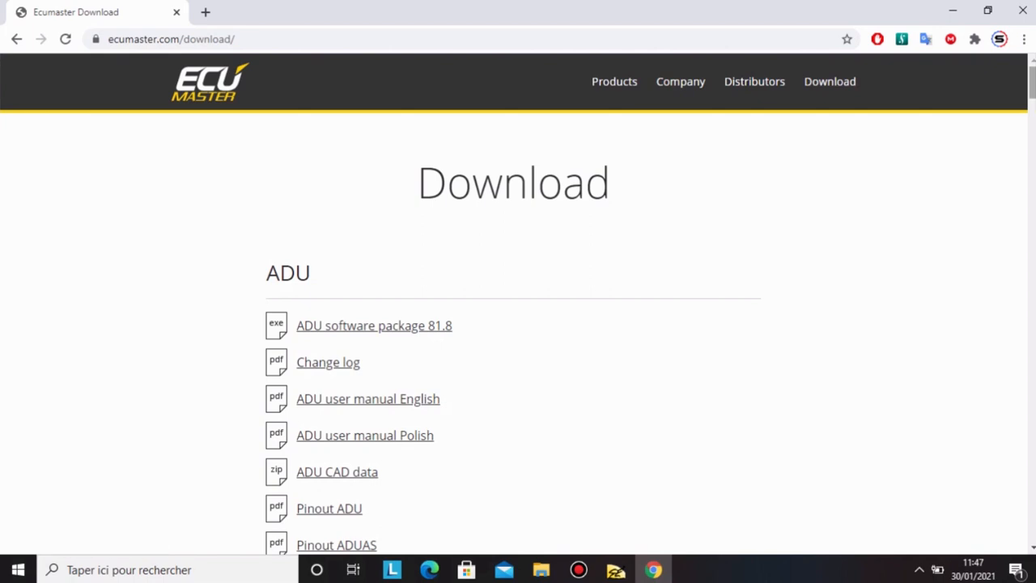
Find the EMU CLASSIC software package on the Ecumaster download page and switch to the EMU CLASSIC client.
{"action": "scroll", "coordinate": [517, 308], "scroll_direction": "down", "scroll_amount": 15}
{"action": "scroll", "coordinate": [518, 307], "scroll_direction": "down", "scroll_amount": 10}
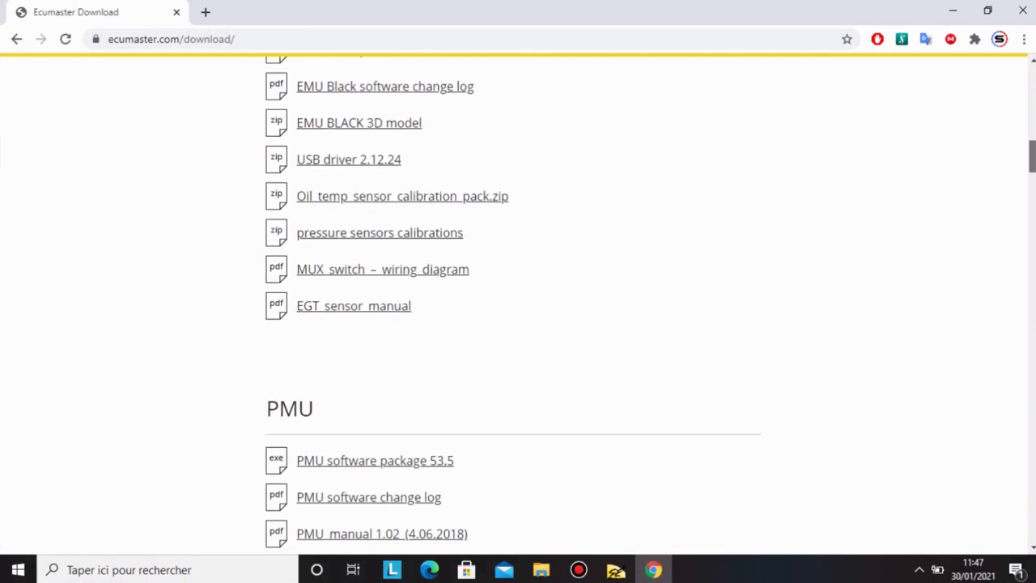
{"action": "scroll", "coordinate": [518, 307], "scroll_direction": "up", "scroll_amount": 1}
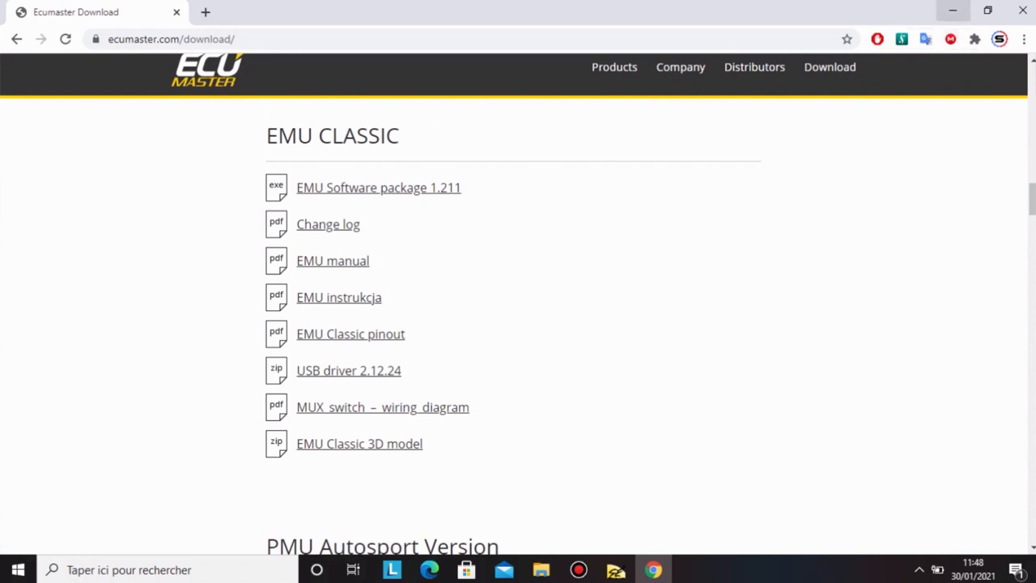
{"action": "left_click", "coordinate": [952, 11]}
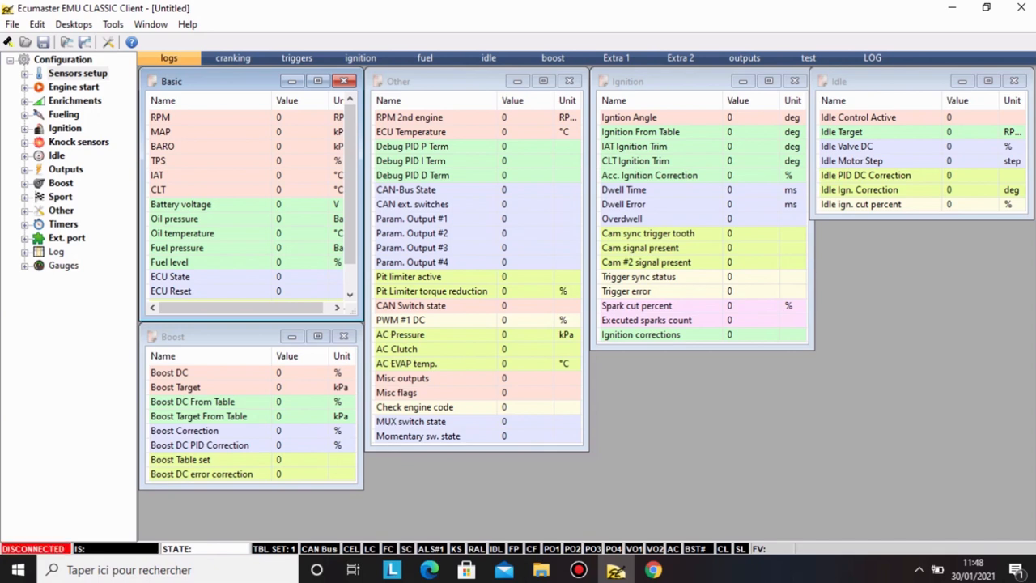
Review the cranking, triggers, ignition, fuel, idle and boost desktops in turn.
{"action": "left_click", "coordinate": [233, 58]}
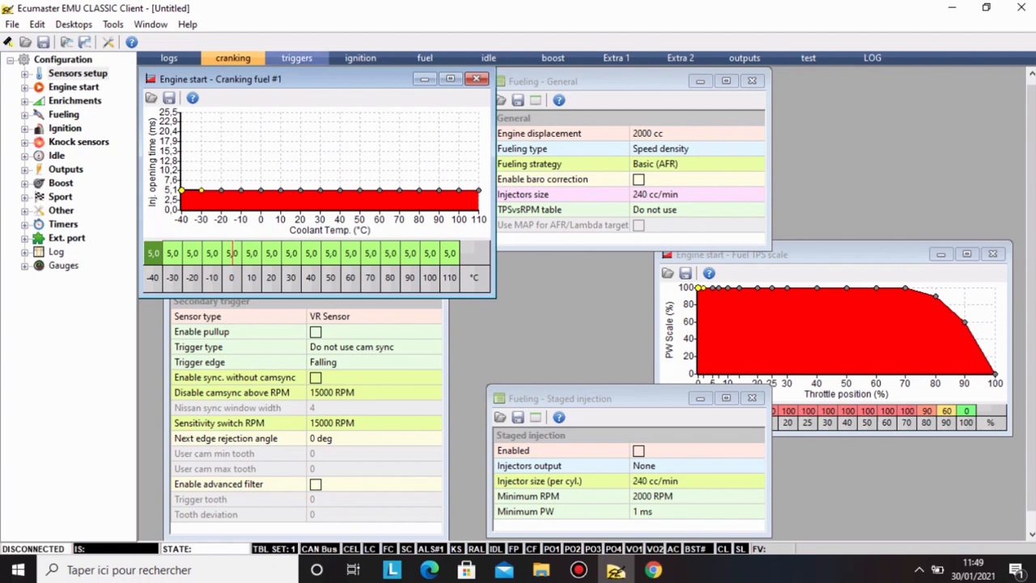
{"action": "left_click", "coordinate": [296, 57]}
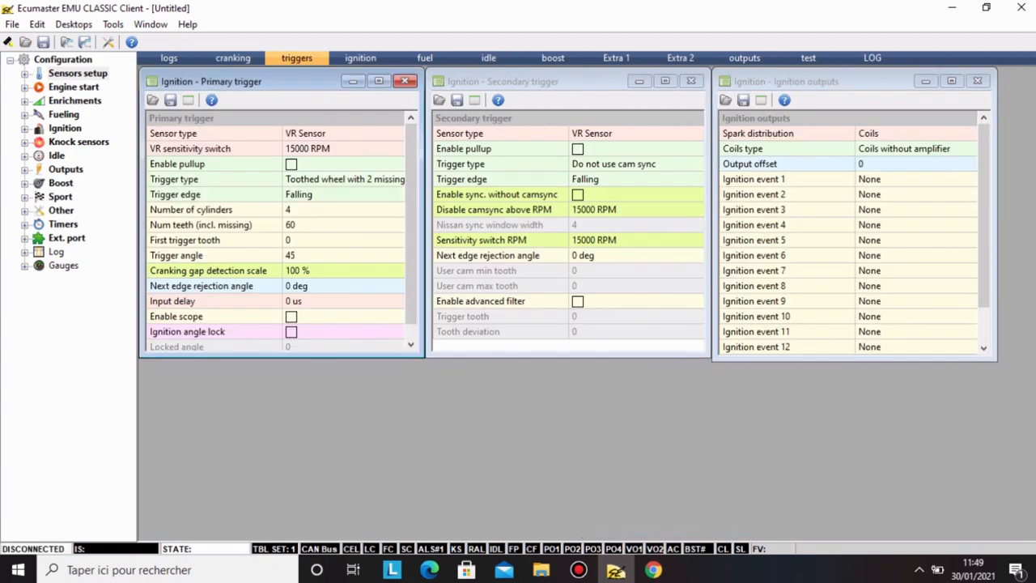
{"action": "left_click", "coordinate": [360, 57]}
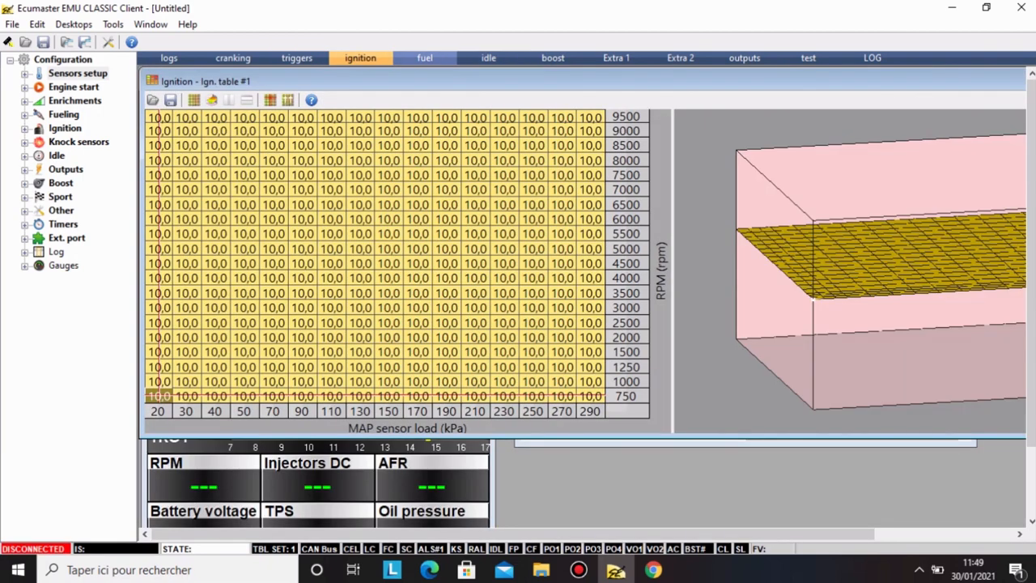
{"action": "left_click", "coordinate": [425, 57]}
{"action": "left_click", "coordinate": [488, 57]}
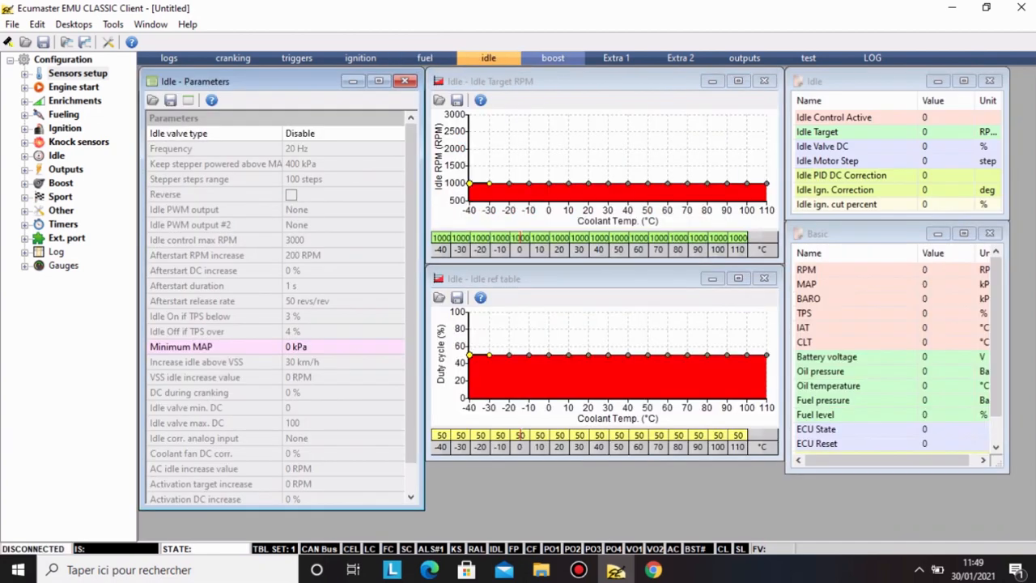
{"action": "left_click", "coordinate": [553, 57]}
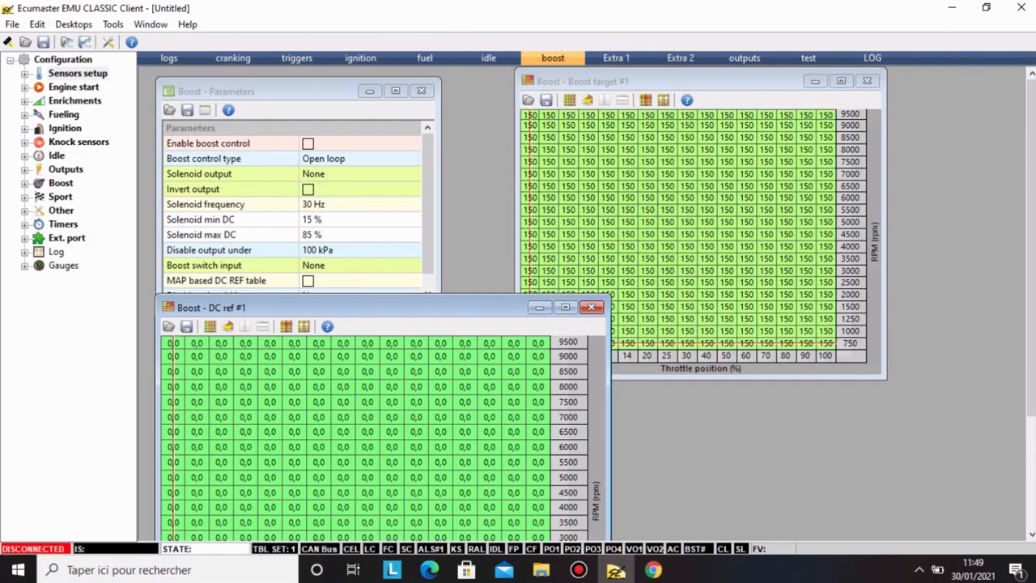
Review the Extra 1, Extra 2, outputs, test and LOG desktops, and return to the logs desktop.
{"action": "left_click", "coordinate": [616, 57]}
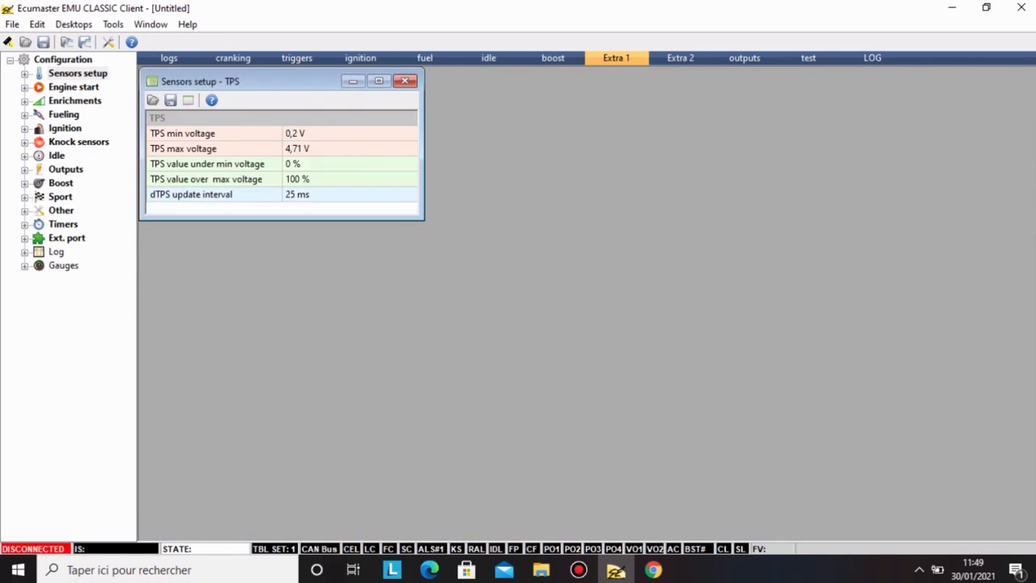
{"action": "left_click", "coordinate": [680, 57]}
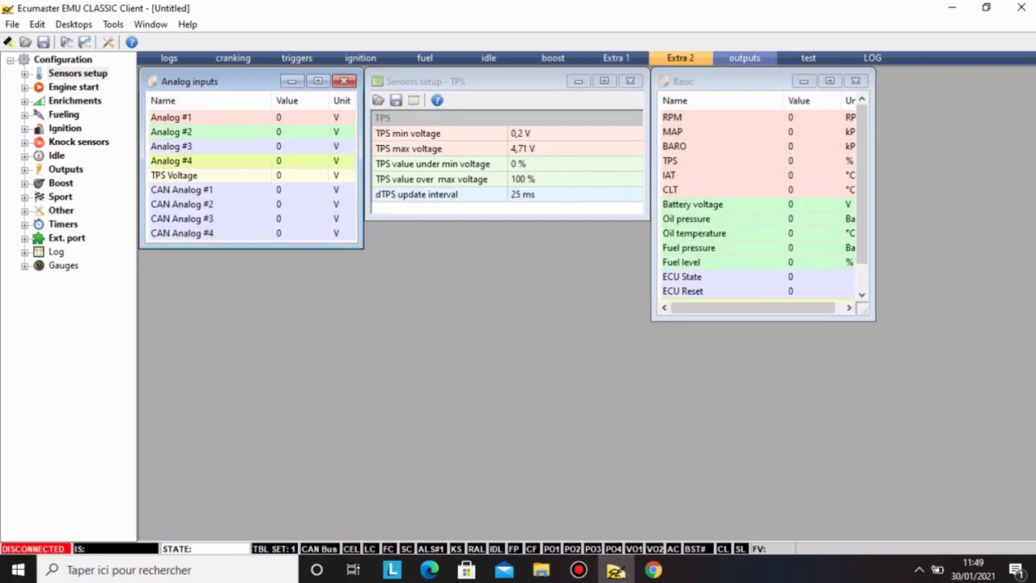
{"action": "left_click", "coordinate": [744, 57]}
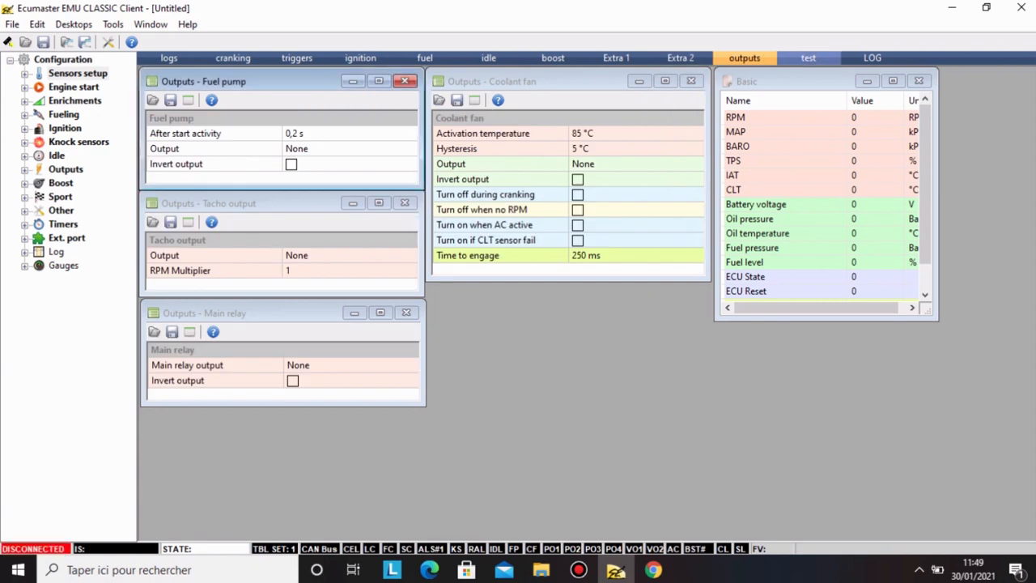
{"action": "left_click", "coordinate": [808, 58]}
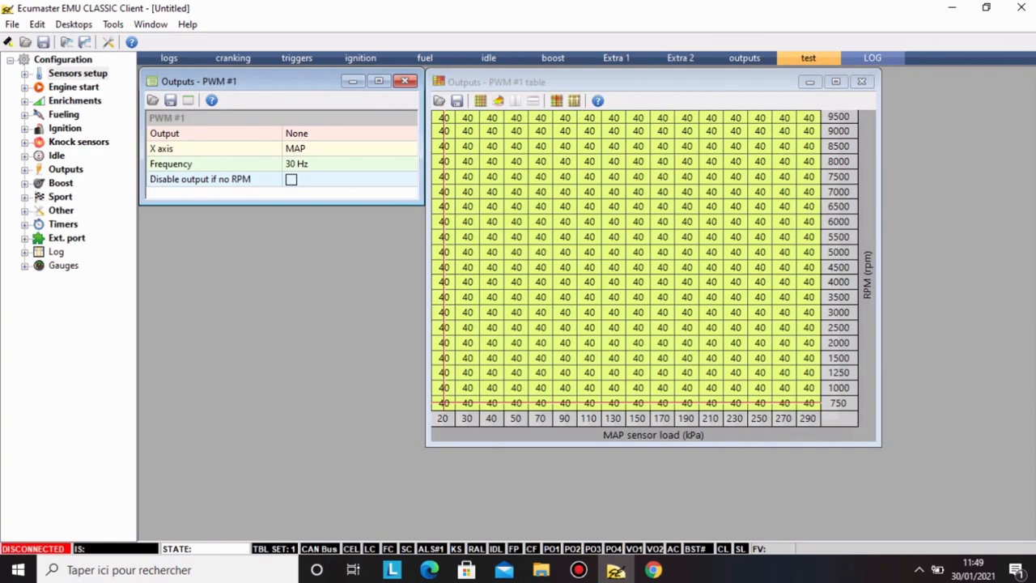
{"action": "left_click", "coordinate": [871, 58]}
{"action": "left_click", "coordinate": [714, 242]}
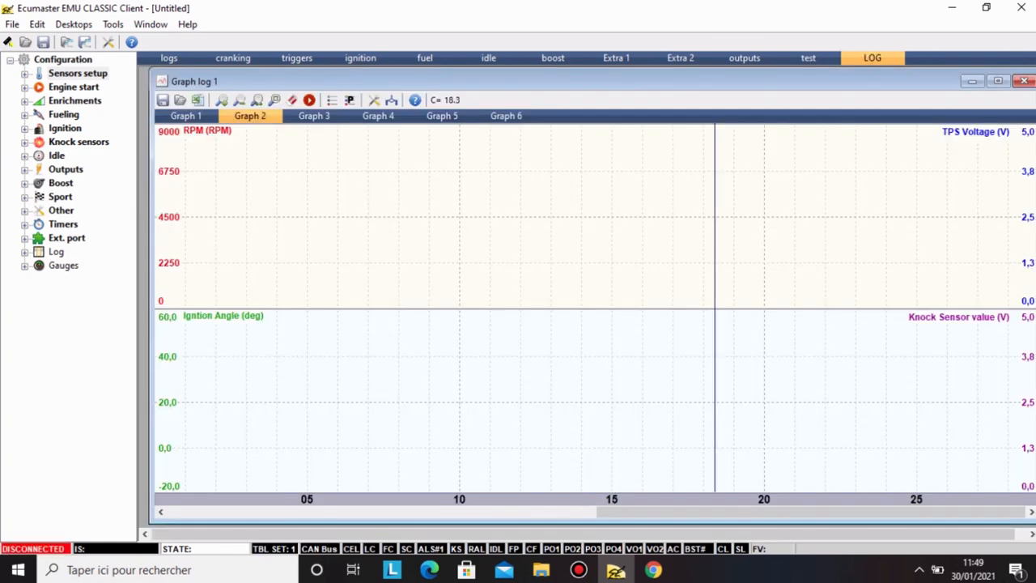
{"action": "left_click", "coordinate": [451, 243]}
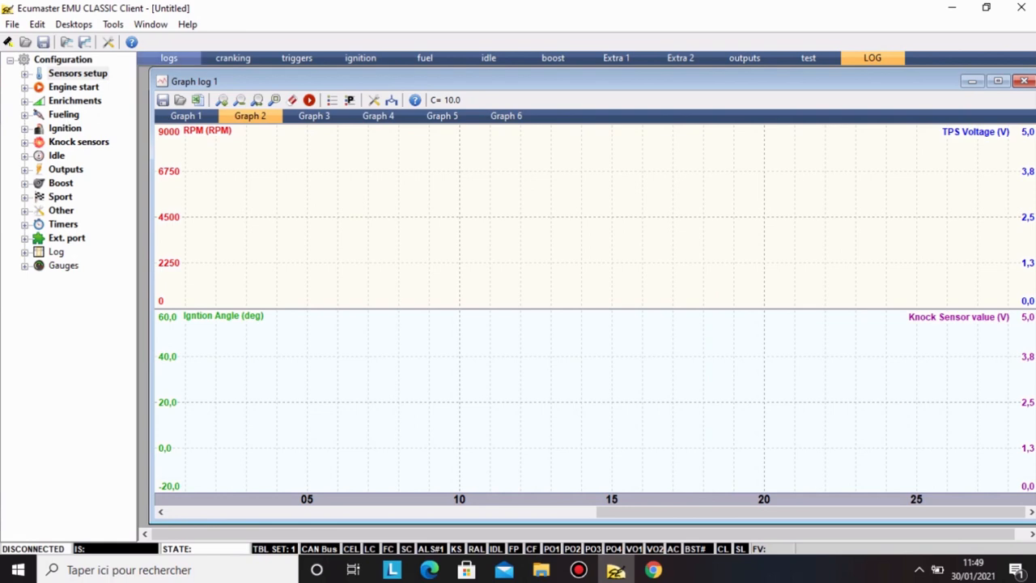
{"action": "left_click", "coordinate": [168, 58]}
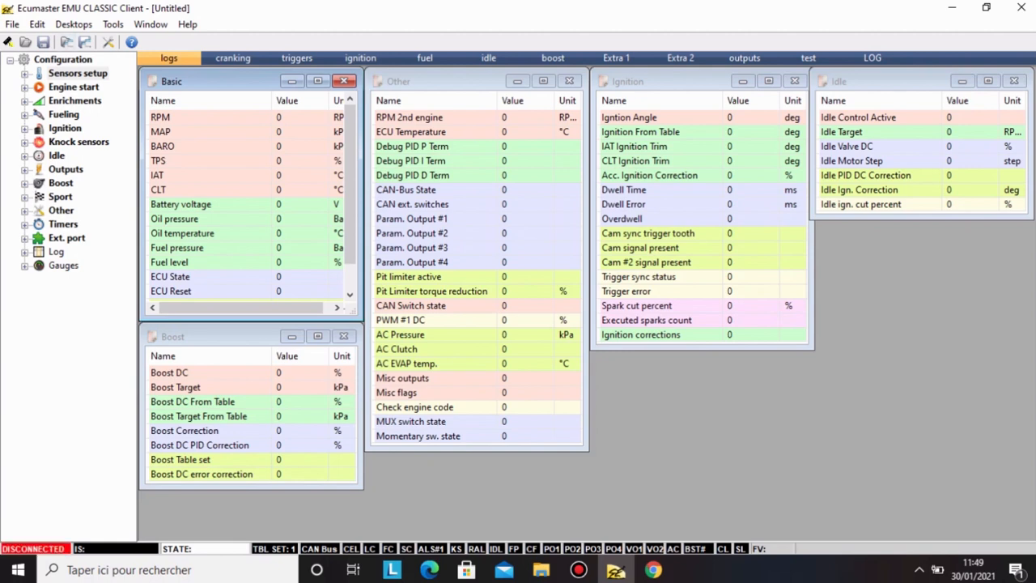
Examine the predefined sensors offered by the IAT sensor wizard under Sensors setup, and close the wizard.
{"action": "double_click", "coordinate": [78, 73]}
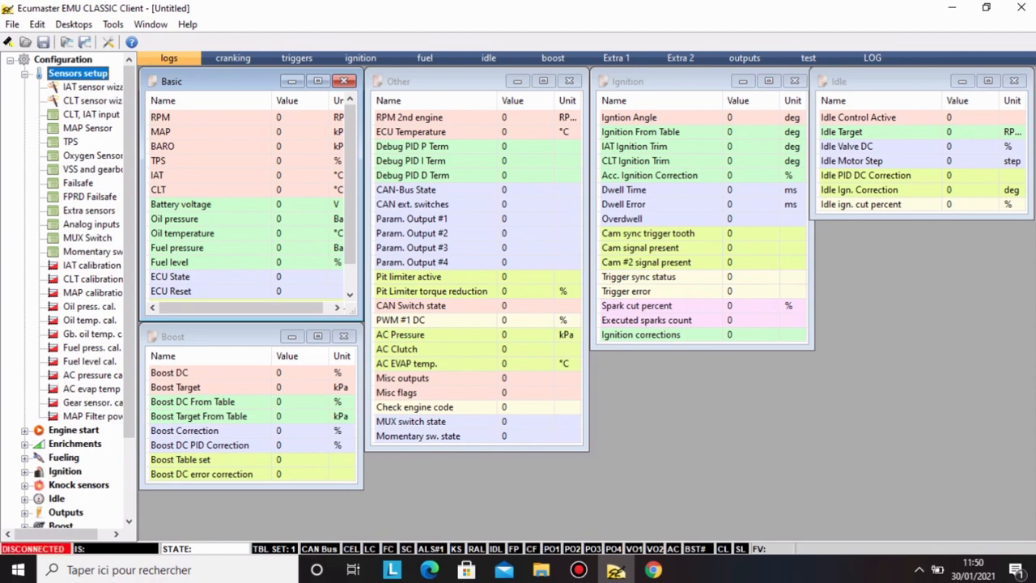
{"action": "double_click", "coordinate": [89, 86]}
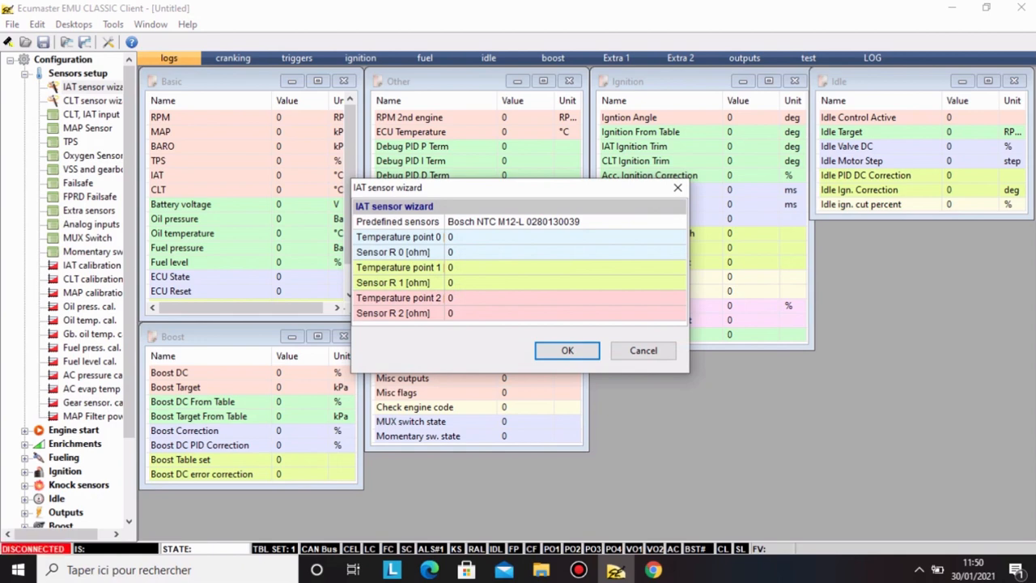
{"action": "left_click", "coordinate": [559, 221]}
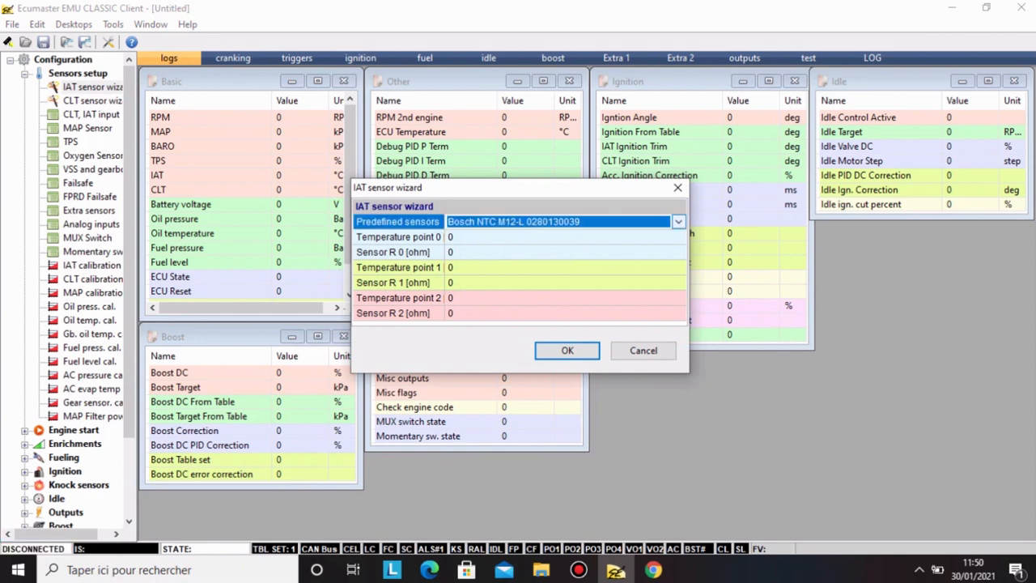
{"action": "left_click", "coordinate": [678, 221]}
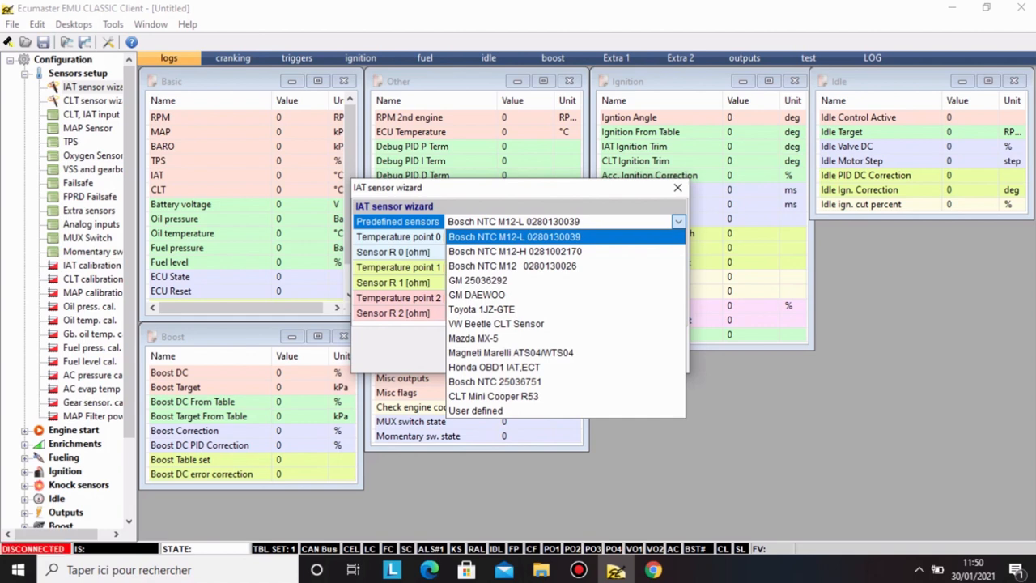
{"action": "key", "text": "Return"}
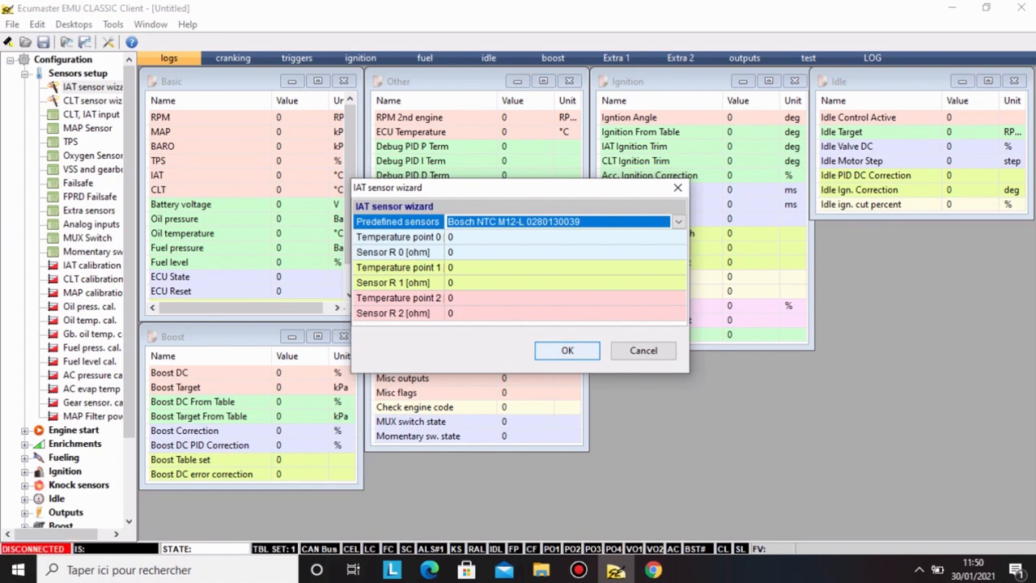
{"action": "key", "text": "Tab"}
{"action": "key", "text": "Return"}
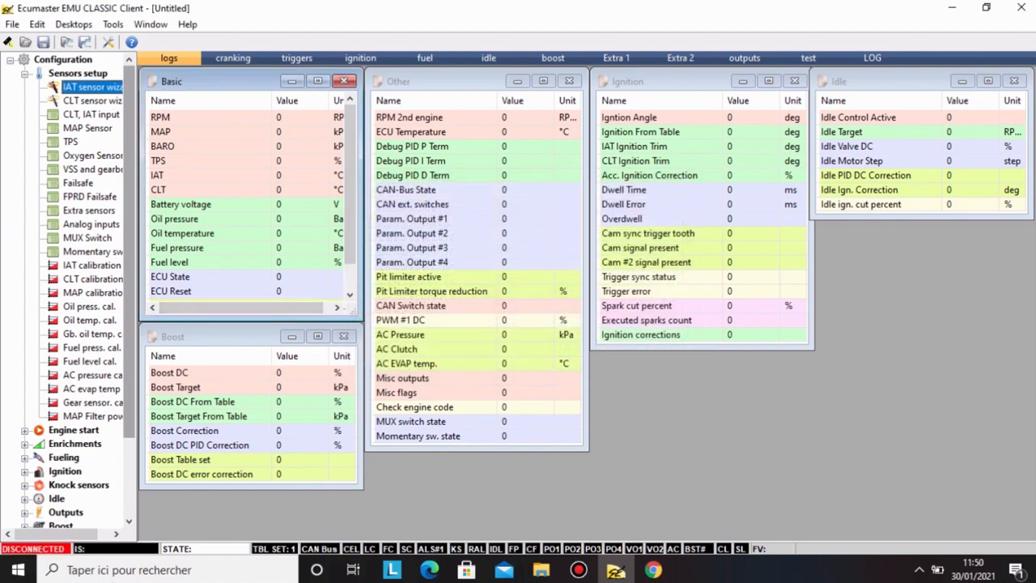
Open the IAT calibration table and set the temperature at 0.00 V to -24 °C.
{"action": "left_click", "coordinate": [92, 265]}
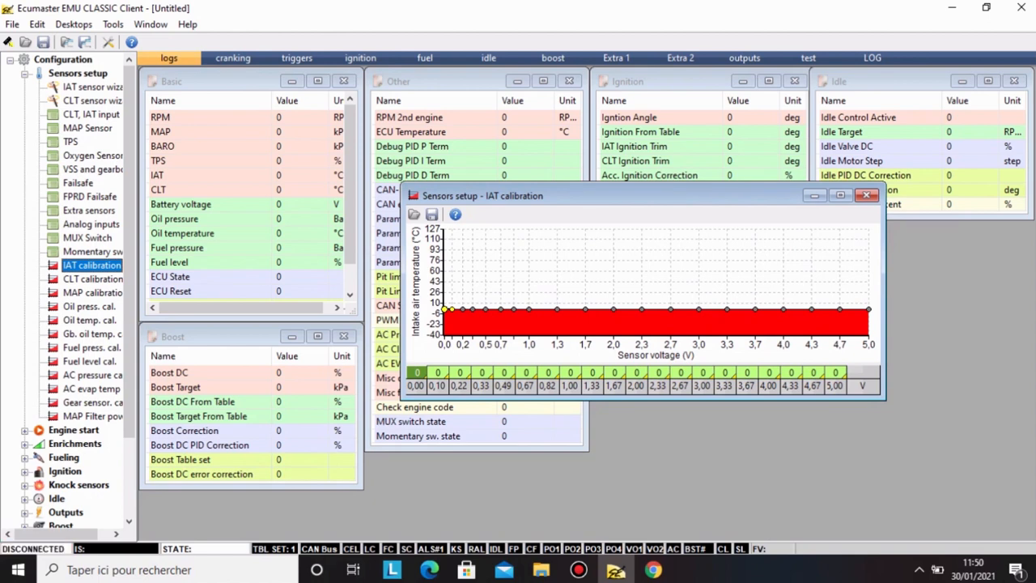
{"action": "left_click", "coordinate": [417, 372]}
{"action": "type", "text": "-4"}
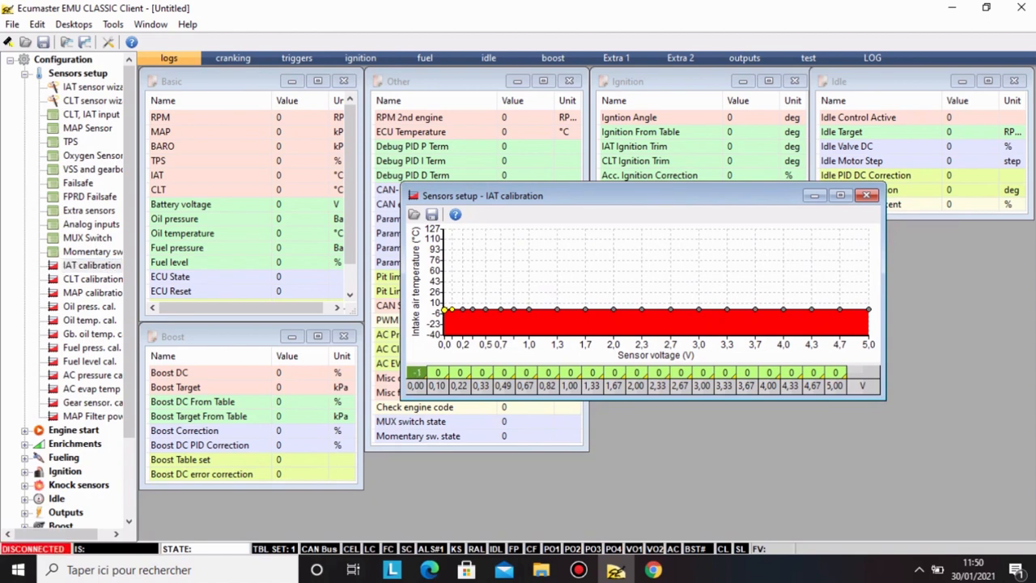
{"action": "type", "text": "-24"}
Set the IAT calibration temperature at 5.00 V to 120 °C.
{"action": "left_click", "coordinate": [835, 372]}
{"action": "type", "text": "1"}
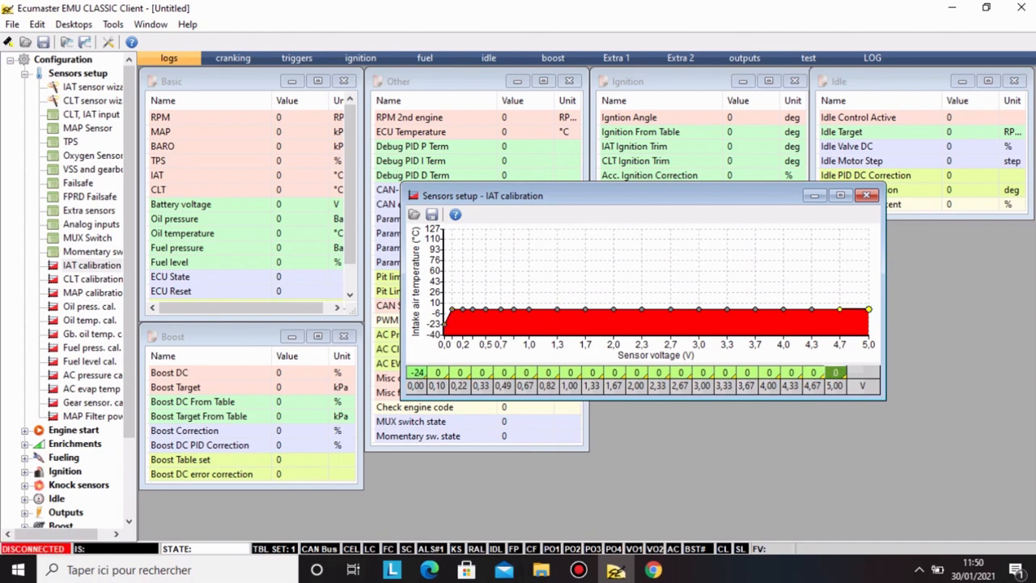
{"action": "key", "text": "plus"}
{"action": "key", "text": "plus"}
{"action": "key", "text": "plus"}
{"action": "key", "text": "plus"}
{"action": "key", "text": "plus"}
{"action": "key", "text": "plus"}
{"action": "key", "text": "plus"}
{"action": "key", "text": "plus"}
{"action": "key", "text": "plus"}
{"action": "key", "text": "plus"}
{"action": "key", "text": "plus"}
{"action": "key", "text": "plus"}
{"action": "key", "text": "plus"}
{"action": "key", "text": "plus"}
{"action": "key", "text": "plus"}
{"action": "key", "text": "plus"}
{"action": "key", "text": "plus"}
{"action": "key", "text": "plus"}
{"action": "key", "text": "plus"}
{"action": "key", "text": "plus"}
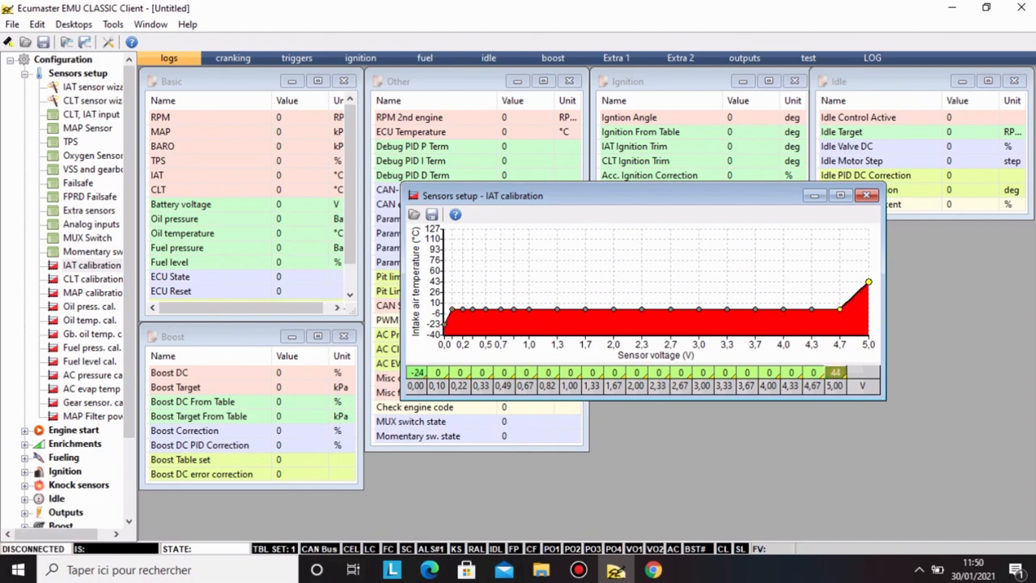
{"action": "key", "text": "plus"}
{"action": "key", "text": "plus"}
{"action": "key", "text": "plus"}
{"action": "key", "text": "plus"}
{"action": "key", "text": "plus"}
{"action": "key", "text": "plus"}
{"action": "key", "text": "plus"}
{"action": "key", "text": "plus"}
{"action": "key", "text": "plus"}
{"action": "key", "text": "plus"}
{"action": "key", "text": "plus"}
{"action": "key", "text": "plus"}
{"action": "key", "text": "plus"}
{"action": "key", "text": "plus"}
{"action": "key", "text": "plus"}
{"action": "key", "text": "plus"}
{"action": "key", "text": "plus"}
{"action": "key", "text": "plus"}
{"action": "key", "text": "plus"}
{"action": "key", "text": "plus"}
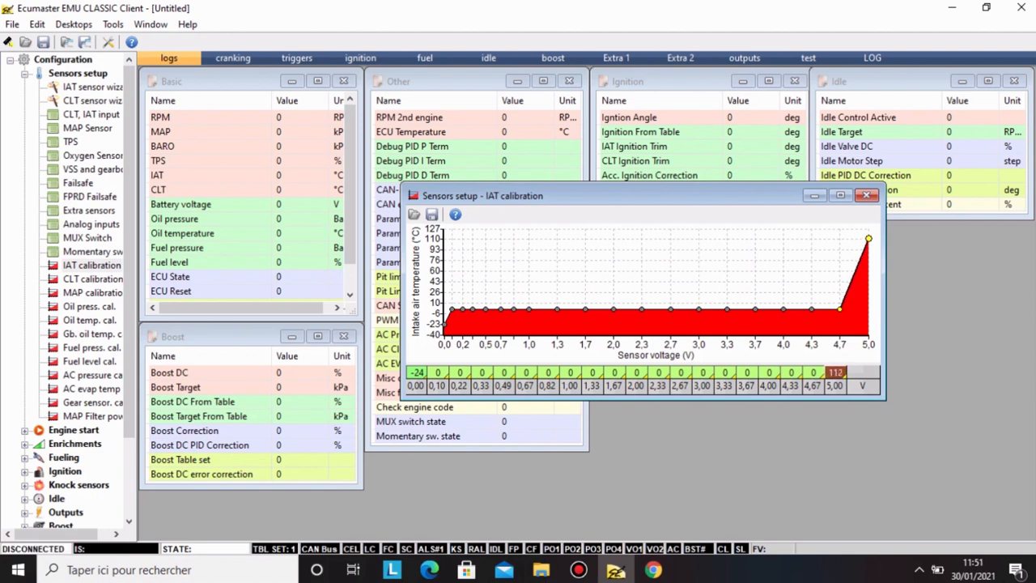
{"action": "key", "text": "plus"}
{"action": "key", "text": "plus"}
{"action": "key", "text": "plus"}
{"action": "key", "text": "plus"}
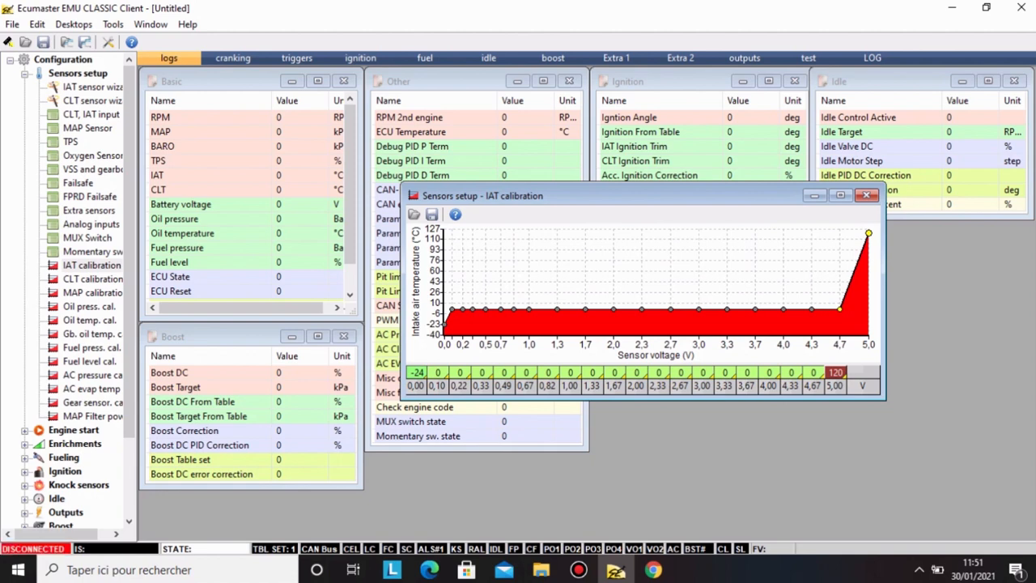
Interpolate the IAT calibration temperatures horizontally from 0.00 V to 4.67 V.
{"action": "left_click_drag", "start_coordinate": [416, 372], "coordinate": [835, 372]}
{"action": "right_click", "coordinate": [801, 374]}
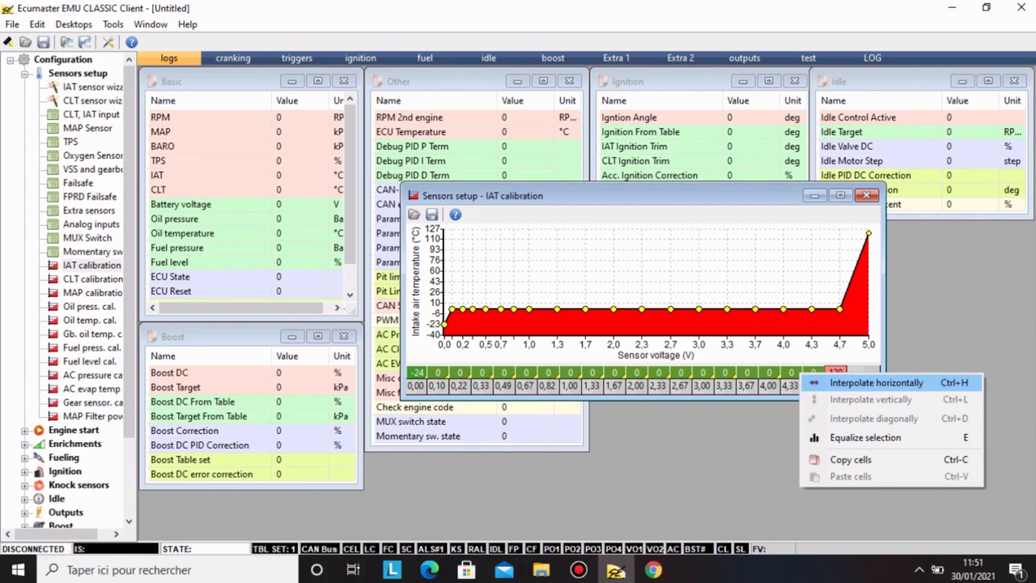
{"action": "left_click", "coordinate": [876, 383]}
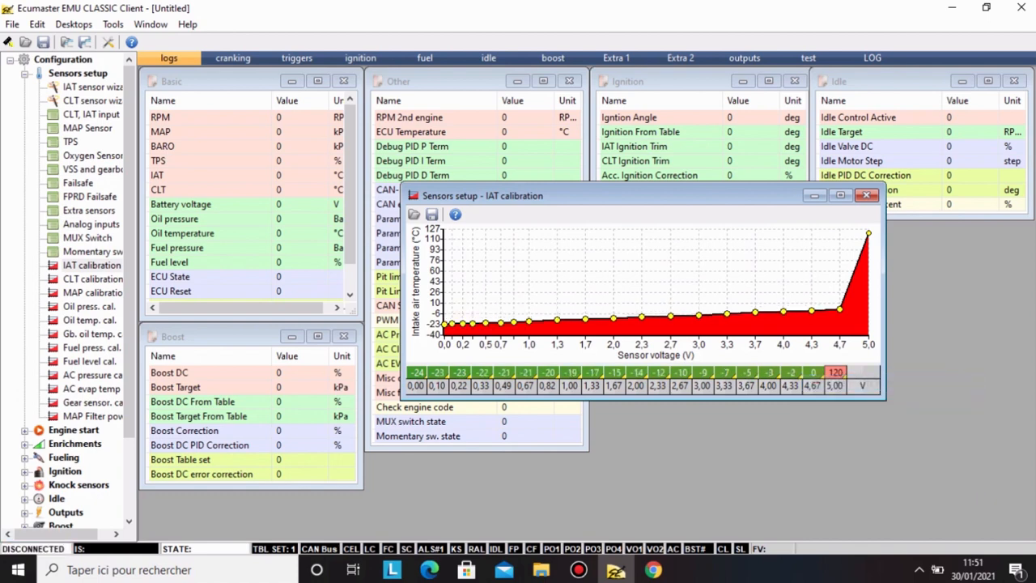
Interpolate the whole IAT calibration row horizontally from 0.00 V to 5.00 V.
{"action": "left_click", "coordinate": [438, 373]}
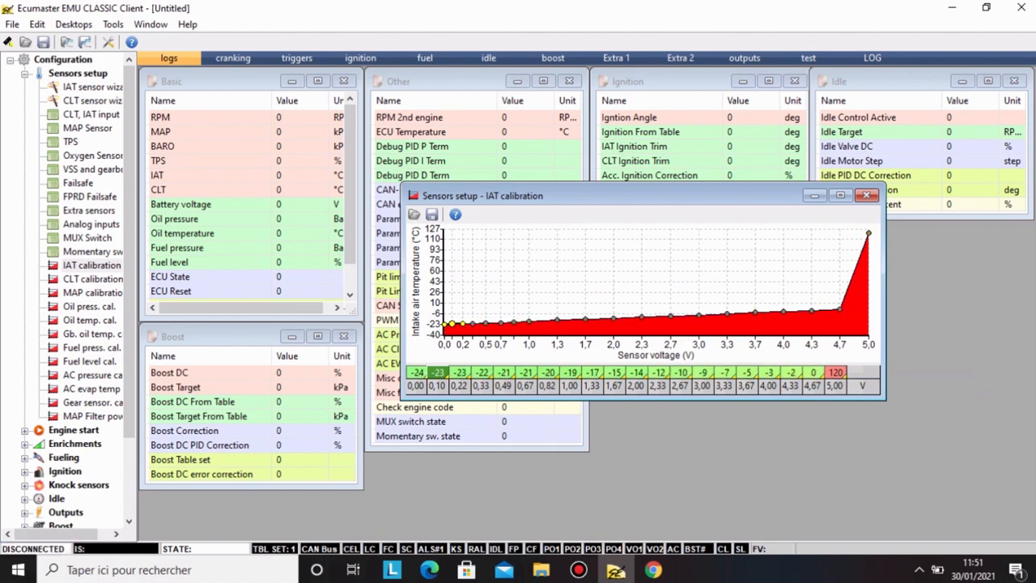
{"action": "left_click_drag", "start_coordinate": [416, 373], "coordinate": [835, 373]}
{"action": "right_click", "coordinate": [835, 373]}
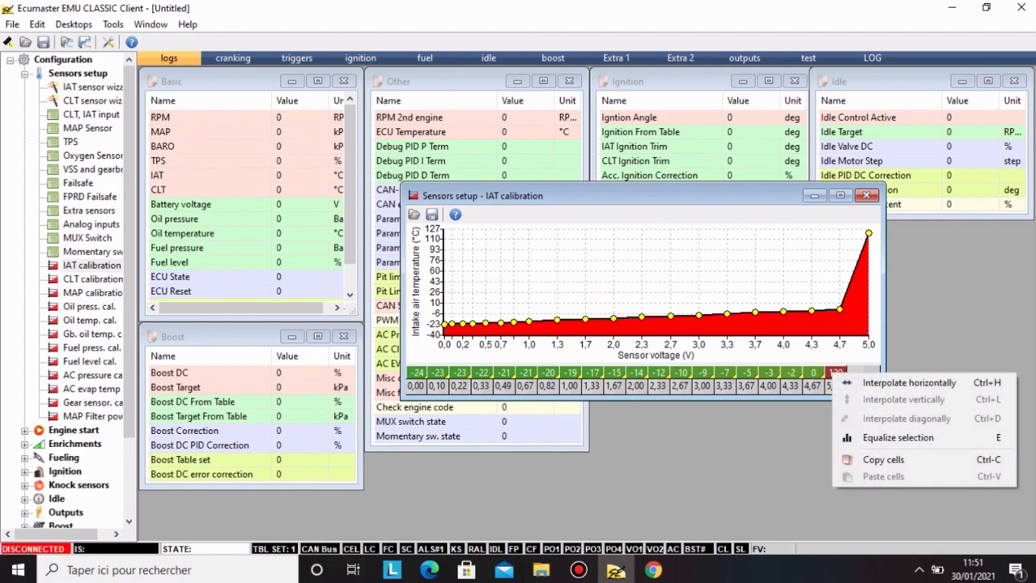
{"action": "left_click", "coordinate": [899, 382]}
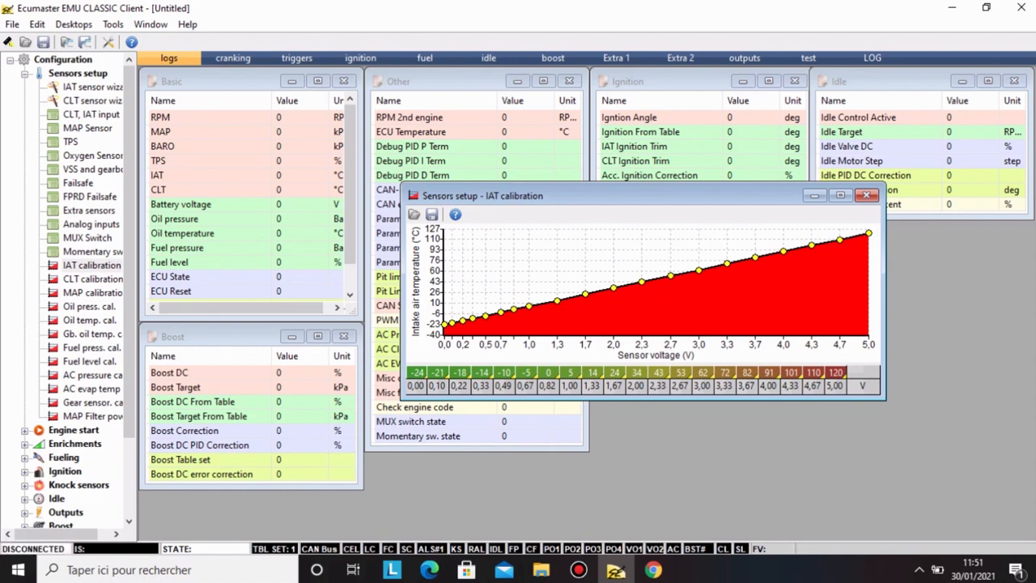
Raise the IAT calibration temperature at 1.67 V, lower it back down, and close the calibration window.
{"action": "left_click", "coordinate": [615, 373]}
{"action": "key", "text": "plus"}
{"action": "key", "text": "plus"}
{"action": "key", "text": "plus"}
{"action": "key", "text": "plus"}
{"action": "key", "text": "plus"}
{"action": "key", "text": "plus"}
{"action": "key", "text": "plus"}
{"action": "key", "text": "plus"}
{"action": "key", "text": "plus"}
{"action": "key", "text": "plus"}
{"action": "key", "text": "plus"}
{"action": "key", "text": "plus"}
{"action": "key", "text": "plus"}
{"action": "key", "text": "plus"}
{"action": "key", "text": "plus"}
{"action": "key", "text": "plus"}
{"action": "key", "text": "plus"}
{"action": "key", "text": "plus"}
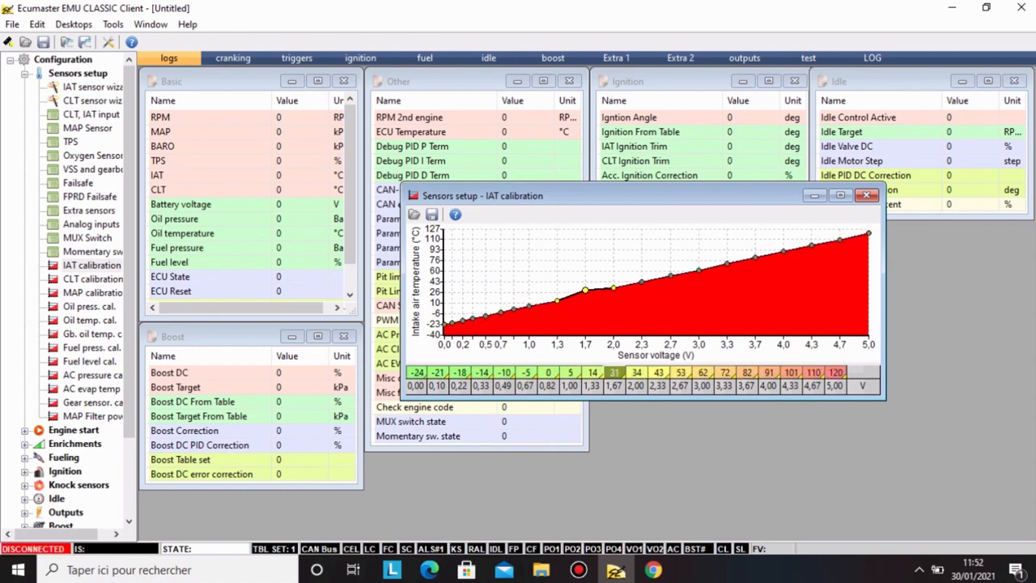
{"action": "key", "text": "minus"}
{"action": "key", "text": "minus"}
{"action": "key", "text": "minus"}
{"action": "key", "text": "minus"}
{"action": "key", "text": "minus"}
{"action": "key", "text": "minus"}
{"action": "key", "text": "minus"}
{"action": "key", "text": "minus"}
{"action": "key", "text": "minus"}
{"action": "key", "text": "minus"}
{"action": "key", "text": "minus"}
{"action": "key", "text": "minus"}
{"action": "key", "text": "minus"}
{"action": "key", "text": "minus"}
{"action": "key", "text": "minus"}
{"action": "key", "text": "minus"}
{"action": "left_click", "coordinate": [866, 195]}
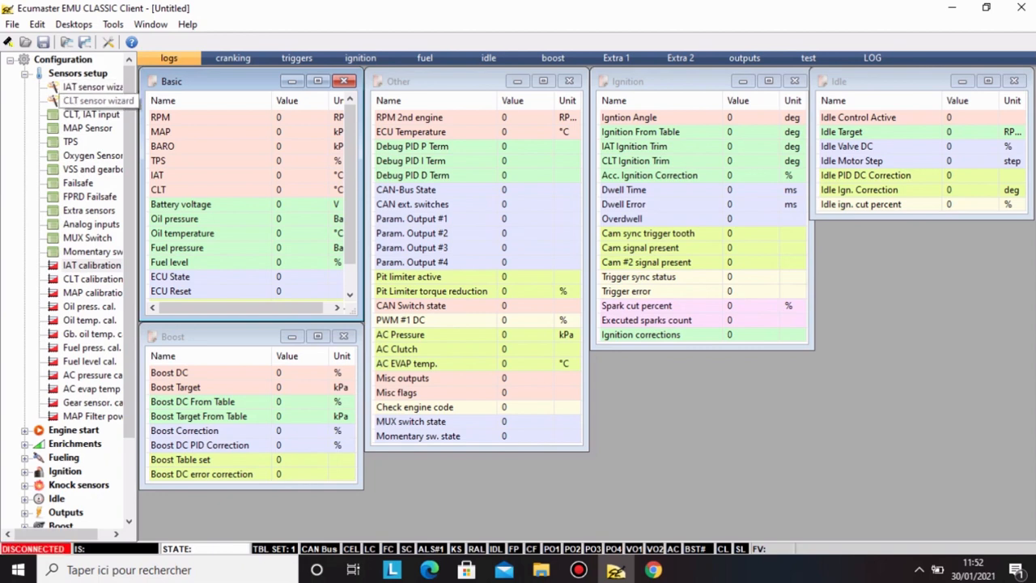
{"action": "double_click", "coordinate": [89, 100]}
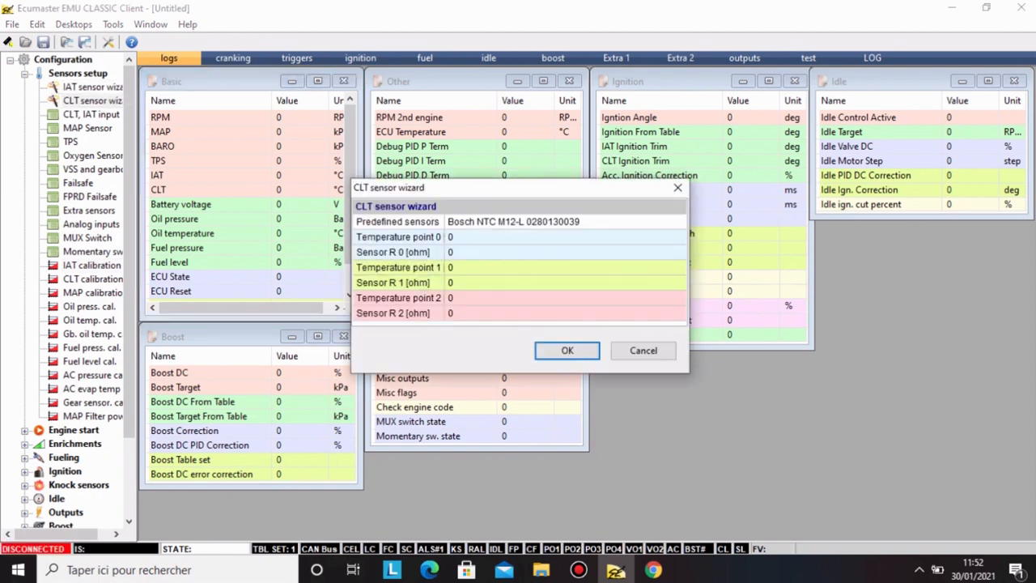
{"action": "left_click", "coordinate": [566, 221]}
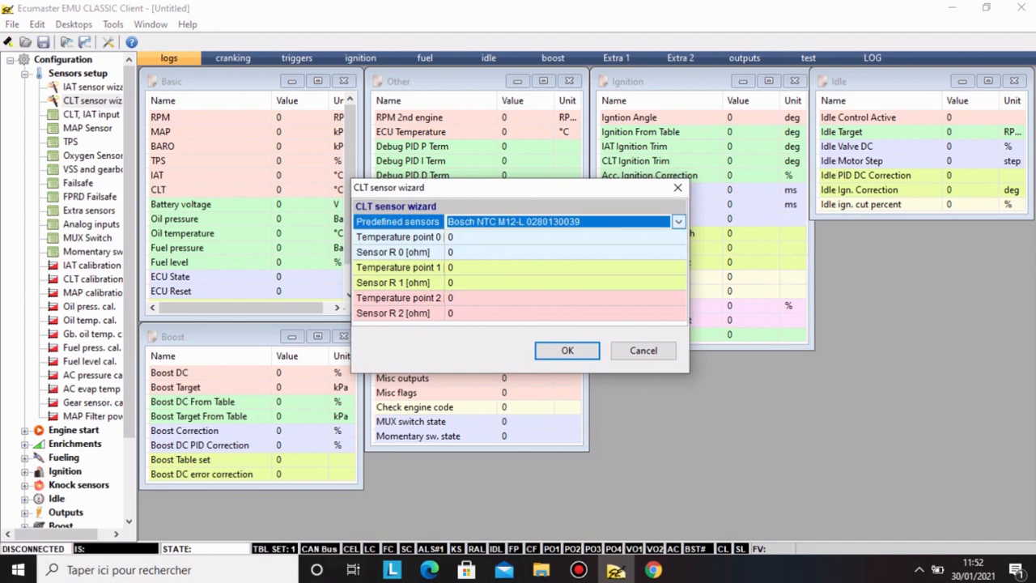
{"action": "left_click", "coordinate": [678, 221]}
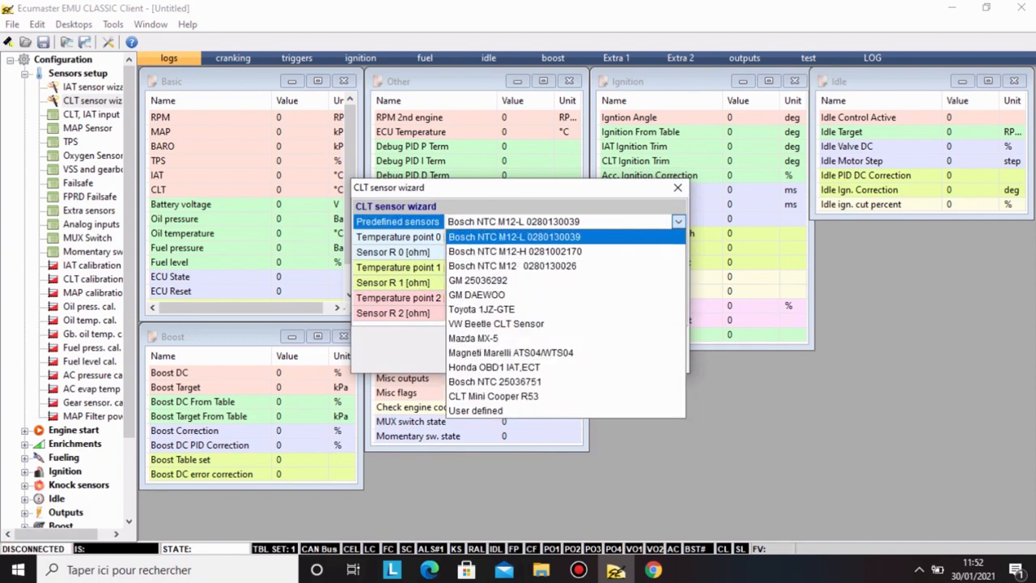
{"action": "left_click", "coordinate": [514, 236]}
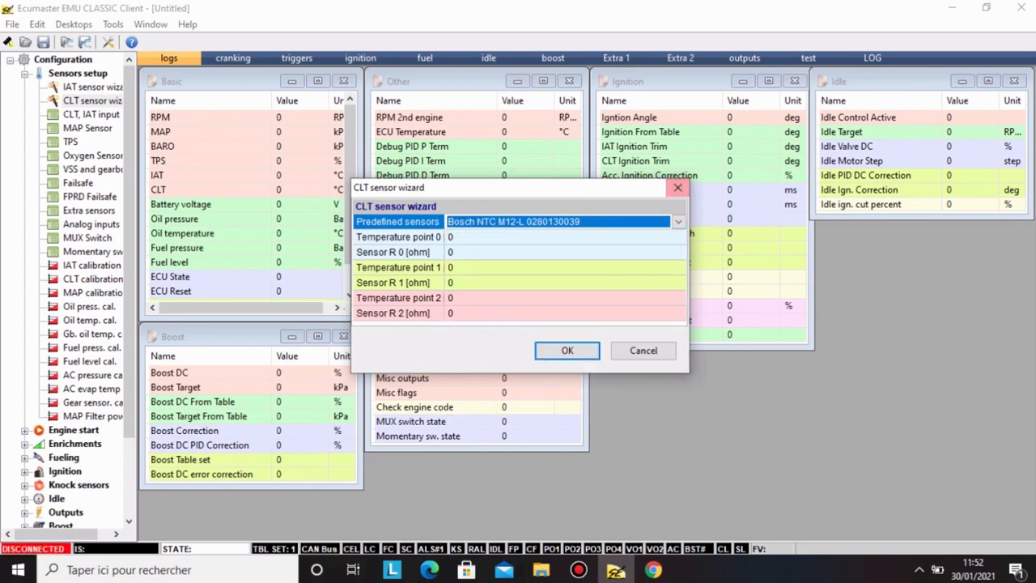
{"action": "left_click", "coordinate": [678, 187]}
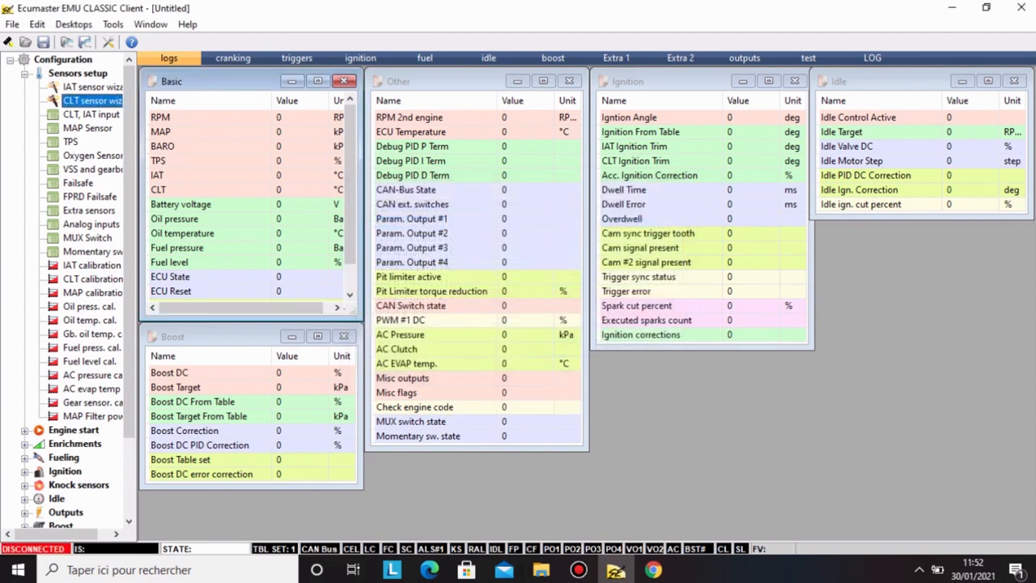
Open the CLT, IAT input settings and set the CLT sensor input to Use default input.
{"action": "left_click", "coordinate": [92, 114]}
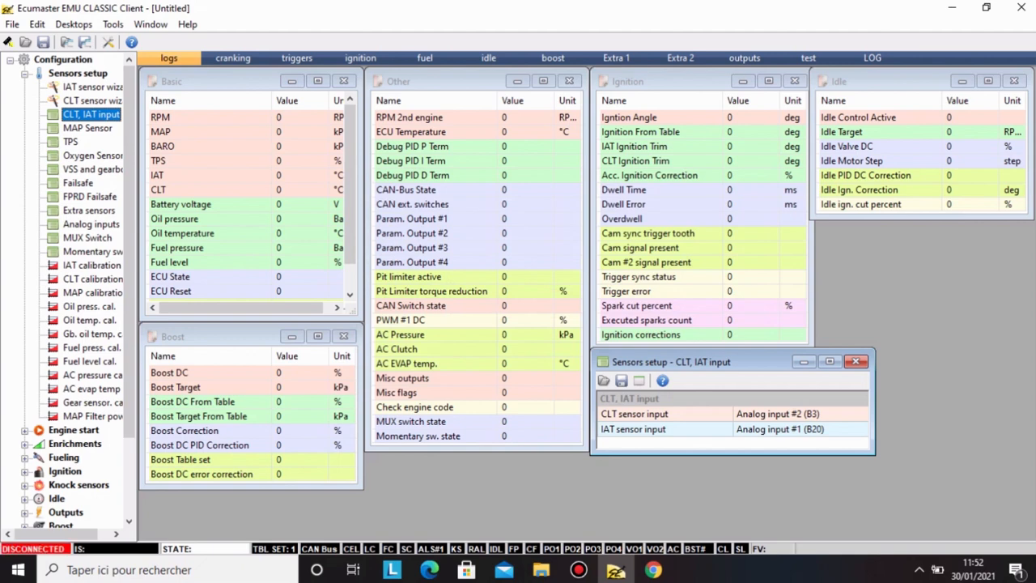
{"action": "left_click_drag", "start_coordinate": [715, 361], "coordinate": [523, 195]}
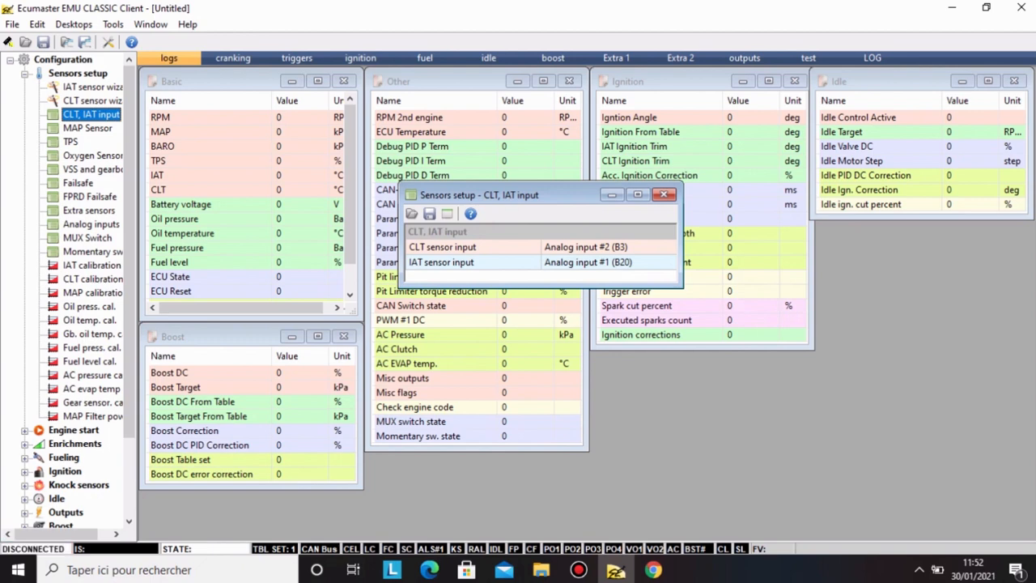
{"action": "left_click", "coordinate": [586, 246]}
{"action": "left_click", "coordinate": [669, 246]}
{"action": "left_click", "coordinate": [579, 262]}
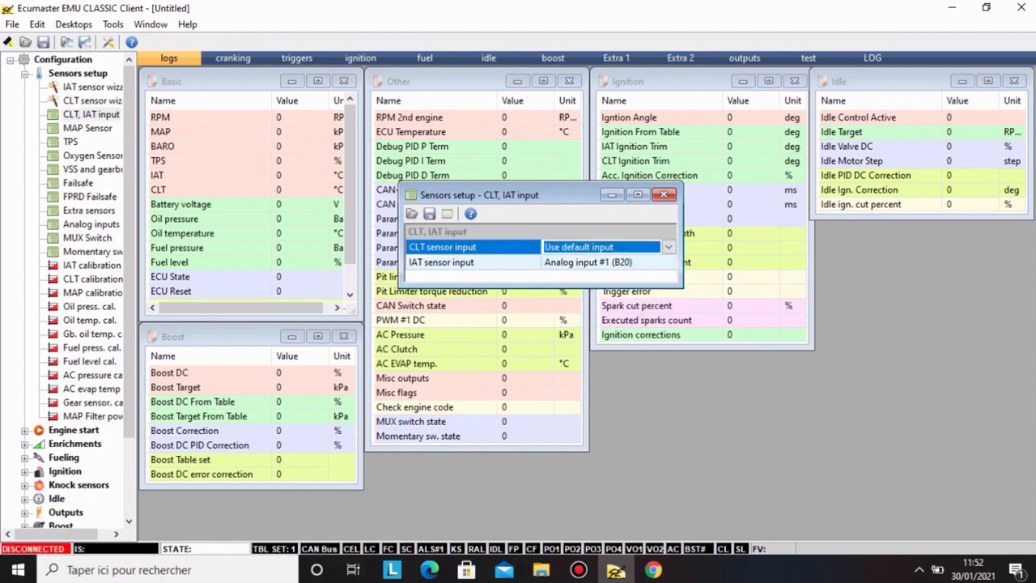
Set the IAT sensor input to Use default input.
{"action": "left_click", "coordinate": [603, 262]}
{"action": "left_click", "coordinate": [668, 262]}
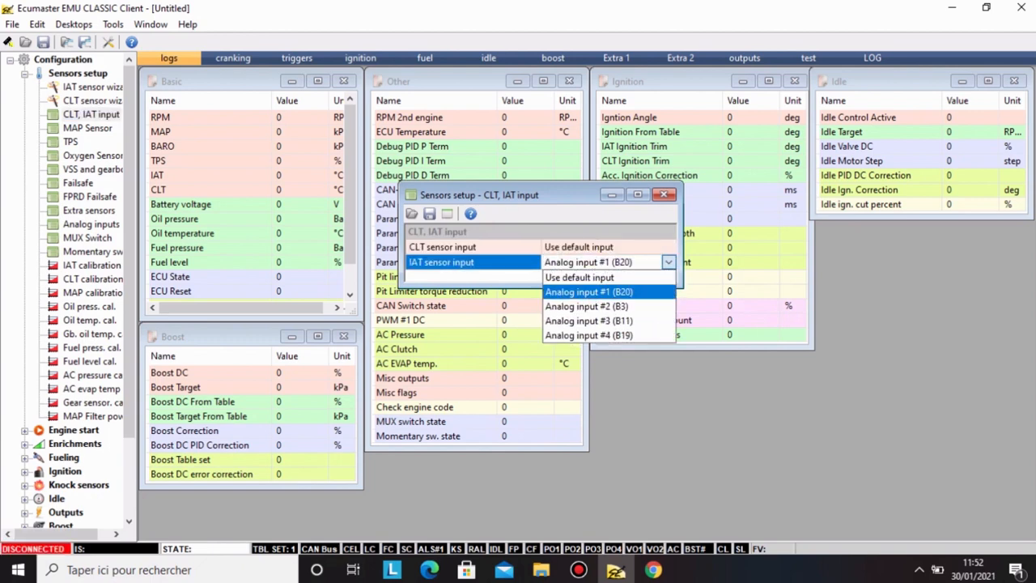
{"action": "left_click", "coordinate": [579, 278]}
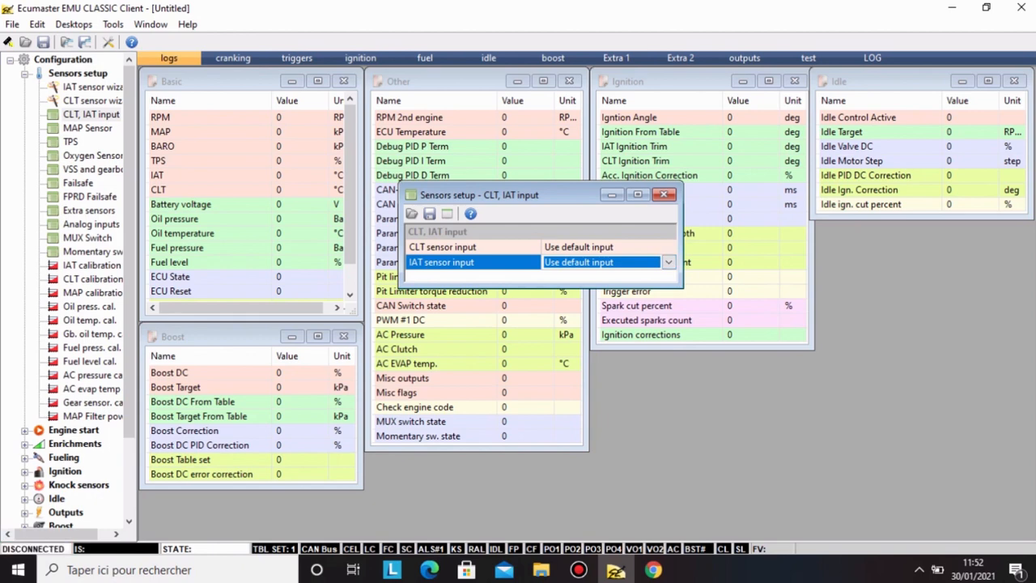
Review the input options for the CLT sensor, keep Use default input, and close the CLT, IAT input settings.
{"action": "left_click", "coordinate": [578, 247]}
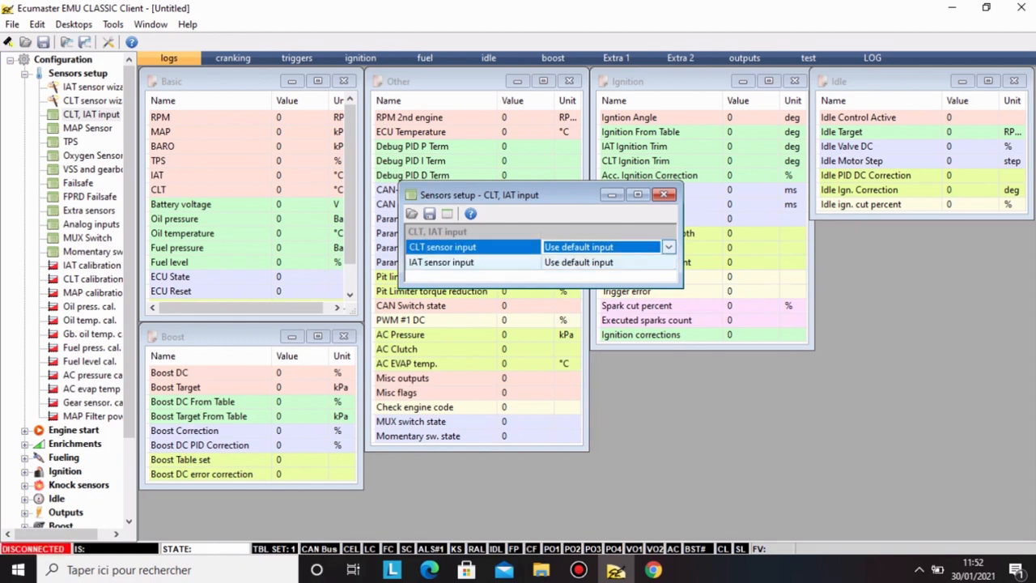
{"action": "left_click", "coordinate": [668, 247]}
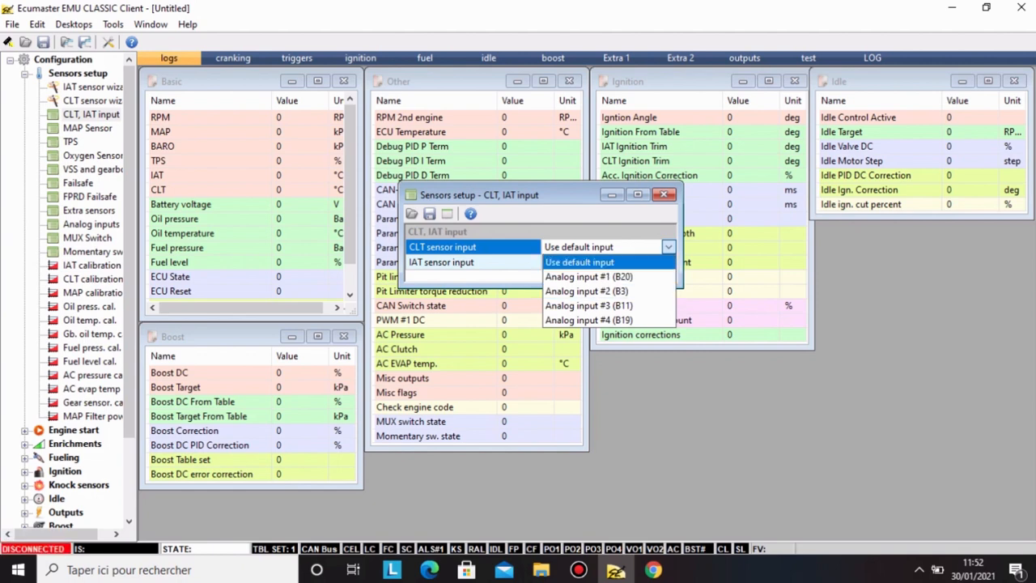
{"action": "left_click", "coordinate": [579, 261]}
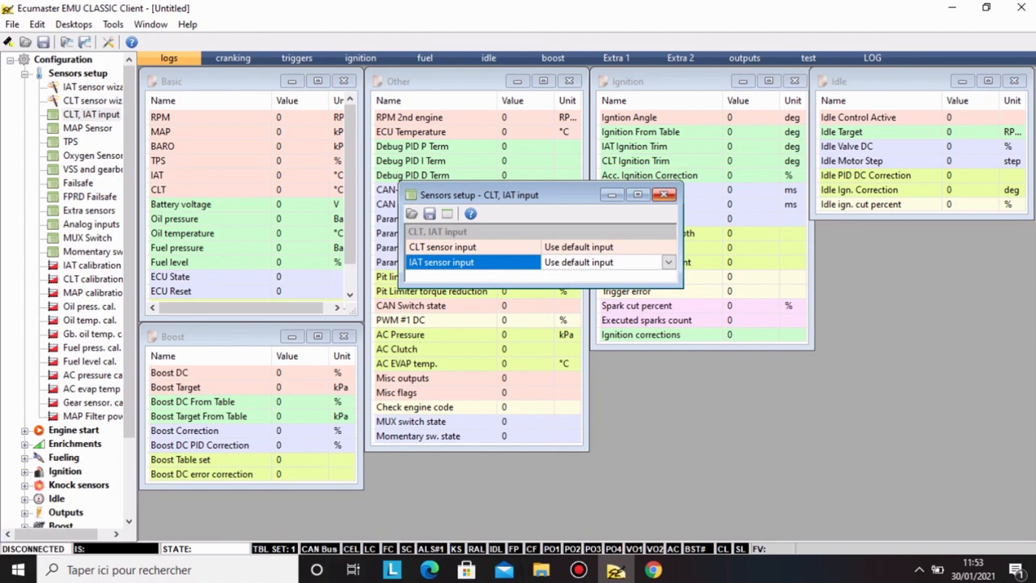
{"action": "left_click", "coordinate": [663, 194]}
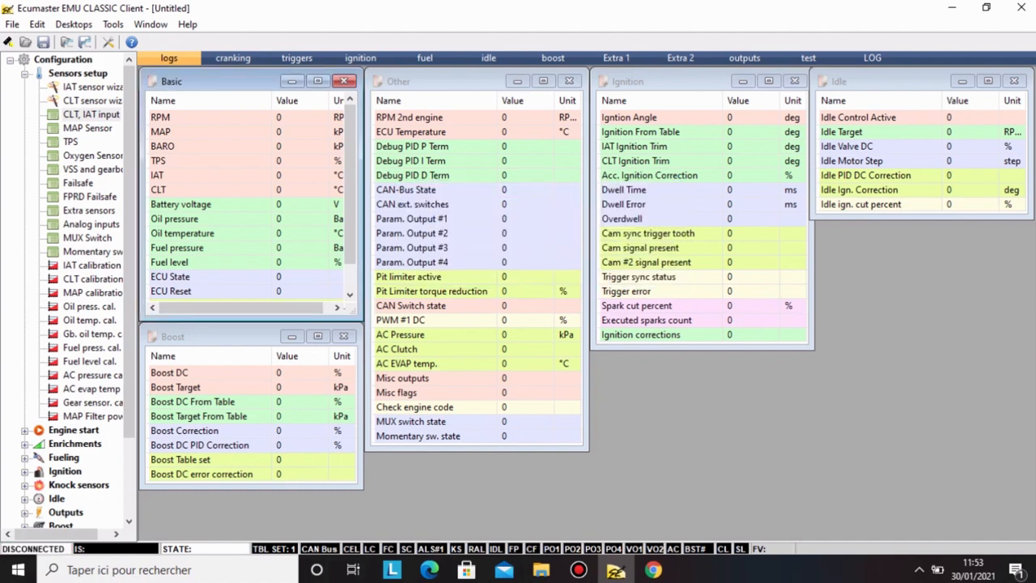
Open the MAP Sensor settings, disable the built in MAP, and assign the sensor to Analog input #3 (B11).
{"action": "double_click", "coordinate": [87, 128]}
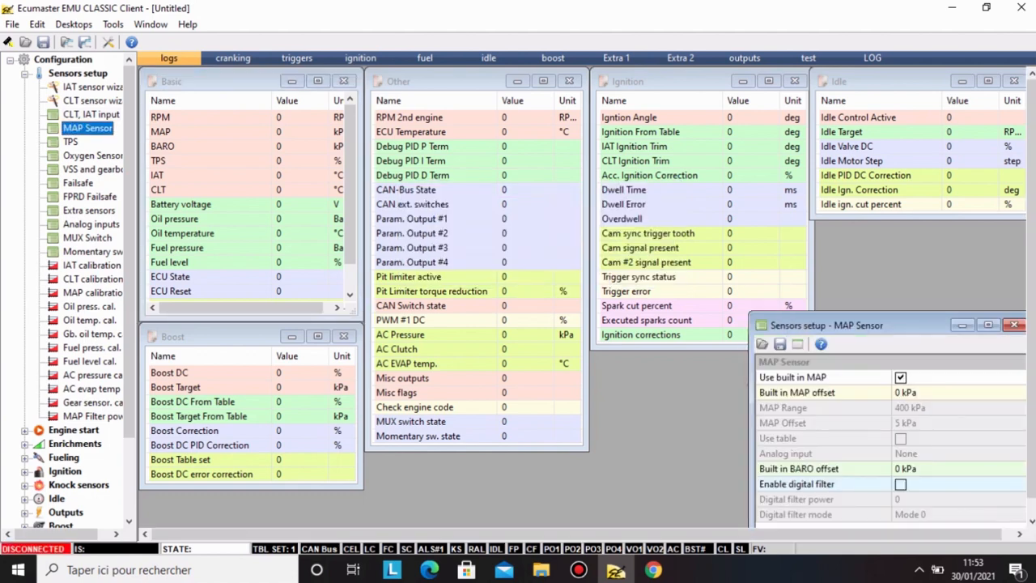
{"action": "left_click_drag", "start_coordinate": [825, 325], "coordinate": [499, 184]}
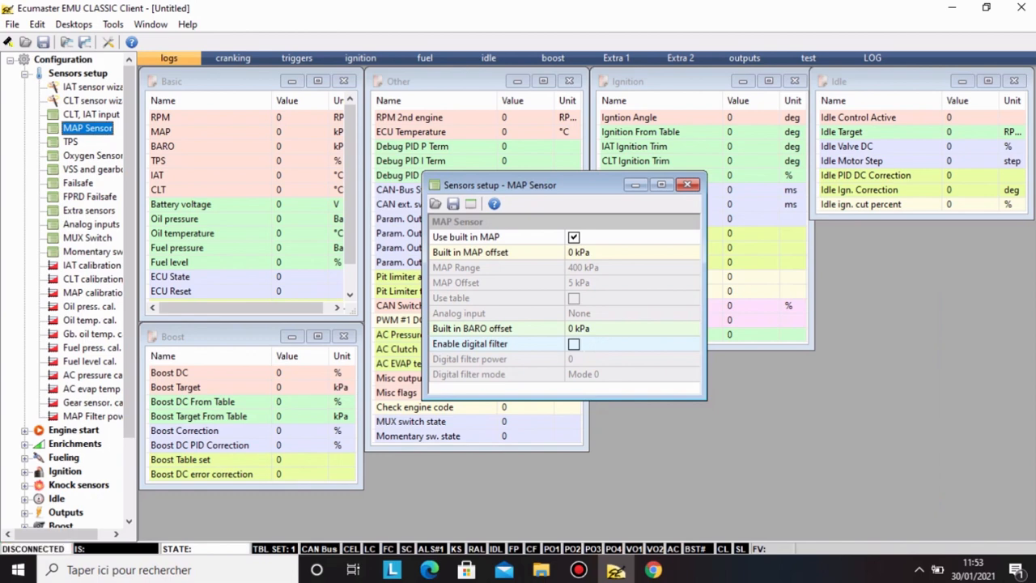
{"action": "left_click", "coordinate": [573, 237]}
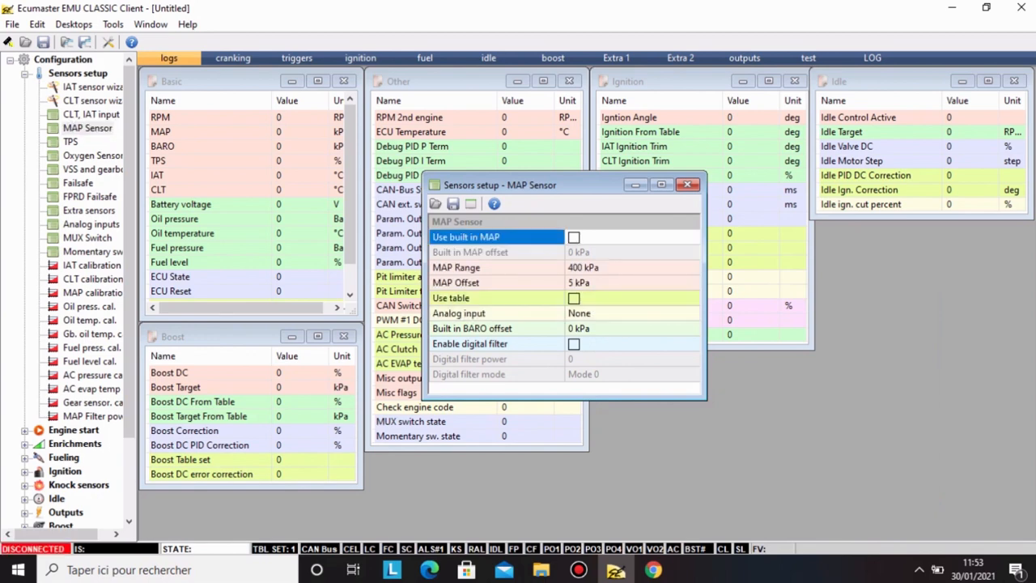
{"action": "left_click", "coordinate": [615, 314]}
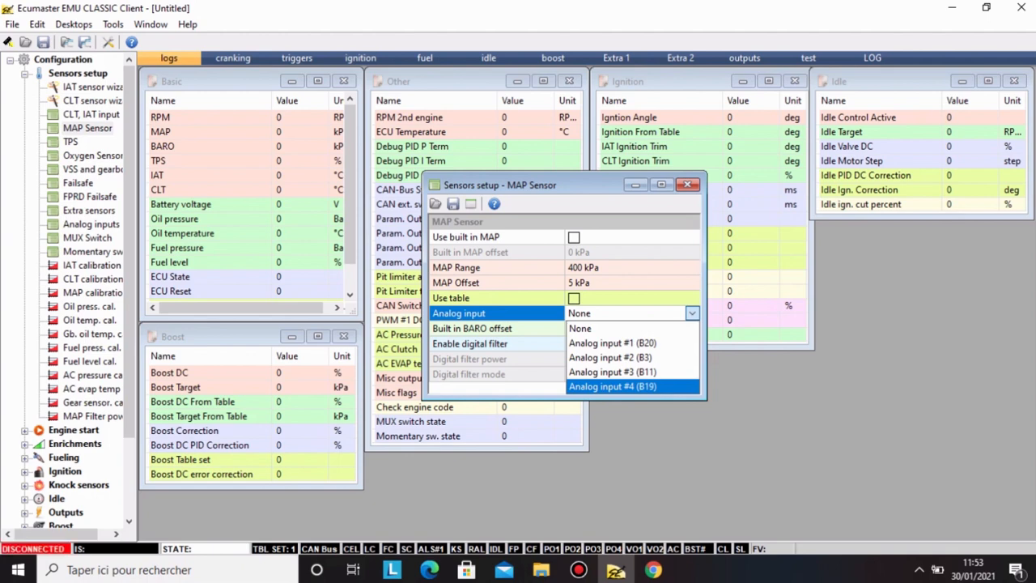
{"action": "left_click", "coordinate": [613, 371]}
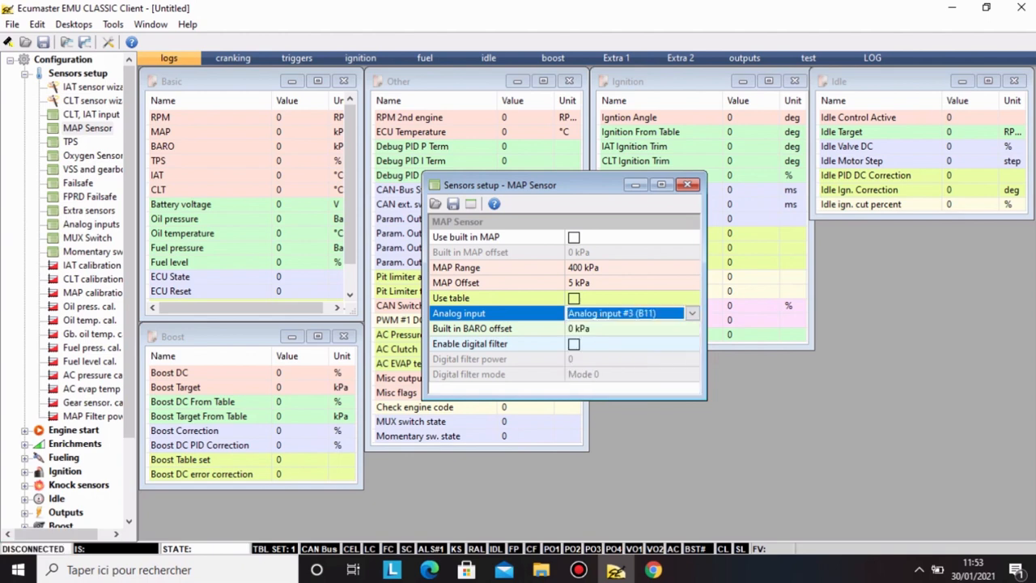
Reset the MAP sensor's analog input to None, re-enable the built in MAP, and close the MAP Sensor settings.
{"action": "left_click", "coordinate": [615, 313]}
{"action": "left_click", "coordinate": [613, 327]}
{"action": "left_click", "coordinate": [573, 237]}
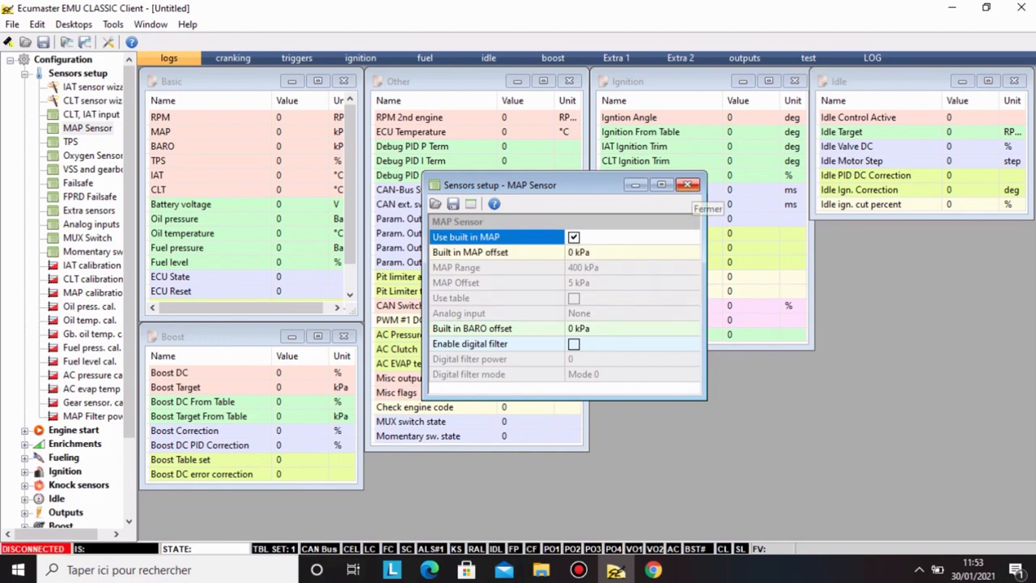
{"action": "left_click", "coordinate": [687, 185]}
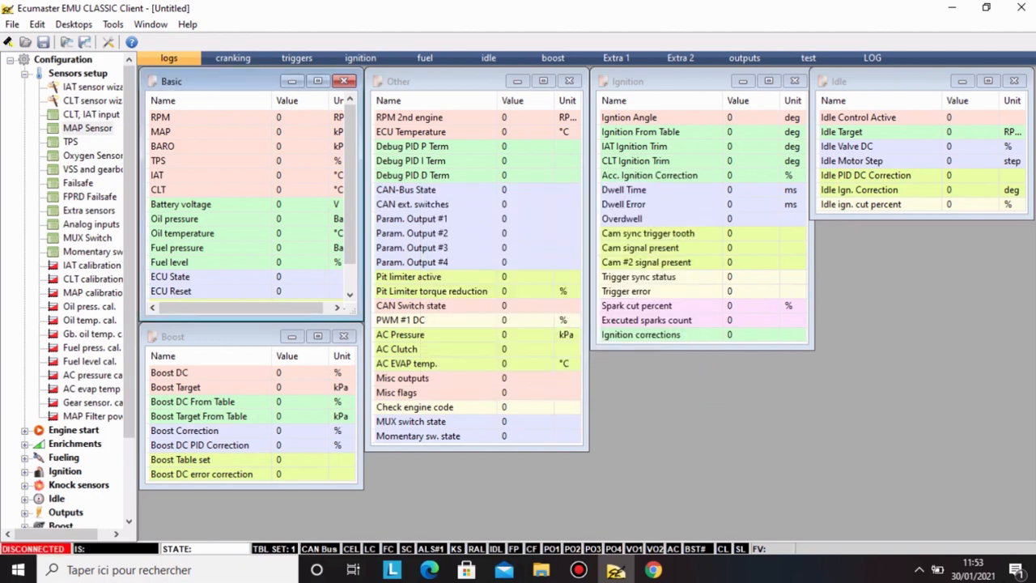
Open the TPS sensor settings and examine the minimum and maximum voltages, their TPS values and the dTPS update interval.
{"action": "double_click", "coordinate": [70, 142]}
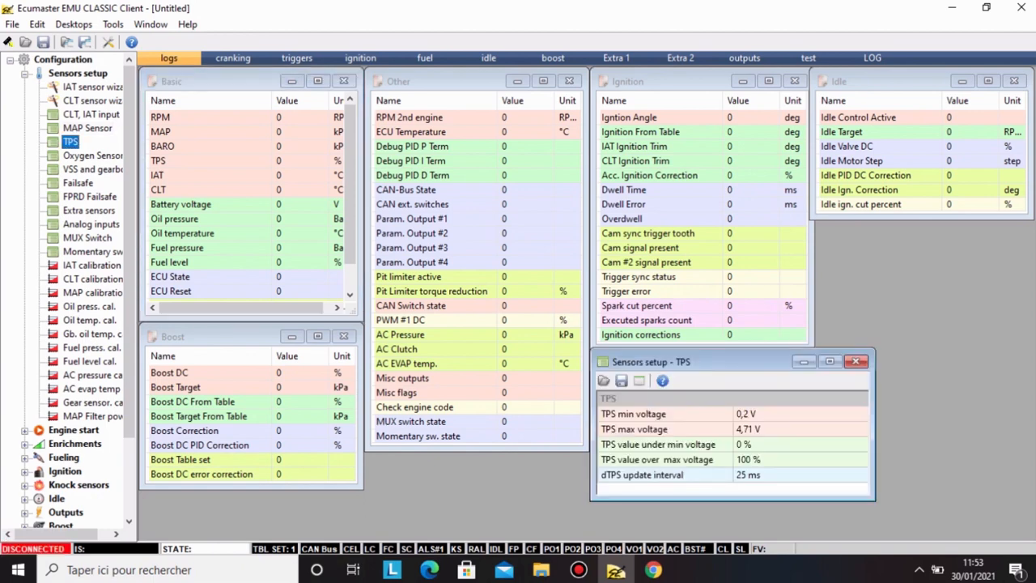
{"action": "left_click_drag", "start_coordinate": [688, 362], "coordinate": [462, 208]}
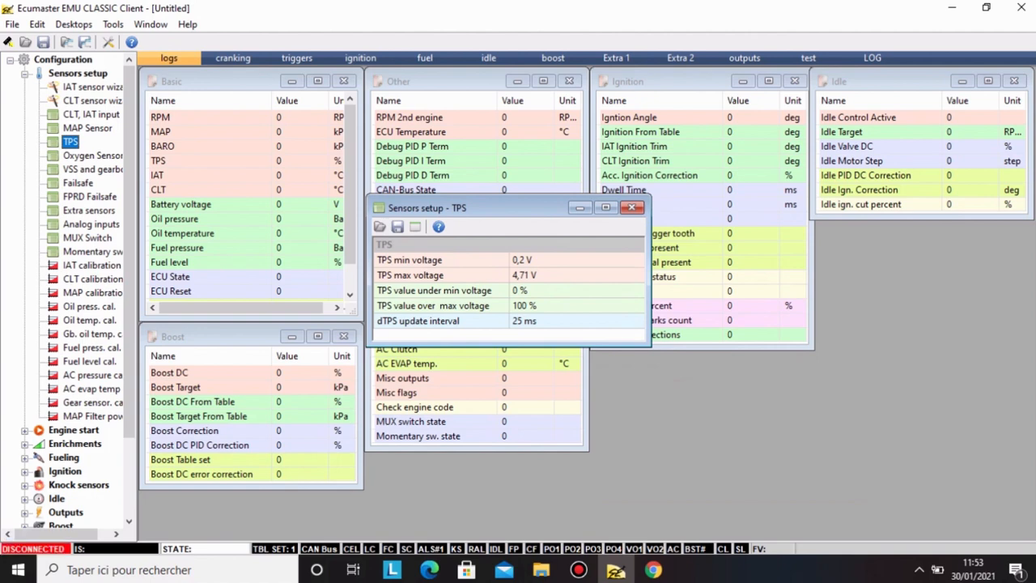
{"action": "left_click_drag", "start_coordinate": [486, 208], "coordinate": [307, 165]}
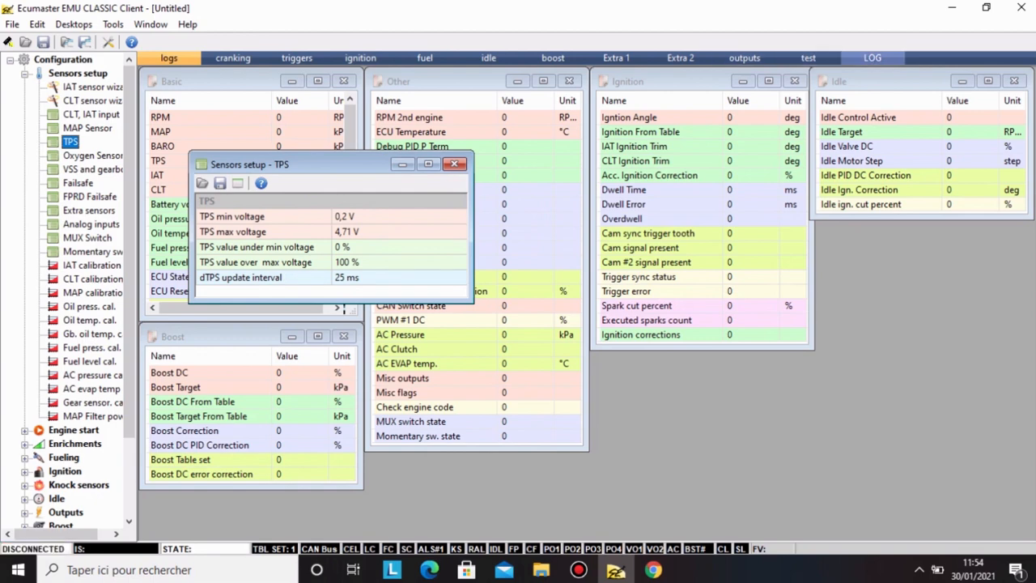
Show Graph 1 on the LOG desktop and change its RPM log channel to Misc flags.
{"action": "left_click", "coordinate": [871, 57]}
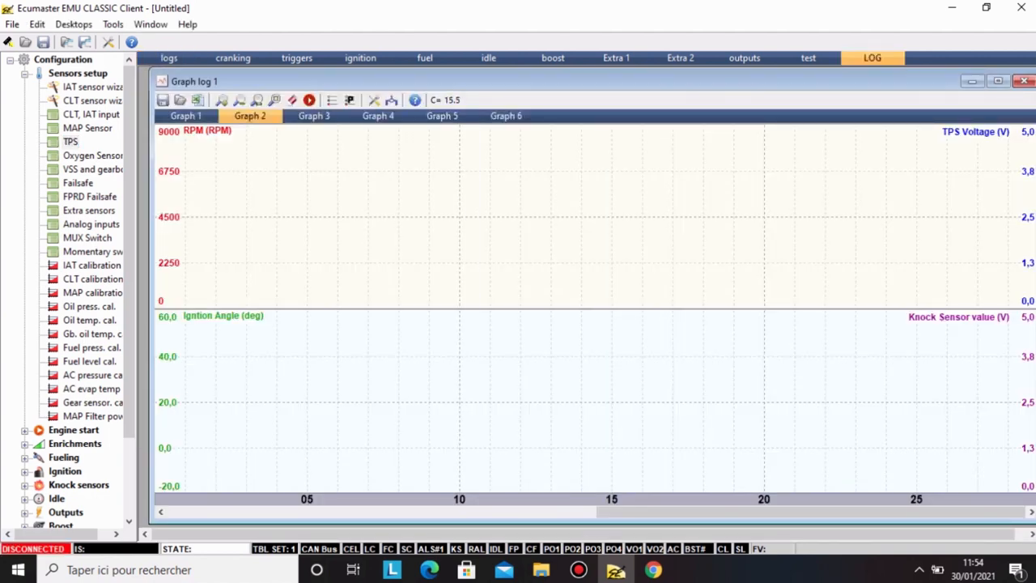
{"action": "left_click", "coordinate": [186, 116]}
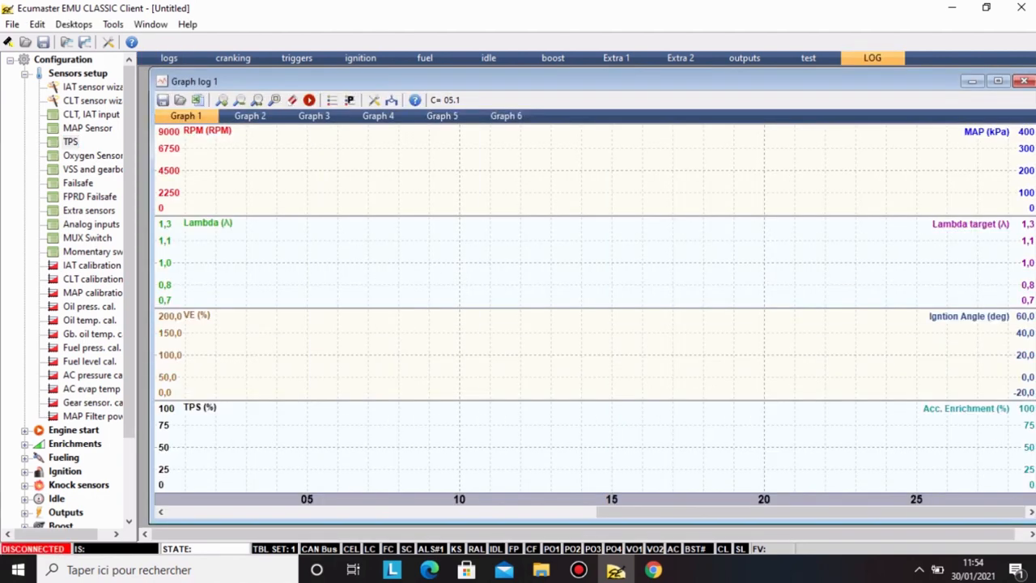
{"action": "right_click", "coordinate": [186, 131]}
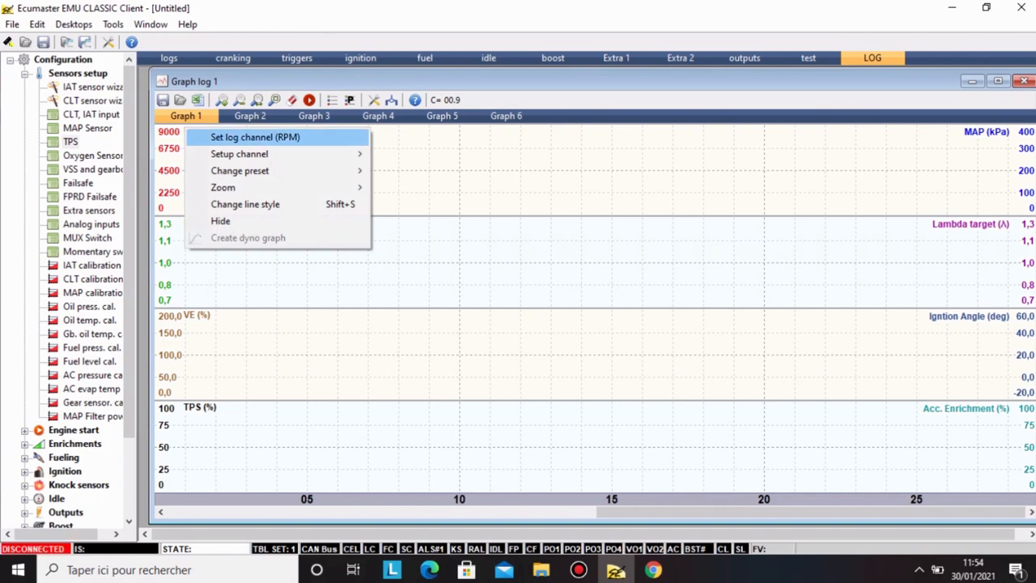
{"action": "left_click", "coordinate": [255, 137]}
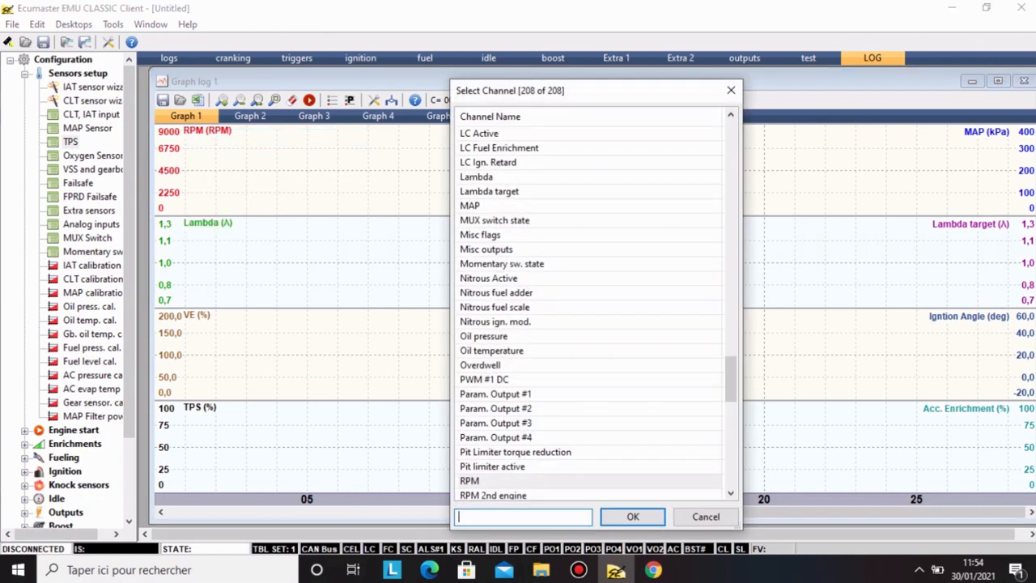
{"action": "left_click", "coordinate": [502, 234]}
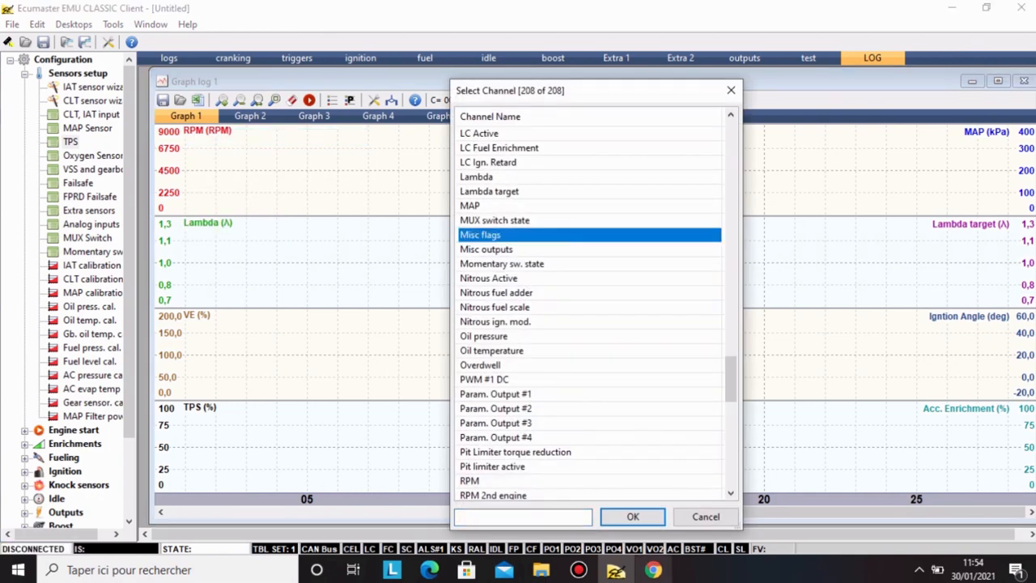
{"action": "left_click", "coordinate": [632, 516]}
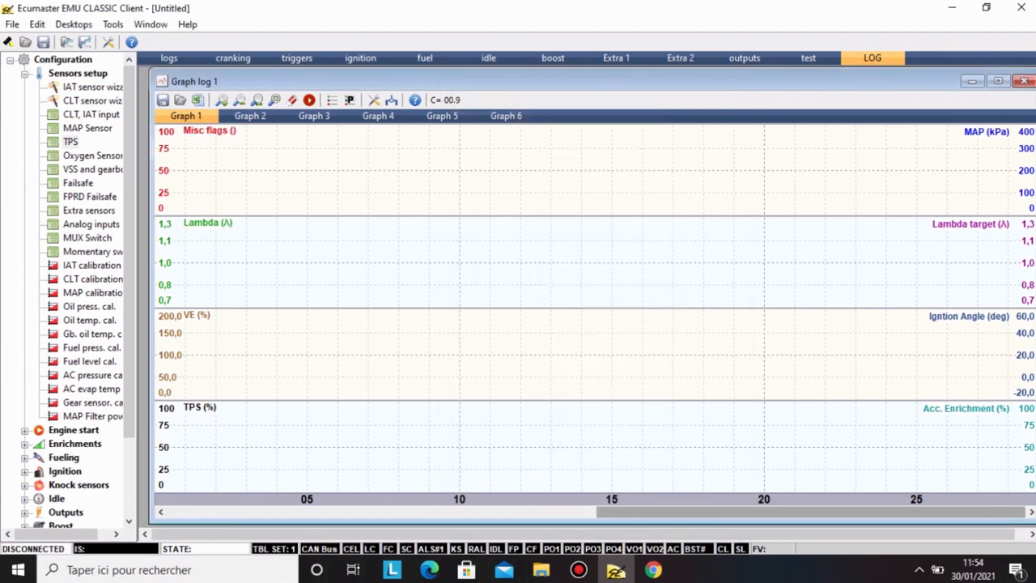
Replace the Misc flags log channel in Graph 1 with Igntion Angle and switch to Graph 2.
{"action": "right_click", "coordinate": [194, 152]}
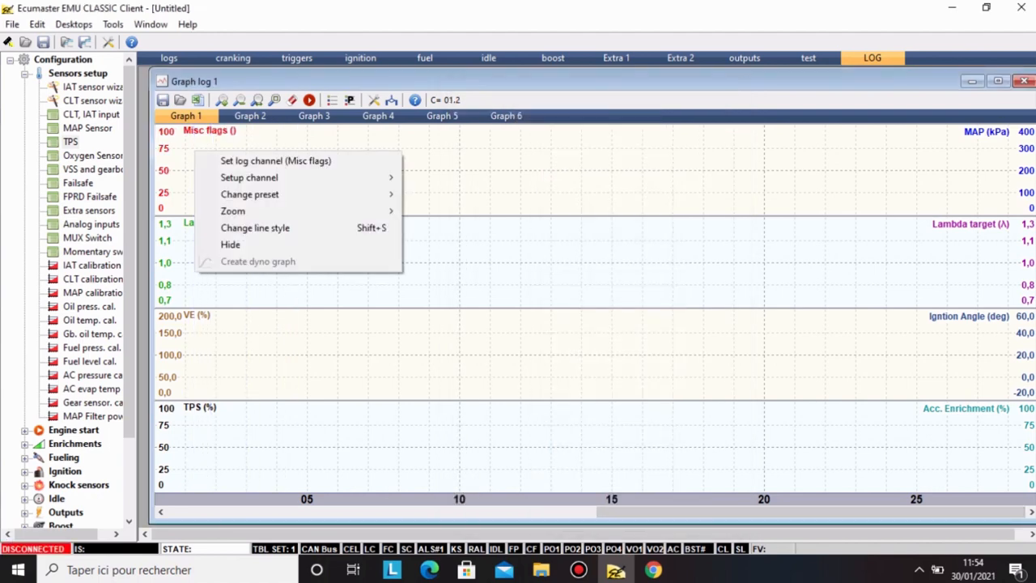
{"action": "left_click", "coordinate": [242, 161]}
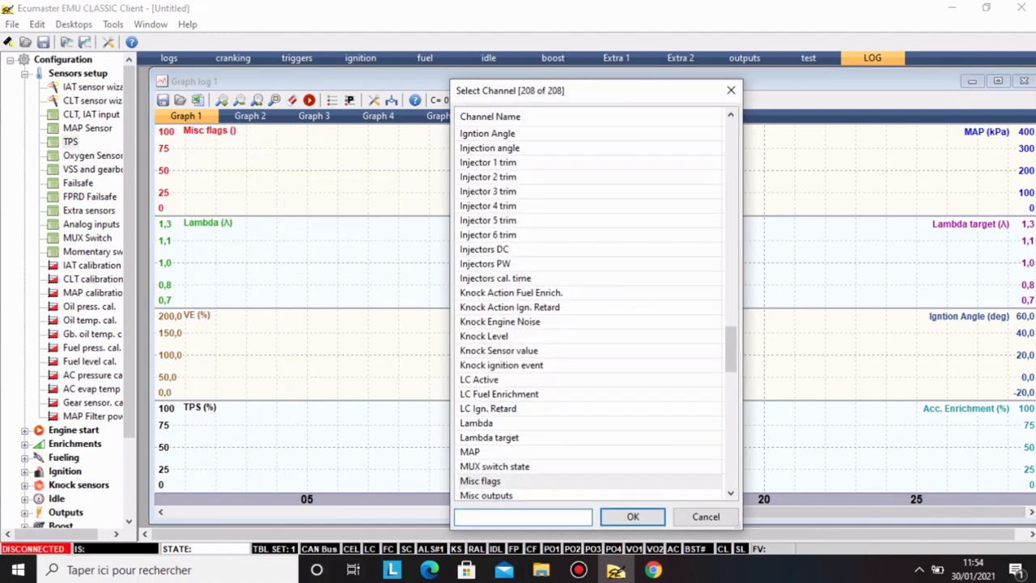
{"action": "left_click", "coordinate": [487, 134]}
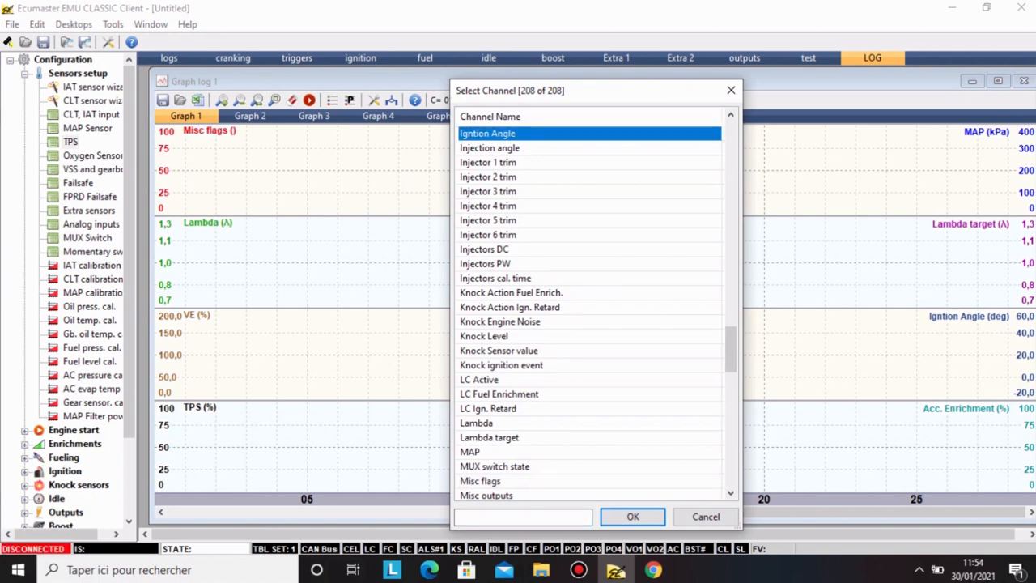
{"action": "left_click", "coordinate": [632, 516]}
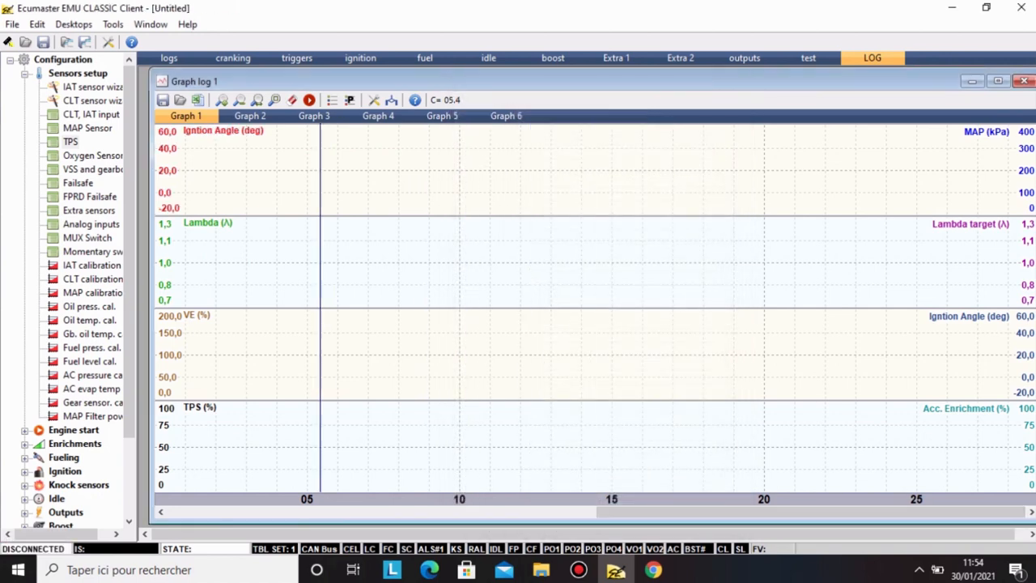
{"action": "left_click", "coordinate": [250, 116]}
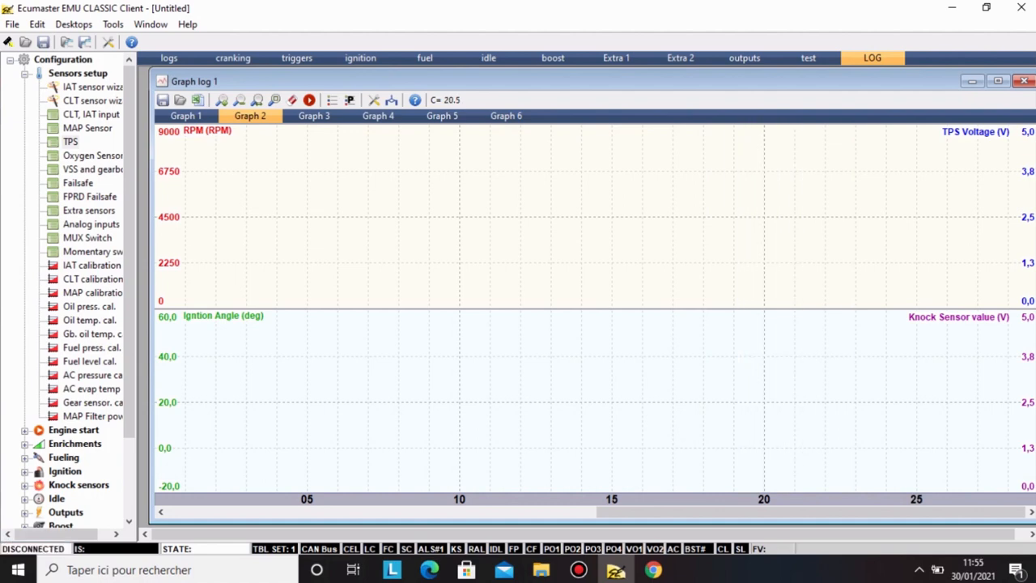
Open the TPS sensor settings, review the minimum and maximum voltages and the TPS values beyond them, and close the settings.
{"action": "left_click", "coordinate": [70, 141]}
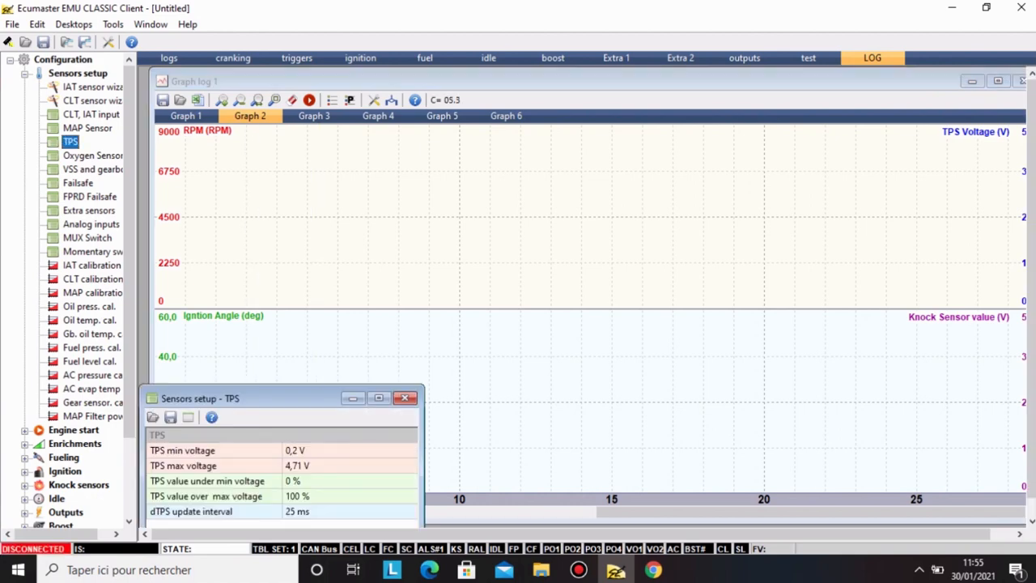
{"action": "left_click_drag", "start_coordinate": [317, 398], "coordinate": [323, 376]}
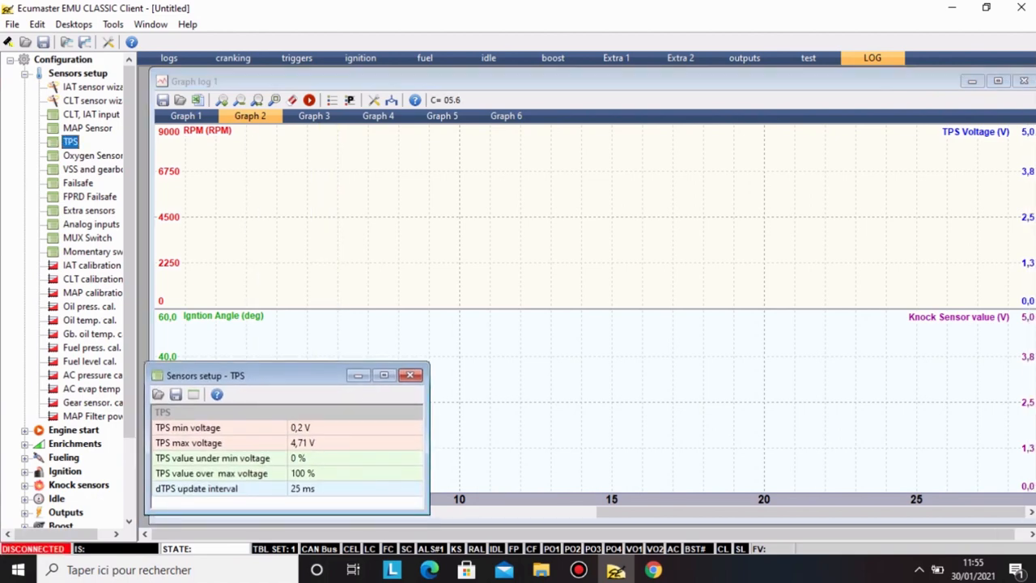
{"action": "left_click", "coordinate": [323, 427]}
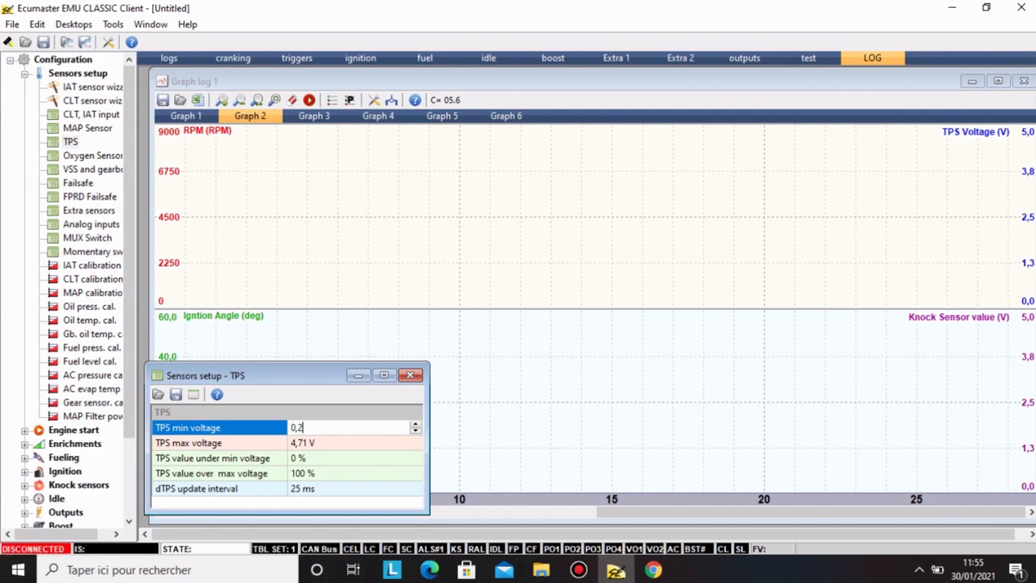
{"action": "key", "text": "Return"}
{"action": "left_click", "coordinate": [302, 442]}
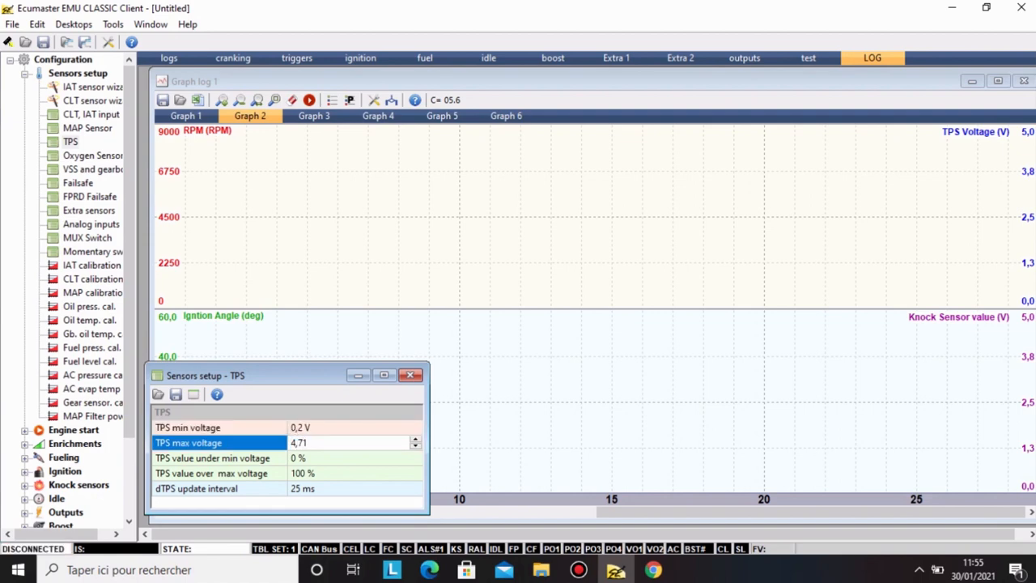
{"action": "left_click_drag", "start_coordinate": [295, 375], "coordinate": [334, 163]}
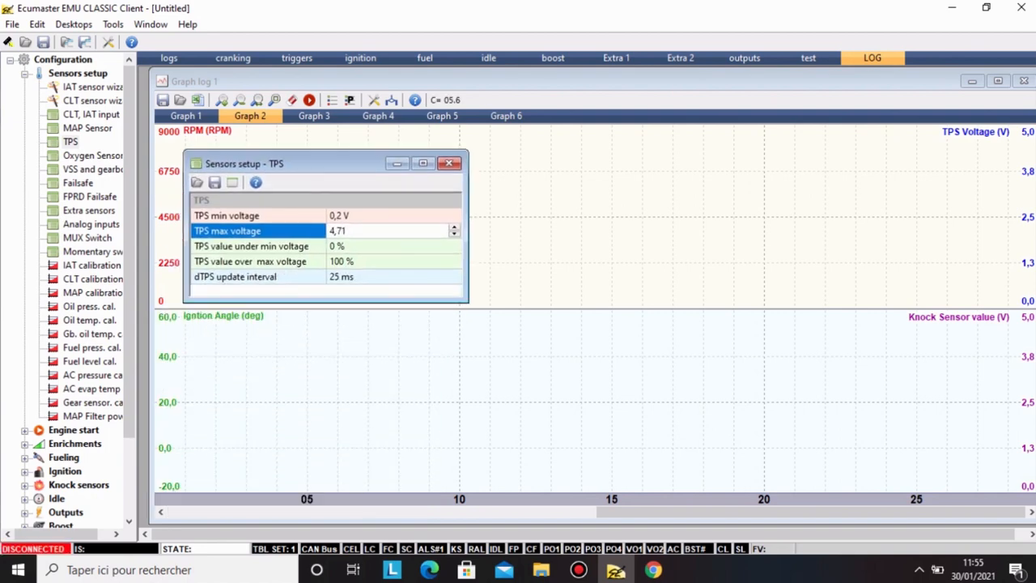
{"action": "left_click", "coordinate": [340, 246]}
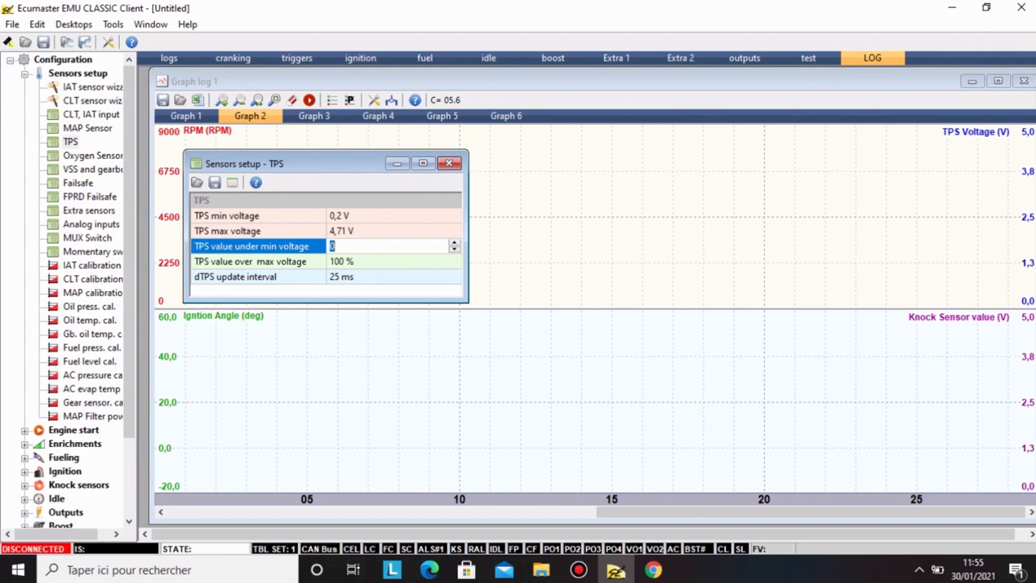
{"action": "left_click", "coordinate": [337, 261]}
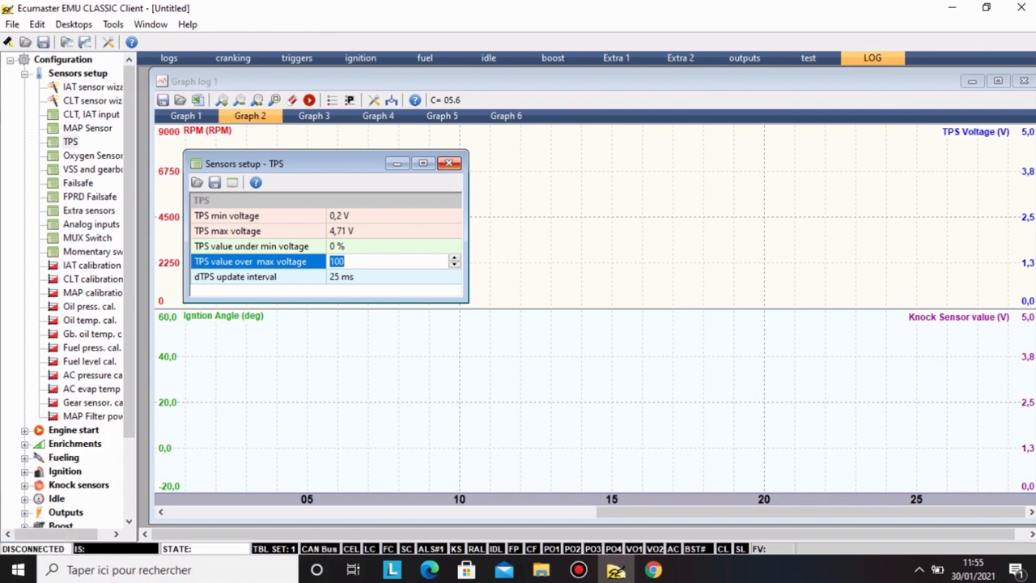
{"action": "left_click", "coordinate": [449, 162]}
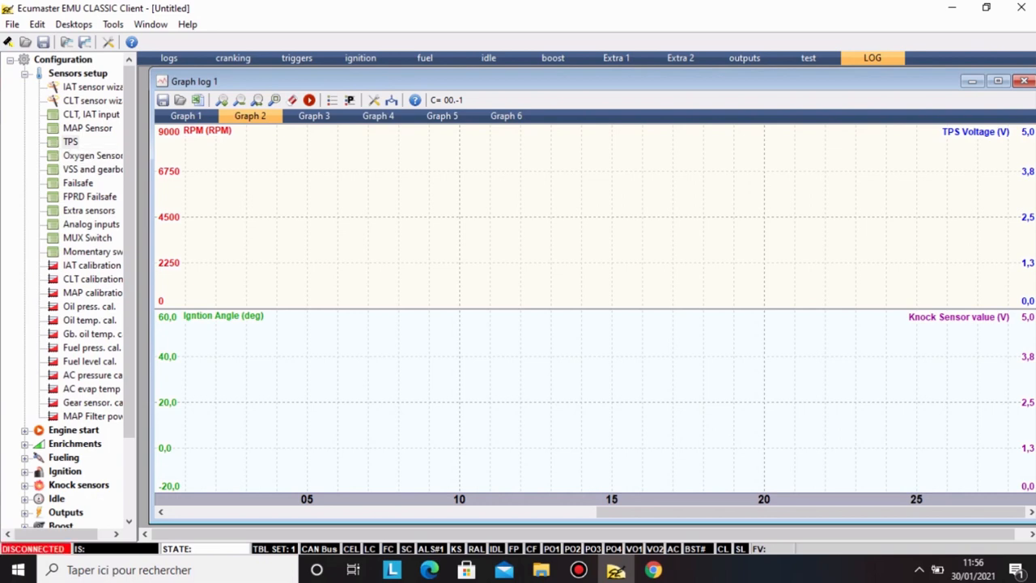
Set the oxygen sensor type to Wide band (LSU 4.2), check its Rcal value, and close the Oxygen Sensor settings.
{"action": "double_click", "coordinate": [91, 155]}
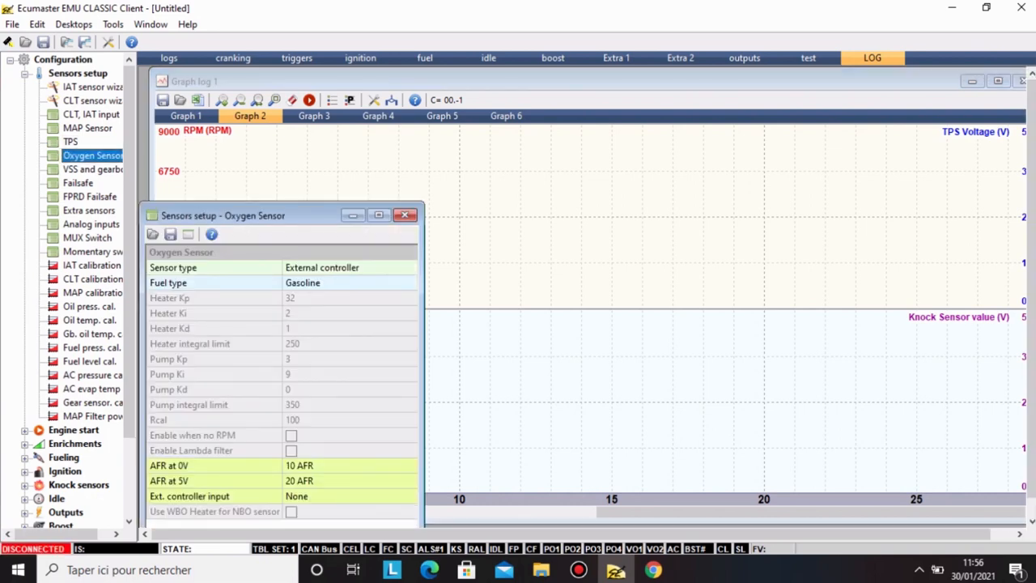
{"action": "left_click", "coordinate": [427, 157]}
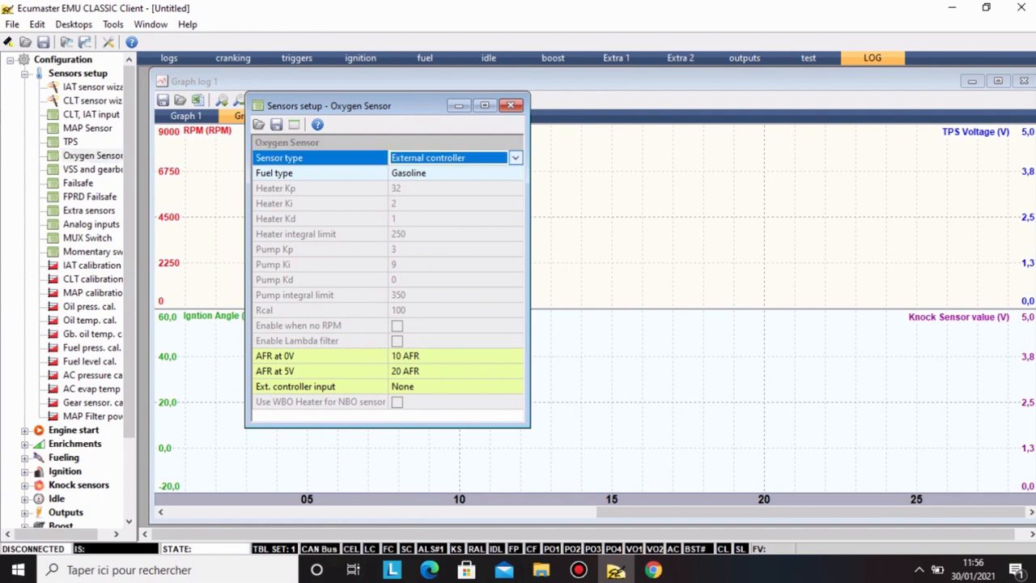
{"action": "left_click", "coordinate": [427, 157]}
{"action": "left_click", "coordinate": [432, 187]}
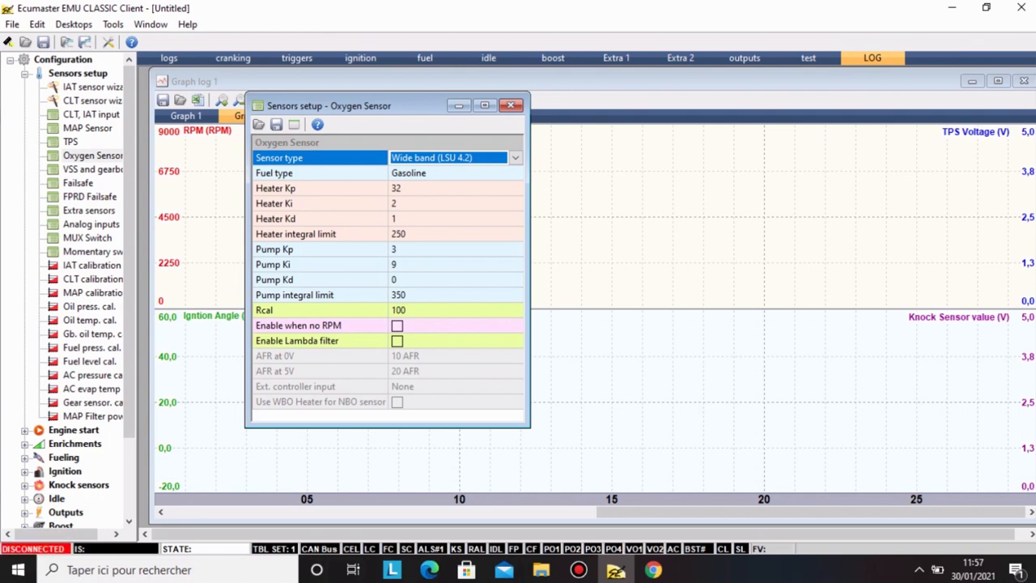
{"action": "left_click", "coordinate": [420, 310]}
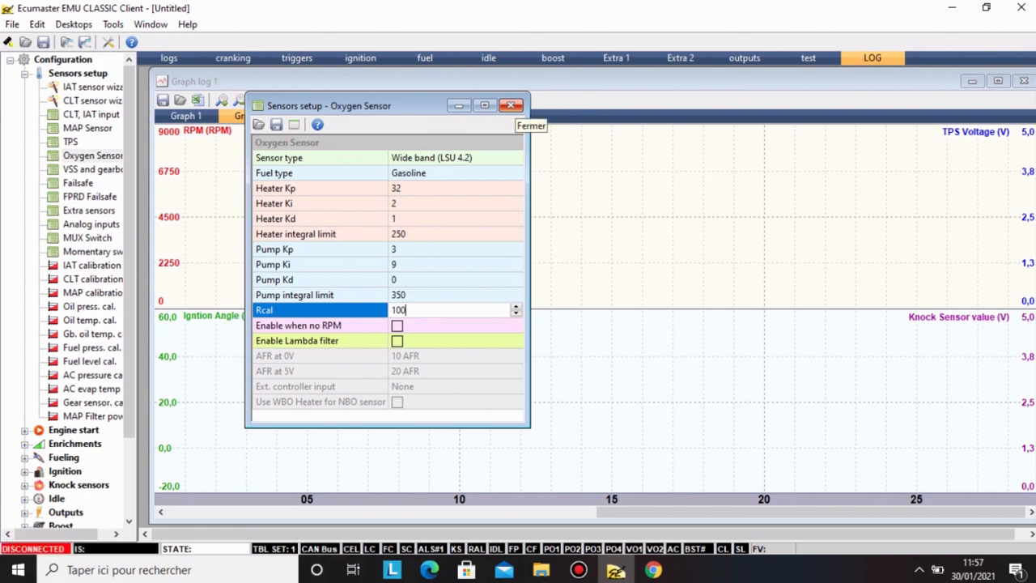
{"action": "left_click", "coordinate": [510, 105]}
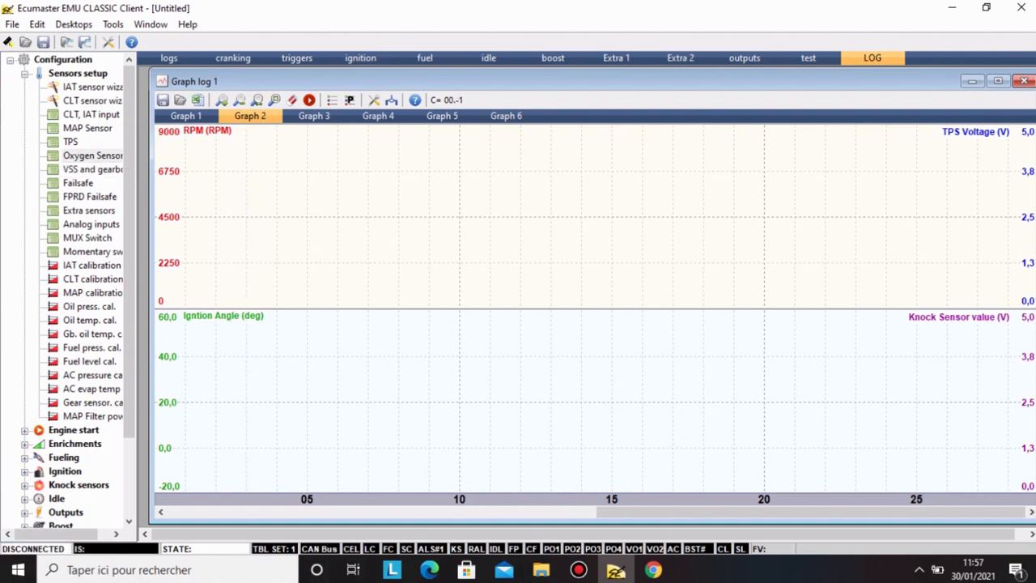
Review the VSS and gearbox settings, including gear detection type, speed source and gear ratios, and close them.
{"action": "left_click", "coordinate": [89, 169]}
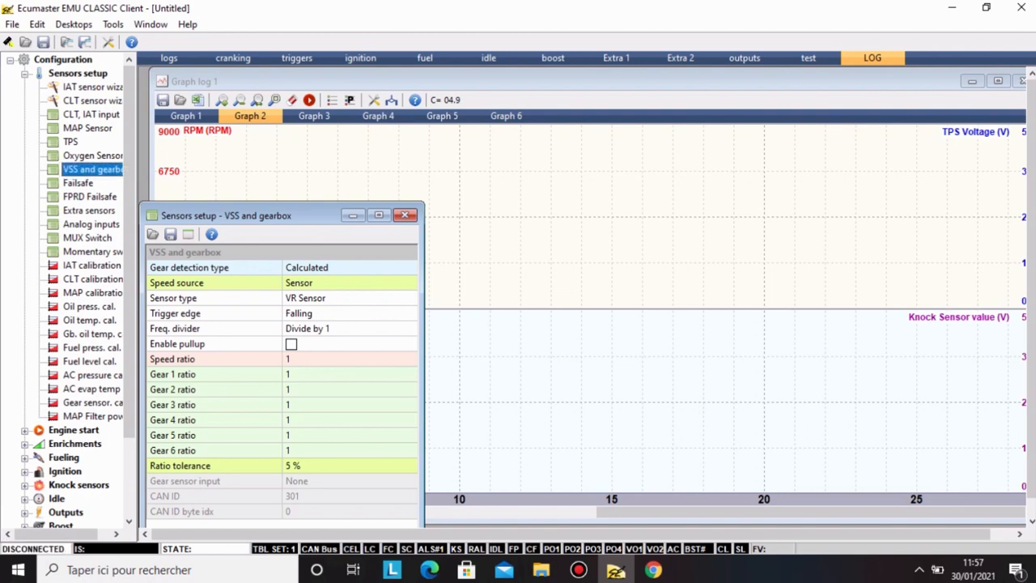
{"action": "key", "text": "Escape"}
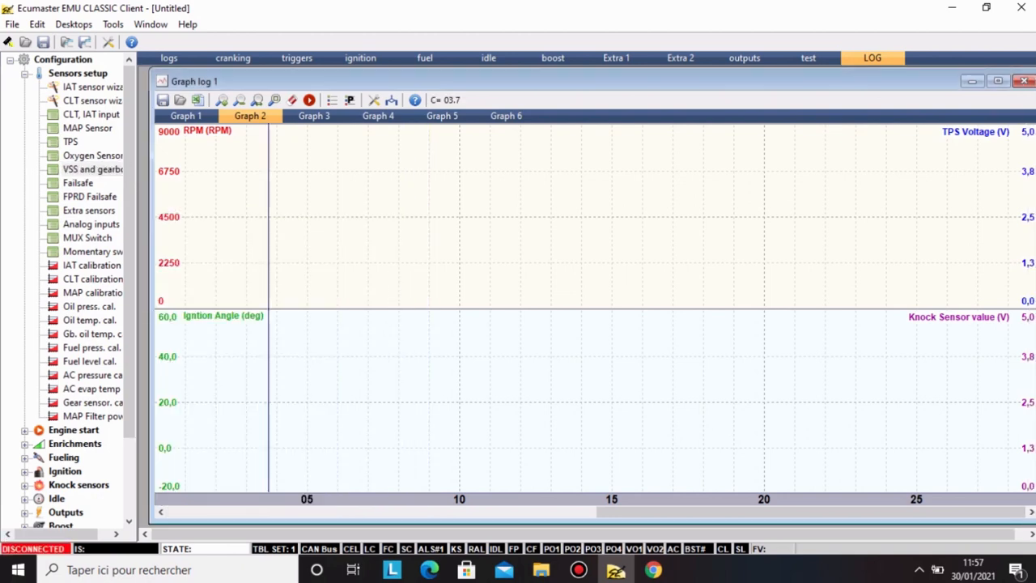
Open the Failsafe sensor settings and set the CLT failsafe value to 80 °C.
{"action": "left_click", "coordinate": [78, 183]}
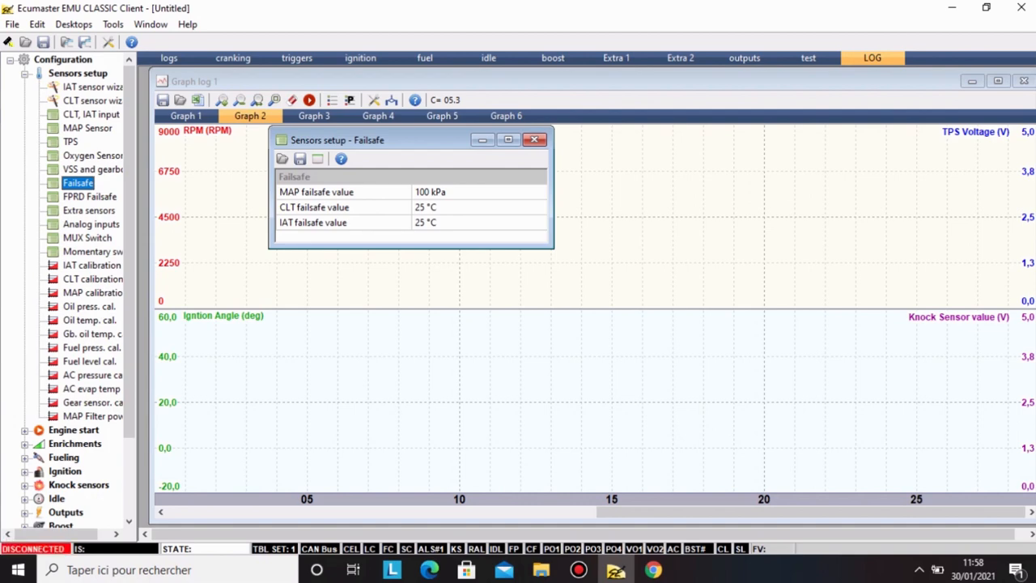
{"action": "left_click", "coordinate": [469, 191]}
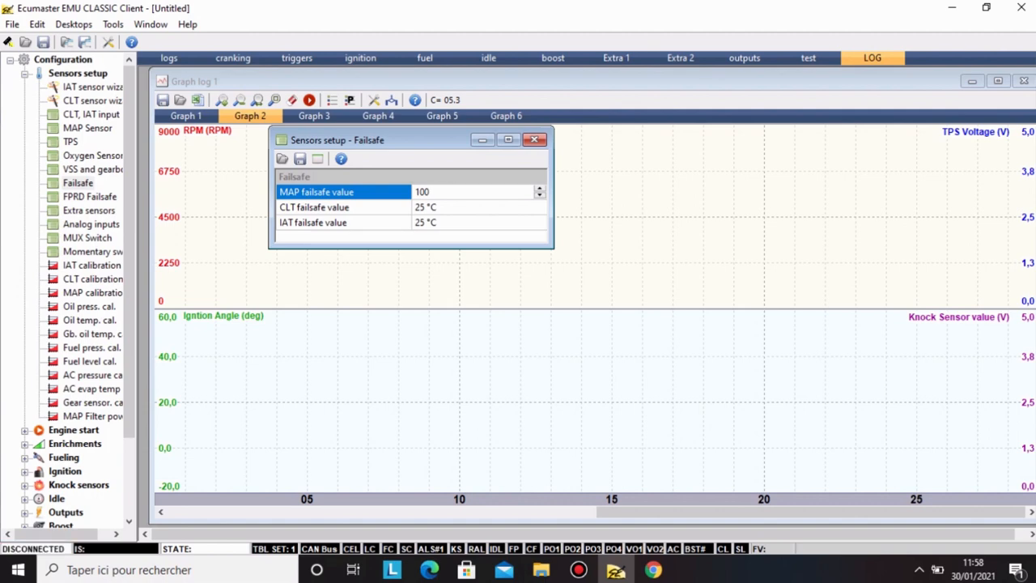
{"action": "left_click", "coordinate": [469, 207]}
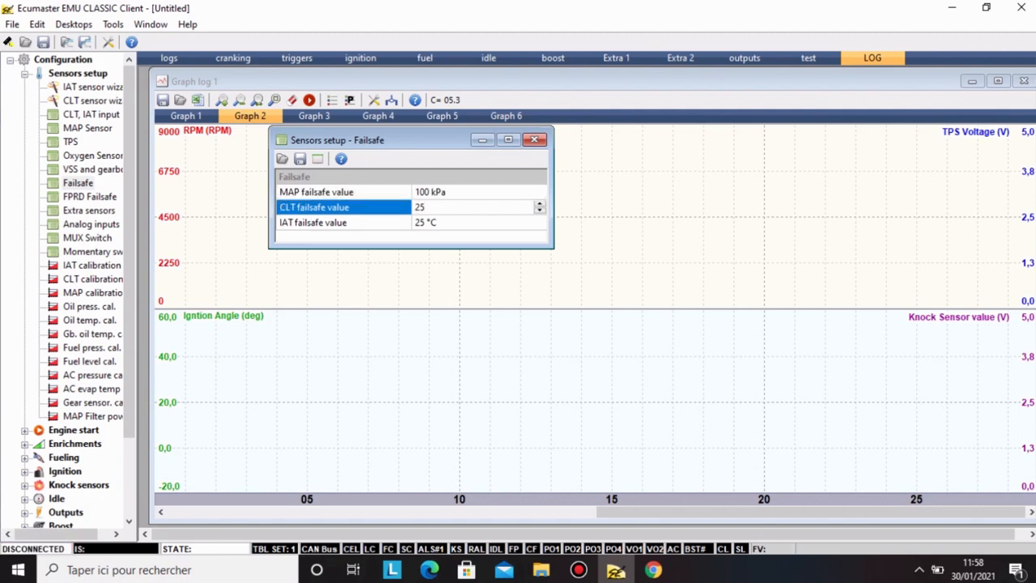
{"action": "key", "text": "BackSpace"}
{"action": "key", "text": "BackSpace"}
{"action": "type", "text": "80"}
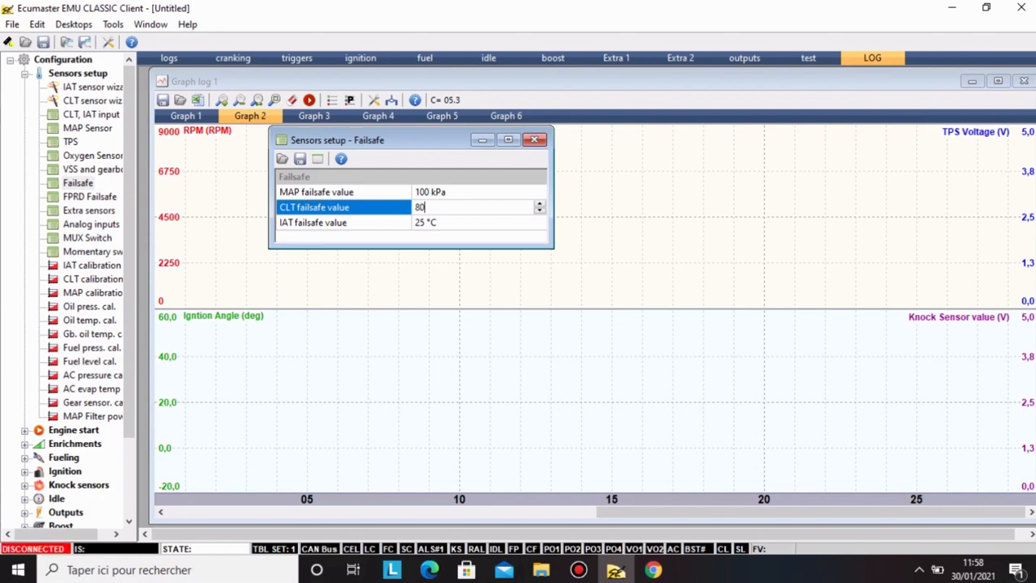
{"action": "key", "text": "Return"}
Set the CLT failsafe value back to 25 °C, check the IAT failsafe value, and close the Failsafe settings.
{"action": "left_click", "coordinate": [461, 207]}
{"action": "left_click", "coordinate": [426, 208]}
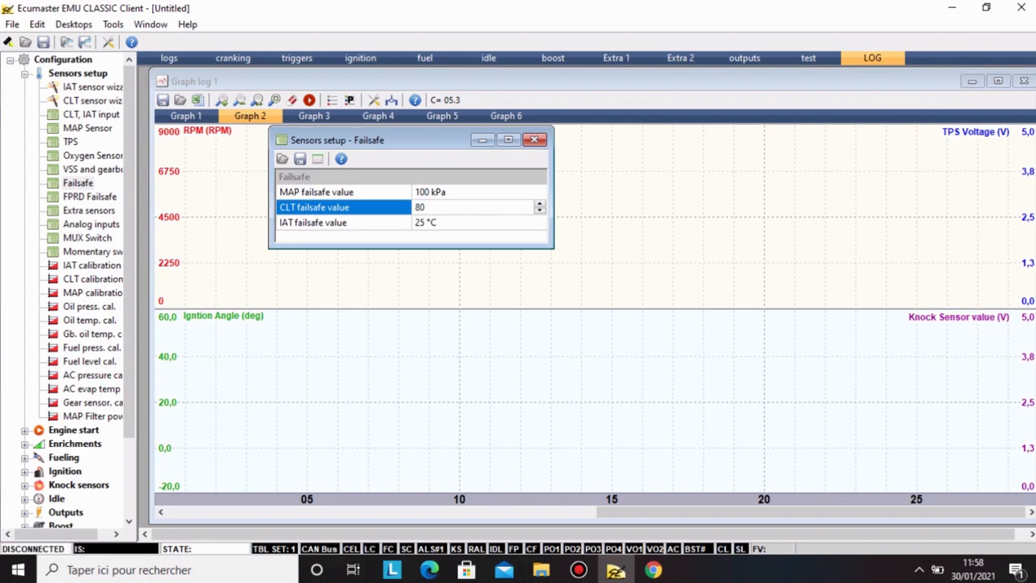
{"action": "key", "text": "BackSpace"}
{"action": "key", "text": "BackSpace"}
{"action": "type", "text": "25"}
{"action": "left_click", "coordinate": [426, 222]}
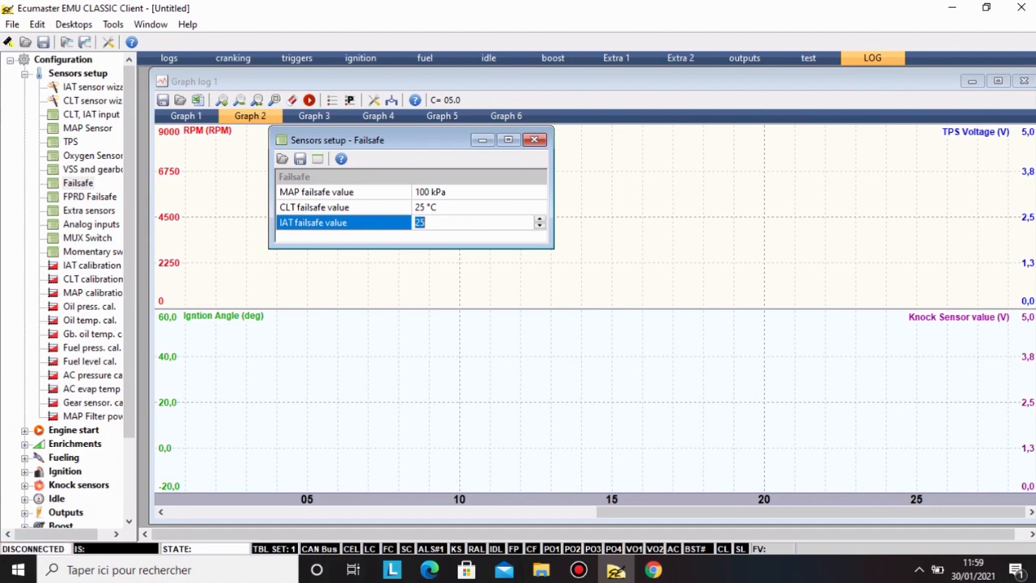
{"action": "left_click", "coordinate": [534, 140]}
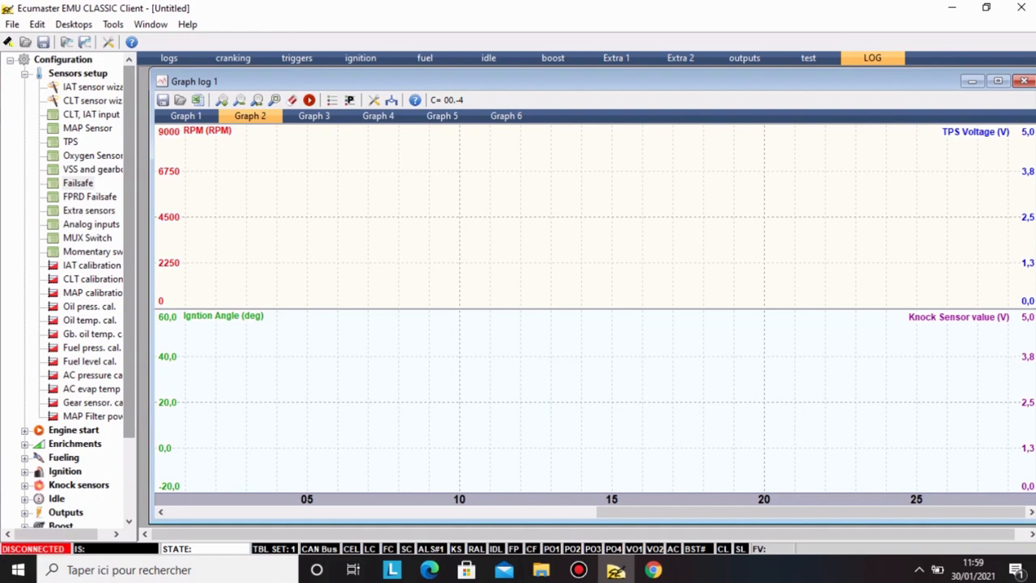
Review the FPRD Failsafe settings for FPR delta limits, delay and rev limit, and close them.
{"action": "double_click", "coordinate": [90, 197]}
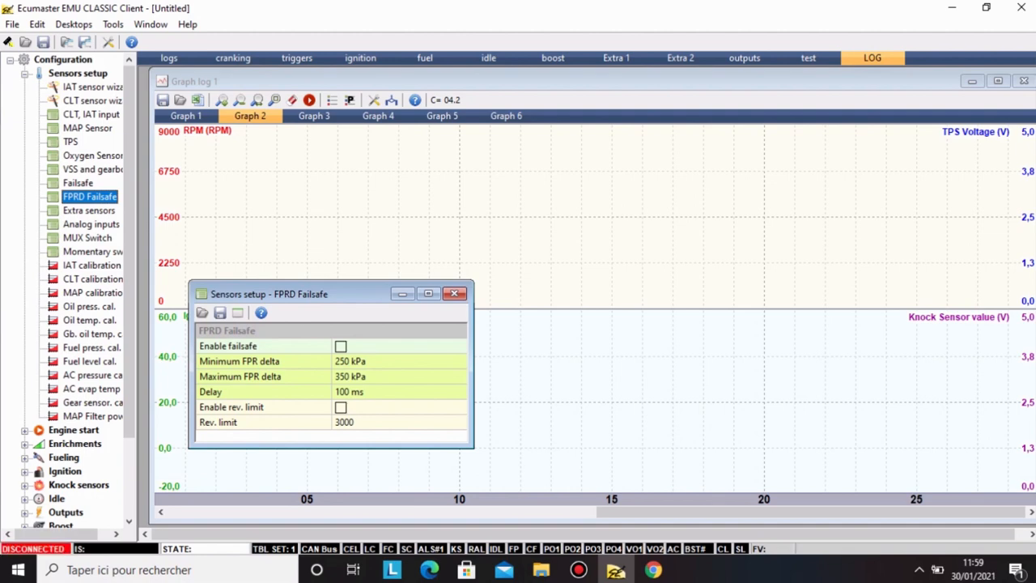
{"action": "left_click", "coordinate": [454, 293]}
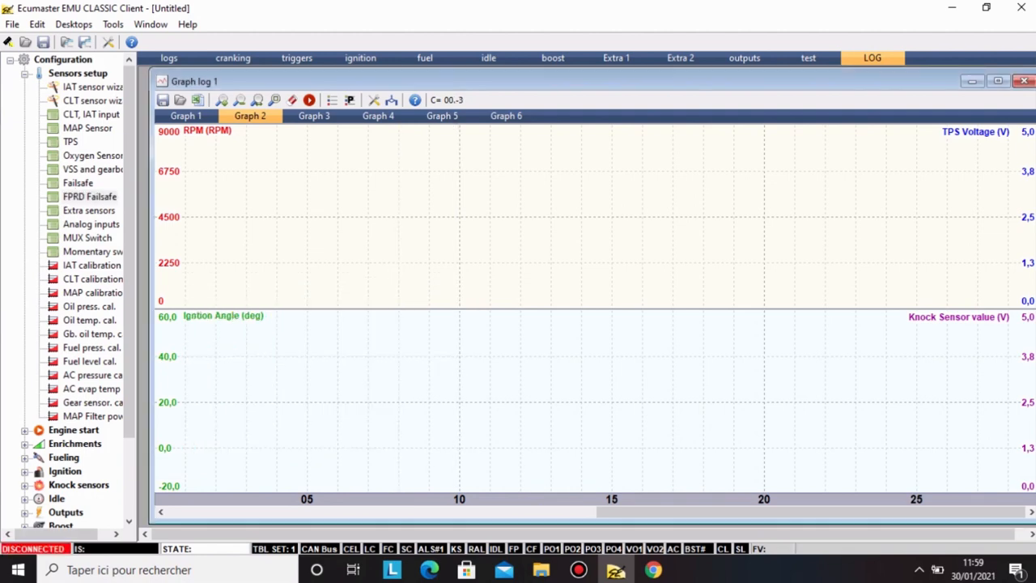
Open the Extra sensors settings and assign the oil pressure sensor input to Analog input #2 (B3).
{"action": "double_click", "coordinate": [89, 210]}
{"action": "left_click_drag", "start_coordinate": [291, 337], "coordinate": [341, 204]}
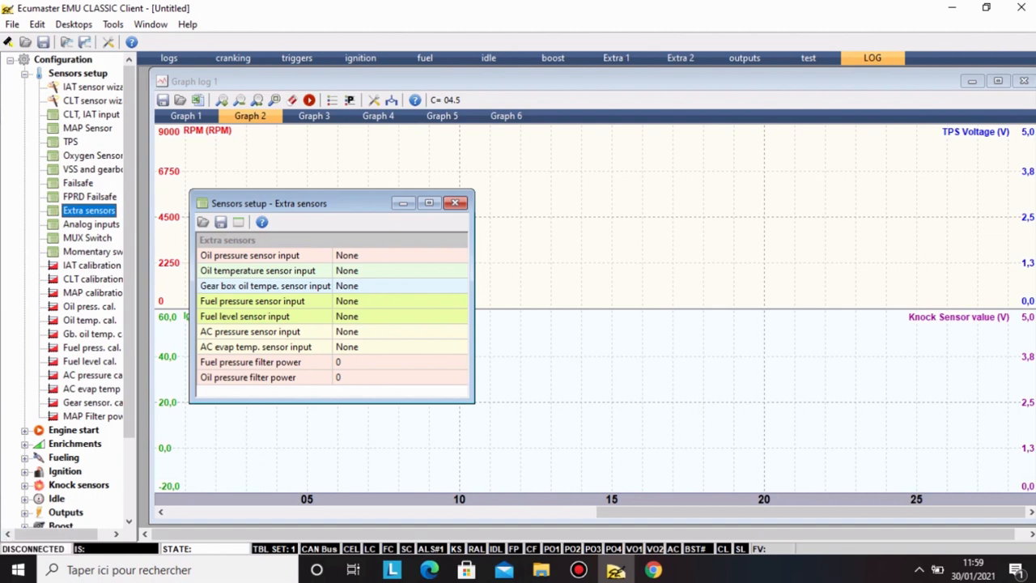
{"action": "left_click", "coordinate": [346, 255]}
{"action": "left_click", "coordinate": [459, 255]}
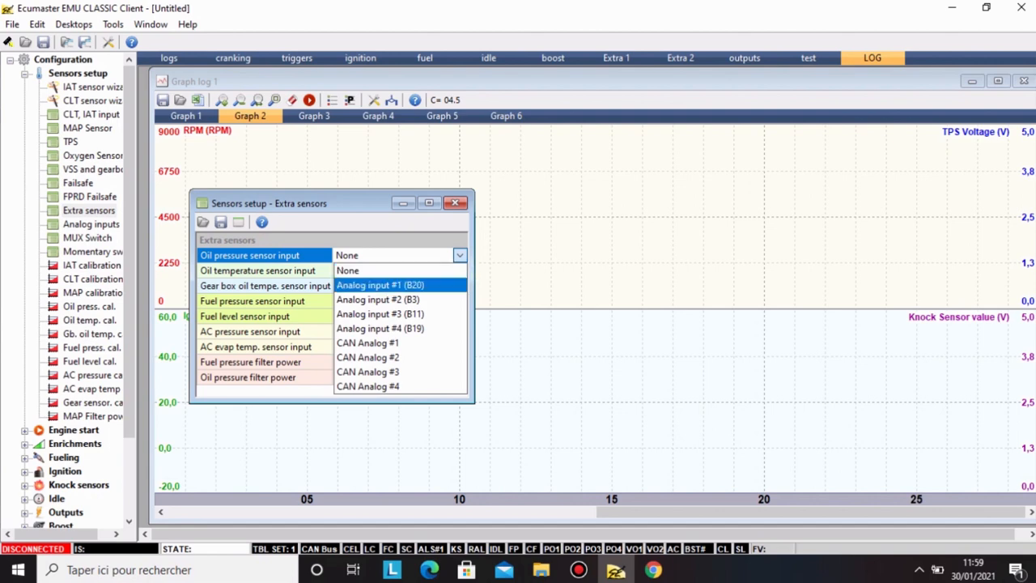
{"action": "key", "text": "Down"}
{"action": "key", "text": "Return"}
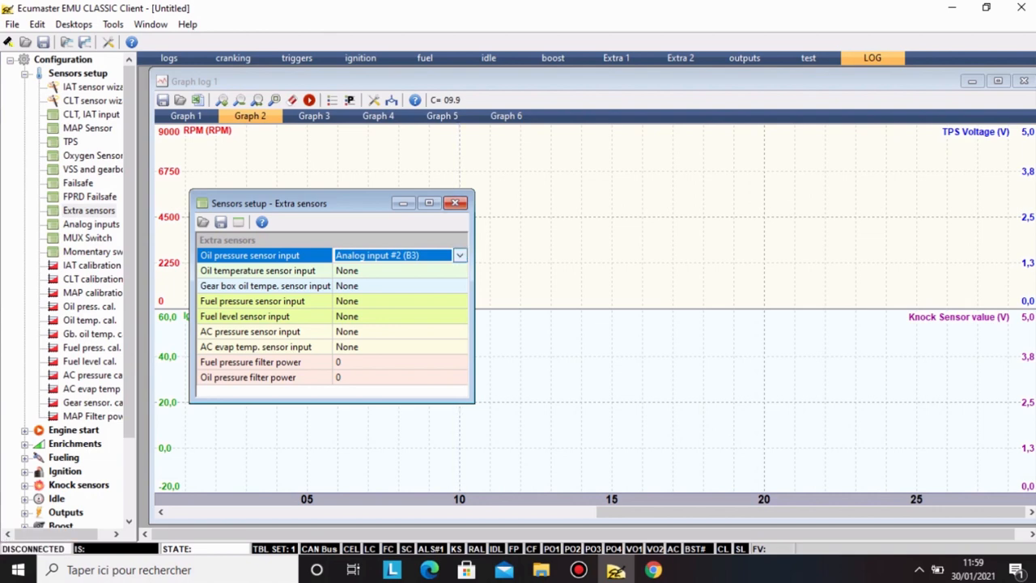
Reset the oil pressure sensor input to None and close the Extra sensors settings.
{"action": "key", "text": "alt+Down"}
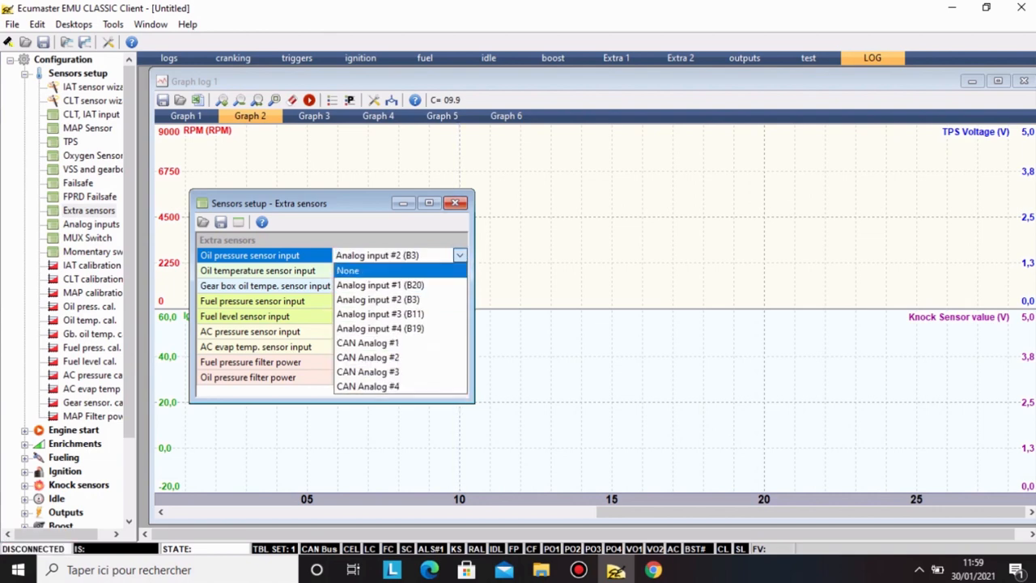
{"action": "key", "text": "Return"}
{"action": "key", "text": "Escape"}
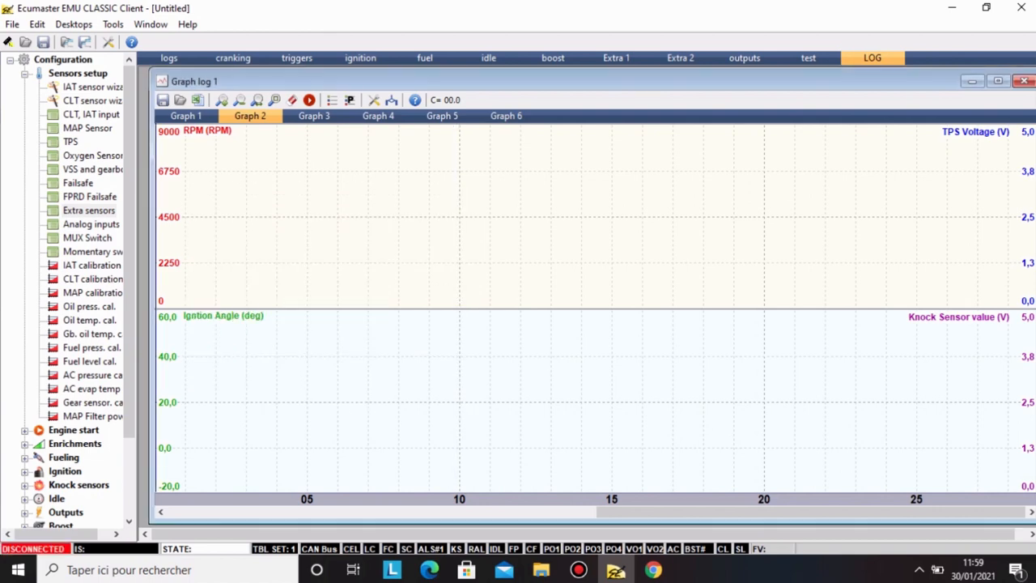
Review the unit, ratio, offset, minimum and maximum of each channel in the Analog inputs settings, and close them.
{"action": "left_click", "coordinate": [91, 223]}
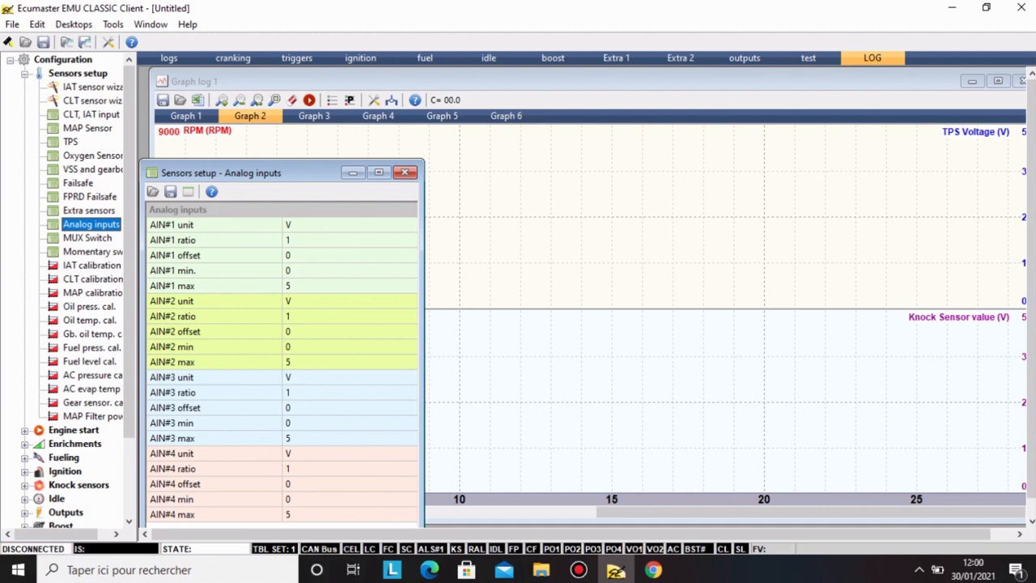
{"action": "key", "text": "ctrl+F4"}
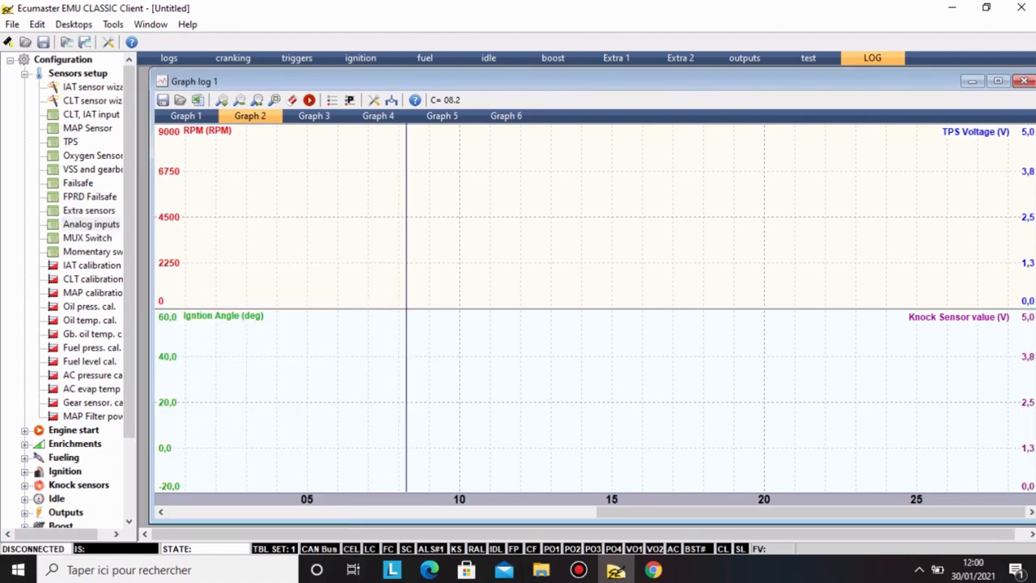
Open the MUX Switch settings, read the help page with its wiring diagram, and close the help.
{"action": "left_click", "coordinate": [87, 237]}
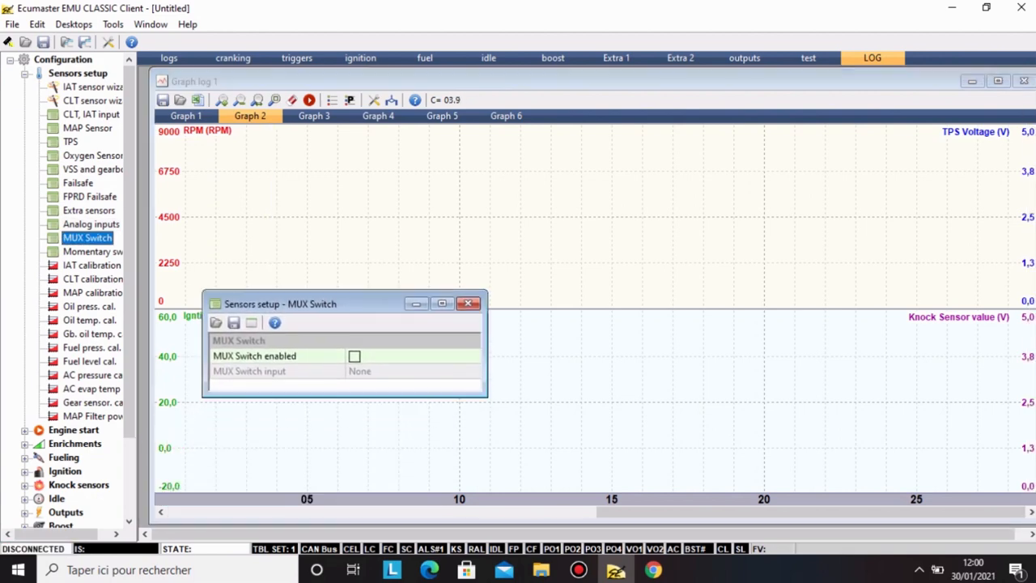
{"action": "left_click", "coordinate": [275, 322]}
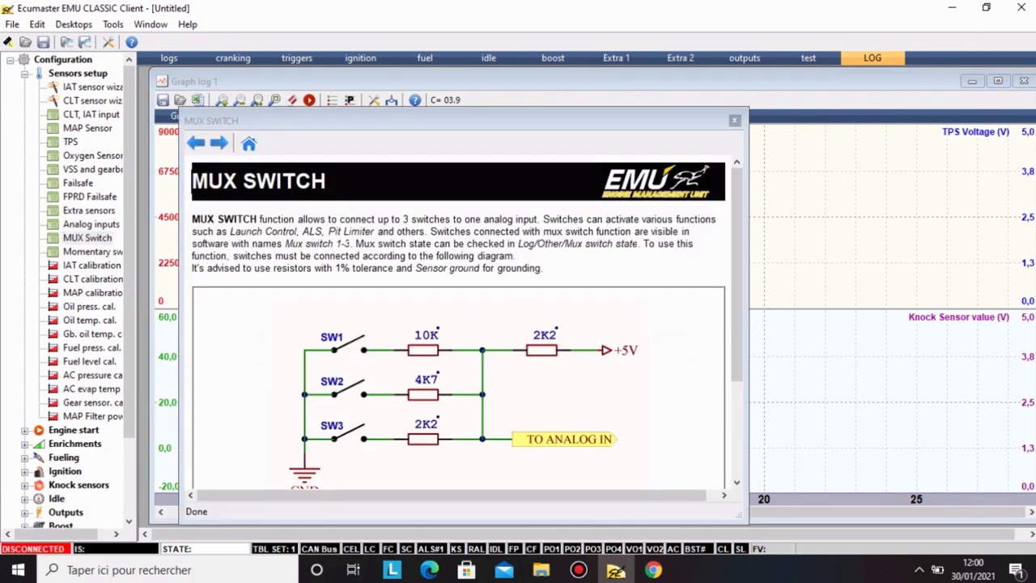
{"action": "left_click_drag", "start_coordinate": [388, 121], "coordinate": [416, 88]}
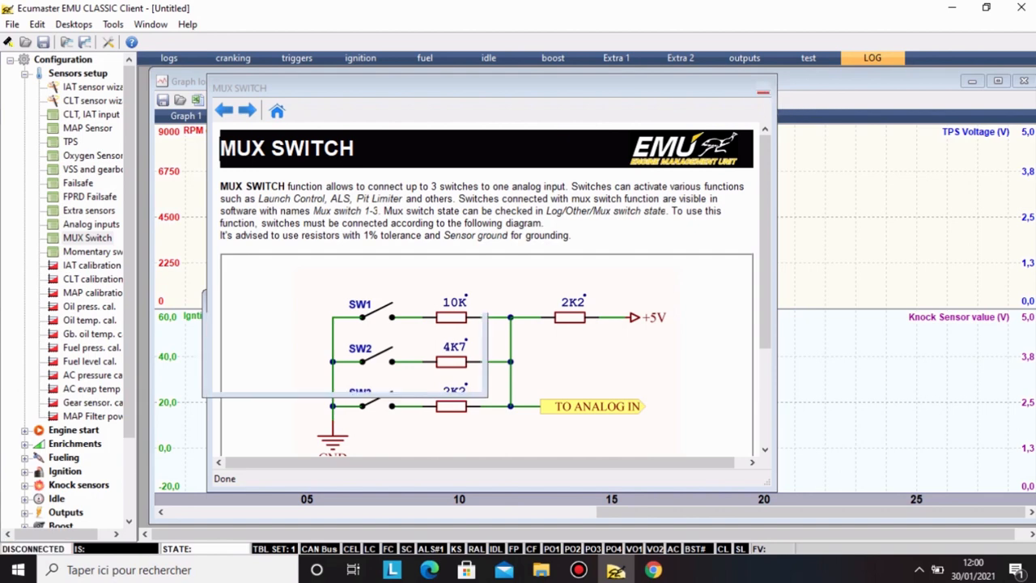
{"action": "left_click", "coordinate": [762, 87]}
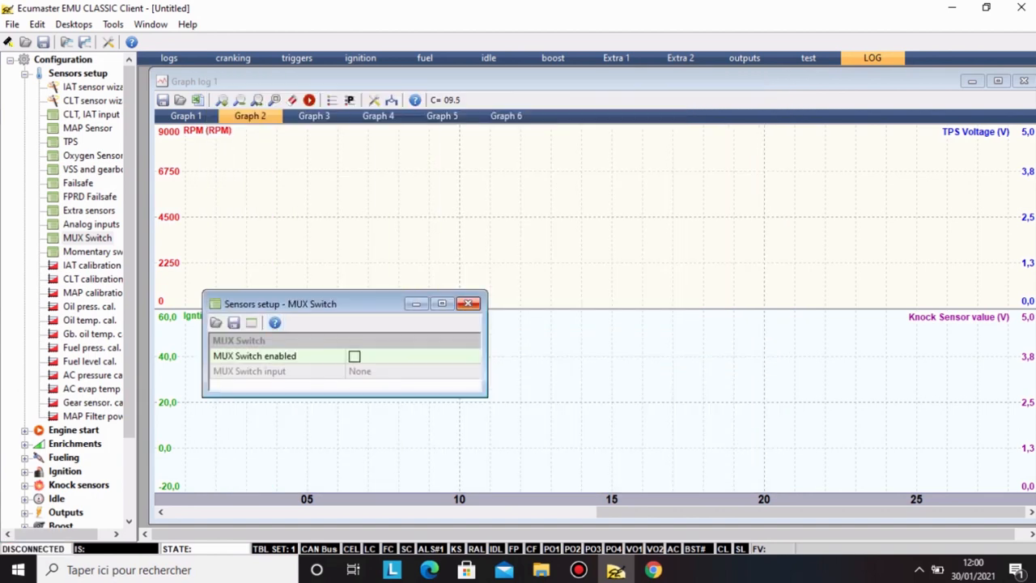
Close the MUX Switch settings, then review the Momentary switch settings and close them.
{"action": "left_click", "coordinate": [467, 303]}
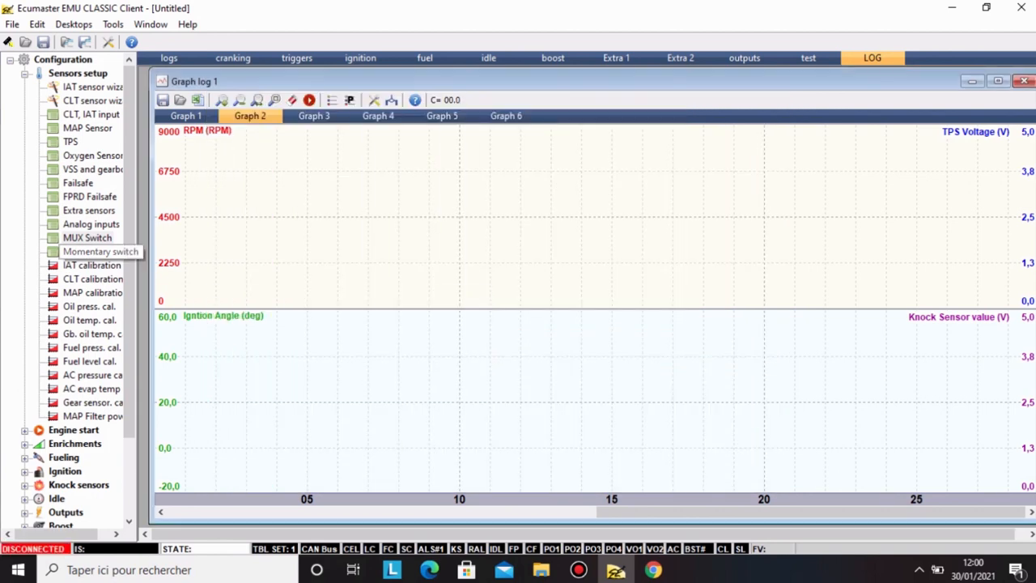
{"action": "left_click", "coordinate": [89, 252]}
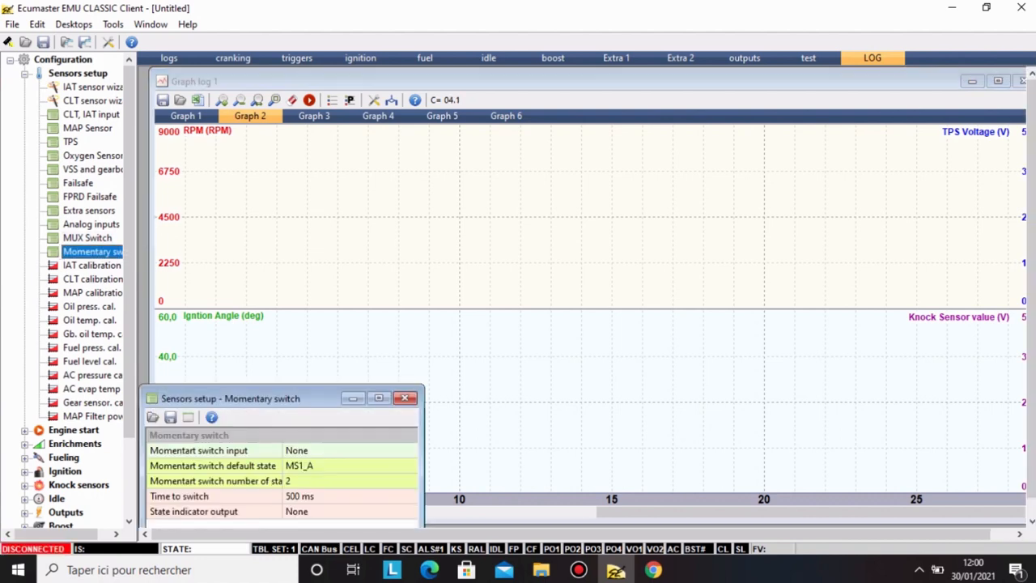
{"action": "key", "text": "Escape"}
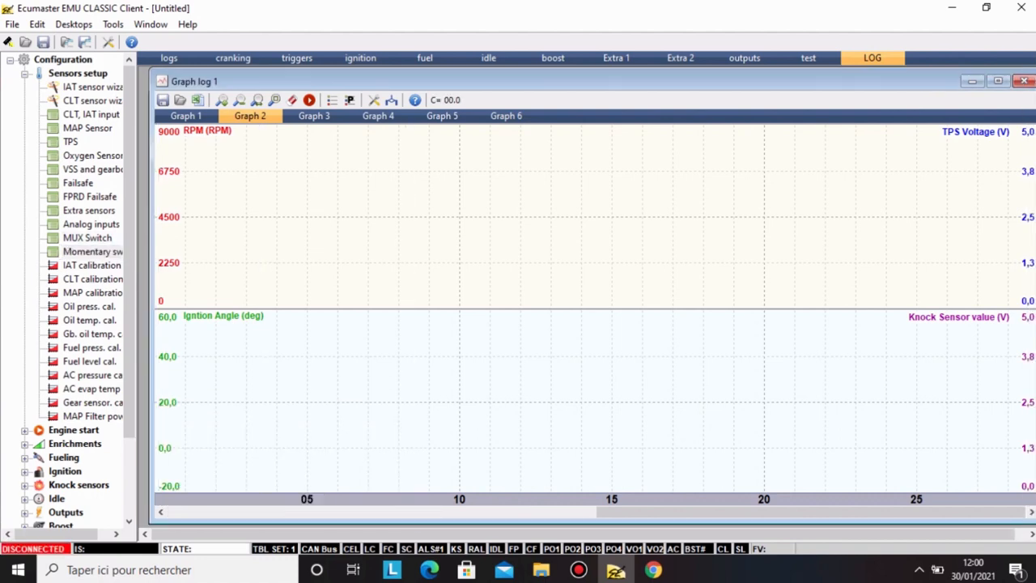
Open the IAT calibration, examine its intake air temperature curve against sensor voltage, and close it.
{"action": "left_click", "coordinate": [92, 264]}
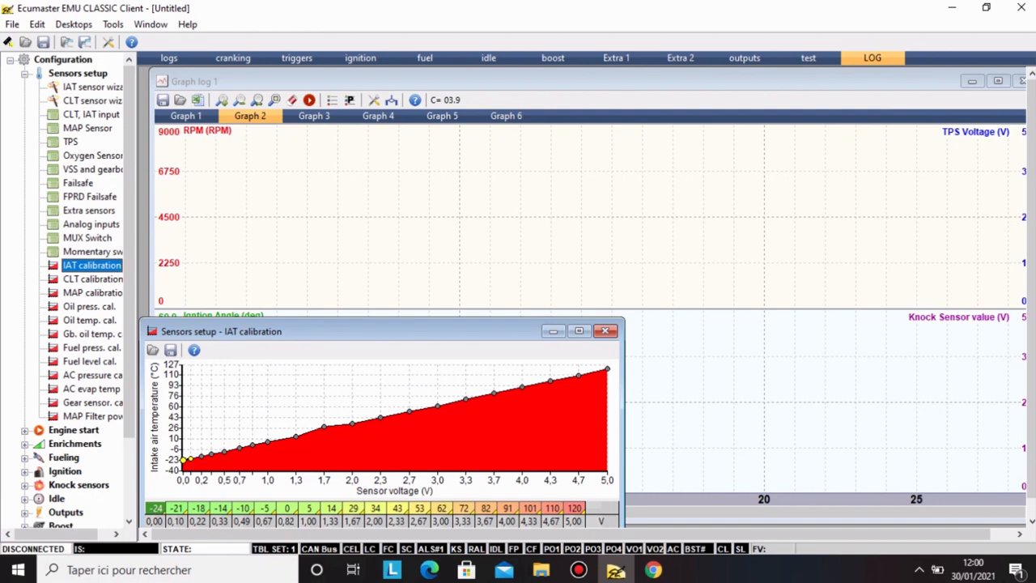
{"action": "left_click_drag", "start_coordinate": [364, 331], "coordinate": [413, 229]}
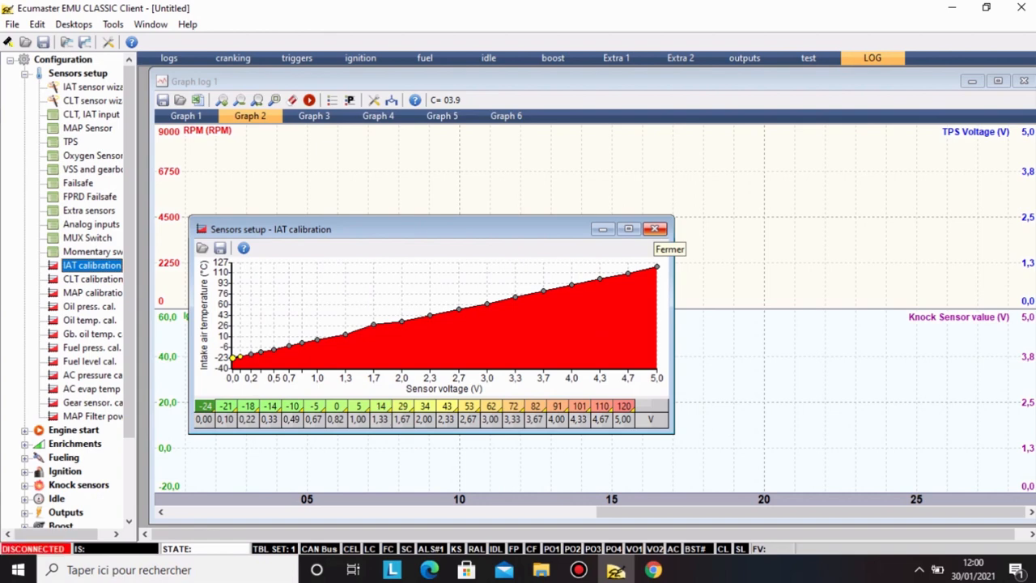
{"action": "left_click", "coordinate": [655, 229]}
View the CLT calibration and MAP calibration curves, closing each one after viewing.
{"action": "double_click", "coordinate": [92, 279]}
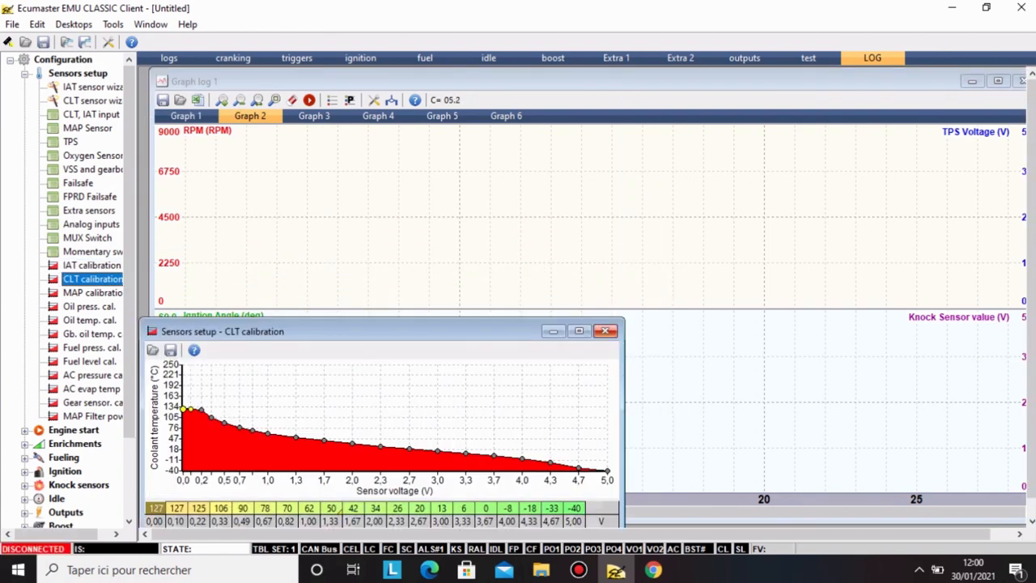
{"action": "left_click", "coordinate": [605, 331]}
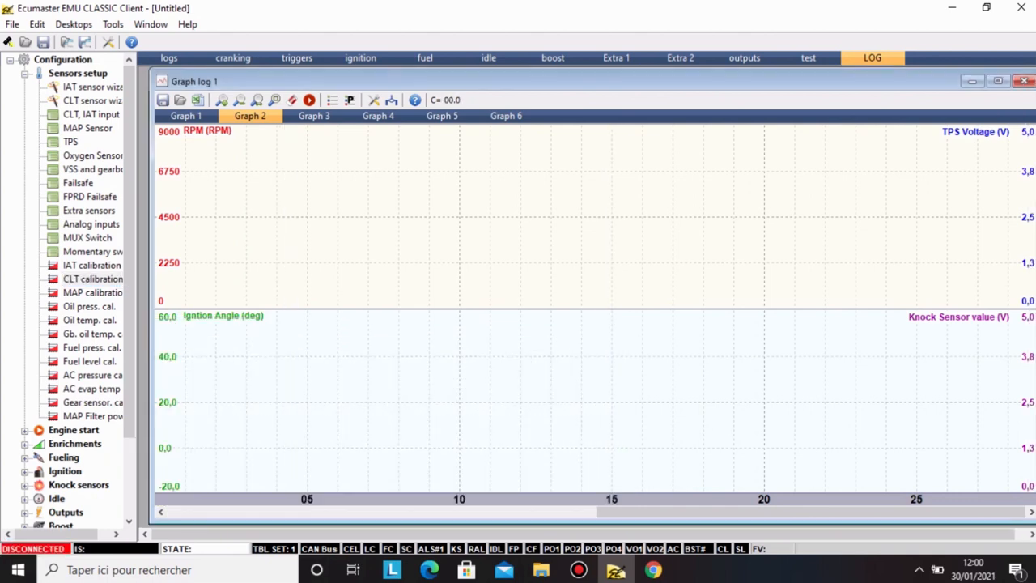
{"action": "double_click", "coordinate": [96, 292]}
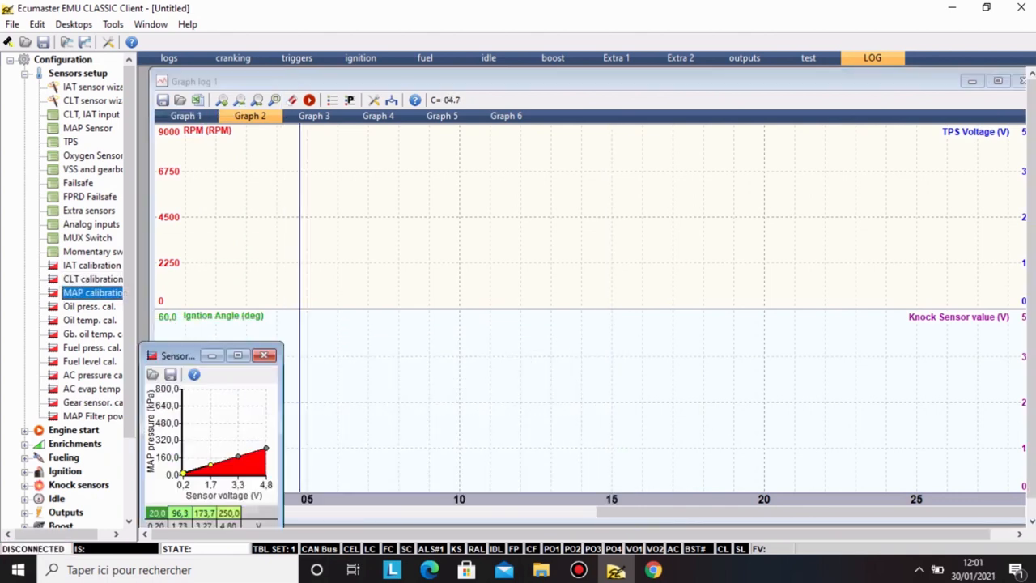
{"action": "left_click", "coordinate": [264, 355]}
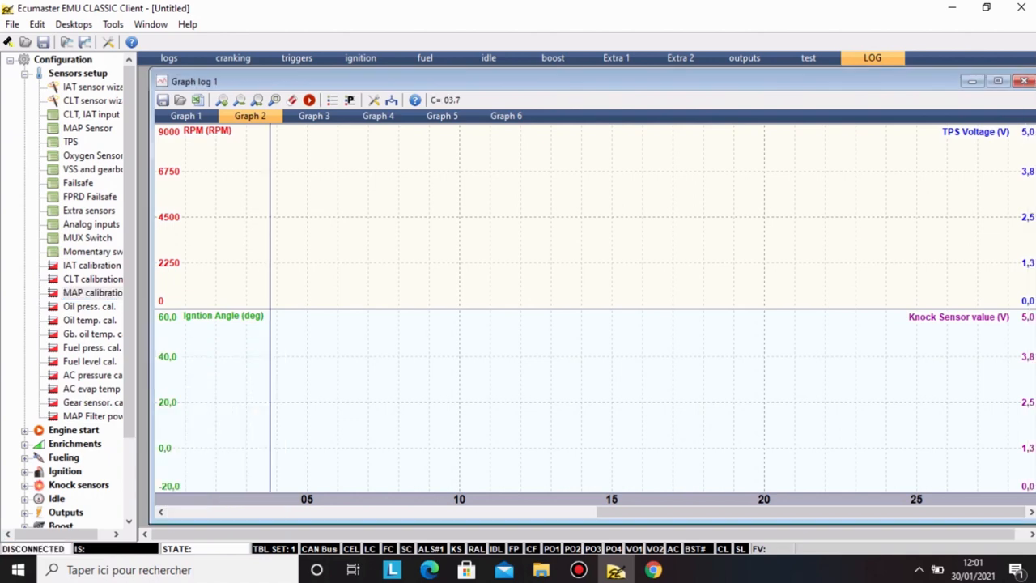
Open the oil pressure calibration and lower the pressure at 5.00 V to 10.0 bar.
{"action": "double_click", "coordinate": [89, 307]}
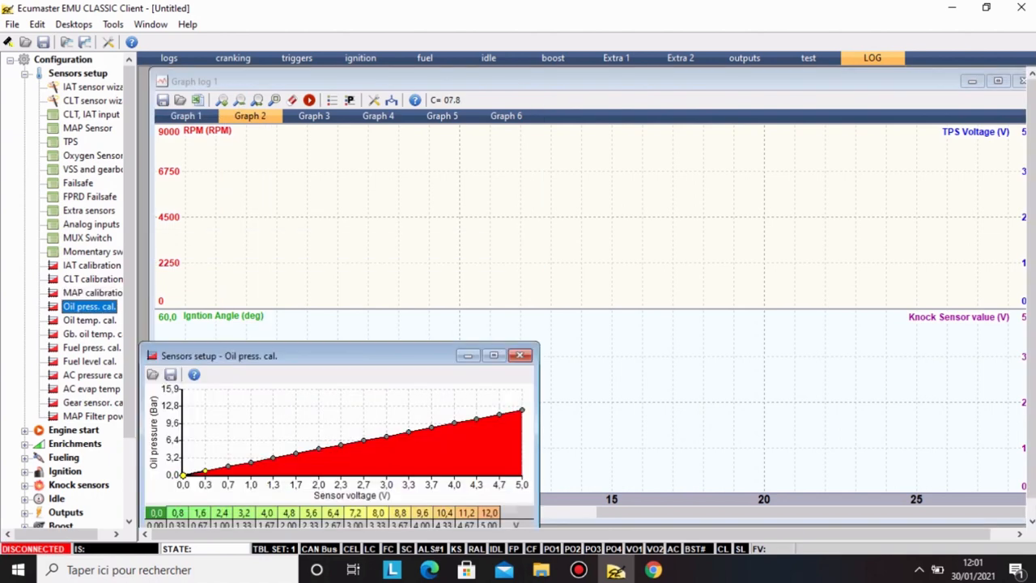
{"action": "left_click_drag", "start_coordinate": [242, 355], "coordinate": [283, 240]}
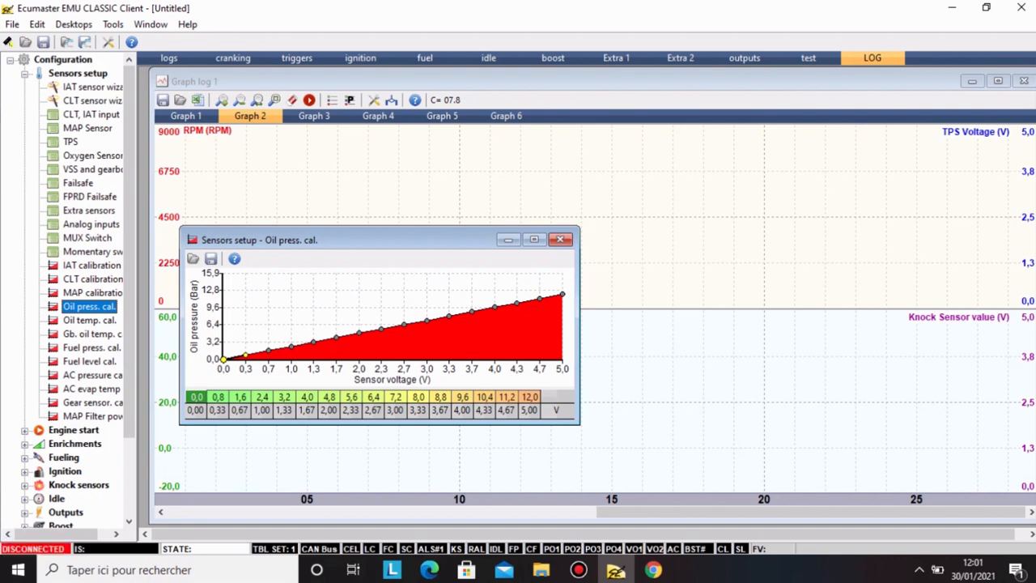
{"action": "left_click", "coordinate": [530, 396]}
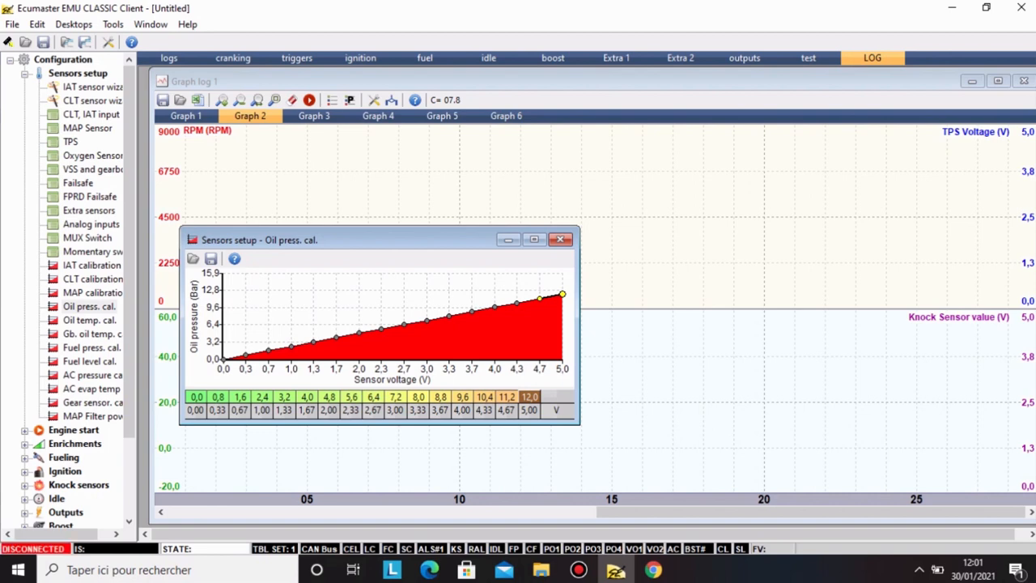
{"action": "key", "text": "minus"}
{"action": "key", "text": "minus"}
{"action": "key", "text": "minus"}
{"action": "key", "text": "minus"}
{"action": "key", "text": "minus"}
{"action": "key", "text": "minus"}
{"action": "key", "text": "minus"}
{"action": "key", "text": "minus"}
{"action": "key", "text": "minus"}
{"action": "key", "text": "minus"}
{"action": "key", "text": "minus"}
{"action": "key", "text": "minus"}
{"action": "key", "text": "minus"}
{"action": "key", "text": "minus"}
{"action": "key", "text": "minus"}
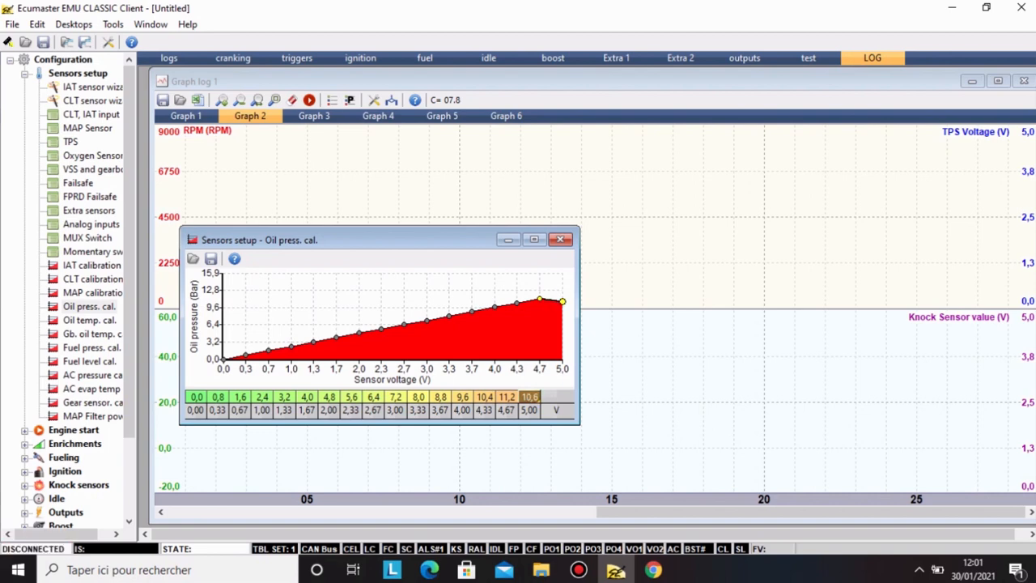
{"action": "key", "text": "minus"}
{"action": "key", "text": "minus"}
{"action": "key", "text": "minus"}
{"action": "key", "text": "minus"}
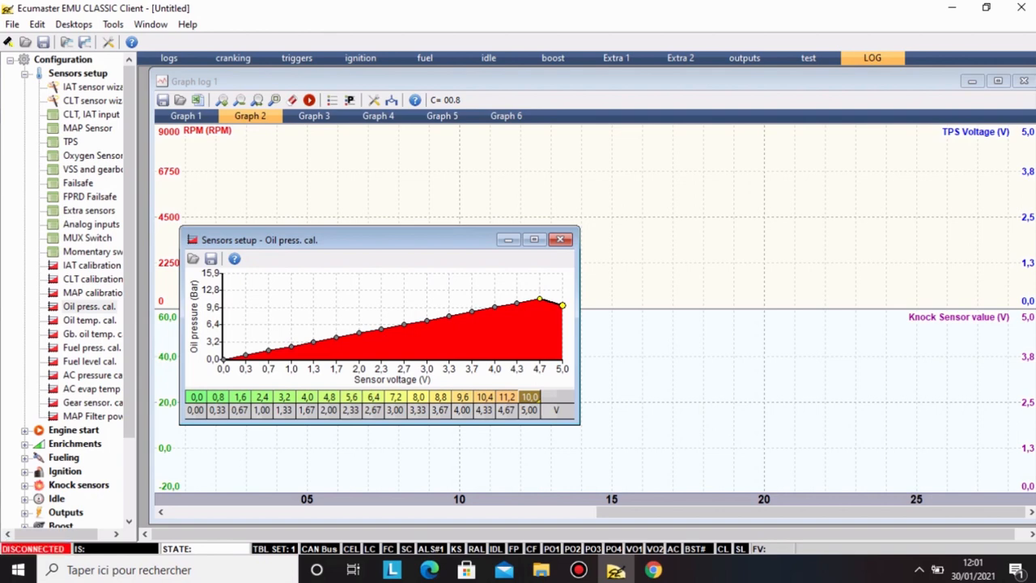
Interpolate all oil pressure calibration values horizontally between the first and last cells.
{"action": "left_click", "coordinate": [197, 397]}
{"action": "left_click_drag", "start_coordinate": [196, 397], "coordinate": [529, 397]}
{"action": "right_click", "coordinate": [526, 398]}
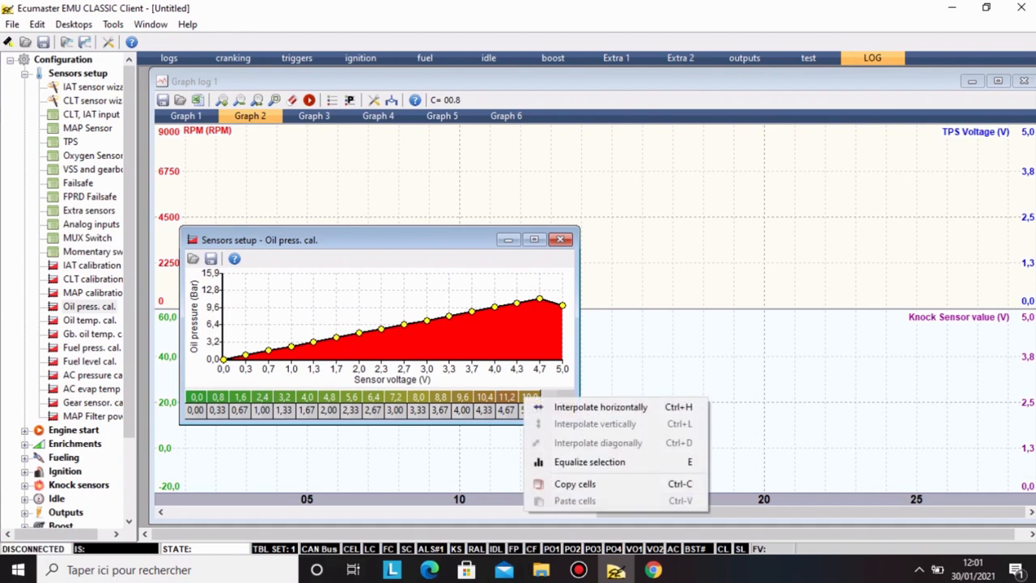
{"action": "left_click", "coordinate": [601, 407]}
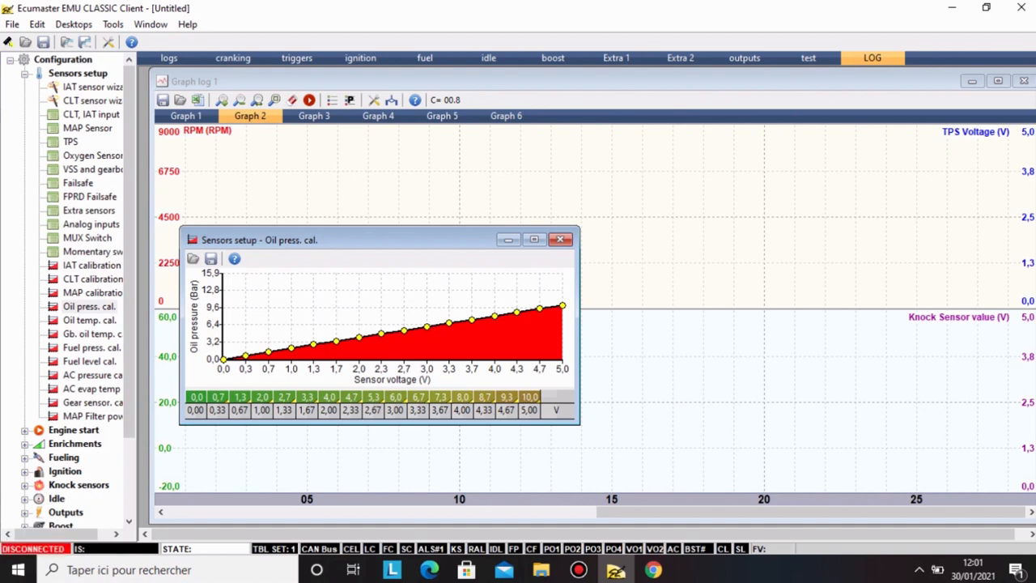
Inspect the pressure and voltage cells of the 0.67 V point, and close the oil pressure calibration.
{"action": "left_click", "coordinate": [240, 397]}
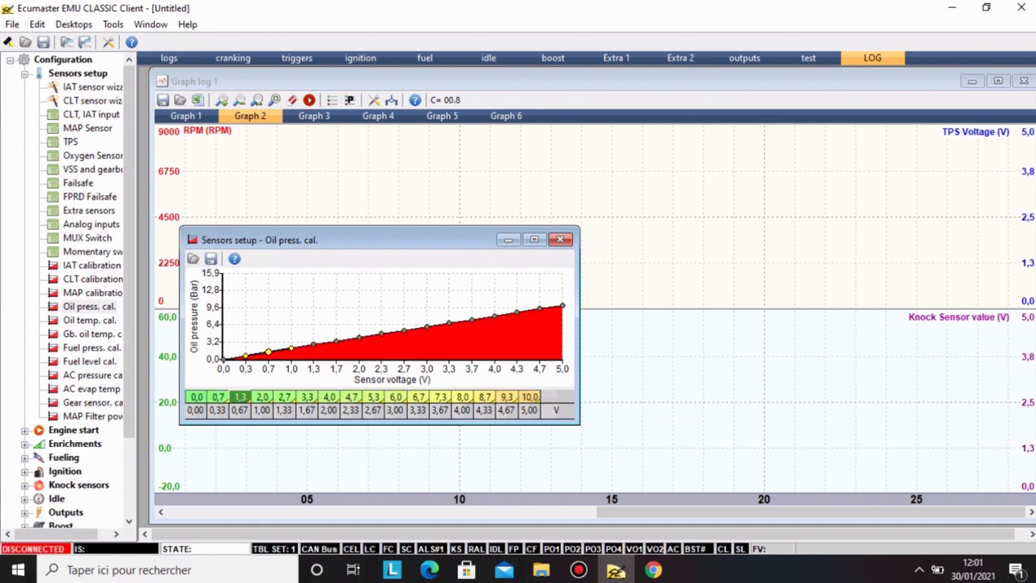
{"action": "left_click", "coordinate": [240, 410]}
{"action": "left_click", "coordinate": [240, 410]}
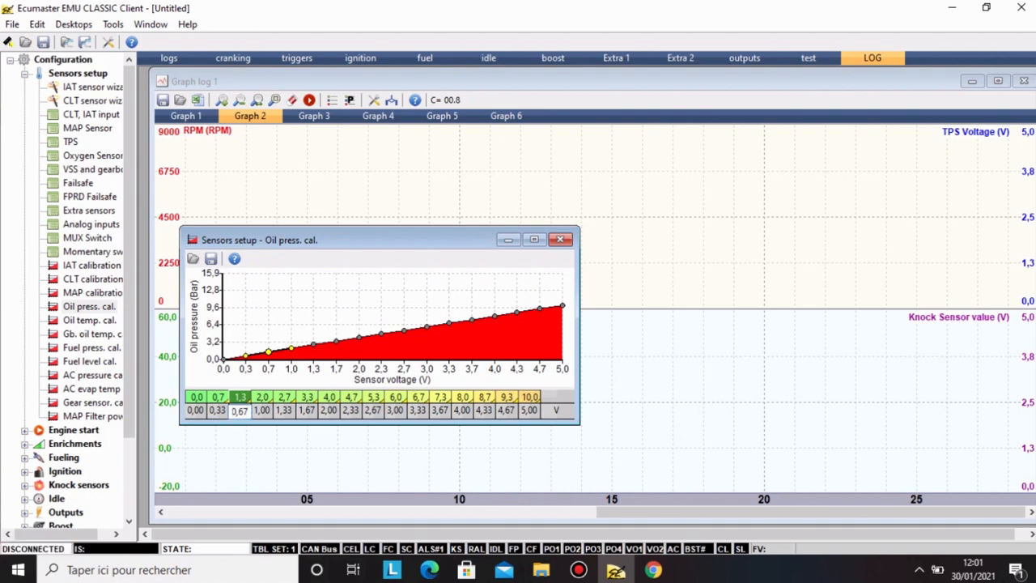
{"action": "left_click", "coordinate": [262, 410]}
{"action": "left_click", "coordinate": [240, 396]}
{"action": "left_click", "coordinate": [560, 239]}
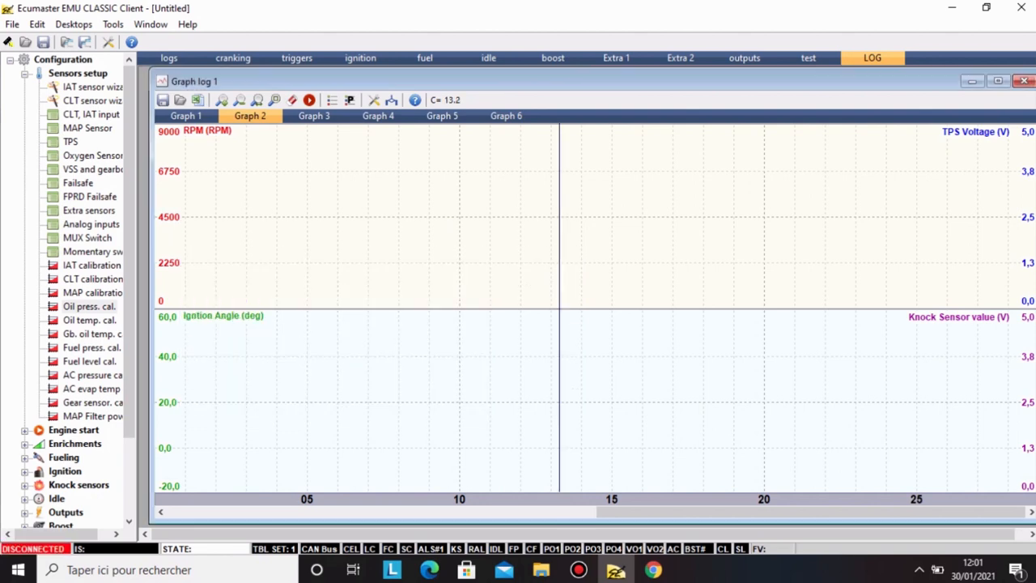
View the oil temperature calibration curve, close it, and look over the remaining calibration tables in Sensors setup.
{"action": "double_click", "coordinate": [90, 321]}
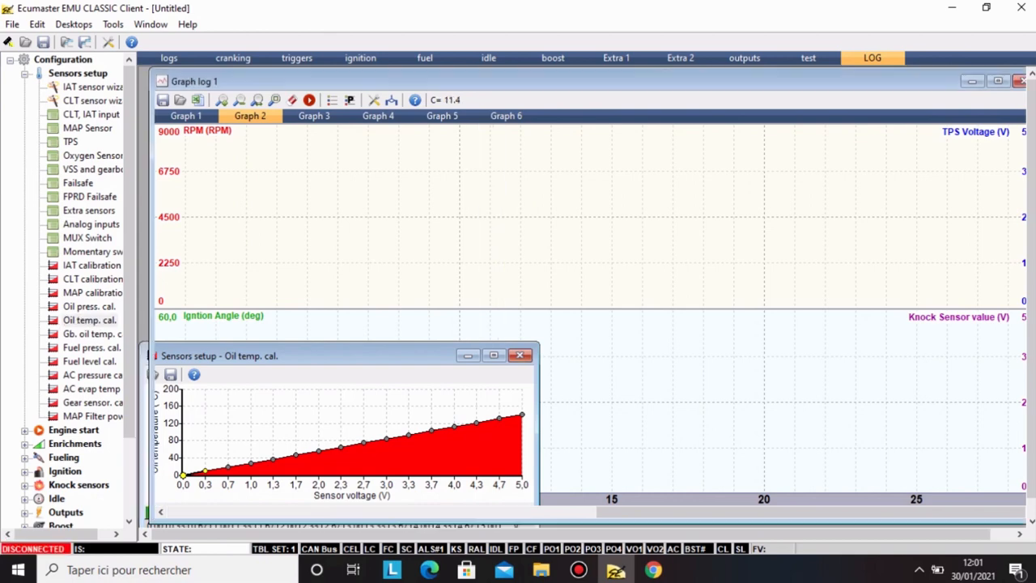
{"action": "left_click", "coordinate": [520, 354]}
{"action": "scroll", "coordinate": [69, 292], "scroll_direction": "down", "scroll_amount": 2}
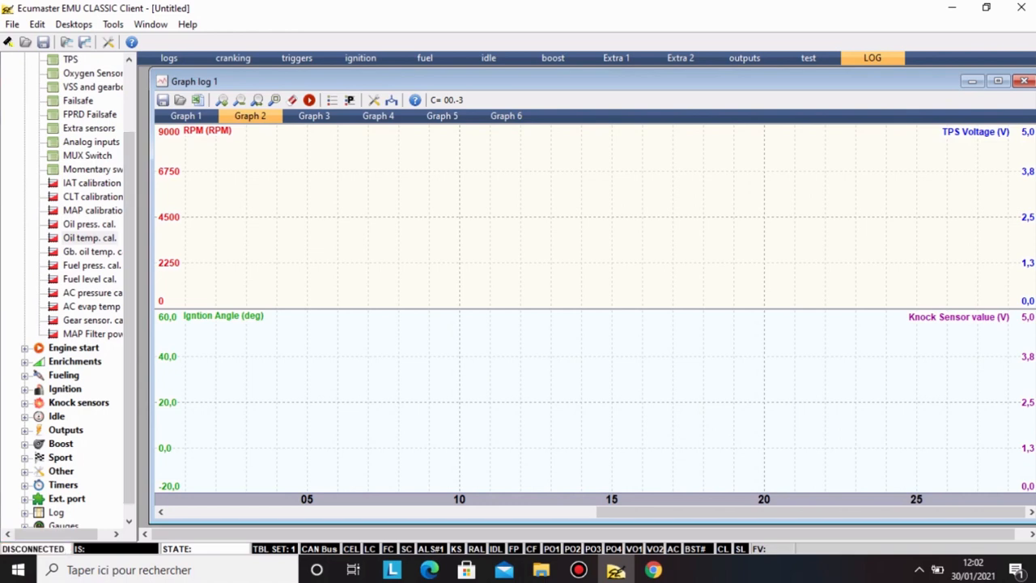
{"action": "scroll", "coordinate": [68, 291], "scroll_direction": "up", "scroll_amount": 2}
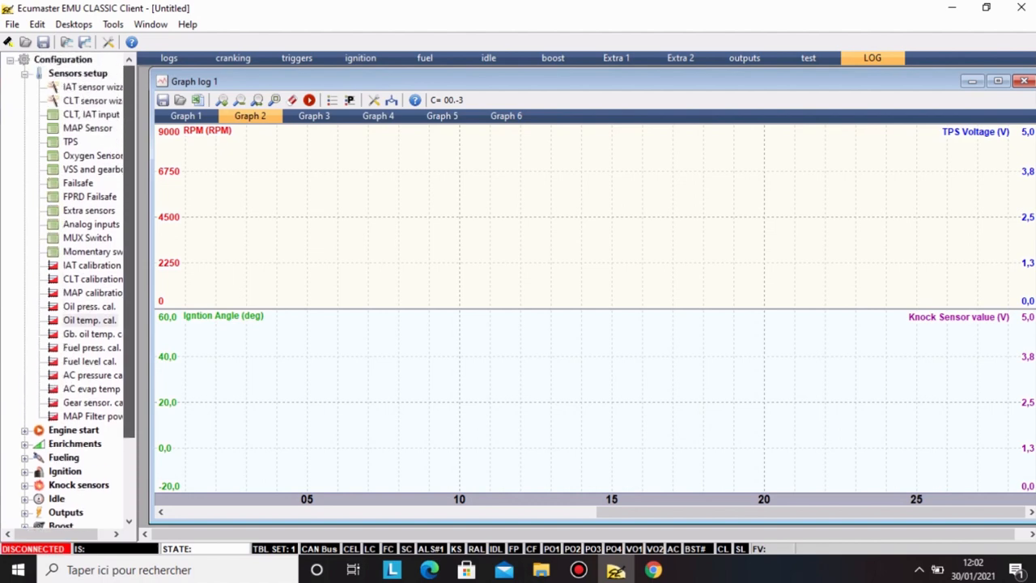
Collapse the Sensors setup group, expand Engine start, and open its Parameters settings.
{"action": "left_click", "coordinate": [24, 74]}
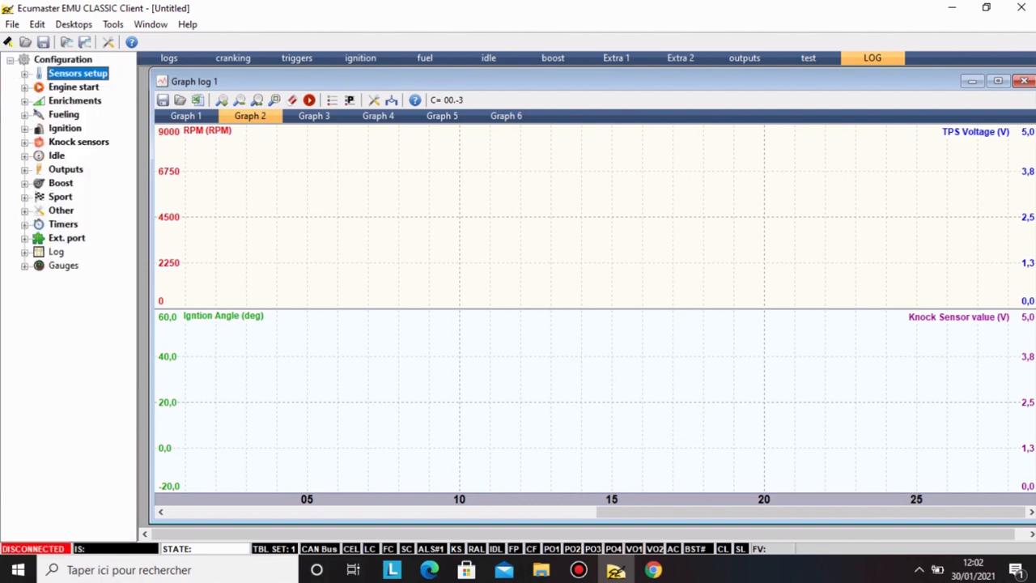
{"action": "left_click", "coordinate": [24, 88]}
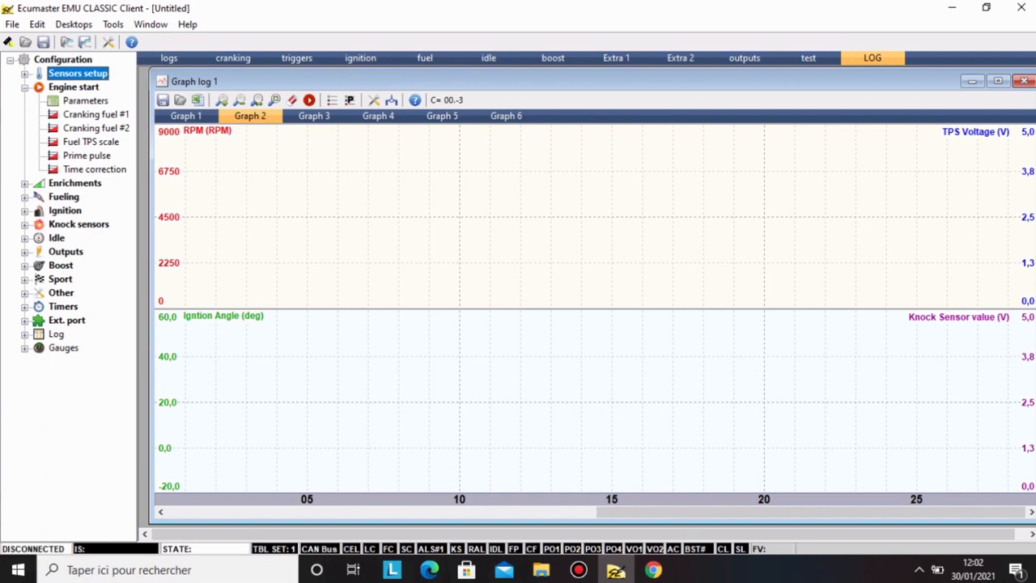
{"action": "double_click", "coordinate": [85, 101]}
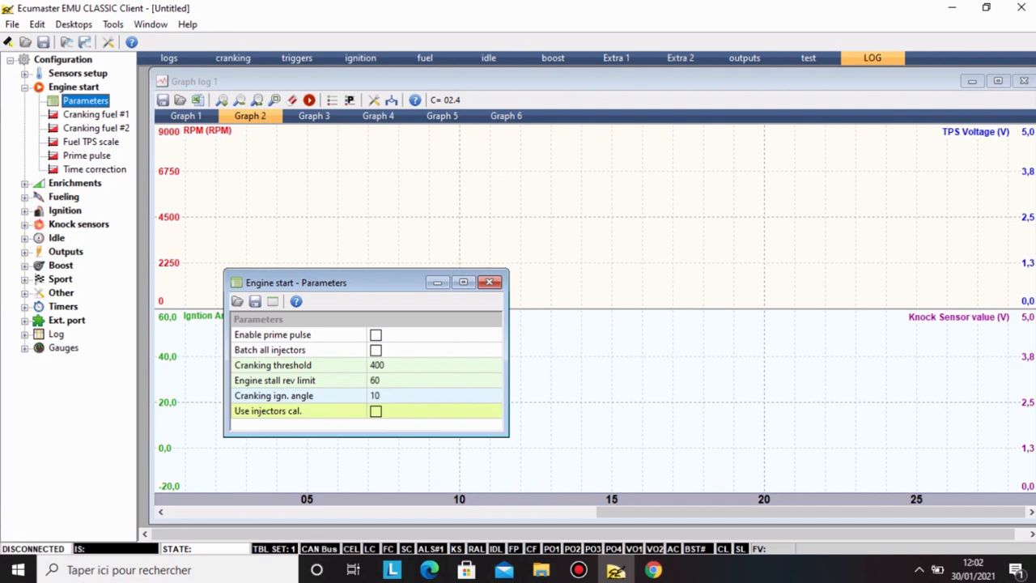
Try the Enable prime pulse and Batch all injectors options, switching each on and back off.
{"action": "left_click", "coordinate": [375, 335]}
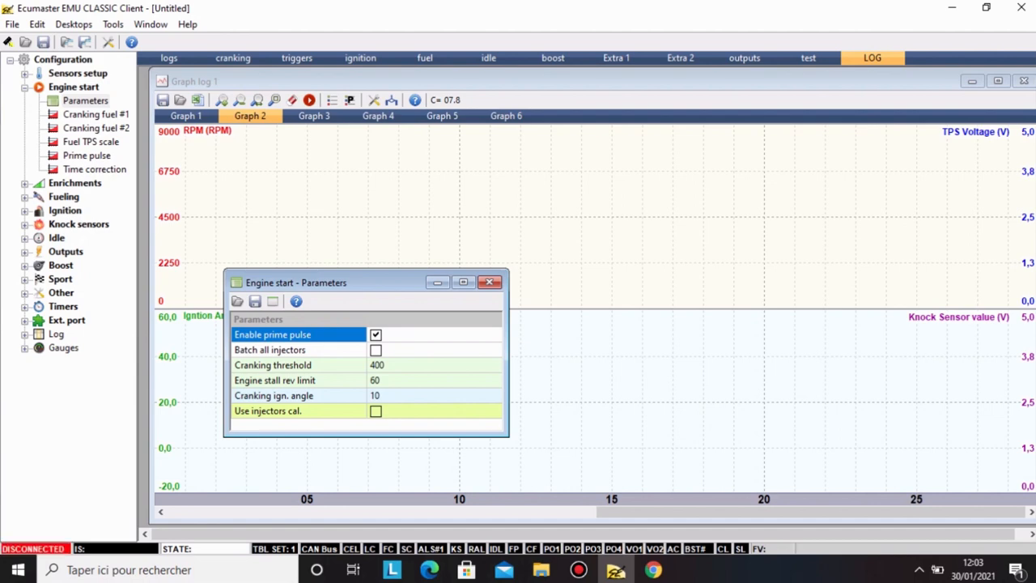
{"action": "key", "text": "space"}
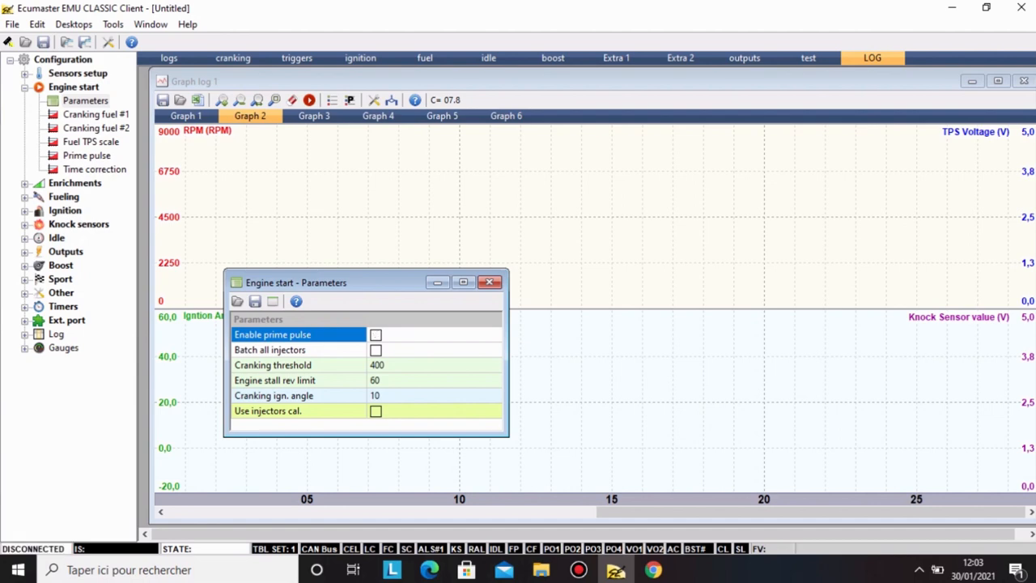
{"action": "key", "text": "Down"}
{"action": "key", "text": "space"}
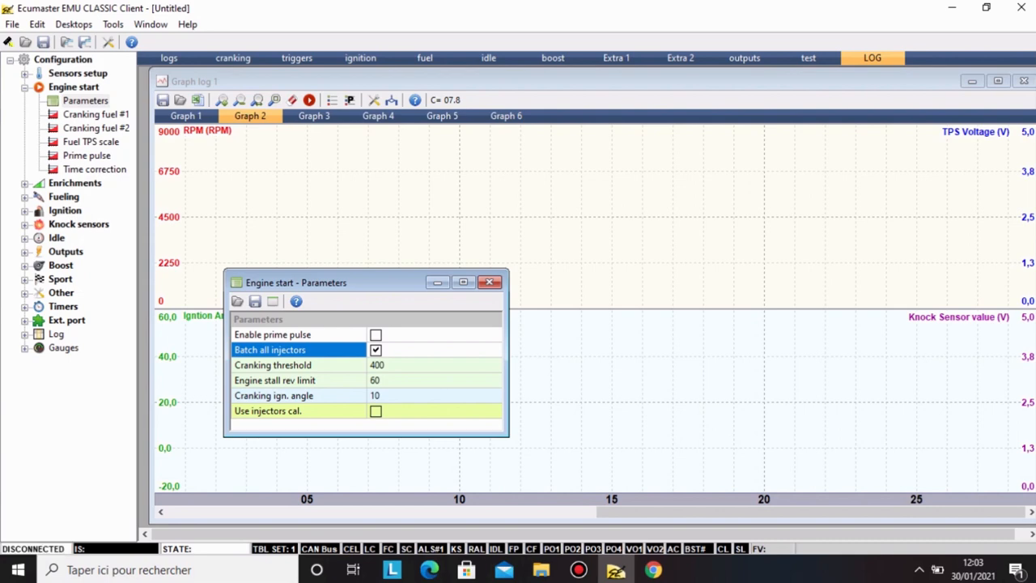
{"action": "key", "text": "space"}
Examine the cranking threshold, engine stall rev limit and cranking ignition angle, and close the engine start parameters.
{"action": "key", "text": "Down"}
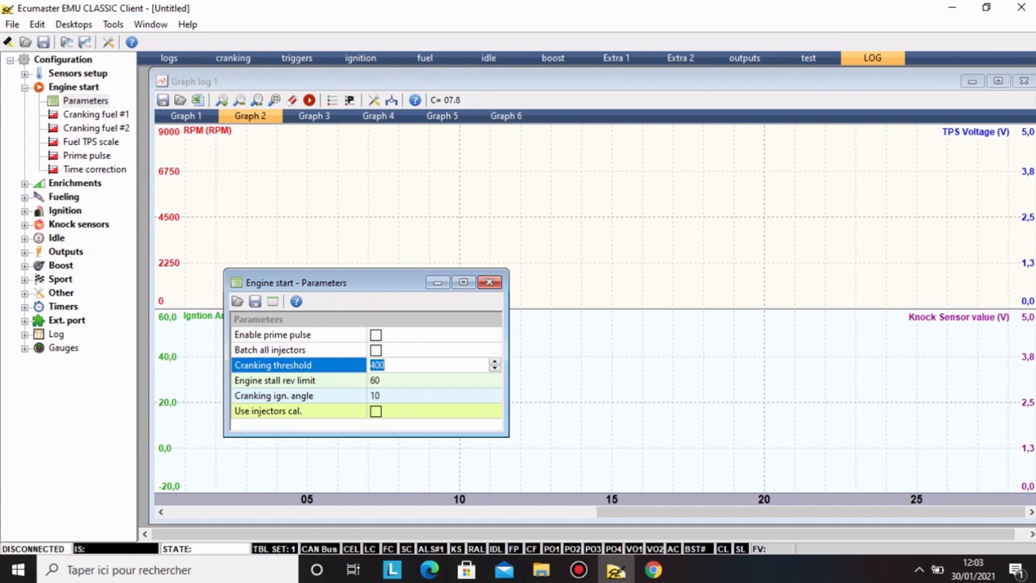
{"action": "left_click", "coordinate": [384, 365]}
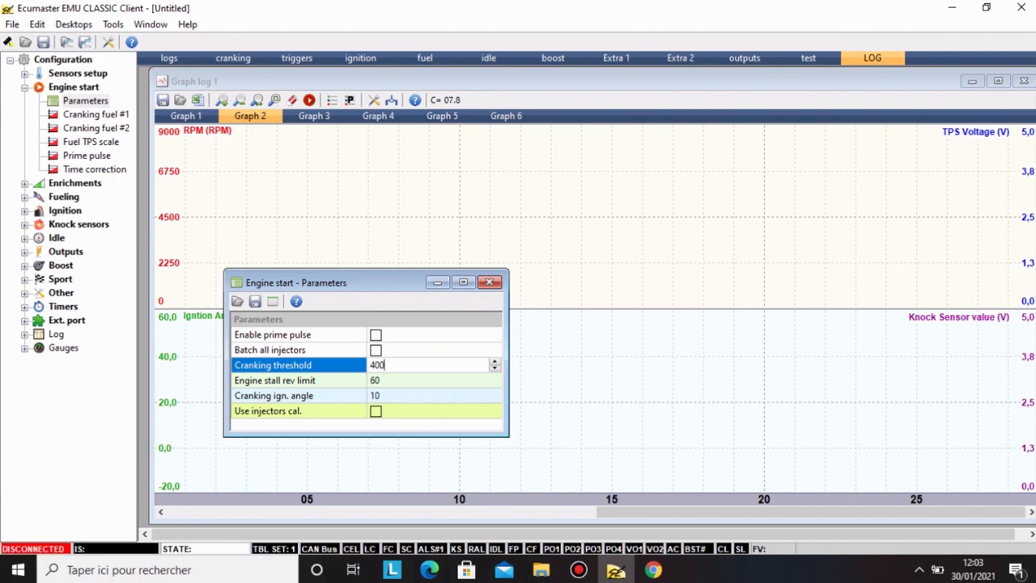
{"action": "left_click", "coordinate": [374, 380]}
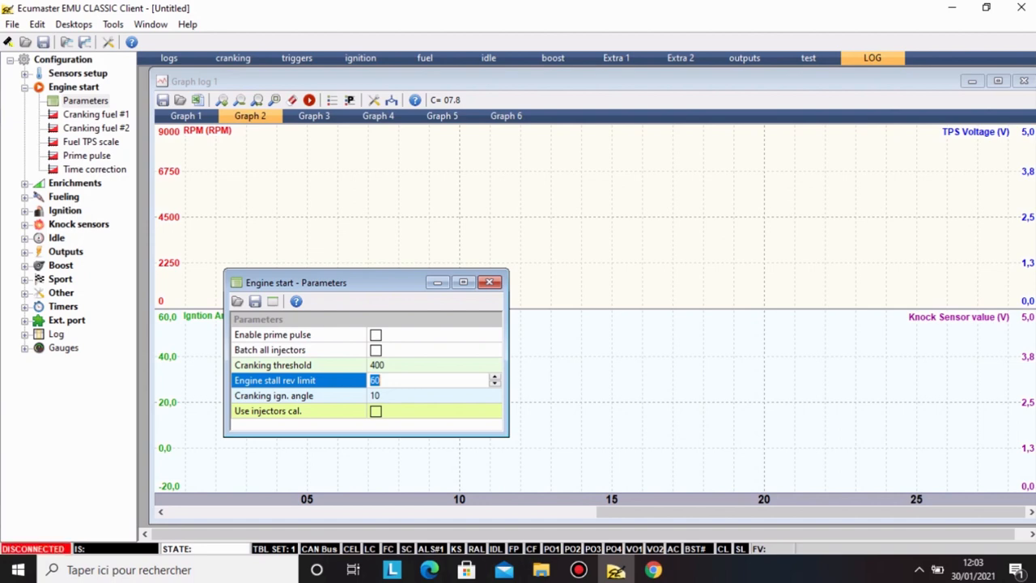
{"action": "left_click", "coordinate": [405, 395]}
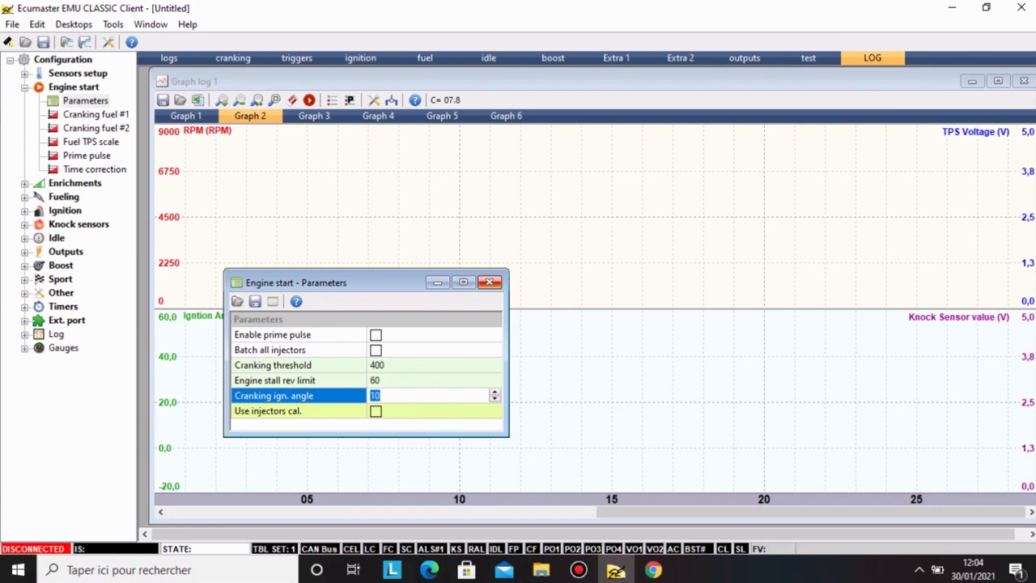
{"action": "left_click", "coordinate": [489, 281]}
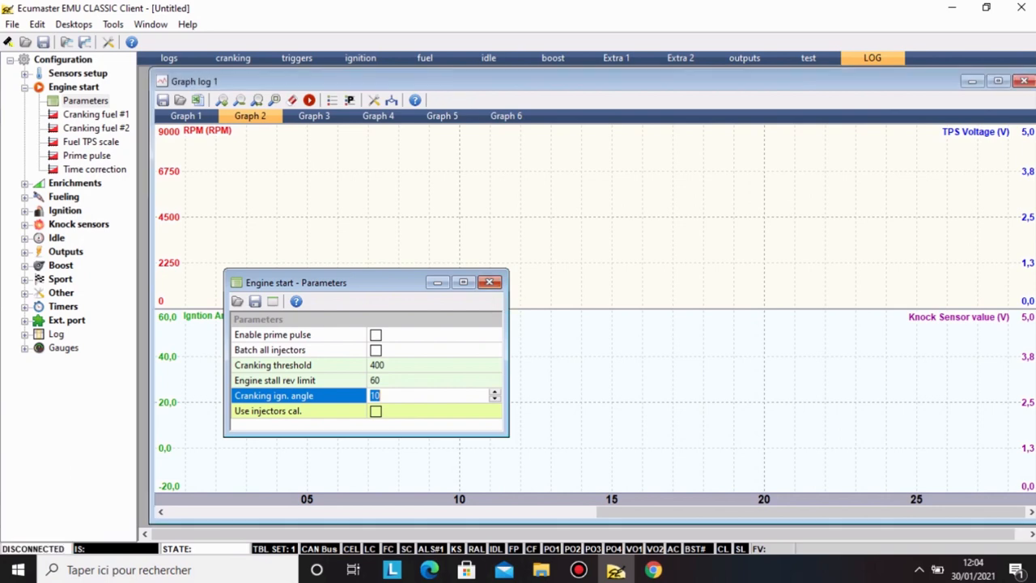
Open the Cranking fuel #1 table and raise the injector opening time at 0 °C to 25.5 ms.
{"action": "double_click", "coordinate": [95, 114]}
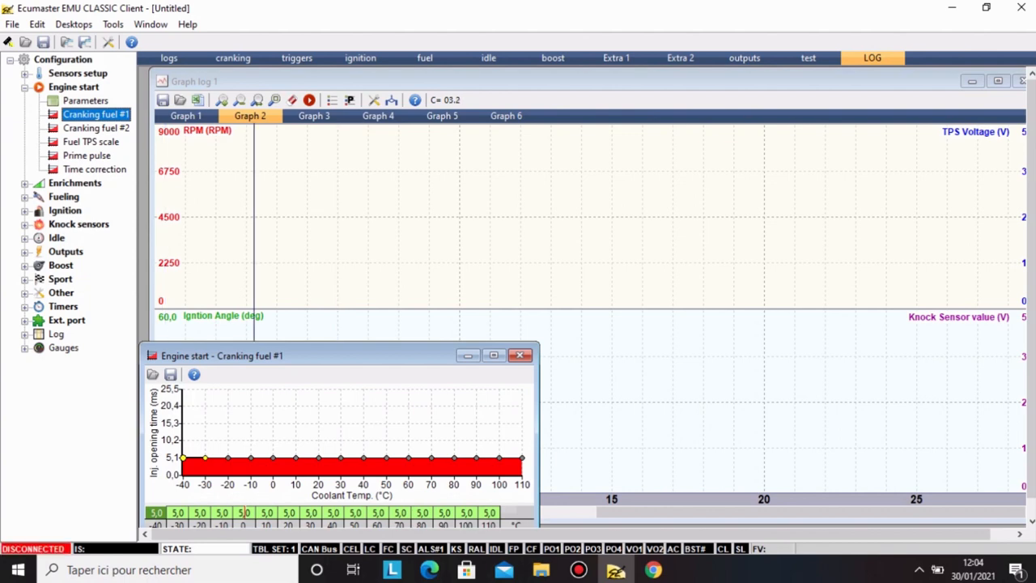
{"action": "left_click_drag", "start_coordinate": [340, 355], "coordinate": [380, 262]}
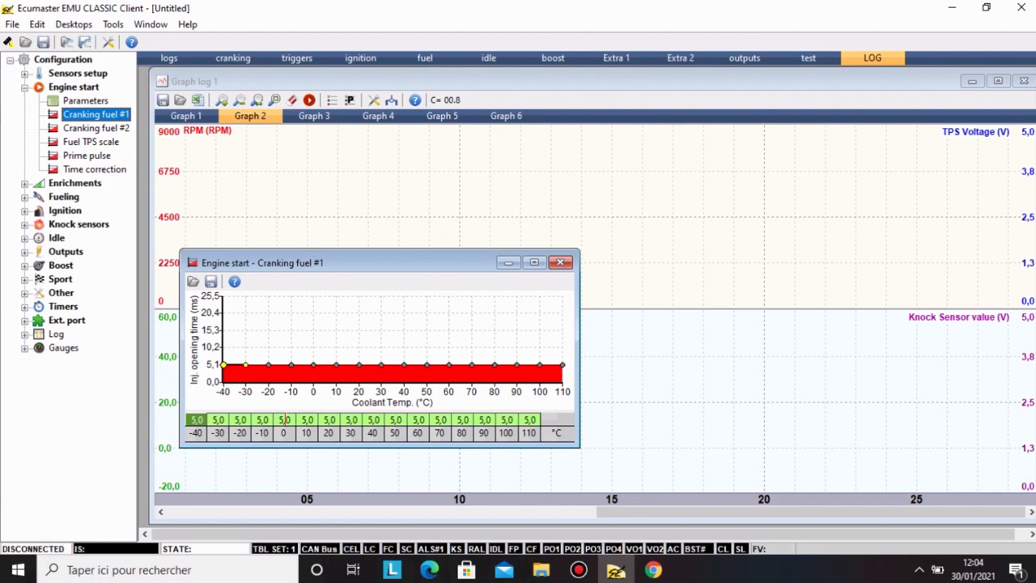
{"action": "left_click", "coordinate": [283, 419]}
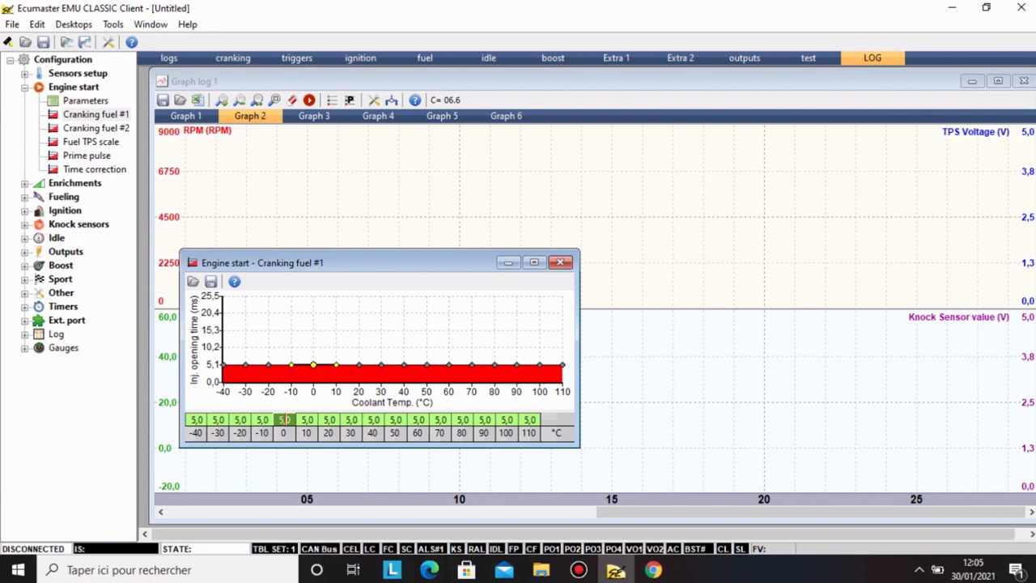
{"action": "key", "text": "plus"}
{"action": "key", "text": "plus"}
{"action": "key", "text": "plus"}
{"action": "key", "text": "plus"}
{"action": "key", "text": "plus"}
{"action": "key", "text": "plus"}
{"action": "key", "text": "plus"}
{"action": "key", "text": "plus"}
{"action": "key", "text": "plus"}
{"action": "key", "text": "plus"}
{"action": "key", "text": "plus"}
{"action": "key", "text": "plus"}
{"action": "key", "text": "plus"}
{"action": "key", "text": "plus"}
{"action": "key", "text": "plus"}
{"action": "key", "text": "plus"}
{"action": "key", "text": "plus"}
{"action": "key", "text": "plus"}
{"action": "key", "text": "plus"}
{"action": "key", "text": "plus"}
{"action": "key", "text": "plus"}
{"action": "key", "text": "plus"}
{"action": "key", "text": "plus"}
{"action": "key", "text": "plus"}
{"action": "key", "text": "plus"}
{"action": "key", "text": "plus"}
{"action": "key", "text": "plus"}
{"action": "key", "text": "plus"}
{"action": "key", "text": "plus"}
{"action": "key", "text": "plus"}
{"action": "key", "text": "plus"}
{"action": "key", "text": "plus"}
{"action": "key", "text": "plus"}
{"action": "key", "text": "plus"}
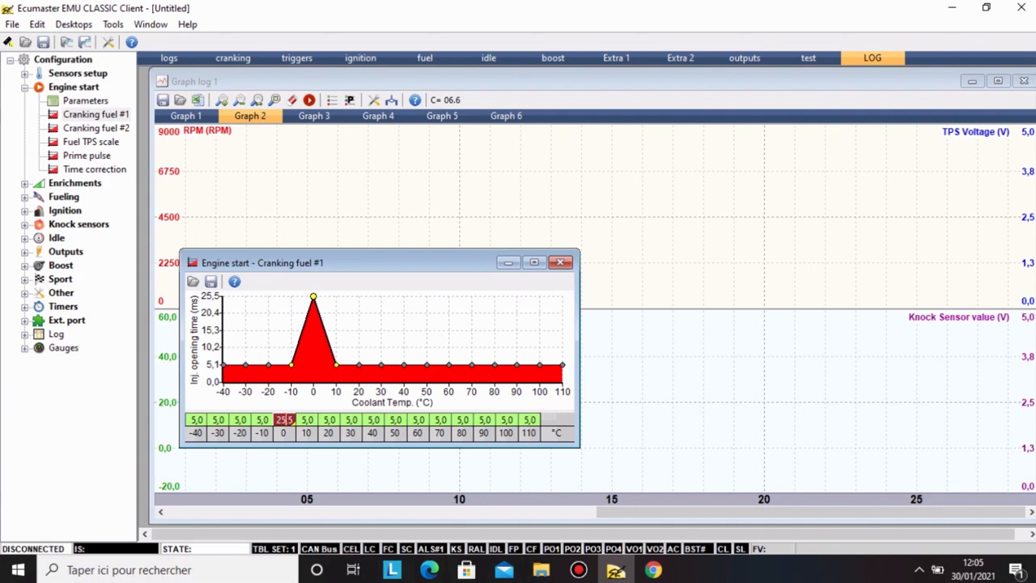
Try raising the cranking injector opening time at -10 °C to 25.0 ms, and bring it back to 5.0 ms.
{"action": "key", "text": "Left"}
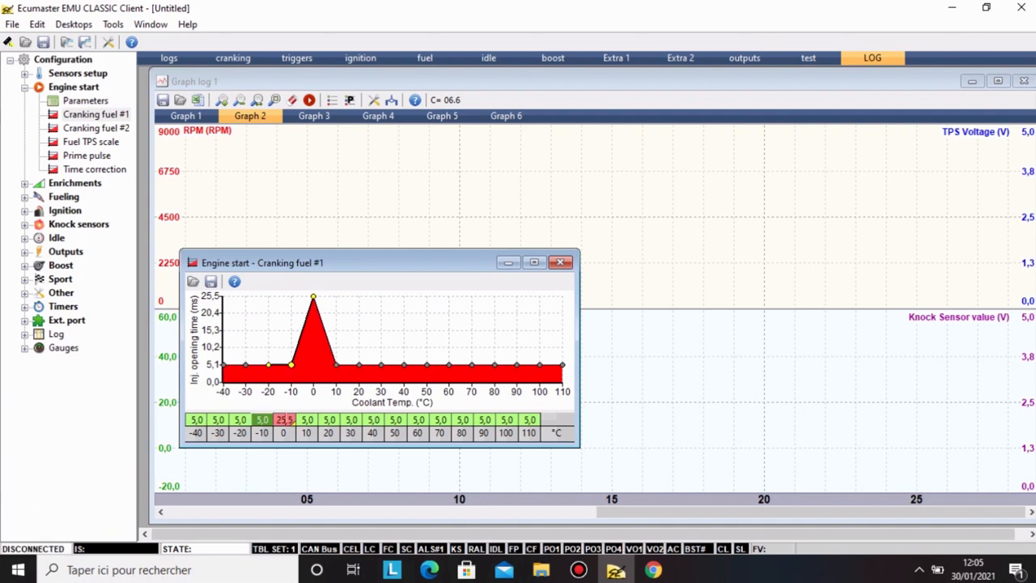
{"action": "key", "text": "alt+Up"}
{"action": "key", "text": "alt+Up"}
{"action": "key", "text": "alt+Up"}
{"action": "key", "text": "alt+Up"}
{"action": "key", "text": "alt+Up"}
{"action": "key", "text": "alt+Up"}
{"action": "key", "text": "alt+Up"}
{"action": "key", "text": "alt+Up"}
{"action": "key", "text": "alt+Up"}
{"action": "key", "text": "alt+Up"}
{"action": "key", "text": "alt+Up"}
{"action": "key", "text": "alt+Up"}
{"action": "key", "text": "alt+Up"}
{"action": "key", "text": "alt+Up"}
{"action": "key", "text": "alt+Up"}
{"action": "key", "text": "alt+Up"}
{"action": "key", "text": "alt+Up"}
{"action": "key", "text": "alt+Up"}
{"action": "key", "text": "alt+Up"}
{"action": "key", "text": "alt+Up"}
{"action": "key", "text": "alt+Up"}
{"action": "key", "text": "alt+Up"}
{"action": "key", "text": "alt+Up"}
{"action": "key", "text": "alt+Up"}
{"action": "key", "text": "alt+Up"}
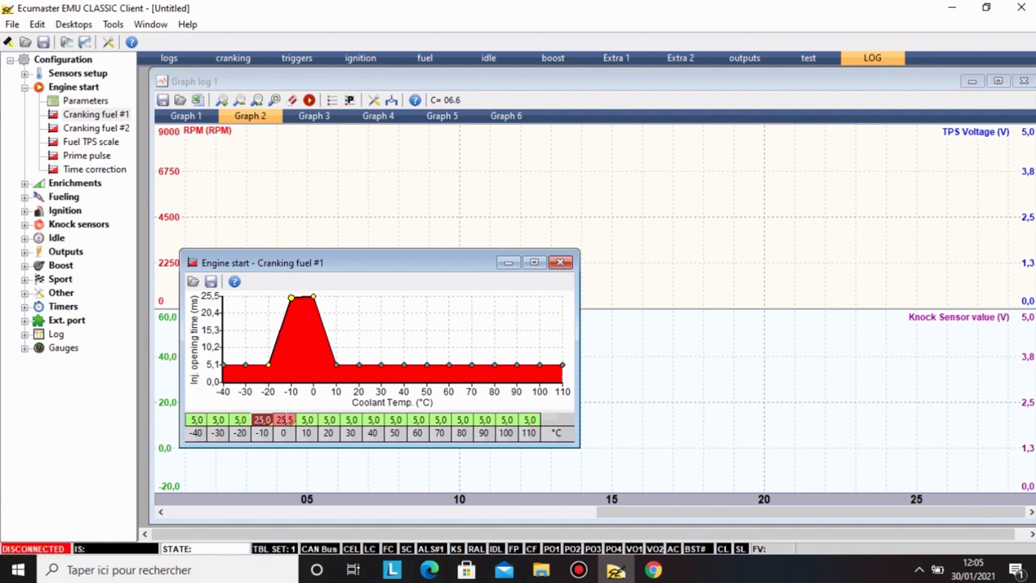
{"action": "key", "text": "alt+Down"}
{"action": "key", "text": "alt+Down"}
{"action": "key", "text": "alt+Down"}
{"action": "key", "text": "alt+Down"}
{"action": "key", "text": "alt+Down"}
{"action": "key", "text": "alt+Down"}
{"action": "key", "text": "alt+Down"}
{"action": "key", "text": "alt+Down"}
{"action": "key", "text": "alt+Down"}
{"action": "key", "text": "alt+Down"}
{"action": "key", "text": "alt+Down"}
{"action": "key", "text": "alt+Down"}
{"action": "key", "text": "alt+Down"}
{"action": "key", "text": "alt+Down"}
{"action": "key", "text": "alt+Down"}
{"action": "key", "text": "alt+Down"}
{"action": "key", "text": "alt+Down"}
{"action": "key", "text": "alt+Down"}
{"action": "key", "text": "alt+Down"}
{"action": "key", "text": "alt+Down"}
{"action": "key", "text": "alt+Down"}
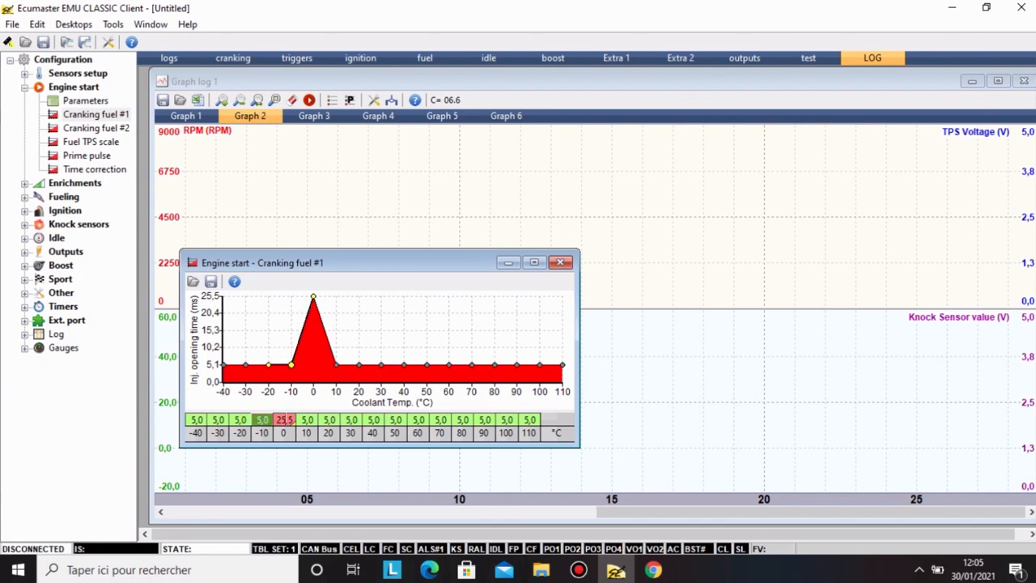
{"action": "key", "text": "alt+Up"}
{"action": "key", "text": "alt+Up"}
{"action": "key", "text": "alt+Up"}
Lower the cranking injector opening time at 0 °C to 5.0 ms and close the Cranking fuel #1 table.
{"action": "left_click", "coordinate": [286, 420]}
{"action": "key", "text": "alt+Down"}
{"action": "key", "text": "alt+Down"}
{"action": "key", "text": "alt+Down"}
{"action": "key", "text": "alt+Down"}
{"action": "key", "text": "alt+Down"}
{"action": "key", "text": "alt+Down"}
{"action": "key", "text": "alt+Down"}
{"action": "key", "text": "alt+Down"}
{"action": "key", "text": "alt+Down"}
{"action": "key", "text": "alt+Down"}
{"action": "key", "text": "alt+Down"}
{"action": "key", "text": "alt+Down"}
{"action": "key", "text": "alt+Down"}
{"action": "key", "text": "alt+Down"}
{"action": "key", "text": "alt+Down"}
{"action": "key", "text": "alt+Down"}
{"action": "key", "text": "alt+Down"}
{"action": "key", "text": "alt+Down"}
{"action": "key", "text": "alt+Down"}
{"action": "key", "text": "alt+Down"}
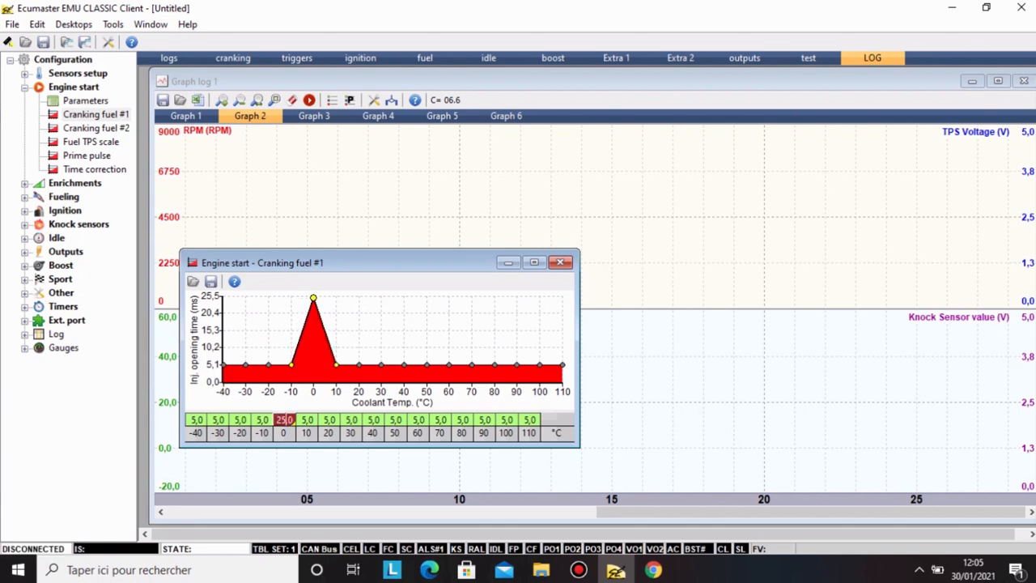
{"action": "key", "text": "alt+Down"}
{"action": "key", "text": "alt+Down"}
{"action": "key", "text": "alt+Down"}
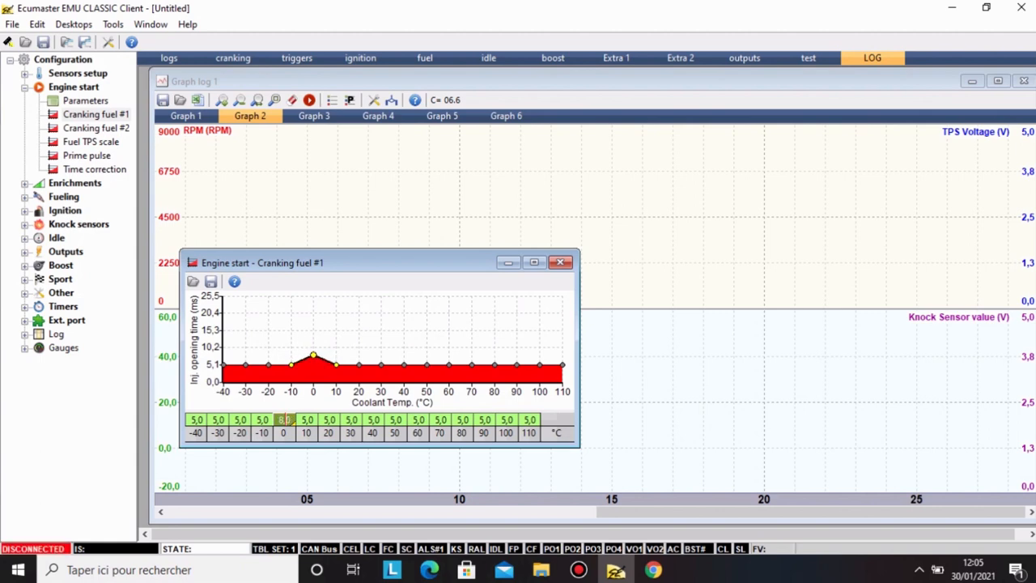
{"action": "key", "text": "alt+Down"}
{"action": "key", "text": "alt+Down"}
{"action": "key", "text": "alt+Down"}
{"action": "key", "text": "alt+Down"}
{"action": "key", "text": "alt+Down"}
{"action": "key", "text": "alt+Down"}
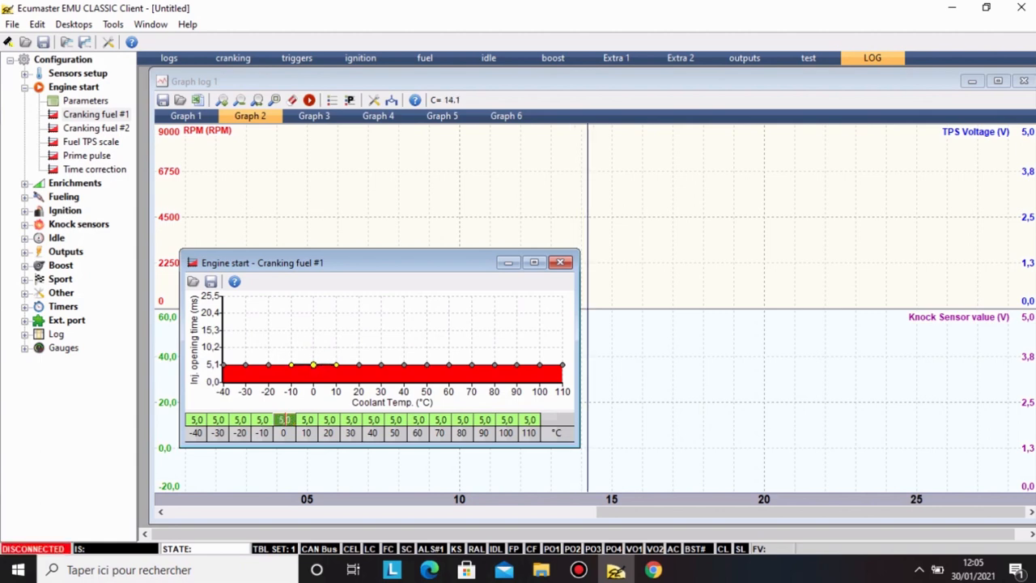
{"action": "left_click", "coordinate": [562, 262]}
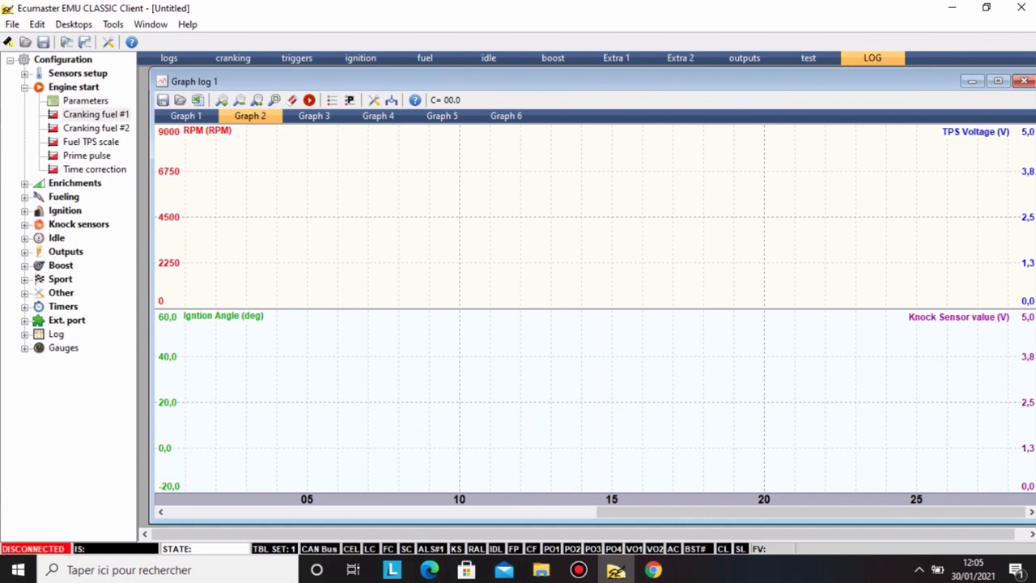
Open the Fuel TPS scale table, set the pulse width scale at 90% throttle to 65%, and close the table.
{"action": "double_click", "coordinate": [91, 142]}
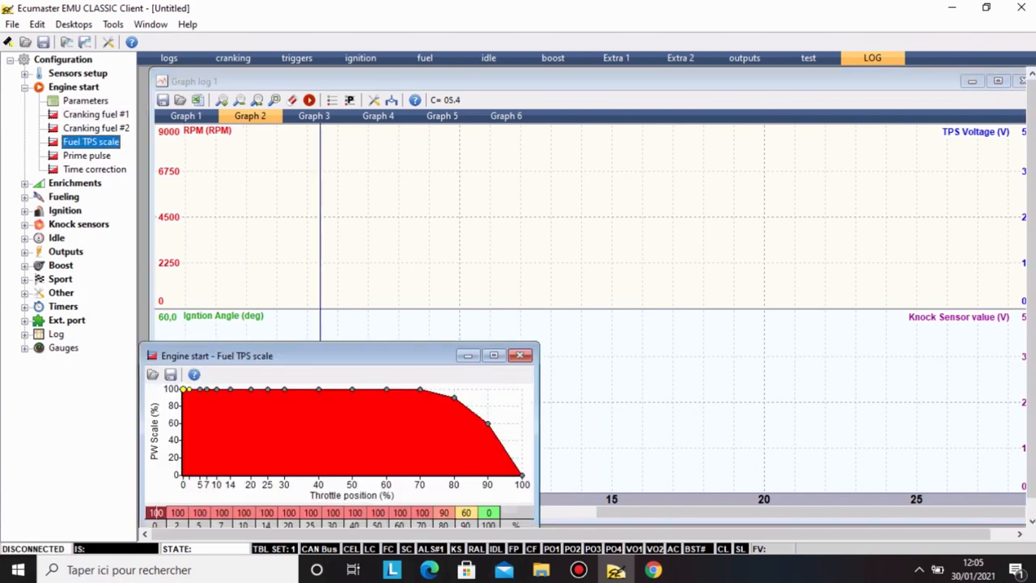
{"action": "left_click_drag", "start_coordinate": [312, 355], "coordinate": [390, 216]}
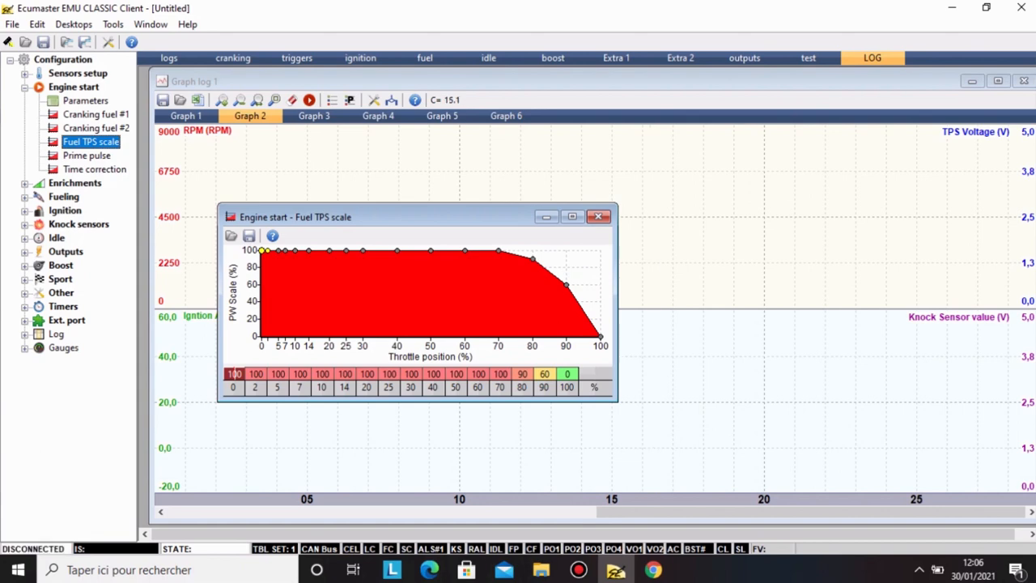
{"action": "left_click", "coordinate": [566, 373]}
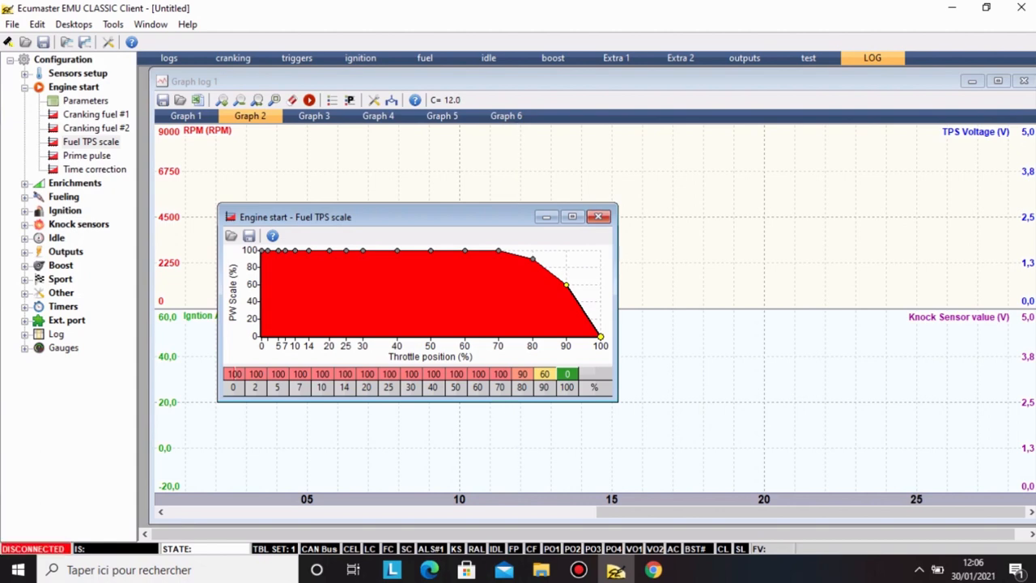
{"action": "key", "text": "shift+Left"}
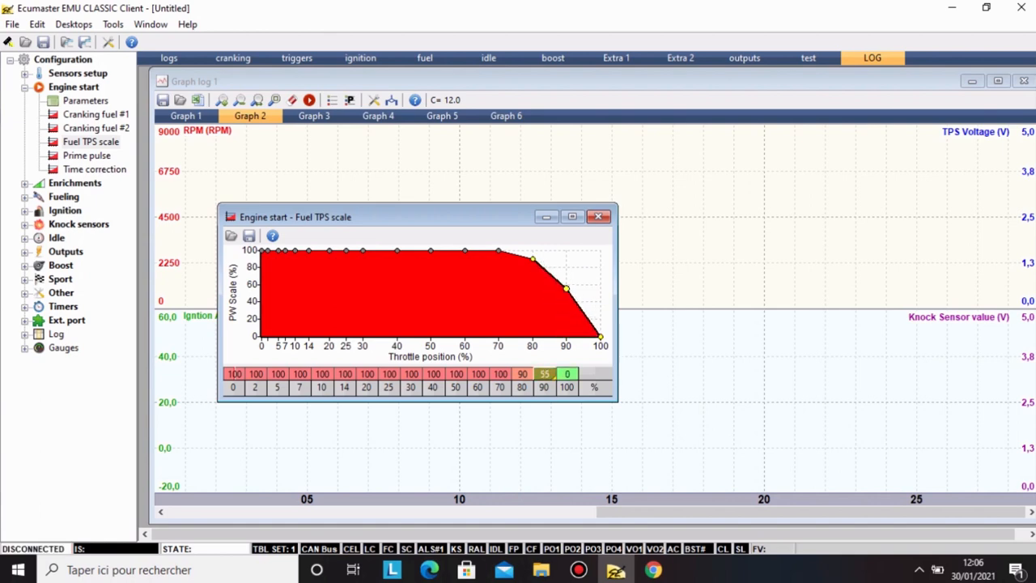
{"action": "key", "text": "plus"}
{"action": "key", "text": "plus"}
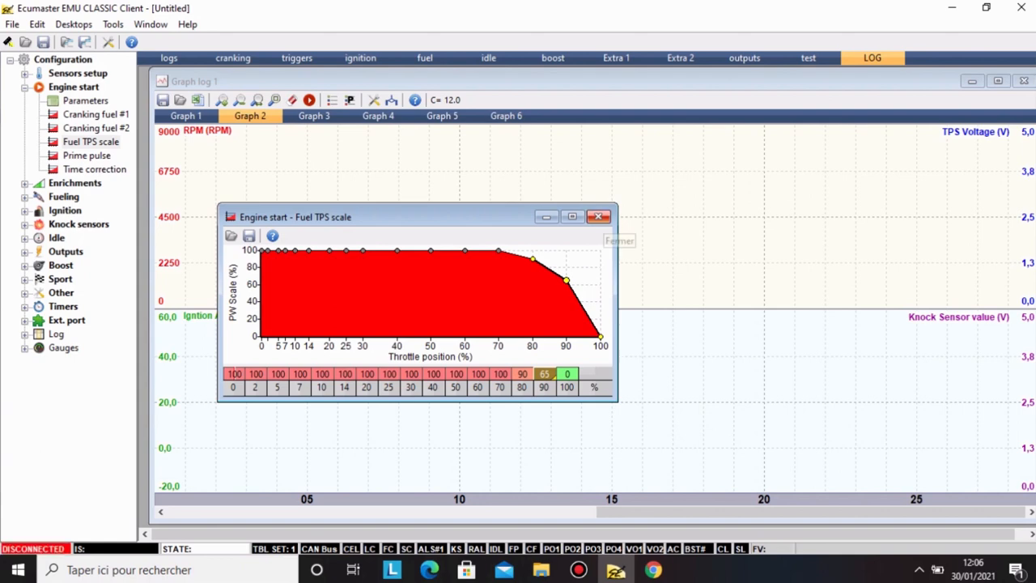
{"action": "left_click", "coordinate": [598, 216]}
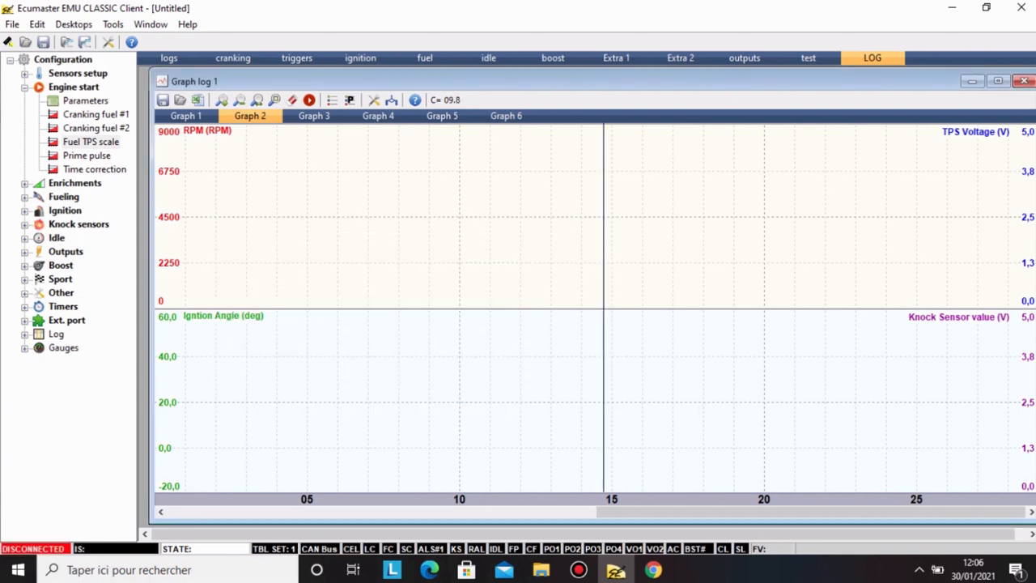
Open the Prime pulse table, raise the prime pulse at -10 °C coolant temperature to 22.5 ms, and close the table.
{"action": "double_click", "coordinate": [86, 155]}
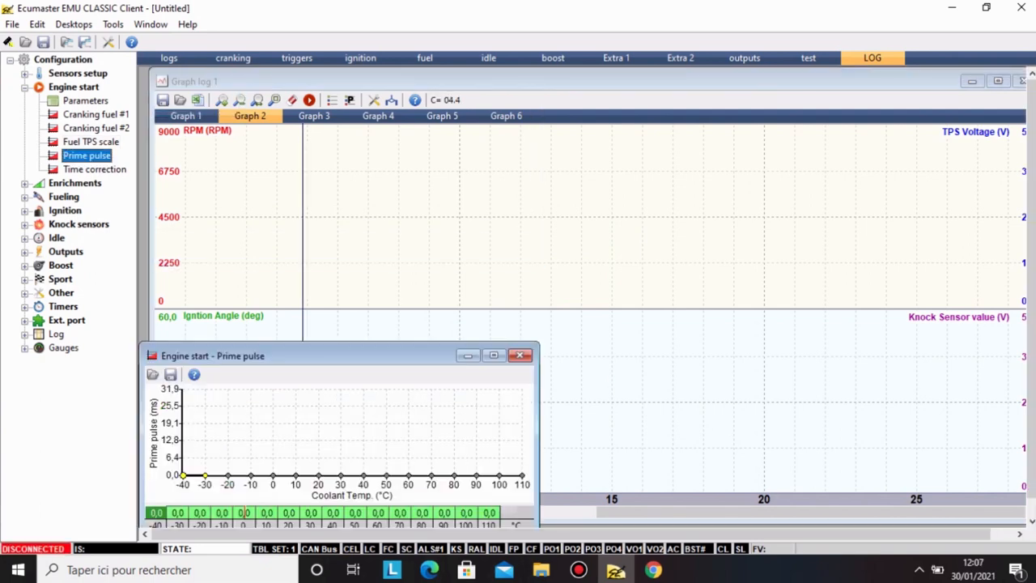
{"action": "left_click_drag", "start_coordinate": [283, 356], "coordinate": [319, 311]}
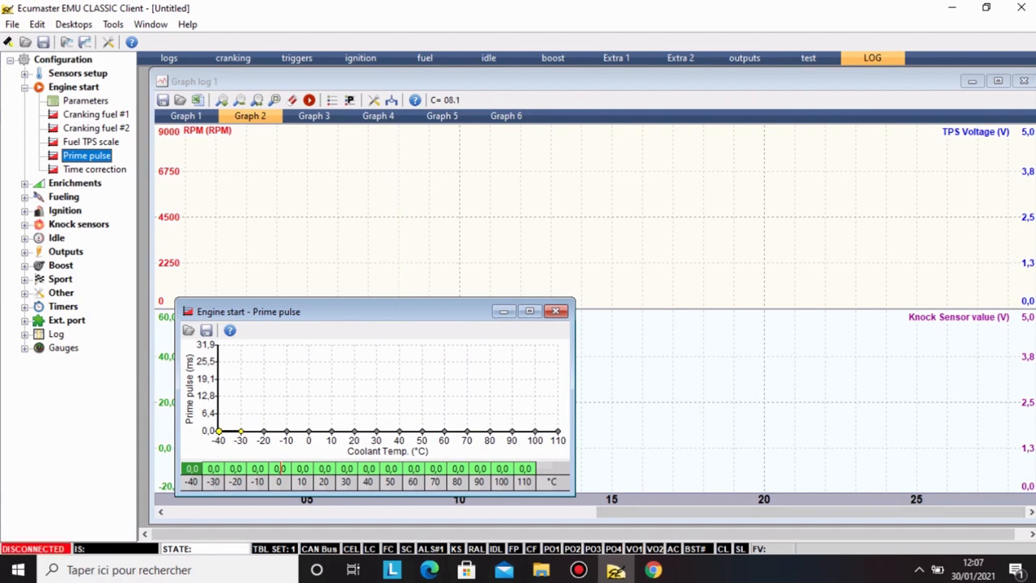
{"action": "left_click", "coordinate": [258, 468]}
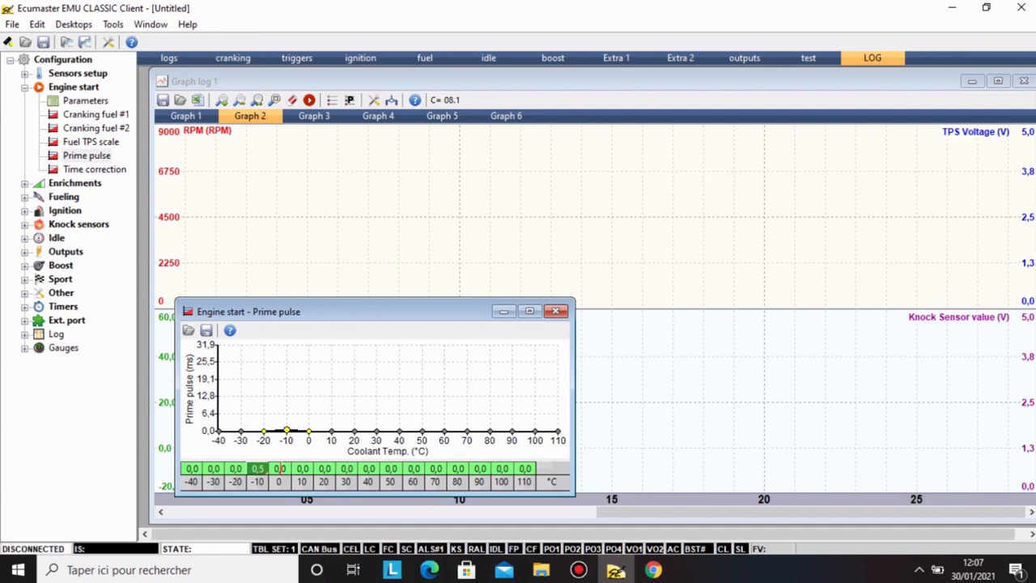
{"action": "key", "text": "plus"}
{"action": "key", "text": "plus"}
{"action": "key", "text": "plus"}
{"action": "key", "text": "plus"}
{"action": "key", "text": "plus"}
{"action": "key", "text": "plus"}
{"action": "key", "text": "plus"}
{"action": "key", "text": "plus"}
{"action": "key", "text": "plus"}
{"action": "key", "text": "plus"}
{"action": "key", "text": "plus"}
{"action": "key", "text": "plus"}
{"action": "key", "text": "plus"}
{"action": "key", "text": "plus"}
{"action": "key", "text": "plus"}
{"action": "key", "text": "plus"}
{"action": "key", "text": "plus"}
{"action": "key", "text": "plus"}
{"action": "key", "text": "plus"}
{"action": "key", "text": "plus"}
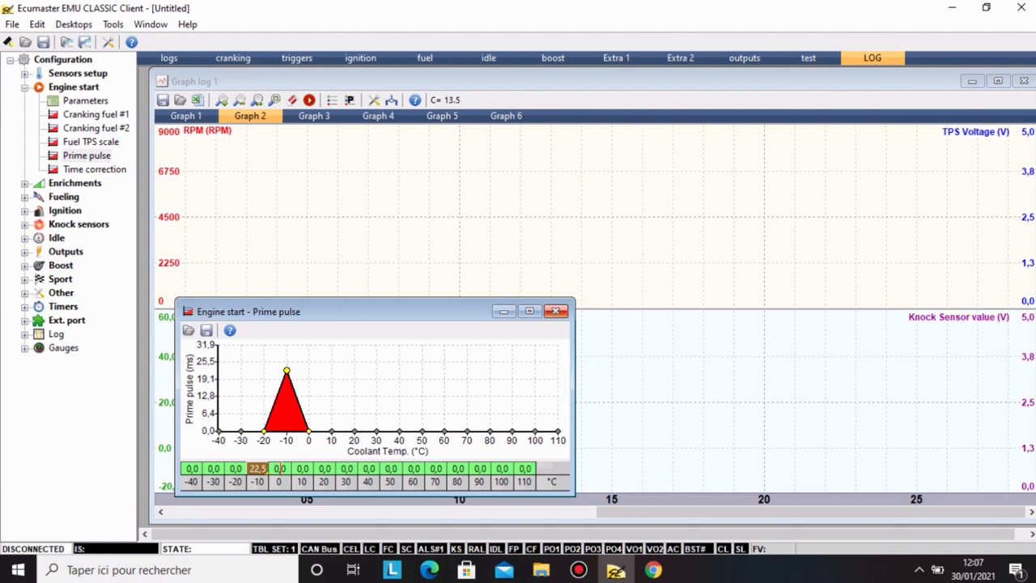
{"action": "left_click", "coordinate": [555, 311]}
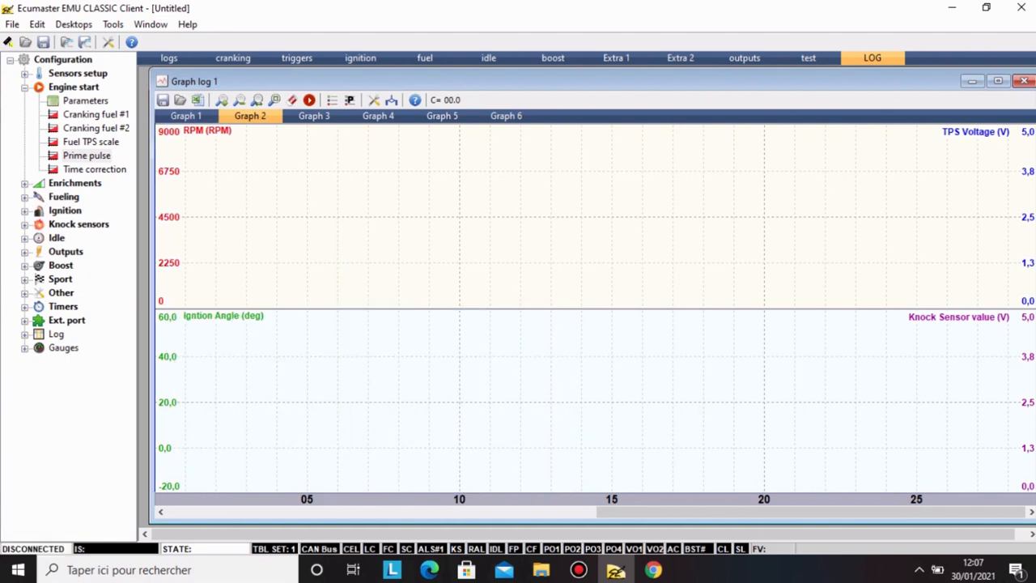
Open the Engine start Time correction table and change its 13 s breakpoint to 10 s.
{"action": "double_click", "coordinate": [95, 169]}
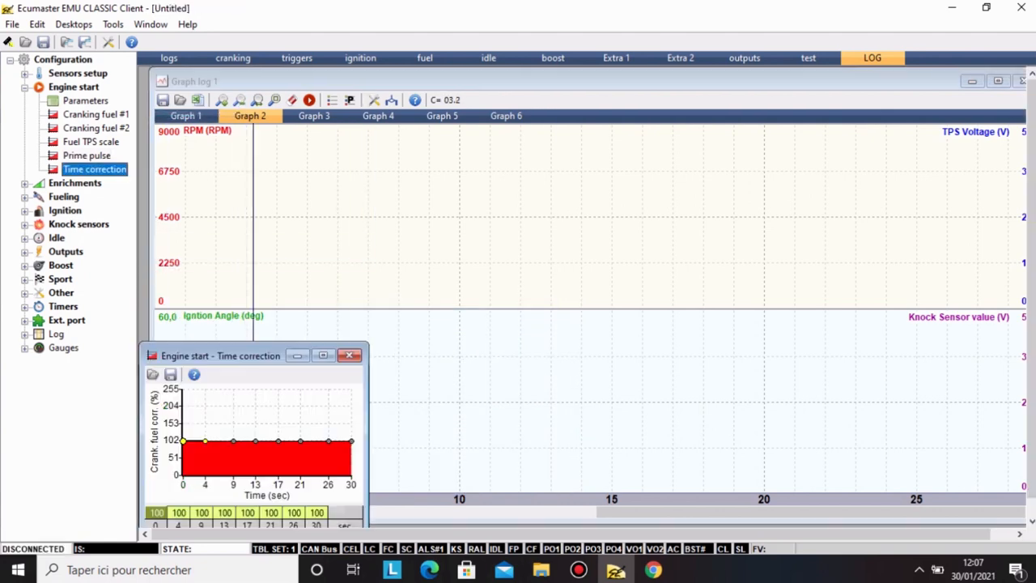
{"action": "left_click_drag", "start_coordinate": [219, 355], "coordinate": [270, 264]}
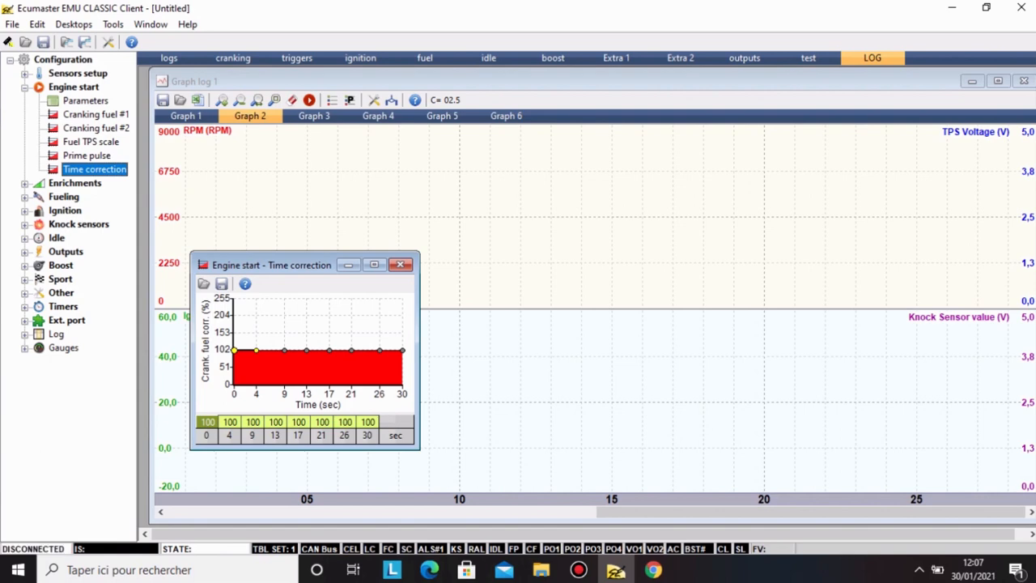
{"action": "left_click", "coordinate": [299, 422]}
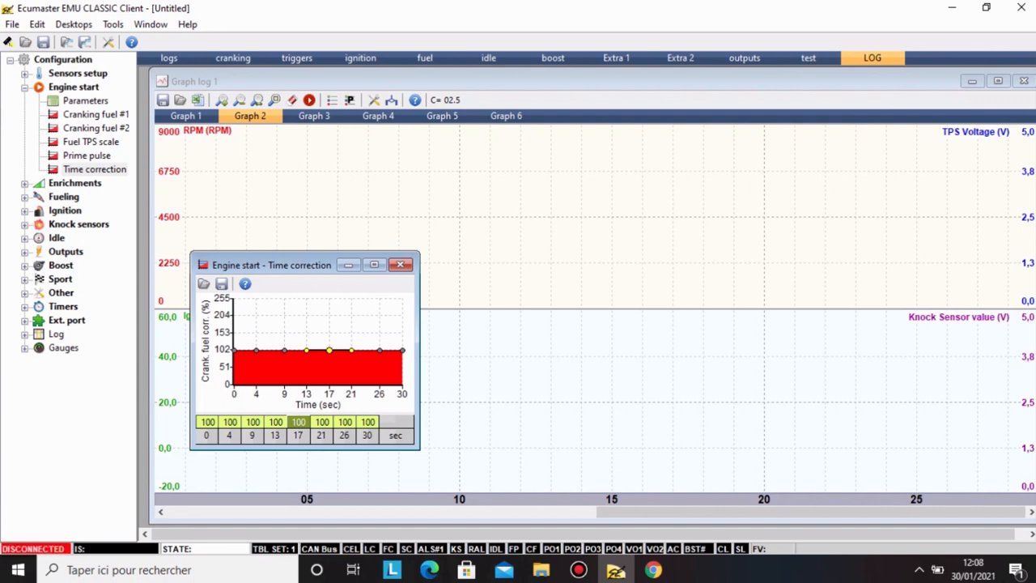
{"action": "left_click", "coordinate": [276, 421]}
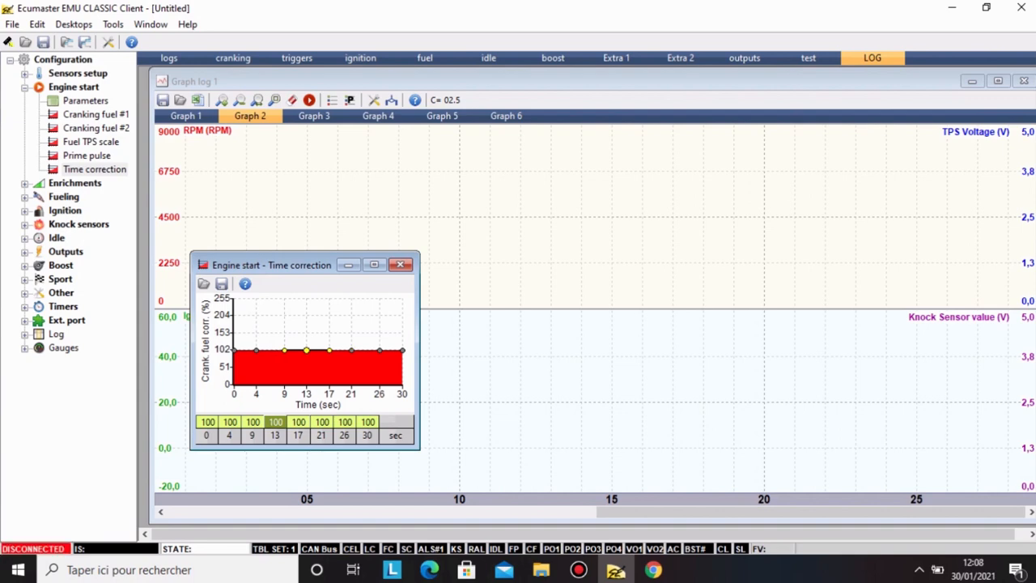
{"action": "left_click", "coordinate": [275, 436]}
{"action": "type", "text": "10"}
{"action": "key", "text": "Return"}
Lower the cranking fuel correction at 10 s to 50%.
{"action": "key", "text": "minus"}
{"action": "key", "text": "minus"}
{"action": "key", "text": "minus"}
{"action": "key", "text": "minus"}
{"action": "key", "text": "minus"}
{"action": "key", "text": "minus"}
{"action": "key", "text": "minus"}
{"action": "key", "text": "minus"}
{"action": "key", "text": "minus"}
{"action": "key", "text": "minus"}
{"action": "key", "text": "minus"}
{"action": "key", "text": "minus"}
{"action": "key", "text": "minus"}
{"action": "key", "text": "minus"}
{"action": "key", "text": "minus"}
{"action": "key", "text": "minus"}
{"action": "key", "text": "minus"}
{"action": "key", "text": "minus"}
{"action": "key", "text": "minus"}
{"action": "key", "text": "minus"}
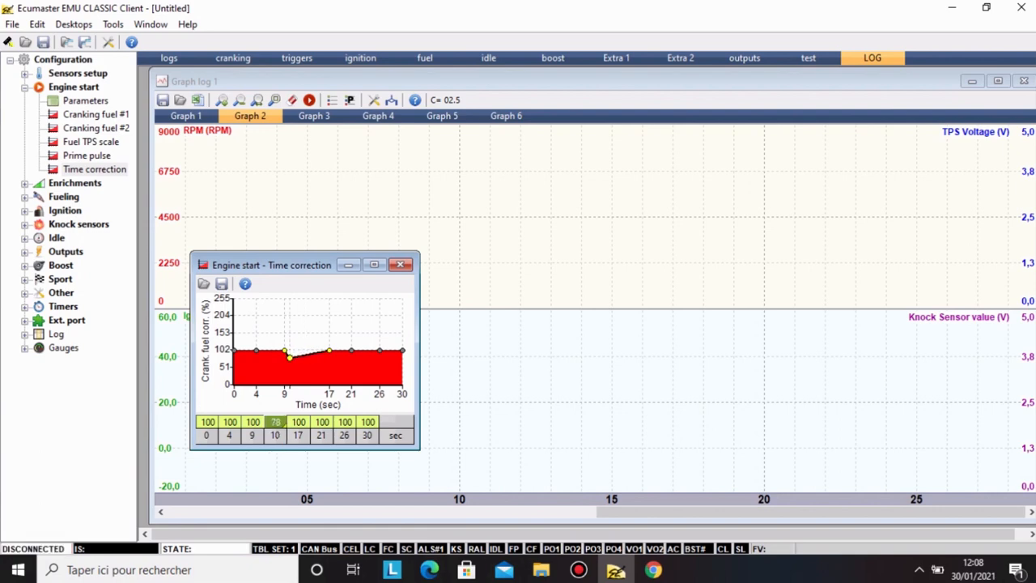
{"action": "key", "text": "minus"}
{"action": "key", "text": "minus"}
{"action": "key", "text": "minus"}
{"action": "key", "text": "minus"}
{"action": "key", "text": "minus"}
{"action": "key", "text": "minus"}
{"action": "key", "text": "minus"}
{"action": "key", "text": "minus"}
{"action": "key", "text": "minus"}
{"action": "key", "text": "minus"}
{"action": "key", "text": "minus"}
{"action": "key", "text": "minus"}
{"action": "key", "text": "minus"}
{"action": "key", "text": "minus"}
{"action": "key", "text": "minus"}
{"action": "key", "text": "minus"}
{"action": "key", "text": "minus"}
{"action": "key", "text": "minus"}
{"action": "key", "text": "minus"}
{"action": "key", "text": "minus"}
{"action": "key", "text": "minus"}
{"action": "key", "text": "minus"}
{"action": "key", "text": "minus"}
{"action": "key", "text": "minus"}
{"action": "key", "text": "minus"}
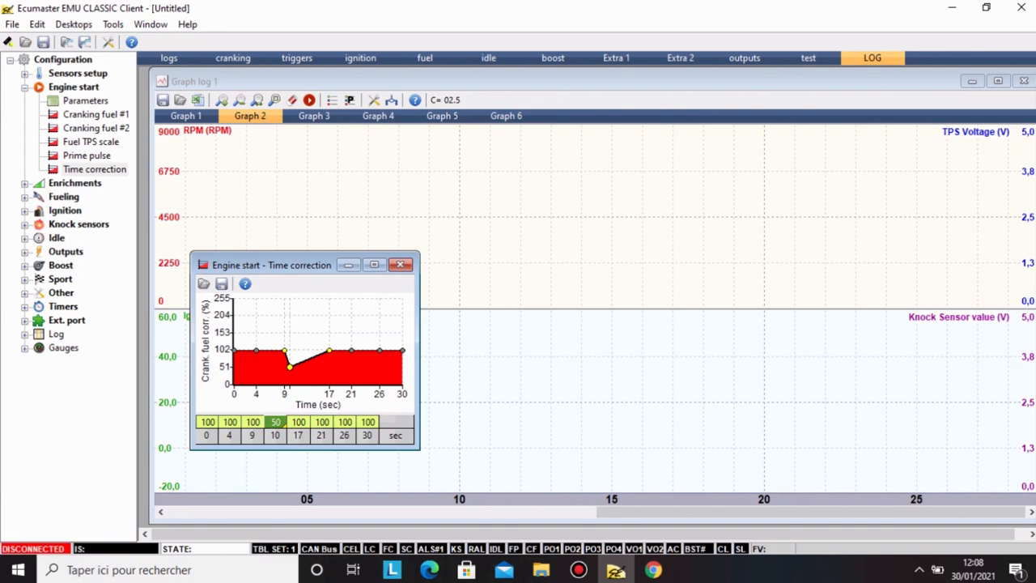
Lower the cranking fuel correction for the 17, 21, 26 and 30 s points together to 0% and close the table.
{"action": "left_click", "coordinate": [298, 421]}
{"action": "key", "text": "shift+Right"}
{"action": "key", "text": "shift+Right"}
{"action": "key", "text": "shift+Right"}
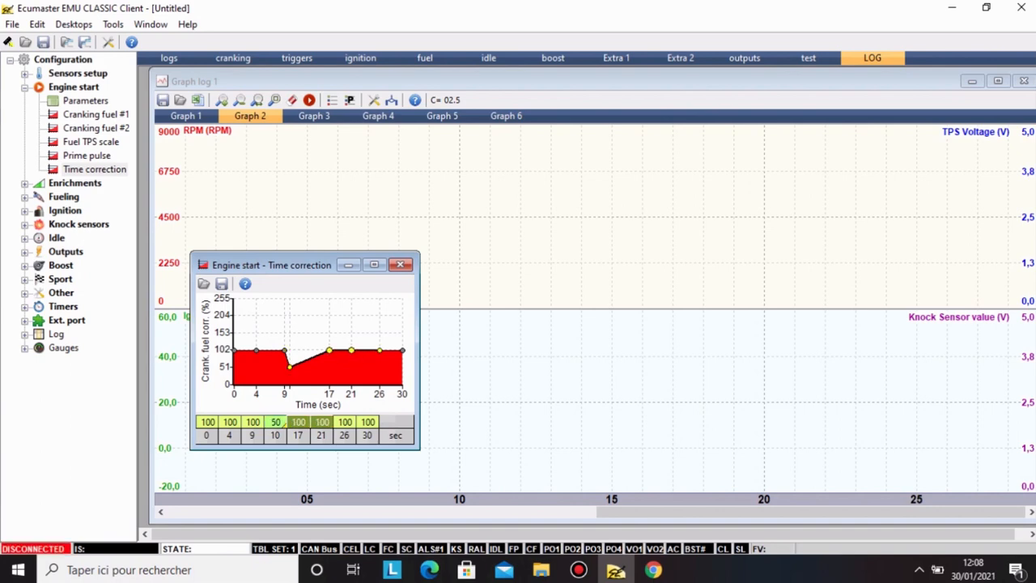
{"action": "key", "text": "minus"}
{"action": "key", "text": "minus"}
{"action": "key", "text": "minus"}
{"action": "key", "text": "minus"}
{"action": "key", "text": "minus"}
{"action": "key", "text": "minus"}
{"action": "key", "text": "minus"}
{"action": "key", "text": "minus"}
{"action": "key", "text": "minus"}
{"action": "key", "text": "minus"}
{"action": "key", "text": "minus"}
{"action": "key", "text": "minus"}
{"action": "key", "text": "minus"}
{"action": "key", "text": "minus"}
{"action": "key", "text": "minus"}
{"action": "key", "text": "minus"}
{"action": "key", "text": "minus"}
{"action": "key", "text": "minus"}
{"action": "key", "text": "minus"}
{"action": "key", "text": "minus"}
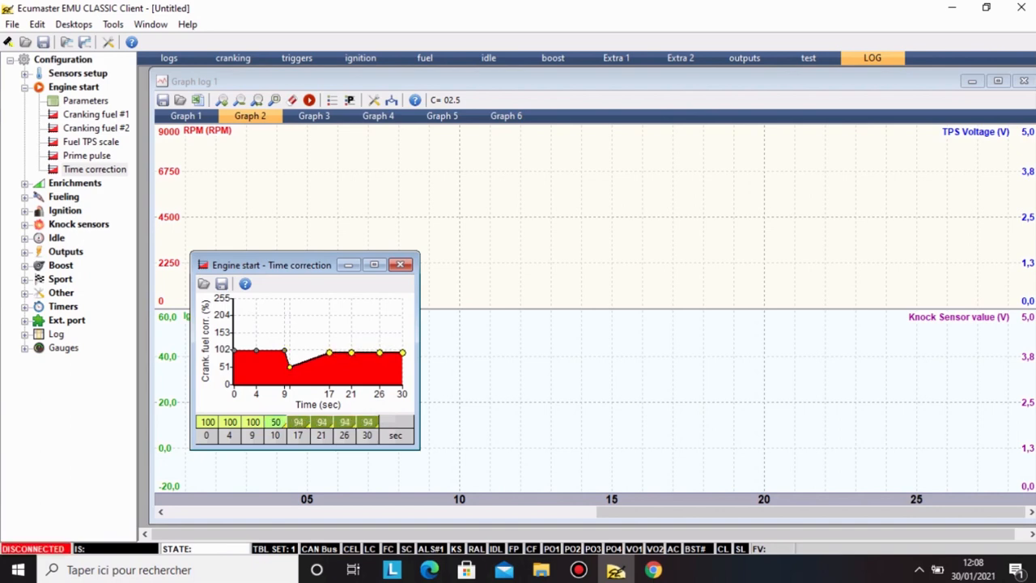
{"action": "key", "text": "minus"}
{"action": "key", "text": "minus"}
{"action": "key", "text": "minus"}
{"action": "key", "text": "minus"}
{"action": "key", "text": "minus"}
{"action": "key", "text": "minus"}
{"action": "key", "text": "minus"}
{"action": "key", "text": "minus"}
{"action": "key", "text": "minus"}
{"action": "key", "text": "minus"}
{"action": "key", "text": "minus"}
{"action": "key", "text": "minus"}
{"action": "key", "text": "minus"}
{"action": "key", "text": "minus"}
{"action": "key", "text": "minus"}
{"action": "key", "text": "minus"}
{"action": "key", "text": "minus"}
{"action": "key", "text": "minus"}
{"action": "key", "text": "minus"}
{"action": "key", "text": "minus"}
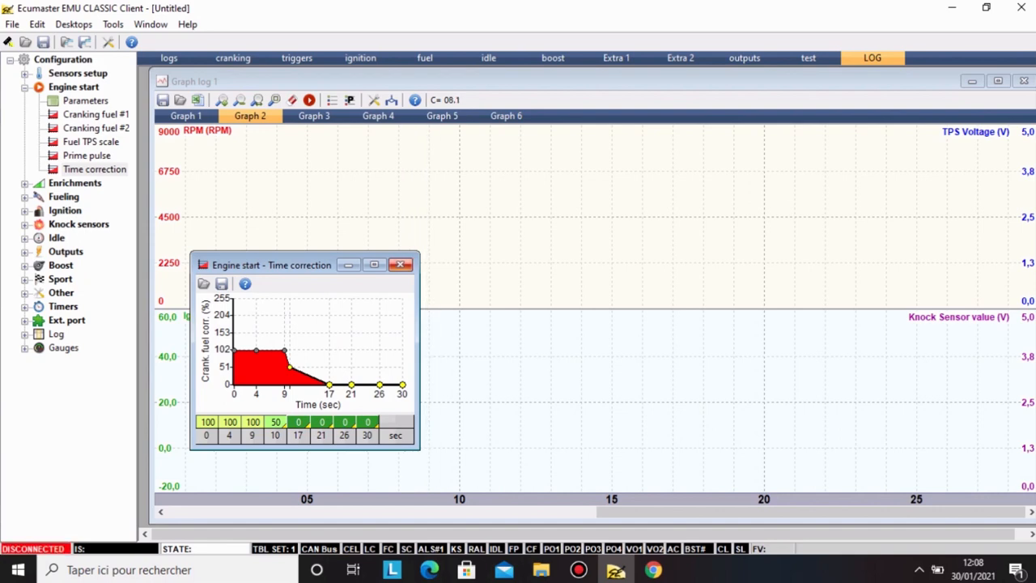
{"action": "left_click", "coordinate": [400, 264]}
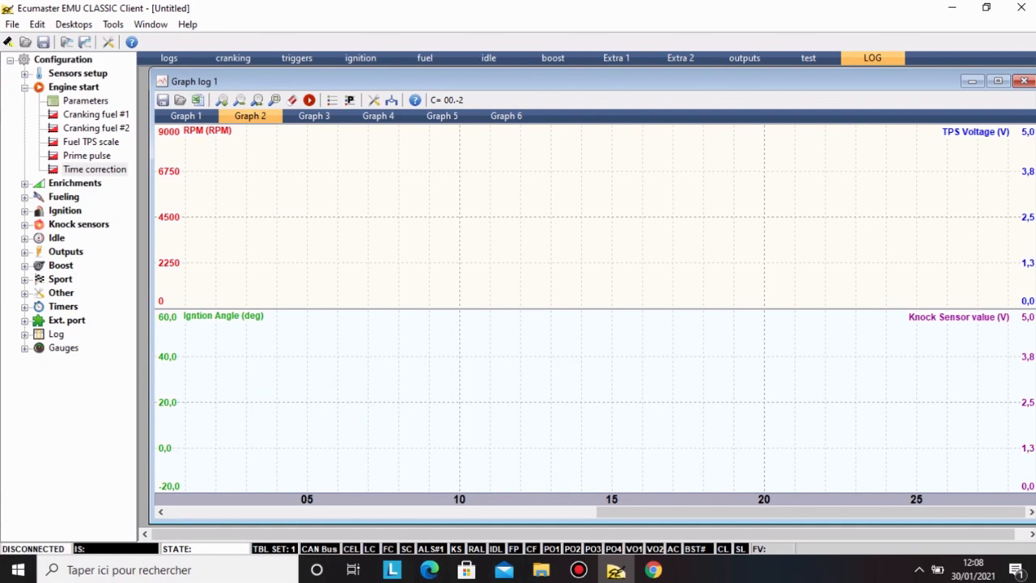
Collapse Engine start, expand Enrichments, and view the ASE Duration in the Afterstart parameters before closing them.
{"action": "left_click", "coordinate": [25, 88]}
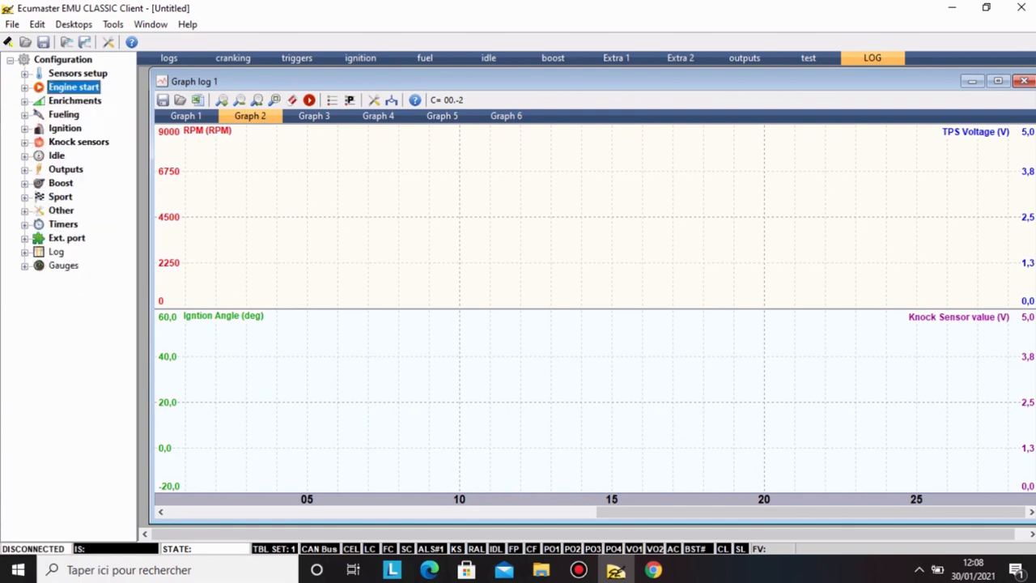
{"action": "left_click", "coordinate": [25, 101]}
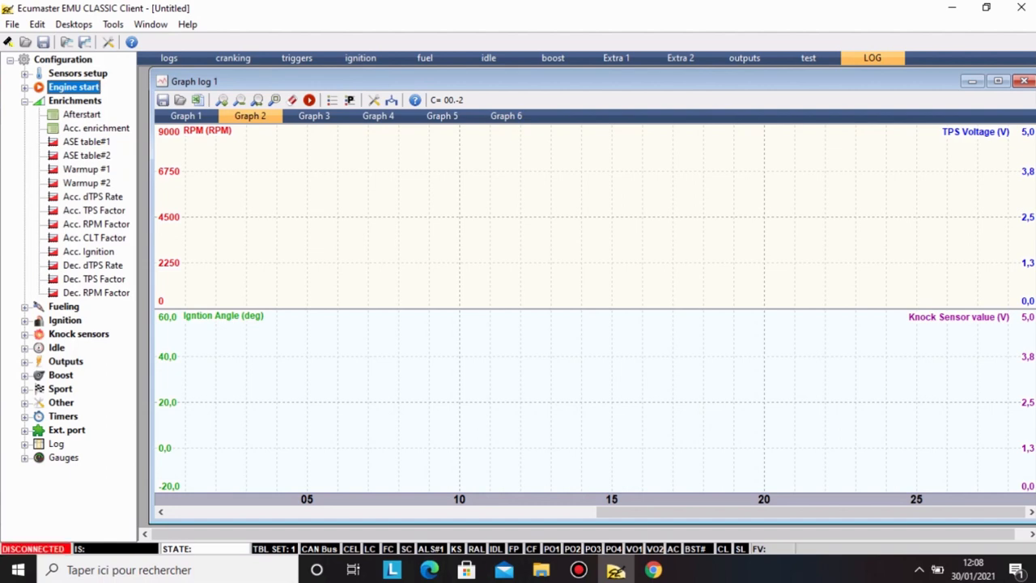
{"action": "double_click", "coordinate": [81, 115]}
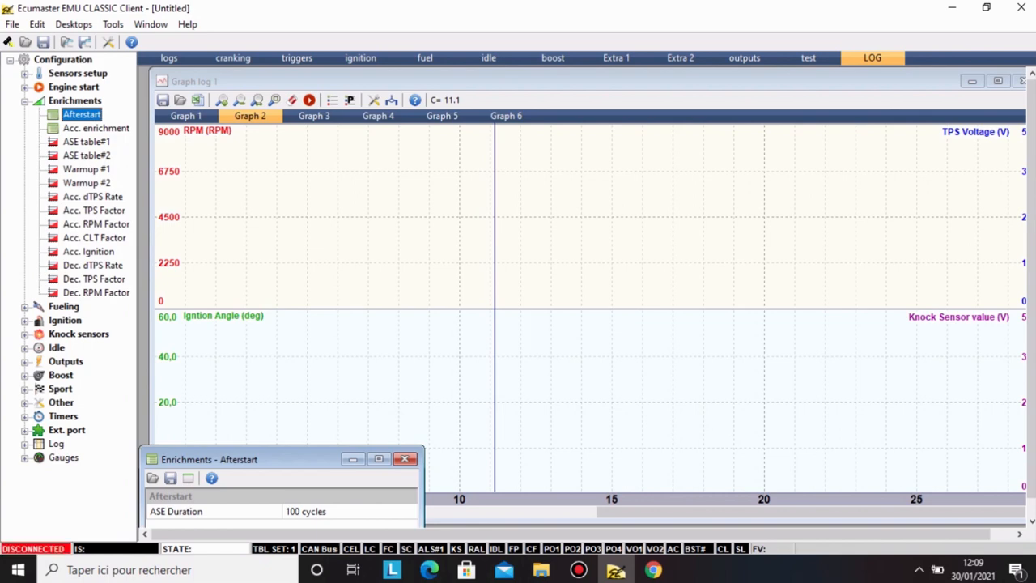
{"action": "left_click_drag", "start_coordinate": [243, 459], "coordinate": [279, 345]}
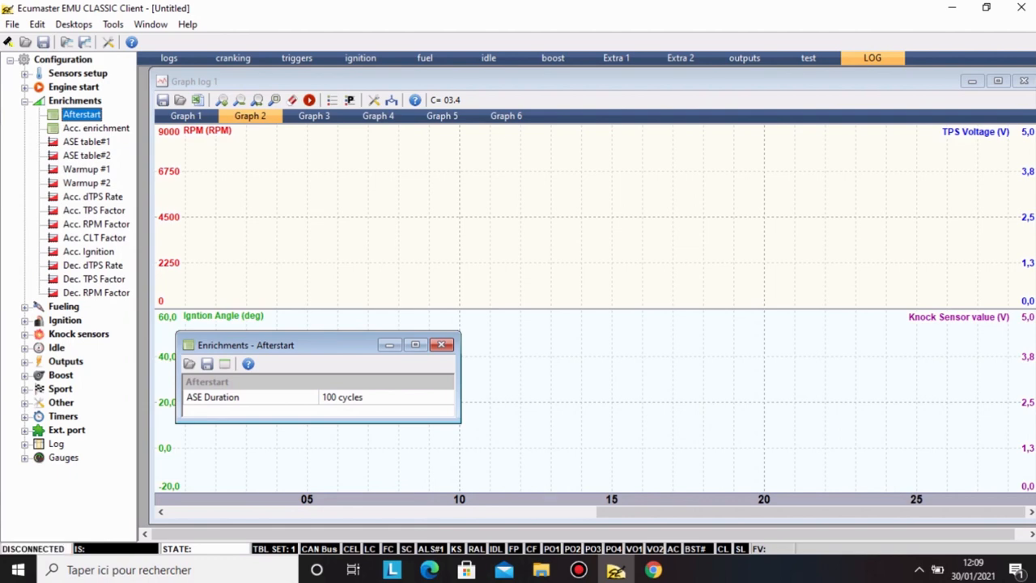
{"action": "left_click", "coordinate": [342, 397]}
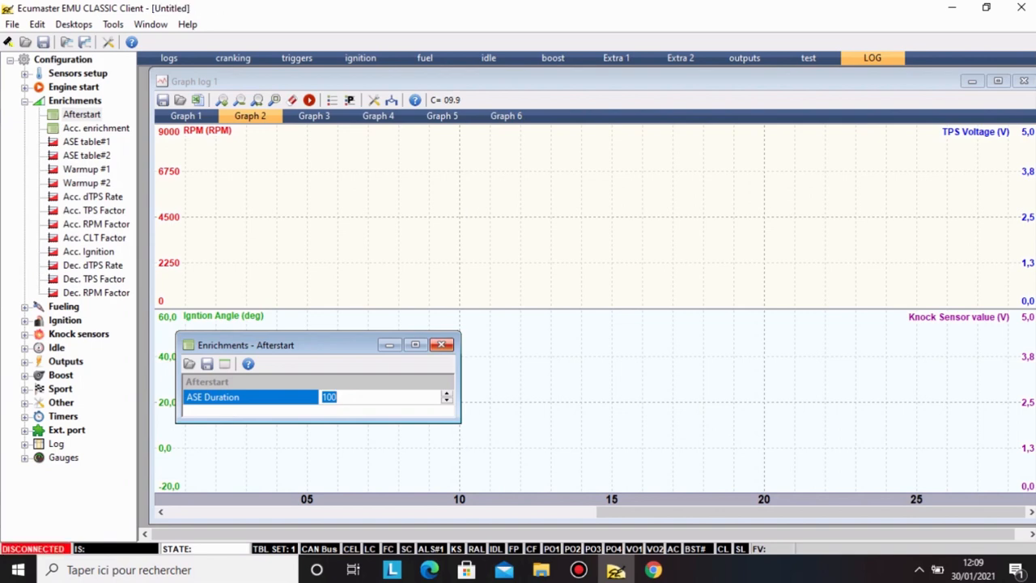
{"action": "left_click", "coordinate": [441, 345]}
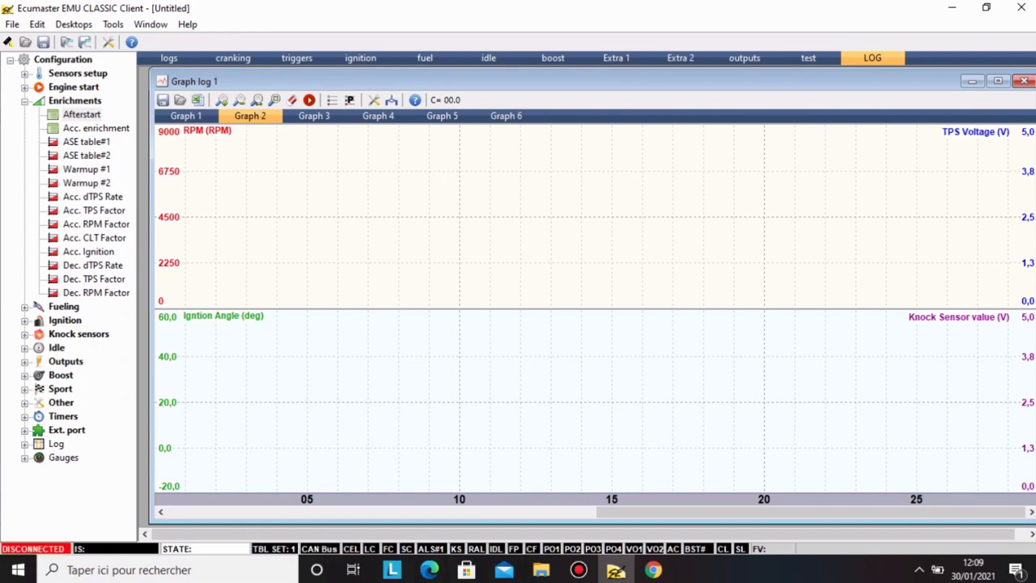
Review the Acc. enrichment parameters with their help page, and look at ASE table#1, closing each window.
{"action": "double_click", "coordinate": [95, 128]}
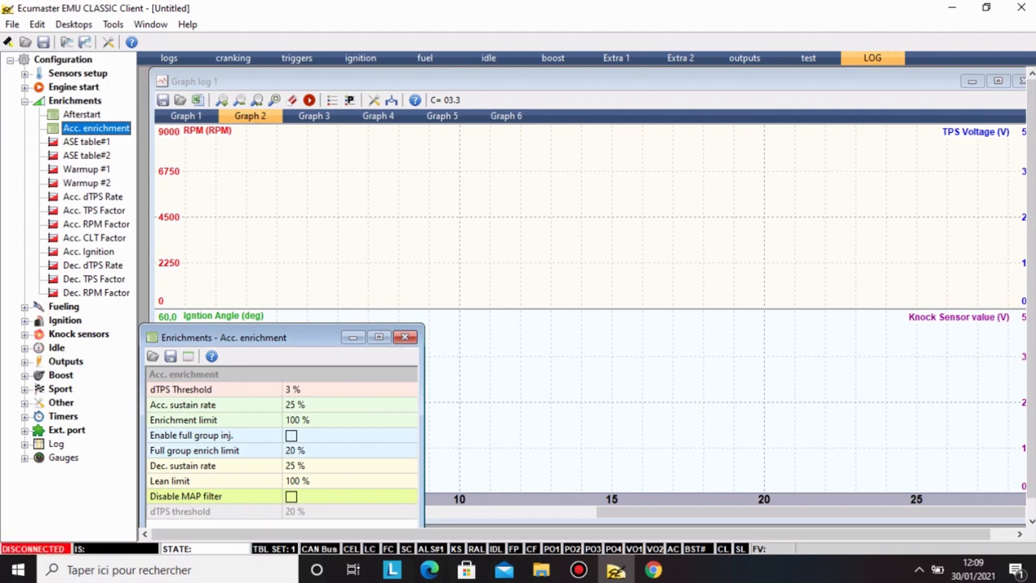
{"action": "left_click_drag", "start_coordinate": [242, 337], "coordinate": [330, 250]}
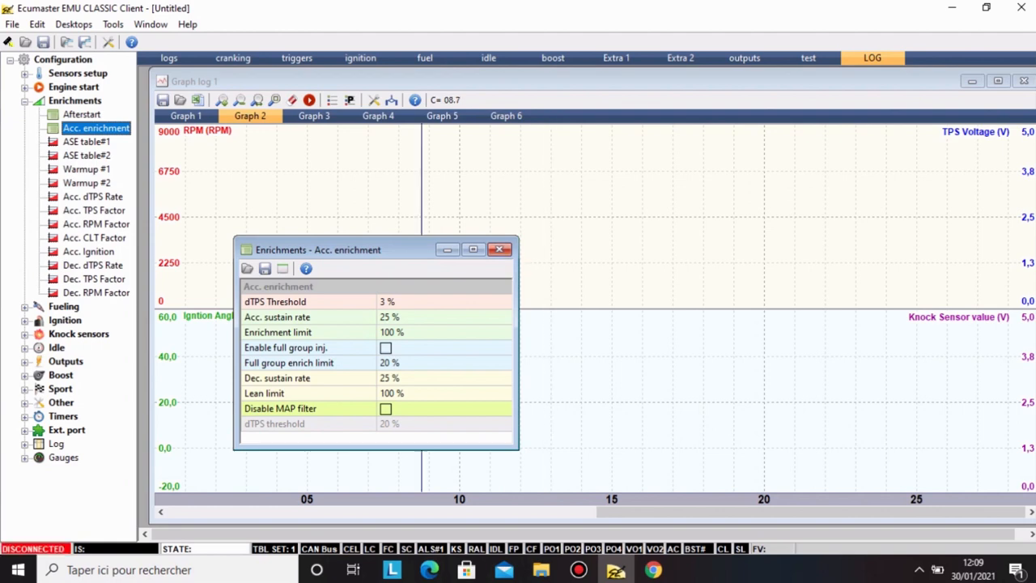
{"action": "left_click", "coordinate": [306, 268]}
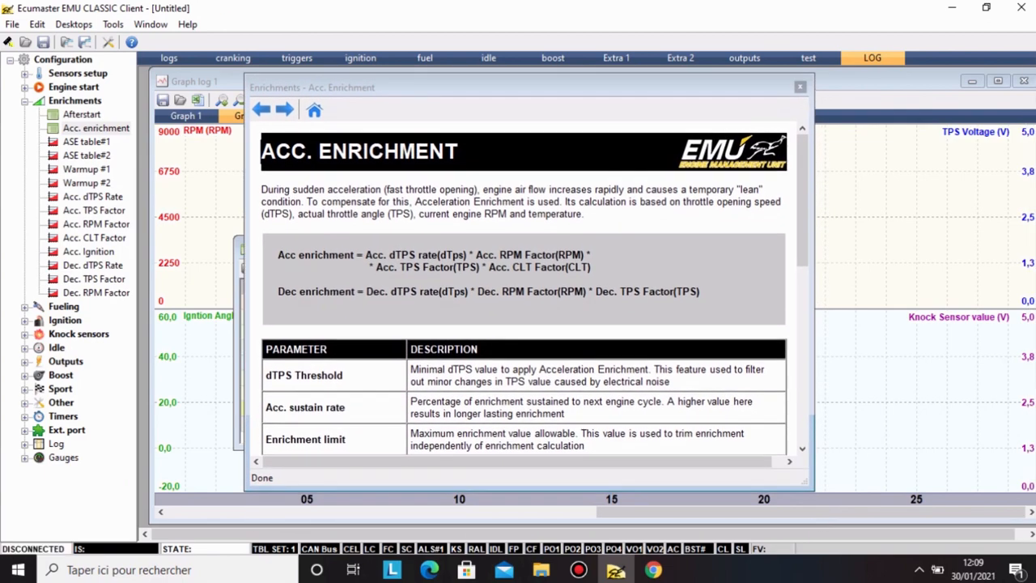
{"action": "scroll", "coordinate": [522, 288], "scroll_direction": "down", "scroll_amount": 10}
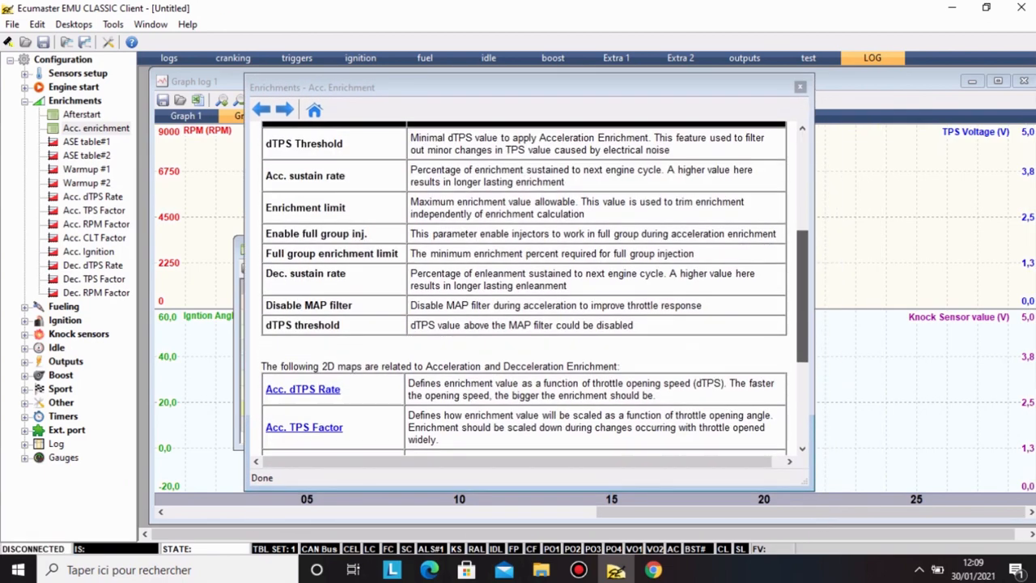
{"action": "scroll", "coordinate": [523, 288], "scroll_direction": "up", "scroll_amount": 10}
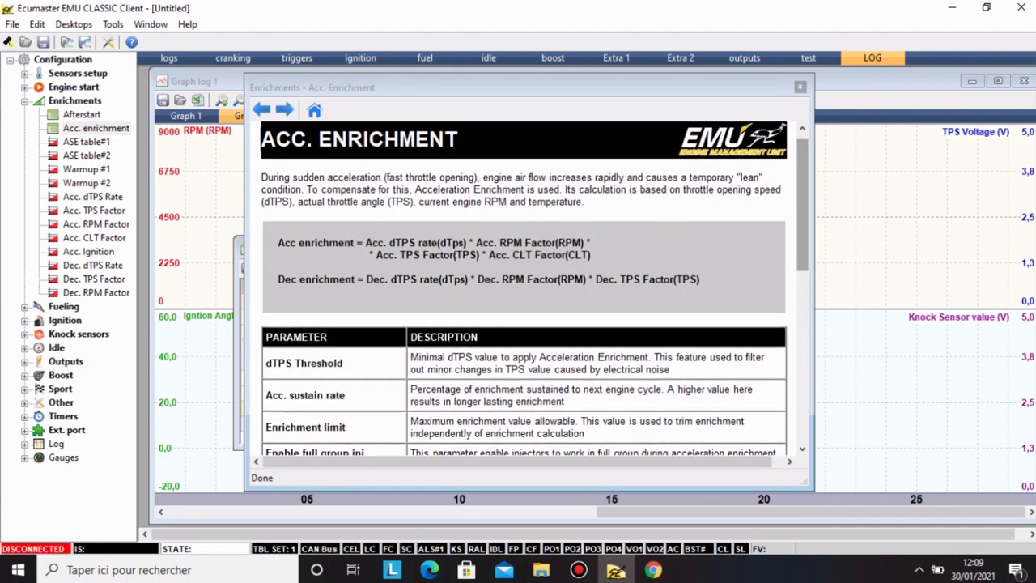
{"action": "left_click", "coordinate": [799, 87]}
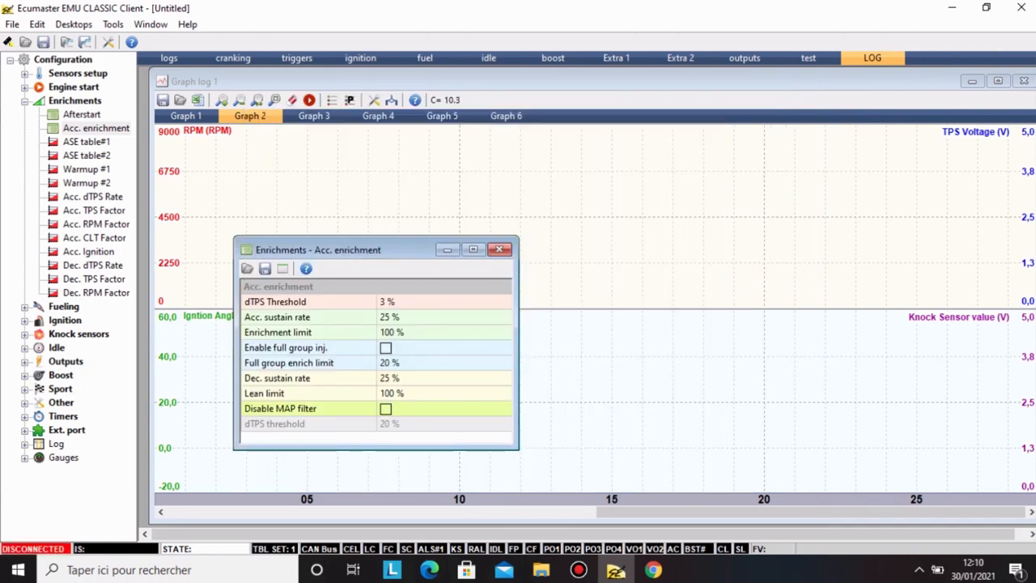
{"action": "left_click", "coordinate": [499, 249]}
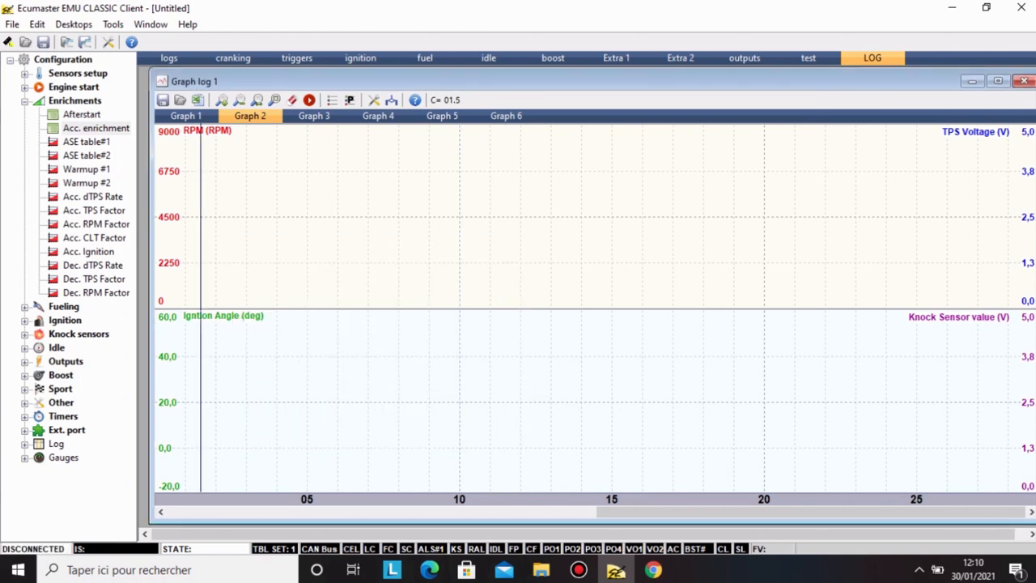
{"action": "left_click", "coordinate": [87, 141]}
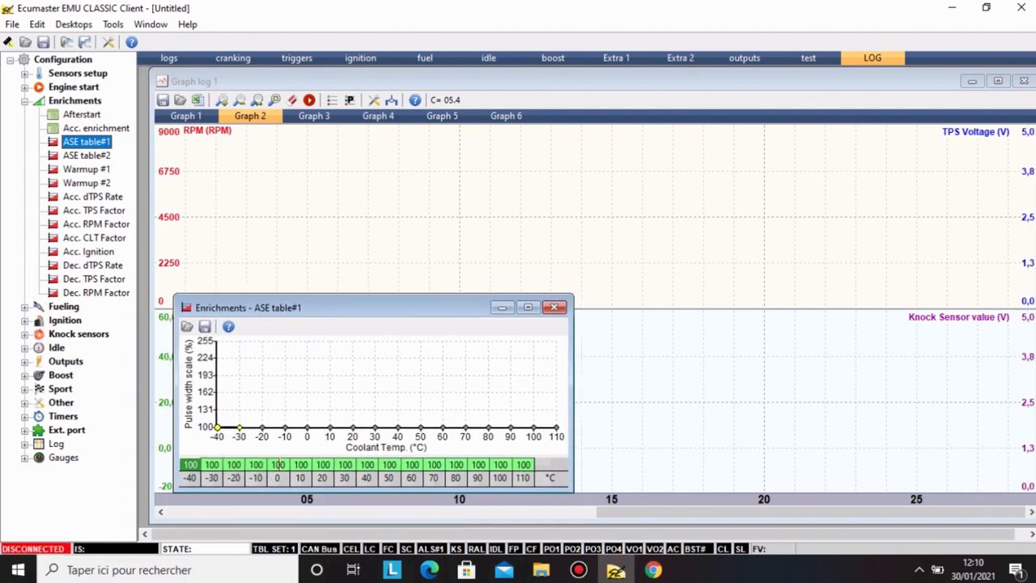
{"action": "key", "text": "Escape"}
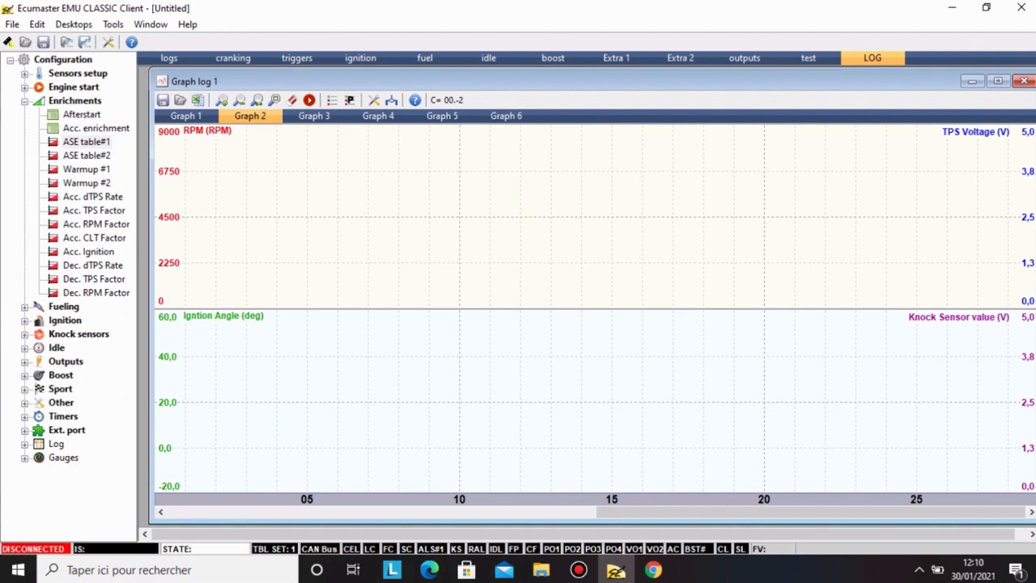
Open the Warmup #1 table in full view and select the pulse width scale at 0 °C.
{"action": "double_click", "coordinate": [86, 169]}
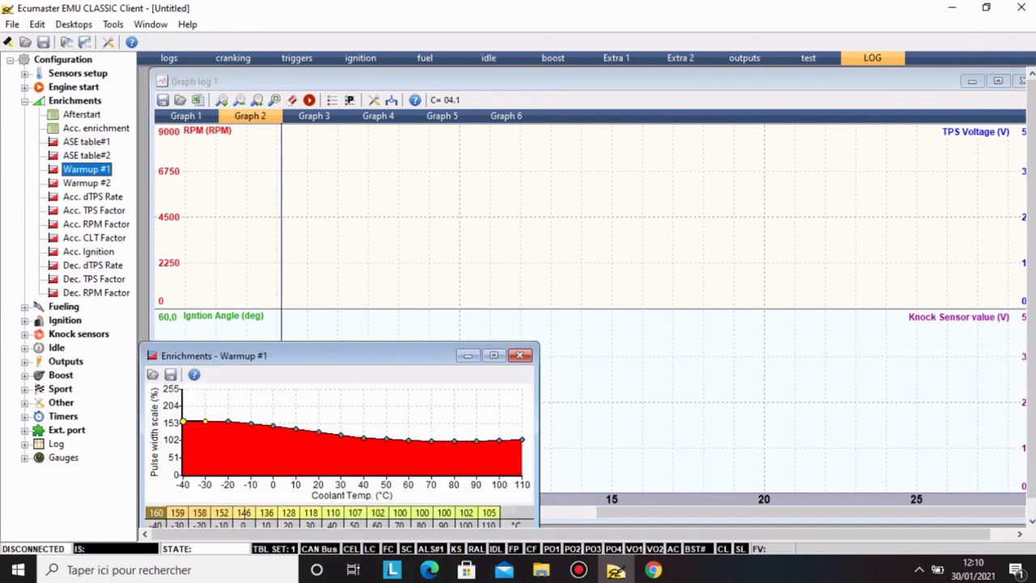
{"action": "left_click_drag", "start_coordinate": [281, 355], "coordinate": [417, 206]}
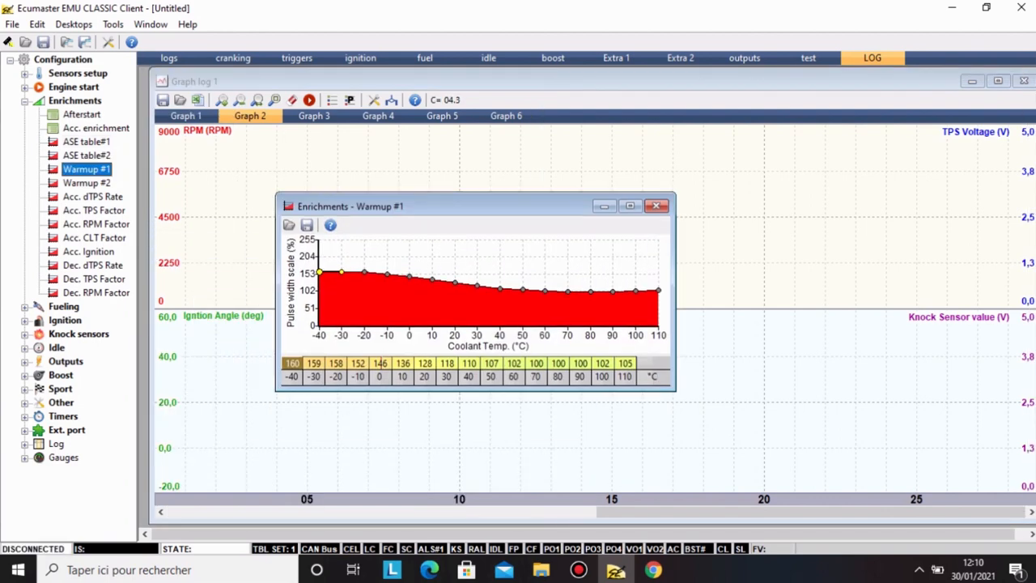
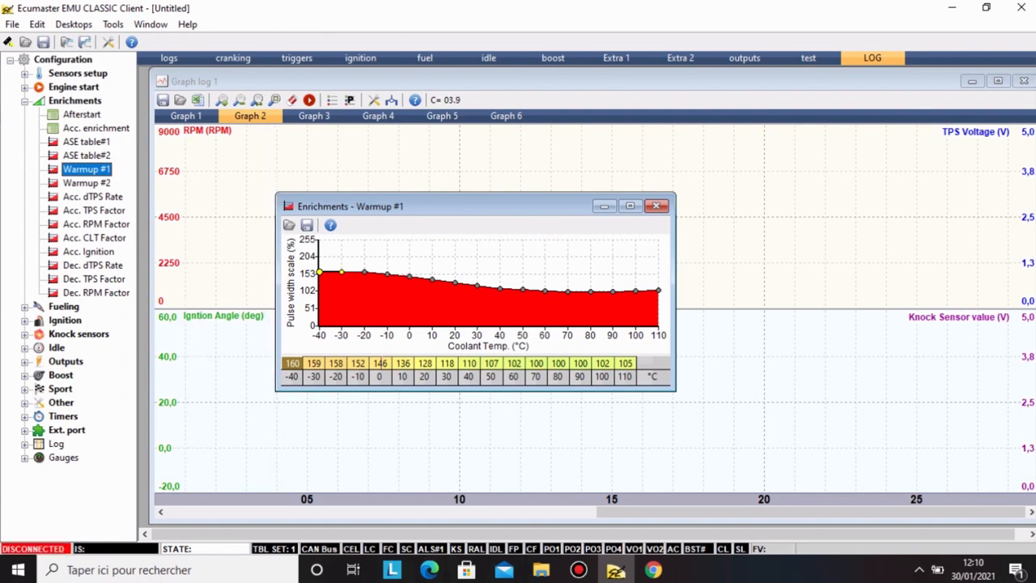
{"action": "left_click", "coordinate": [379, 363]}
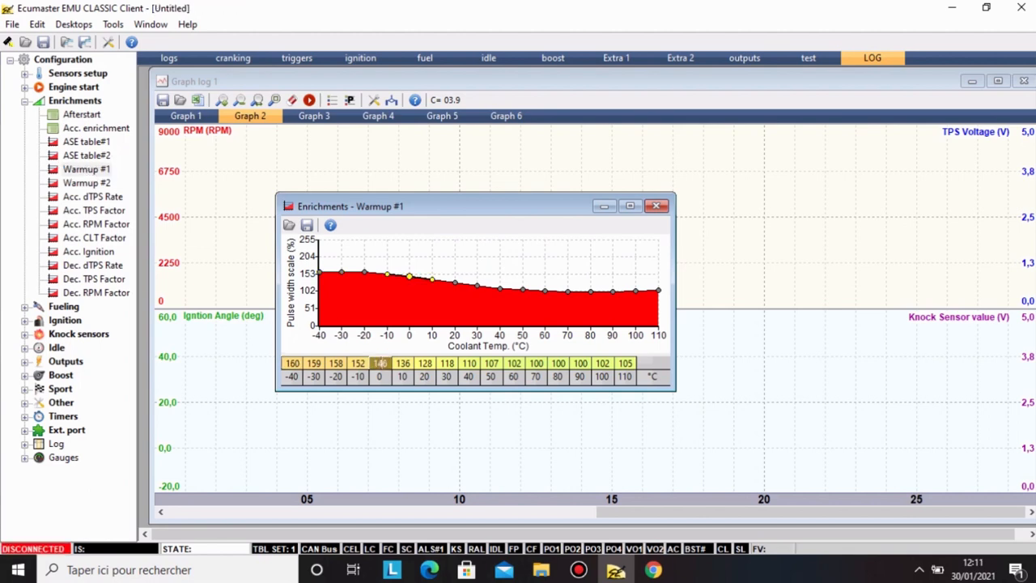
Try raising the warmup pulse width scale at 0 °C to 166%, and lower it to 136%.
{"action": "key", "text": "plus"}
{"action": "key", "text": "plus"}
{"action": "key", "text": "plus"}
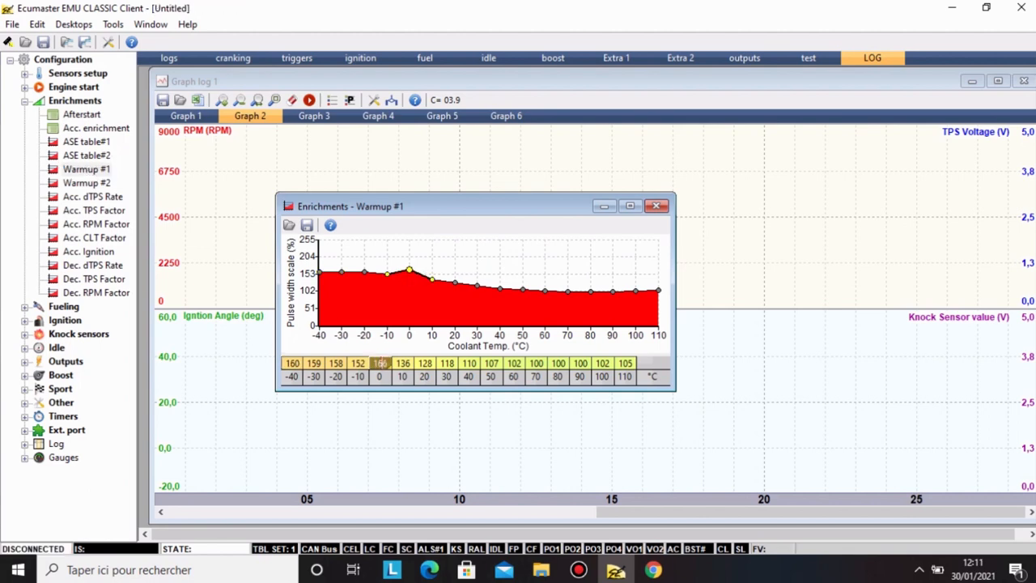
{"action": "key", "text": "minus"}
{"action": "key", "text": "minus"}
{"action": "key", "text": "minus"}
{"action": "key", "text": "minus"}
{"action": "key", "text": "minus"}
{"action": "key", "text": "minus"}
{"action": "key", "text": "minus"}
{"action": "key", "text": "minus"}
{"action": "key", "text": "minus"}
{"action": "key", "text": "minus"}
{"action": "key", "text": "minus"}
{"action": "key", "text": "minus"}
{"action": "key", "text": "minus"}
{"action": "key", "text": "minus"}
{"action": "key", "text": "minus"}
{"action": "key", "text": "minus"}
{"action": "key", "text": "minus"}
{"action": "key", "text": "minus"}
{"action": "key", "text": "minus"}
{"action": "key", "text": "minus"}
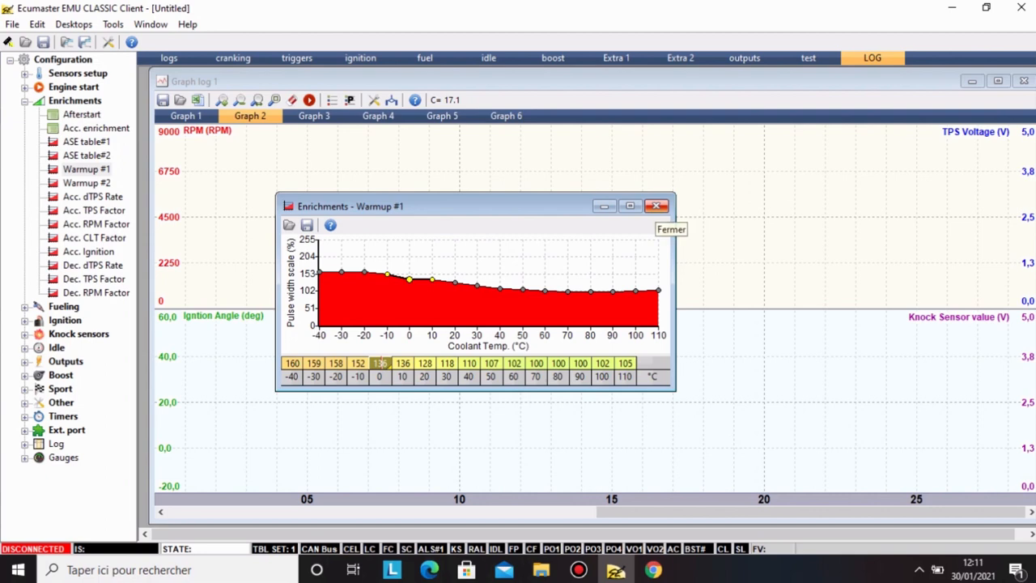
Set the warmup pulse width scale at 0 °C to 141% and close the Warmup #1 table.
{"action": "key", "text": "plus"}
{"action": "key", "text": "plus"}
{"action": "key", "text": "plus"}
{"action": "key", "text": "plus"}
{"action": "key", "text": "plus"}
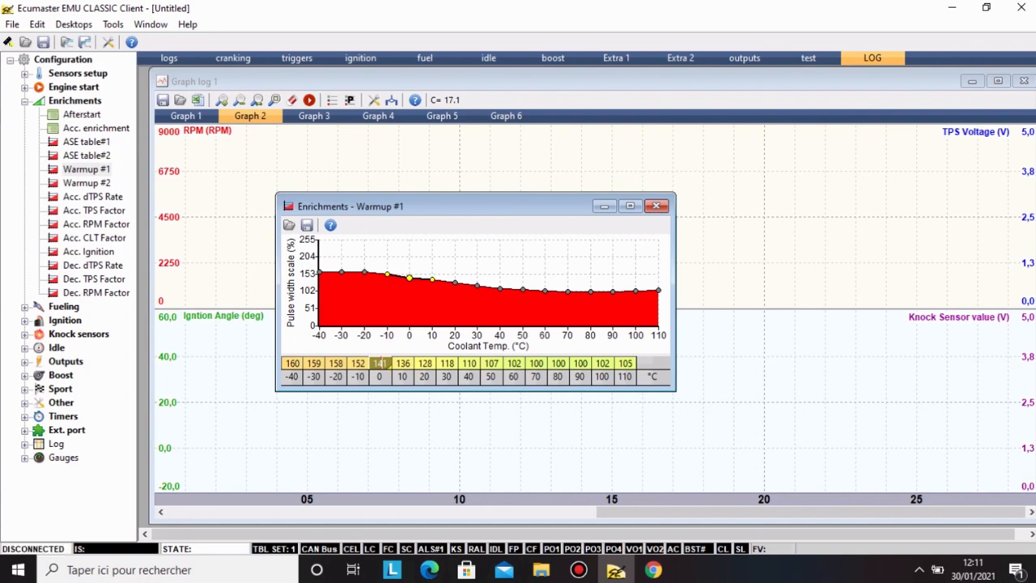
{"action": "left_click", "coordinate": [656, 205]}
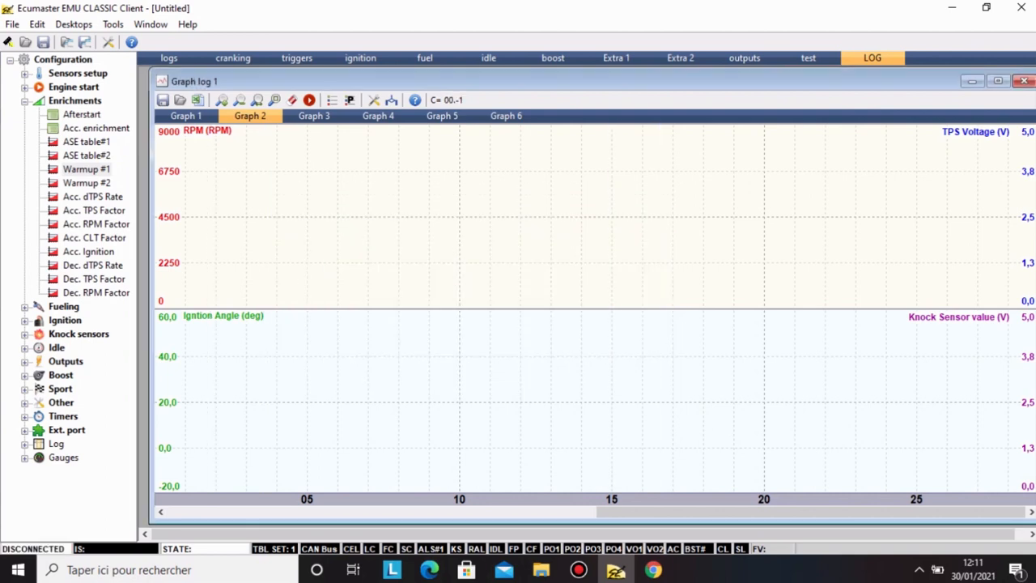
View the Acc. dTPS Rate enrichment curve and close its table.
{"action": "double_click", "coordinate": [93, 197]}
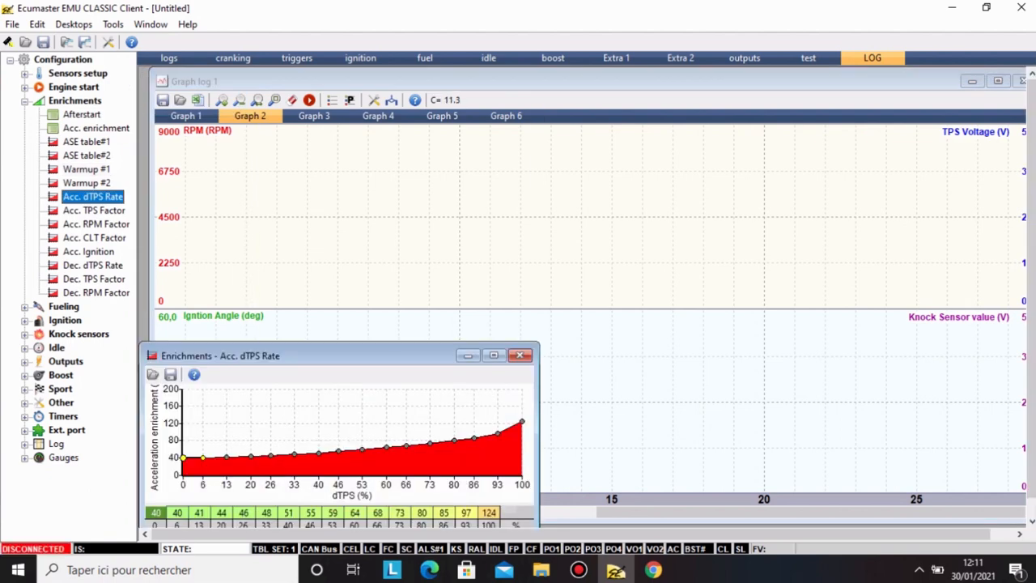
{"action": "left_click", "coordinate": [520, 355]}
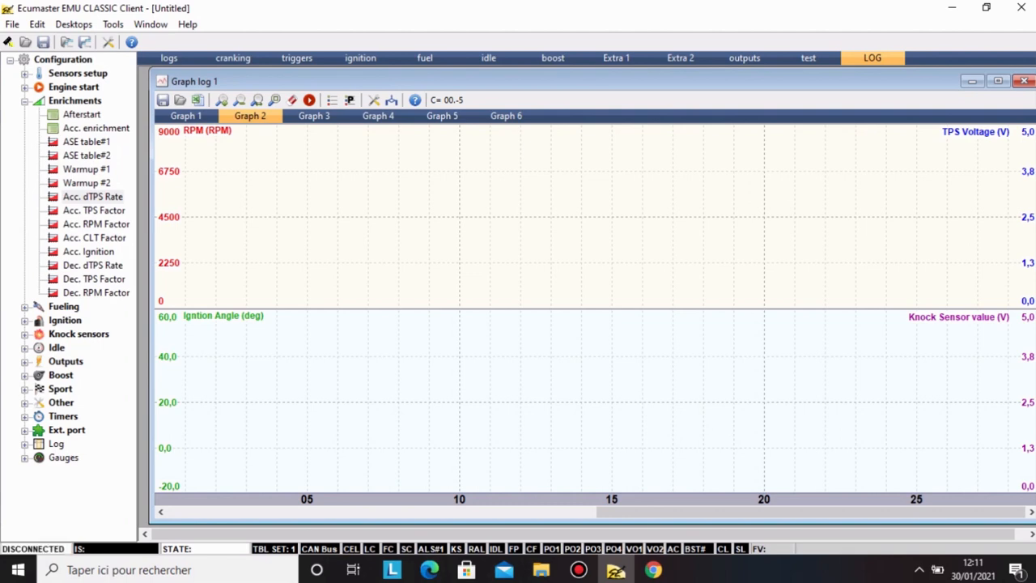
View the Acc. RPM Factor enrichment curve and close its table.
{"action": "double_click", "coordinate": [96, 224]}
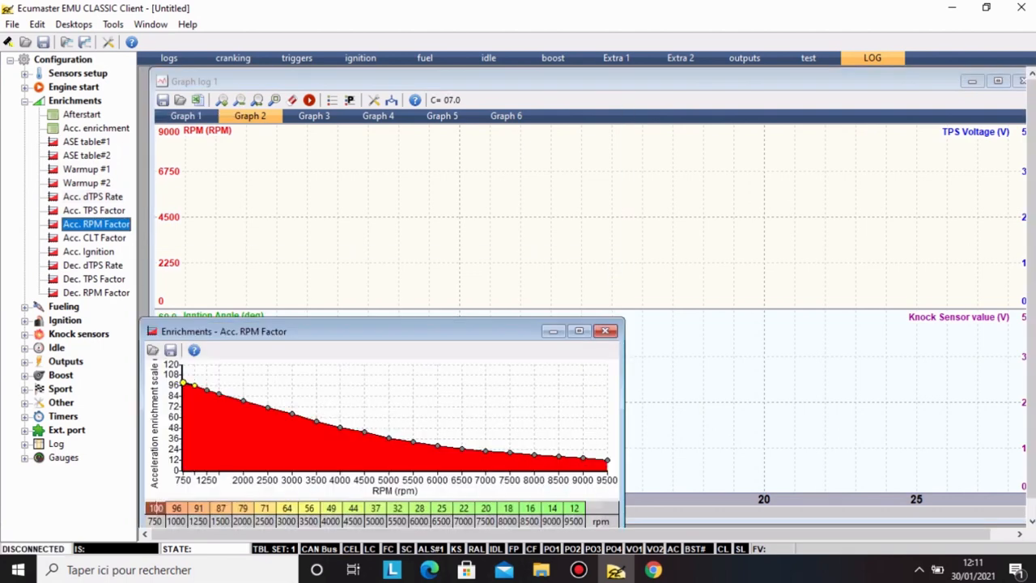
{"action": "left_click", "coordinate": [605, 331]}
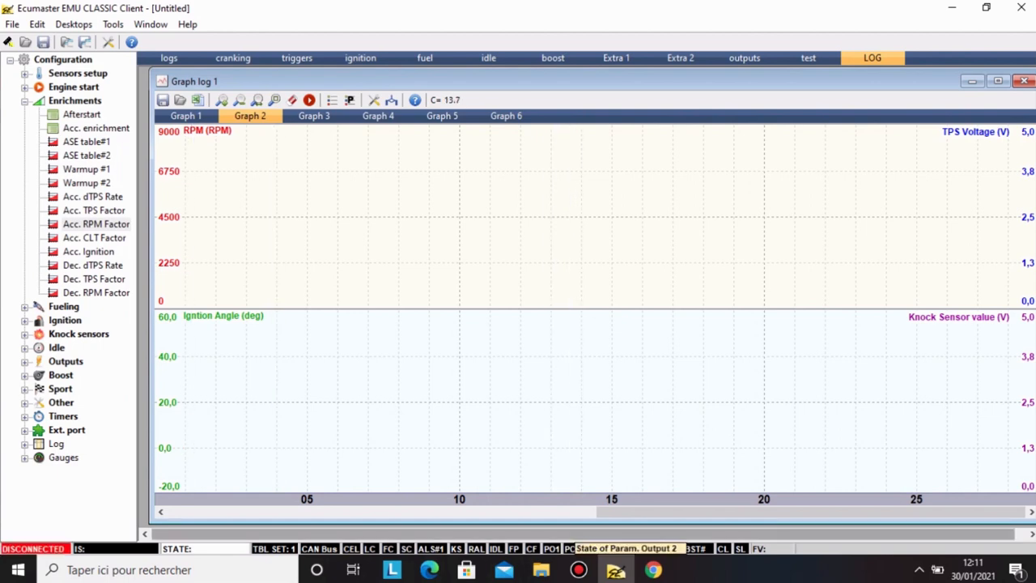
{"action": "left_click", "coordinate": [577, 569]}
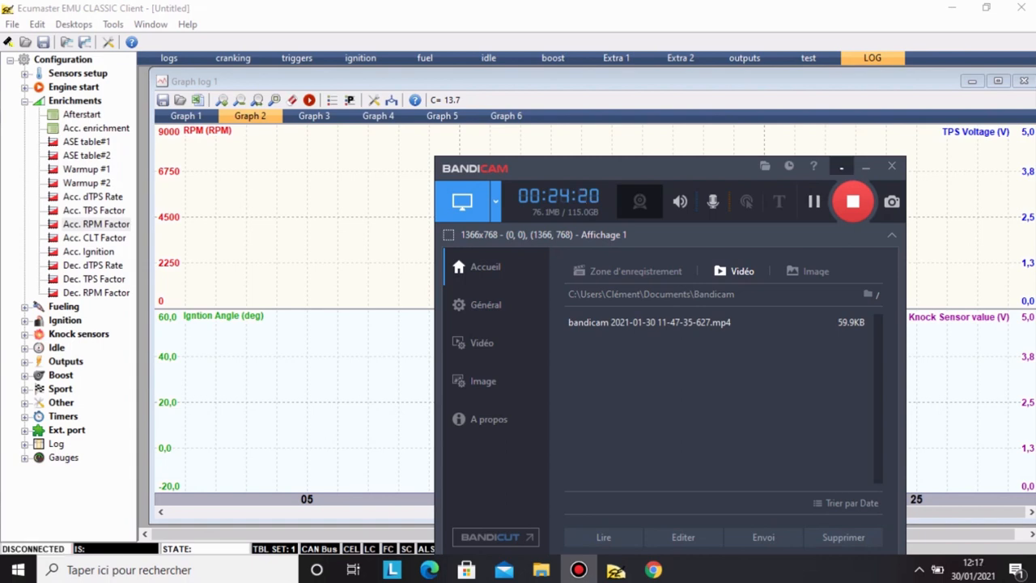
{"action": "left_click", "coordinate": [864, 167]}
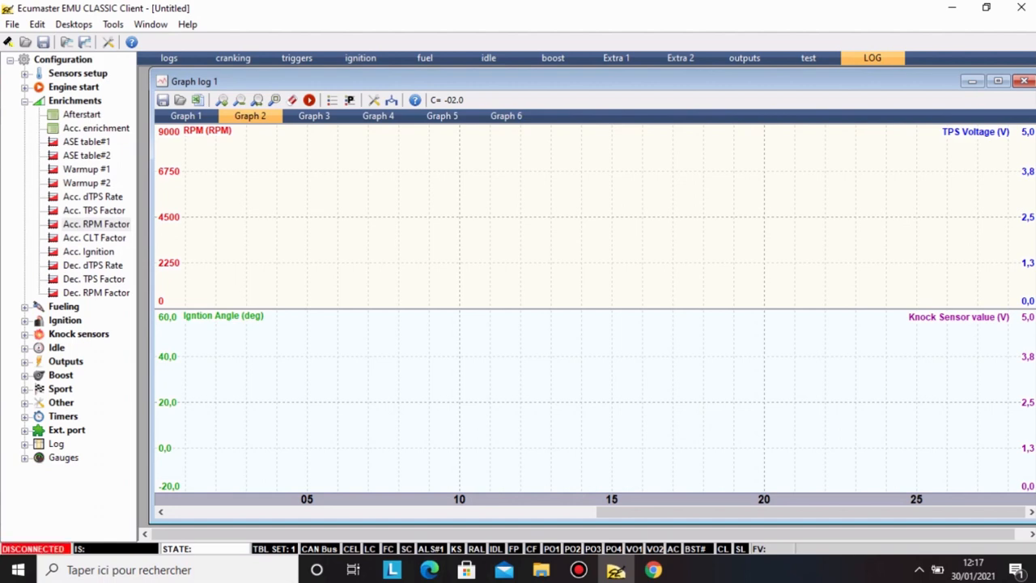
Switch from the Enrichments group to Fueling and open the Injectors wizard's list of predefined injectors.
{"action": "left_click", "coordinate": [24, 101]}
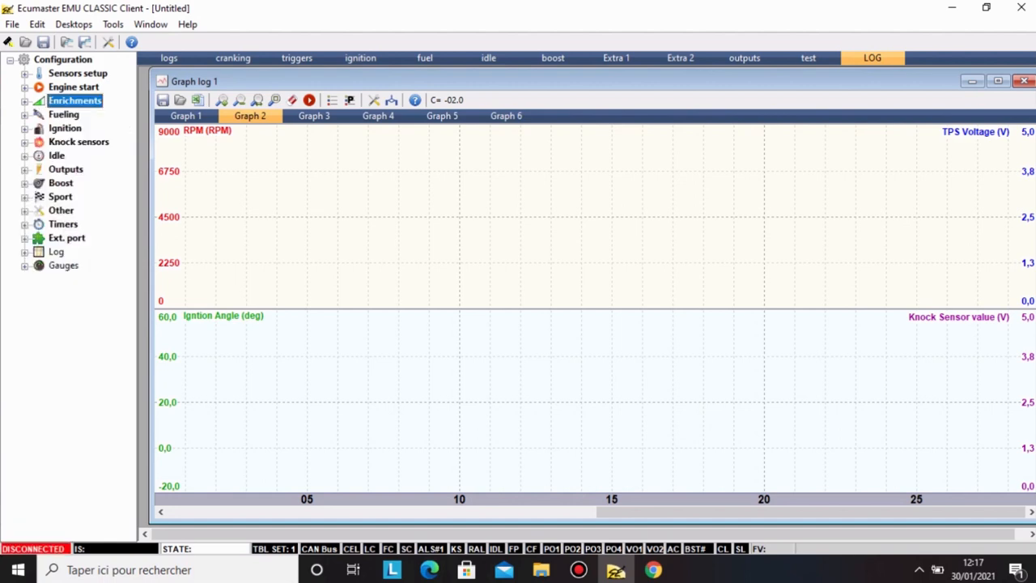
{"action": "left_click", "coordinate": [24, 115]}
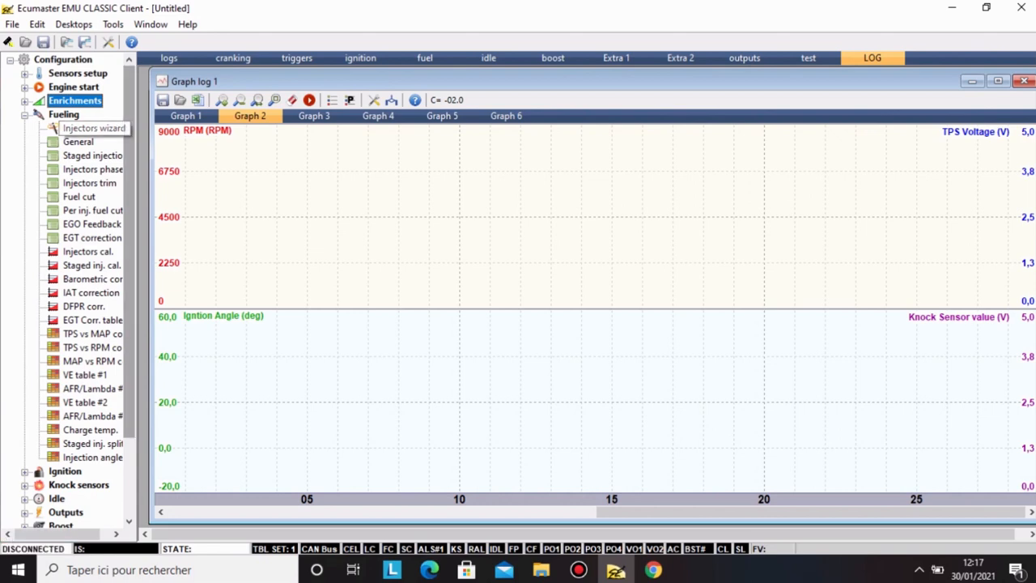
{"action": "double_click", "coordinate": [92, 128]}
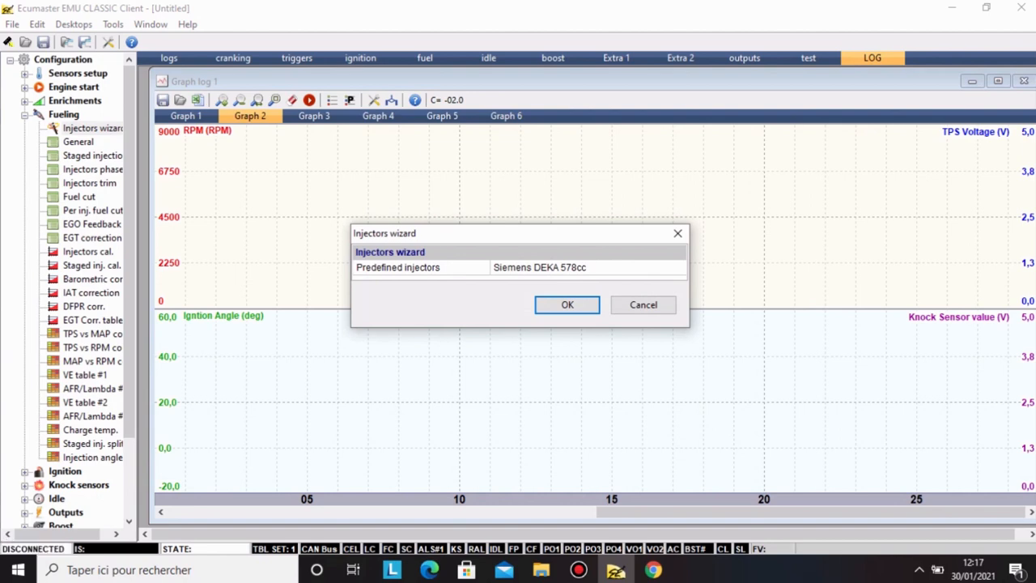
{"action": "left_click", "coordinate": [589, 267]}
{"action": "left_click", "coordinate": [678, 267]}
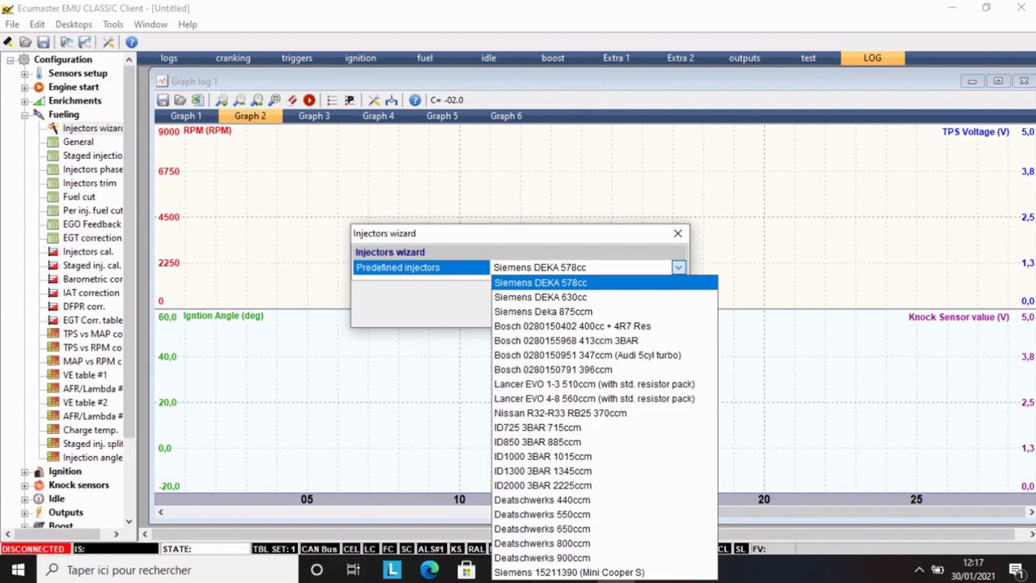
Look through the predefined injector models in the Injectors wizard, moving down to the ID1300 entry and back up.
{"action": "key", "text": "Down"}
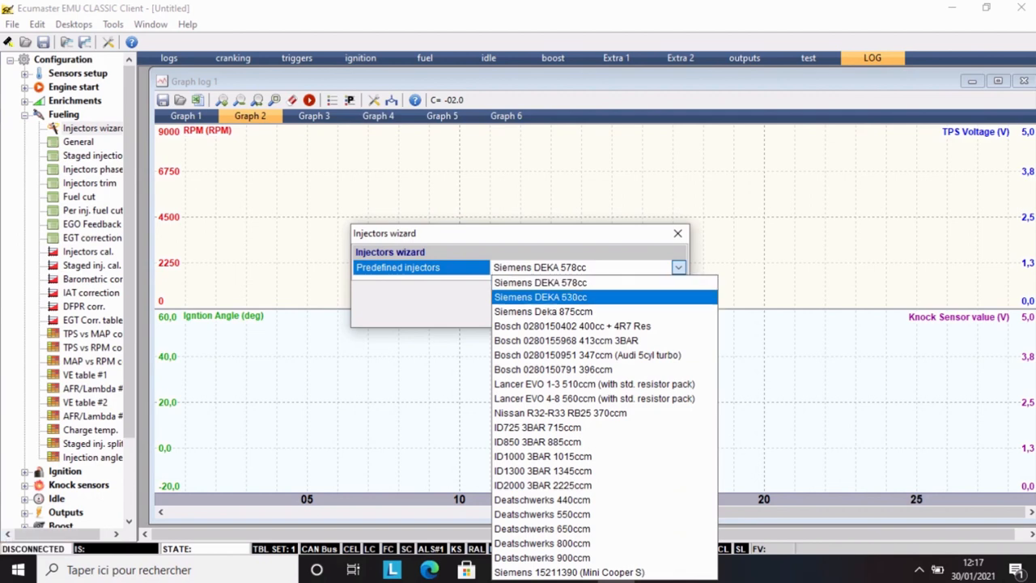
{"action": "key", "text": "Down"}
{"action": "key", "text": "Up"}
{"action": "key", "text": "Down"}
{"action": "key", "text": "Down"}
{"action": "key", "text": "Down"}
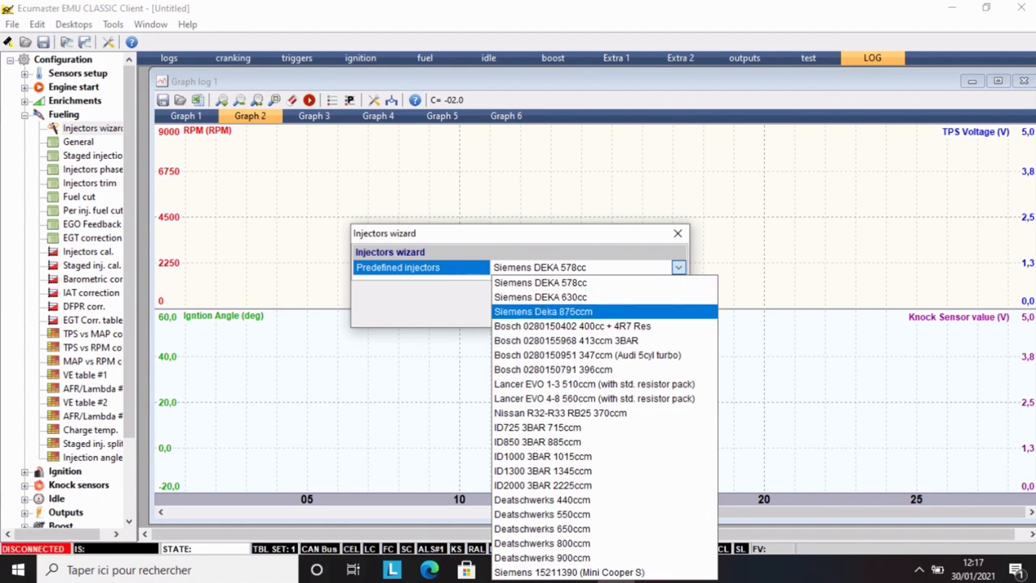
{"action": "key", "text": "Down"}
{"action": "key", "text": "Down"}
{"action": "key", "text": "Down"}
{"action": "key", "text": "Down"}
{"action": "key", "text": "Down"}
{"action": "key", "text": "Down"}
{"action": "key", "text": "Down"}
{"action": "key", "text": "Down"}
{"action": "key", "text": "Down"}
{"action": "key", "text": "Down"}
{"action": "key", "text": "Down"}
{"action": "key", "text": "Down"}
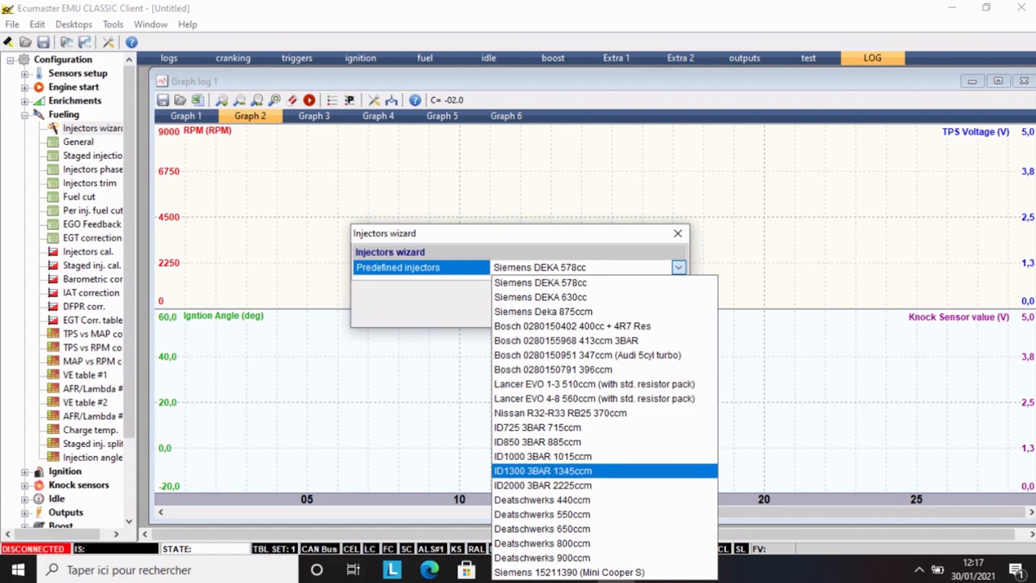
{"action": "key", "text": "Up"}
{"action": "key", "text": "Up"}
{"action": "key", "text": "Up"}
{"action": "key", "text": "Up"}
{"action": "key", "text": "Up"}
{"action": "key", "text": "Up"}
{"action": "key", "text": "Up"}
{"action": "key", "text": "Up"}
{"action": "key", "text": "Up"}
{"action": "key", "text": "Up"}
{"action": "key", "text": "Up"}
{"action": "key", "text": "Up"}
{"action": "key", "text": "Up"}
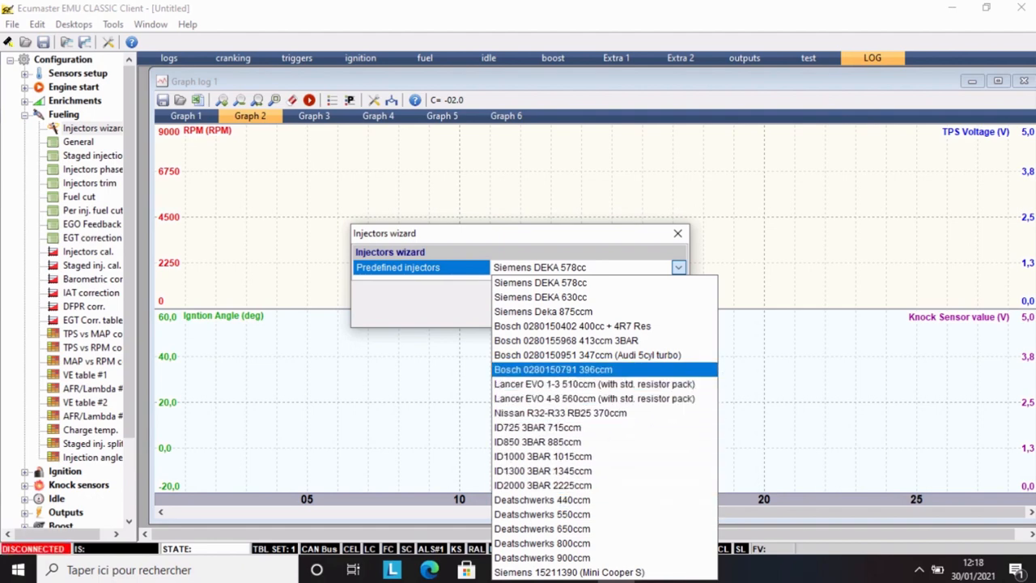
Choose the Siemens Deka 875ccm predefined injectors and confirm the Injectors wizard.
{"action": "key", "text": "Up"}
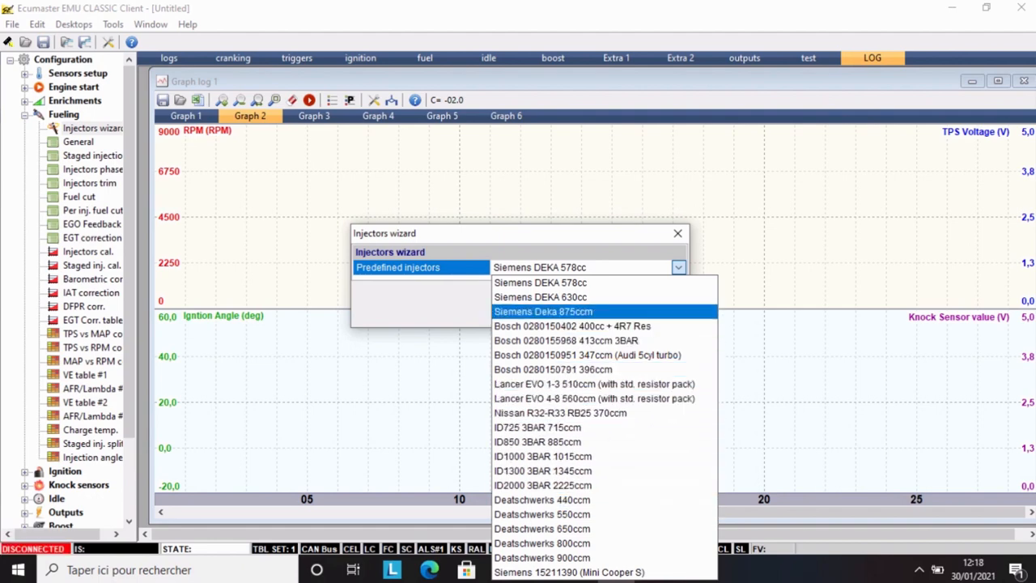
{"action": "key", "text": "Return"}
{"action": "left_click", "coordinate": [567, 304]}
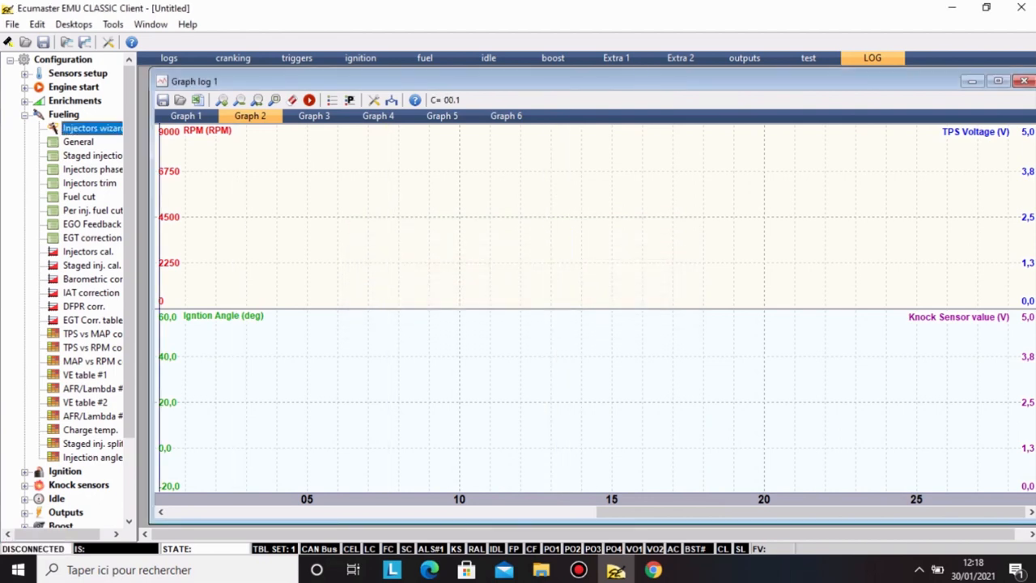
Set the injectors size to 630 cc/min in the Fueling General parameters and close them.
{"action": "double_click", "coordinate": [78, 142]}
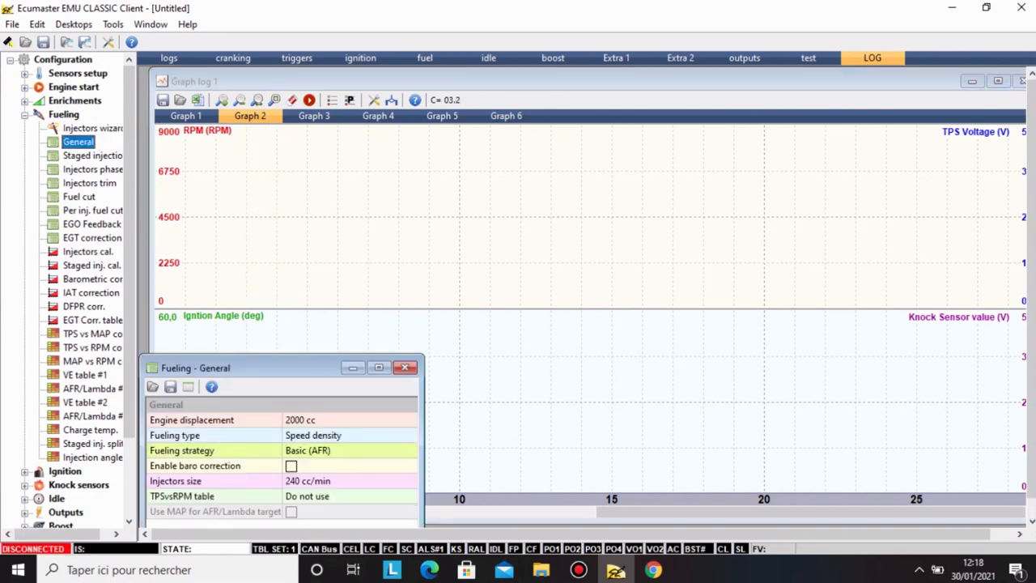
{"action": "left_click_drag", "start_coordinate": [243, 367], "coordinate": [334, 220]}
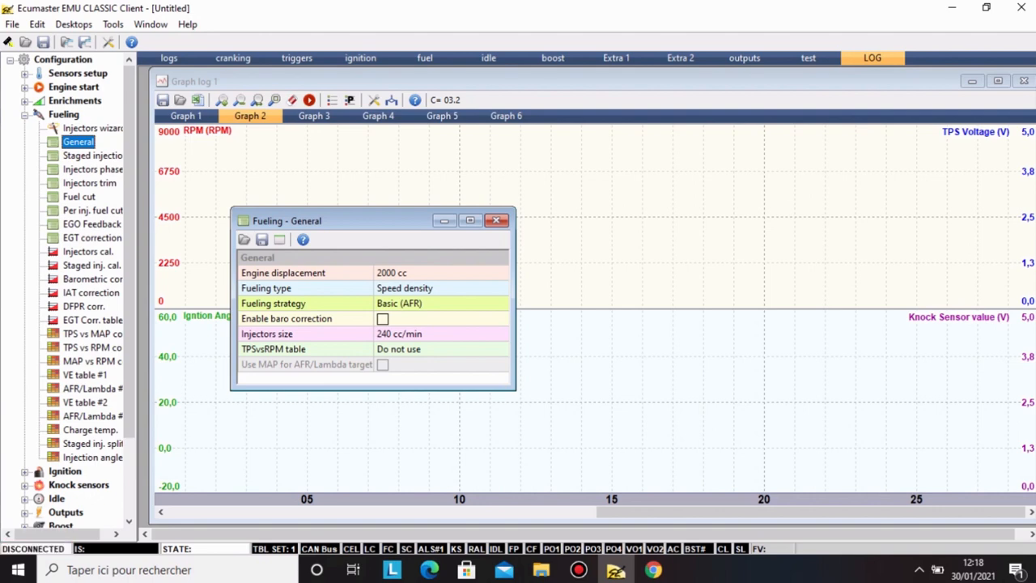
{"action": "left_click", "coordinate": [404, 334]}
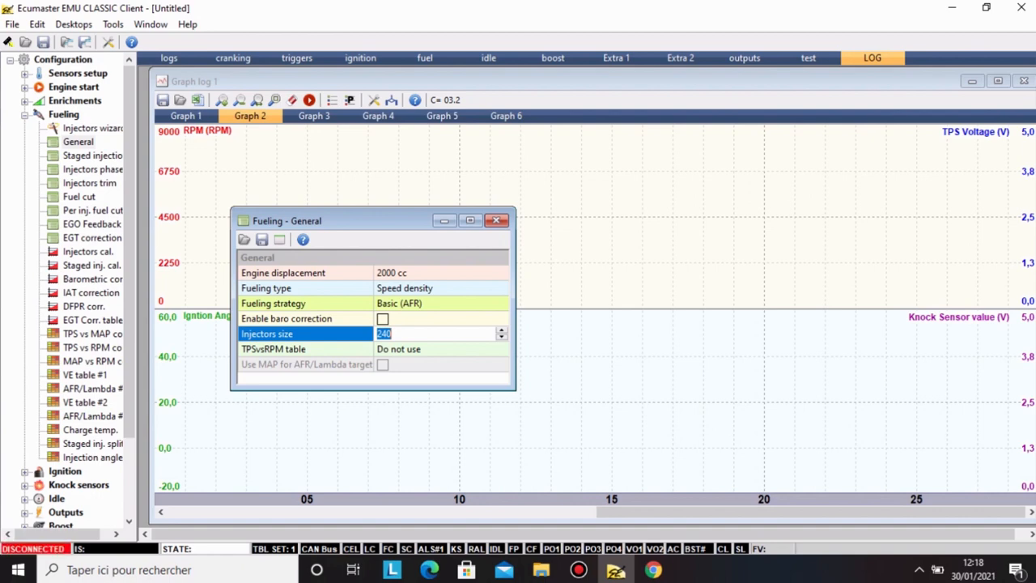
{"action": "type", "text": "630"}
{"action": "left_click", "coordinate": [286, 318]}
{"action": "left_click", "coordinate": [287, 334]}
{"action": "left_click", "coordinate": [433, 348]}
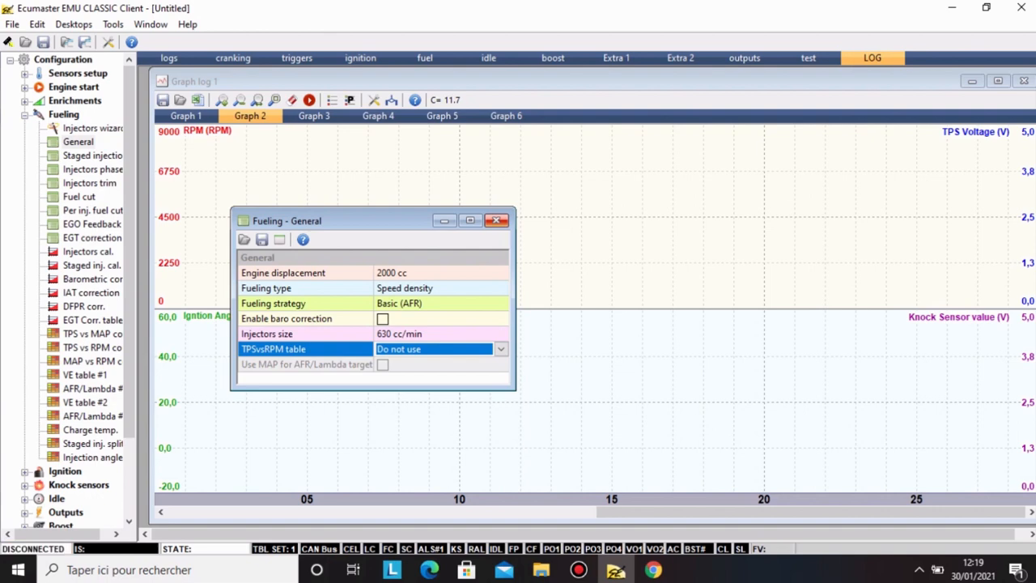
{"action": "left_click", "coordinate": [496, 220]}
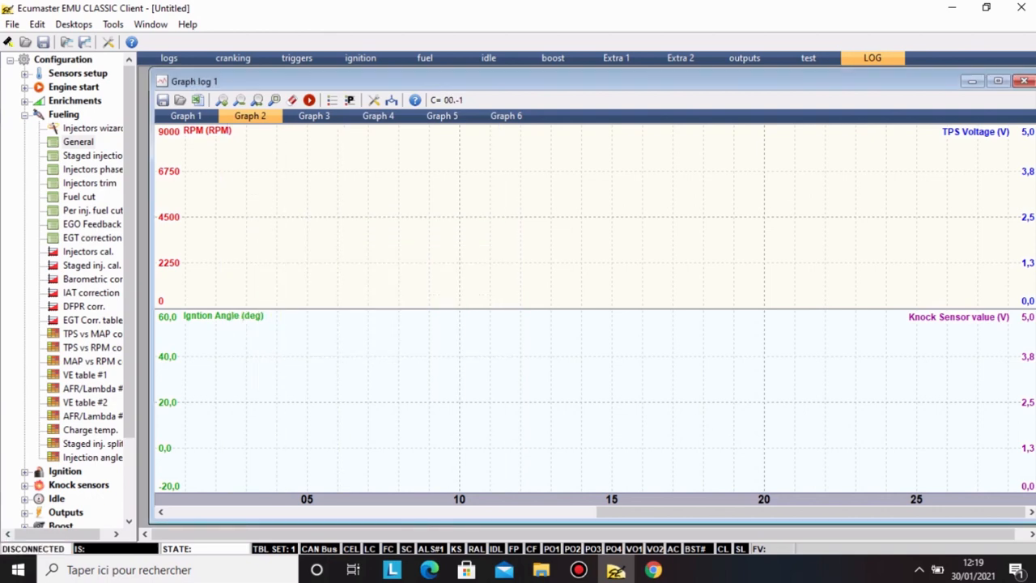
View the Fueling Staged injection parameters and close them.
{"action": "double_click", "coordinate": [92, 155]}
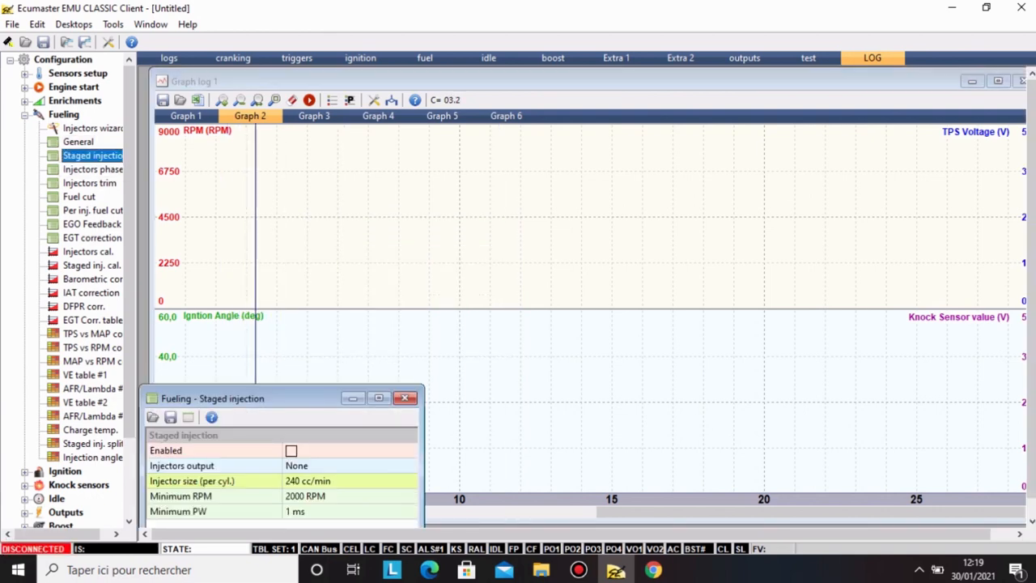
{"action": "left_click_drag", "start_coordinate": [243, 398], "coordinate": [269, 356]}
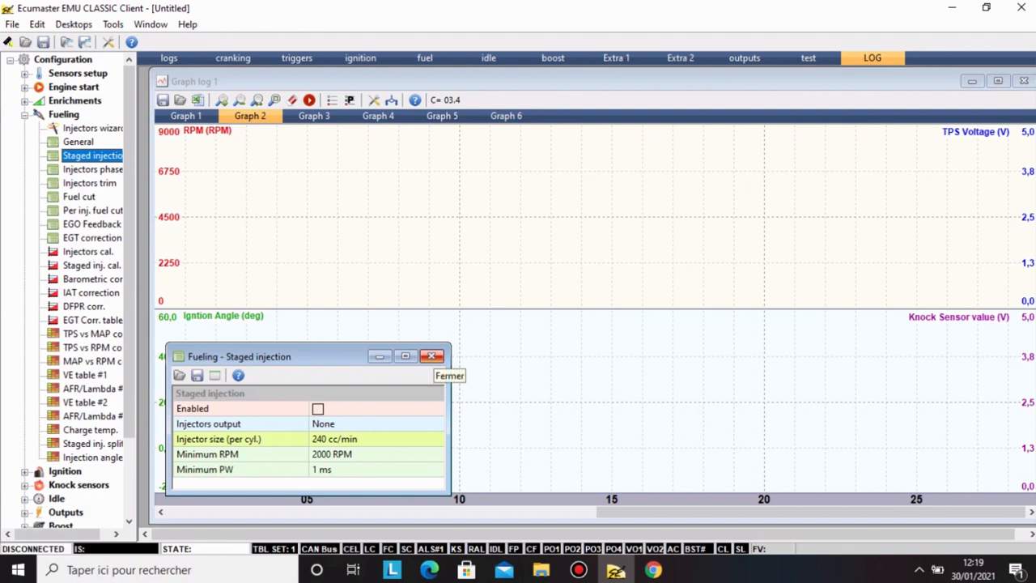
{"action": "left_click", "coordinate": [432, 356]}
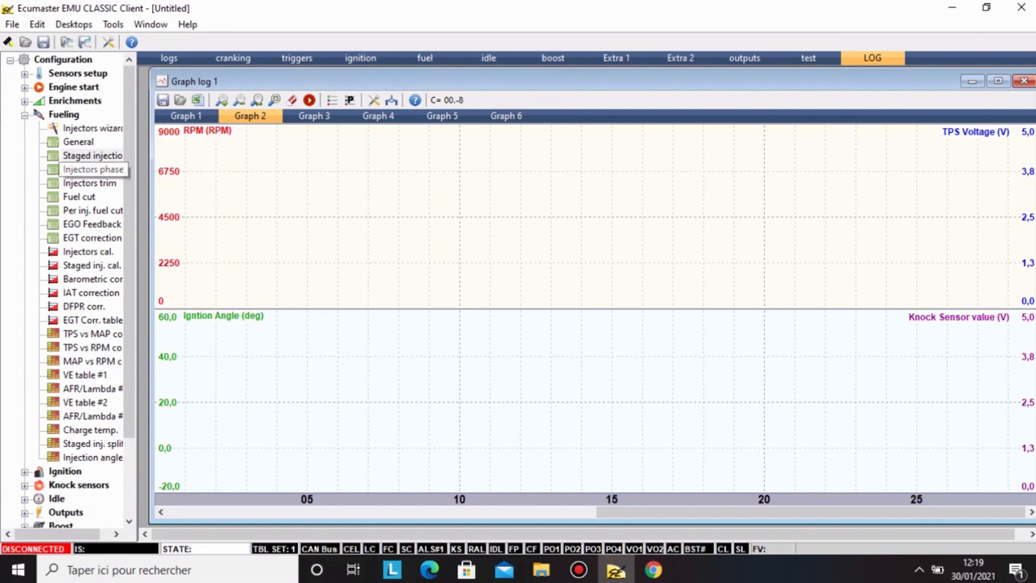
Open the Injectors phase parameters and set Injector 1 Phase to Ignition event 1.
{"action": "double_click", "coordinate": [93, 169]}
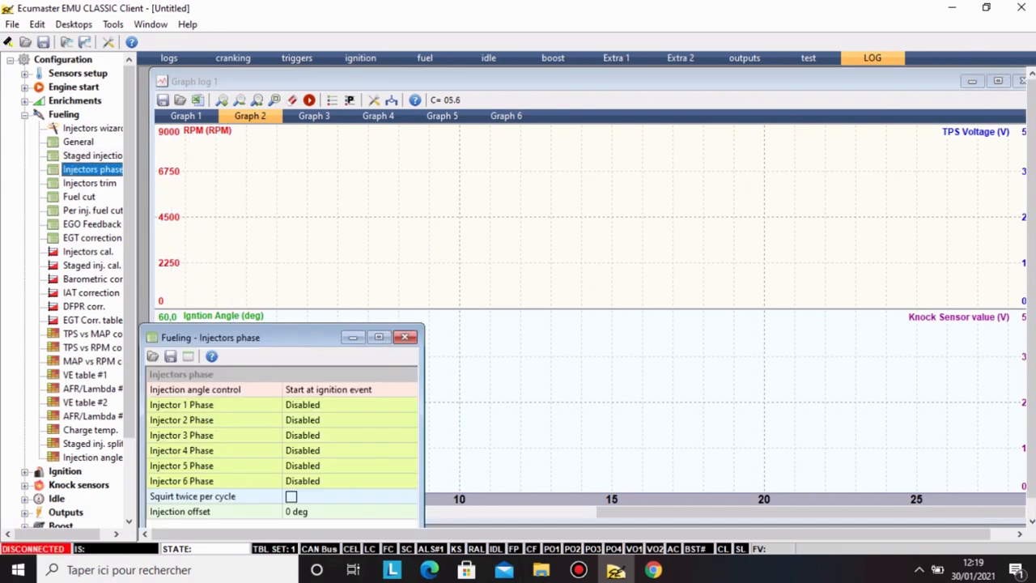
{"action": "left_click_drag", "start_coordinate": [279, 338], "coordinate": [317, 262]}
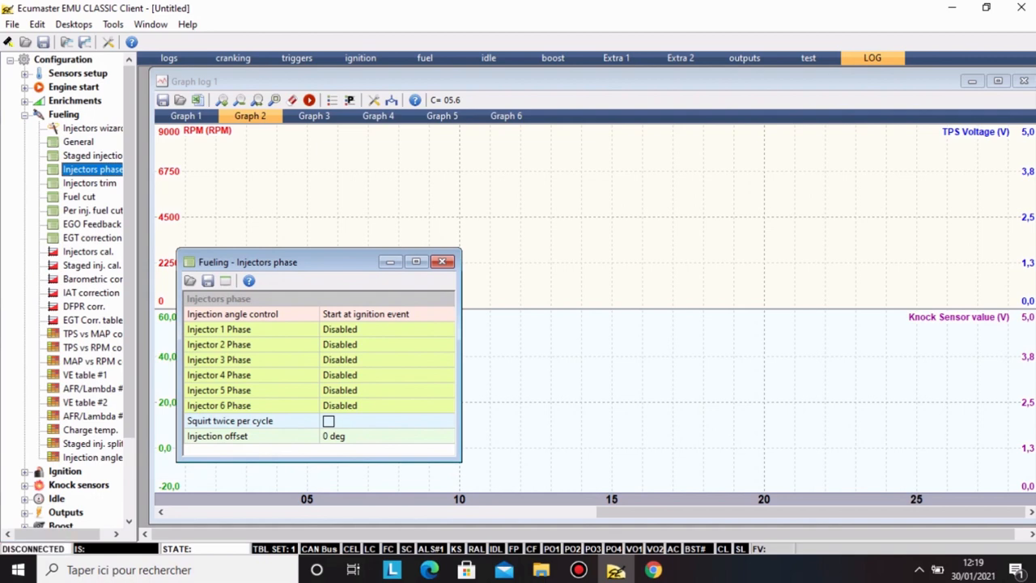
{"action": "left_click", "coordinate": [446, 329]}
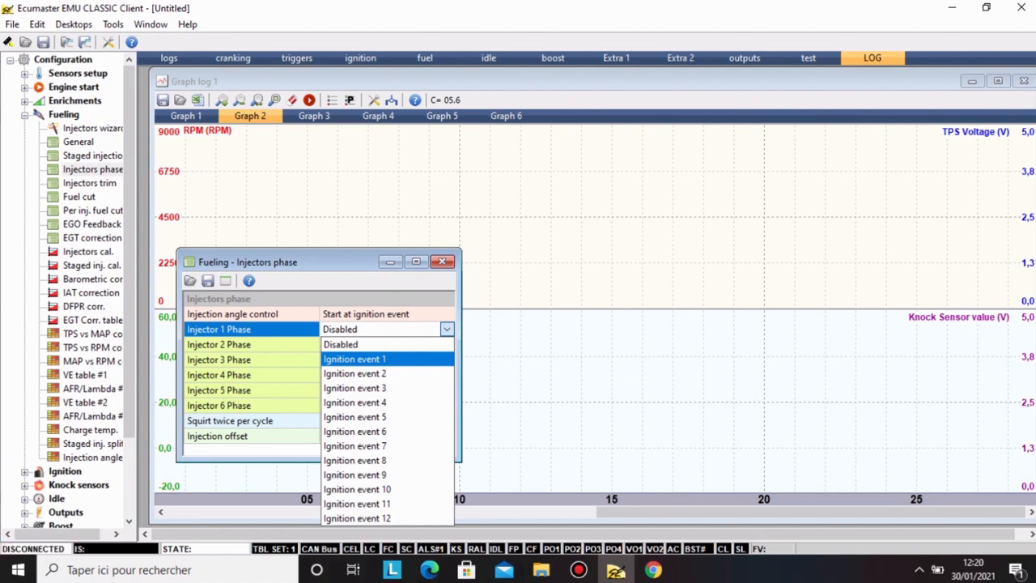
{"action": "key", "text": "Return"}
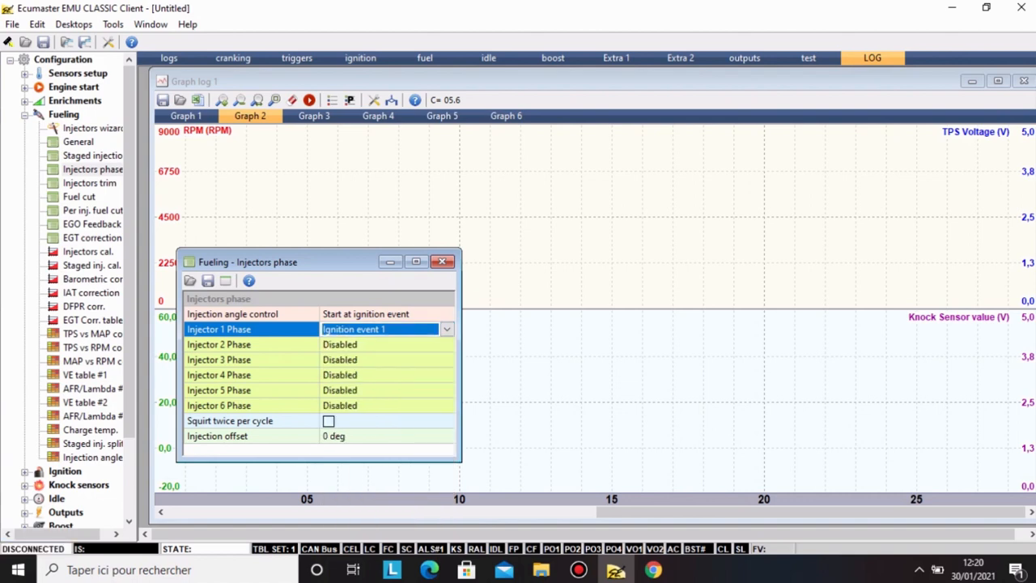
Set Injector 2 Phase to Ignition event 2 and close the Injectors phase parameters.
{"action": "key", "text": "Down"}
{"action": "key", "text": "alt+Down"}
{"action": "key", "text": "Down"}
{"action": "key", "text": "Down"}
{"action": "key", "text": "Return"}
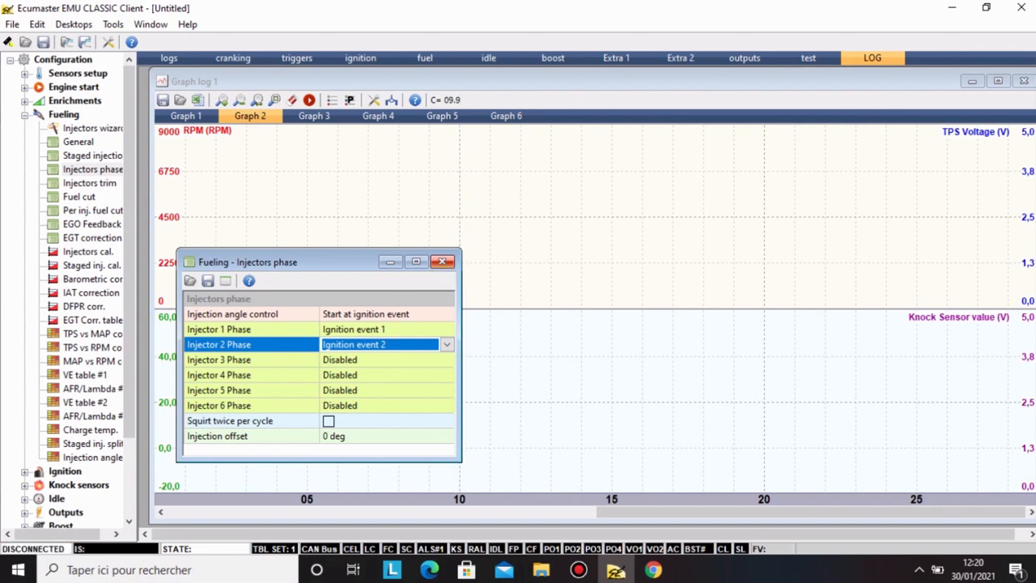
{"action": "left_click", "coordinate": [442, 262]}
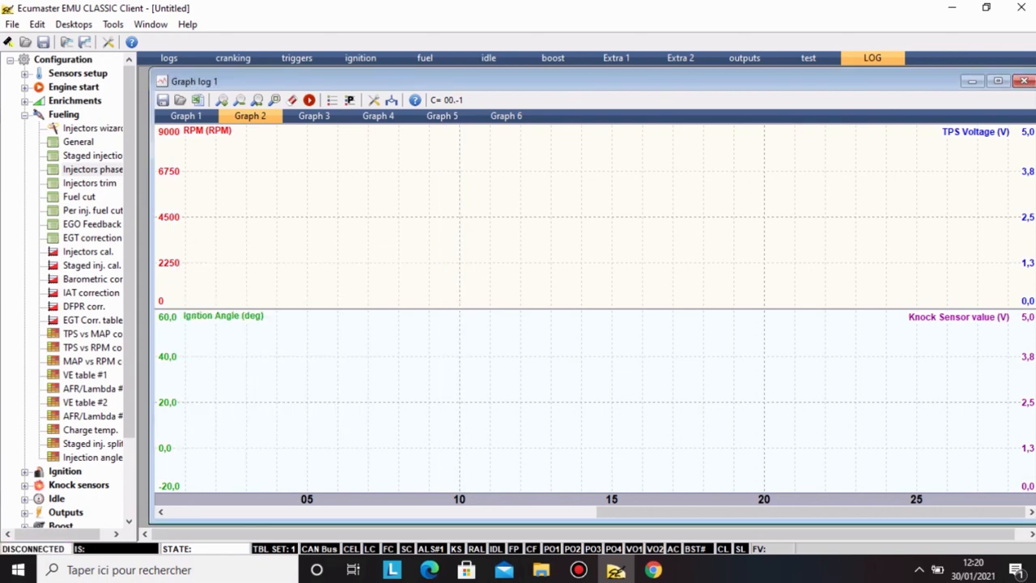
View the Injectors trim parameters and read their help page, closing both windows.
{"action": "double_click", "coordinate": [89, 183]}
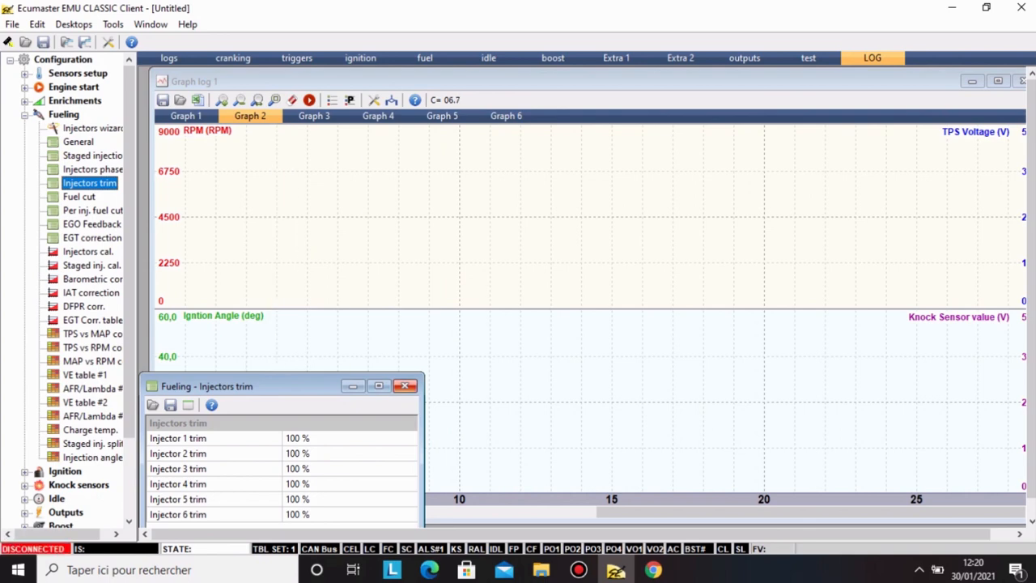
{"action": "left_click", "coordinate": [211, 405]}
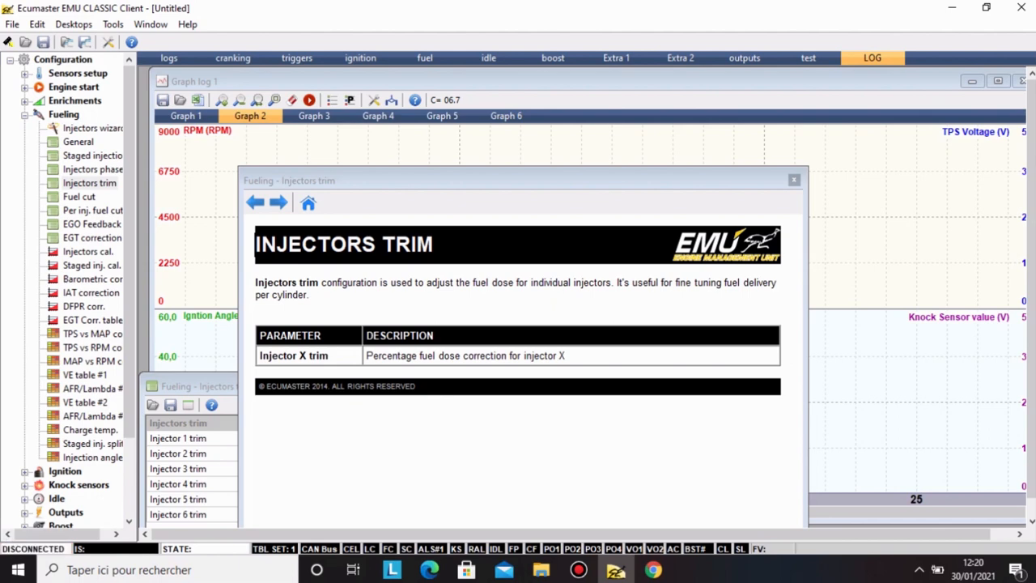
{"action": "left_click", "coordinate": [794, 179]}
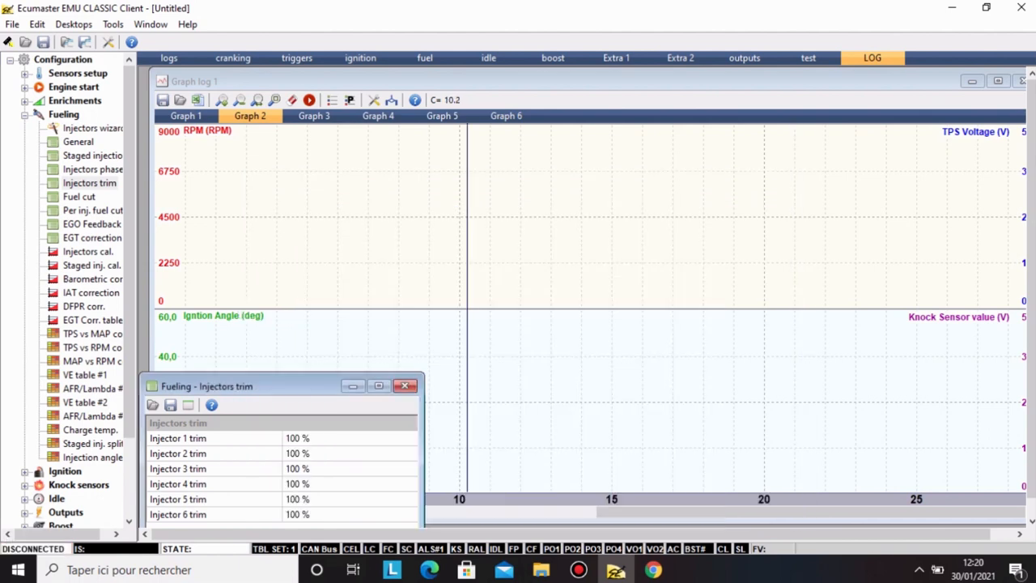
{"action": "left_click", "coordinate": [405, 385]}
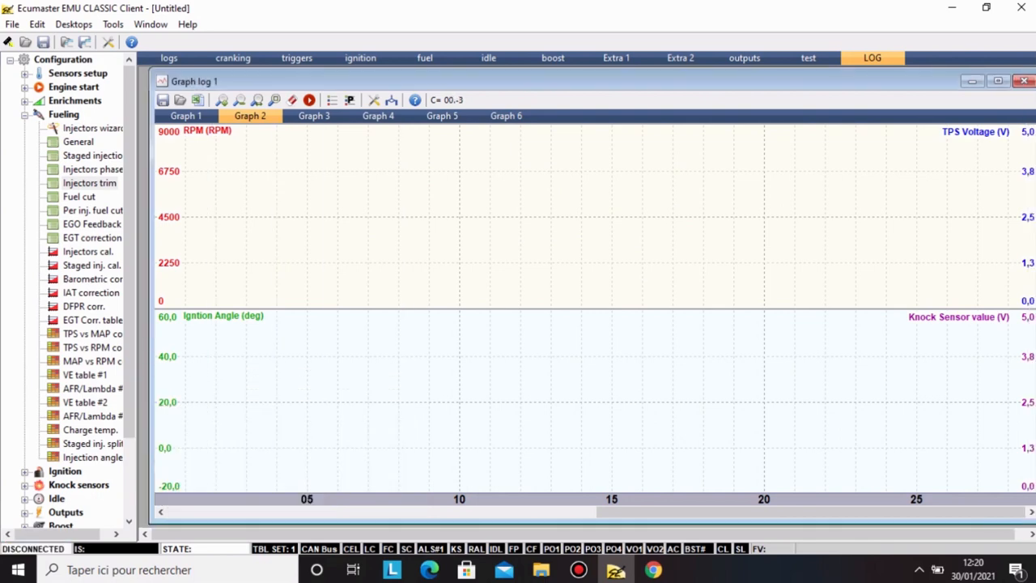
Review the Fuel cut parameters, including the RPM limit and pressure cut settings, and close them.
{"action": "double_click", "coordinate": [79, 196]}
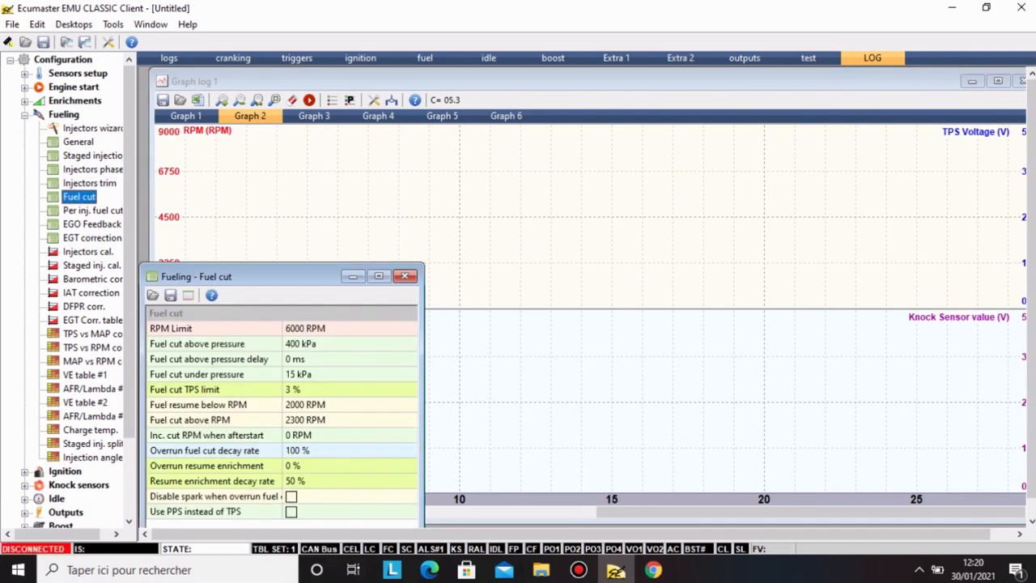
{"action": "left_click_drag", "start_coordinate": [259, 277], "coordinate": [330, 191]}
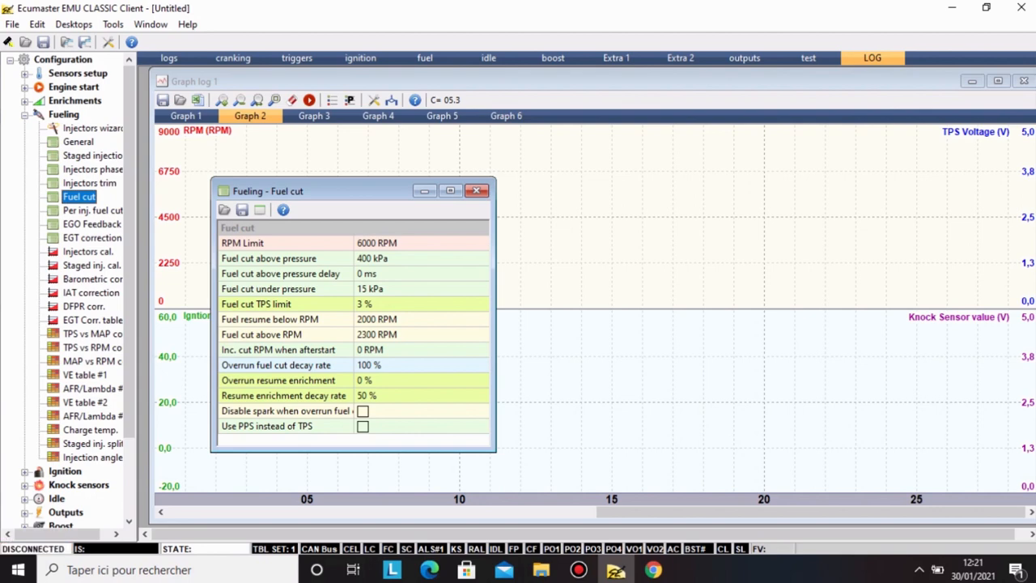
{"action": "left_click", "coordinate": [476, 190]}
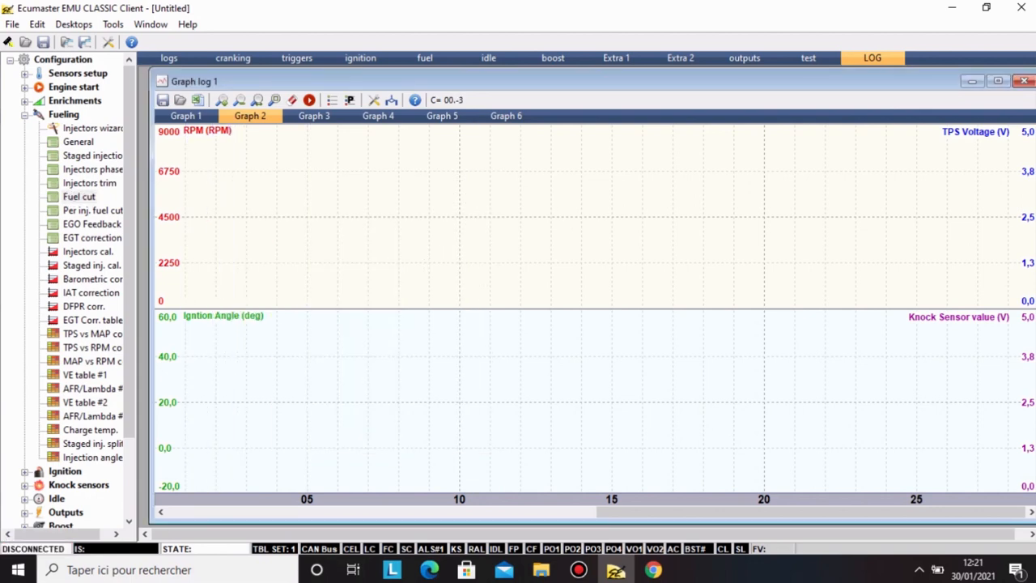
View the Per inj. fuel cut parameters and close them, and enable EGO feedback in the EGO Feedback parameters.
{"action": "left_click", "coordinate": [93, 211]}
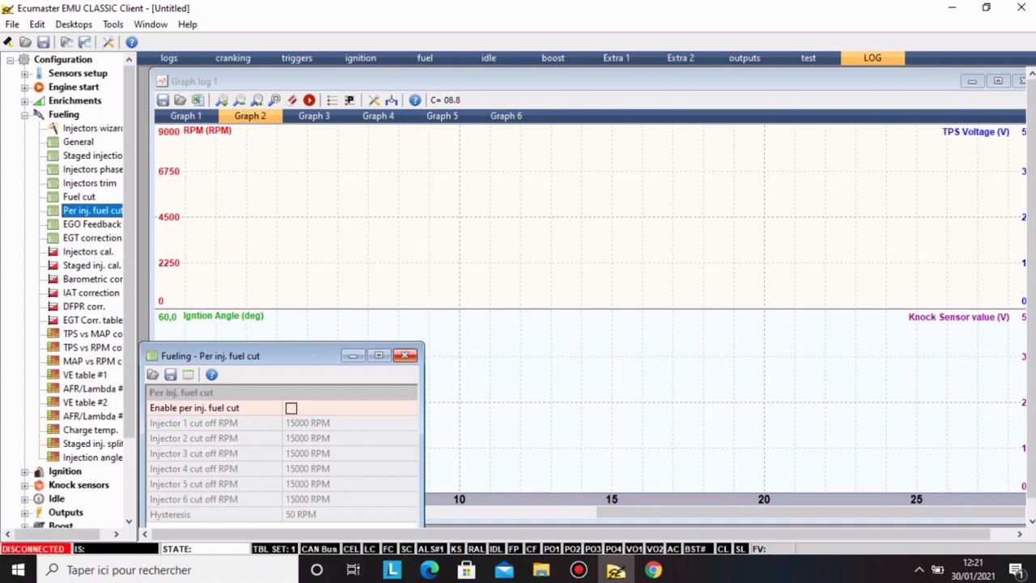
{"action": "left_click", "coordinate": [405, 355]}
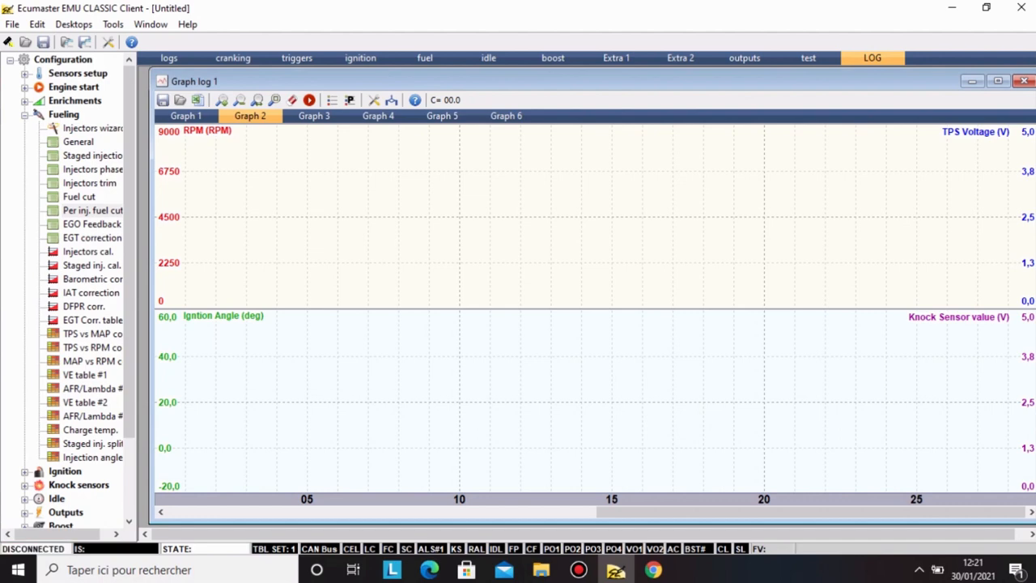
{"action": "left_click", "coordinate": [91, 224]}
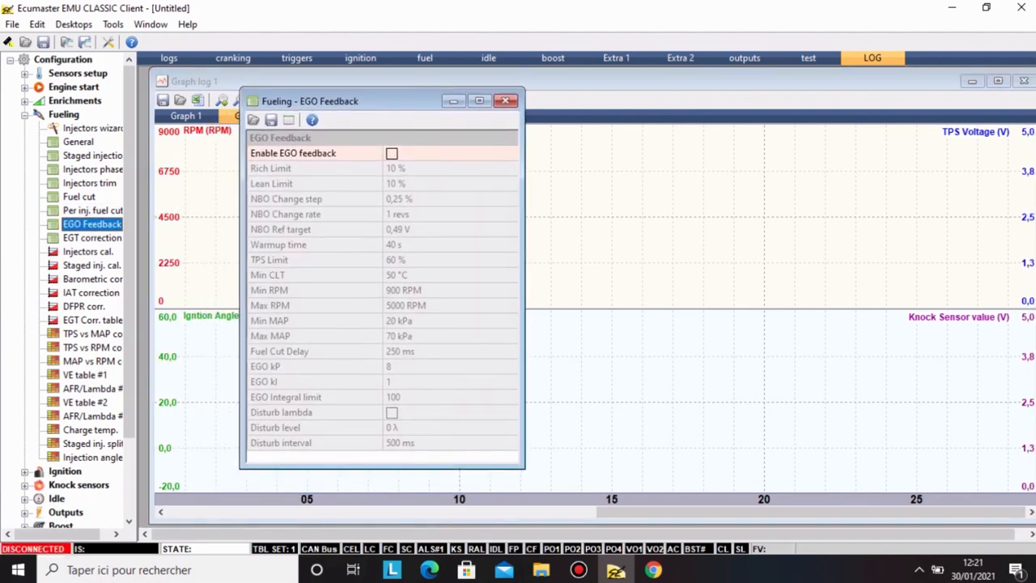
{"action": "left_click", "coordinate": [392, 153]}
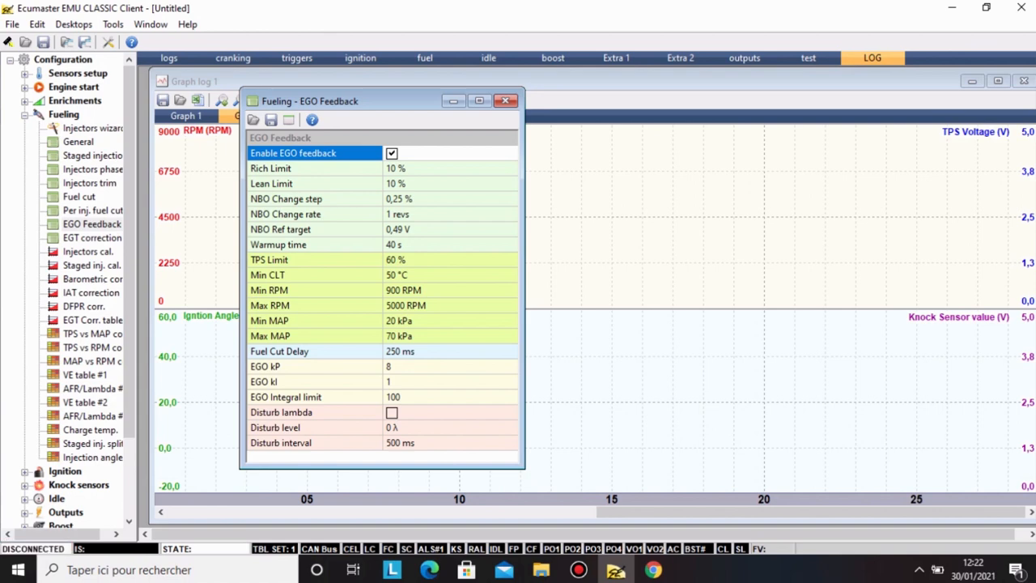
Review the EGO Feedback settings, including the rich and lean limits, NBO change step, warmup time, TPS limit, minimum CLT and RPM range, and close them.
{"action": "left_click", "coordinate": [396, 169]}
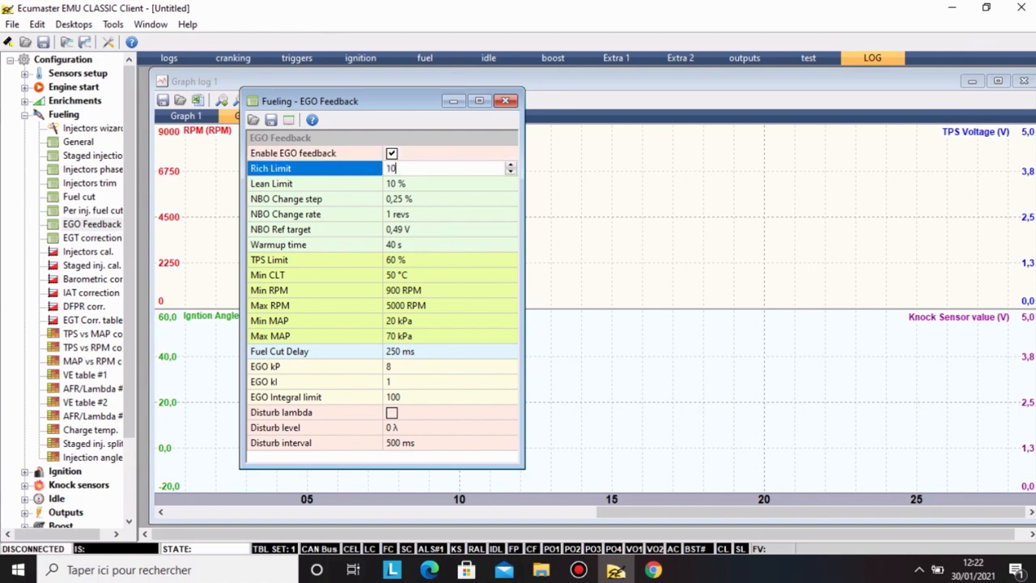
{"action": "left_click", "coordinate": [396, 184]}
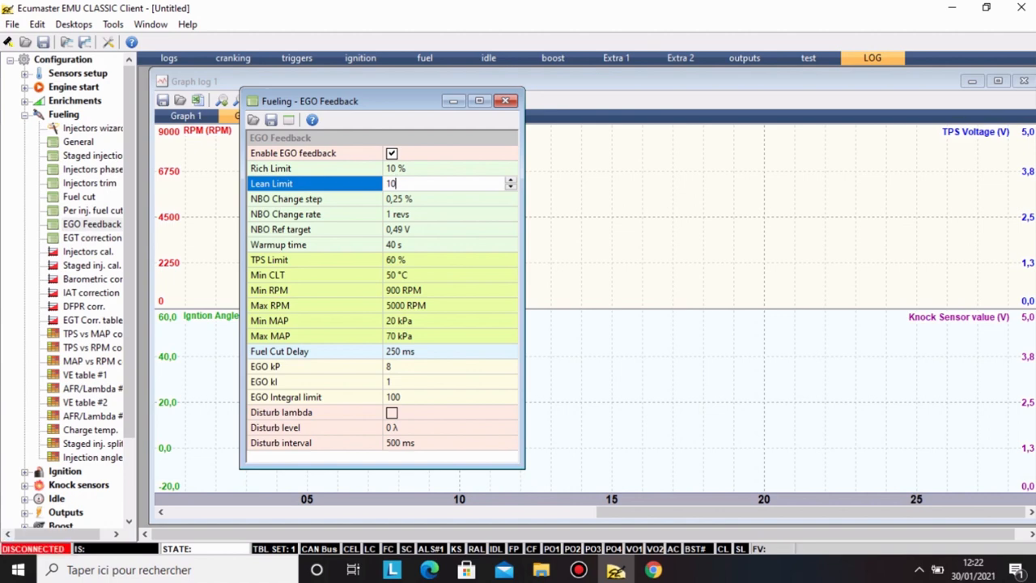
{"action": "left_click", "coordinate": [436, 198]}
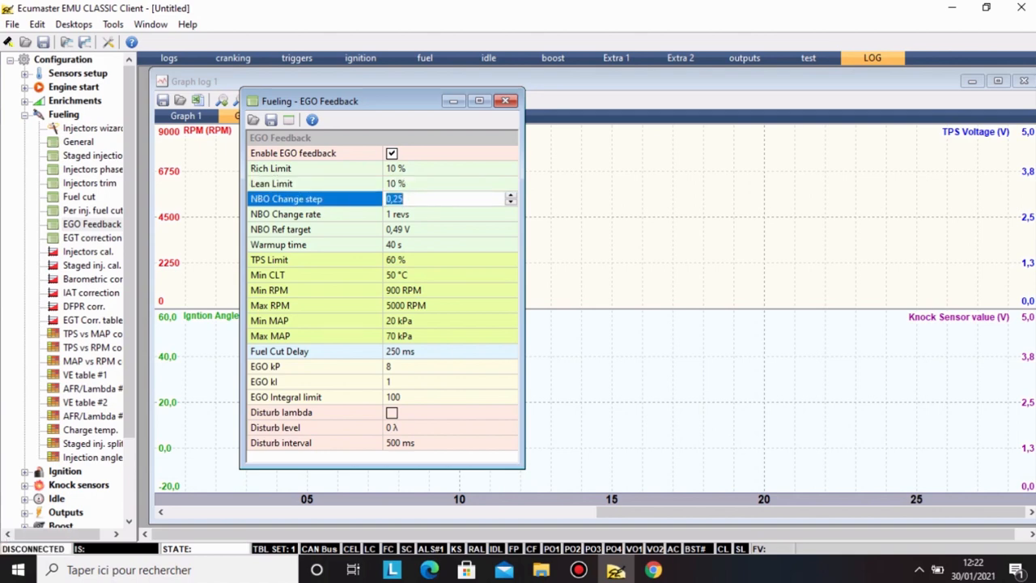
{"action": "left_click", "coordinate": [437, 244]}
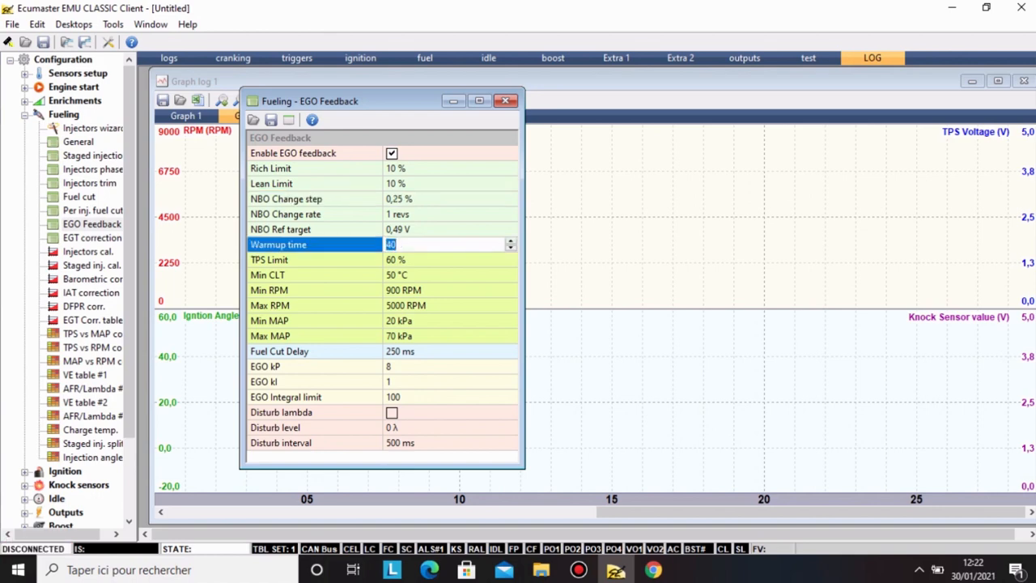
{"action": "left_click", "coordinate": [437, 260]}
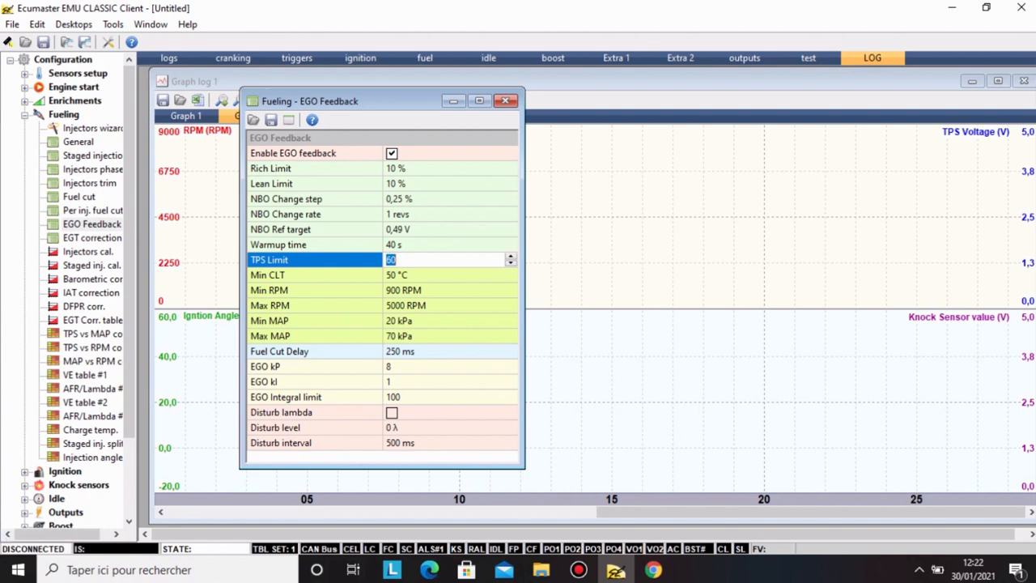
{"action": "left_click", "coordinate": [437, 275]}
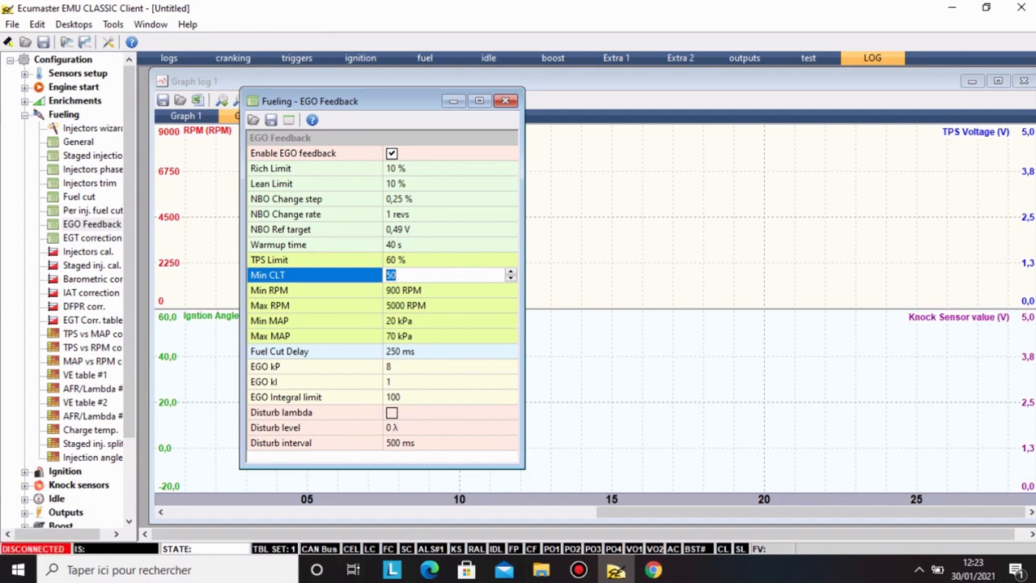
{"action": "left_click", "coordinate": [437, 289]}
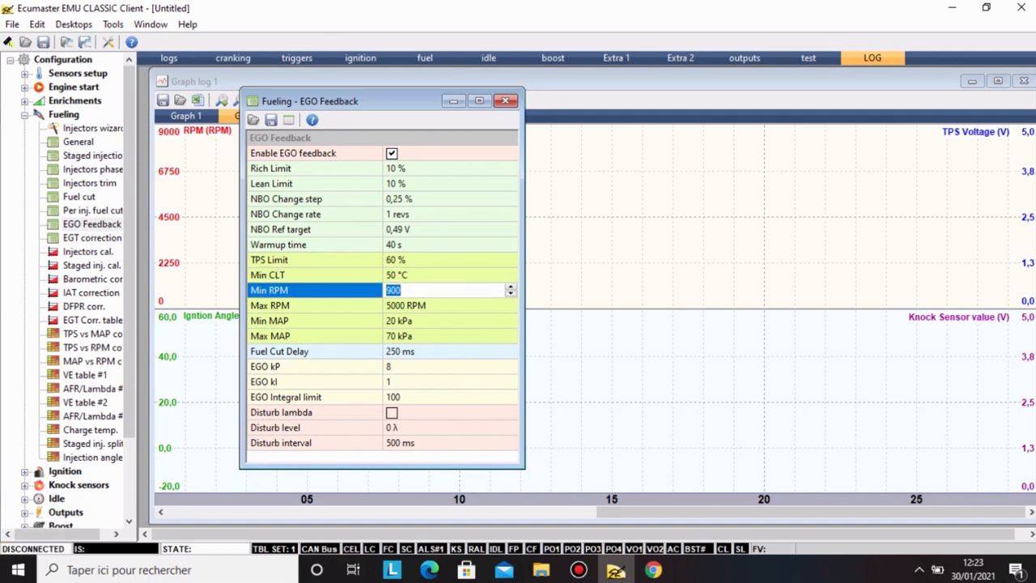
{"action": "left_click", "coordinate": [437, 305]}
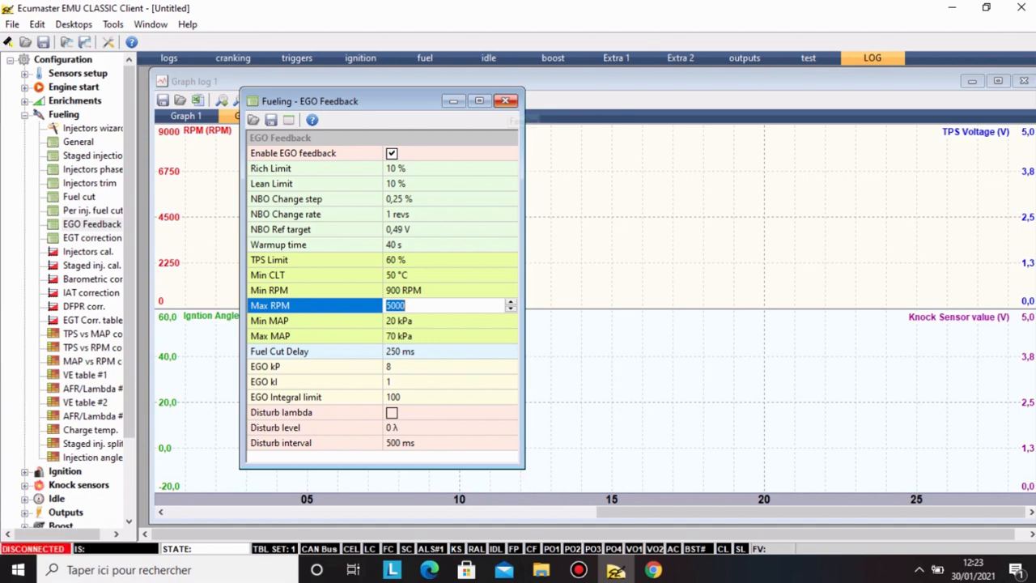
{"action": "left_click", "coordinate": [506, 101]}
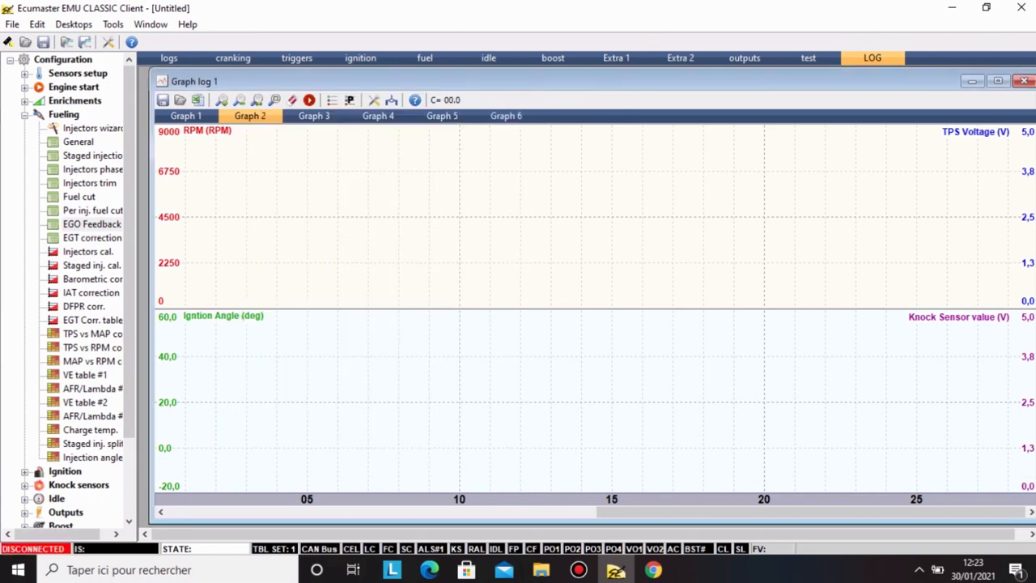
View the EGT correction parameters with the probe assigned to each injector, and close them.
{"action": "double_click", "coordinate": [92, 237]}
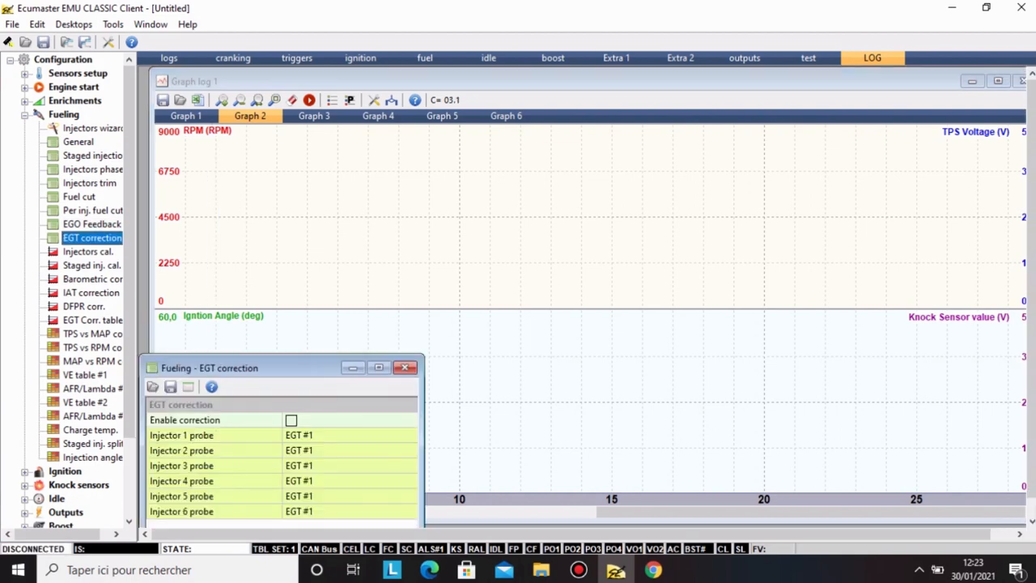
{"action": "left_click_drag", "start_coordinate": [279, 368], "coordinate": [384, 218]}
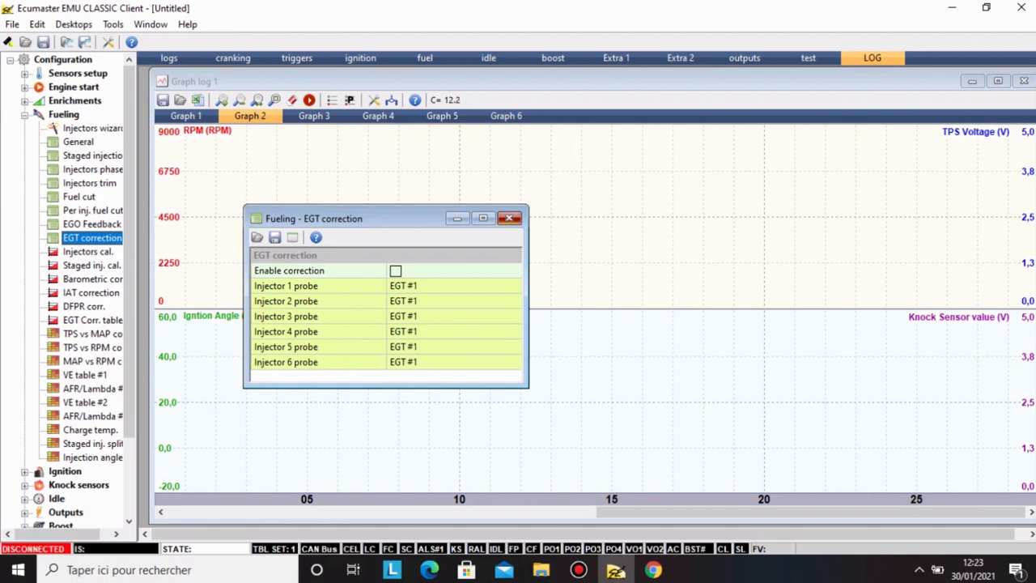
{"action": "left_click", "coordinate": [508, 218]}
Examine the Injectors cal. curve of injector offset against battery voltage, reopening it for a second look before closing it.
{"action": "scroll", "coordinate": [68, 292], "scroll_direction": "down", "scroll_amount": 2}
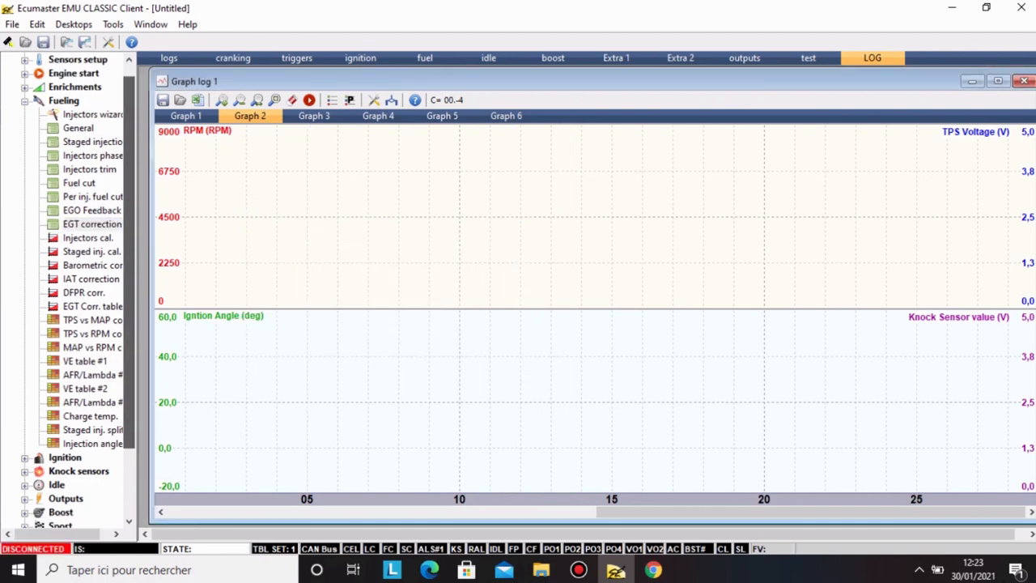
{"action": "left_click", "coordinate": [87, 223]}
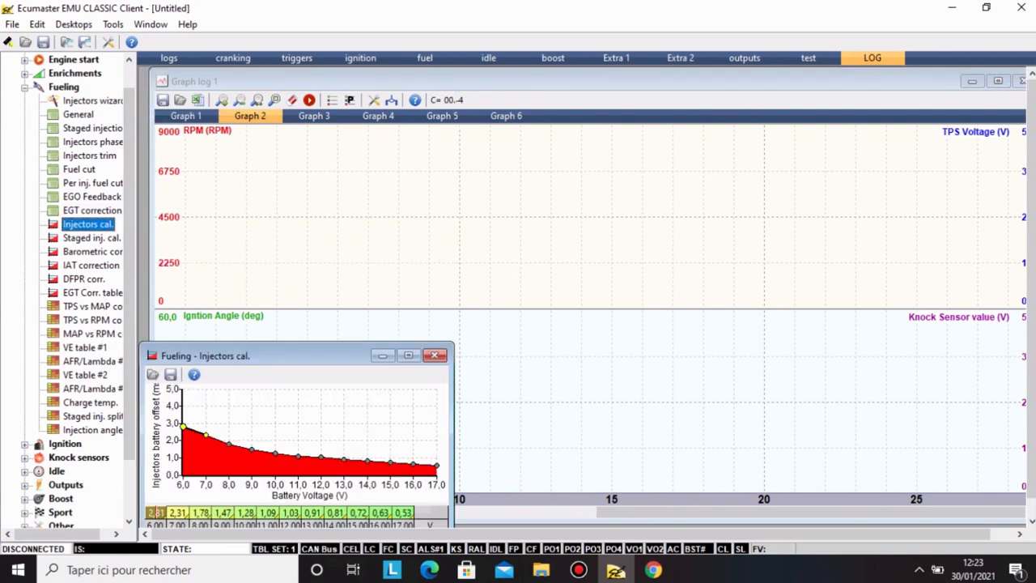
{"action": "left_click_drag", "start_coordinate": [364, 291], "coordinate": [382, 257]}
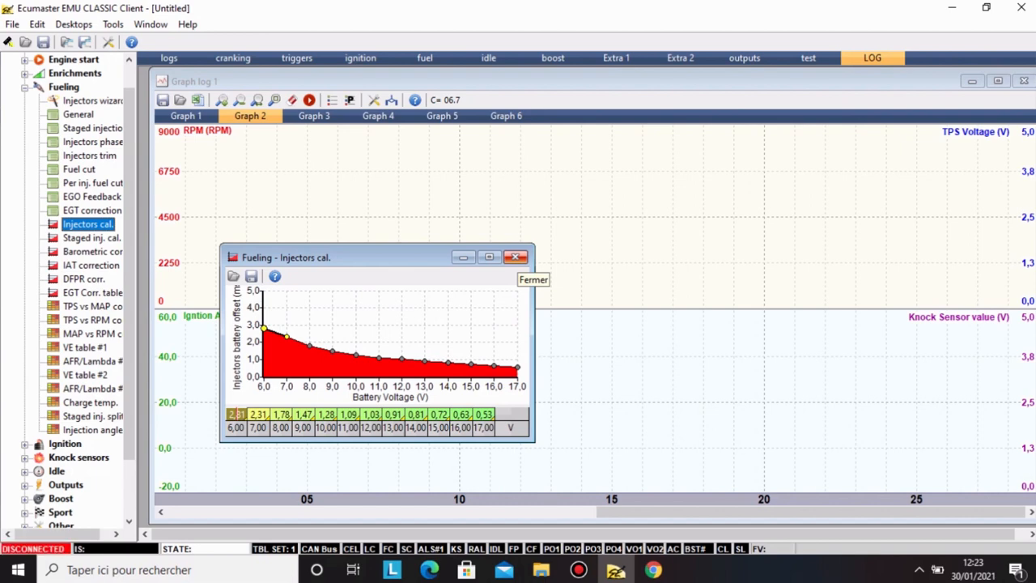
{"action": "left_click", "coordinate": [515, 257]}
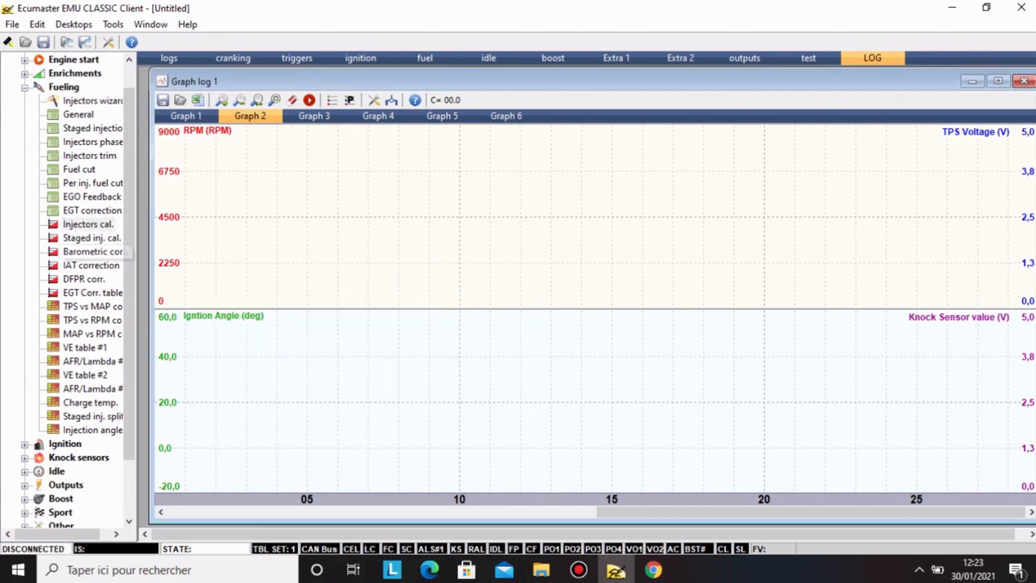
{"action": "double_click", "coordinate": [89, 224]}
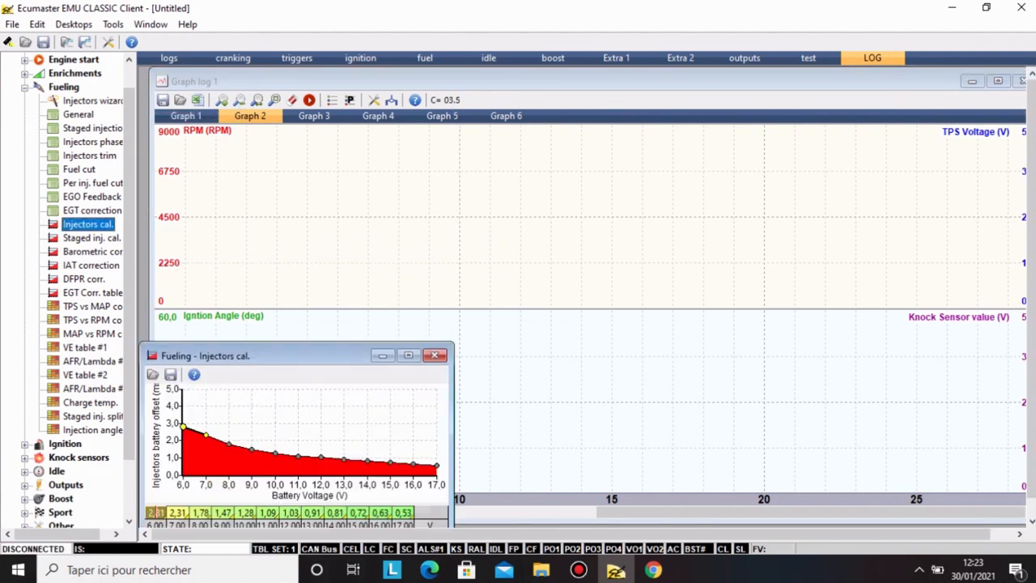
{"action": "left_click_drag", "start_coordinate": [283, 356], "coordinate": [348, 255]}
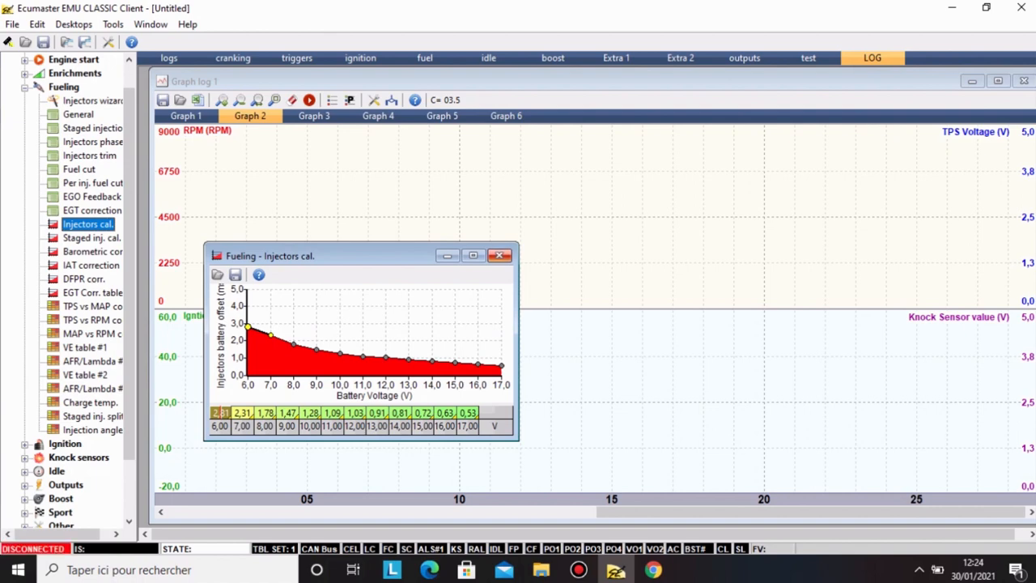
{"action": "left_click", "coordinate": [499, 255]}
View the Staged inj. cal. and Barometric corr. curves, closing each window.
{"action": "double_click", "coordinate": [91, 238]}
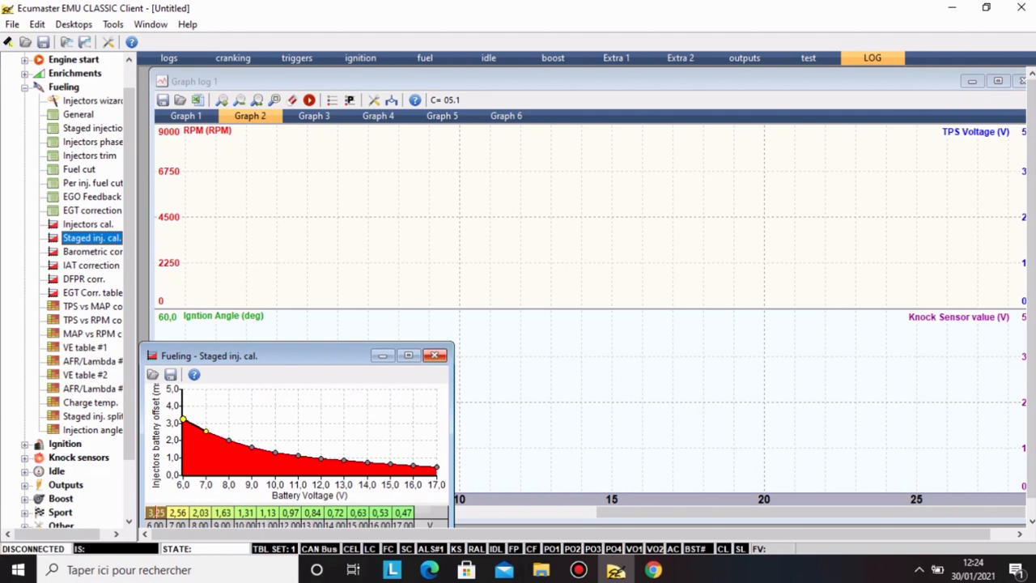
{"action": "left_click", "coordinate": [434, 355]}
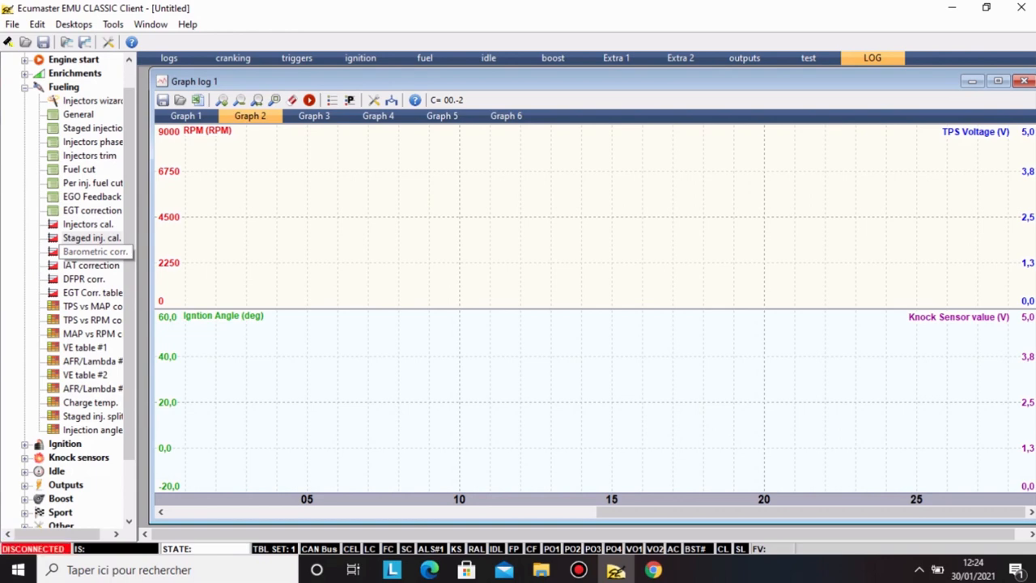
{"action": "double_click", "coordinate": [94, 252]}
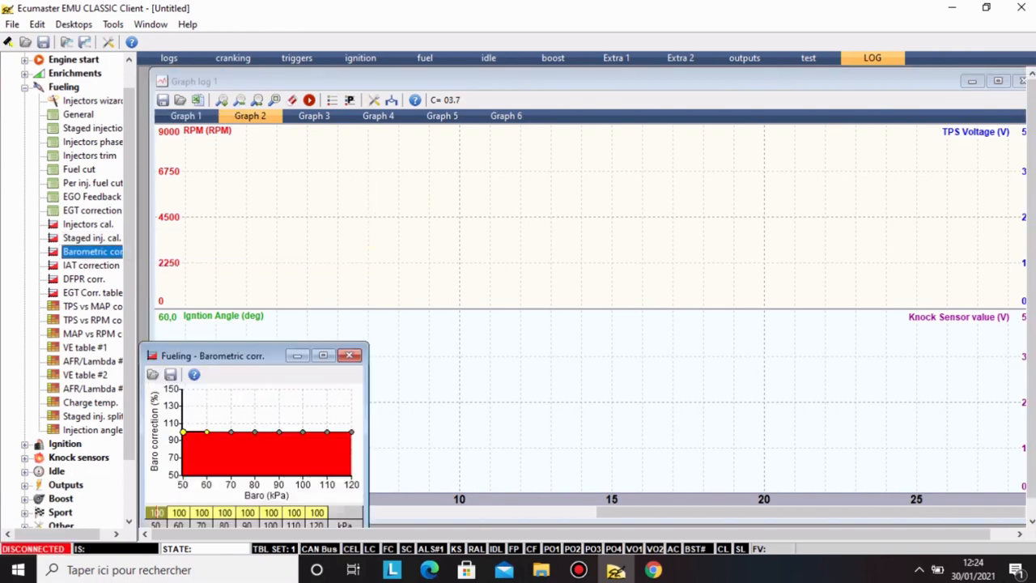
{"action": "left_click", "coordinate": [349, 355]}
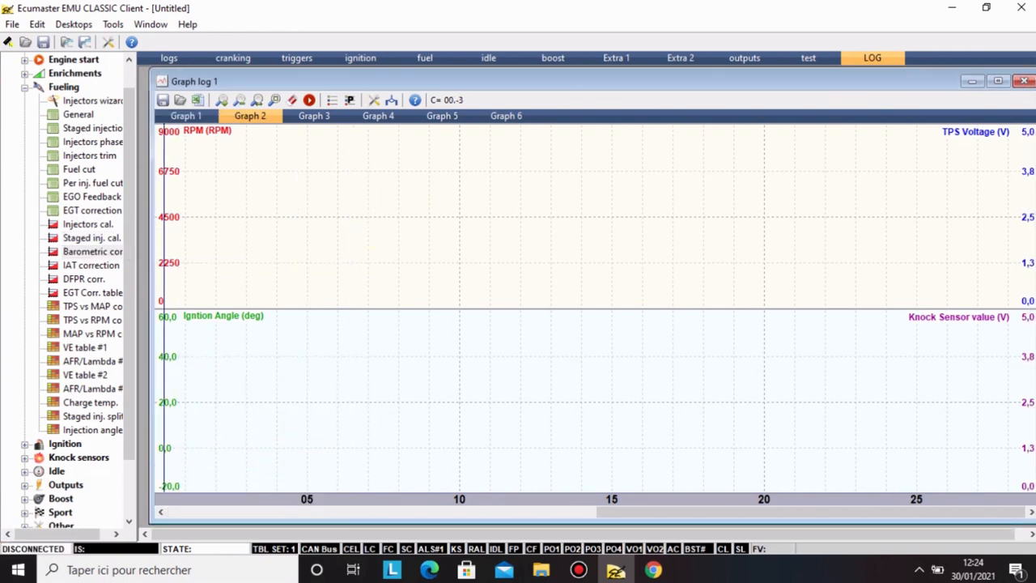
View the IAT correction and DFPR corr. curves, closing each window.
{"action": "double_click", "coordinate": [91, 265]}
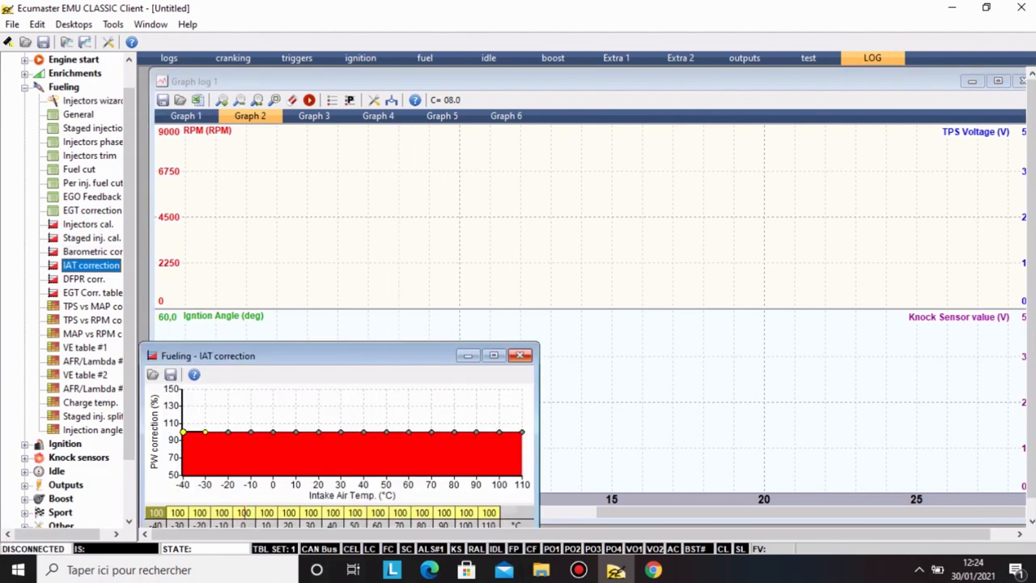
{"action": "left_click", "coordinate": [519, 355]}
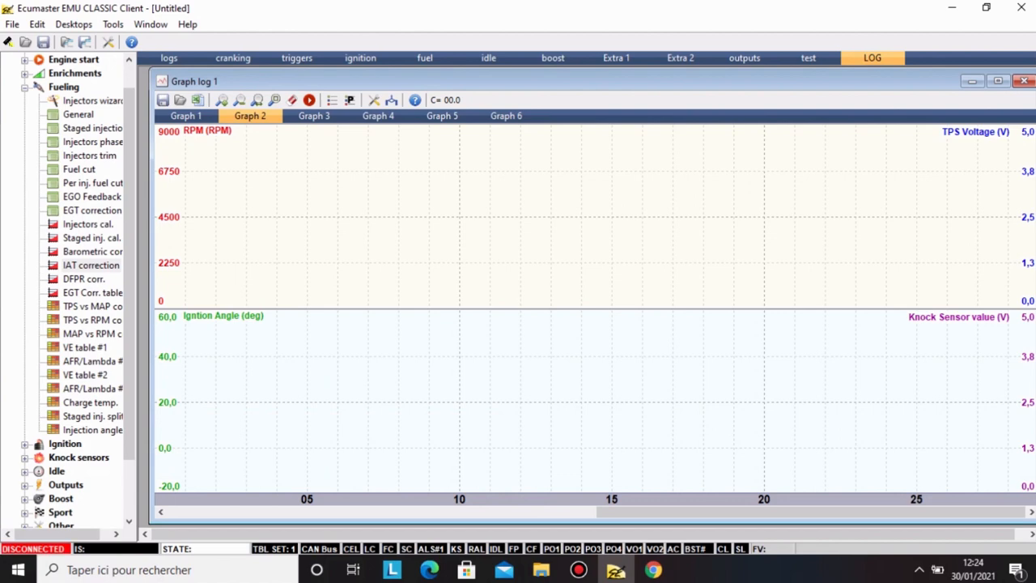
{"action": "double_click", "coordinate": [84, 279]}
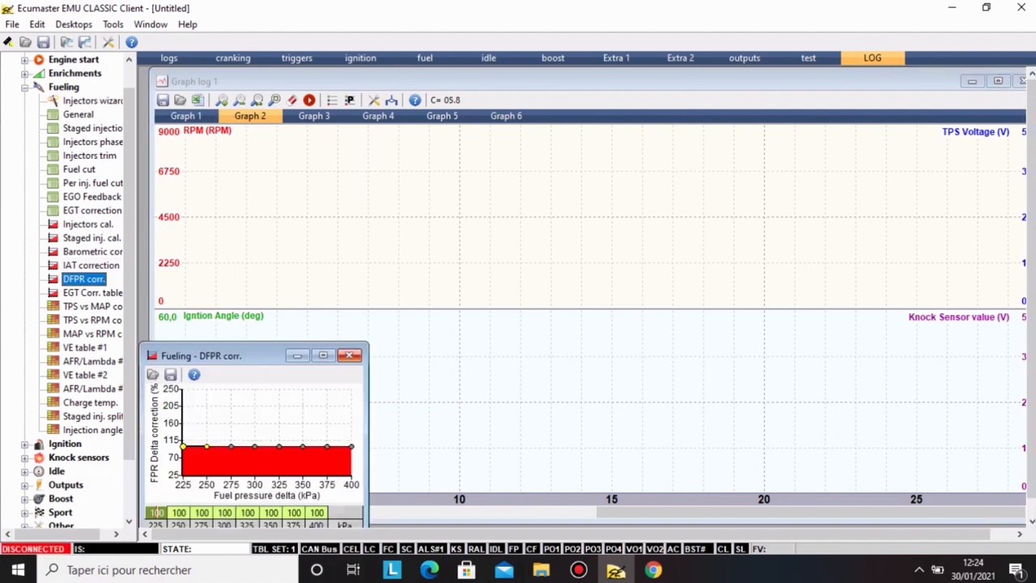
{"action": "left_click", "coordinate": [348, 355]}
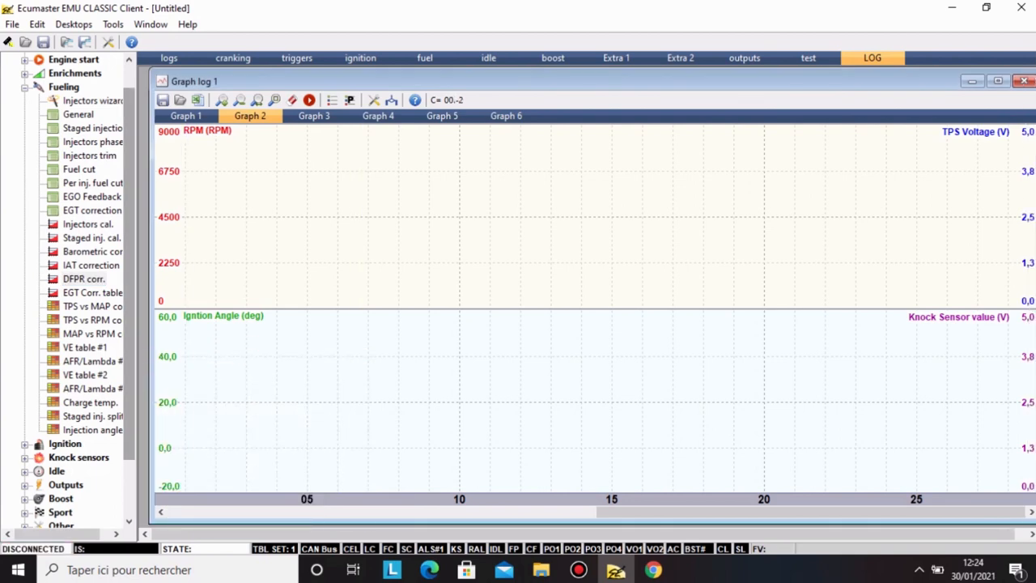
View the TPS vs MAP corr. table and VE table #1 with their 3D graphs, closing each window.
{"action": "scroll", "coordinate": [89, 267], "scroll_direction": "down", "scroll_amount": 1}
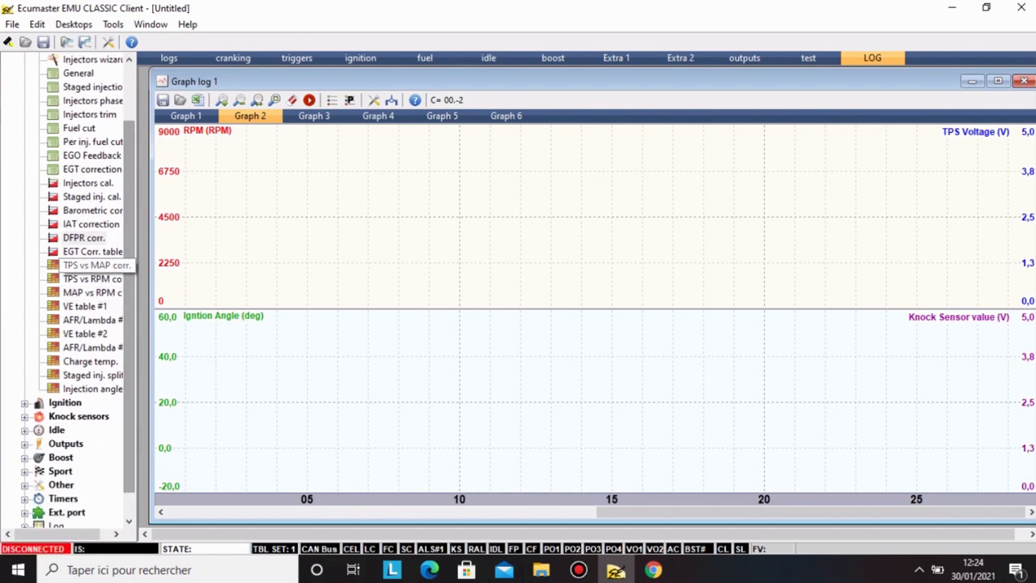
{"action": "double_click", "coordinate": [90, 265]}
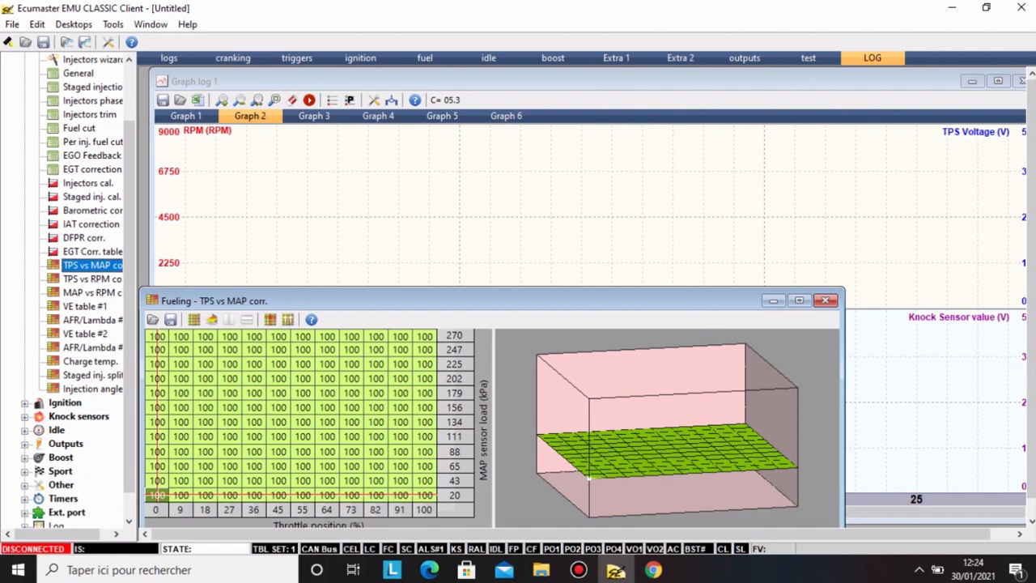
{"action": "left_click_drag", "start_coordinate": [323, 300], "coordinate": [371, 242]}
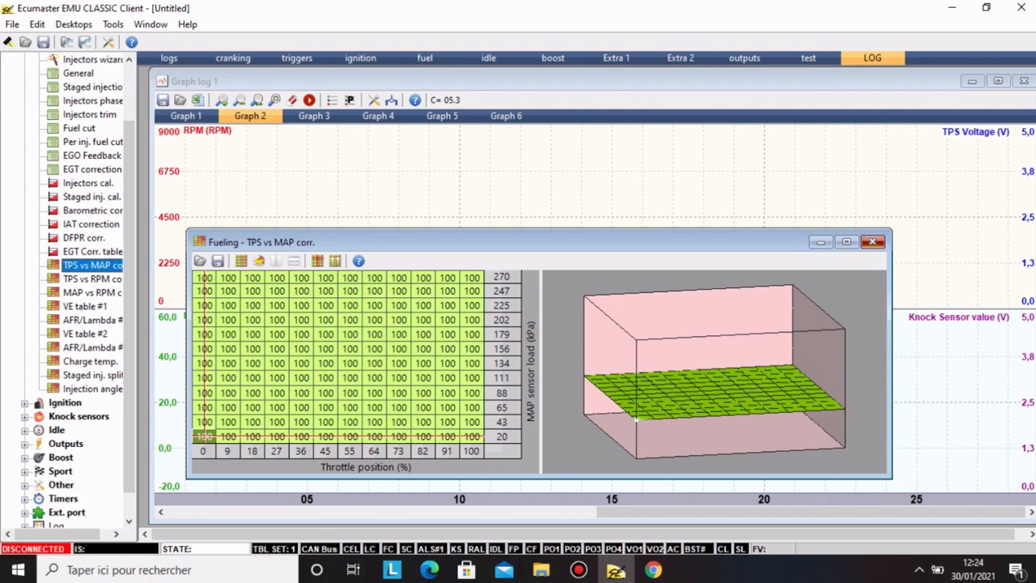
{"action": "left_click", "coordinate": [872, 241]}
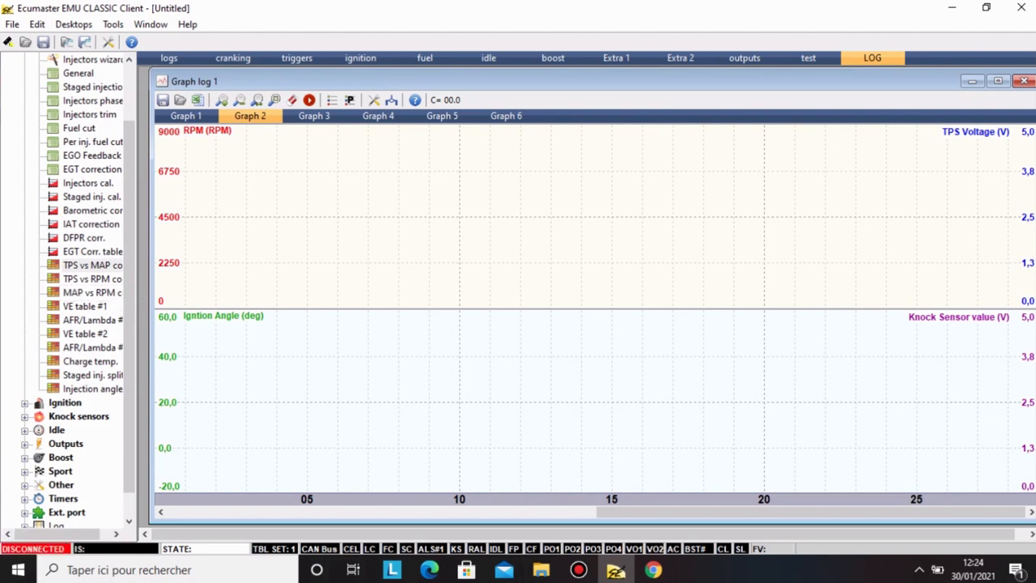
{"action": "double_click", "coordinate": [84, 306]}
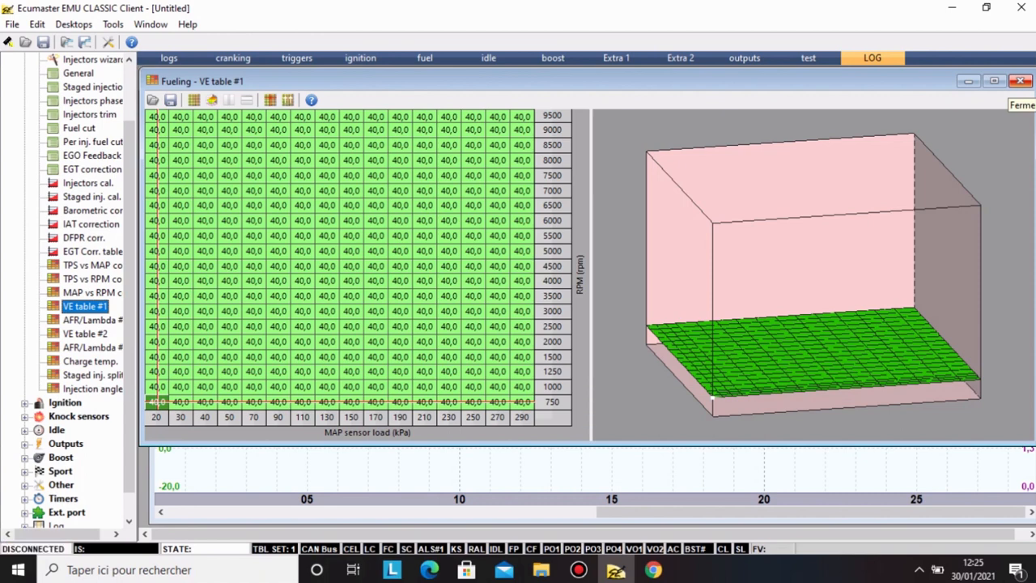
{"action": "left_click", "coordinate": [1020, 81]}
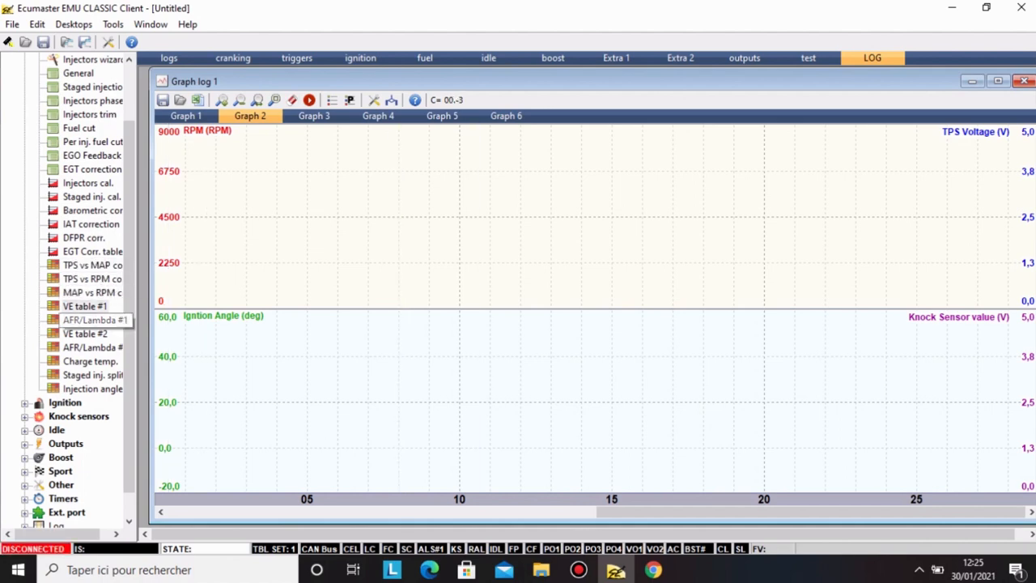
Open the AFR/Lambda #1 fueling table and set the cells of the 150 to 290 kPa columns to 13,7 across all RPM rows.
{"action": "double_click", "coordinate": [89, 320]}
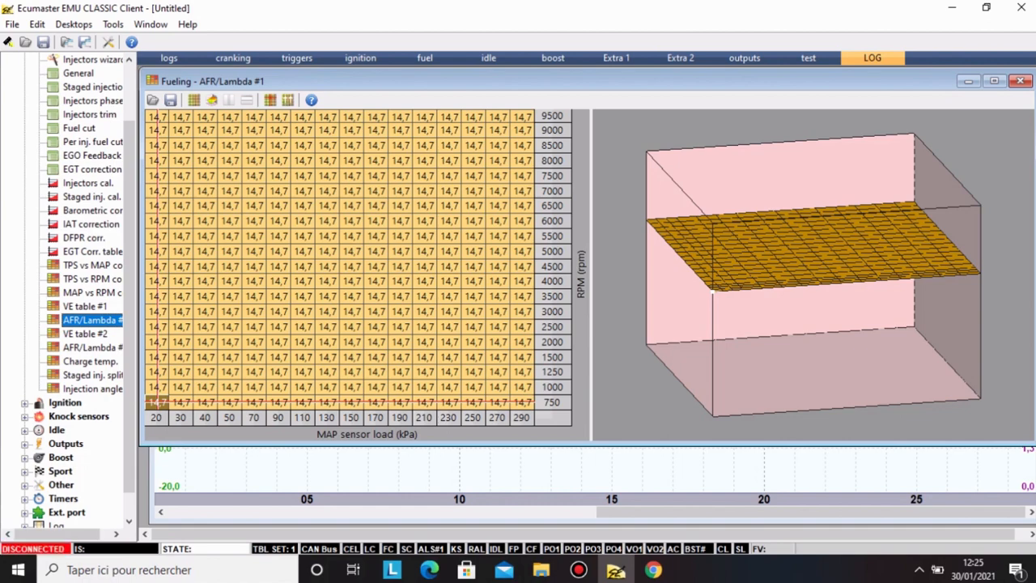
{"action": "left_click_drag", "start_coordinate": [350, 116], "coordinate": [522, 402]}
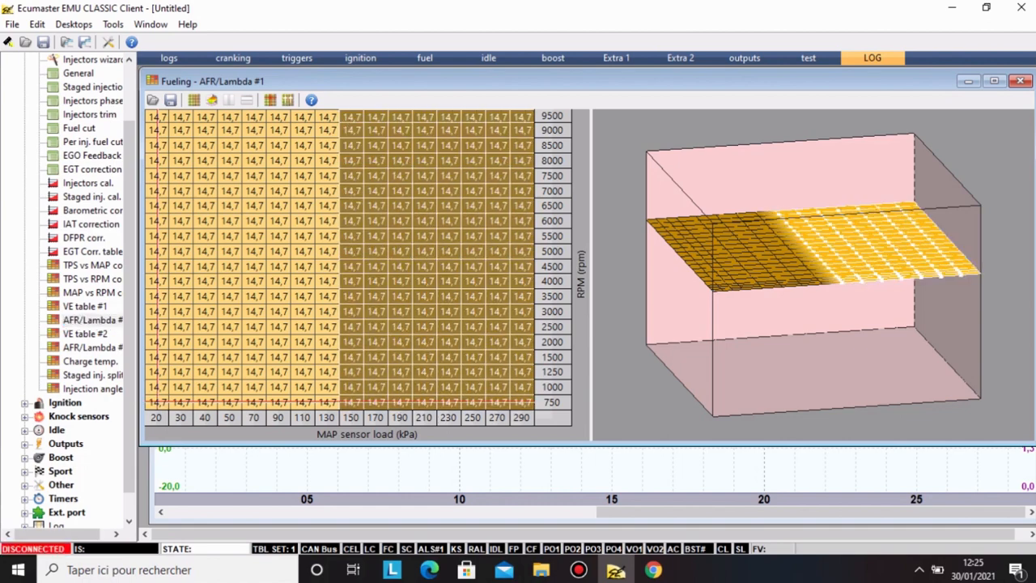
{"action": "key", "text": "plus"}
{"action": "key", "text": "plus"}
{"action": "key", "text": "plus"}
{"action": "key", "text": "plus"}
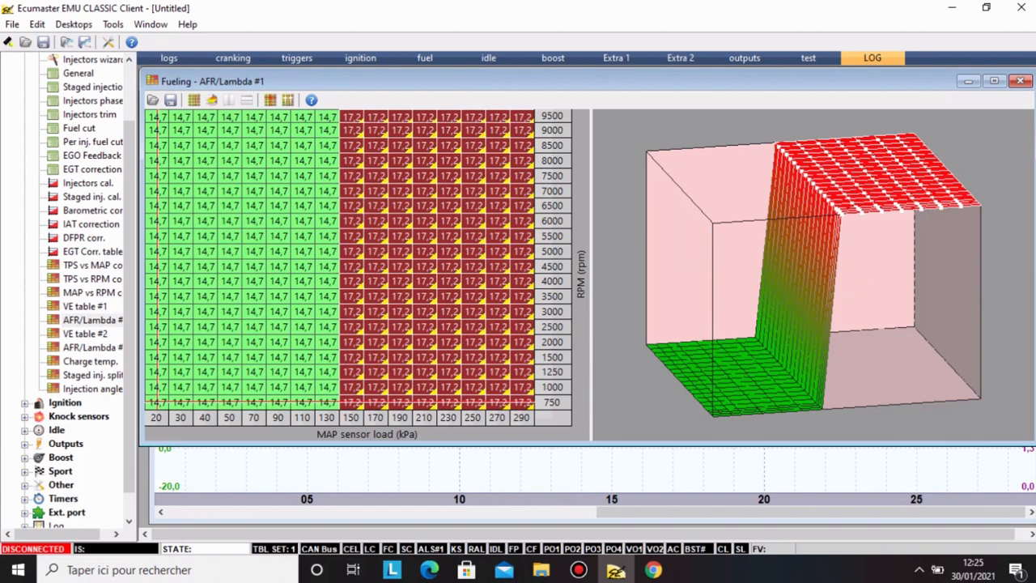
{"action": "key", "text": "minus"}
{"action": "key", "text": "minus"}
{"action": "key", "text": "minus"}
{"action": "key", "text": "minus"}
{"action": "key", "text": "minus"}
{"action": "key", "text": "minus"}
{"action": "key", "text": "minus"}
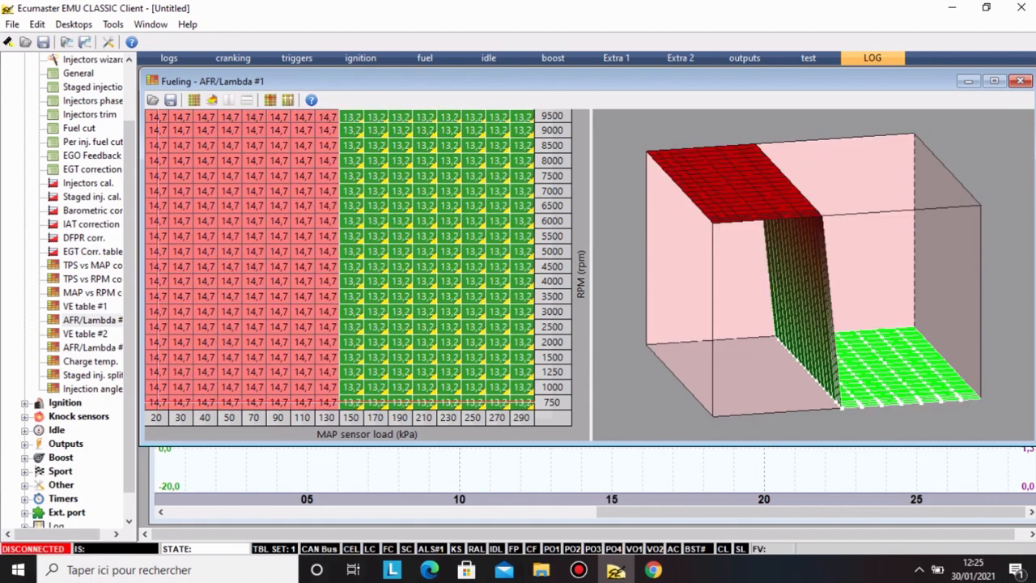
{"action": "key", "text": "plus"}
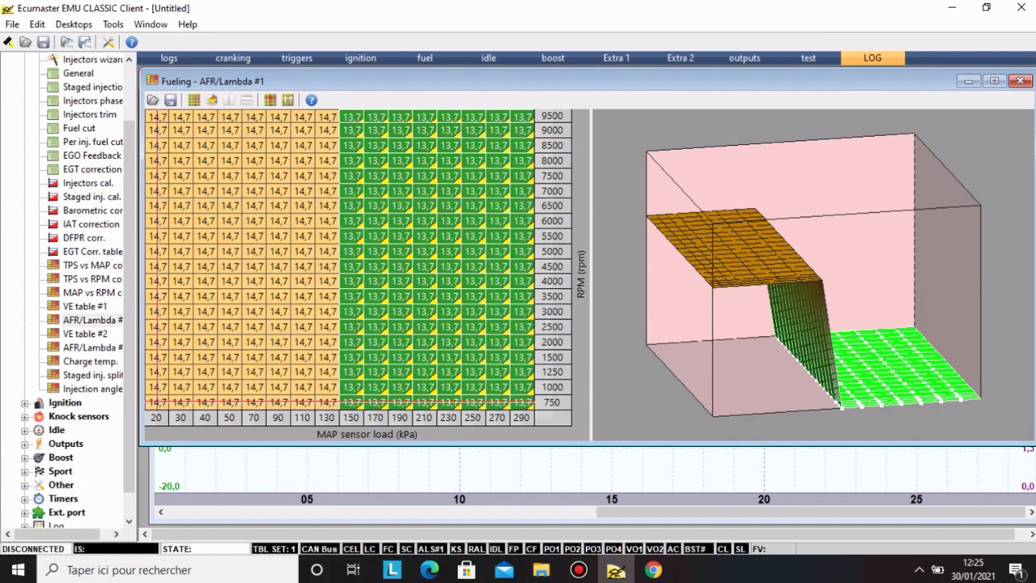
Lower the AFR/Lambda #1 target in the 210 to 290 kPa columns to 12,2 across all RPM rows.
{"action": "left_click", "coordinate": [423, 402]}
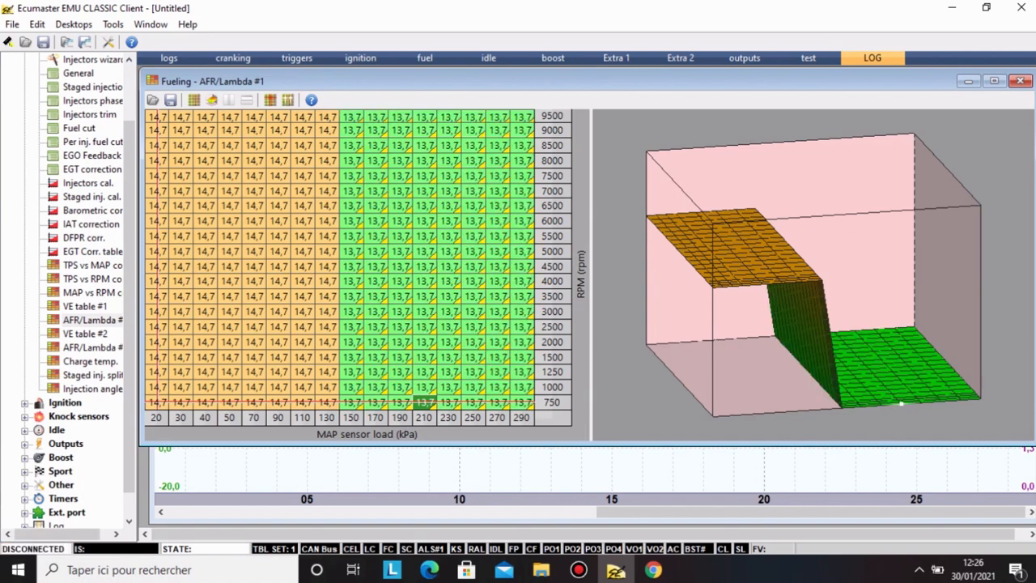
{"action": "left_click", "coordinate": [424, 417]}
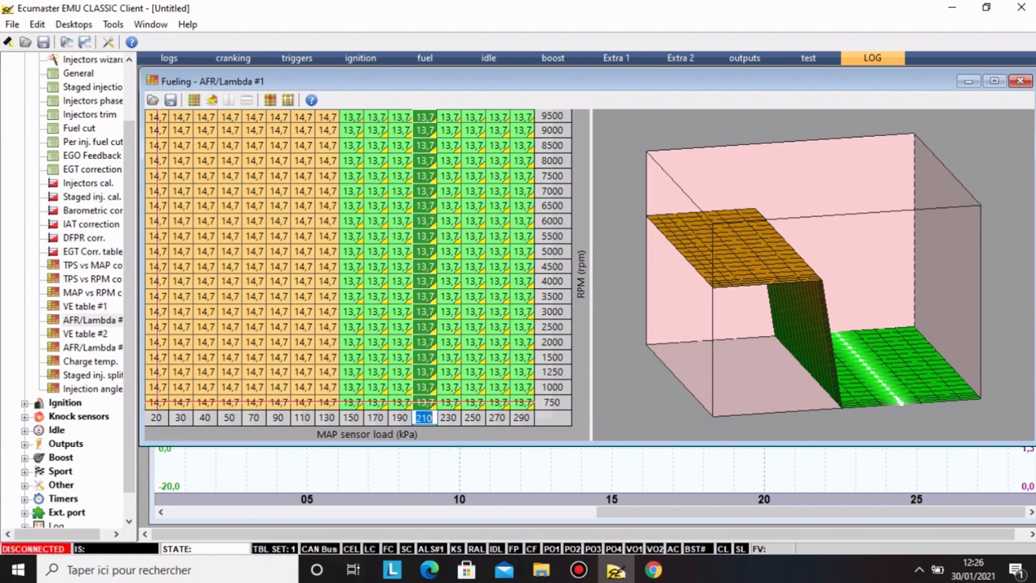
{"action": "left_click", "coordinate": [496, 280]}
{"action": "left_click_drag", "start_coordinate": [423, 116], "coordinate": [522, 402]}
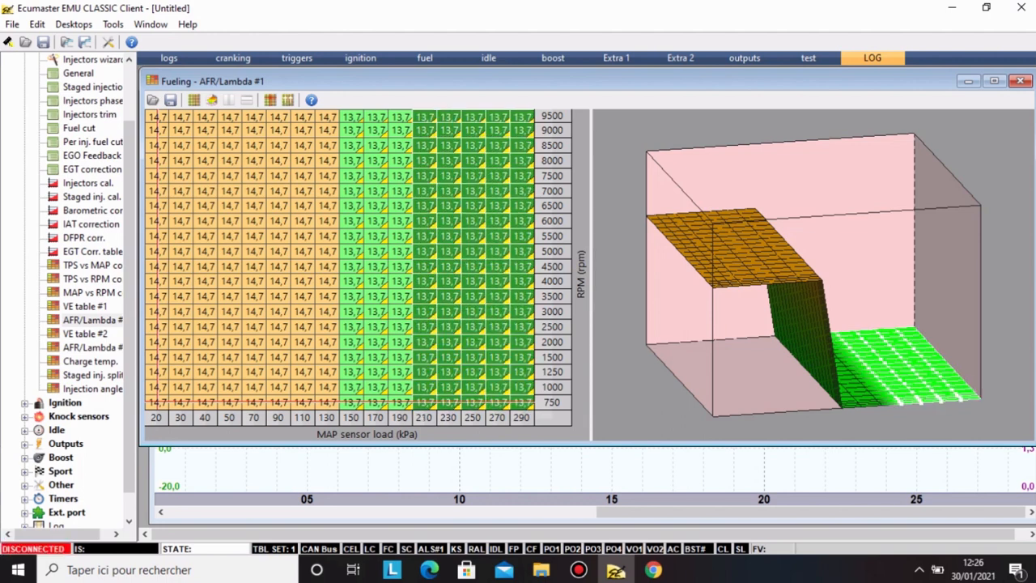
{"action": "key", "text": "minus"}
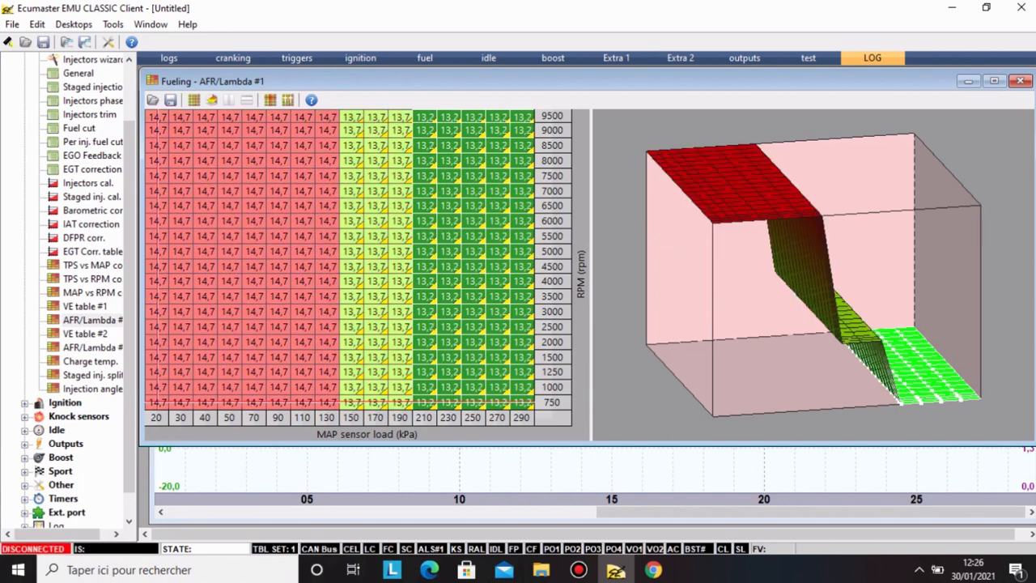
{"action": "key", "text": "minus"}
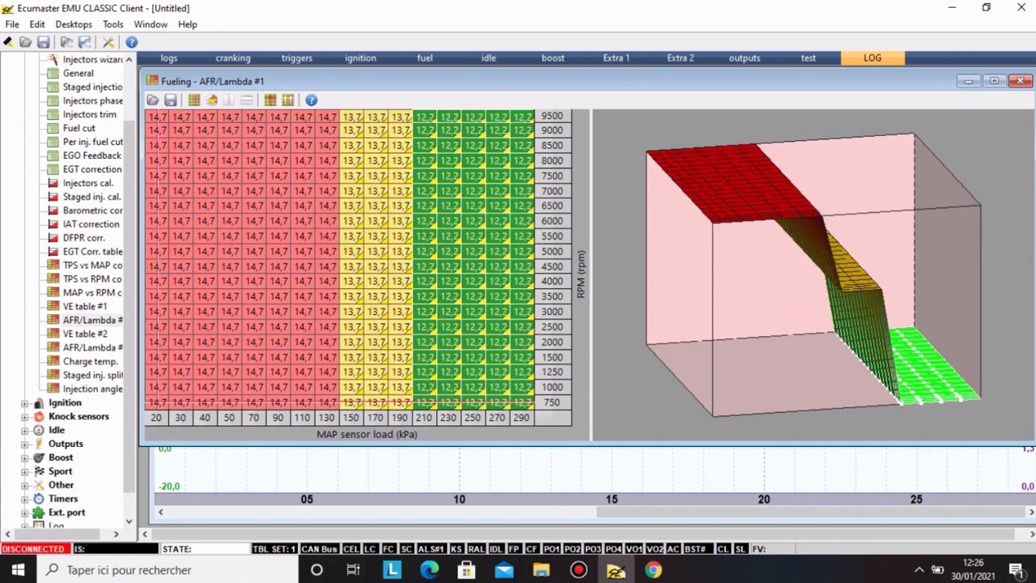
Select the 250 to 290 kPa columns of the AFR/Lambda #1 table across all RPM rows, and close the table.
{"action": "left_click_drag", "start_coordinate": [472, 116], "coordinate": [520, 402]}
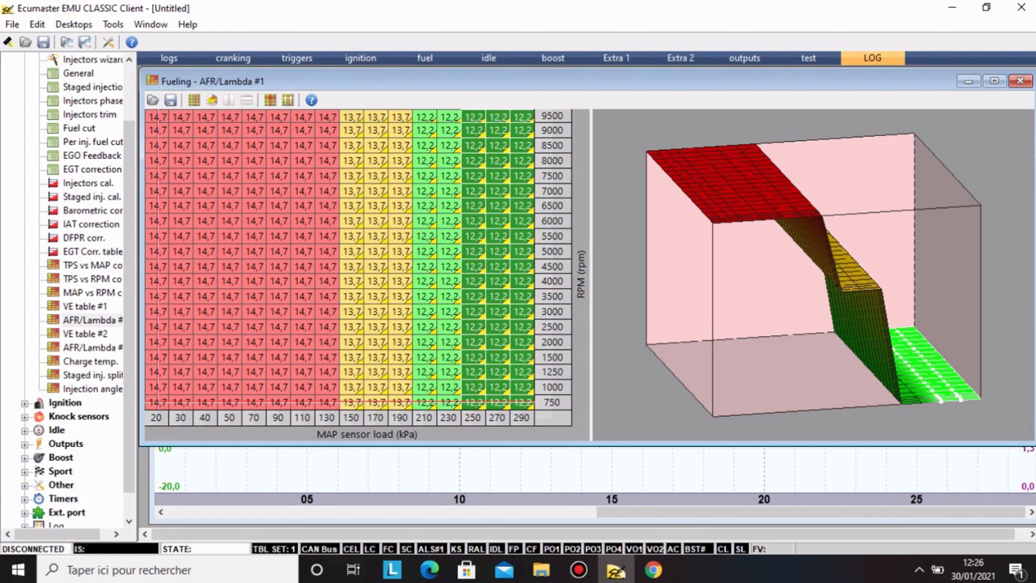
{"action": "left_click", "coordinate": [92, 155]}
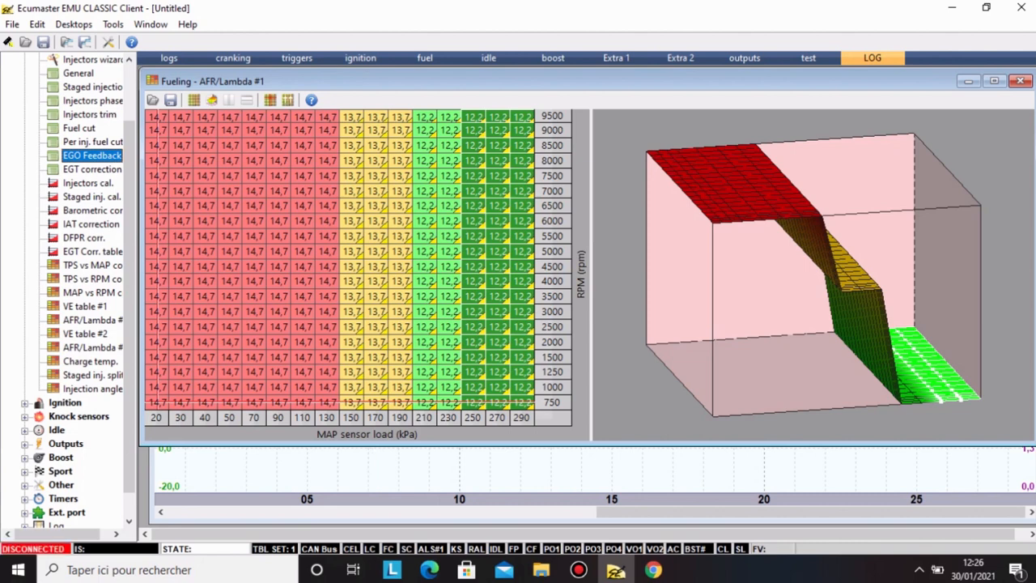
{"action": "left_click", "coordinate": [1020, 81]}
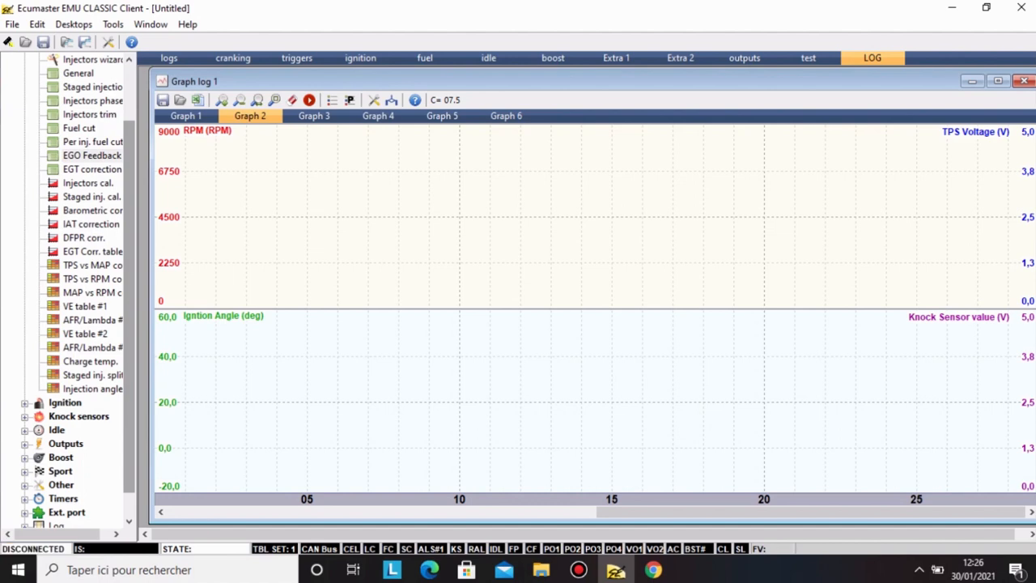
View the fueling Charge temp. table and close it.
{"action": "scroll", "coordinate": [69, 284], "scroll_direction": "down", "scroll_amount": 2}
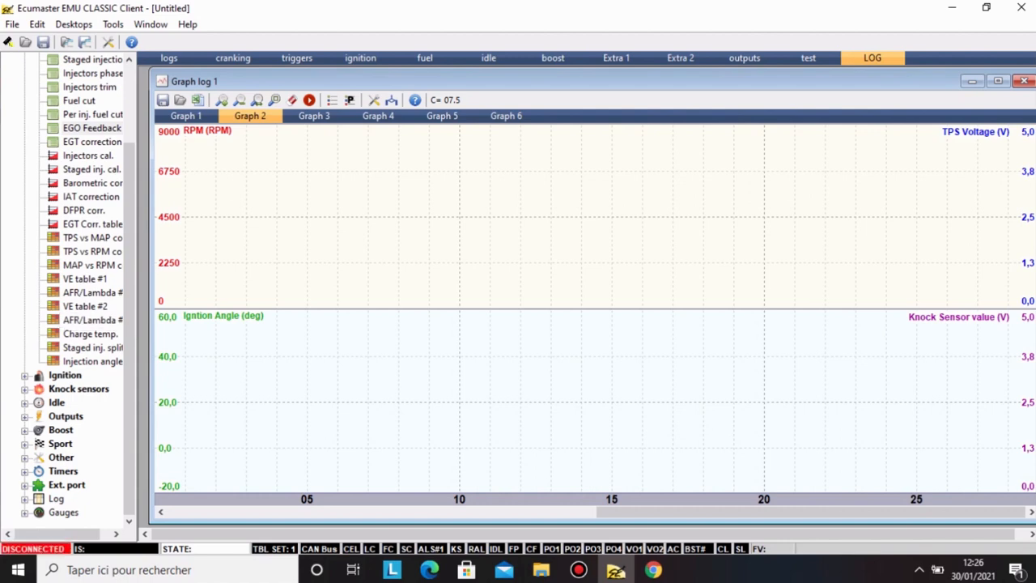
{"action": "double_click", "coordinate": [90, 333]}
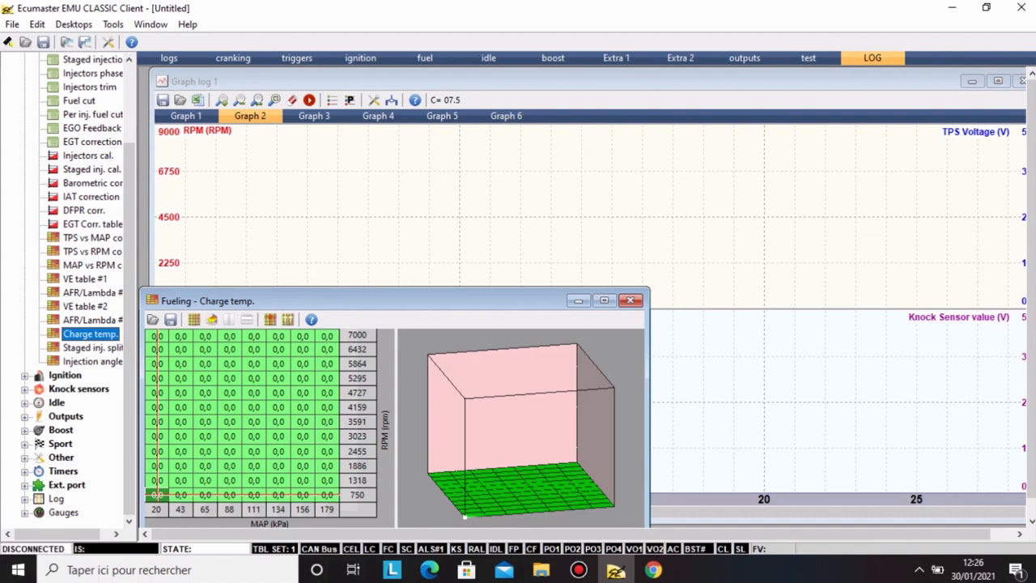
{"action": "left_click", "coordinate": [630, 300]}
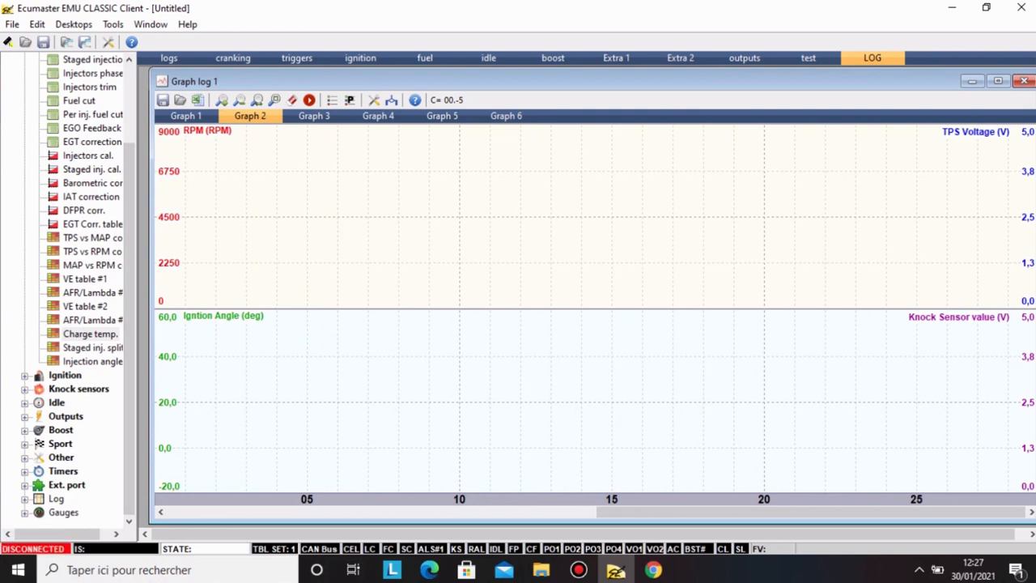
Expand the Ignition parameter group to reach its settings and tables.
{"action": "left_click", "coordinate": [24, 376]}
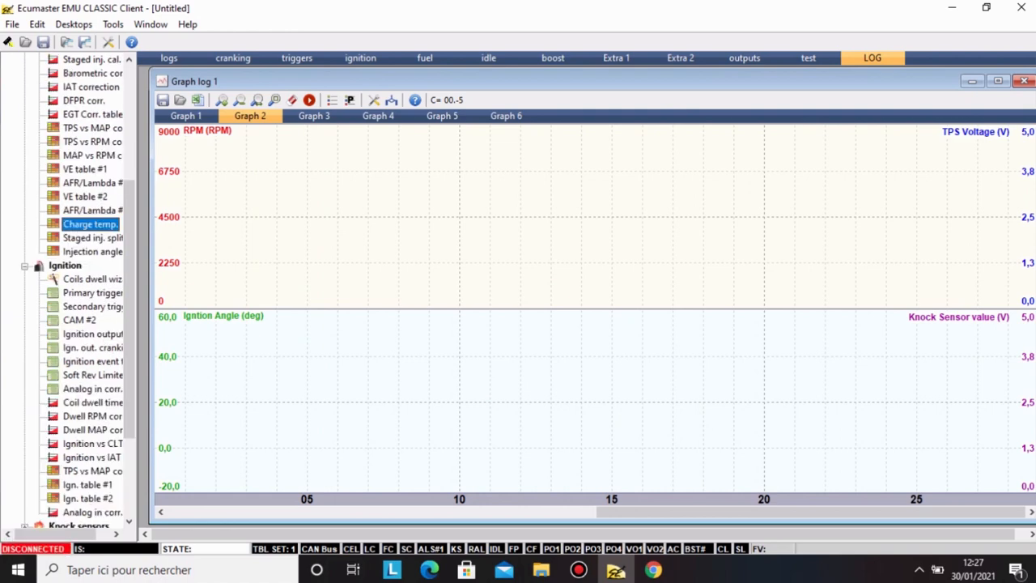
{"action": "scroll", "coordinate": [73, 324], "scroll_direction": "down", "scroll_amount": 3}
{"action": "scroll", "coordinate": [53, 168], "scroll_direction": "down", "scroll_amount": 1}
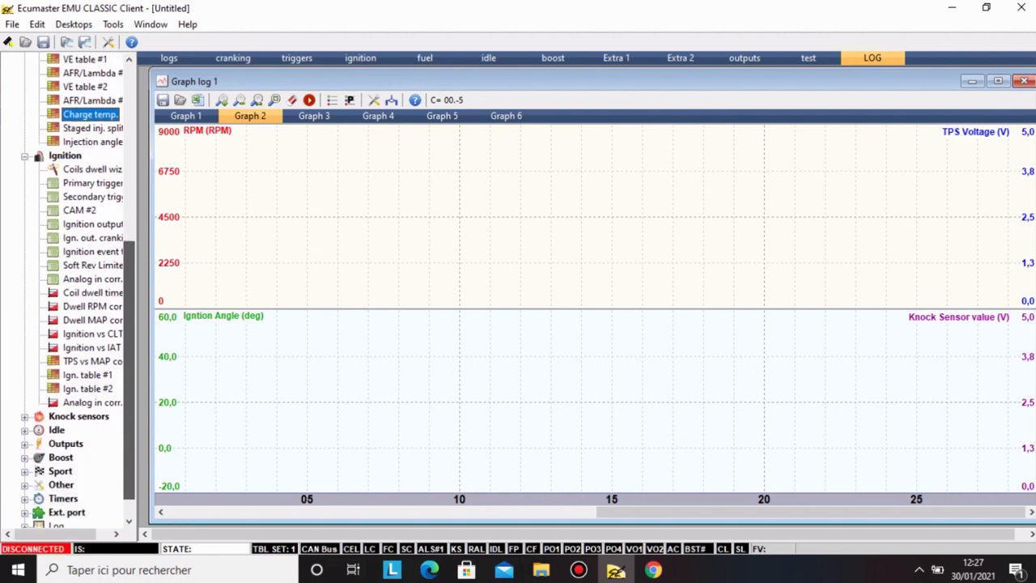
{"action": "double_click", "coordinate": [73, 168]}
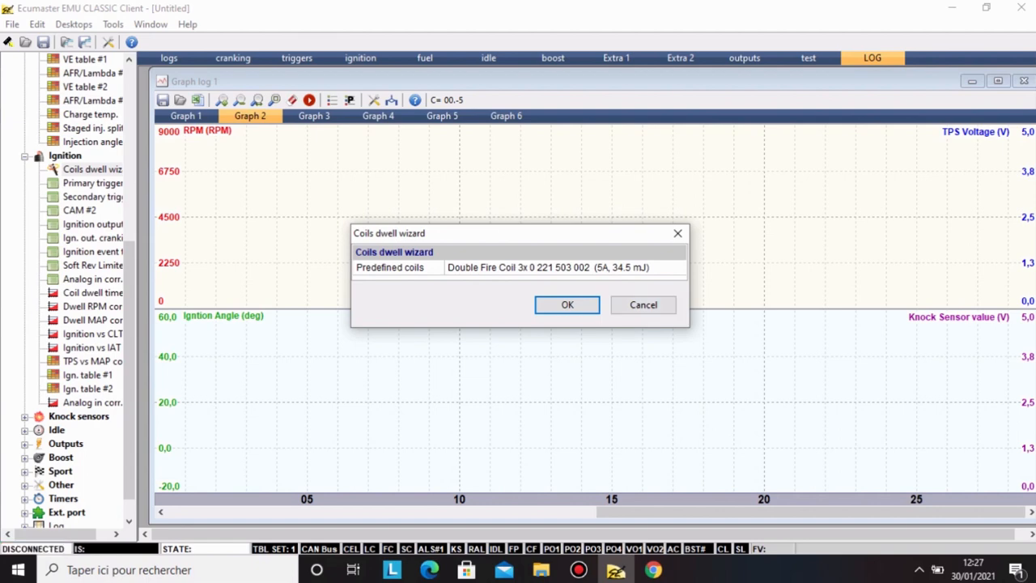
{"action": "left_click", "coordinate": [558, 267]}
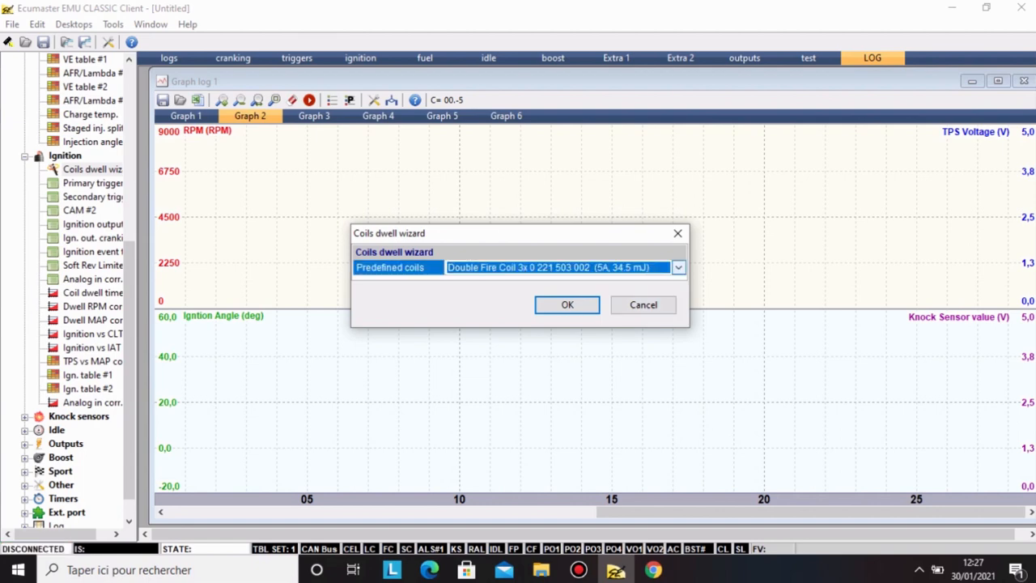
{"action": "left_click", "coordinate": [678, 268]}
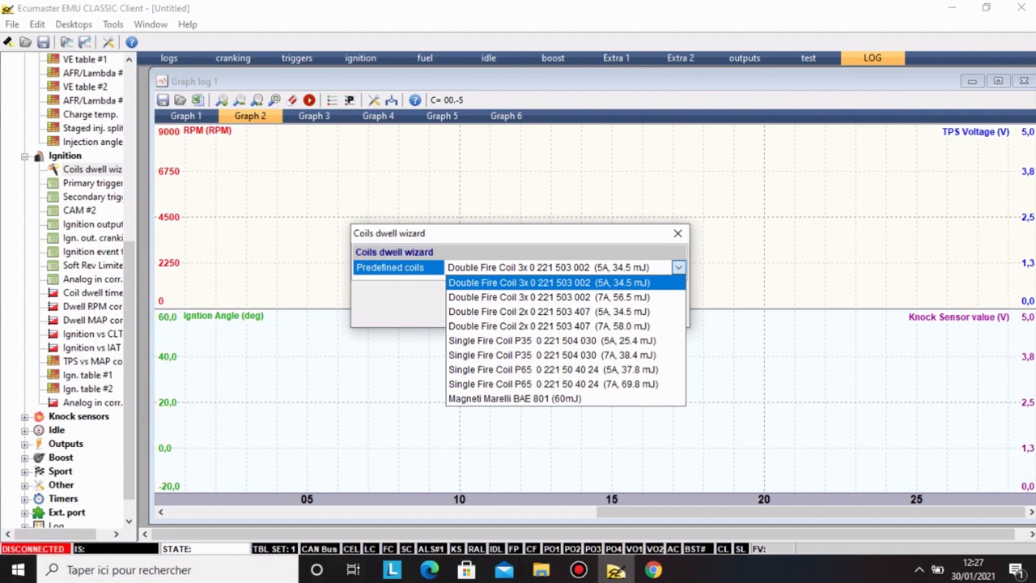
{"action": "left_click", "coordinate": [559, 326]}
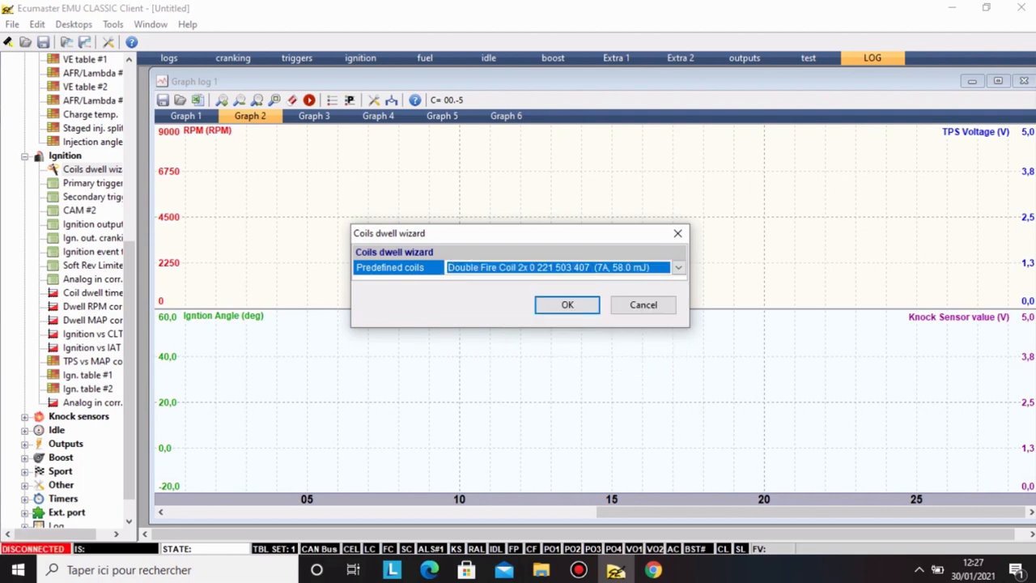
{"action": "left_click", "coordinate": [677, 233]}
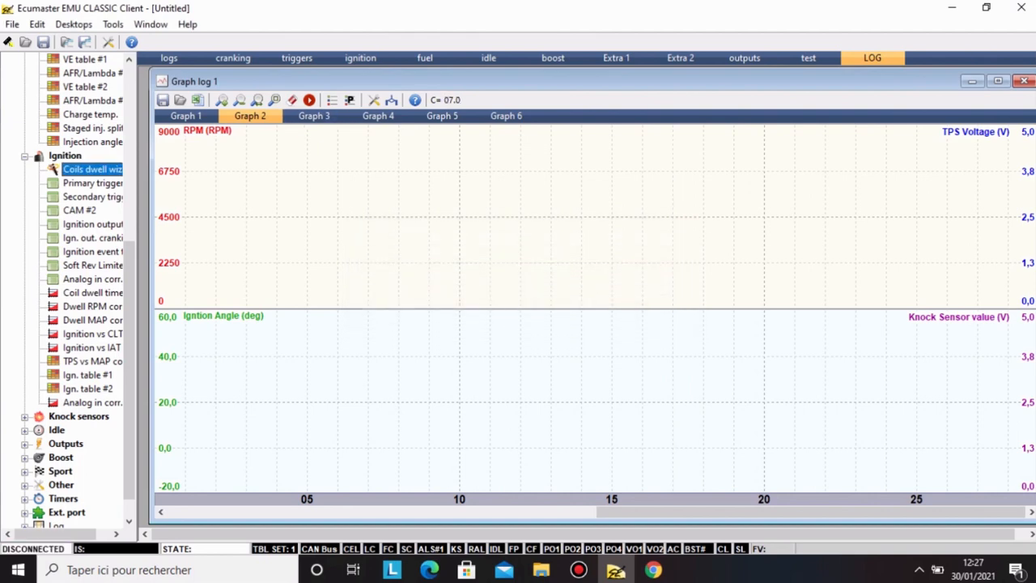
Open the ignition Primary trigger settings and choose VR Sensor as the sensor type.
{"action": "double_click", "coordinate": [91, 183]}
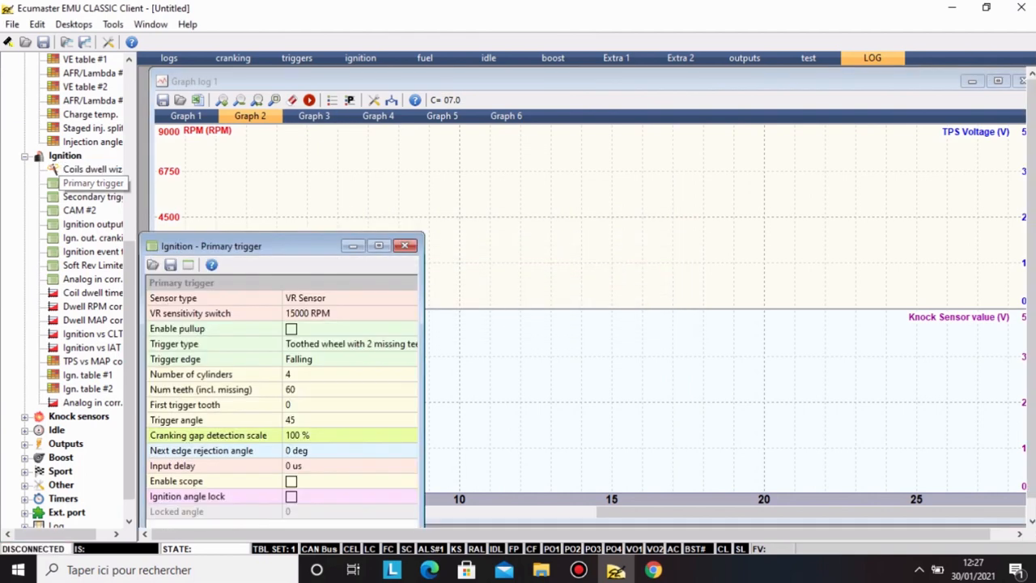
{"action": "left_click_drag", "start_coordinate": [340, 188], "coordinate": [352, 153]}
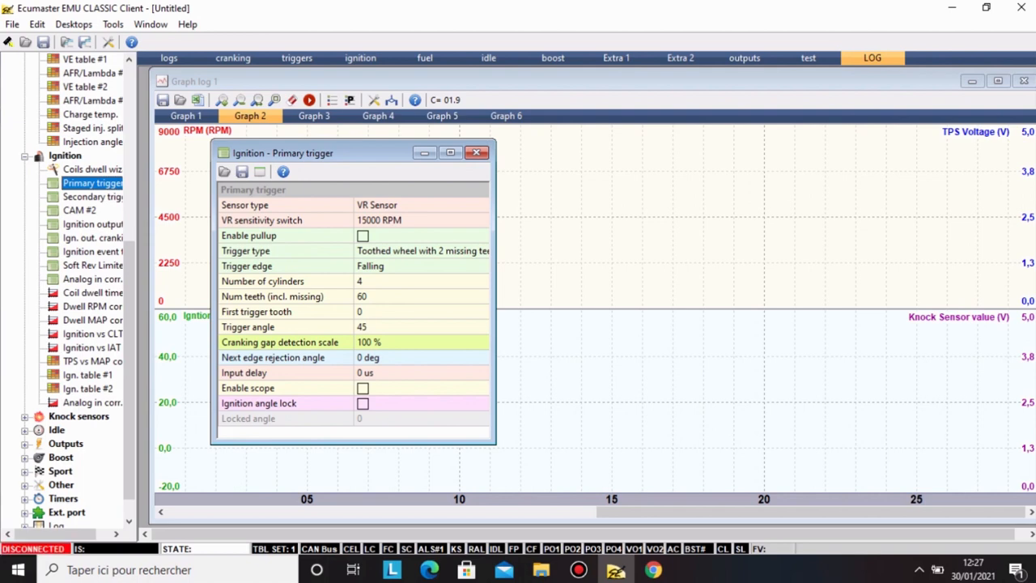
{"action": "left_click", "coordinate": [421, 204]}
{"action": "left_click", "coordinate": [480, 205]}
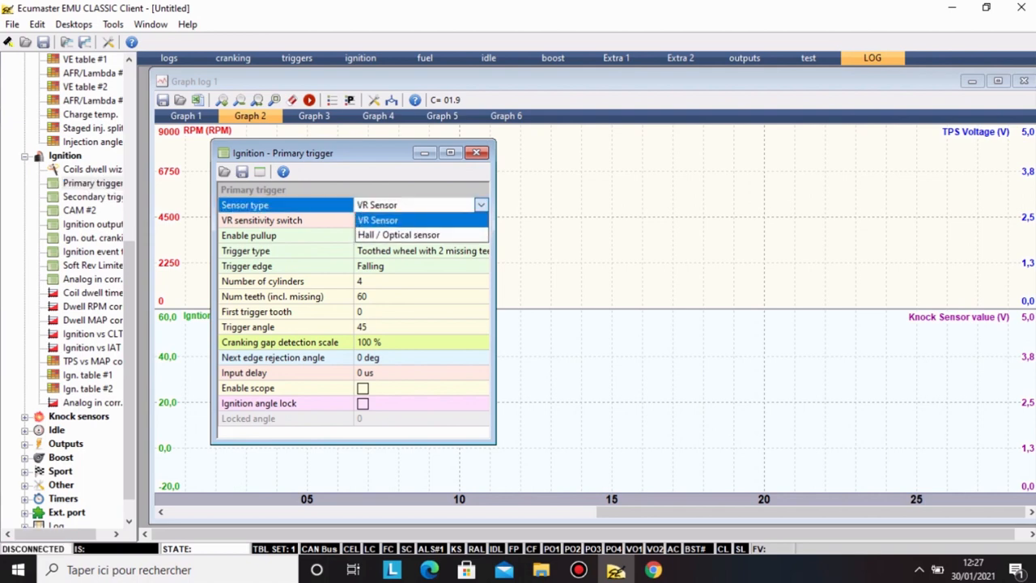
{"action": "key", "text": "Up"}
{"action": "key", "text": "Return"}
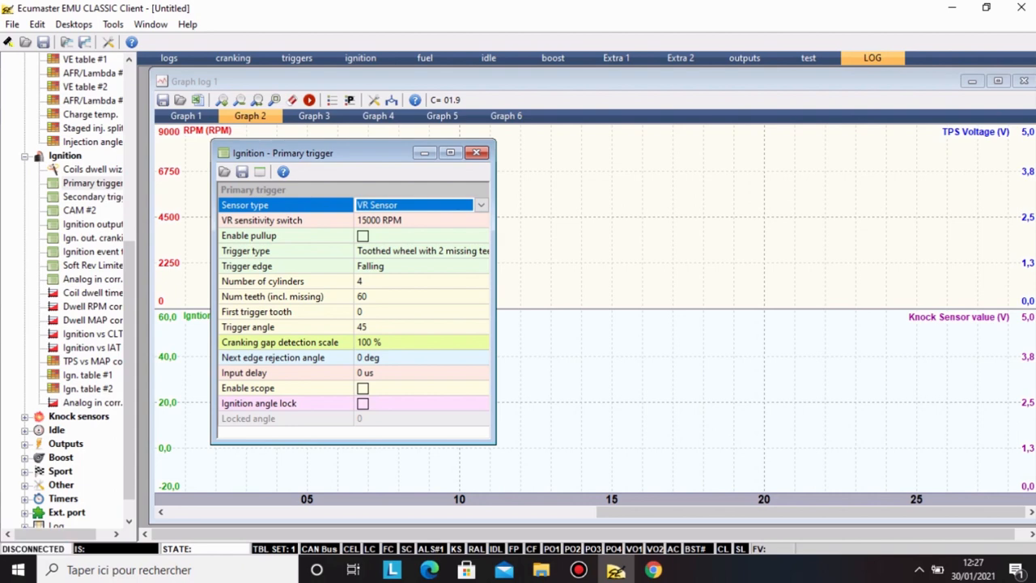
Look through the available primary trigger types and leave the list without choosing another one.
{"action": "left_click", "coordinate": [421, 251]}
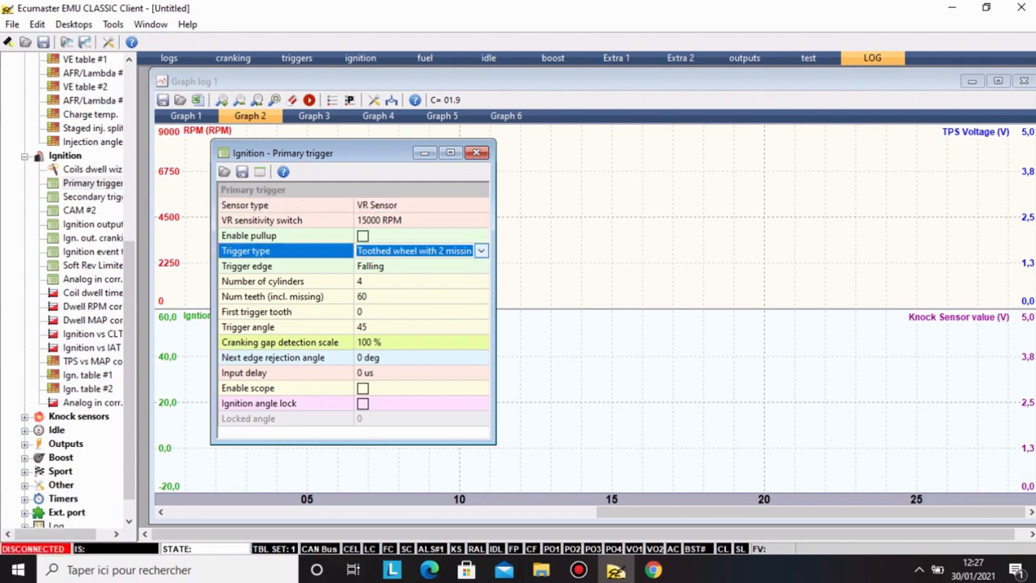
{"action": "left_click", "coordinate": [481, 251]}
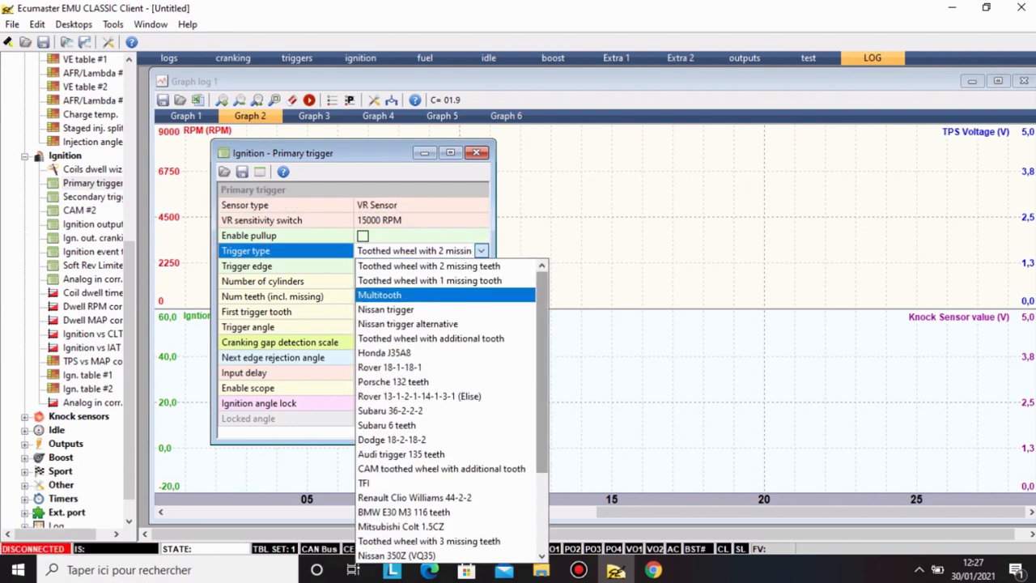
{"action": "scroll", "coordinate": [449, 409], "scroll_direction": "down", "scroll_amount": 3}
{"action": "scroll", "coordinate": [449, 408], "scroll_direction": "up", "scroll_amount": 3}
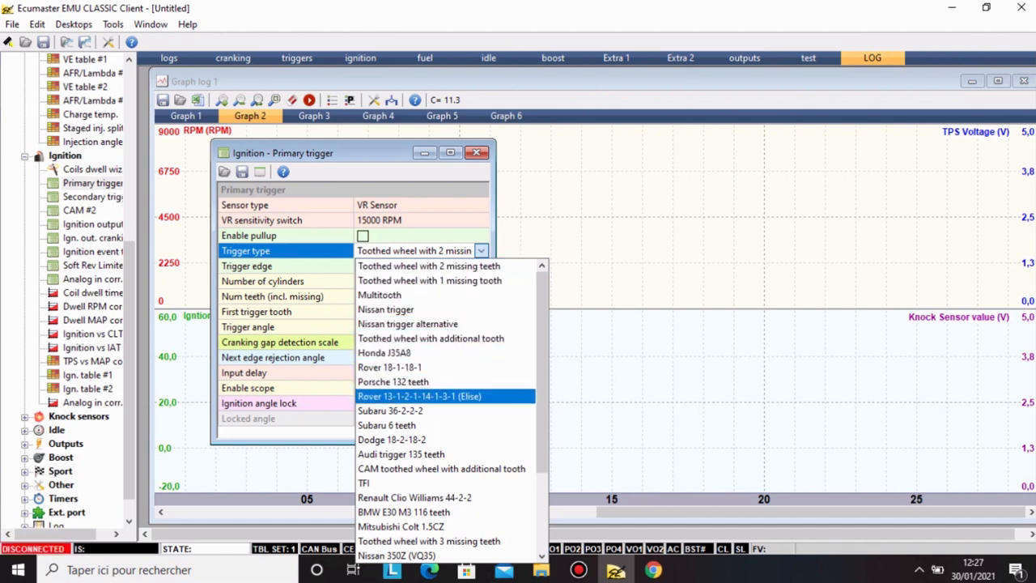
{"action": "scroll", "coordinate": [445, 404], "scroll_direction": "down", "scroll_amount": 3}
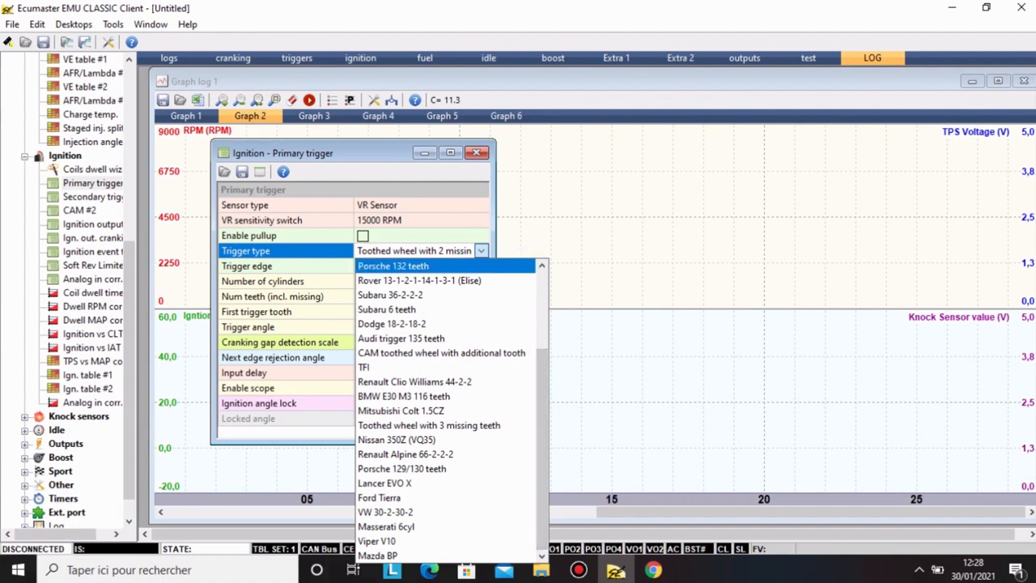
{"action": "key", "text": "Escape"}
Choose Falling as the trigger edge of the primary trigger.
{"action": "left_click", "coordinate": [481, 266]}
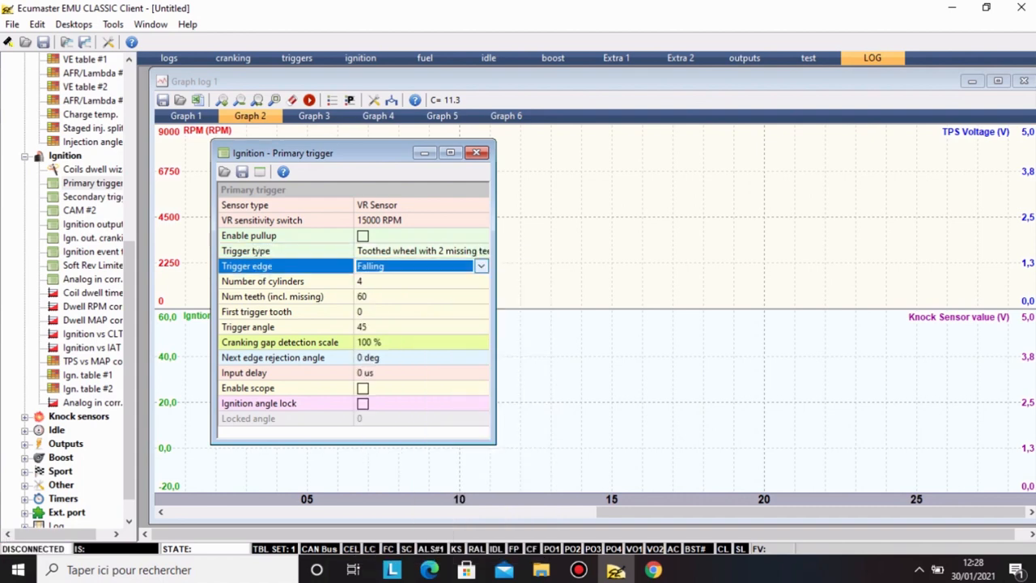
{"action": "left_click", "coordinate": [480, 266]}
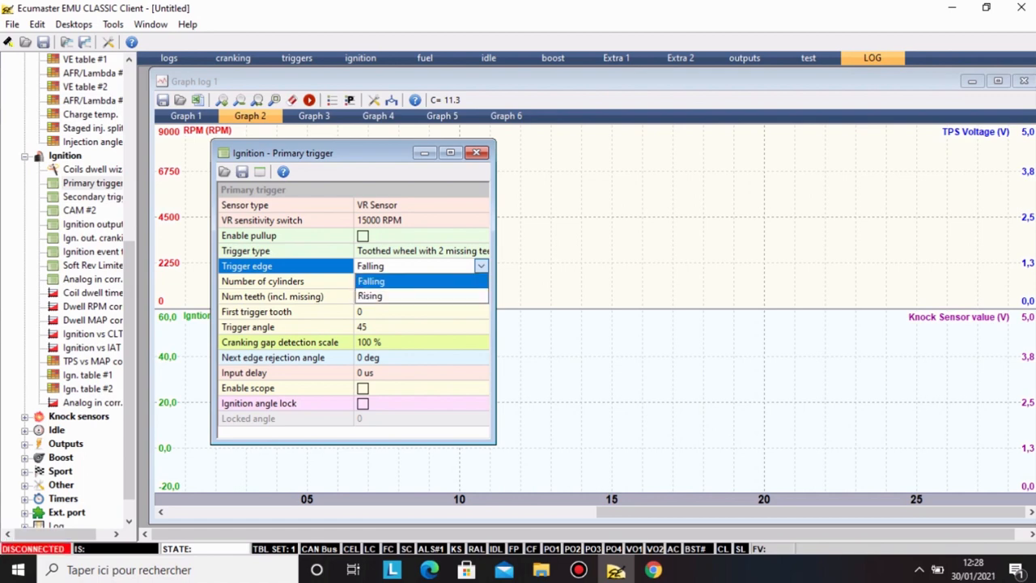
{"action": "key", "text": "Return"}
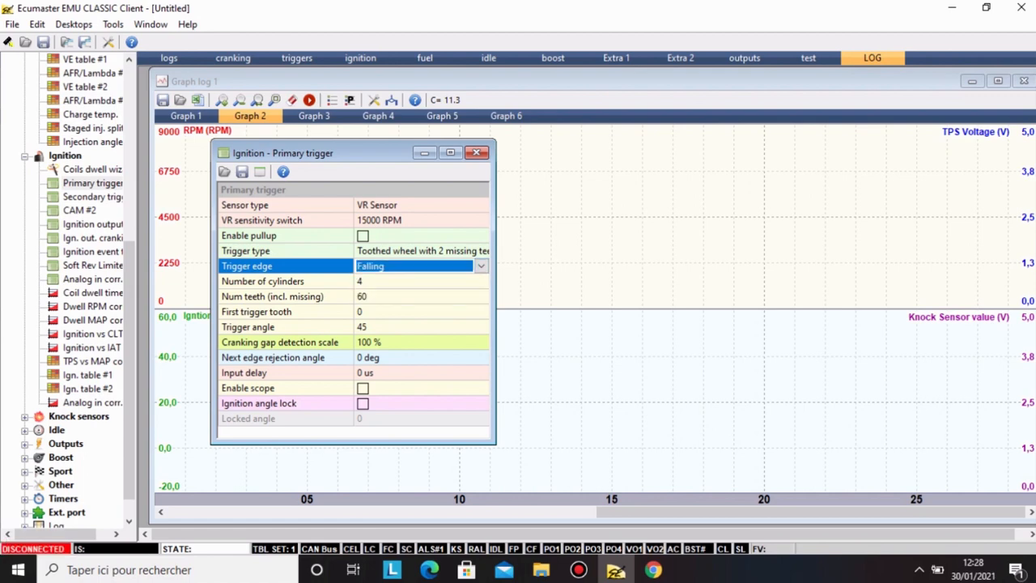
Review the primary trigger's number of cylinders, number of teeth including missing ones, and first trigger tooth.
{"action": "left_click", "coordinate": [405, 281]}
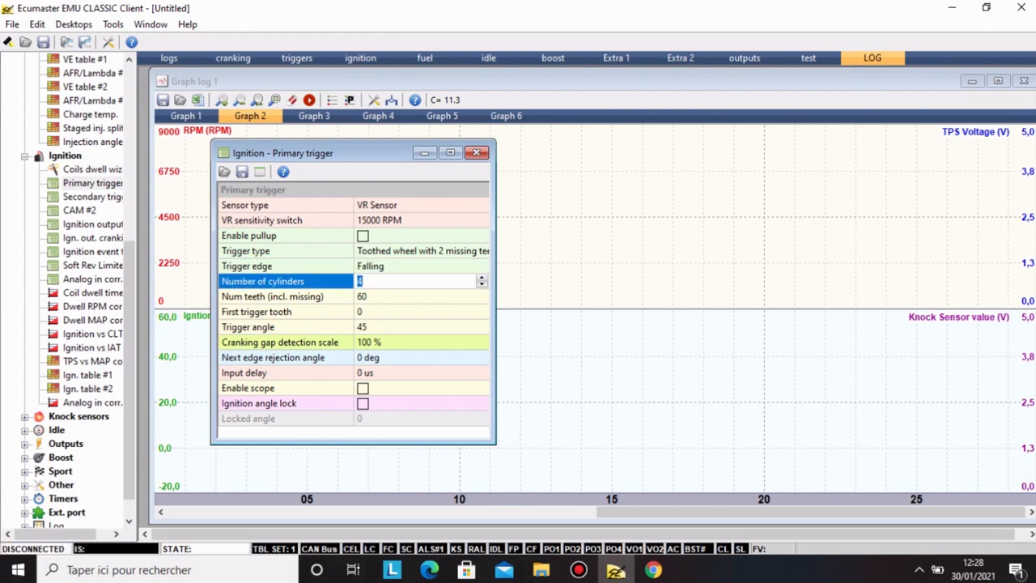
{"action": "left_click", "coordinate": [405, 296]}
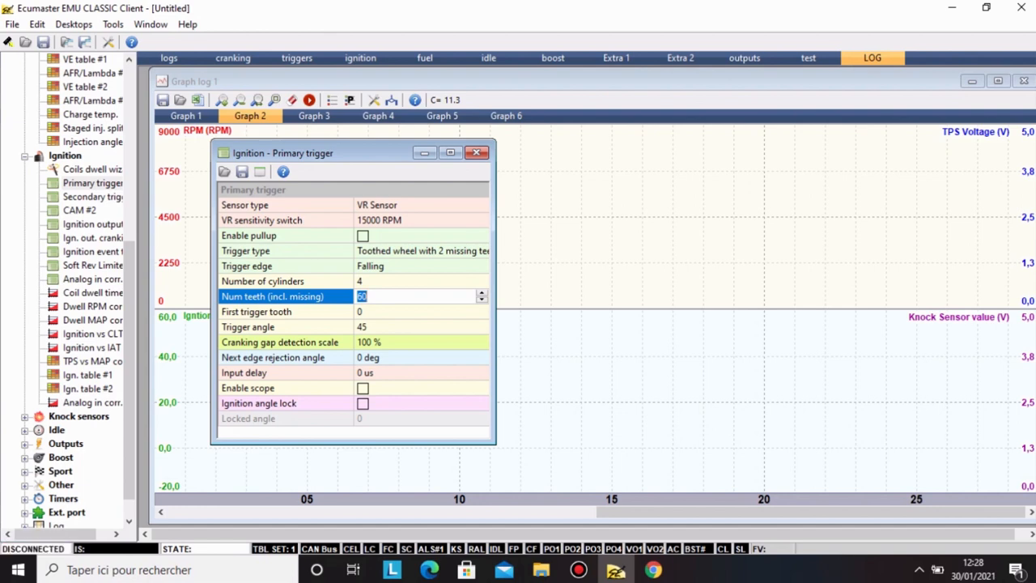
{"action": "left_click", "coordinate": [360, 311]}
Try to set the primary trigger's trigger angle to 180.
{"action": "left_click", "coordinate": [361, 327]}
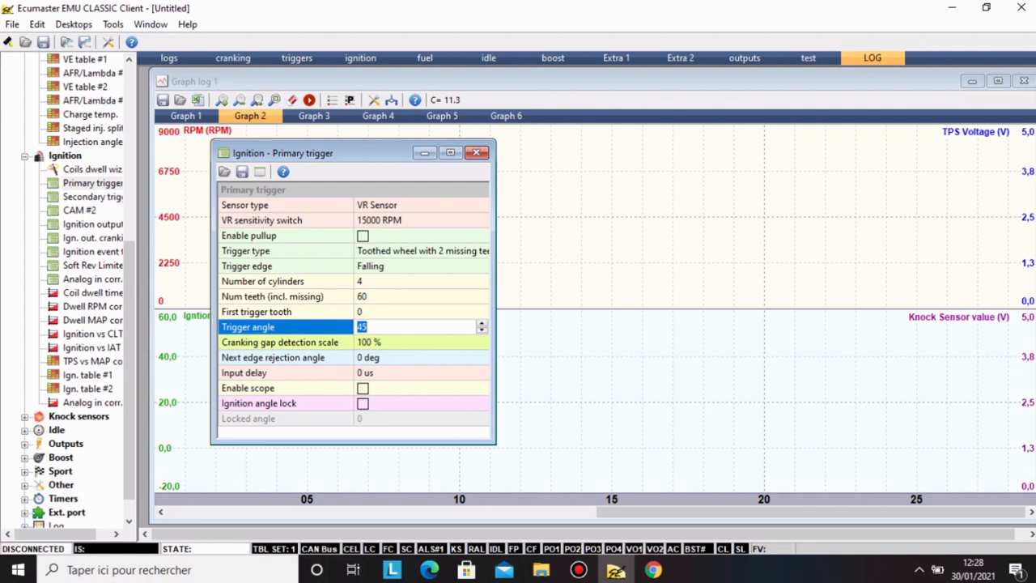
{"action": "left_click", "coordinate": [367, 326]}
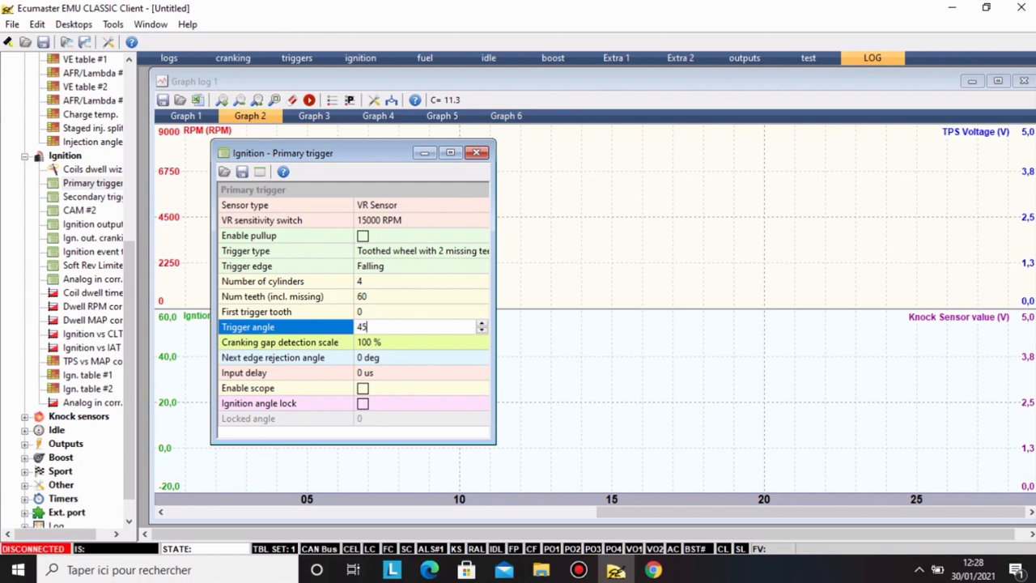
{"action": "key", "text": "BackSpace"}
{"action": "key", "text": "BackSpace"}
{"action": "type", "text": "1"}
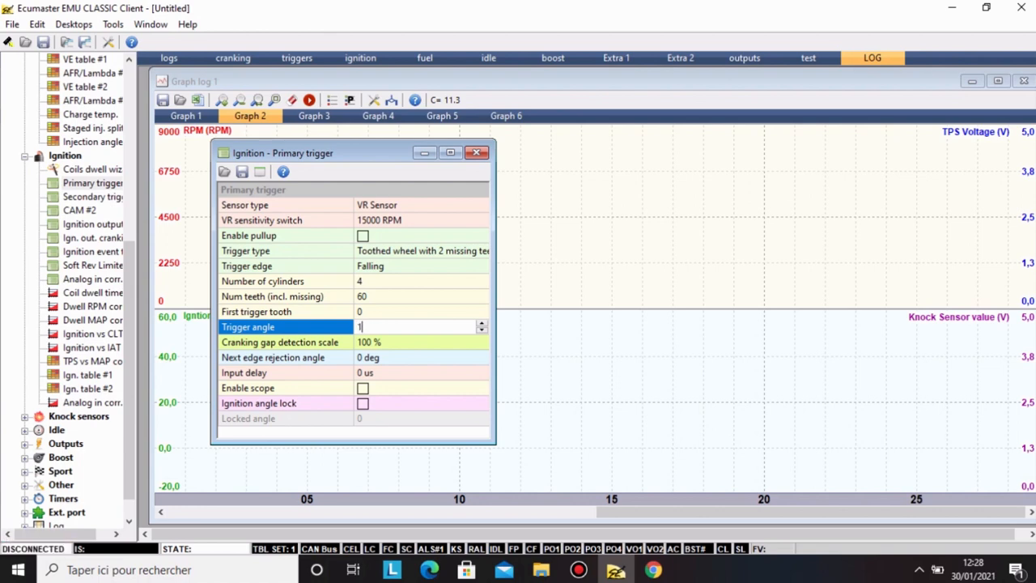
{"action": "type", "text": "80"}
{"action": "key", "text": "Return"}
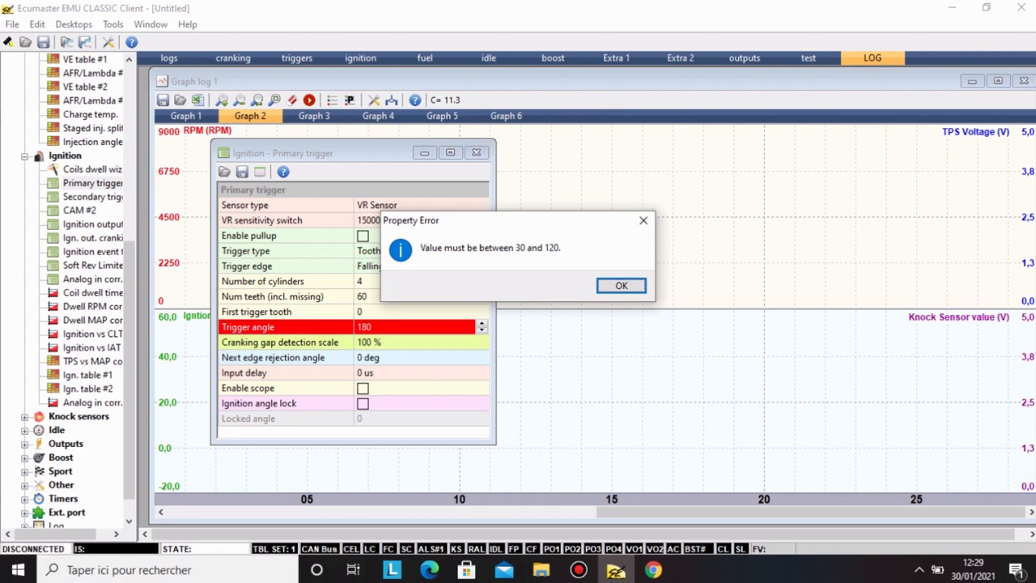
{"action": "left_click", "coordinate": [642, 220]}
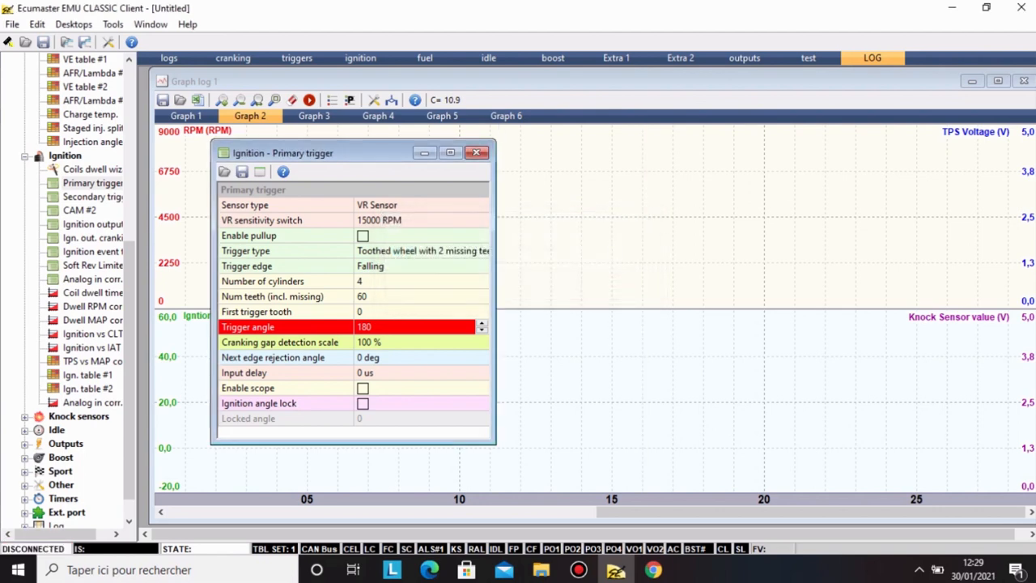
Set the first trigger tooth to 5 and the trigger angle to 120 for the primary trigger.
{"action": "left_click", "coordinate": [405, 311]}
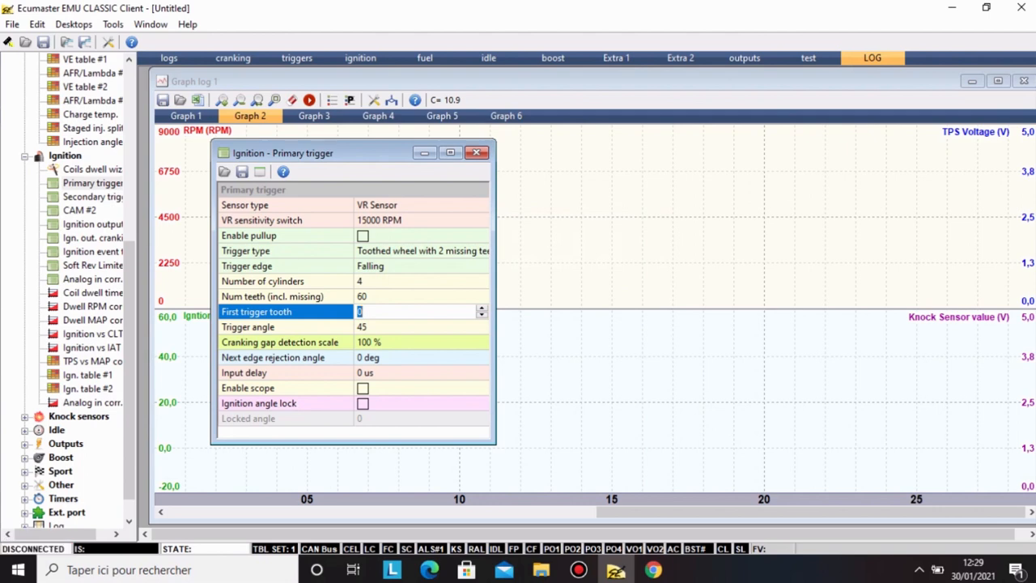
{"action": "type", "text": "5"}
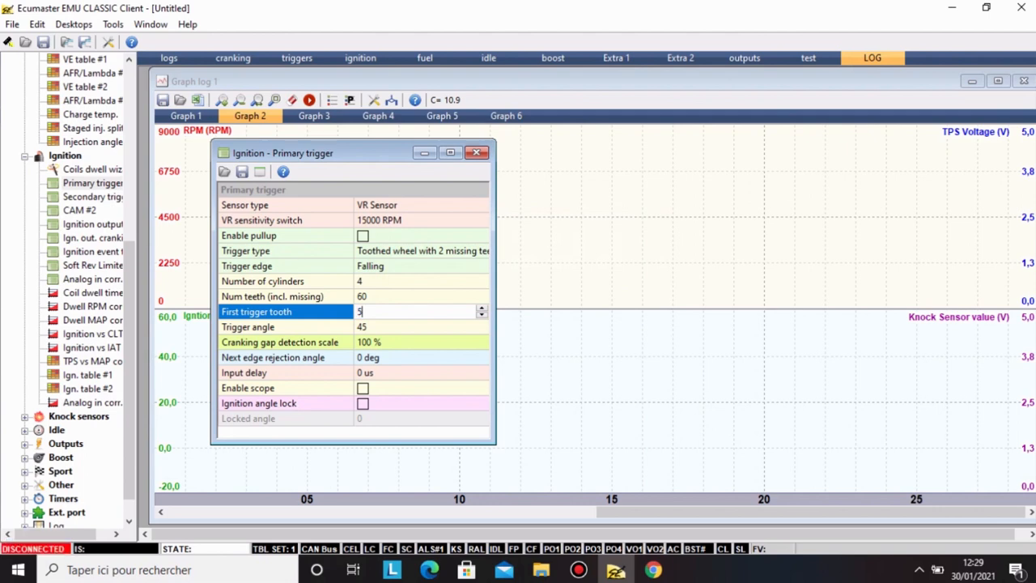
{"action": "left_click", "coordinate": [405, 327]}
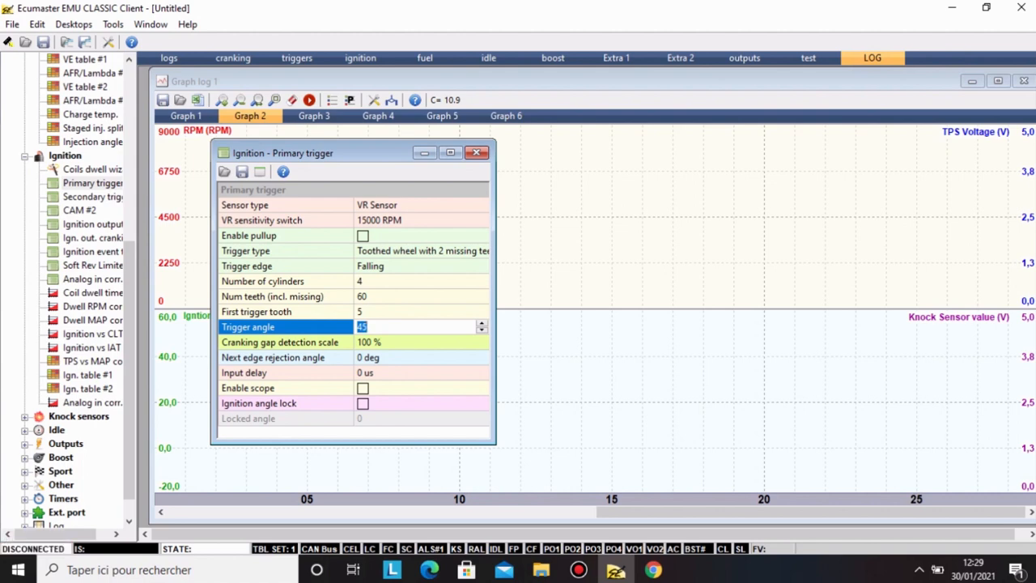
{"action": "type", "text": "120"}
{"action": "left_click", "coordinate": [360, 311]}
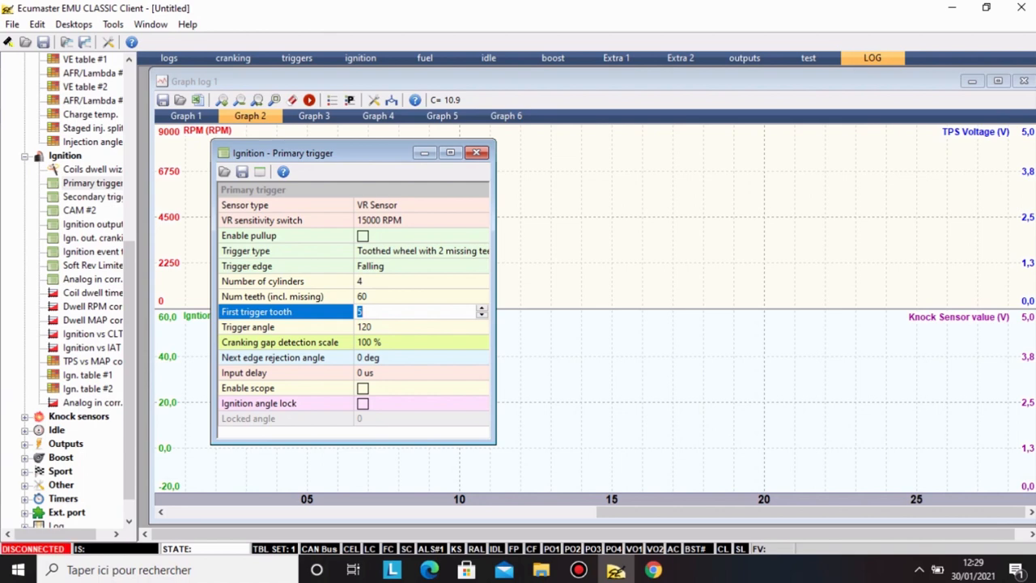
Set the primary trigger's trigger angle to 109.
{"action": "left_click", "coordinate": [360, 327]}
{"action": "type", "text": "1"}
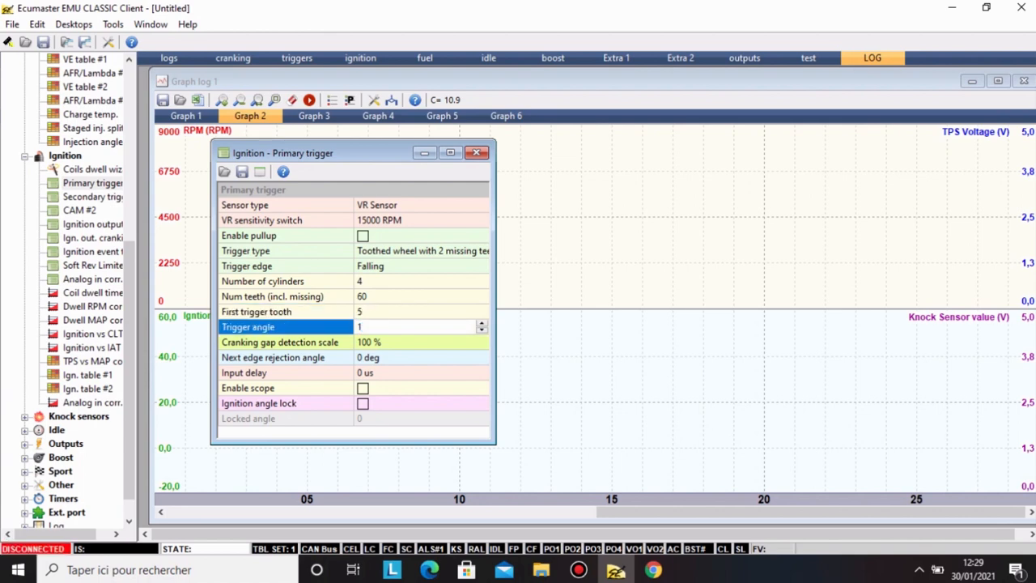
{"action": "type", "text": "09"}
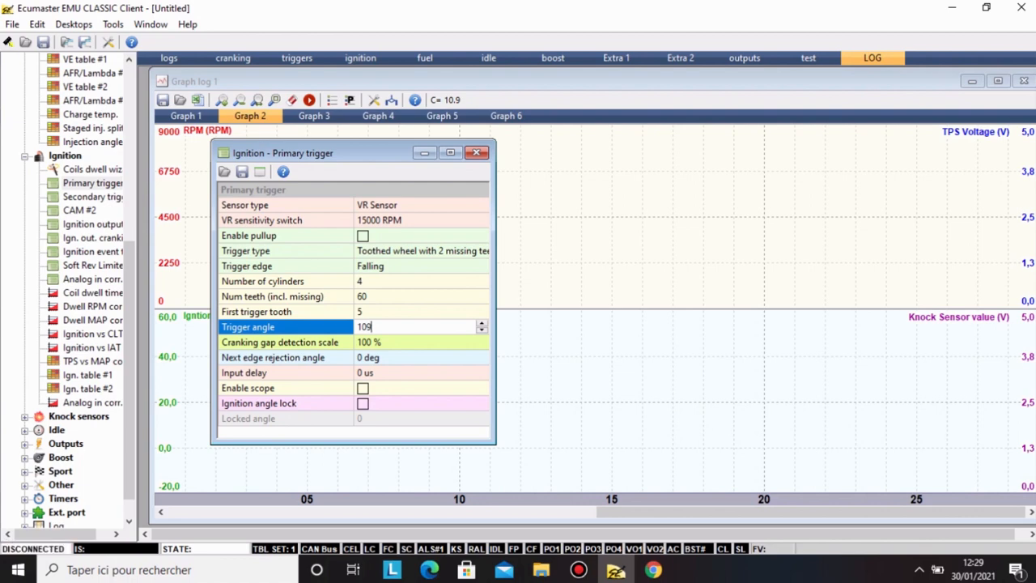
{"action": "left_click", "coordinate": [358, 311]}
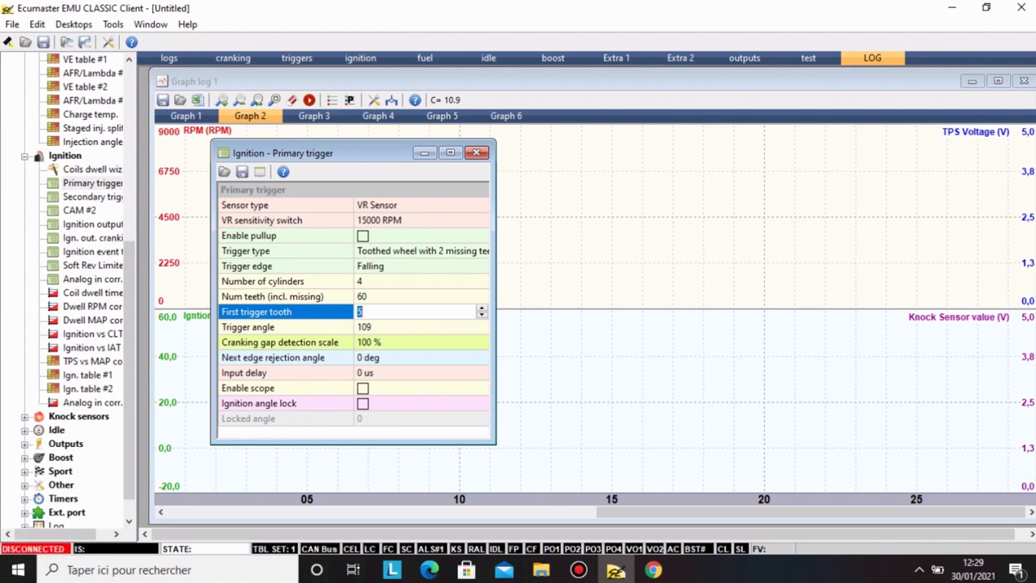
Check the cranking gap detection scale and next edge rejection angle, and enable the scope for the primary trigger.
{"action": "left_click", "coordinate": [364, 342]}
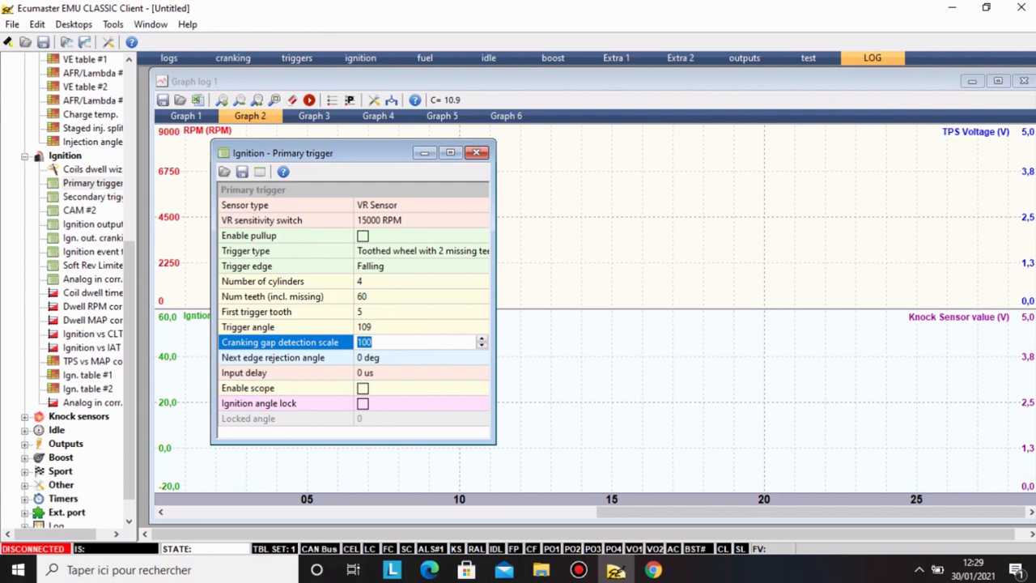
{"action": "left_click", "coordinate": [359, 357]}
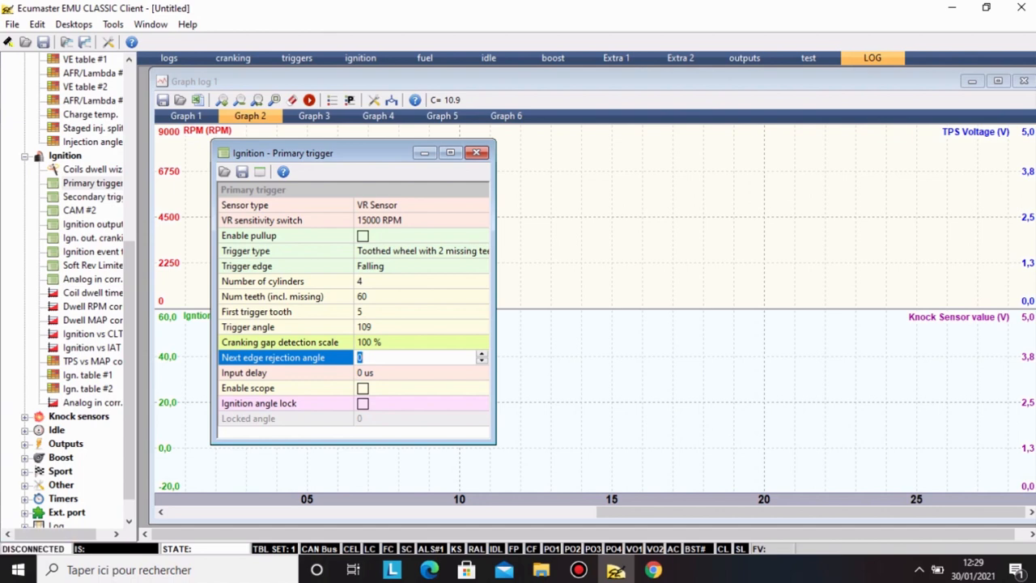
{"action": "left_click", "coordinate": [362, 389]}
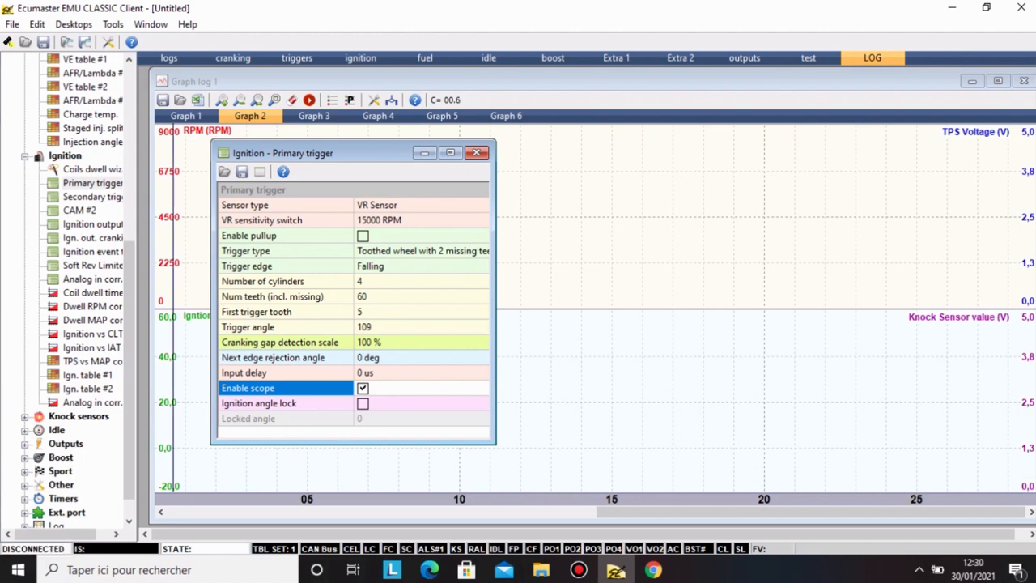
Open the log's Scope, highlight a time range of about 400 to 615 on the trigger traces, and close the Scope and primary trigger windows.
{"action": "scroll", "coordinate": [68, 324], "scroll_direction": "down", "scroll_amount": 1}
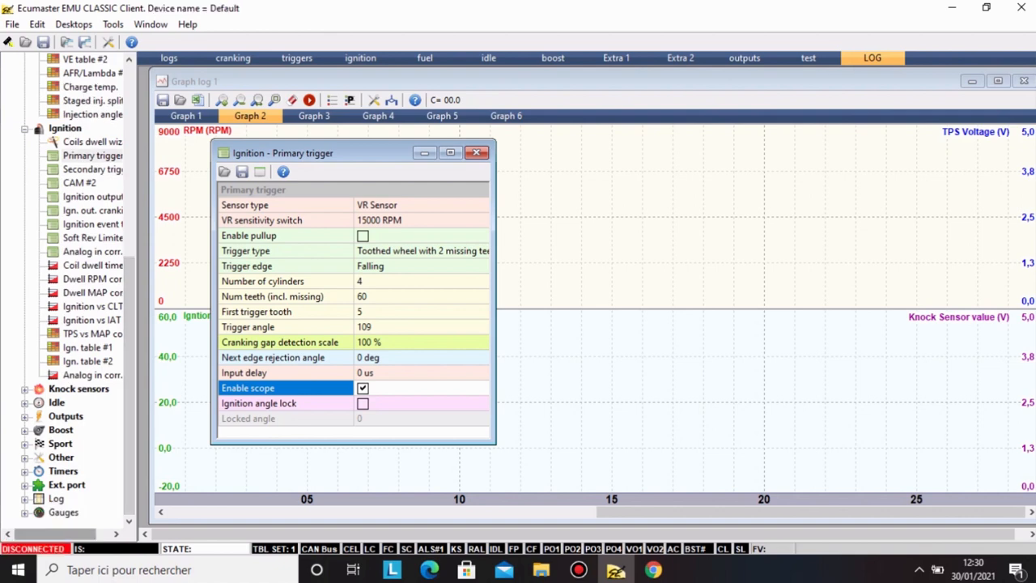
{"action": "left_click", "coordinate": [25, 500]}
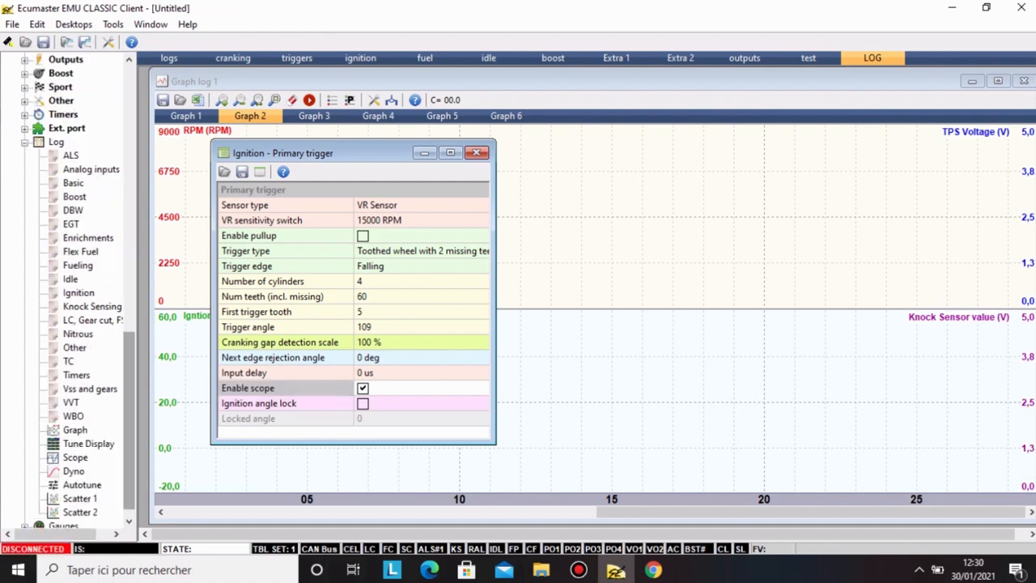
{"action": "scroll", "coordinate": [68, 324], "scroll_direction": "down", "scroll_amount": 1}
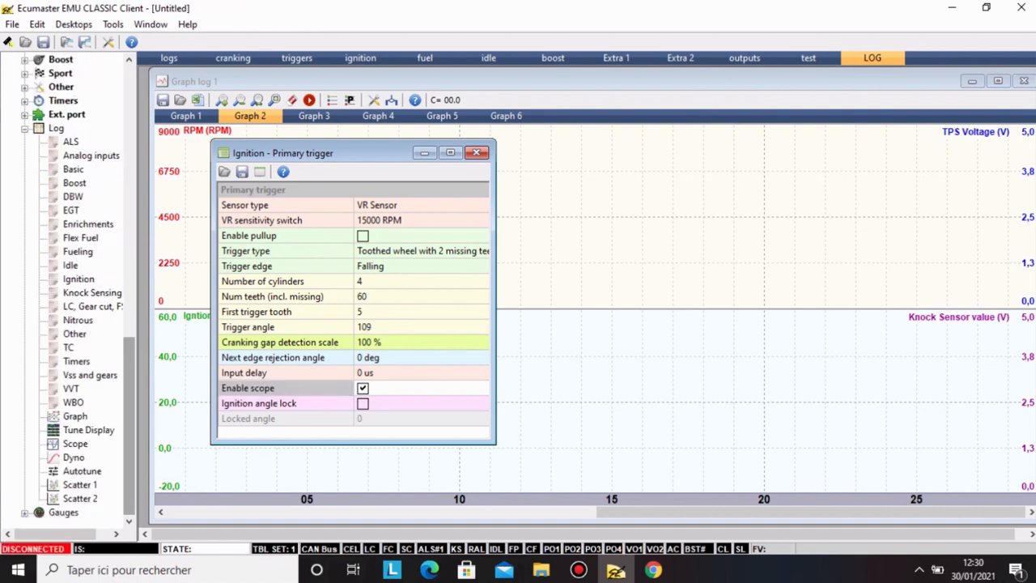
{"action": "left_click", "coordinate": [75, 443]}
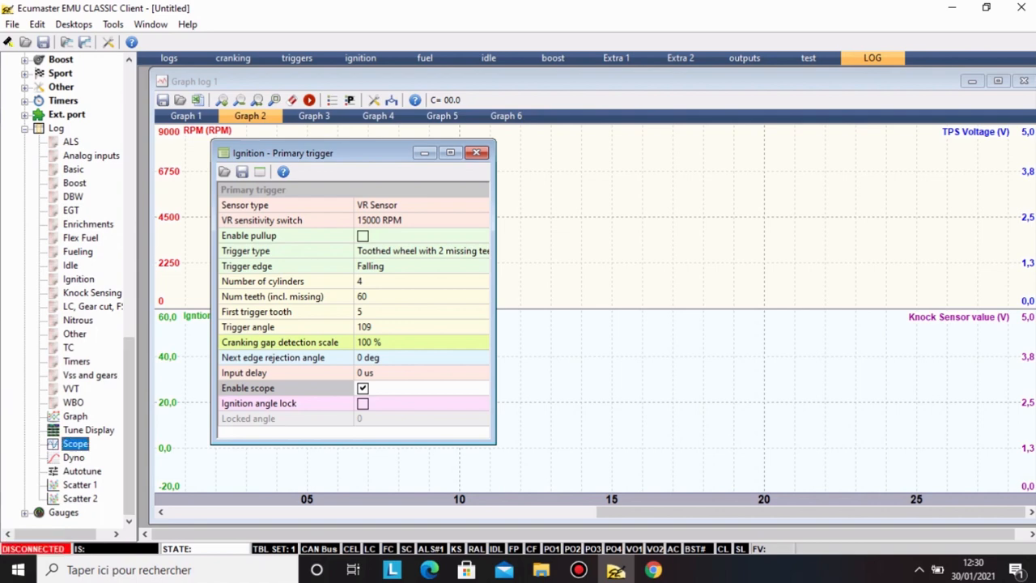
{"action": "double_click", "coordinate": [75, 444]}
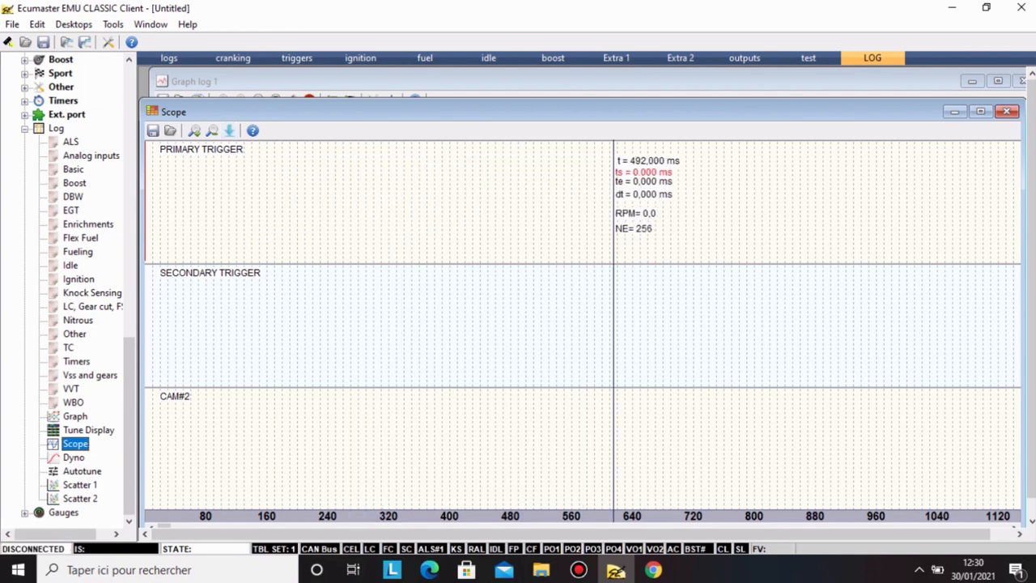
{"action": "left_click_drag", "start_coordinate": [612, 323], "coordinate": [451, 324]}
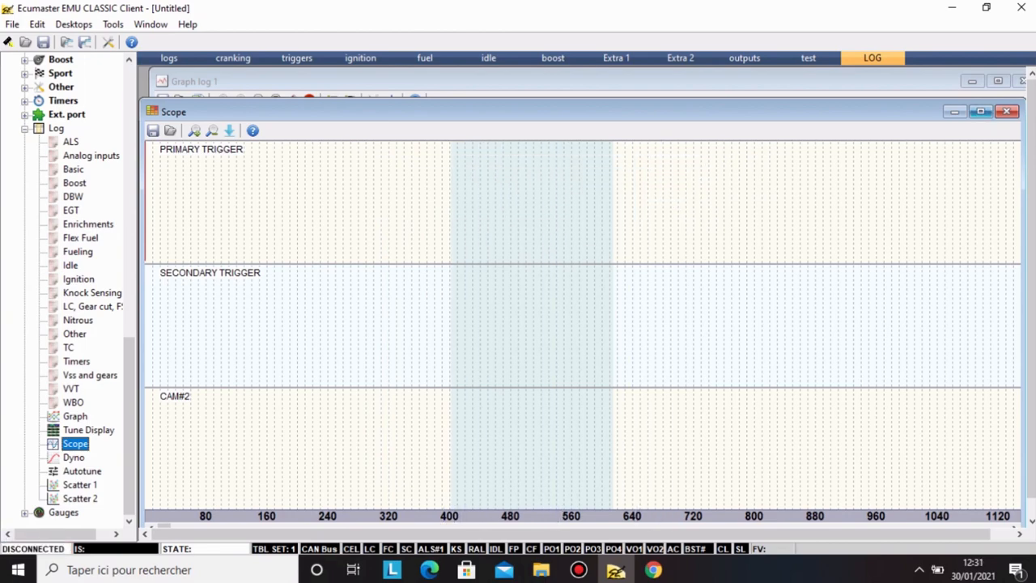
{"action": "left_click", "coordinate": [1007, 110]}
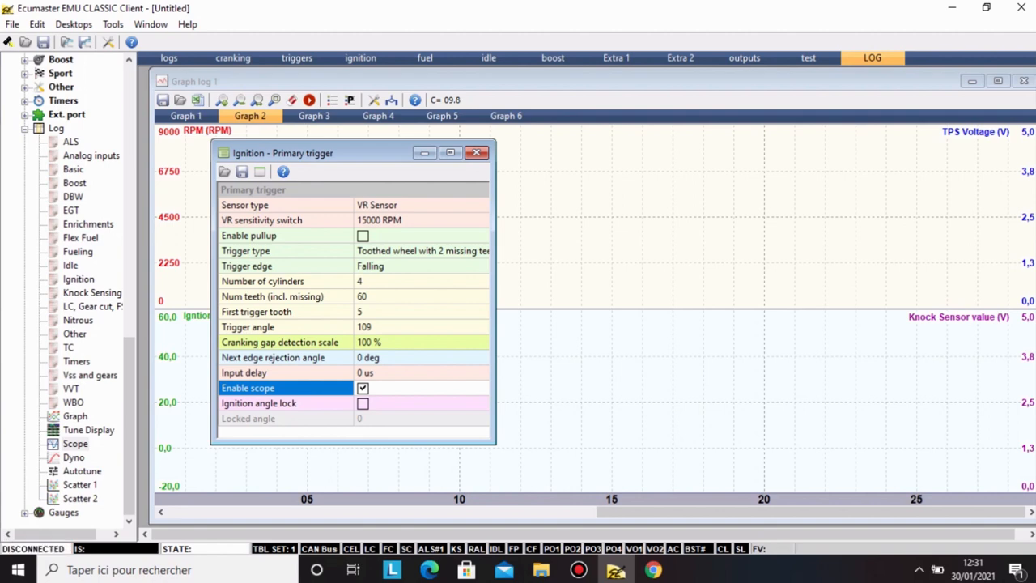
{"action": "left_click", "coordinate": [476, 152]}
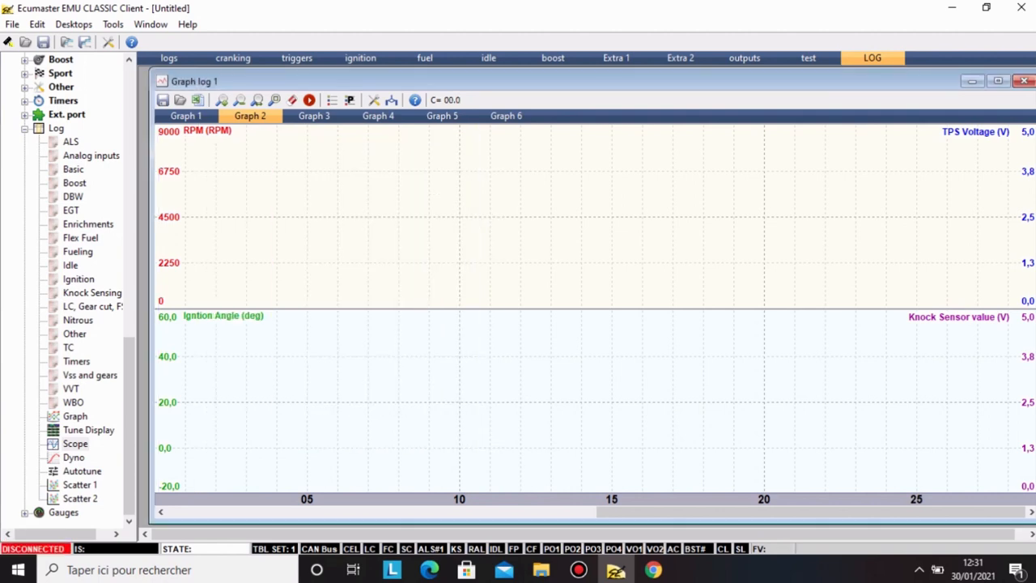
Reopen the primary trigger settings and enable the ignition angle lock with a locked angle of 10.
{"action": "left_click_drag", "start_coordinate": [129, 426], "coordinate": [129, 274]}
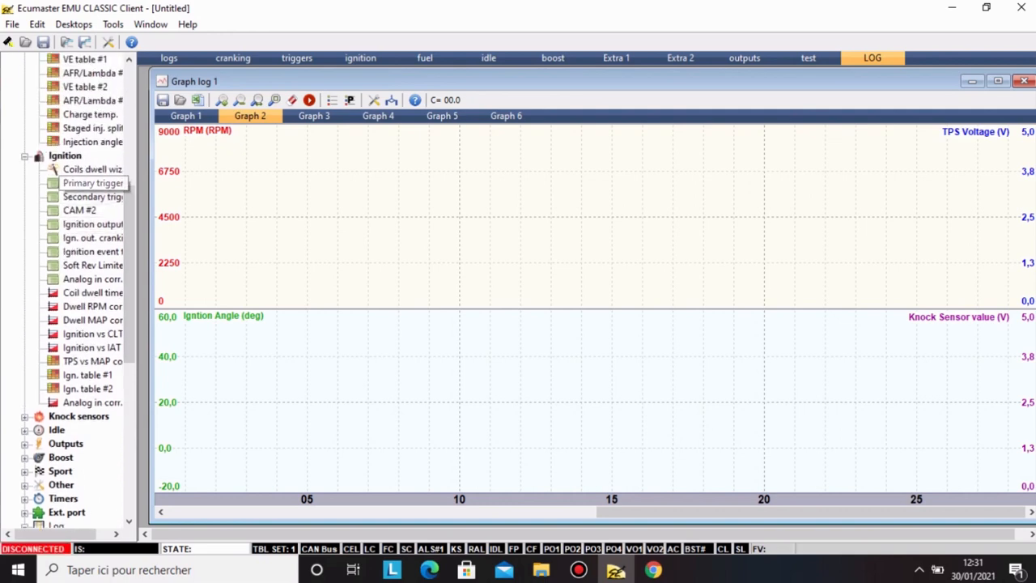
{"action": "double_click", "coordinate": [93, 183]}
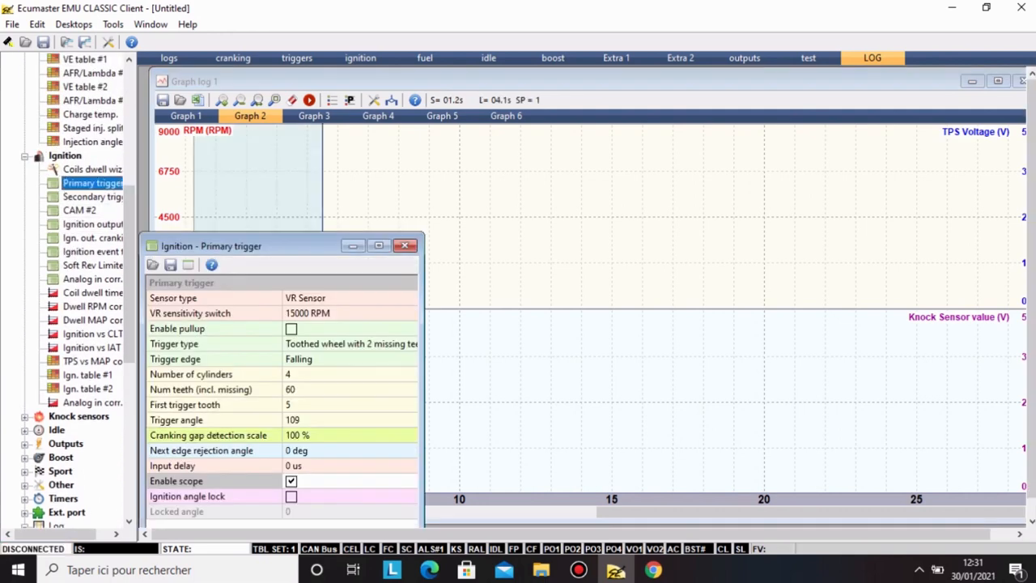
{"action": "left_click", "coordinate": [214, 496]}
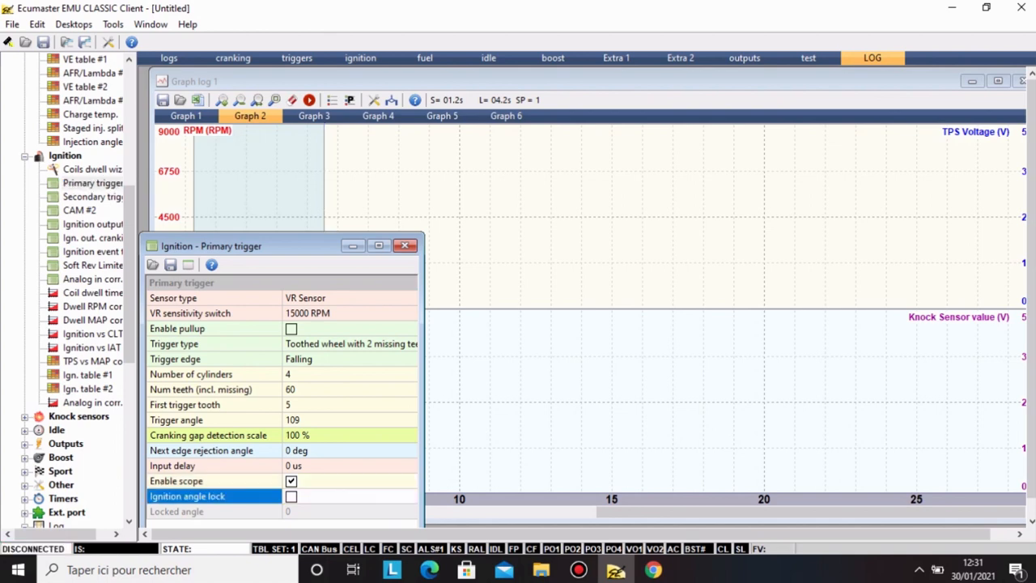
{"action": "left_click", "coordinate": [291, 496]}
{"action": "left_click", "coordinate": [340, 511]}
{"action": "type", "text": "10"}
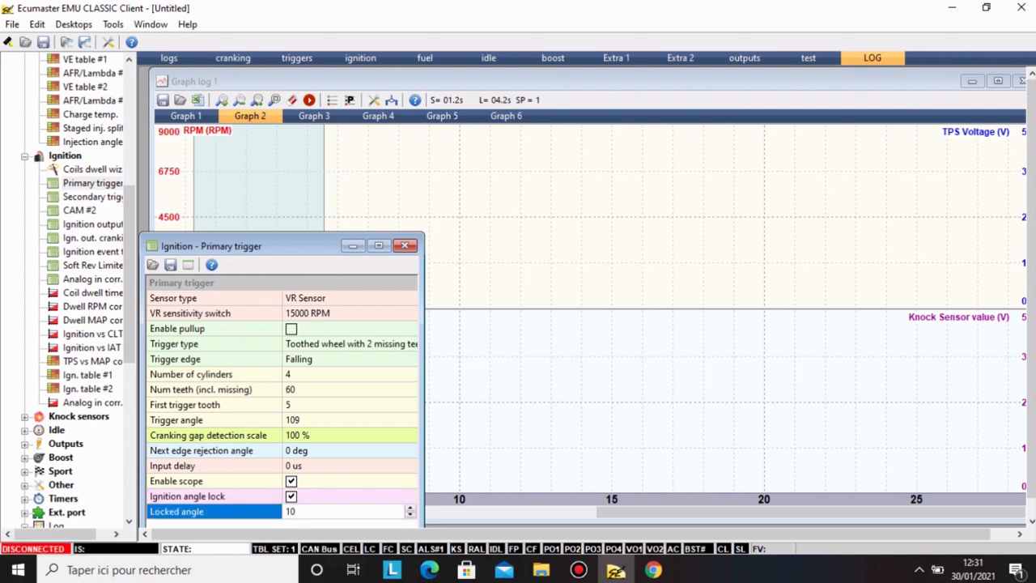
Turn the ignition angle lock back off and close the primary trigger settings.
{"action": "key", "text": "Up"}
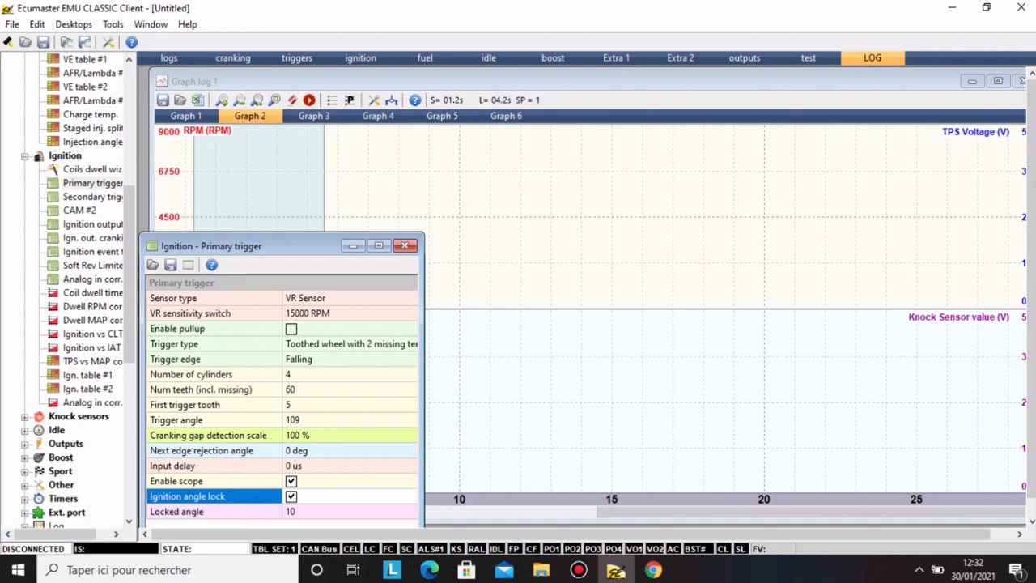
{"action": "key", "text": "space"}
{"action": "left_click", "coordinate": [404, 245]}
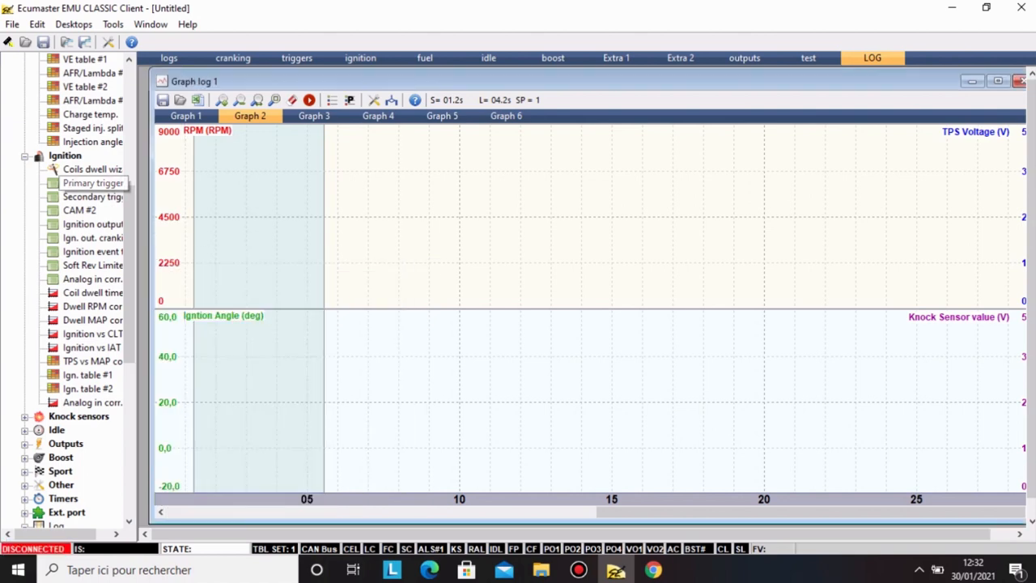
Open the secondary trigger settings, try Hall / Optical sensor as the sensor type, and restore VR Sensor.
{"action": "double_click", "coordinate": [92, 197]}
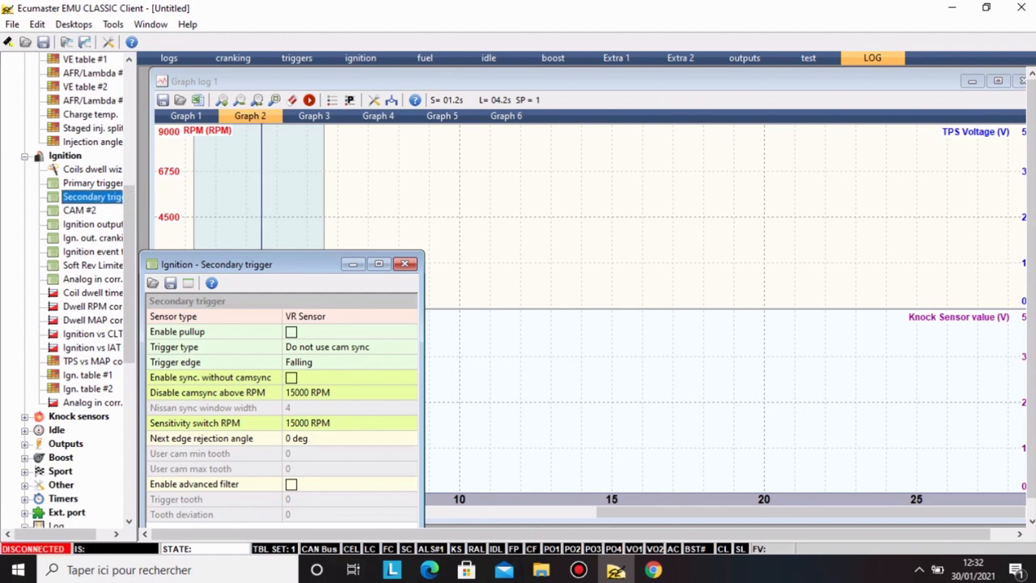
{"action": "left_click_drag", "start_coordinate": [243, 263], "coordinate": [292, 205]}
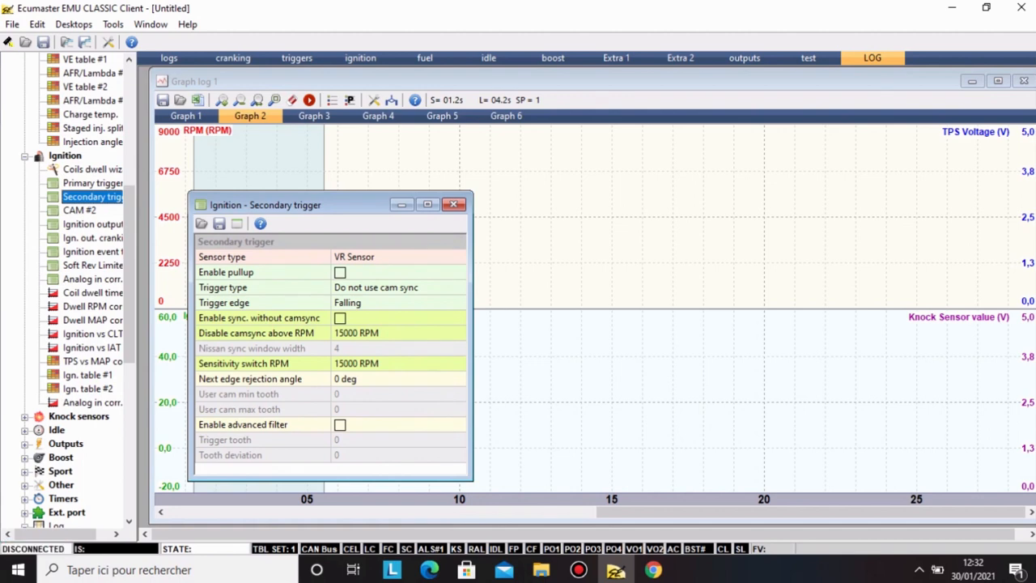
{"action": "left_click", "coordinate": [390, 256]}
{"action": "key", "text": "alt+Down"}
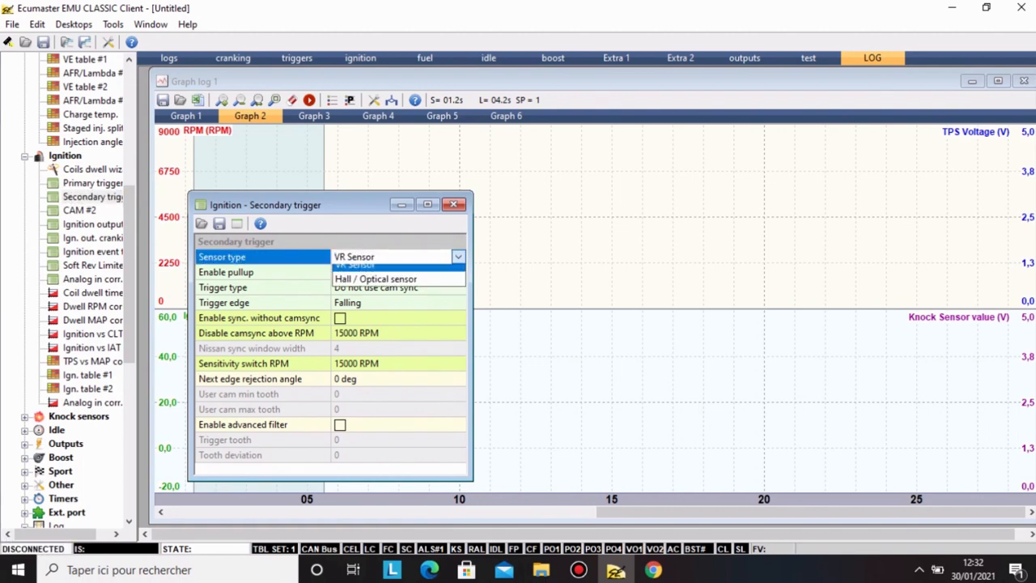
{"action": "key", "text": "Down"}
{"action": "key", "text": "Return"}
{"action": "key", "text": "alt+Down"}
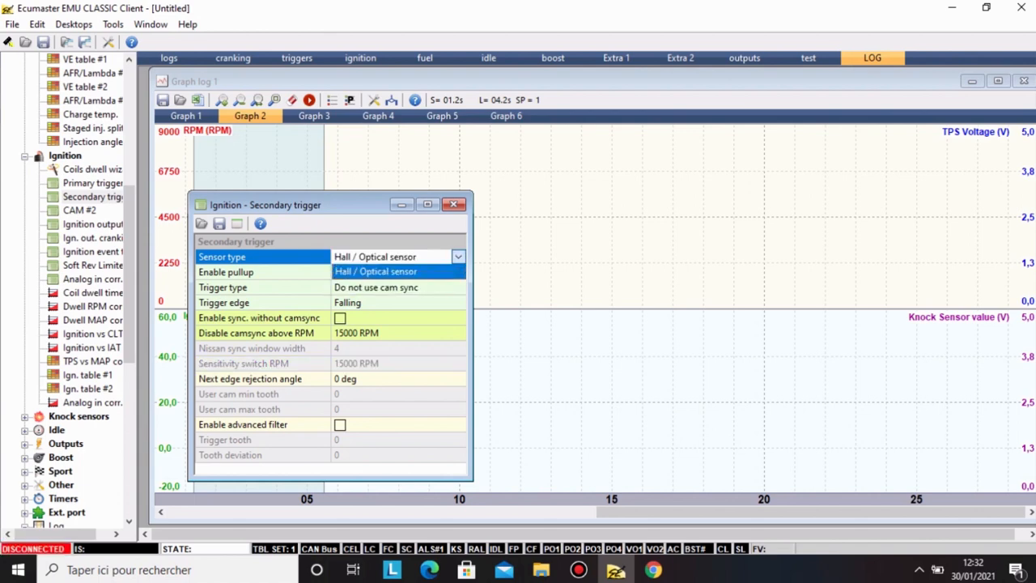
{"action": "key", "text": "Up"}
{"action": "key", "text": "Return"}
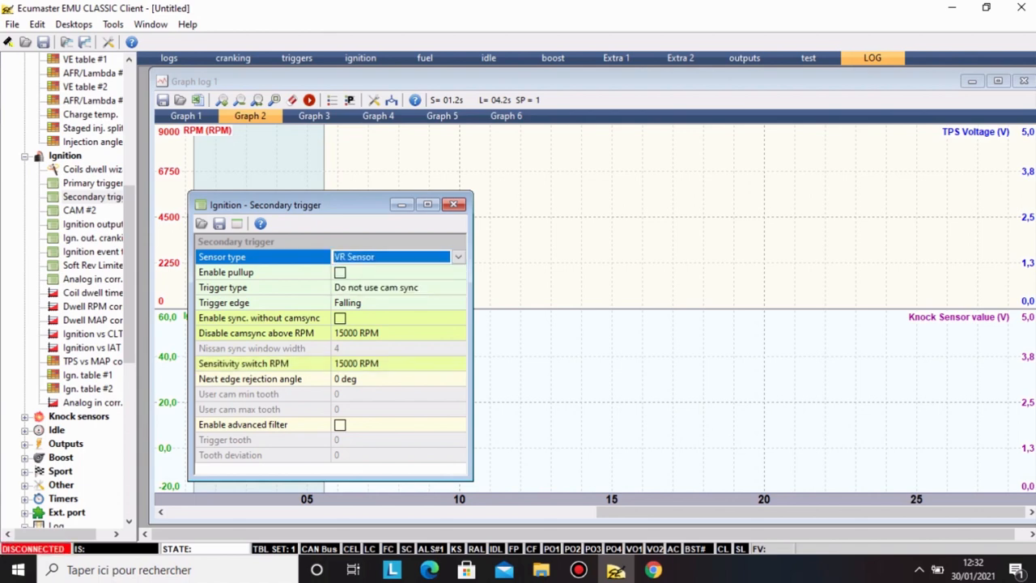
Review the secondary trigger's trigger type options, keep Do not use cam sync, and close the settings.
{"action": "key", "text": "Down"}
{"action": "key", "text": "Down"}
{"action": "key", "text": "alt+Down"}
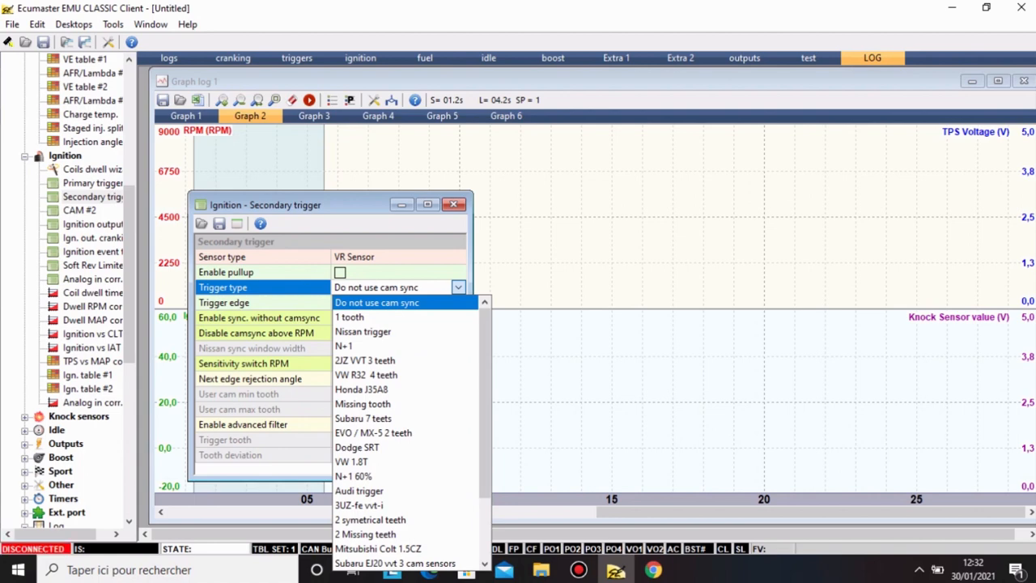
{"action": "key", "text": "Return"}
{"action": "left_click", "coordinate": [453, 204]}
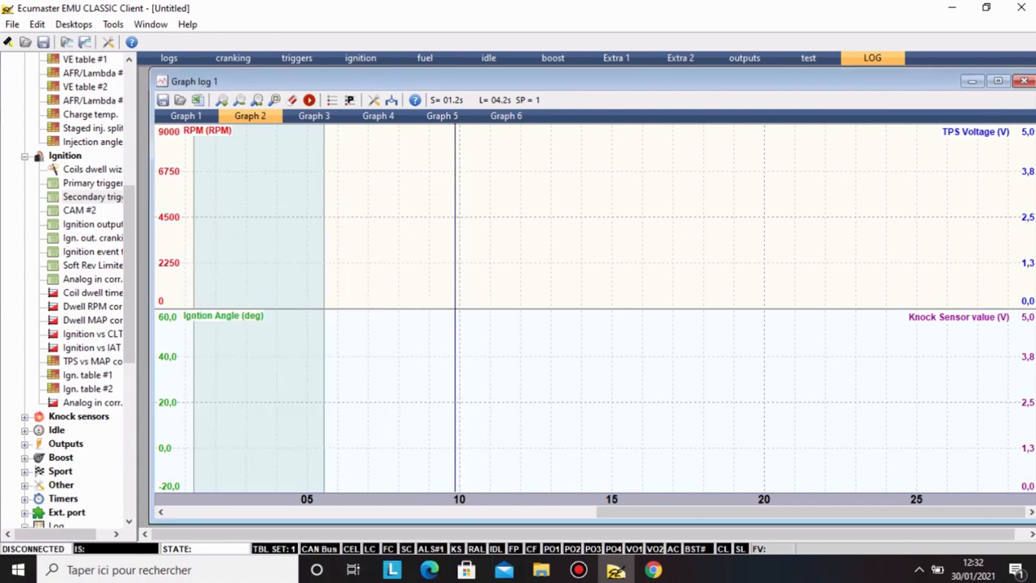
Review the CAM #2 sensor type options, keep VR Sensor, and close the settings.
{"action": "left_click", "coordinate": [79, 209]}
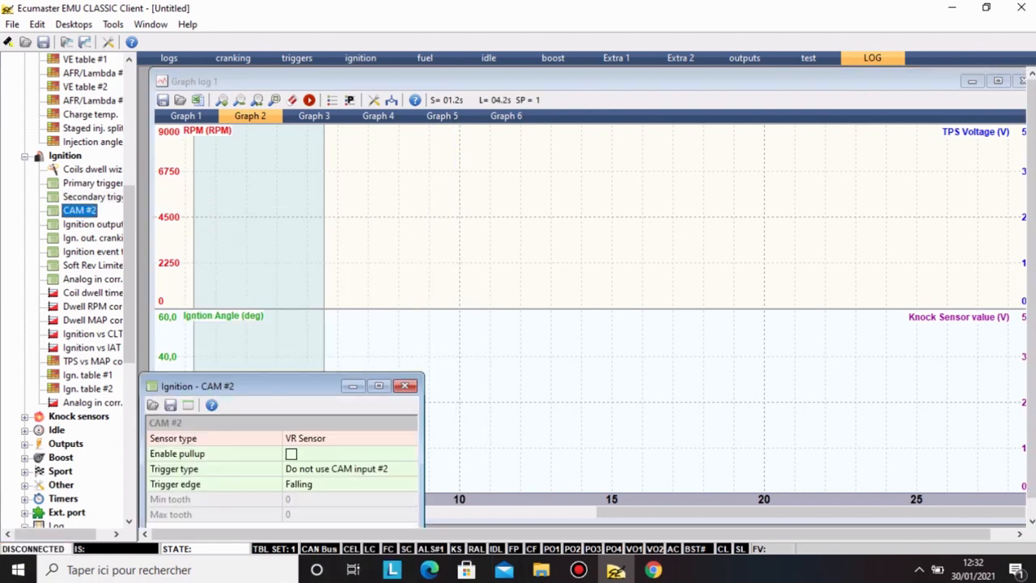
{"action": "left_click", "coordinate": [324, 437]}
{"action": "left_click", "coordinate": [409, 438]}
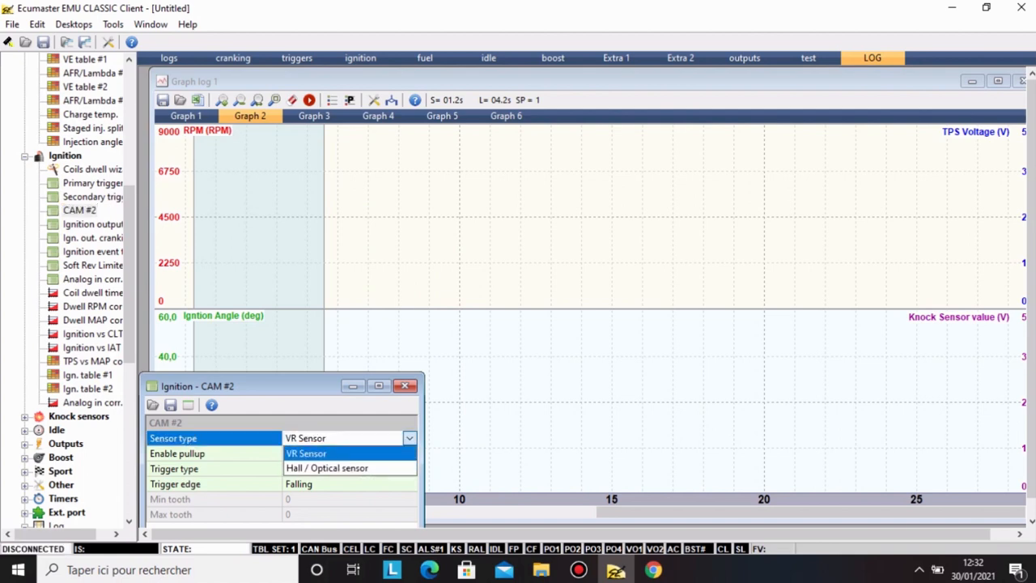
{"action": "left_click", "coordinate": [323, 450]}
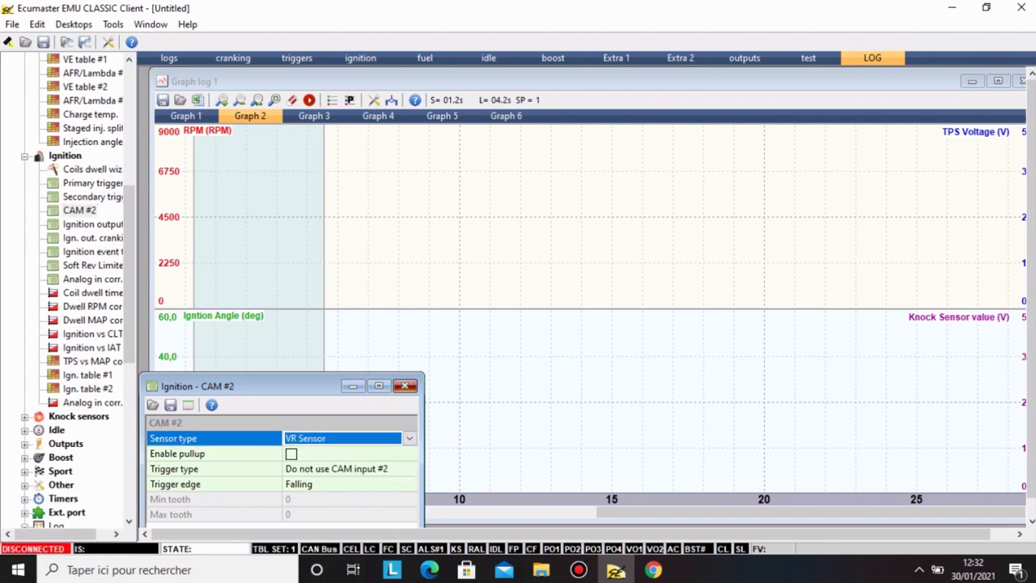
{"action": "left_click", "coordinate": [405, 385]}
Open the ignition outputs settings and assign Ignition output 1 (10A, G8) to Ignition event 1.
{"action": "double_click", "coordinate": [87, 224]}
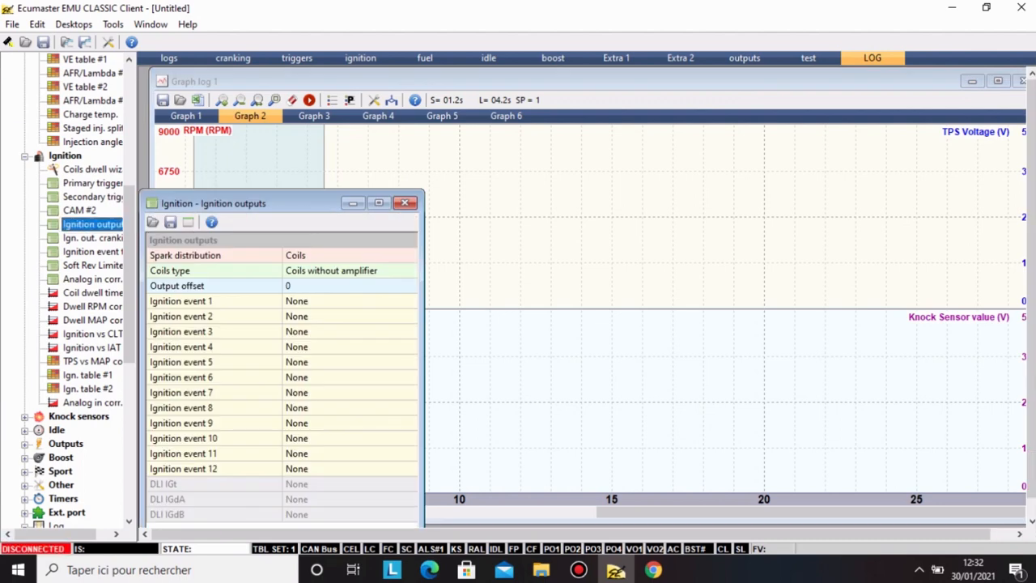
{"action": "left_click", "coordinate": [324, 300]}
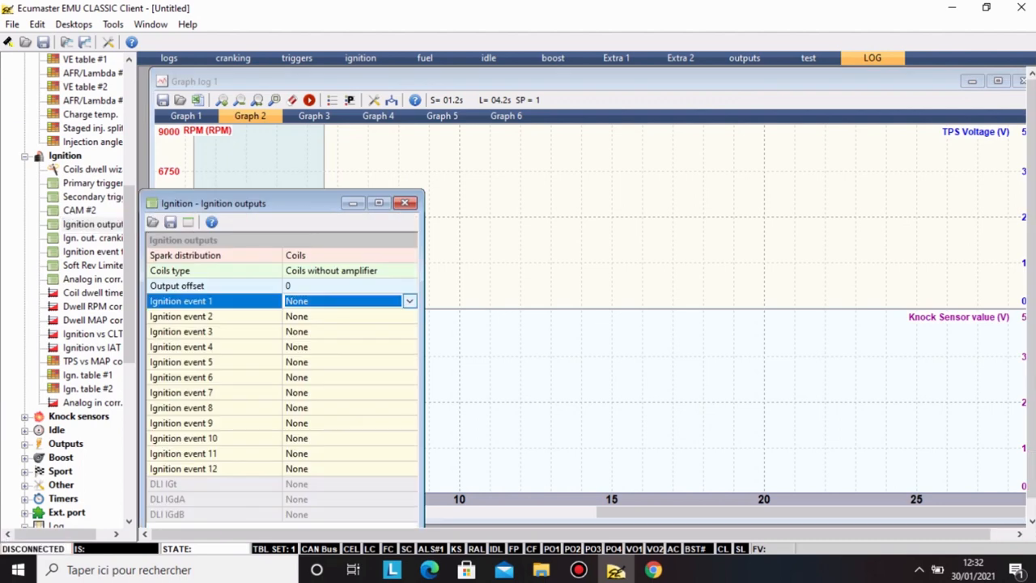
{"action": "left_click", "coordinate": [409, 300]}
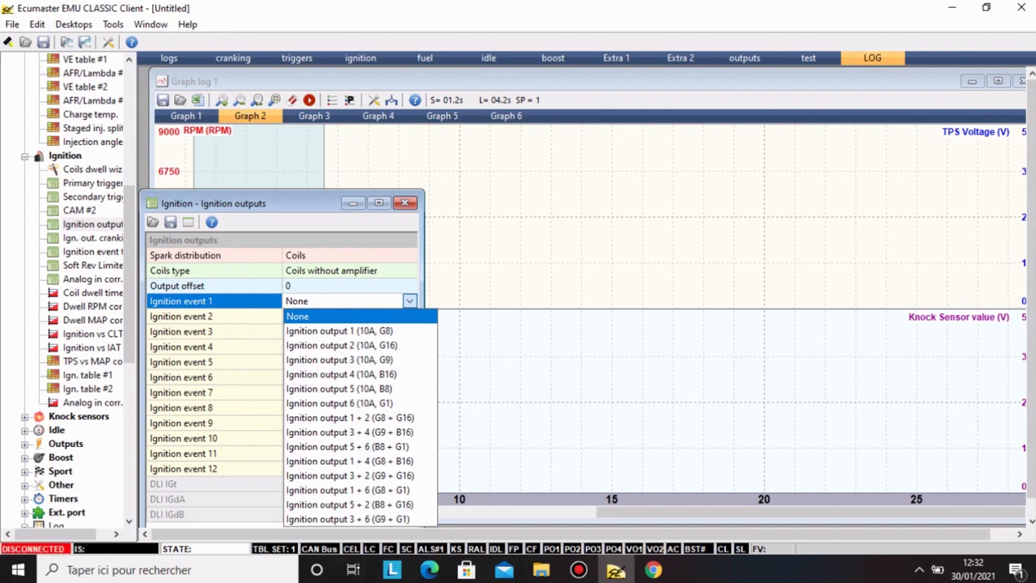
{"action": "key", "text": "Down"}
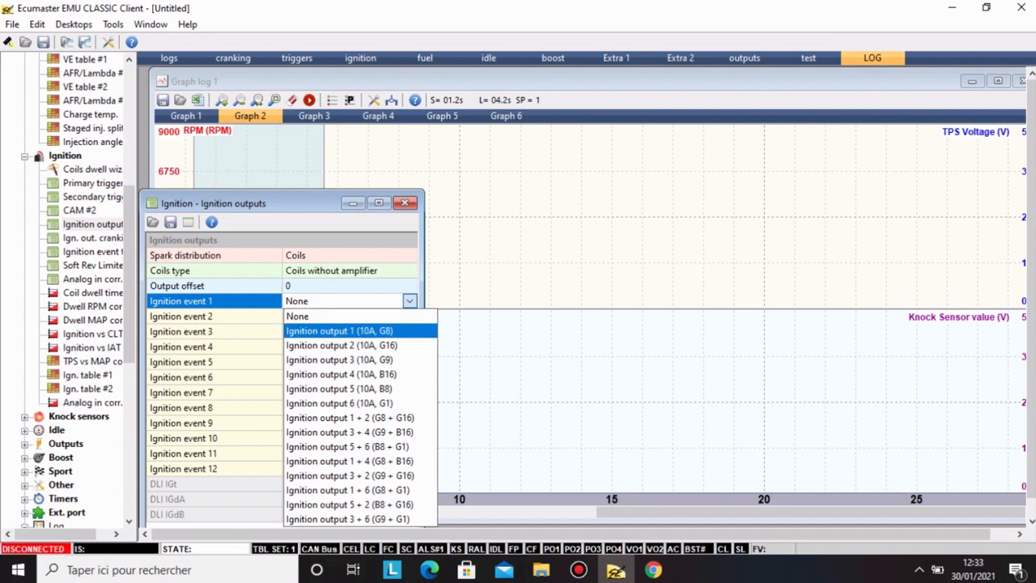
{"action": "key", "text": "Return"}
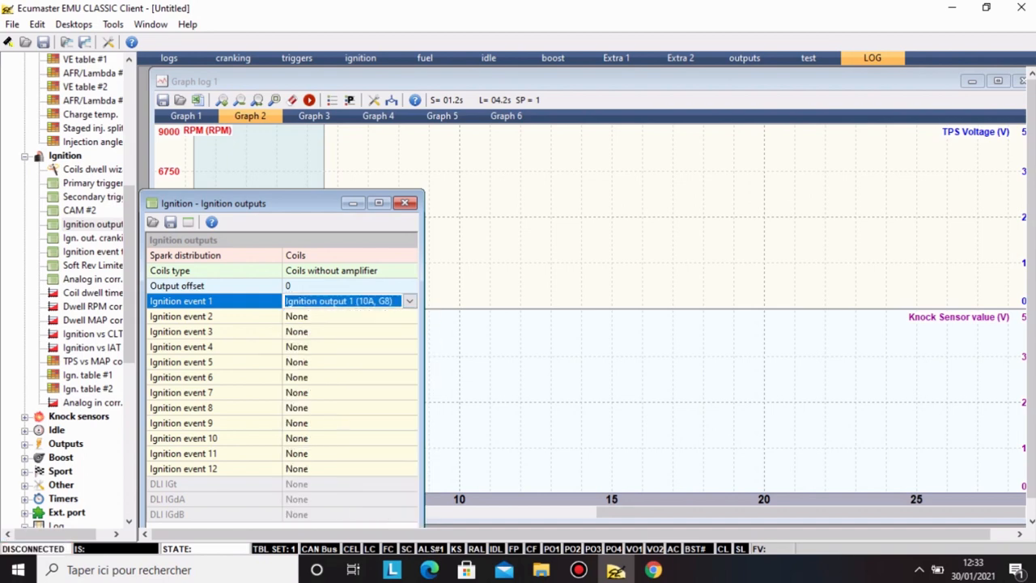
Assign Ignition output 2 (10A, G16) to Ignition event 2.
{"action": "key", "text": "Down"}
{"action": "key", "text": "alt+Down"}
{"action": "key", "text": "Down"}
{"action": "key", "text": "Down"}
{"action": "key", "text": "Down"}
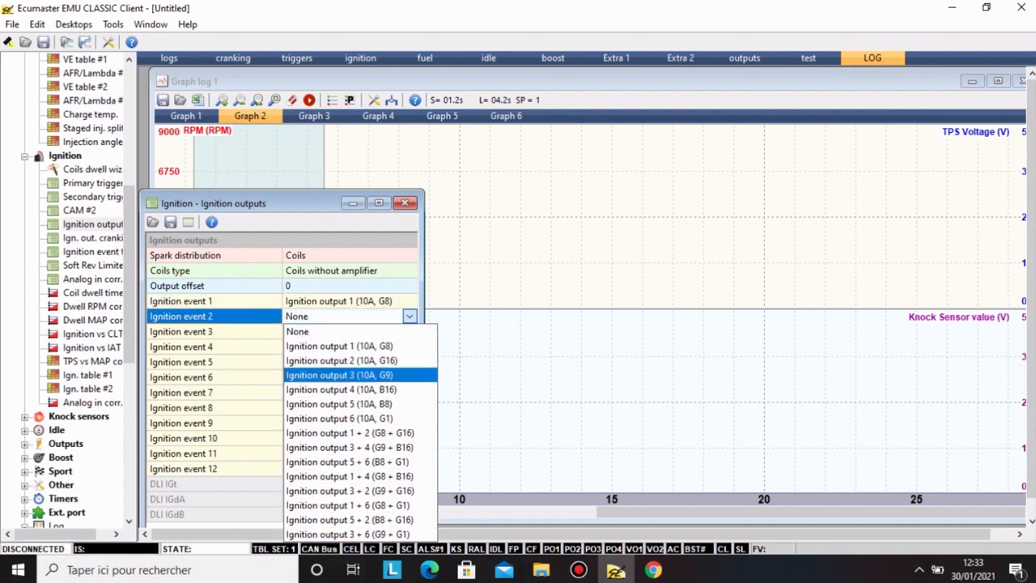
{"action": "key", "text": "Up"}
{"action": "key", "text": "Return"}
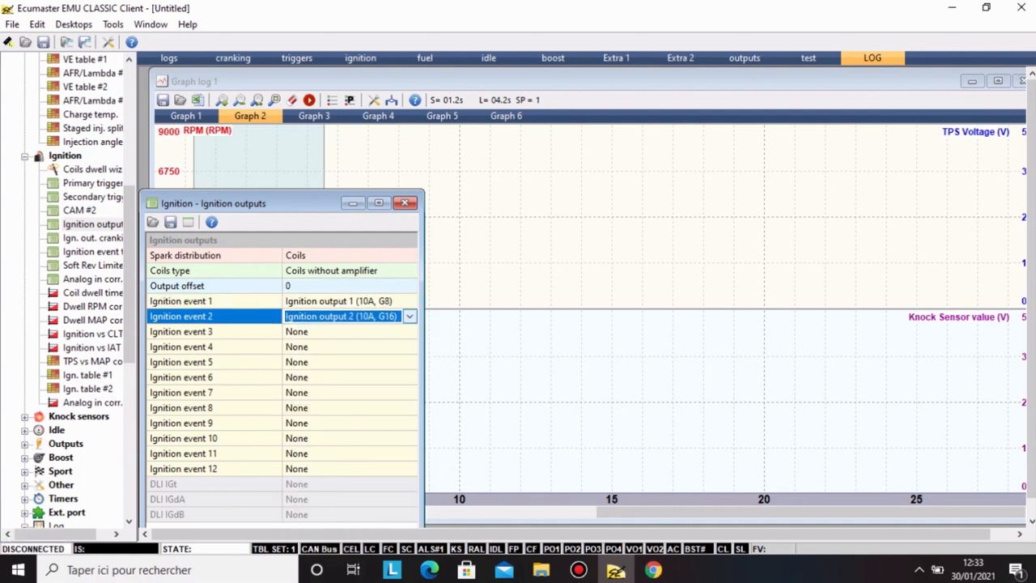
Reset Ignition event 2 and Ignition event 1 to None in the ignition outputs settings.
{"action": "key", "text": "alt+Down"}
{"action": "key", "text": "Up"}
{"action": "key", "text": "Up"}
{"action": "left_click", "coordinate": [340, 346]}
{"action": "left_click", "coordinate": [409, 316]}
{"action": "left_click", "coordinate": [340, 331]}
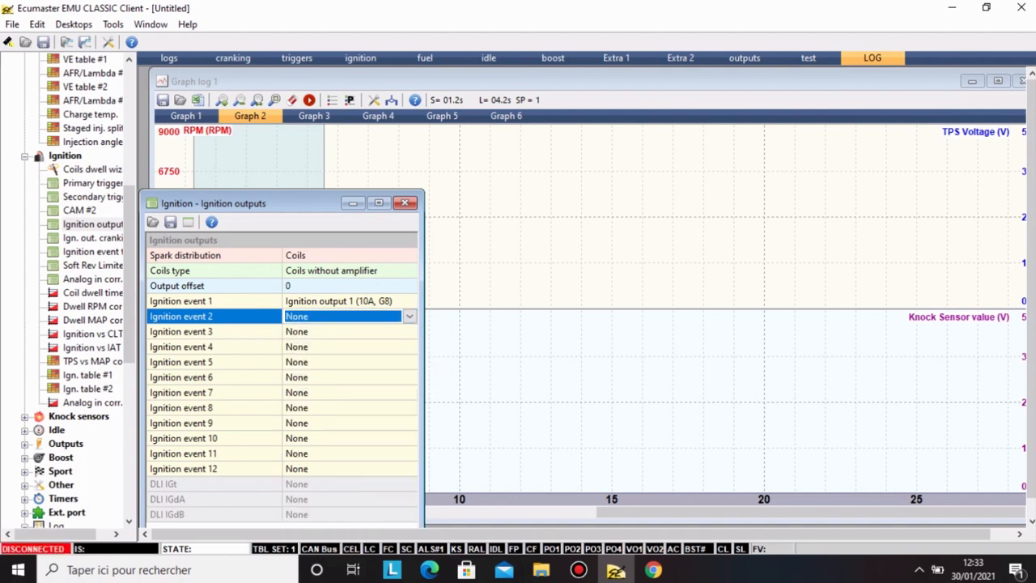
{"action": "left_click", "coordinate": [408, 301]}
{"action": "left_click", "coordinate": [409, 301]}
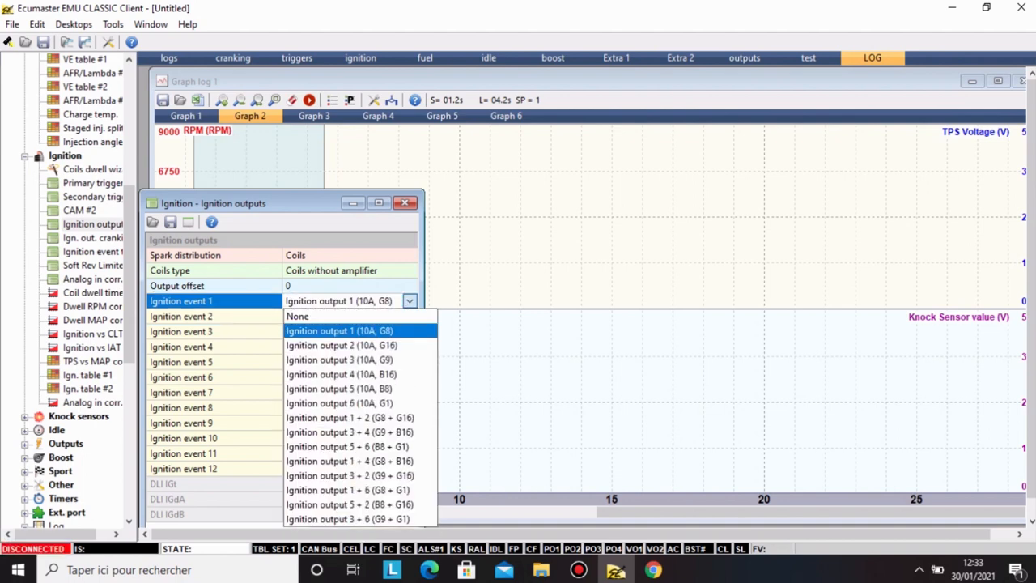
{"action": "key", "text": "Return"}
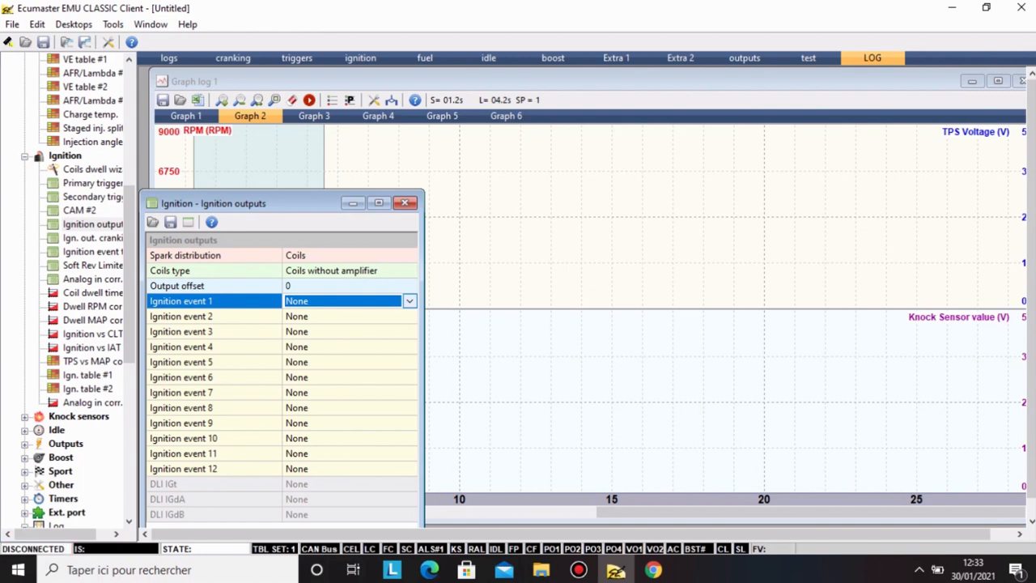
Assign the paired Ignition output 1 + 4 (G8 + B16) to Ignition event 1.
{"action": "left_click", "coordinate": [409, 301]}
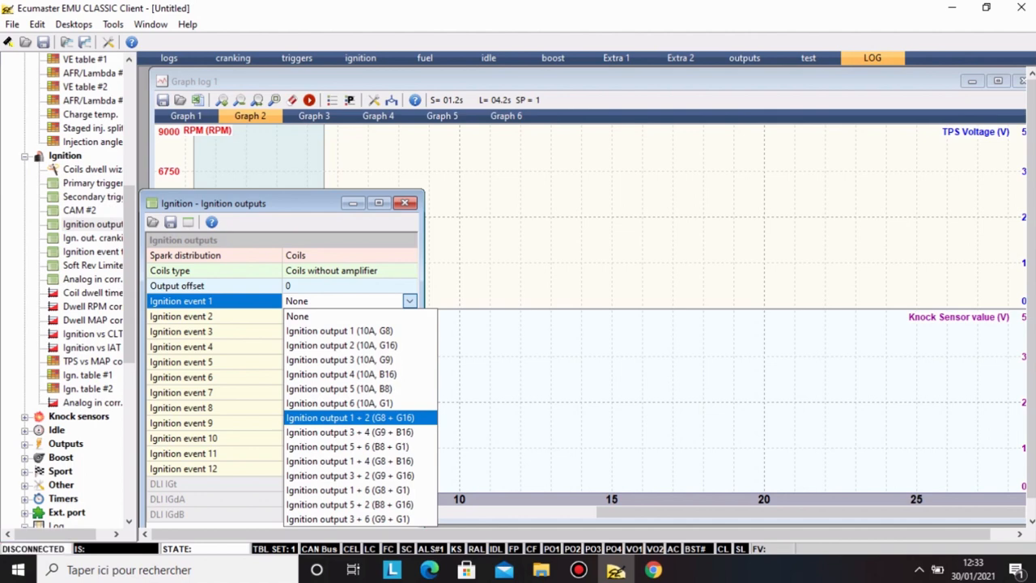
{"action": "key", "text": "Down"}
{"action": "key", "text": "Down"}
{"action": "key", "text": "Down"}
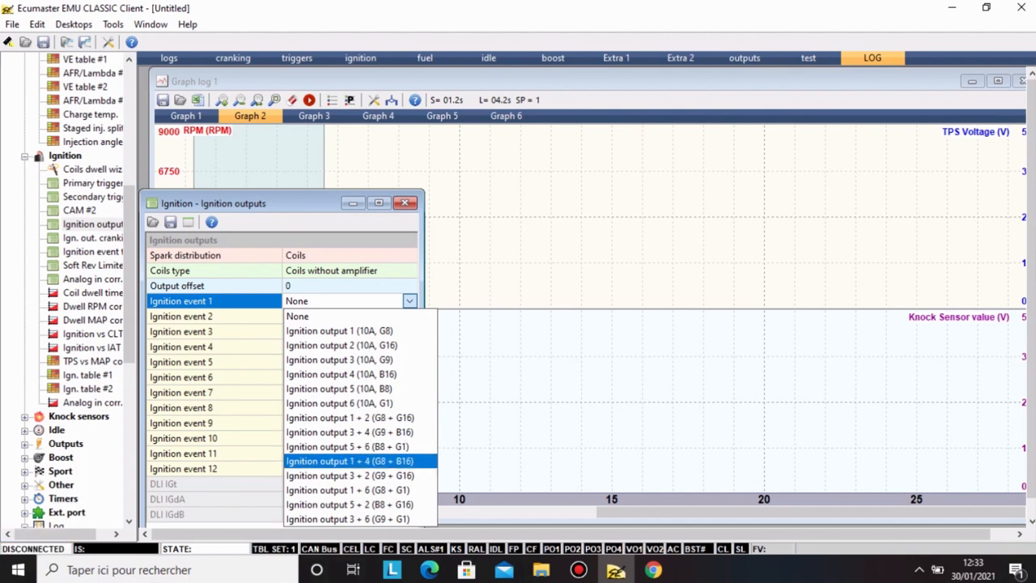
{"action": "key", "text": "Return"}
Review the single and paired outputs available for Ignition event 2 and keep it at None.
{"action": "left_click", "coordinate": [407, 317]}
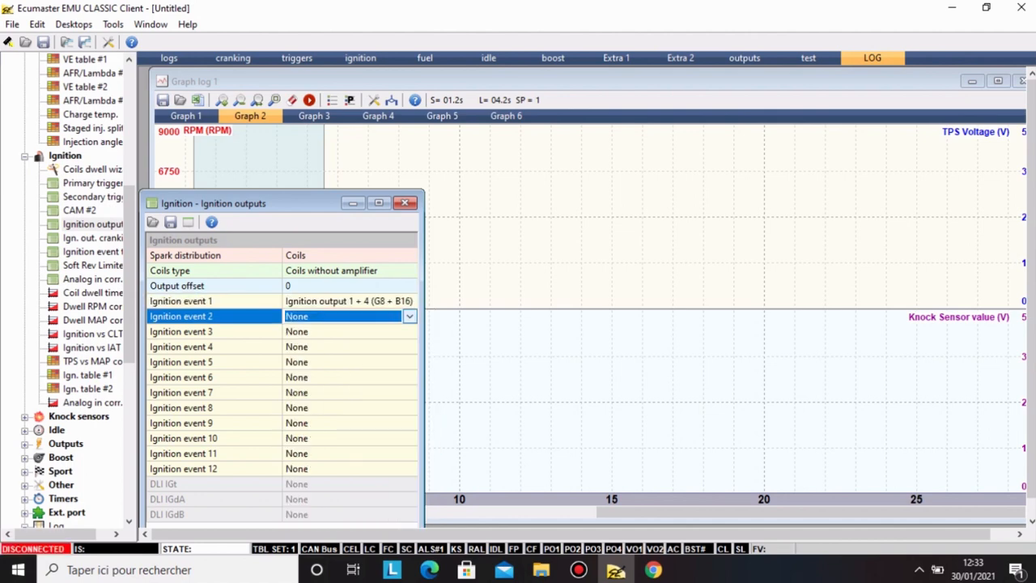
{"action": "left_click", "coordinate": [409, 316]}
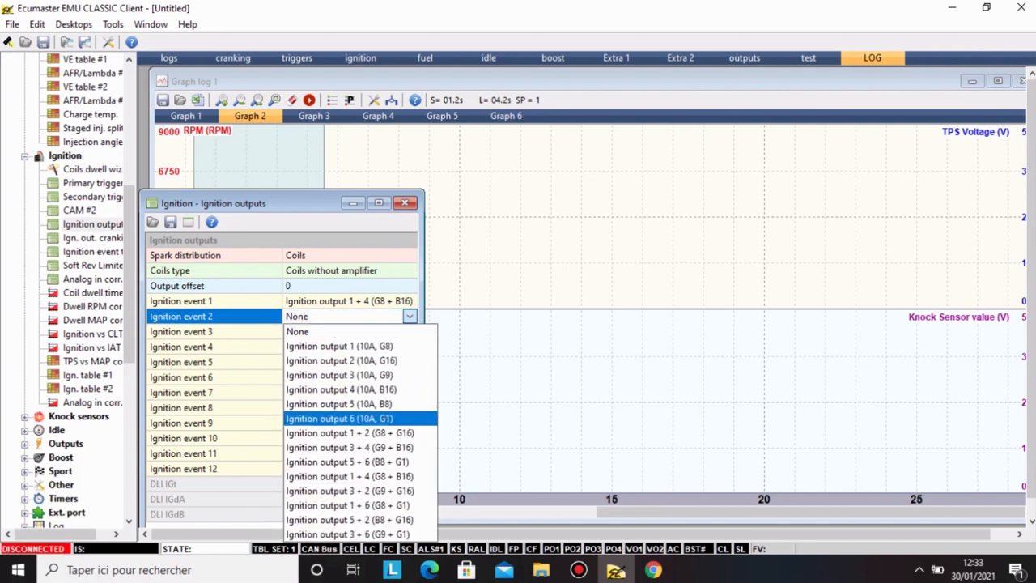
{"action": "key", "text": "Down"}
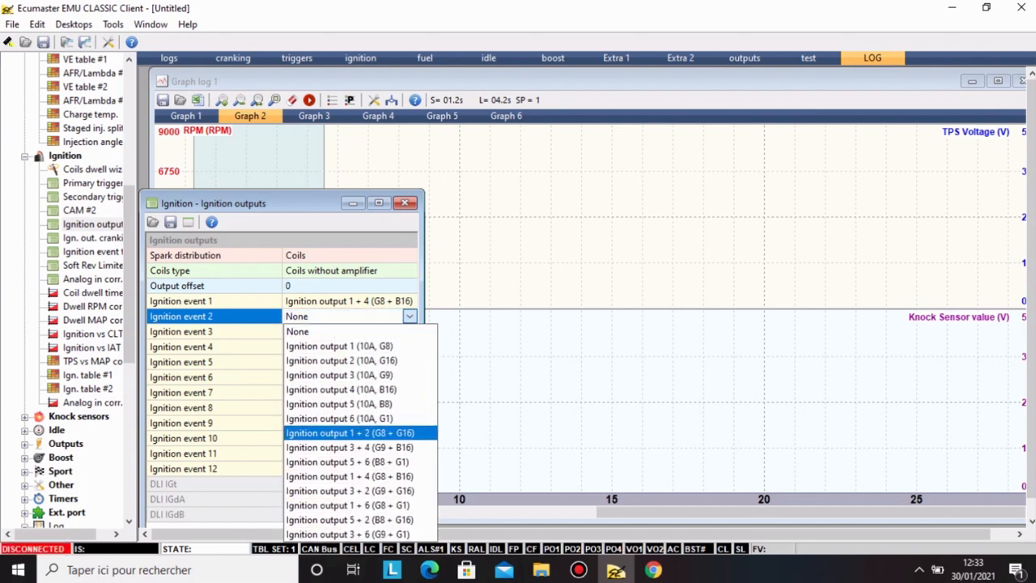
{"action": "key", "text": "Down"}
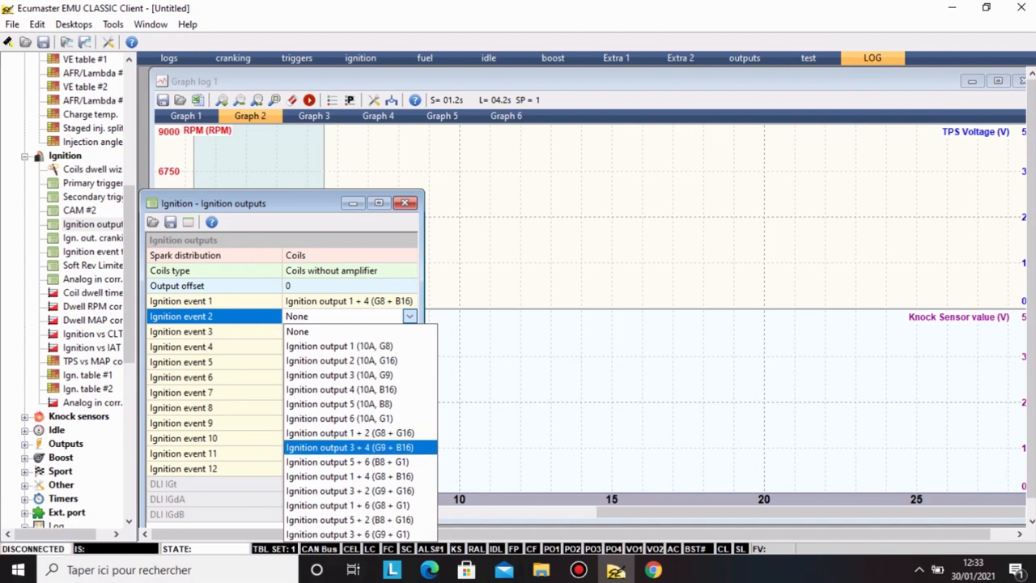
{"action": "key", "text": "Home"}
{"action": "key", "text": "Down"}
{"action": "key", "text": "Down"}
{"action": "key", "text": "Up"}
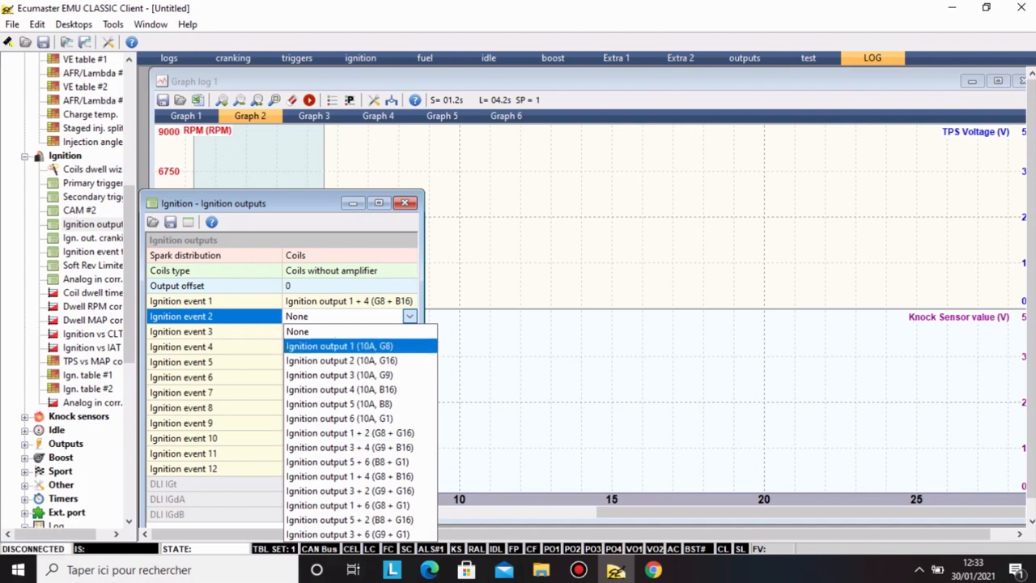
{"action": "key", "text": "Up"}
{"action": "key", "text": "Return"}
Change Ignition event 1 to the single Ignition output 1 (10A, G8).
{"action": "key", "text": "Up"}
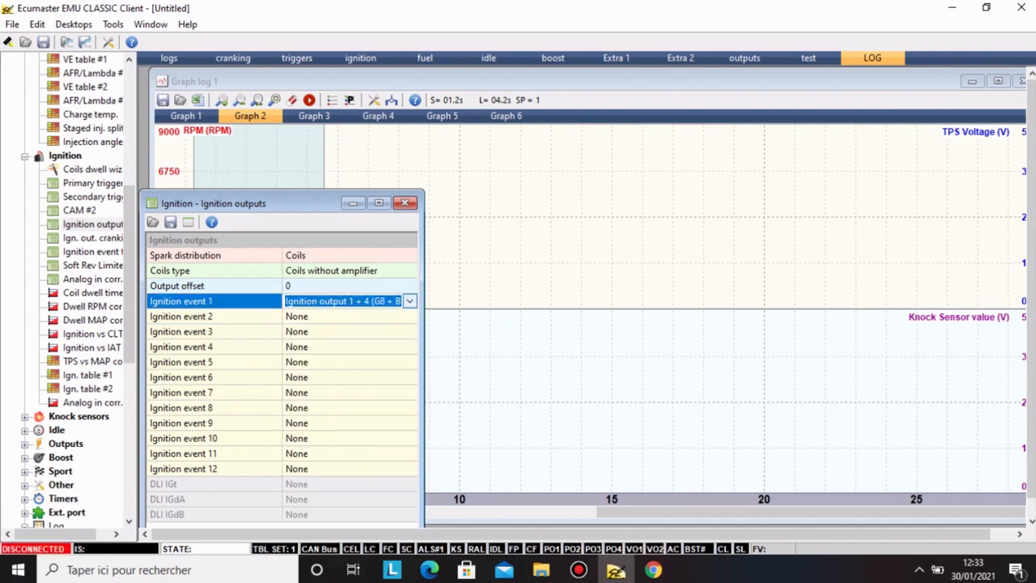
{"action": "key", "text": "alt+Down"}
{"action": "key", "text": "Home"}
{"action": "key", "text": "Down"}
{"action": "key", "text": "Return"}
Try Ignition output 3 (10A, G9) for Ignition event 2, and replace it with Ignition output 2 (10A, G16).
{"action": "key", "text": "Down"}
{"action": "key", "text": "alt+Down"}
{"action": "key", "text": "Home"}
{"action": "key", "text": "Down"}
{"action": "key", "text": "Down"}
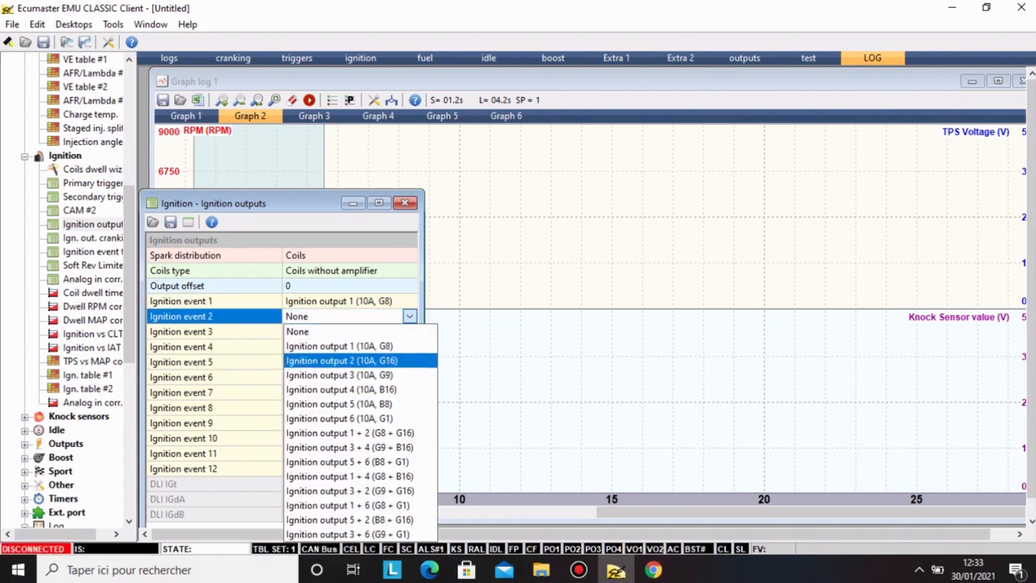
{"action": "key", "text": "Down"}
{"action": "key", "text": "Return"}
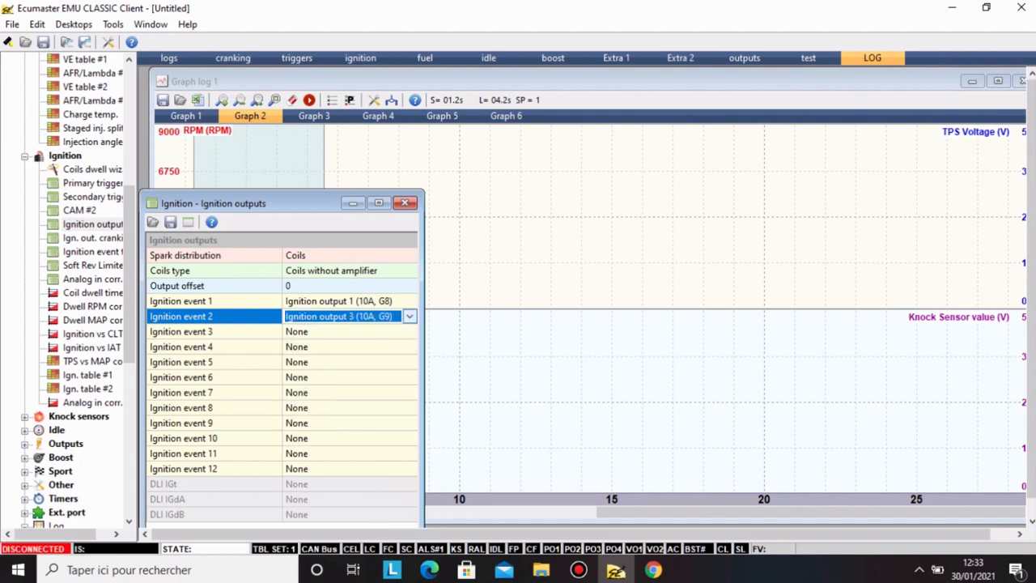
{"action": "key", "text": "alt+Down"}
{"action": "key", "text": "Home"}
{"action": "key", "text": "Down"}
{"action": "key", "text": "Down"}
{"action": "key", "text": "Return"}
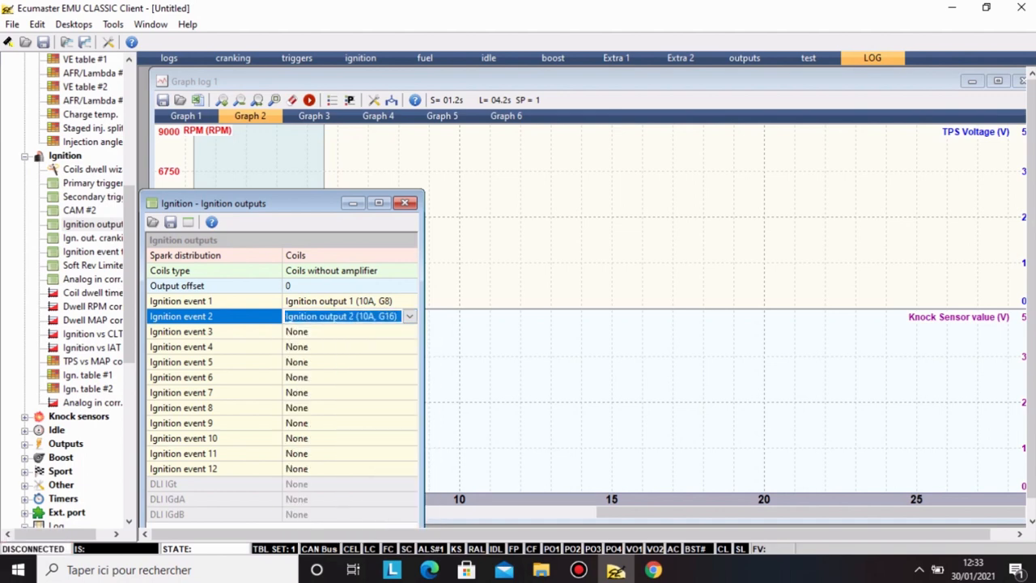
Clear the output assignments of Ignition events 2 and 1 by setting both to None.
{"action": "key", "text": "alt+Down"}
{"action": "key", "text": "Home"}
{"action": "key", "text": "Return"}
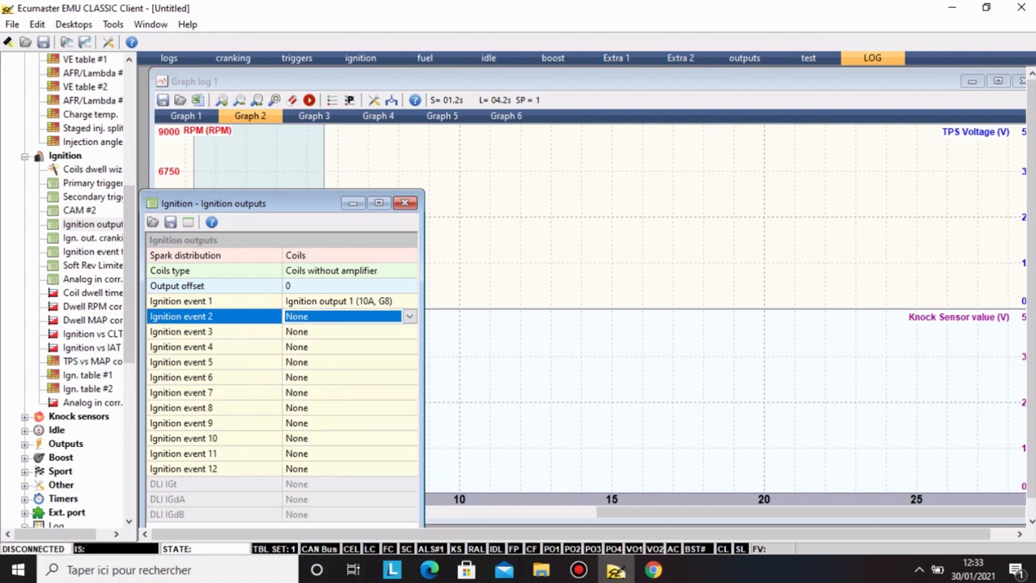
{"action": "key", "text": "Up"}
{"action": "key", "text": "alt+Down"}
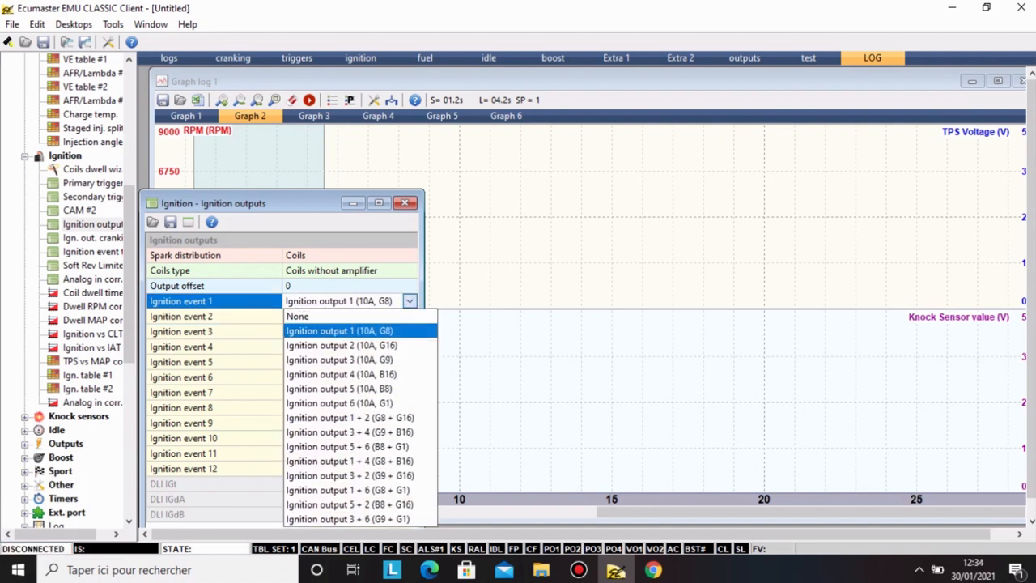
{"action": "key", "text": "Home"}
{"action": "key", "text": "Return"}
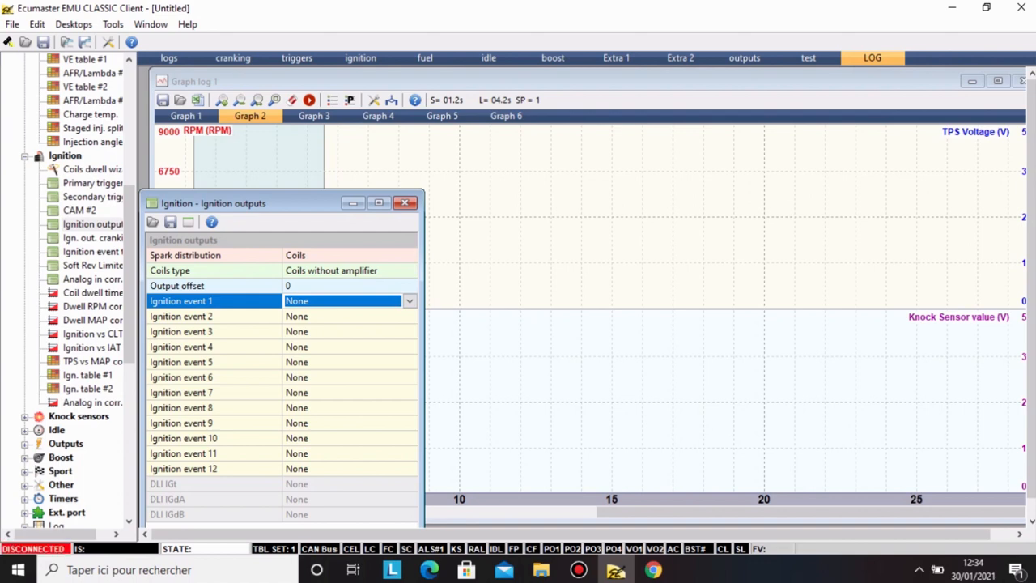
Review the spark distribution and coils type options, keep Coils and Coils without amplifier, and close the ignition outputs settings.
{"action": "key", "text": "Up"}
{"action": "key", "text": "Up"}
{"action": "key", "text": "Up"}
{"action": "key", "text": "alt+Down"}
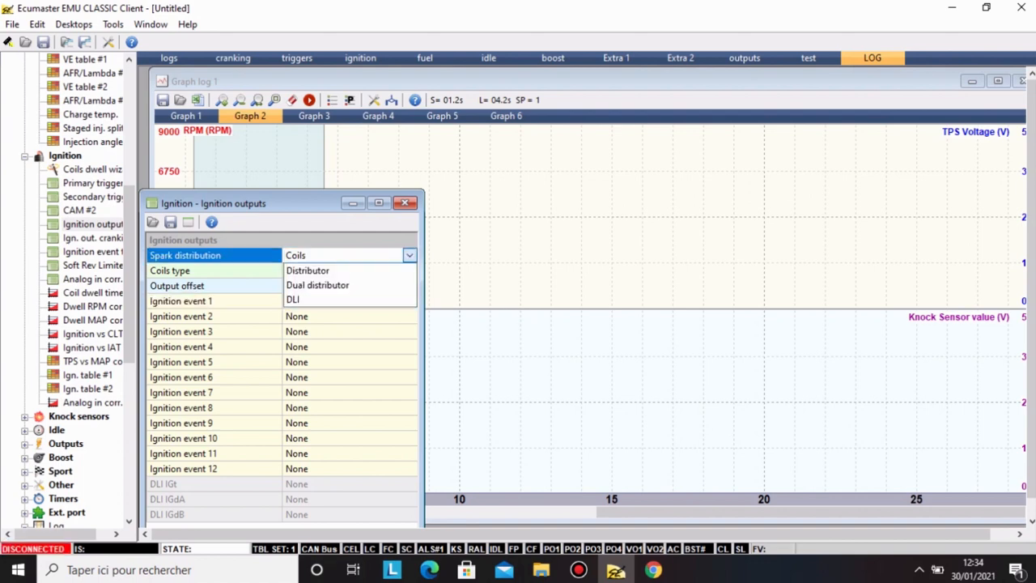
{"action": "key", "text": "Return"}
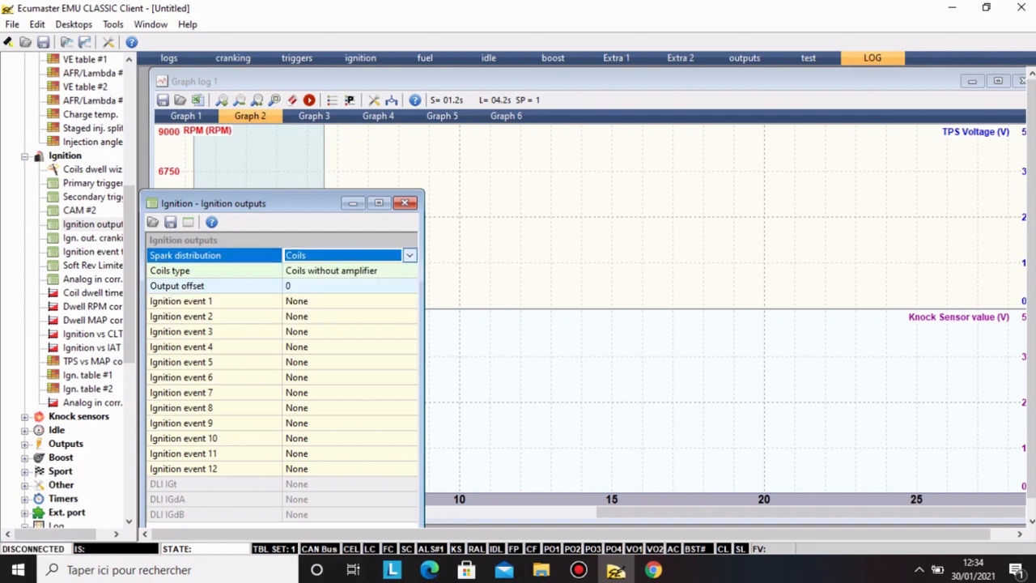
{"action": "key", "text": "Down"}
{"action": "key", "text": "alt+Down"}
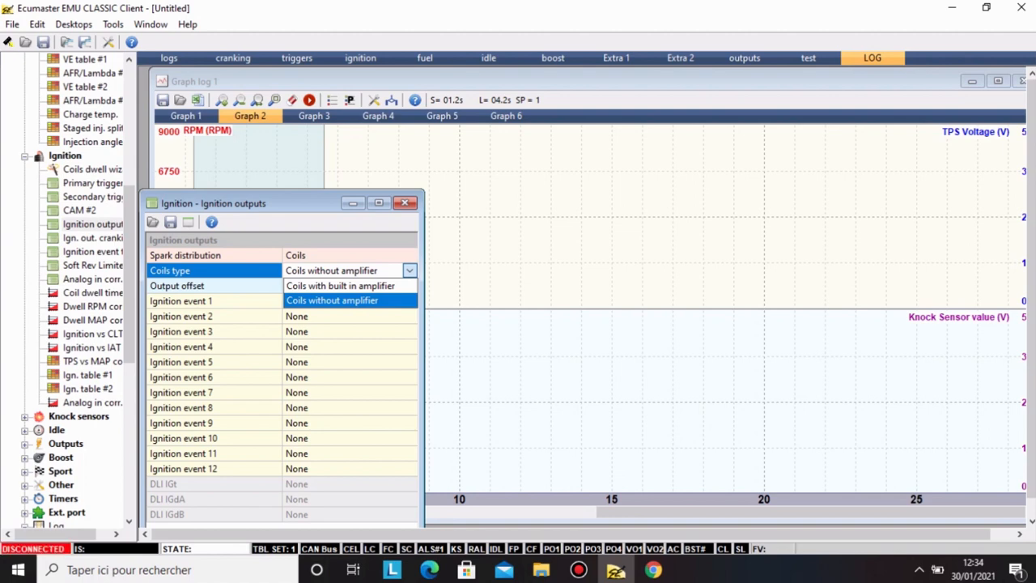
{"action": "left_click", "coordinate": [333, 300]}
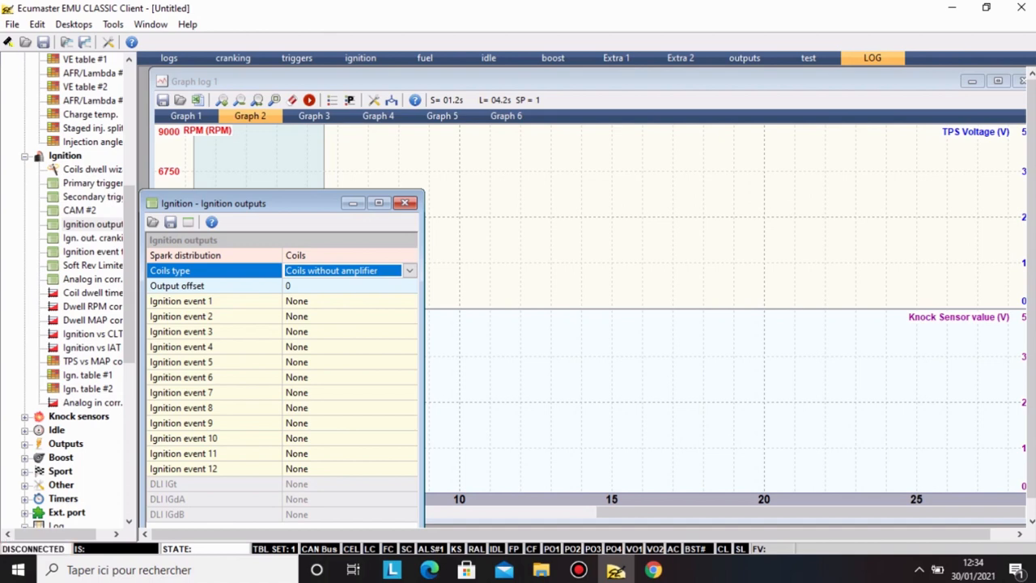
{"action": "left_click", "coordinate": [404, 203]}
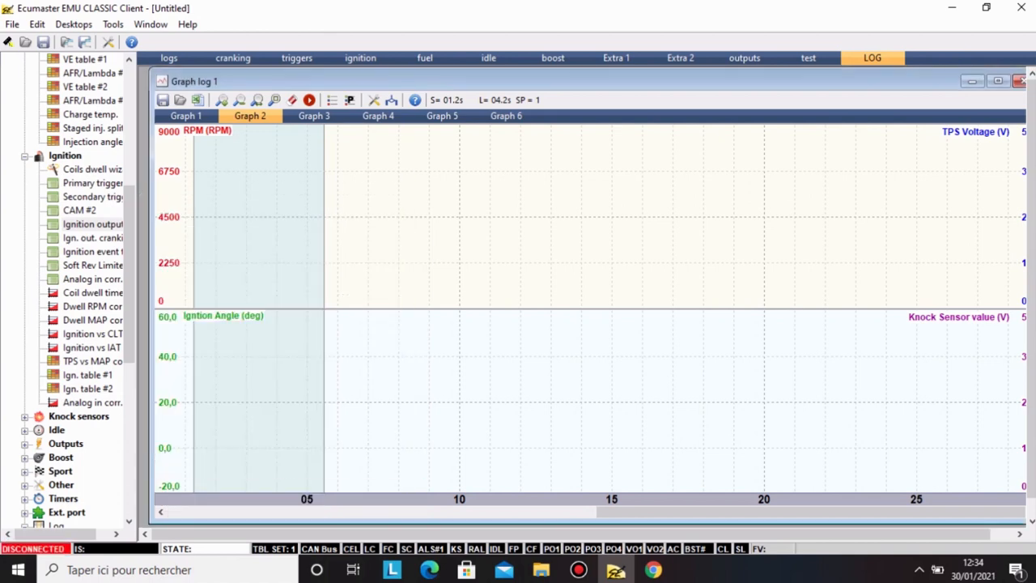
Open the ignition outputs cranking settings, try enabling the function, and disable it again.
{"action": "double_click", "coordinate": [93, 238]}
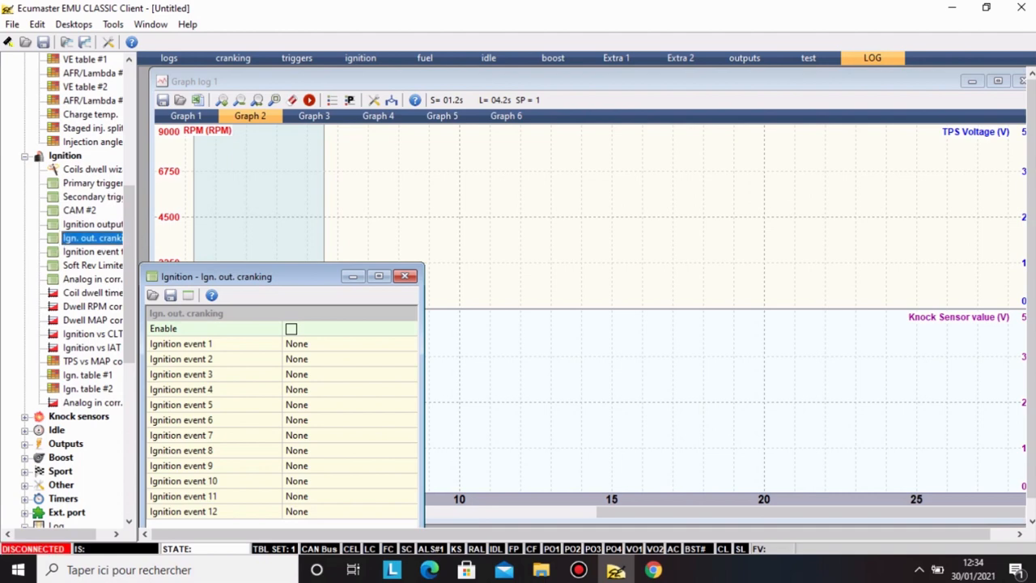
{"action": "left_click_drag", "start_coordinate": [283, 267], "coordinate": [338, 208]}
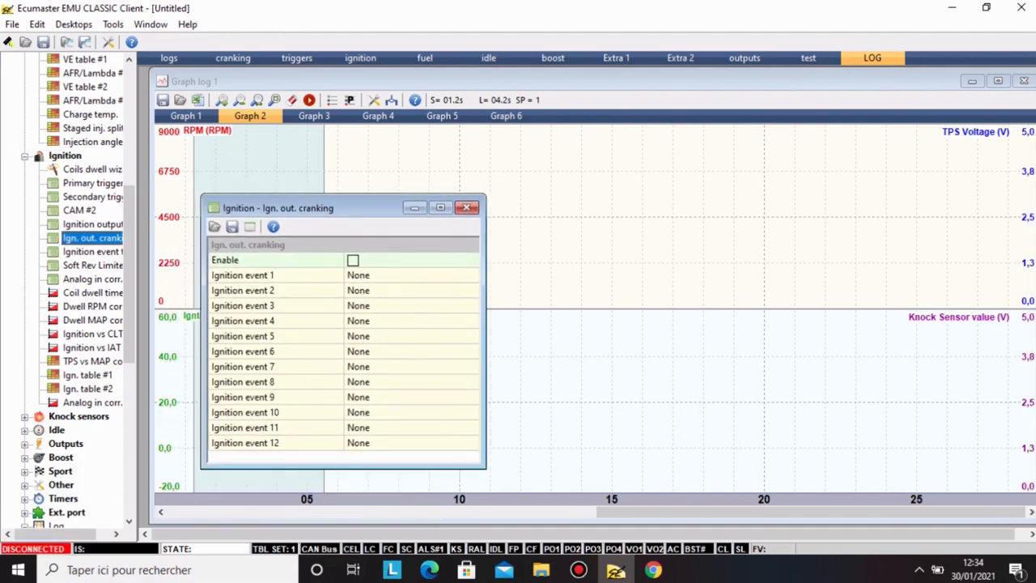
{"action": "left_click", "coordinate": [353, 260]}
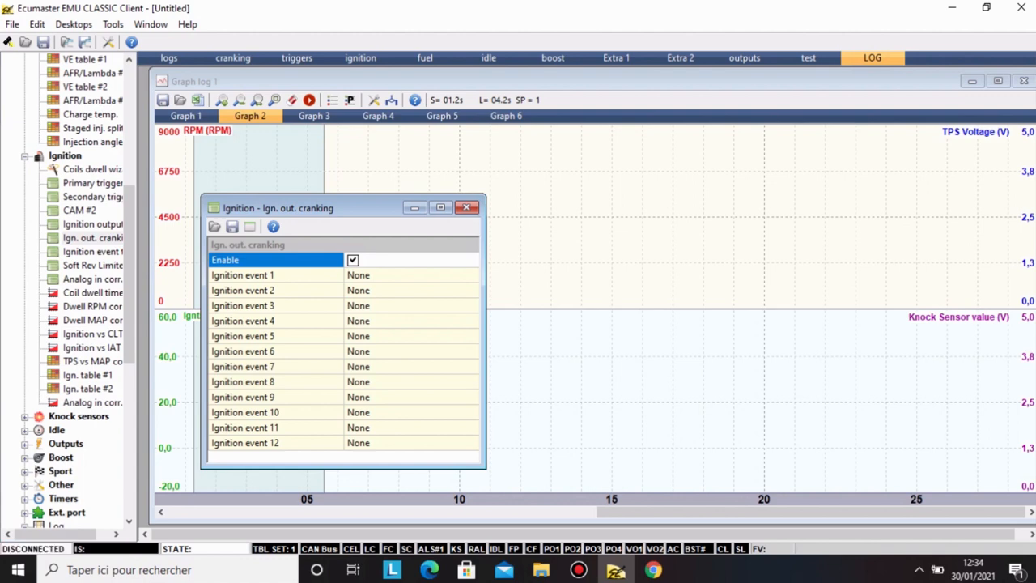
{"action": "left_click", "coordinate": [352, 259]}
Assign Ignition output 1 + 2 (G8 + G16) to cranking ignition event 1 and a paired output to event 2.
{"action": "left_click", "coordinate": [453, 275]}
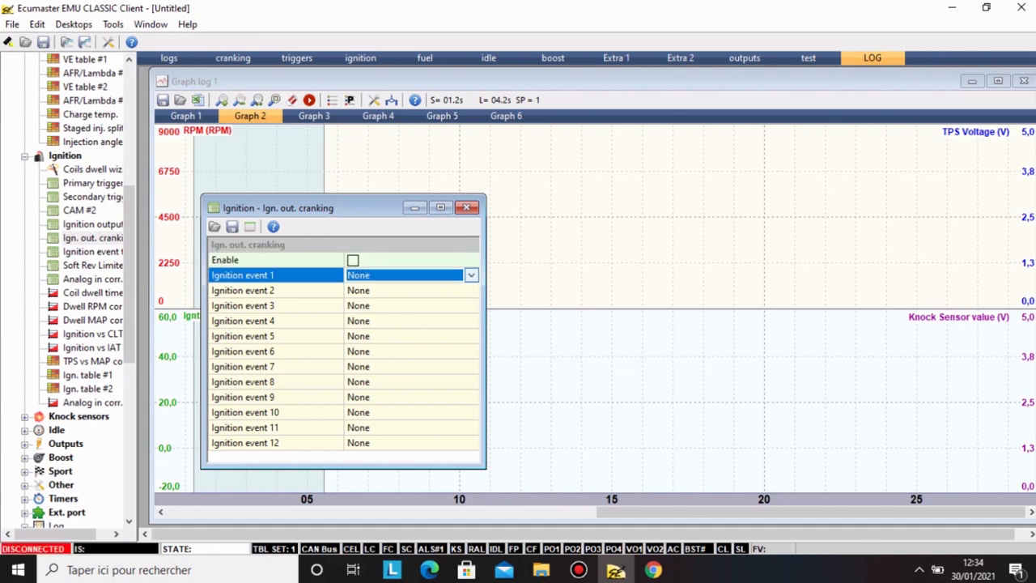
{"action": "left_click", "coordinate": [471, 276]}
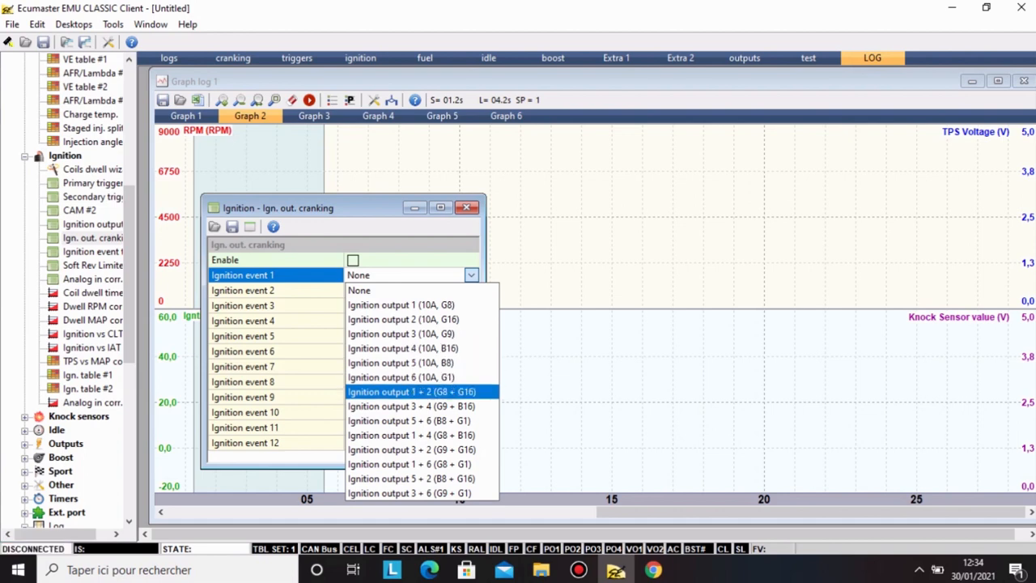
{"action": "left_click", "coordinate": [411, 391]}
{"action": "left_click", "coordinate": [404, 289]}
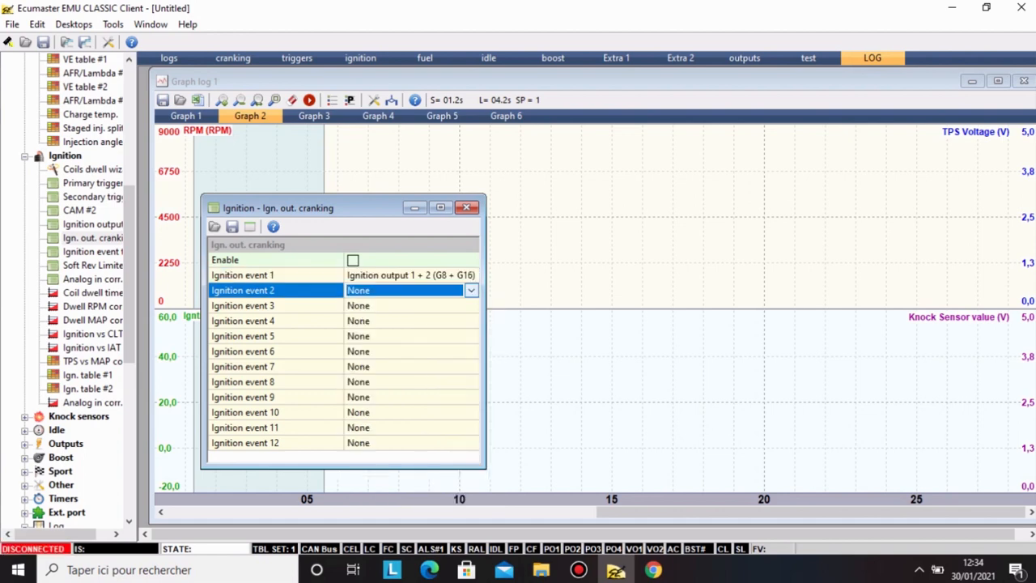
{"action": "left_click", "coordinate": [471, 289]}
{"action": "left_click", "coordinate": [409, 407]}
Reset cranking ignition events 2 and 1 to None and close the cranking outputs settings.
{"action": "left_click", "coordinate": [471, 290]}
{"action": "left_click", "coordinate": [359, 305]}
{"action": "left_click", "coordinate": [408, 274]}
{"action": "left_click", "coordinate": [471, 274]}
{"action": "left_click", "coordinate": [358, 289]}
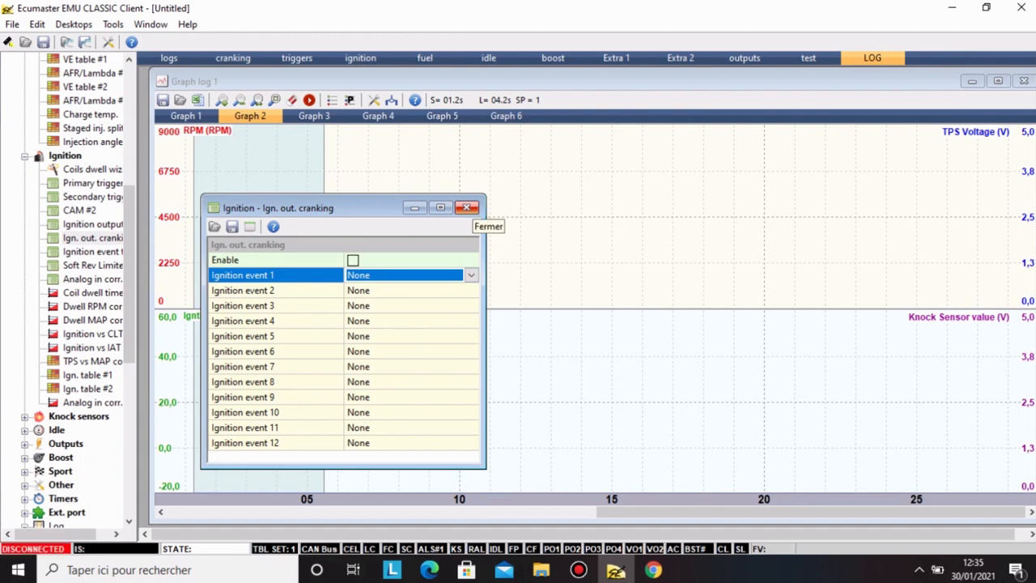
{"action": "left_click", "coordinate": [466, 207]}
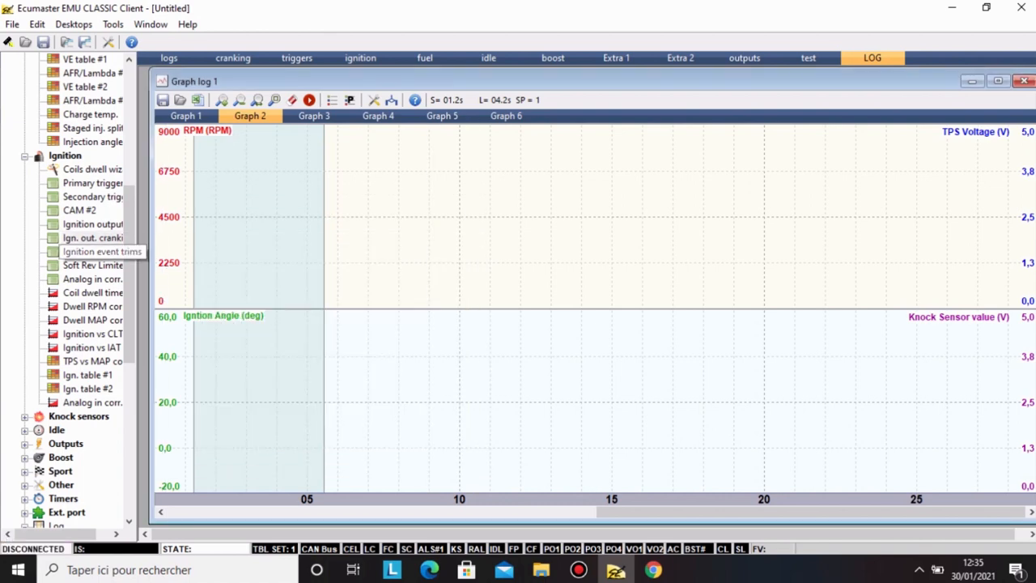
View the ignition event trims, close them, and open the Soft Rev Limiter settings.
{"action": "double_click", "coordinate": [90, 251]}
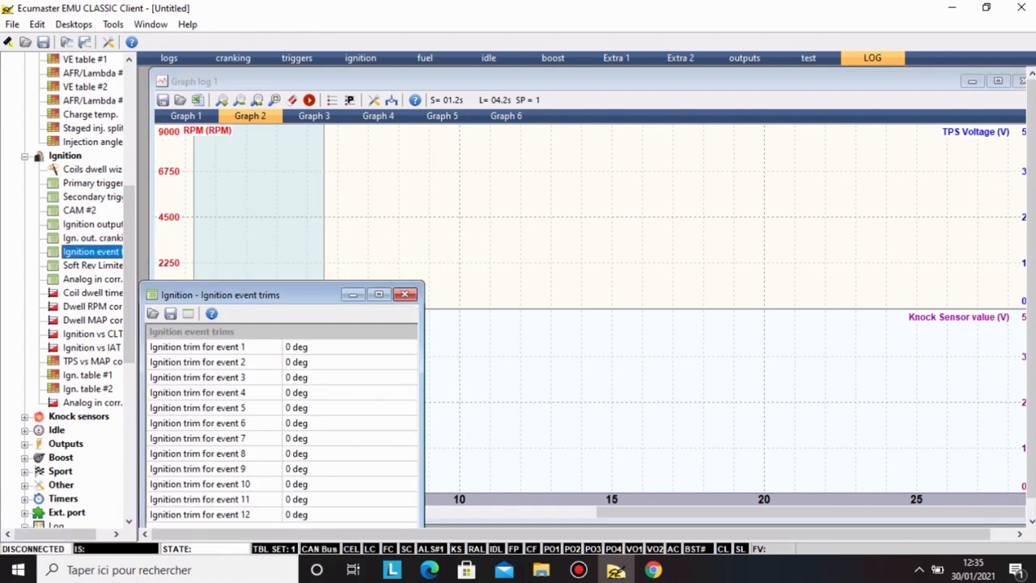
{"action": "left_click", "coordinate": [405, 293]}
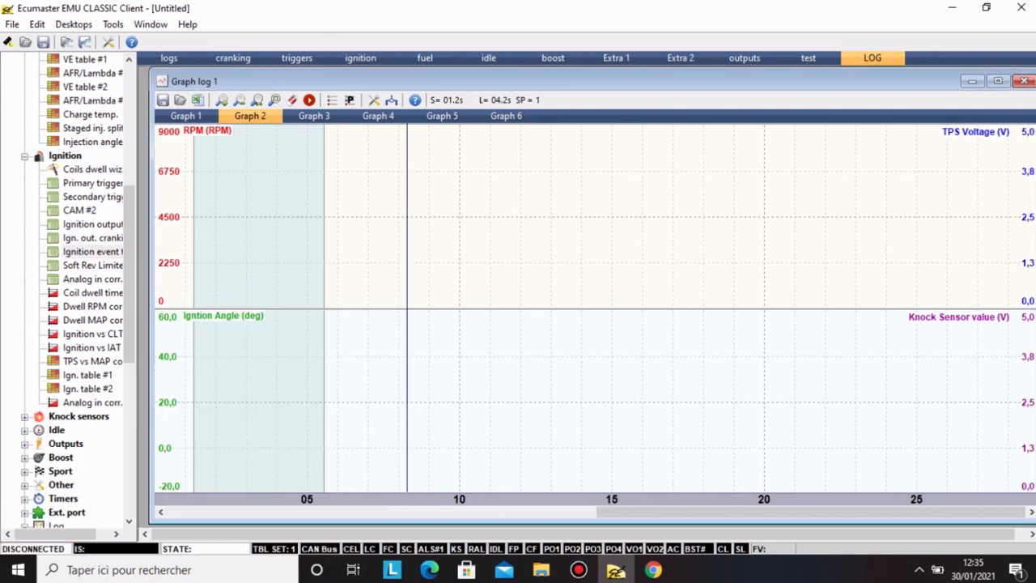
{"action": "double_click", "coordinate": [90, 265]}
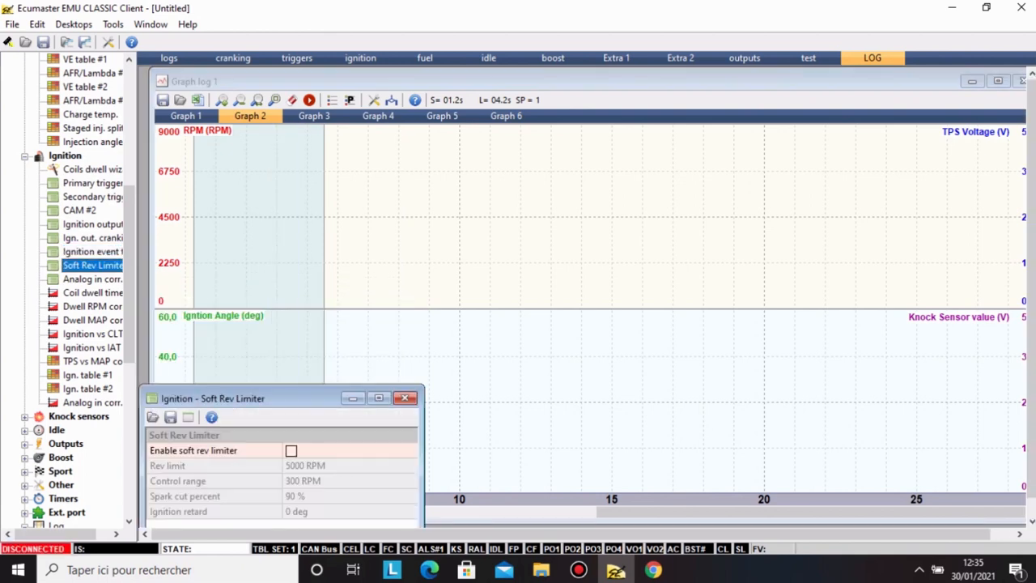
Move the Soft Rev Limiter settings fully into view and enable the soft rev limiter.
{"action": "left_click_drag", "start_coordinate": [243, 398], "coordinate": [339, 178]}
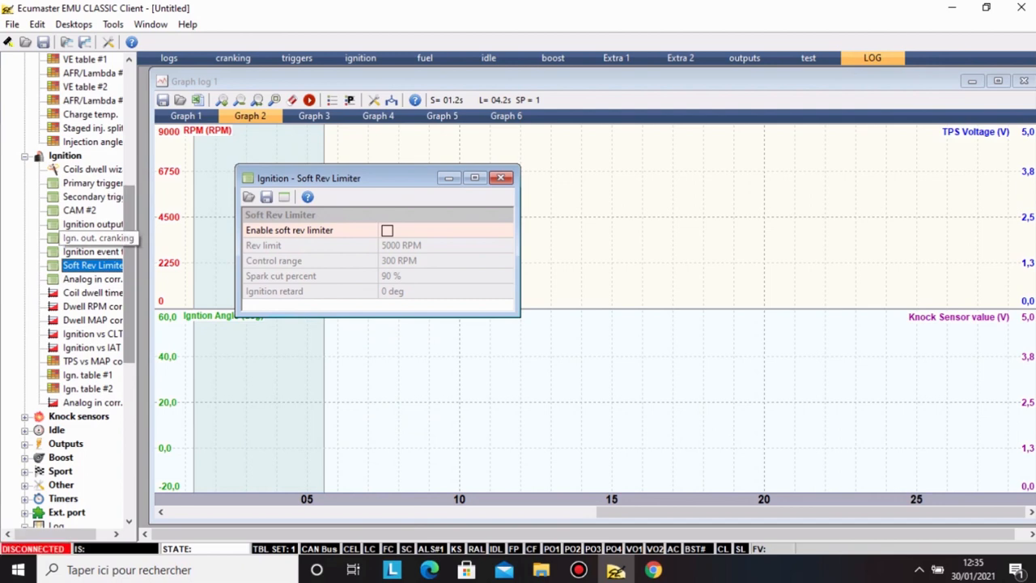
{"action": "scroll", "coordinate": [89, 242], "scroll_direction": "up", "scroll_amount": 2}
{"action": "scroll", "coordinate": [89, 292], "scroll_direction": "up", "scroll_amount": 3}
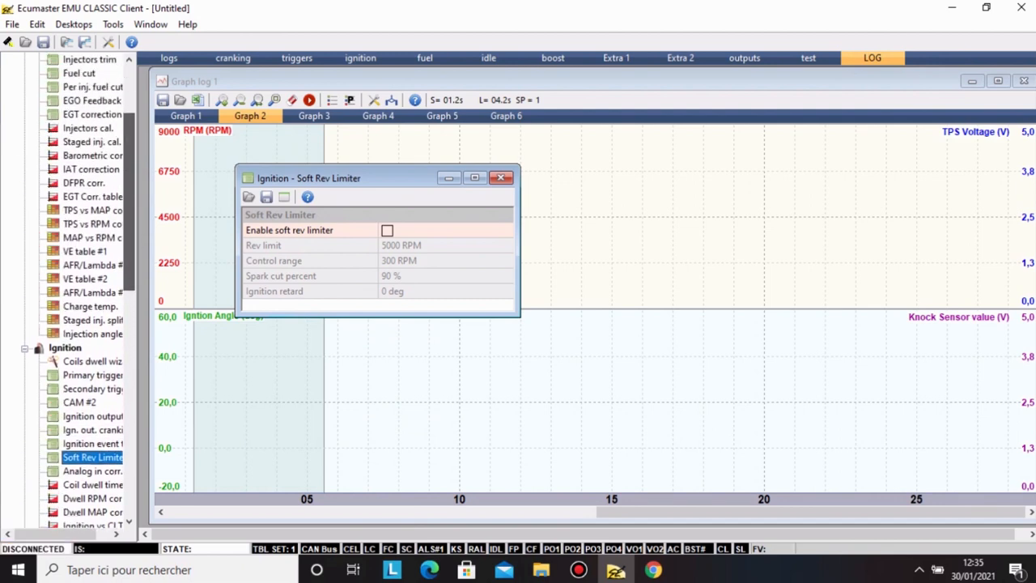
{"action": "scroll", "coordinate": [69, 292], "scroll_direction": "down", "scroll_amount": 2}
{"action": "scroll", "coordinate": [69, 291], "scroll_direction": "up", "scroll_amount": 2}
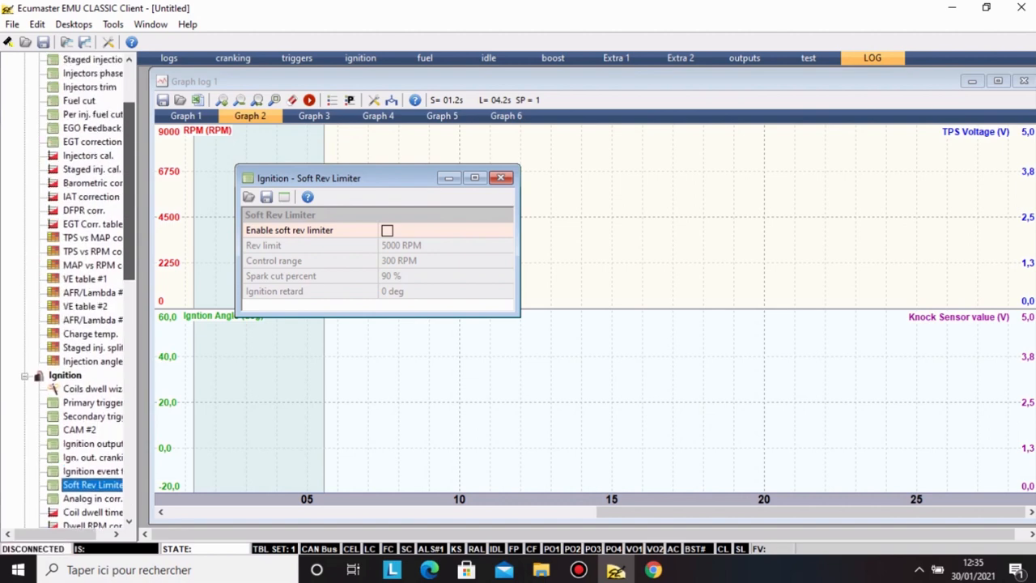
{"action": "scroll", "coordinate": [69, 291], "scroll_direction": "down", "scroll_amount": 8}
{"action": "scroll", "coordinate": [69, 292], "scroll_direction": "up", "scroll_amount": 2}
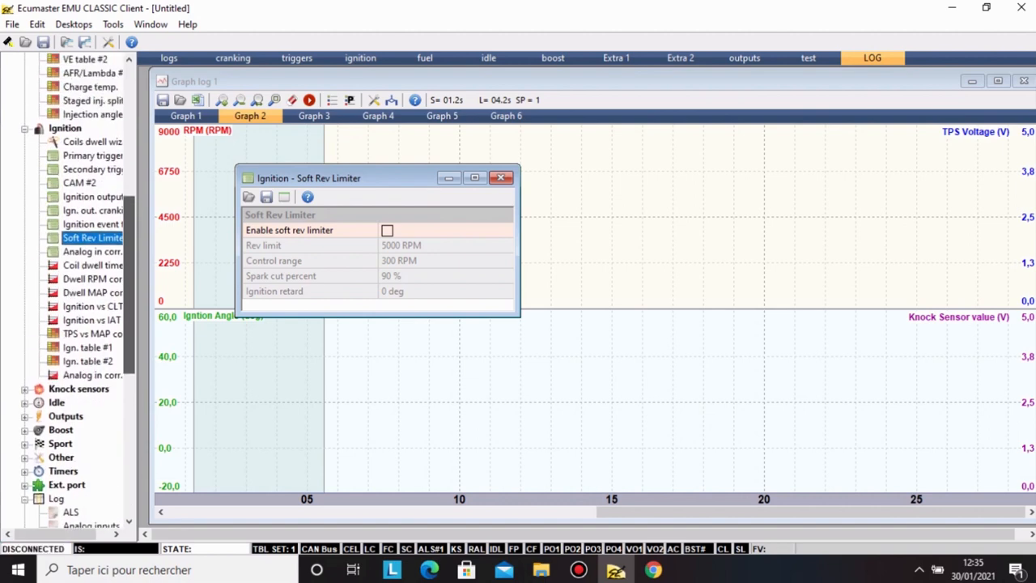
{"action": "left_click", "coordinate": [388, 231]}
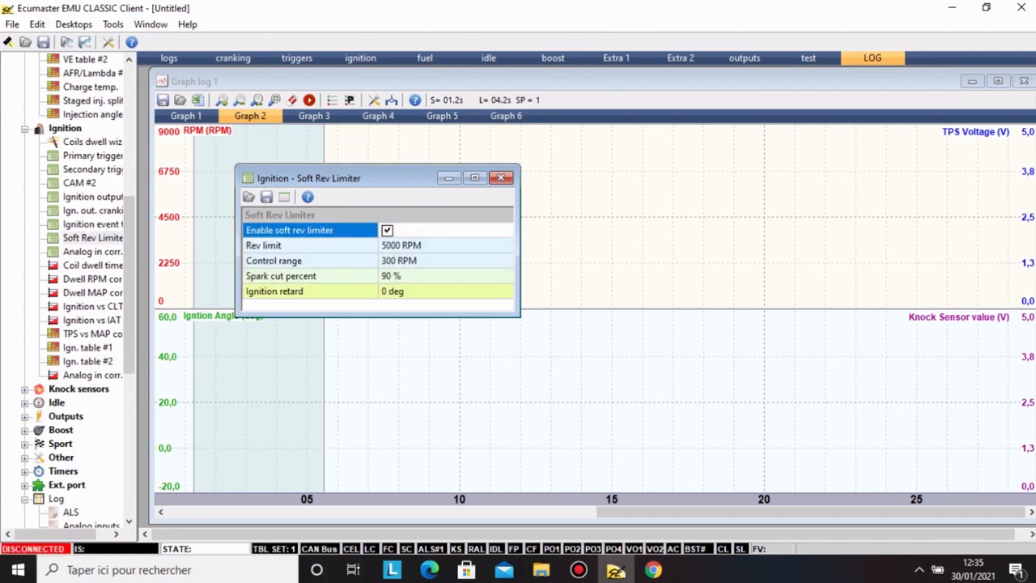
Set the soft rev limiter's rev limit to 7000 RPM.
{"action": "left_click", "coordinate": [402, 245]}
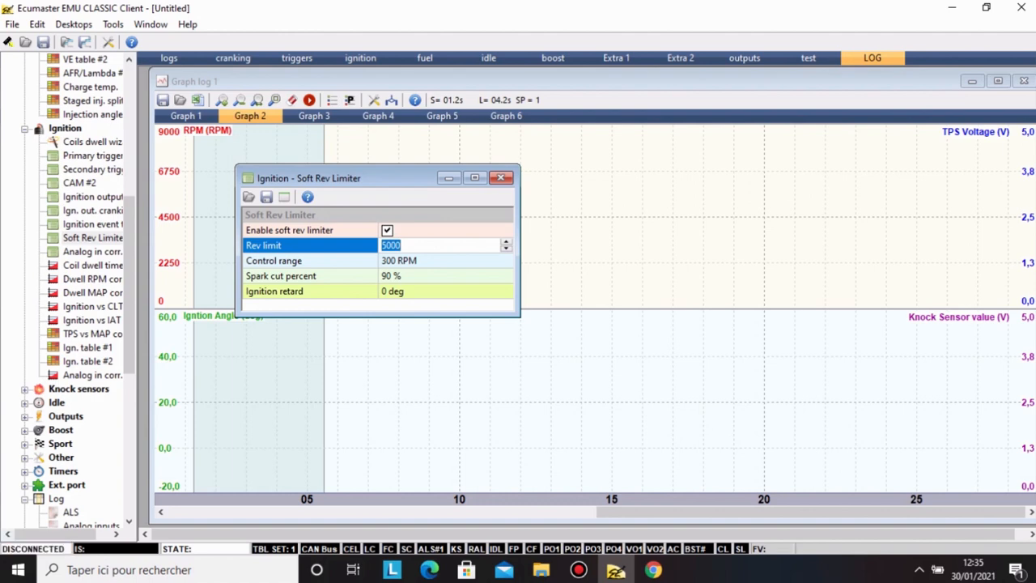
{"action": "left_click", "coordinate": [391, 246]}
{"action": "key", "text": "BackSpace"}
{"action": "type", "text": "7"}
{"action": "left_click", "coordinate": [274, 260]}
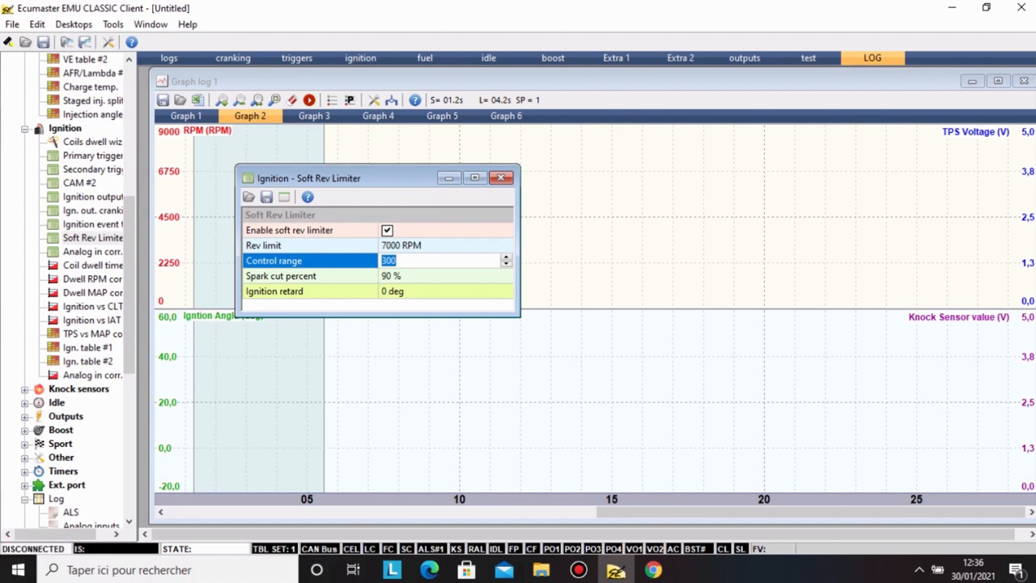
Review the spark cut percent and ignition retard parameters, and close the Soft Rev Limiter settings.
{"action": "left_click", "coordinate": [281, 276]}
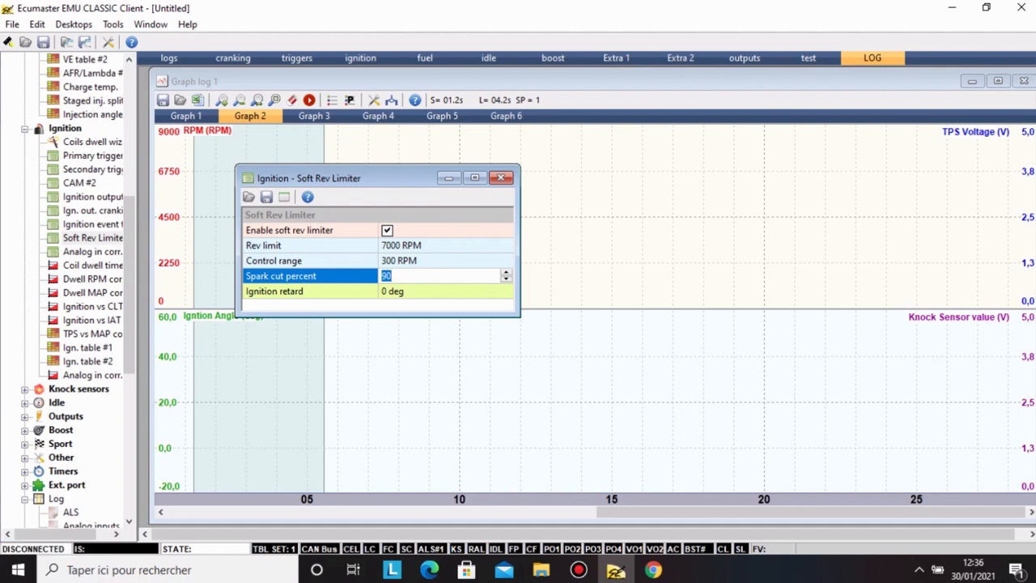
{"action": "left_click", "coordinate": [281, 291]}
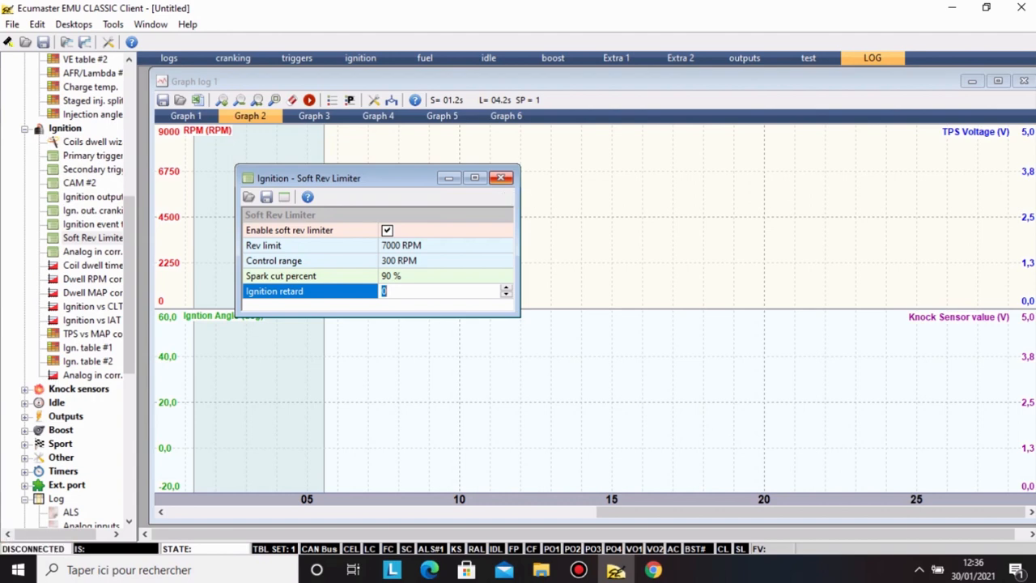
{"action": "left_click", "coordinate": [500, 177]}
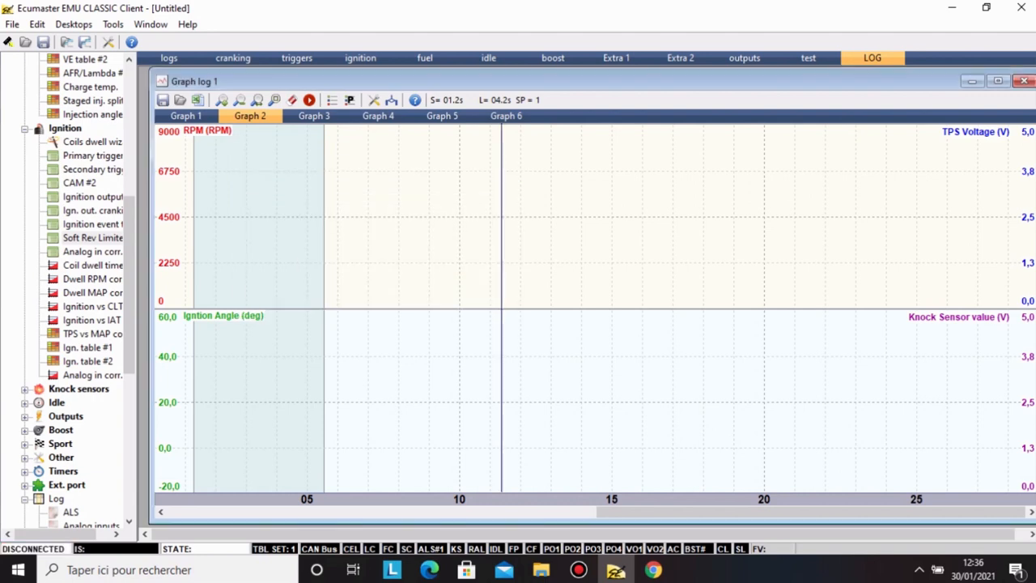
Open the ignition analog input correction settings, check their help page, and close both.
{"action": "left_click", "coordinate": [92, 252]}
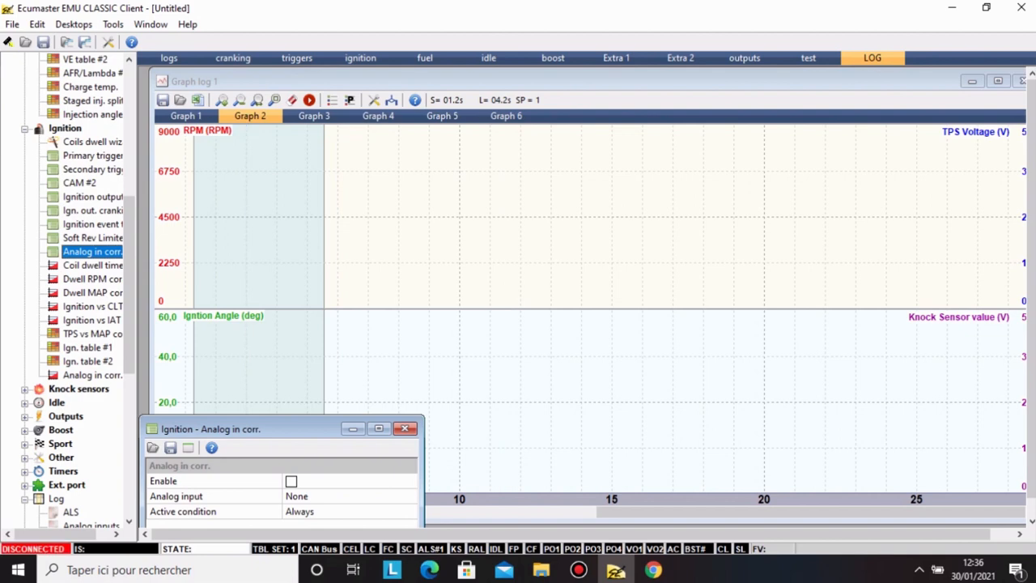
{"action": "left_click_drag", "start_coordinate": [275, 429], "coordinate": [357, 305]}
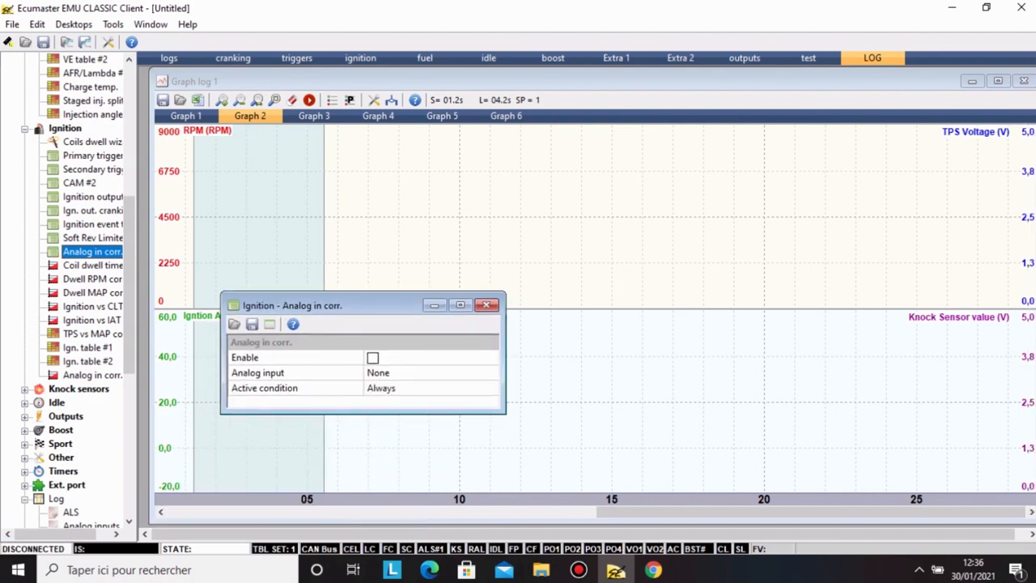
{"action": "left_click", "coordinate": [293, 324]}
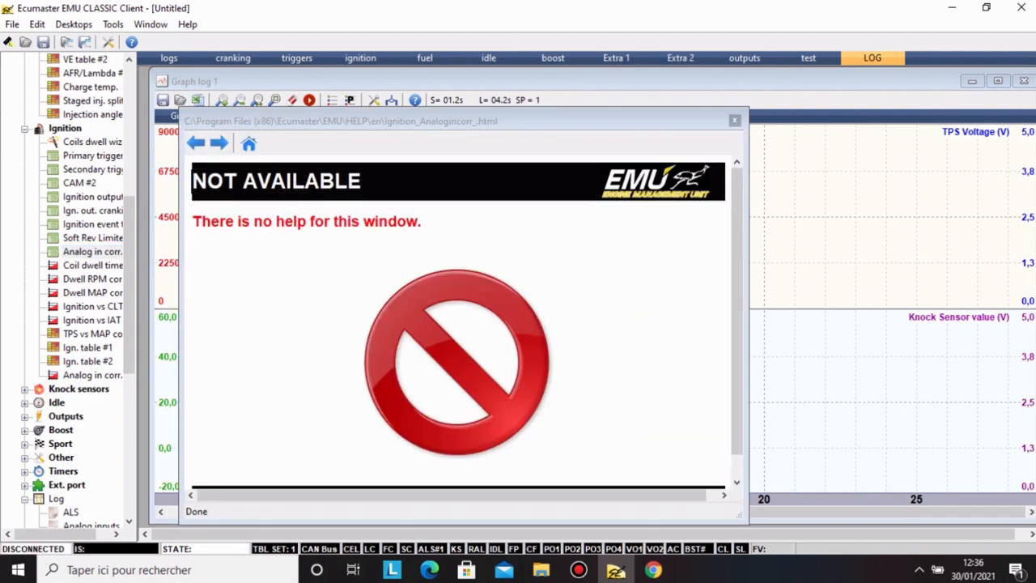
{"action": "left_click", "coordinate": [734, 119]}
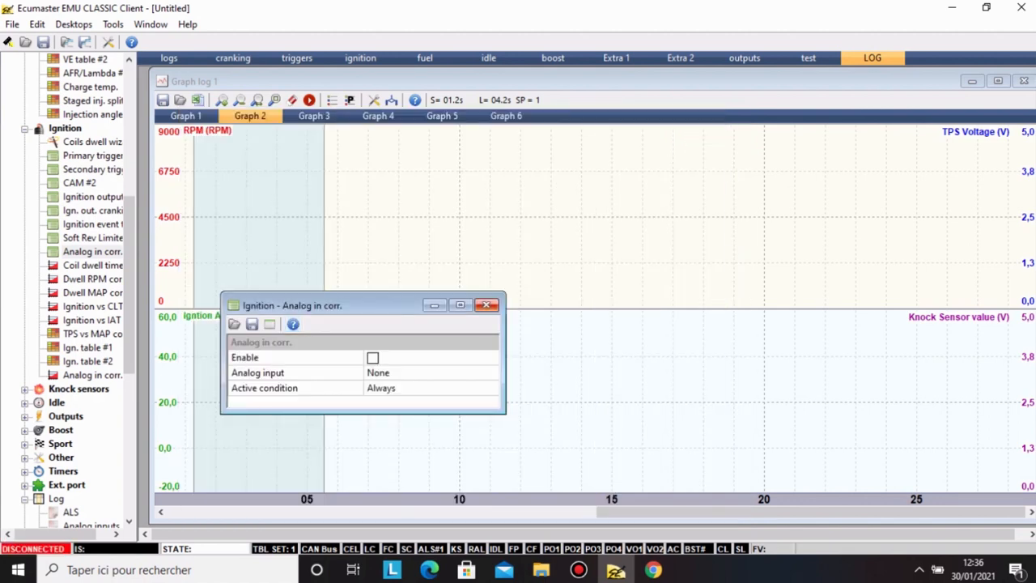
{"action": "left_click", "coordinate": [486, 304]}
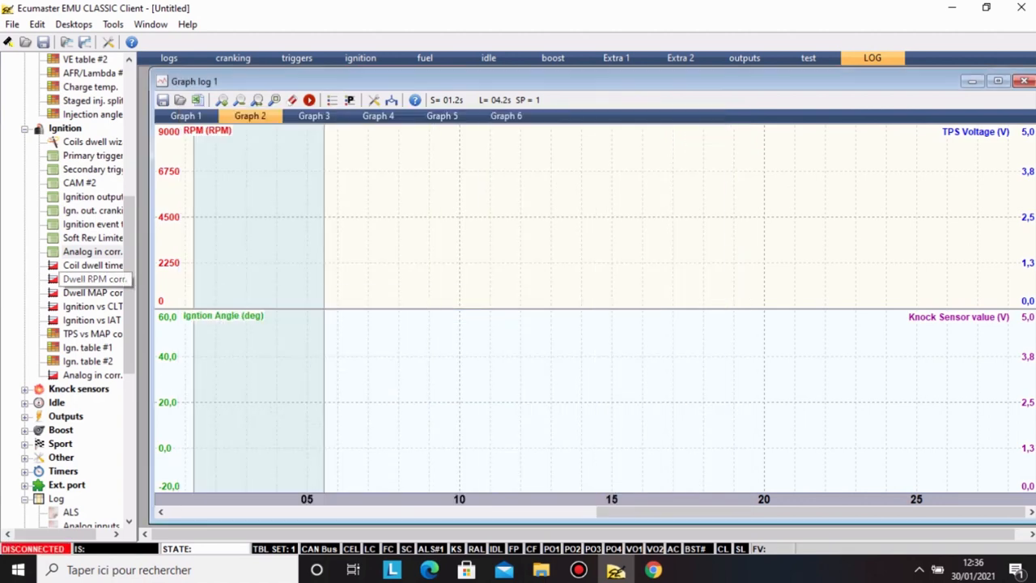
View the coil dwell time curve against battery voltage, and close it.
{"action": "double_click", "coordinate": [91, 265]}
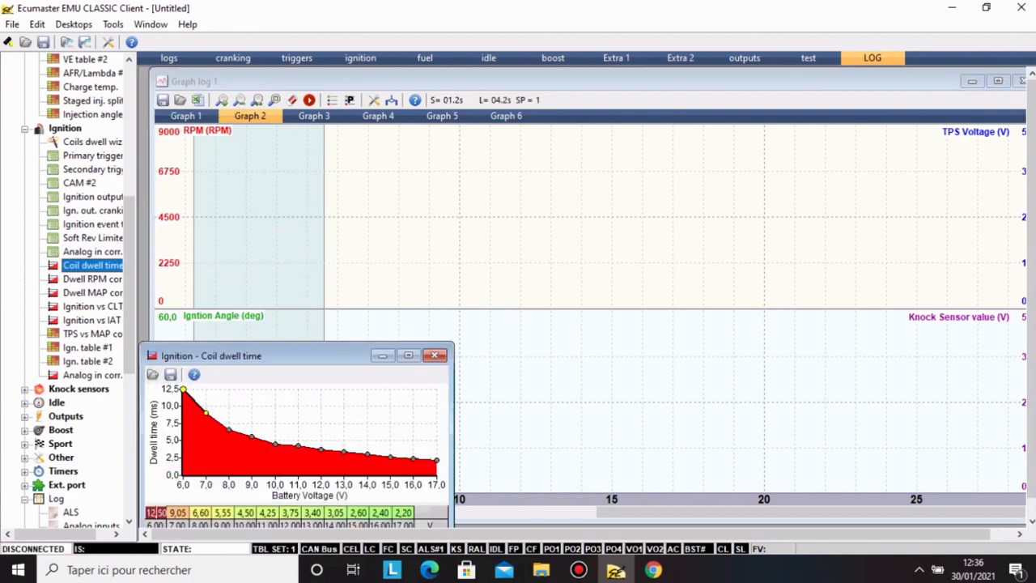
{"action": "left_click_drag", "start_coordinate": [275, 355], "coordinate": [335, 256]}
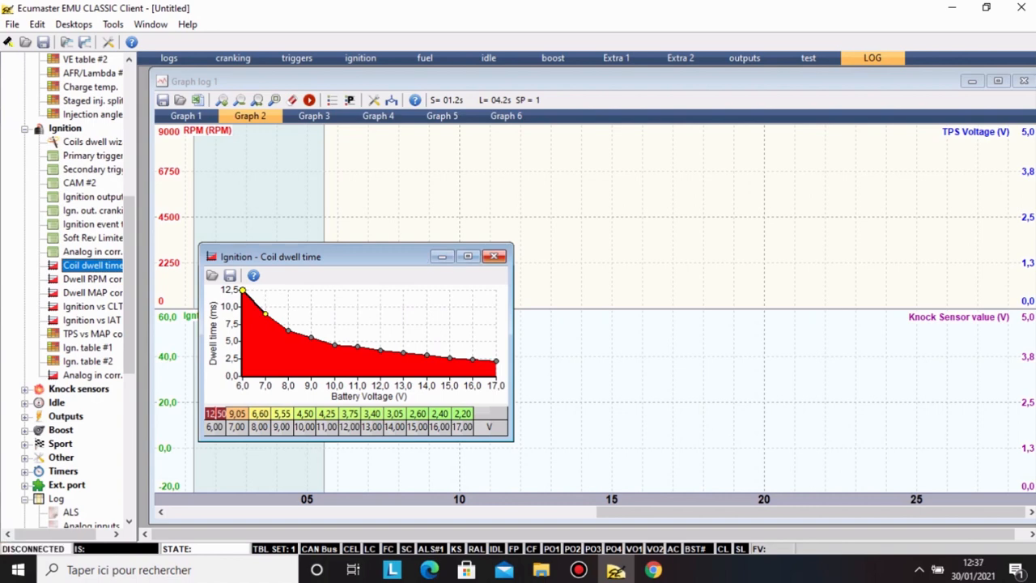
{"action": "left_click", "coordinate": [493, 256]}
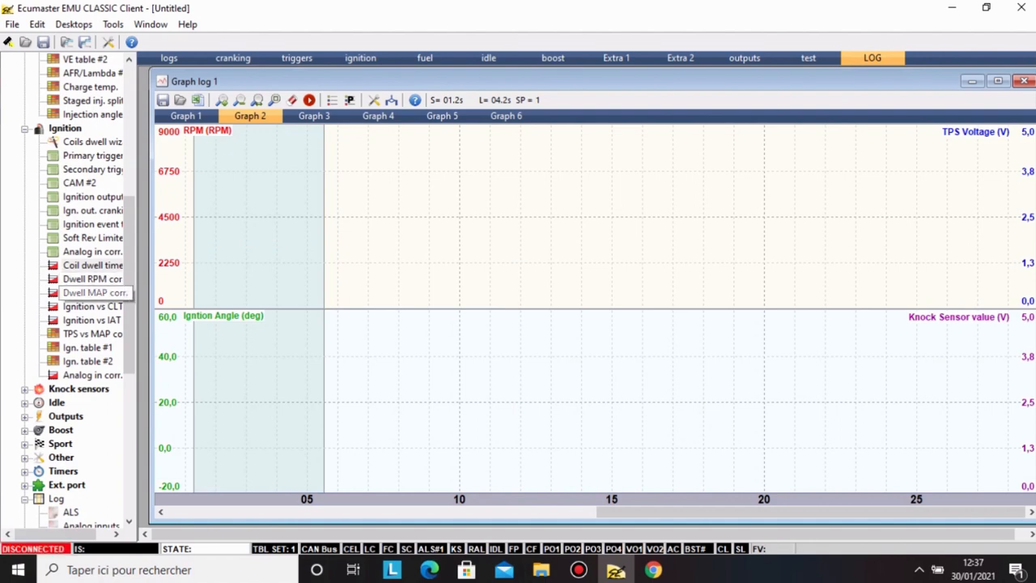
Set the ignition angle trim to -3.0 degrees at 100 and 110 °C in the Ignition vs CLT curve, and close it.
{"action": "double_click", "coordinate": [91, 306]}
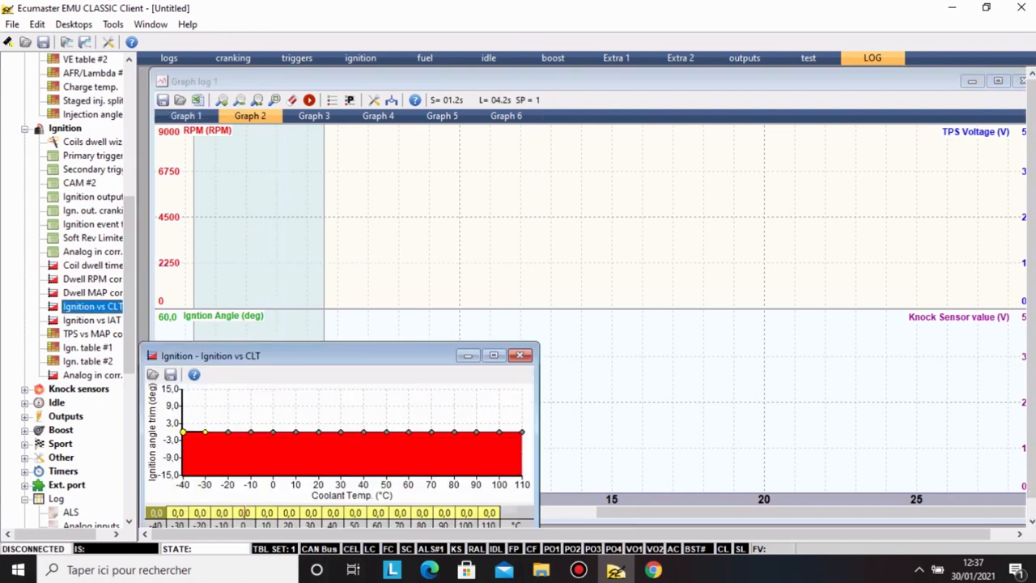
{"action": "left_click_drag", "start_coordinate": [308, 356], "coordinate": [358, 313]}
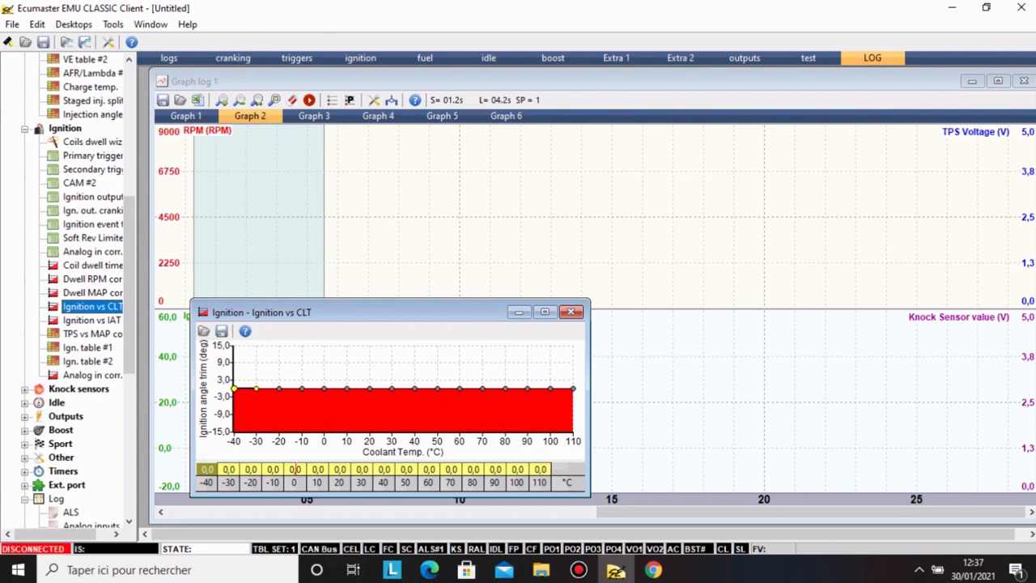
{"action": "double_click", "coordinate": [516, 470]}
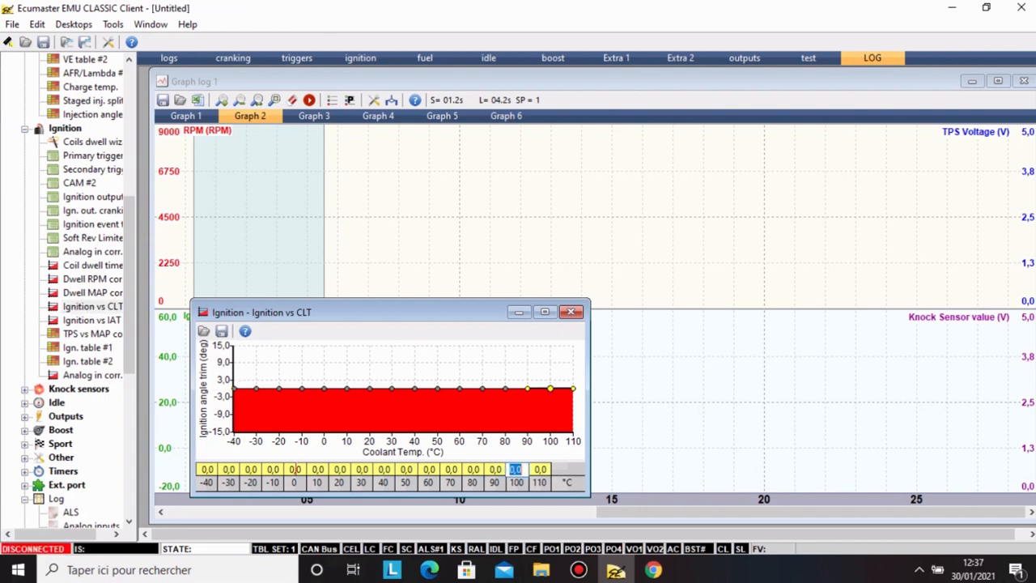
{"action": "left_click_drag", "start_coordinate": [541, 470], "coordinate": [518, 469]}
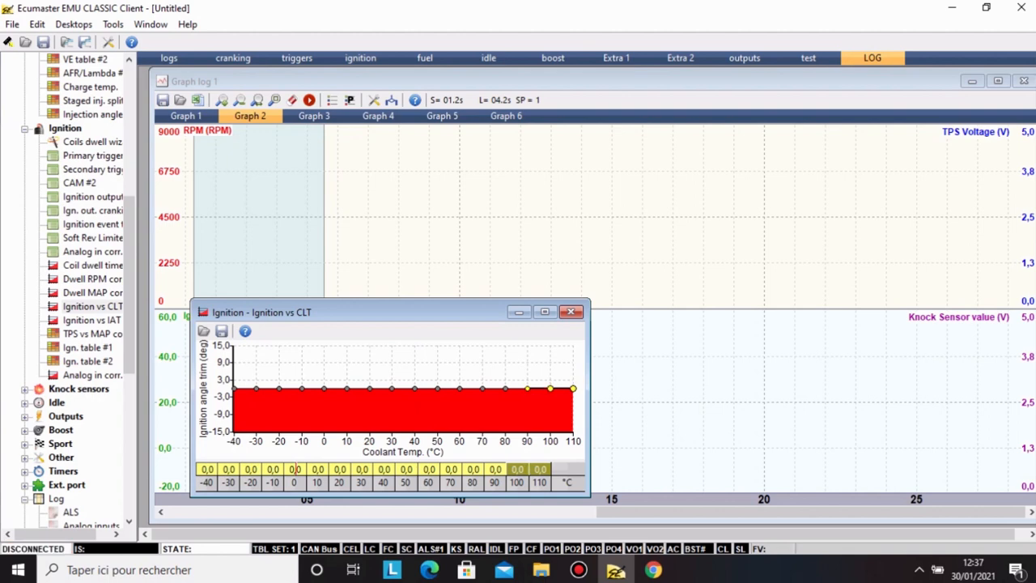
{"action": "key", "text": "minus"}
{"action": "key", "text": "minus"}
{"action": "key", "text": "minus"}
{"action": "left_click", "coordinate": [540, 470]}
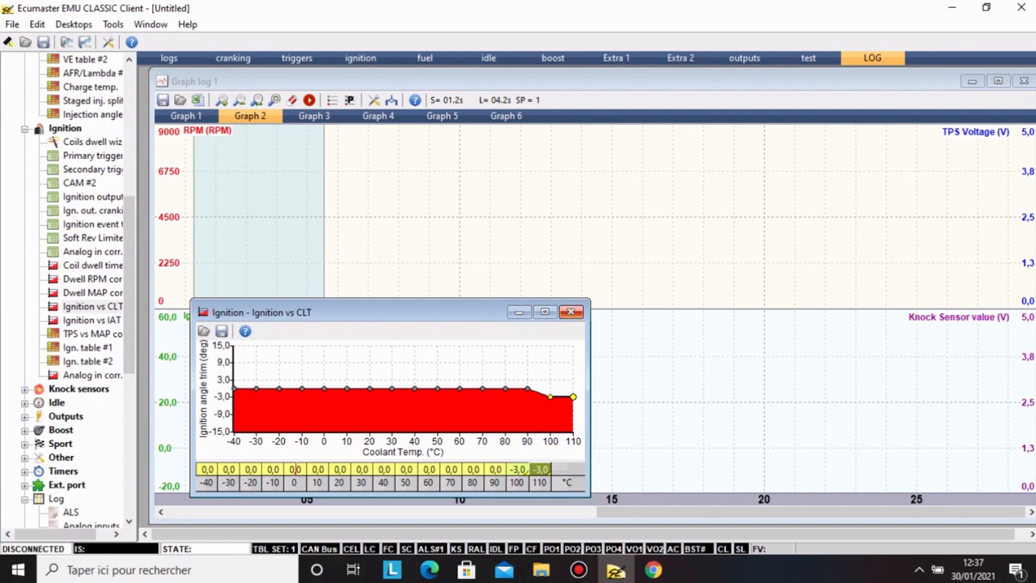
{"action": "left_click", "coordinate": [571, 311]}
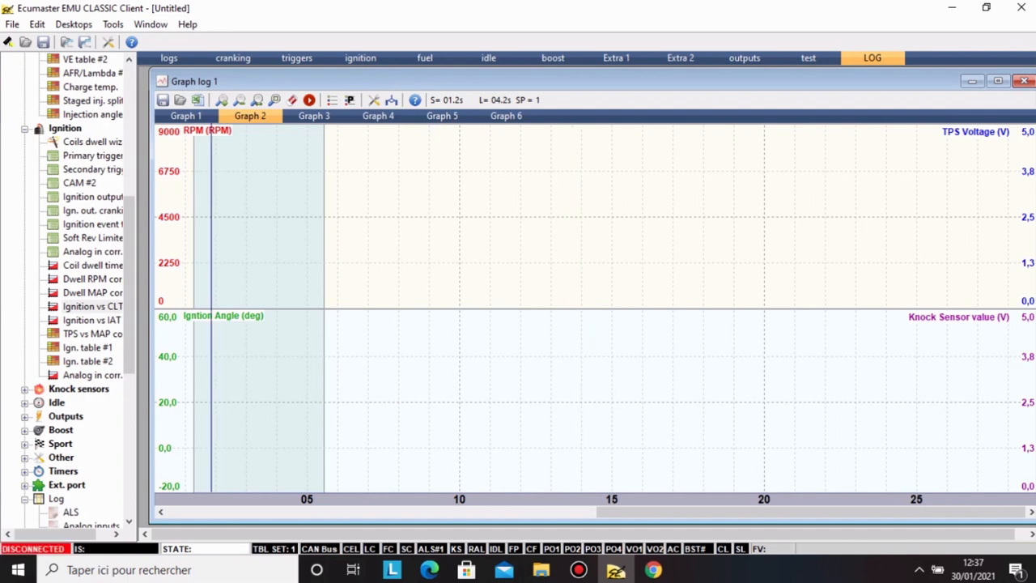
View the Ignition vs IAT trim curve against intake air temperature, and close it.
{"action": "double_click", "coordinate": [91, 320]}
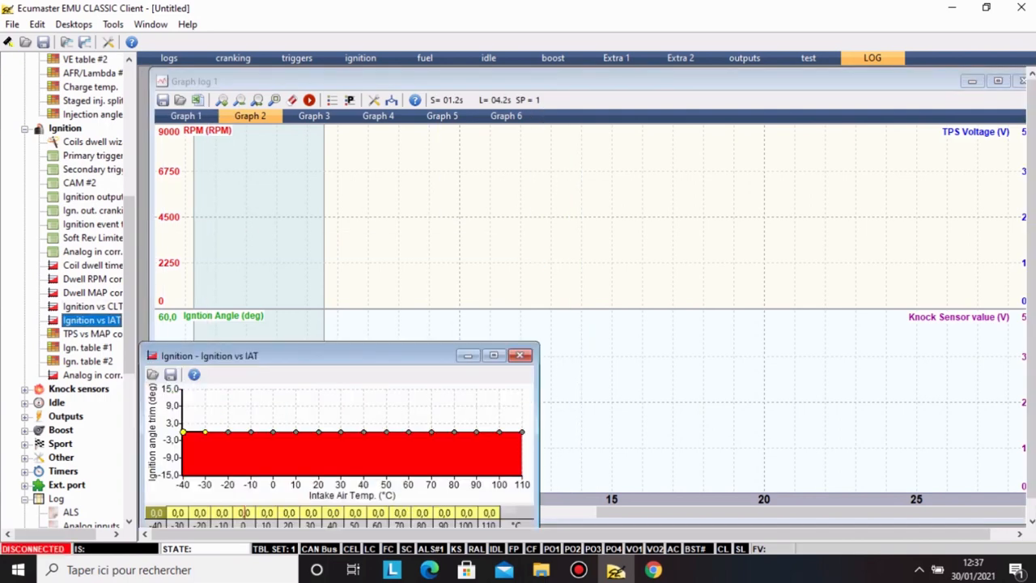
{"action": "left_click_drag", "start_coordinate": [340, 356], "coordinate": [397, 296]}
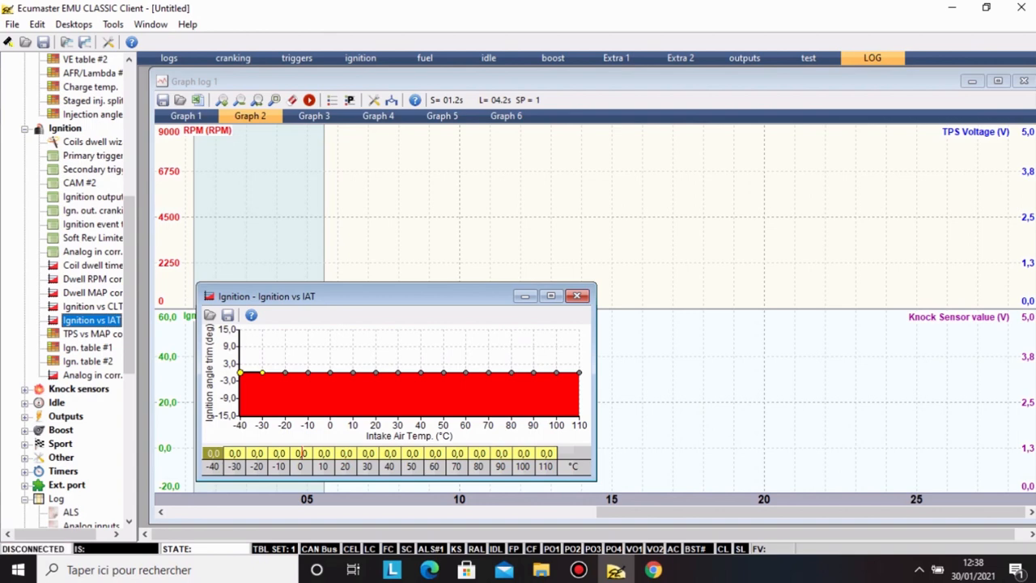
{"action": "left_click", "coordinate": [576, 295]}
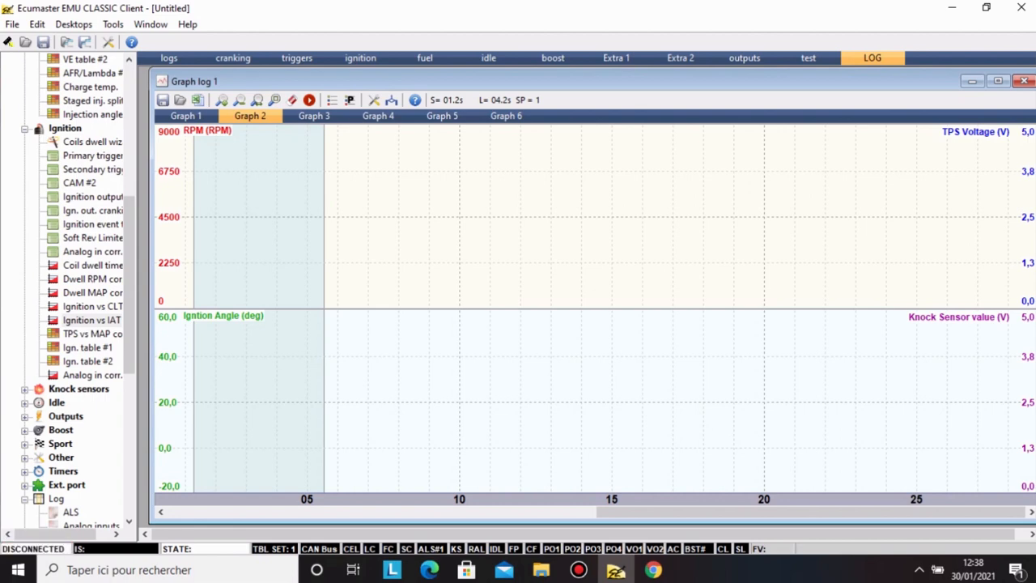
Open Ign. table #1 and set the cells from 40 to 250 kPa and 1500 to 7000 rpm to 5.
{"action": "double_click", "coordinate": [87, 347]}
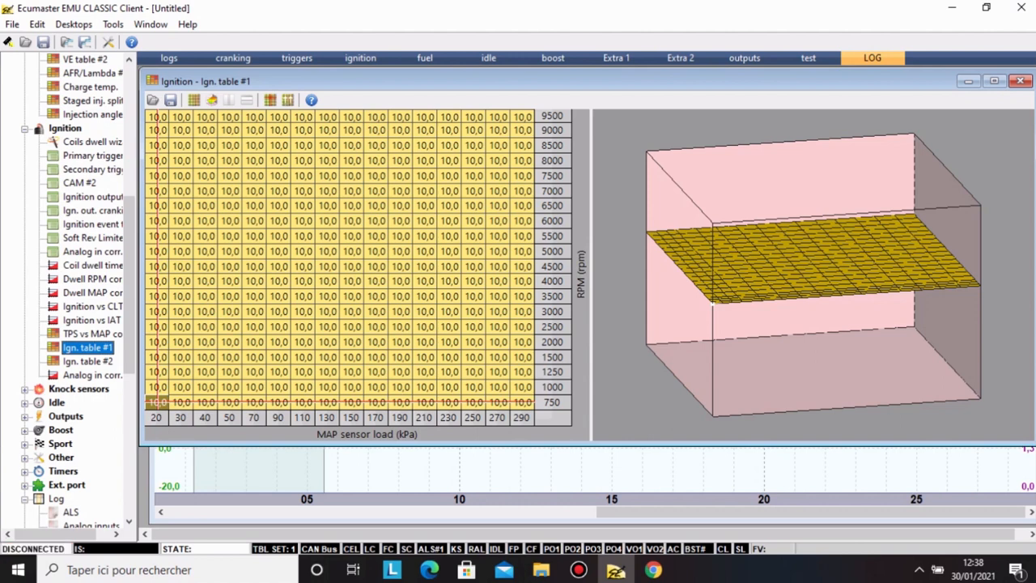
{"action": "left_click", "coordinate": [278, 236]}
{"action": "left_click_drag", "start_coordinate": [205, 190], "coordinate": [472, 356]}
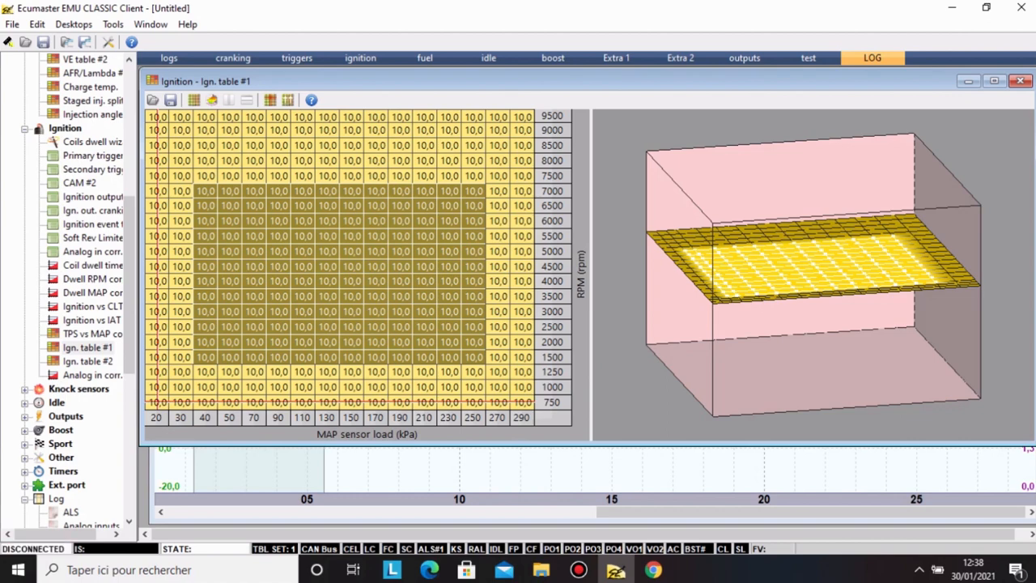
{"action": "key", "text": "Return"}
{"action": "type", "text": "5"}
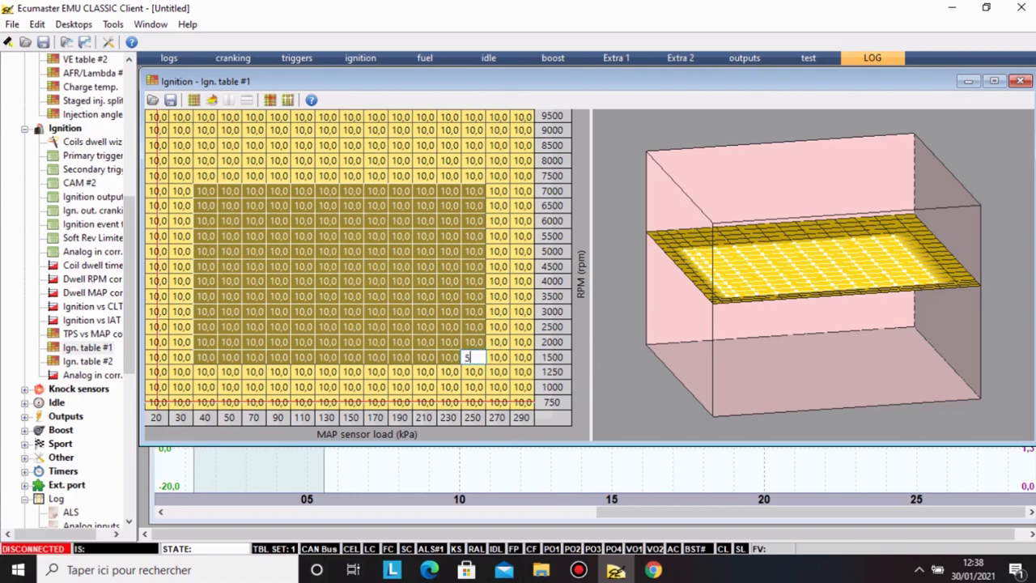
{"action": "key", "text": "Return"}
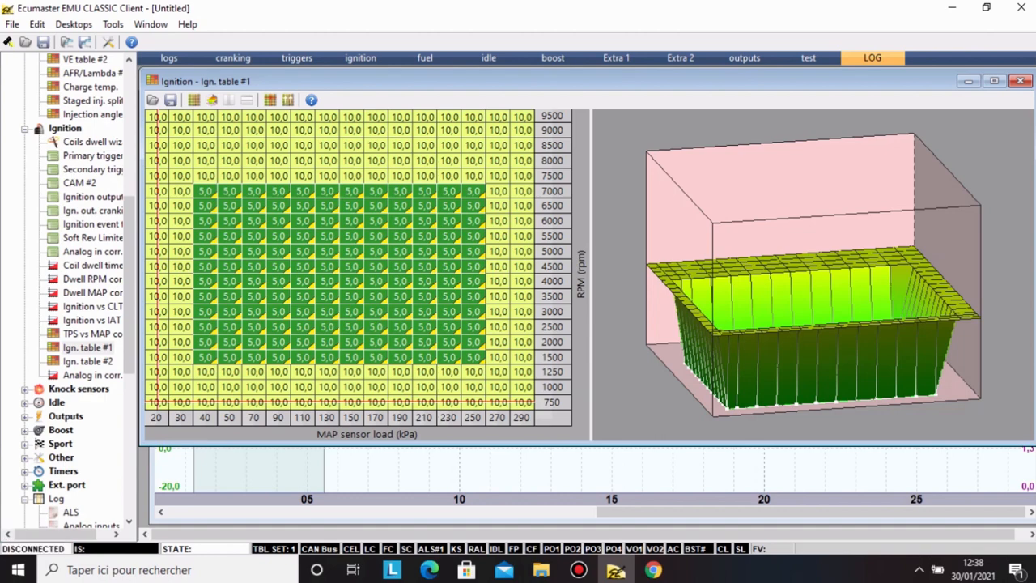
Multiply the Ign. table #1 cells from 30 to 270 kPa and 1000 to 8000 rpm by 1.5.
{"action": "left_click_drag", "start_coordinate": [181, 161], "coordinate": [497, 387]}
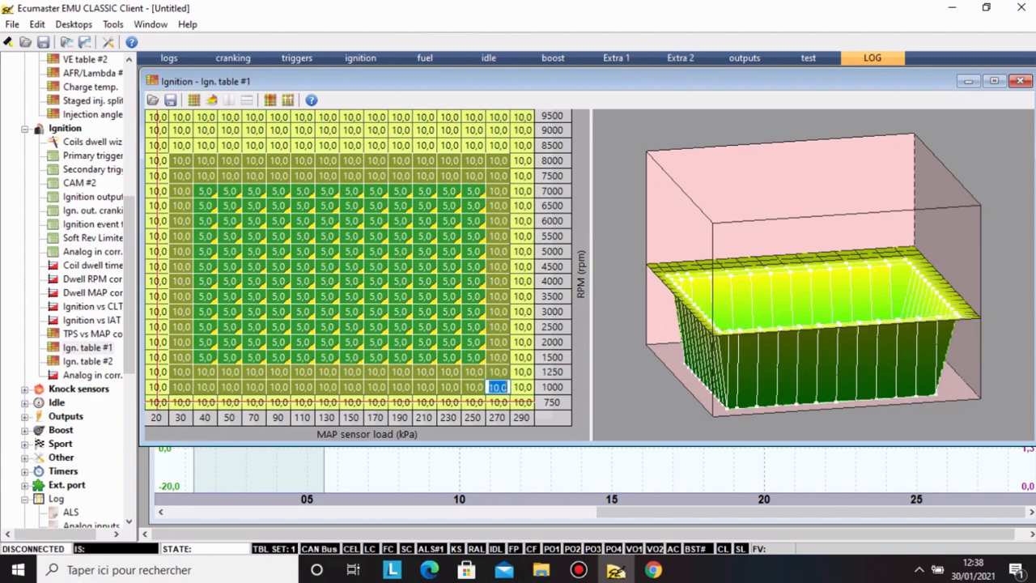
{"action": "type", "text": "1,5"}
{"action": "key", "text": "Return"}
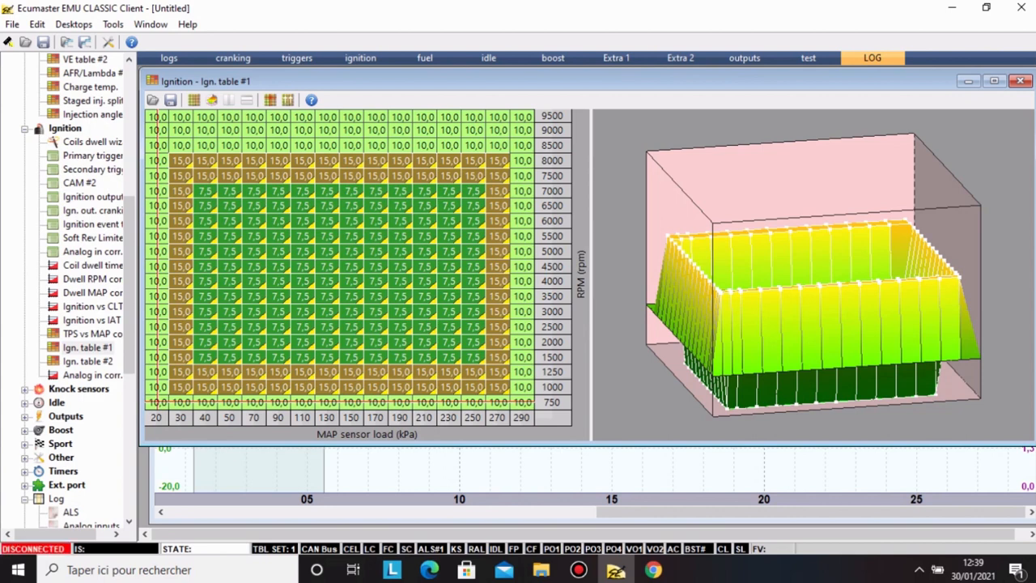
Multiply the selected Ign. table #1 cells from 30 to 270 kPa and 1000 to 8000 rpm by 0.8, and close the table.
{"action": "key", "text": "Return"}
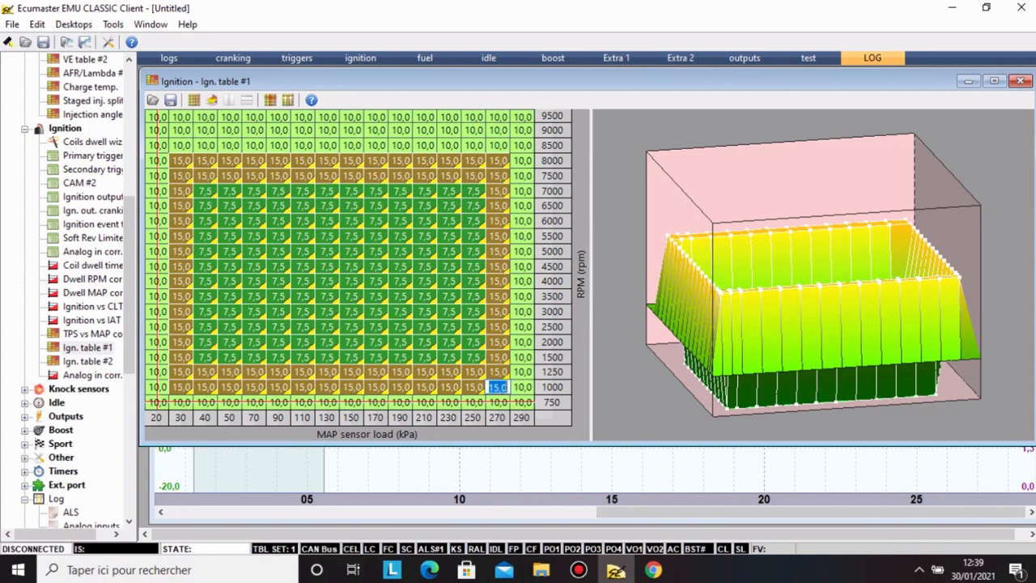
{"action": "type", "text": "0,8"}
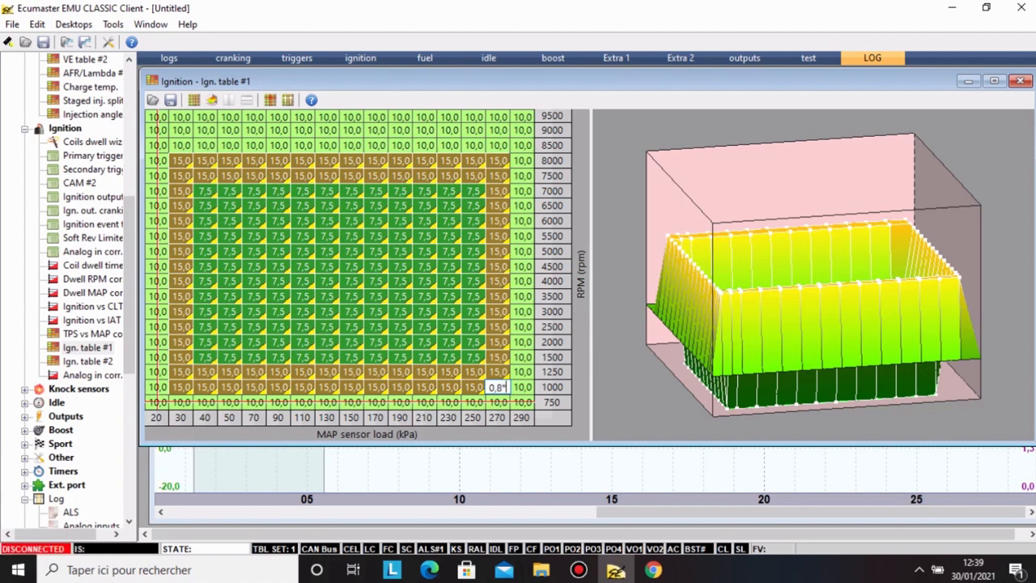
{"action": "key", "text": "Return"}
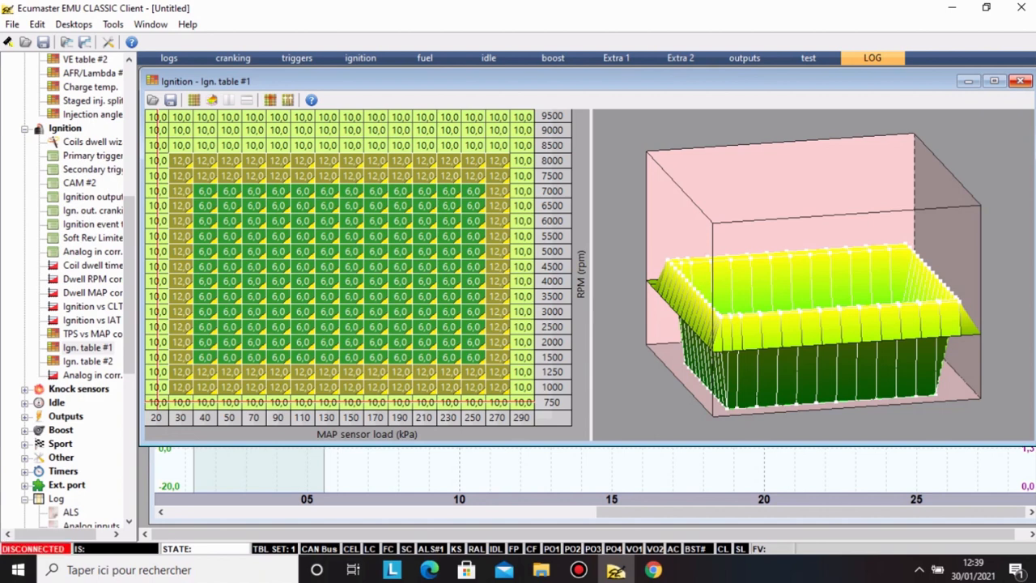
{"action": "left_click", "coordinate": [1020, 81]}
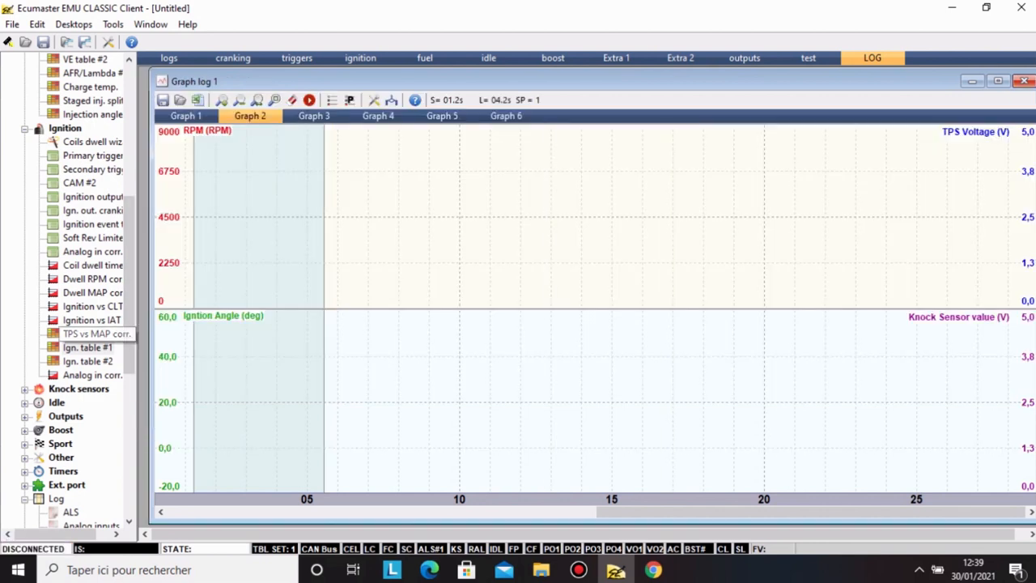
Collapse the Ignition group and review the knock sensors' Sensor parameters and Sampling settings, closing each.
{"action": "scroll", "coordinate": [80, 333], "scroll_direction": "down", "scroll_amount": 2}
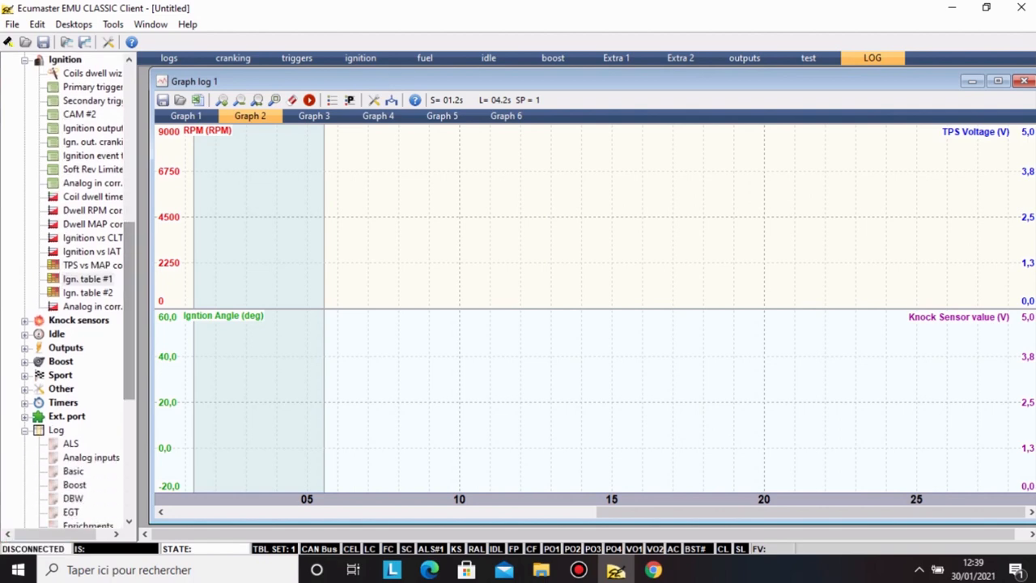
{"action": "scroll", "coordinate": [76, 291], "scroll_direction": "down", "scroll_amount": 1}
{"action": "scroll", "coordinate": [77, 291], "scroll_direction": "up", "scroll_amount": 4}
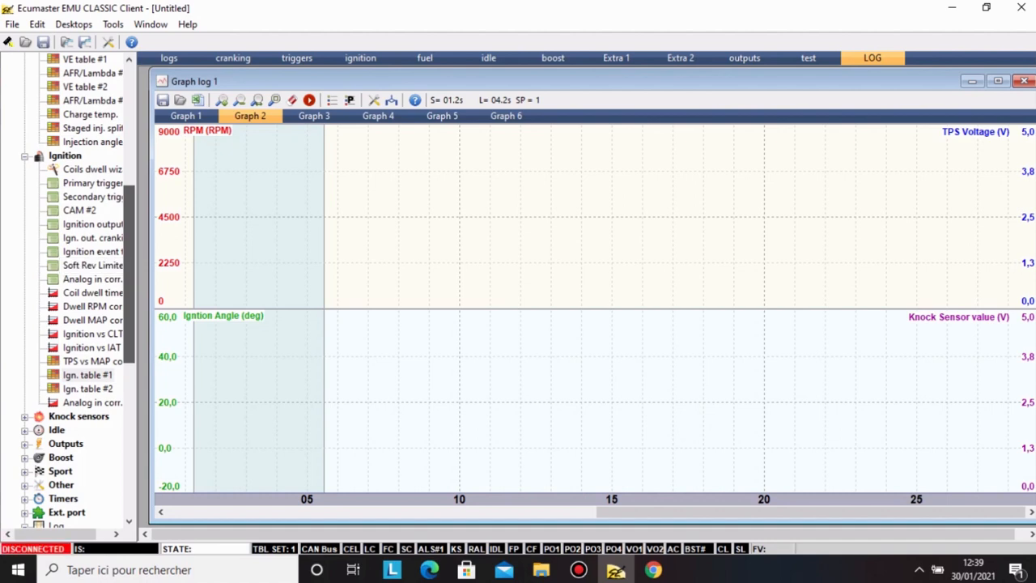
{"action": "double_click", "coordinate": [64, 156]}
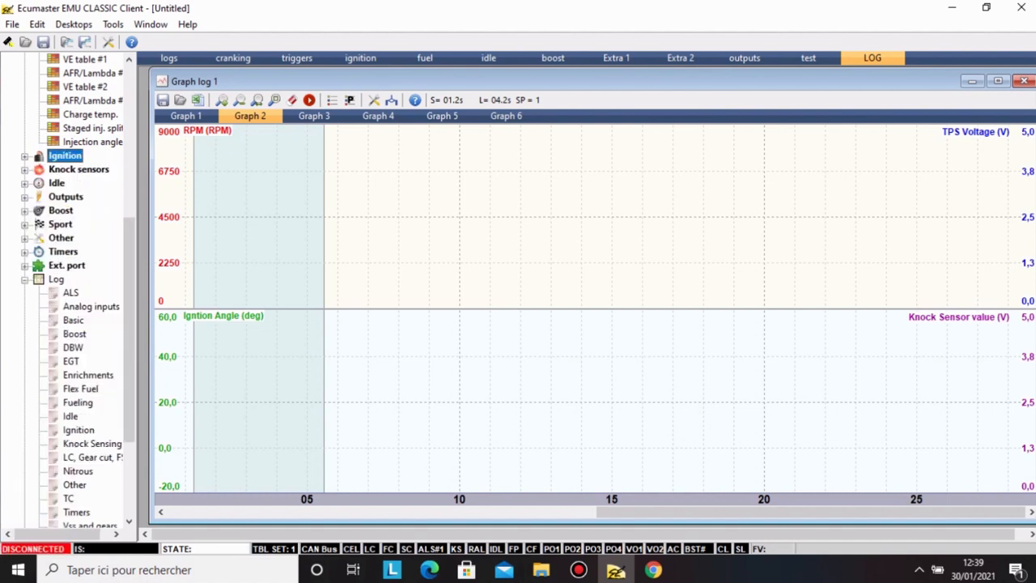
{"action": "left_click", "coordinate": [25, 169]}
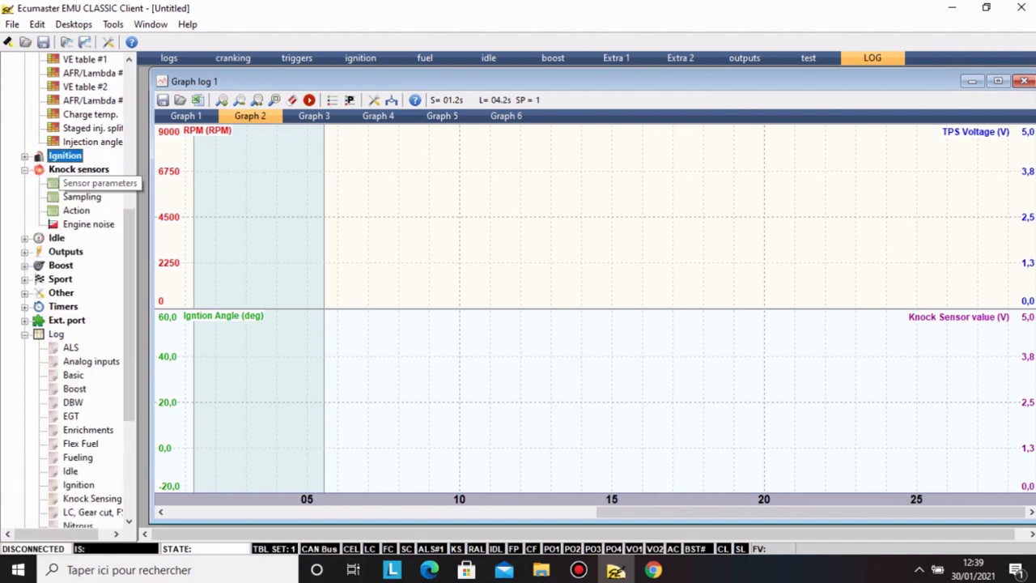
{"action": "double_click", "coordinate": [89, 183]}
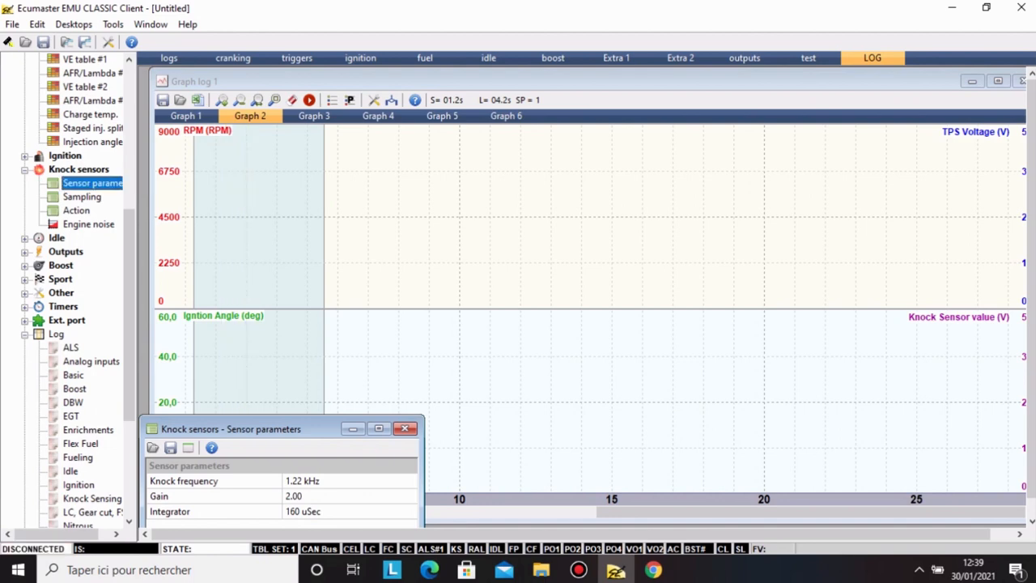
{"action": "left_click_drag", "start_coordinate": [243, 429], "coordinate": [286, 316]}
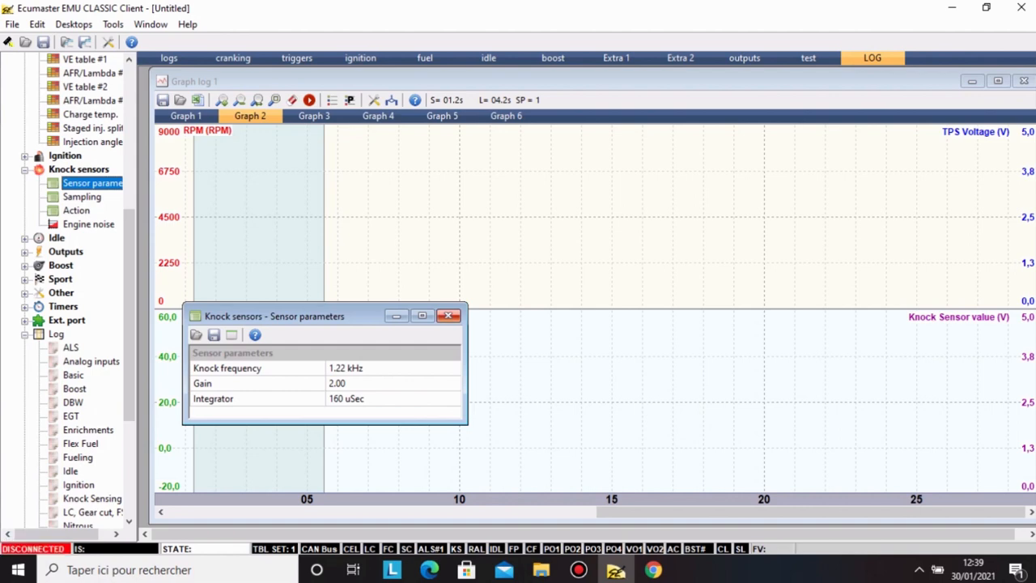
{"action": "left_click", "coordinate": [448, 316]}
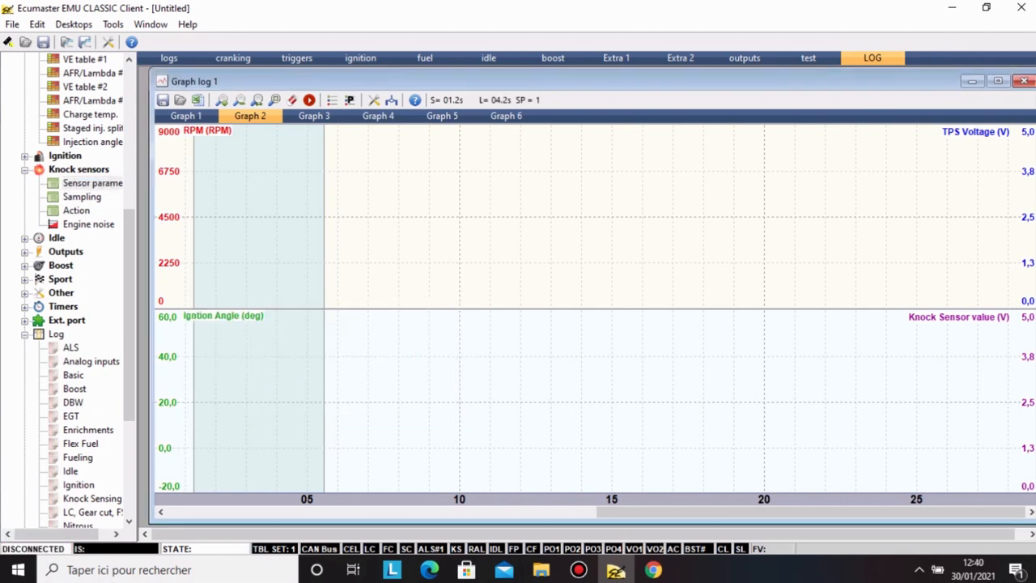
{"action": "double_click", "coordinate": [82, 196]}
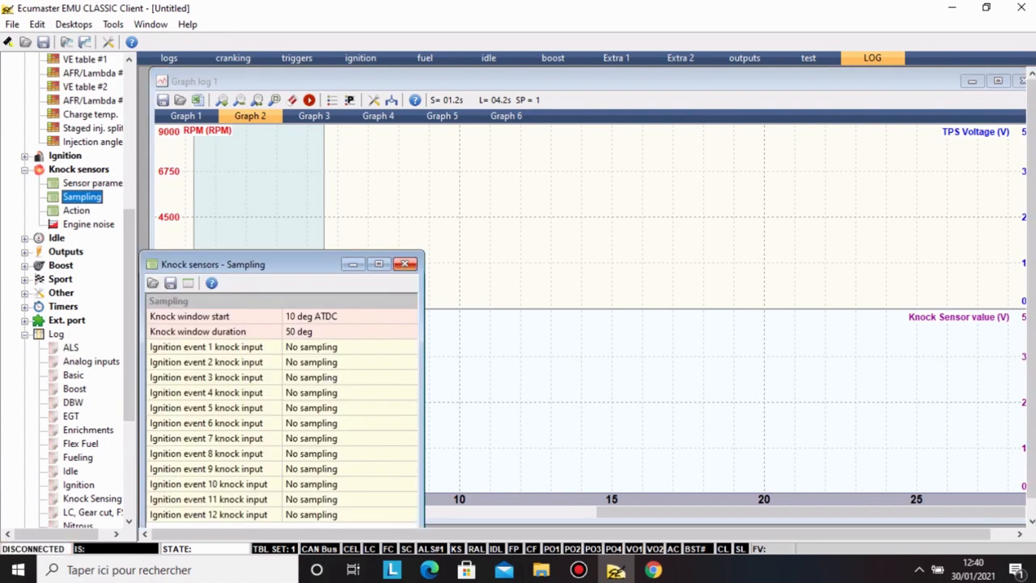
{"action": "left_click", "coordinate": [405, 264]}
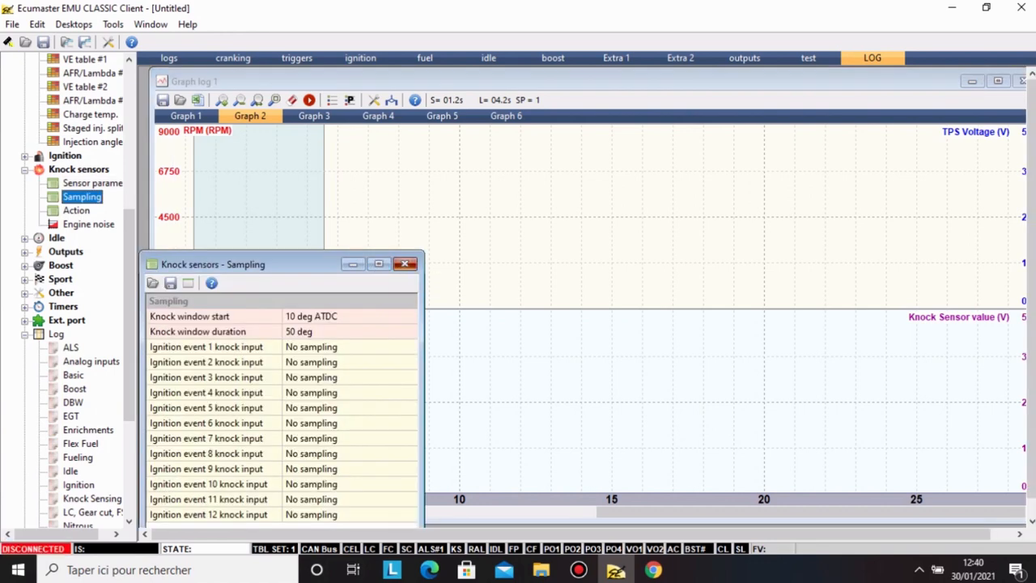
Activate the knock sensor Action settings, close them and collapse the Knock sensors group.
{"action": "double_click", "coordinate": [76, 211]}
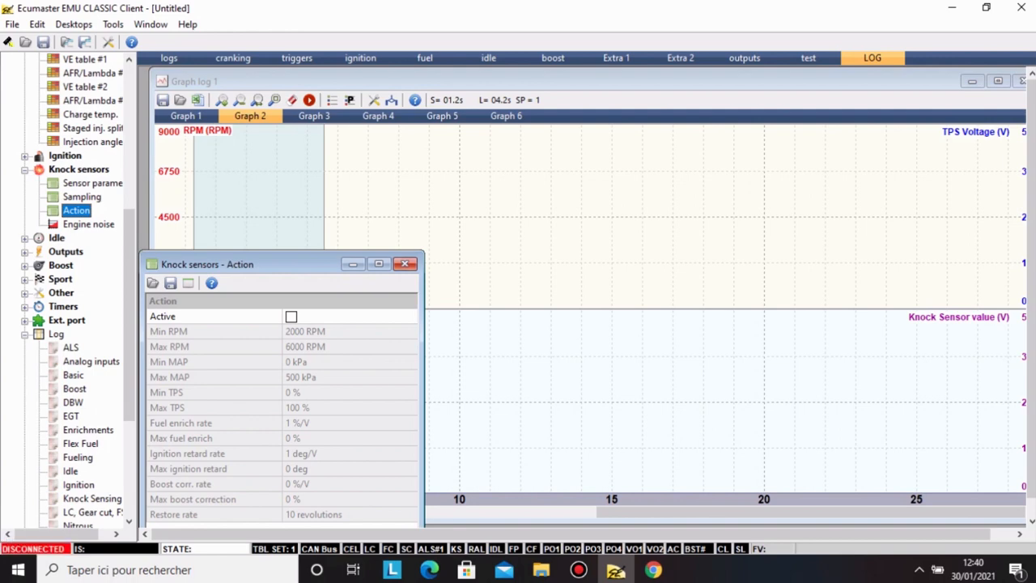
{"action": "left_click", "coordinate": [292, 316]}
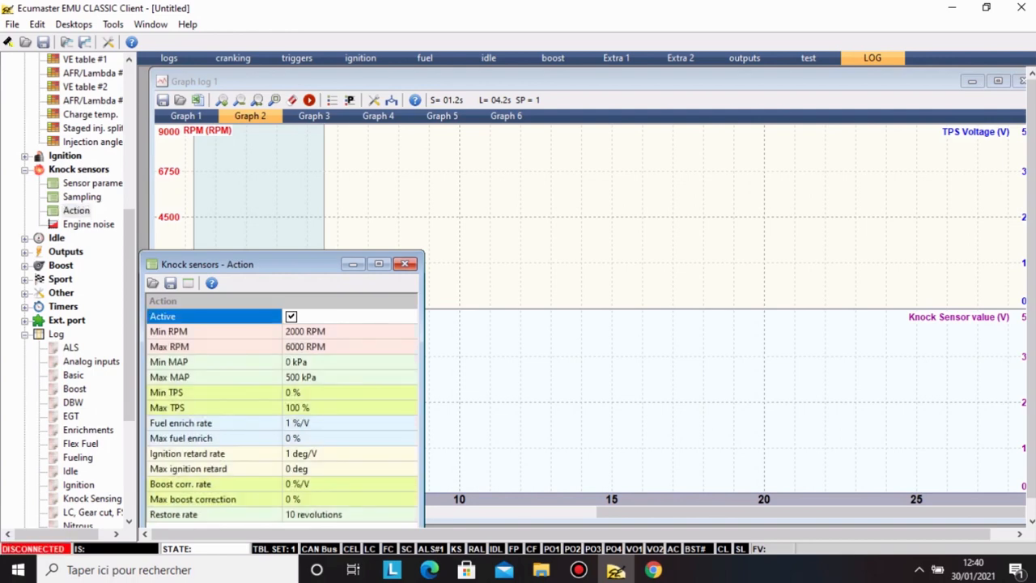
{"action": "left_click", "coordinate": [404, 264]}
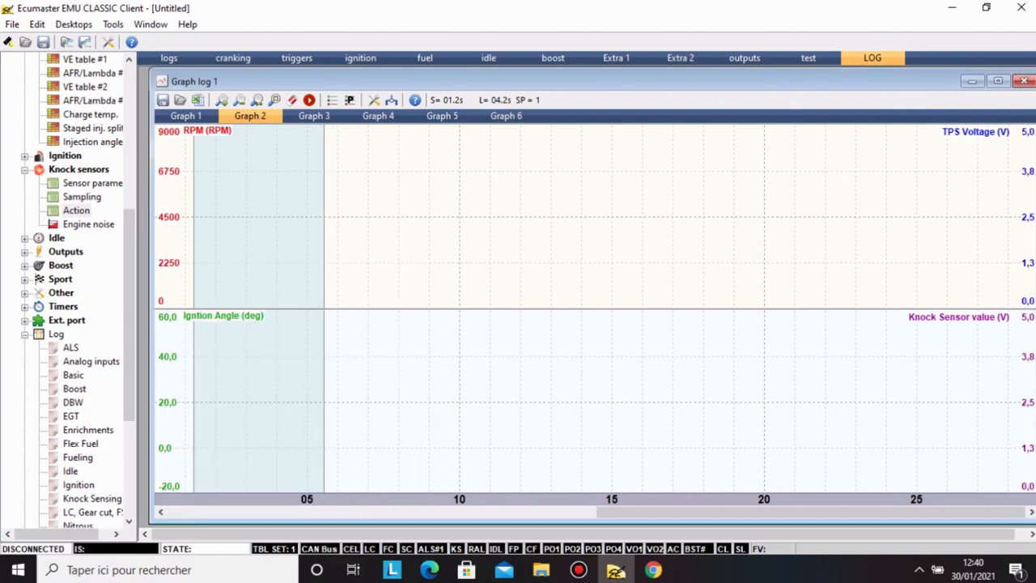
{"action": "left_click", "coordinate": [25, 170]}
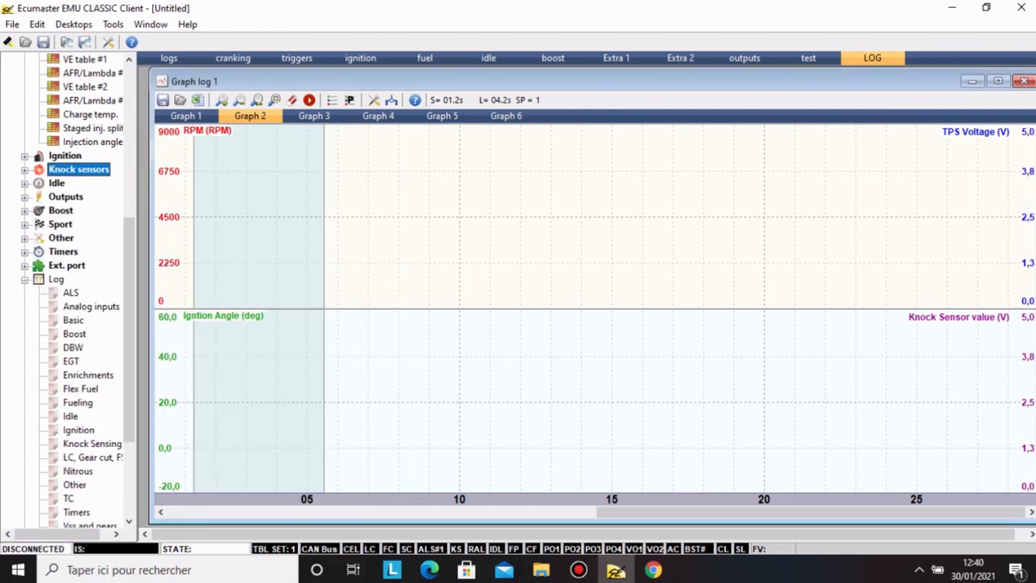
Open the Idle parameters and set the idle valve type to PWM.
{"action": "left_click", "coordinate": [25, 183]}
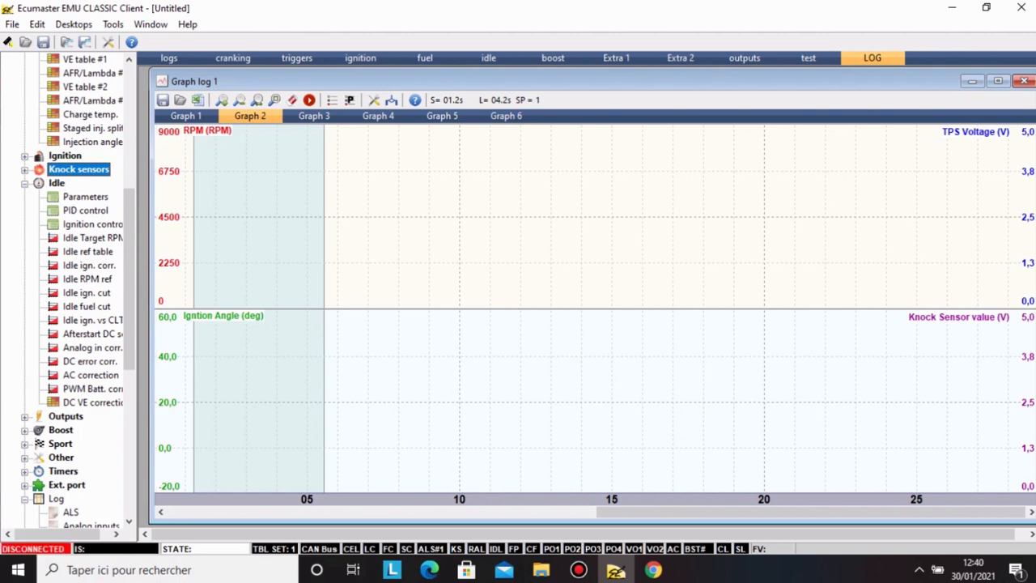
{"action": "double_click", "coordinate": [85, 196]}
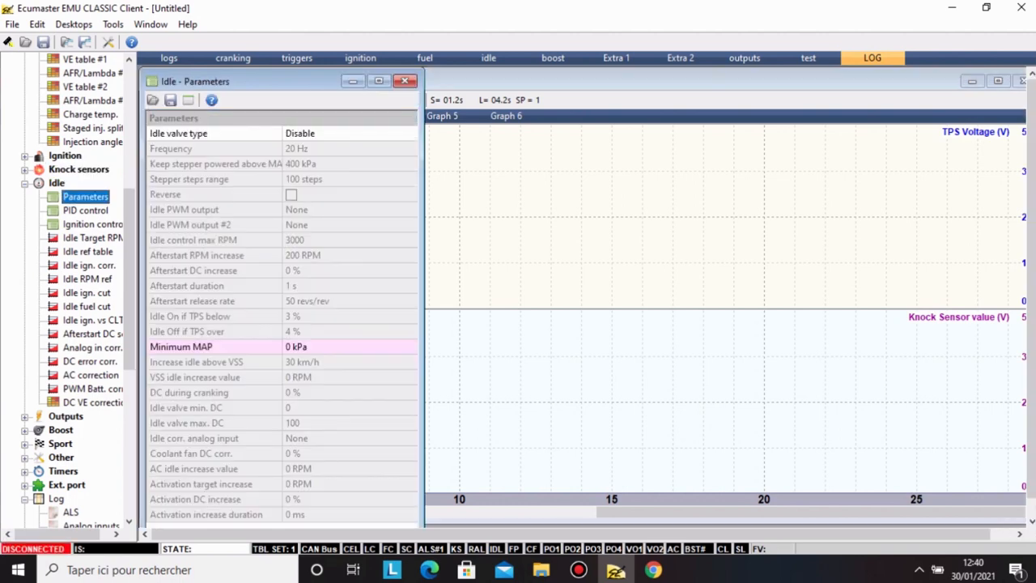
{"action": "left_click_drag", "start_coordinate": [243, 81], "coordinate": [302, 68]}
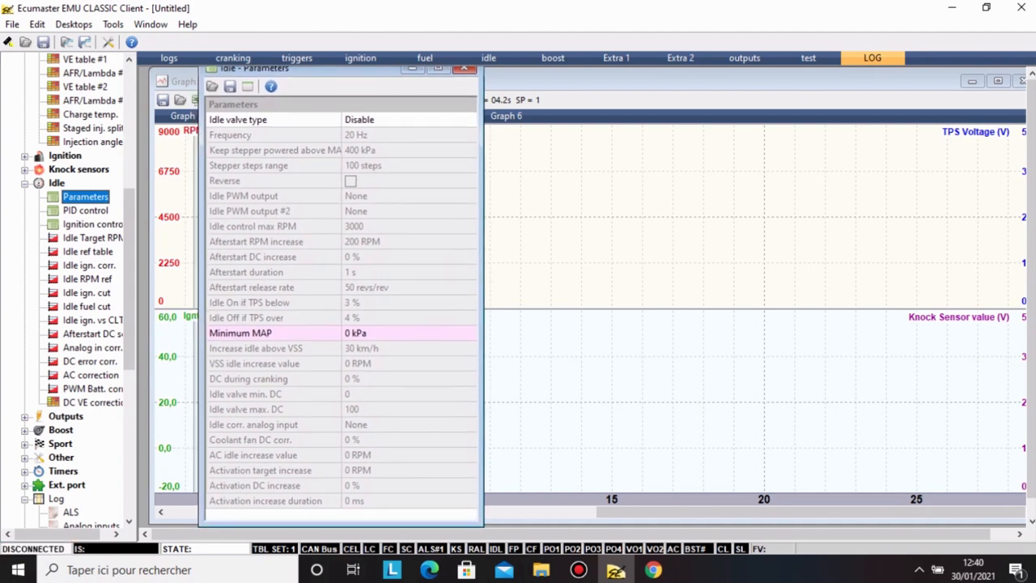
{"action": "left_click", "coordinate": [408, 120]}
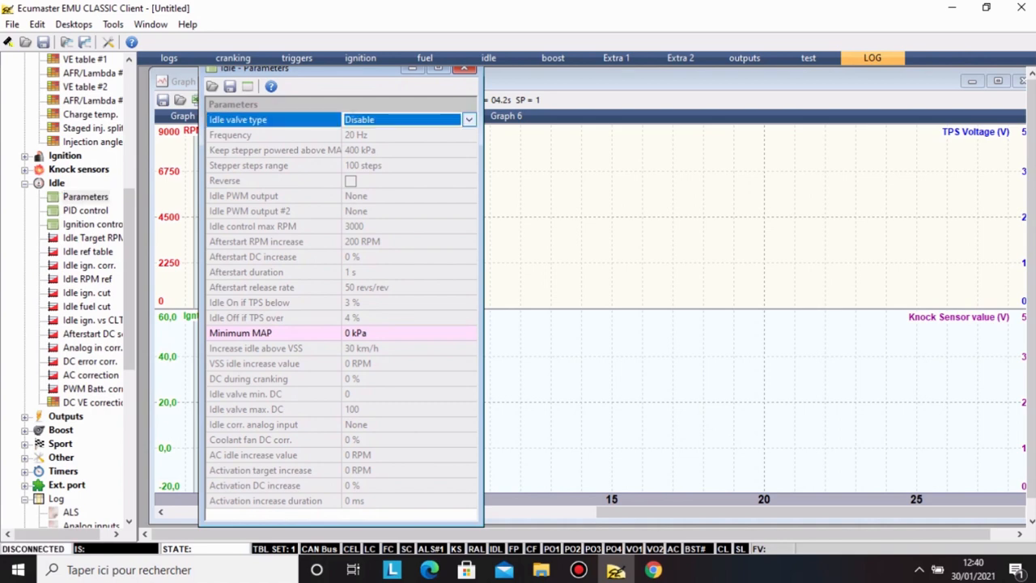
{"action": "left_click", "coordinate": [468, 119]}
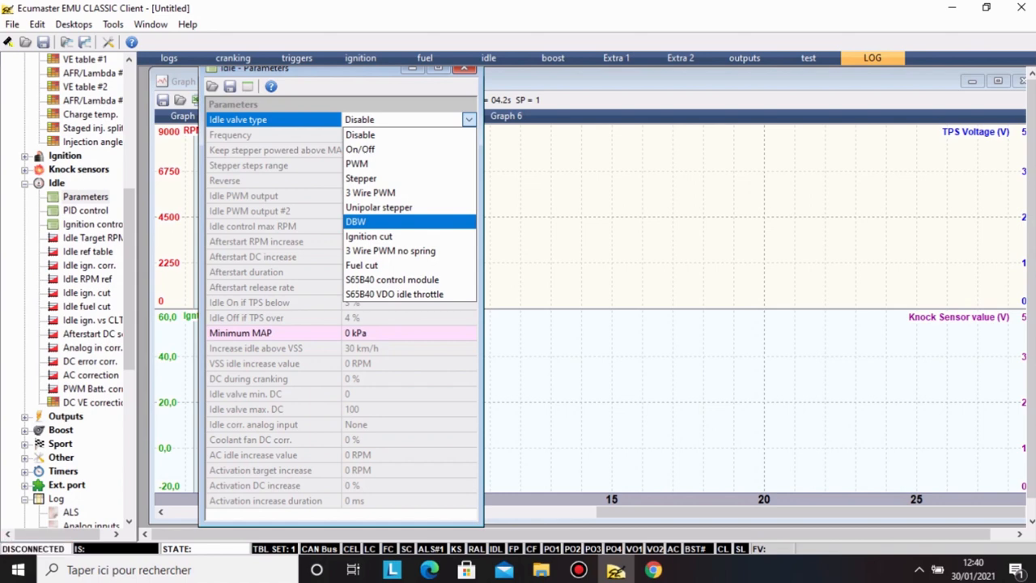
{"action": "key", "text": "Up"}
{"action": "key", "text": "Up"}
{"action": "key", "text": "Up"}
{"action": "key", "text": "Up"}
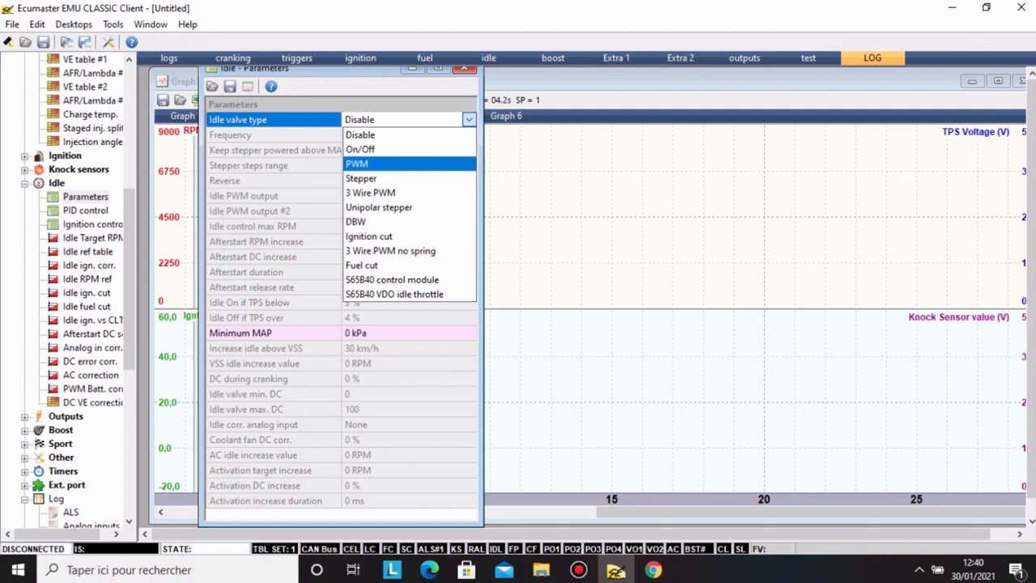
{"action": "key", "text": "Return"}
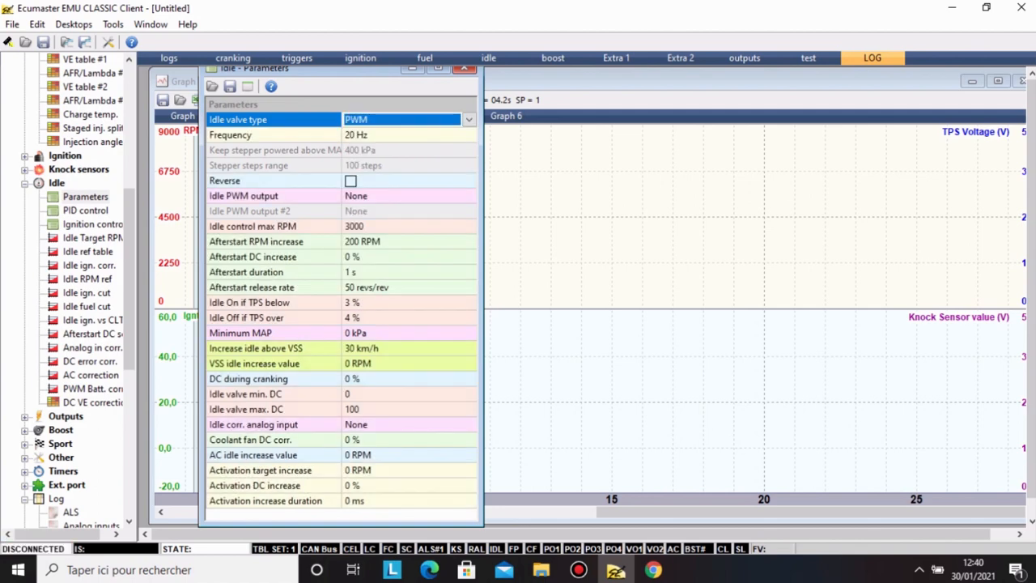
Review the idle frequency, PWM output choices, control max RPM, afterstart RPM increase and TPS on/off thresholds, and close the Idle parameters.
{"action": "left_click", "coordinate": [356, 135]}
{"action": "left_click", "coordinate": [356, 136]}
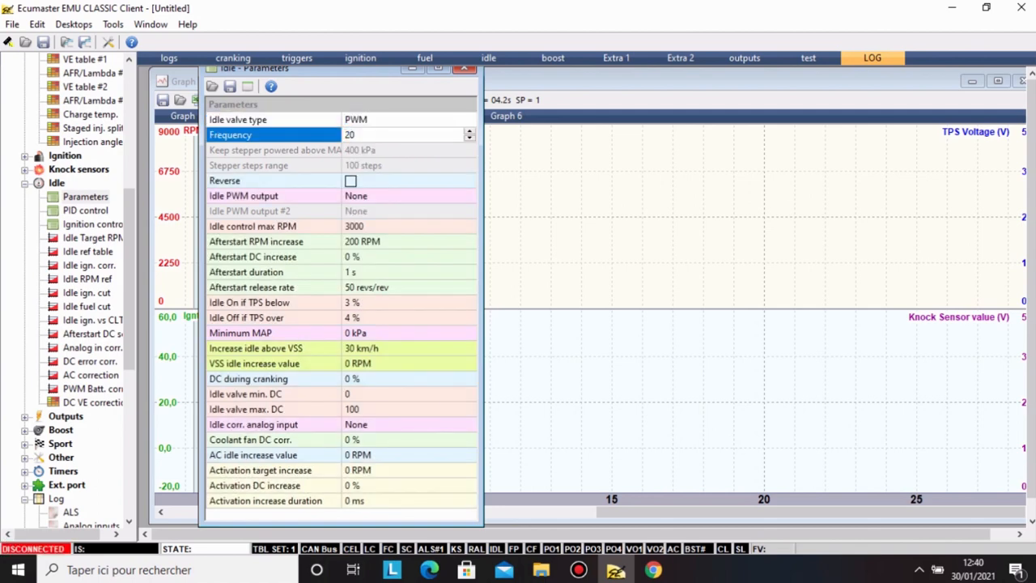
{"action": "left_click", "coordinate": [362, 165]}
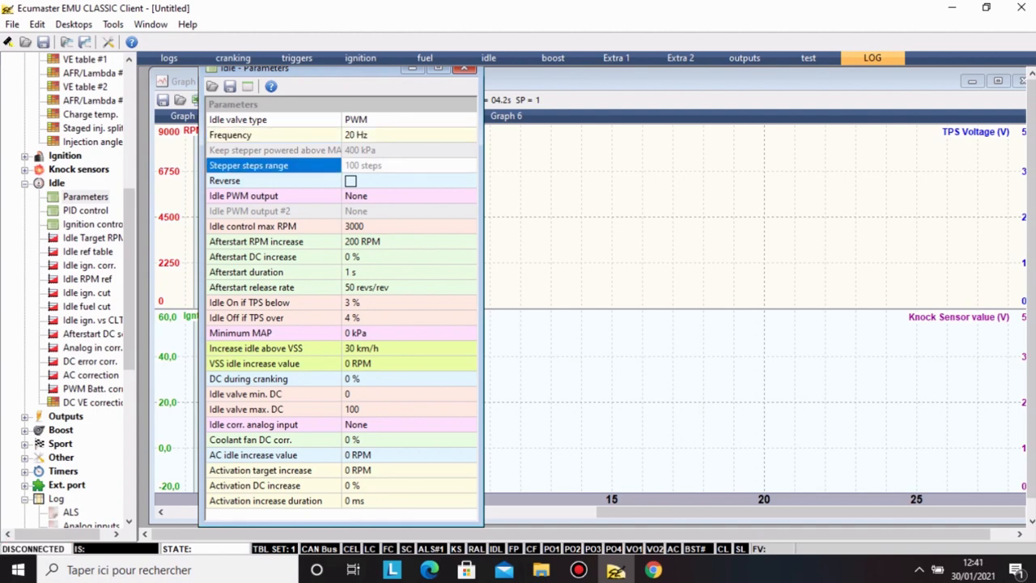
{"action": "left_click", "coordinate": [359, 197]}
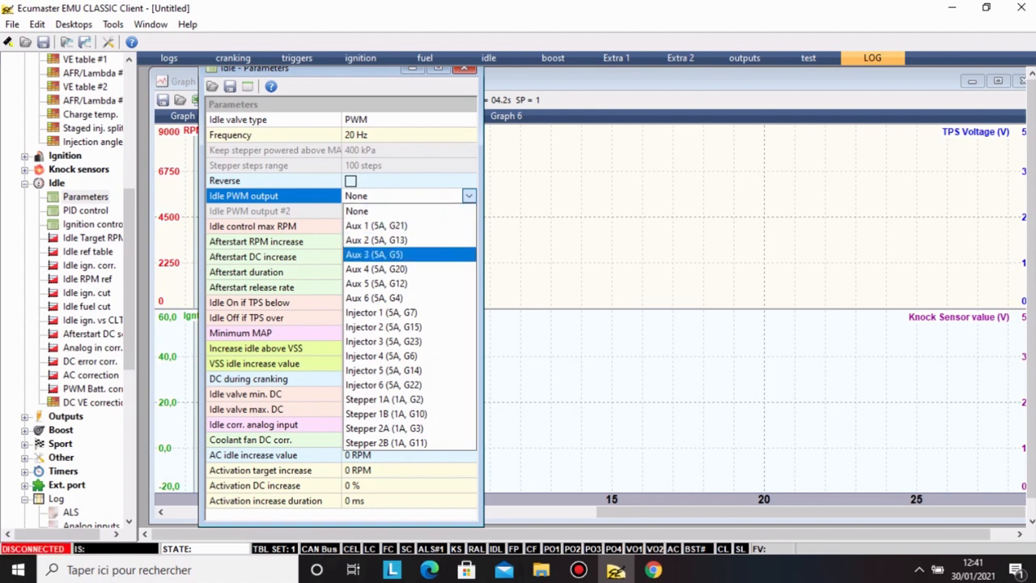
{"action": "key", "text": "Return"}
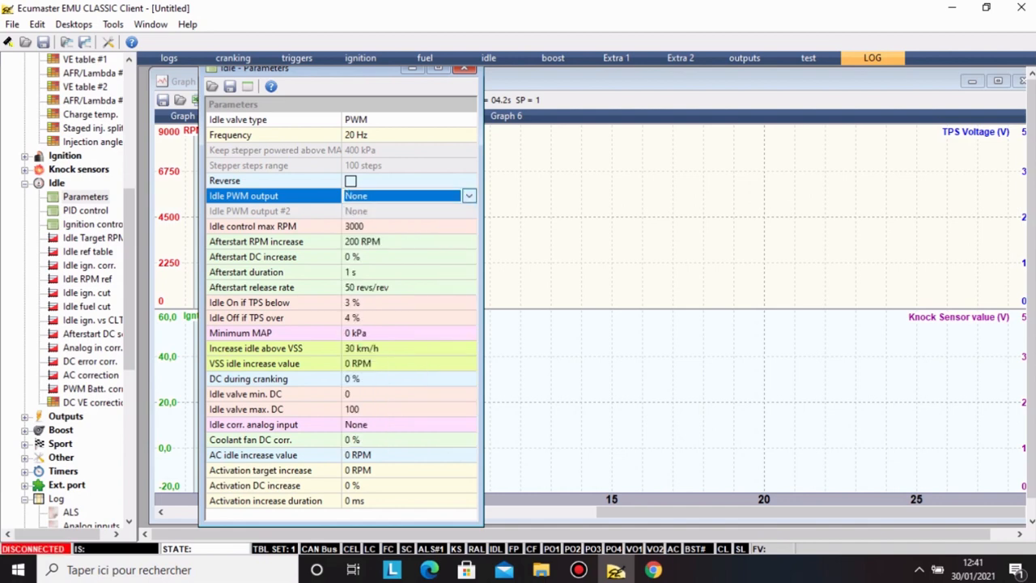
{"action": "left_click", "coordinate": [355, 226]}
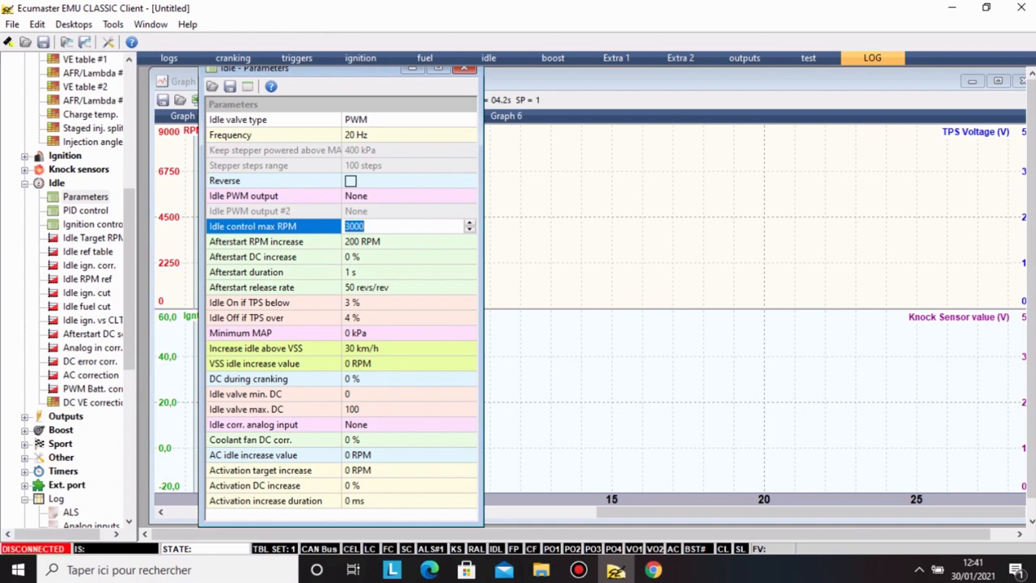
{"action": "left_click", "coordinate": [352, 241]}
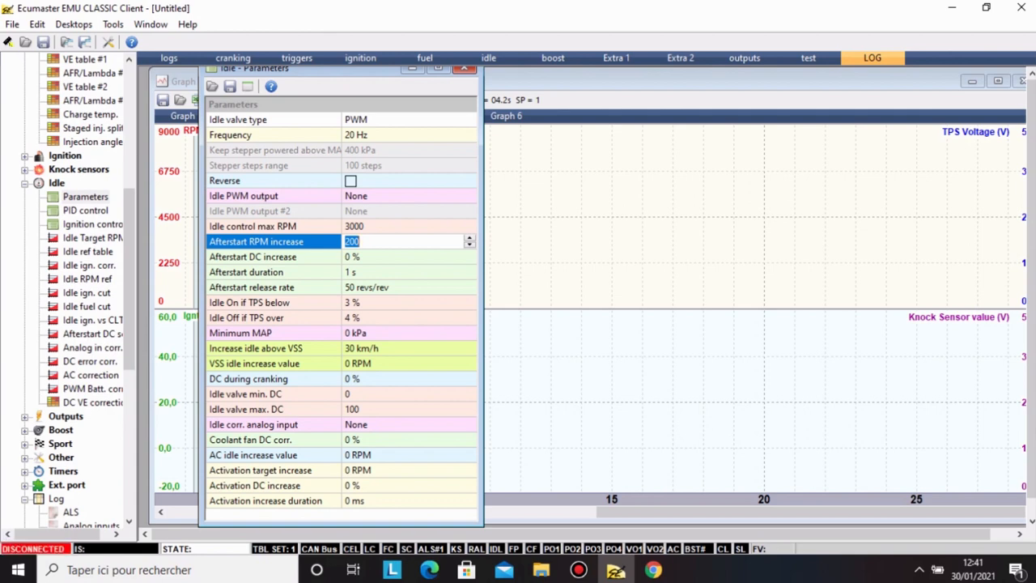
{"action": "left_click", "coordinate": [275, 302]}
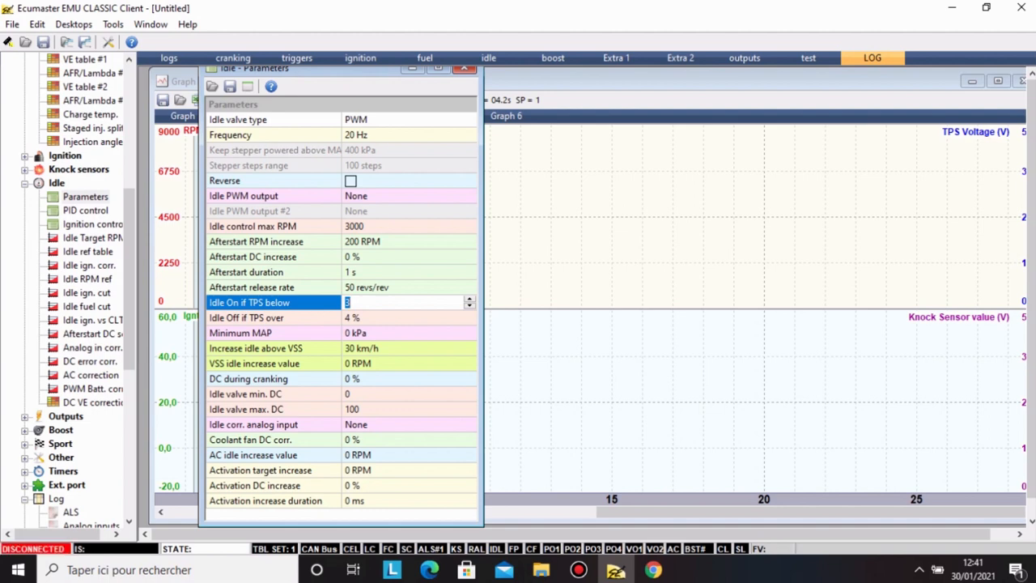
{"action": "left_click", "coordinate": [405, 317]}
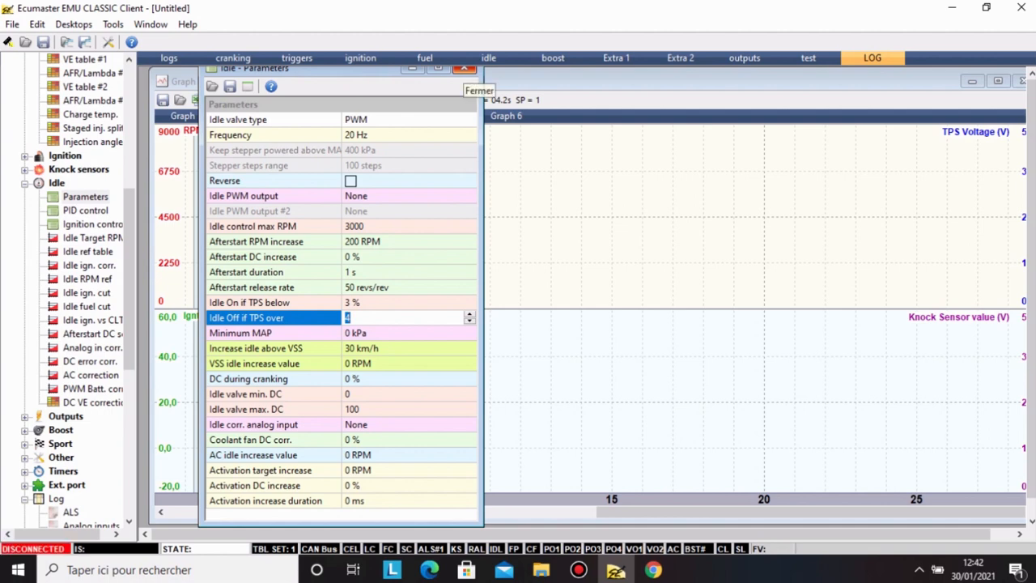
{"action": "left_click", "coordinate": [464, 68]}
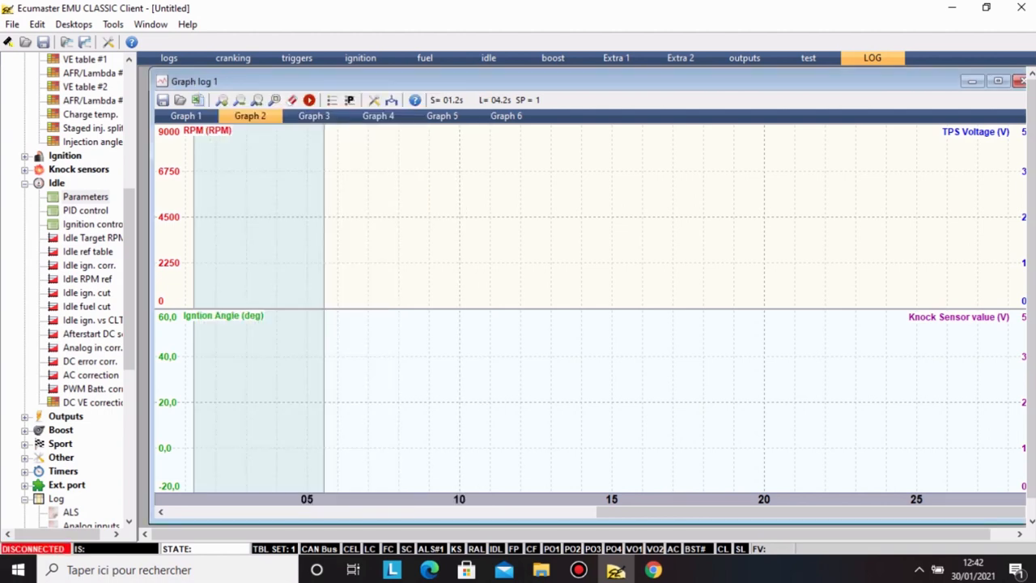
Review the idle PID control and idle Ignition control settings, closing each window.
{"action": "left_click", "coordinate": [85, 210]}
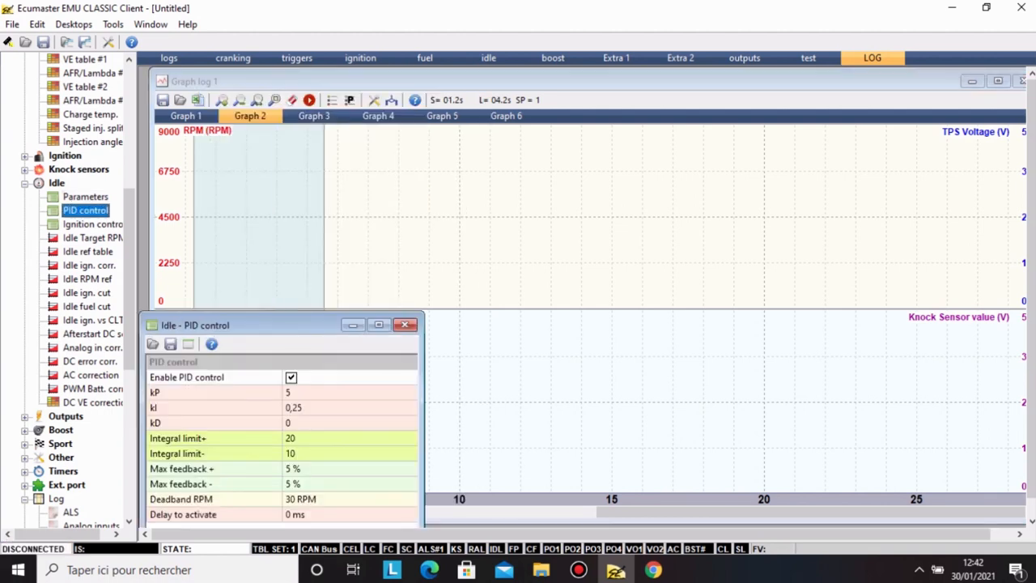
{"action": "left_click_drag", "start_coordinate": [243, 325], "coordinate": [291, 213]}
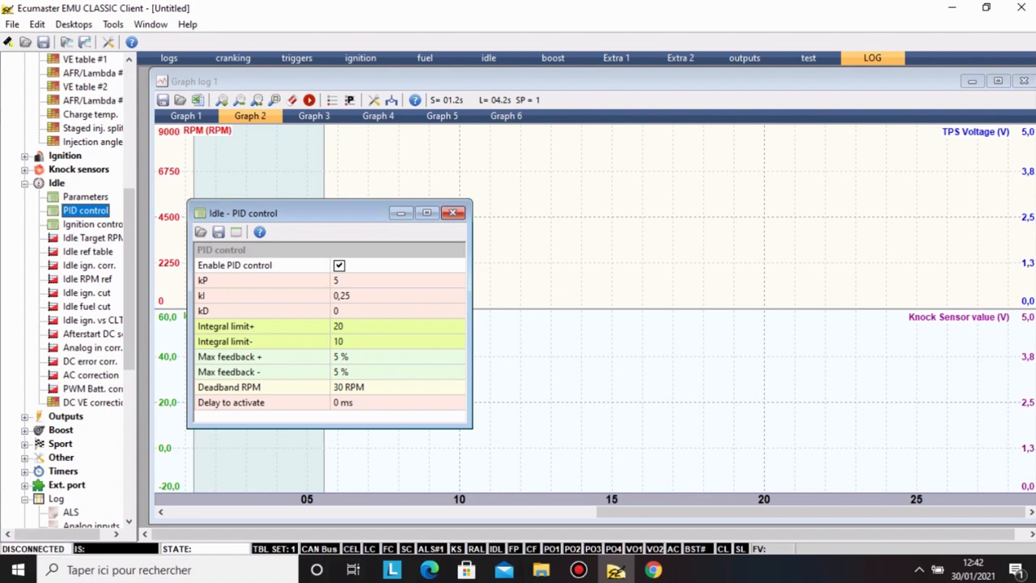
{"action": "left_click", "coordinate": [234, 264]}
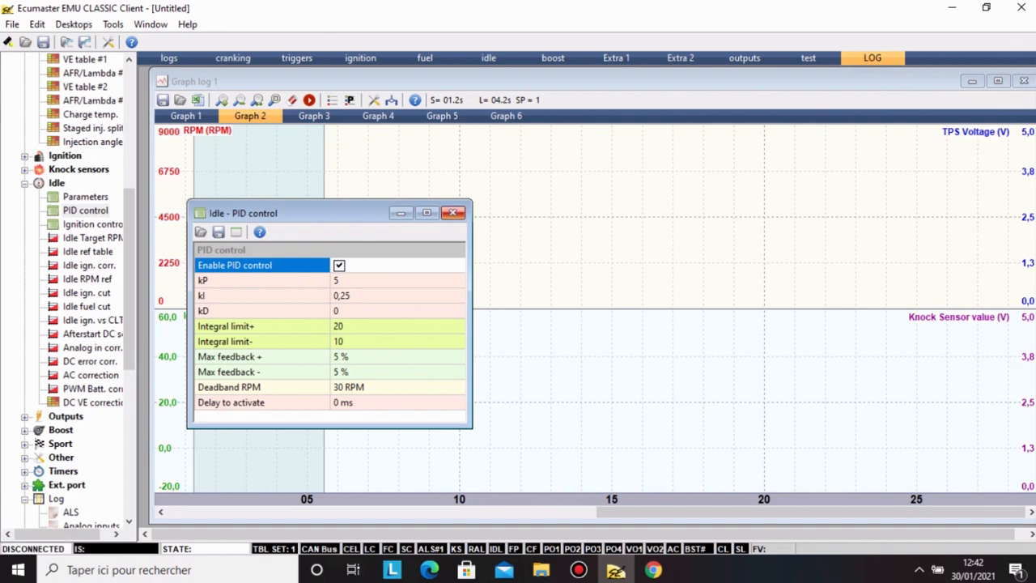
{"action": "left_click", "coordinate": [452, 213]}
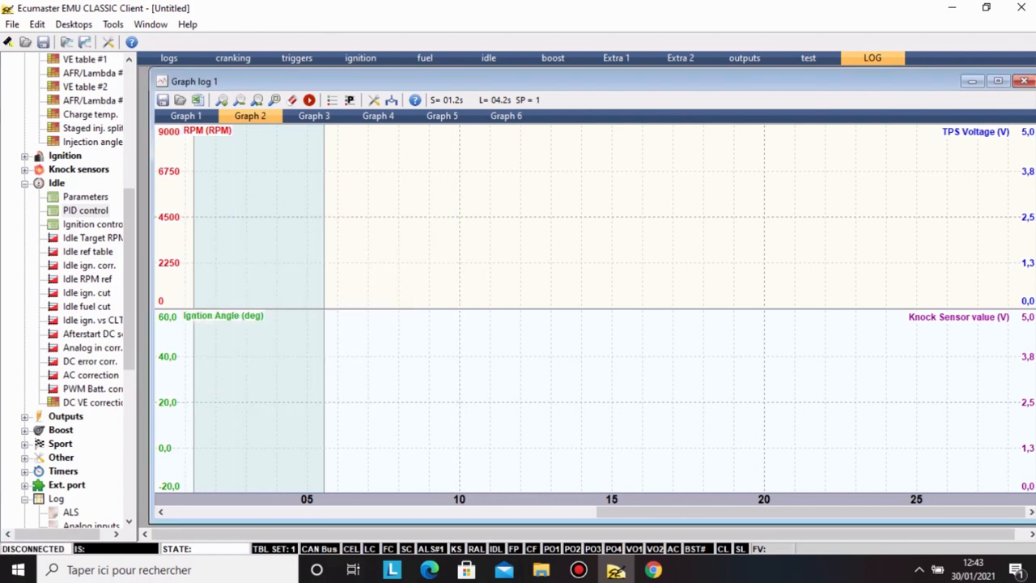
{"action": "double_click", "coordinate": [94, 224]}
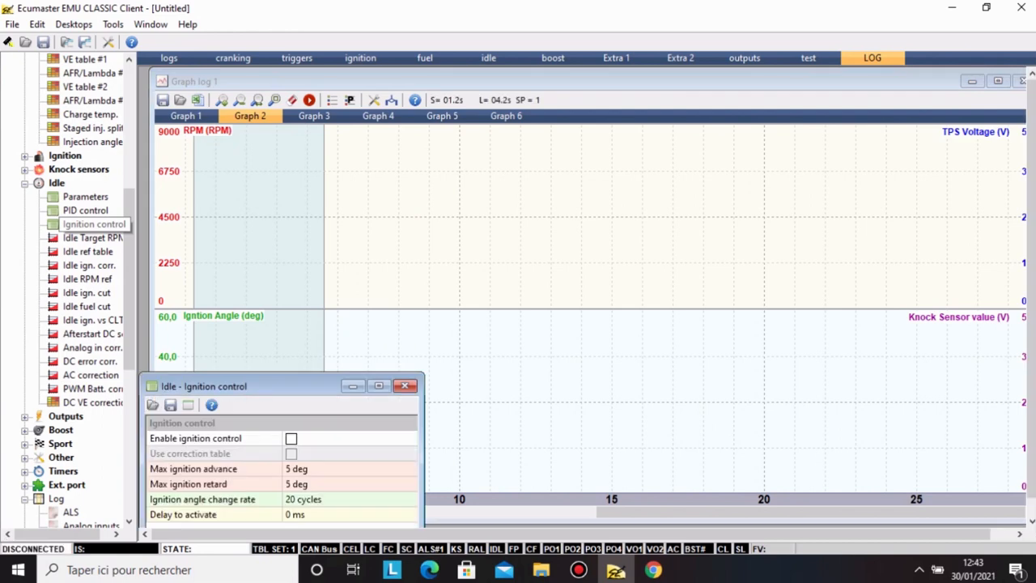
{"action": "left_click_drag", "start_coordinate": [243, 385], "coordinate": [288, 274]}
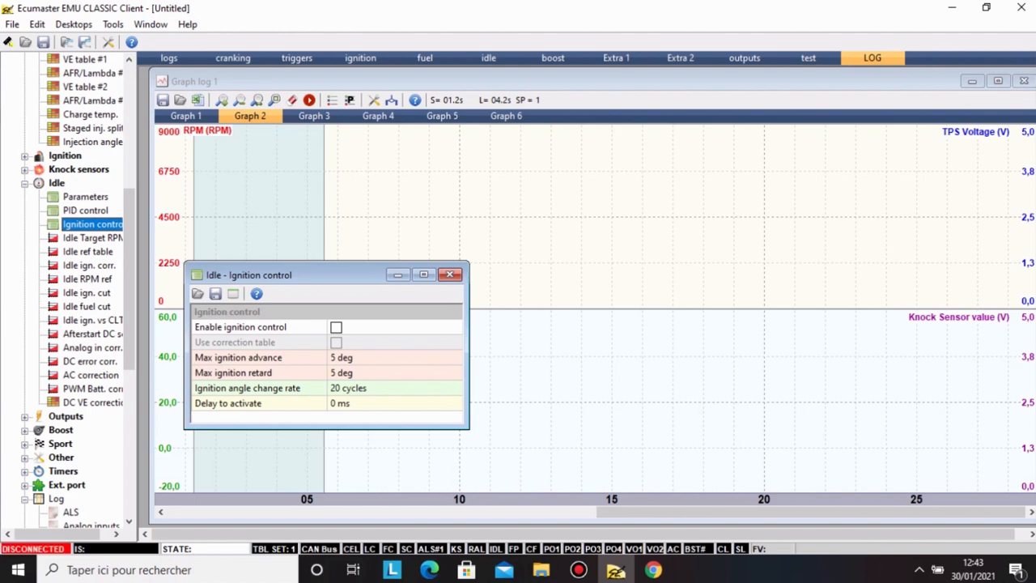
{"action": "left_click", "coordinate": [450, 274]}
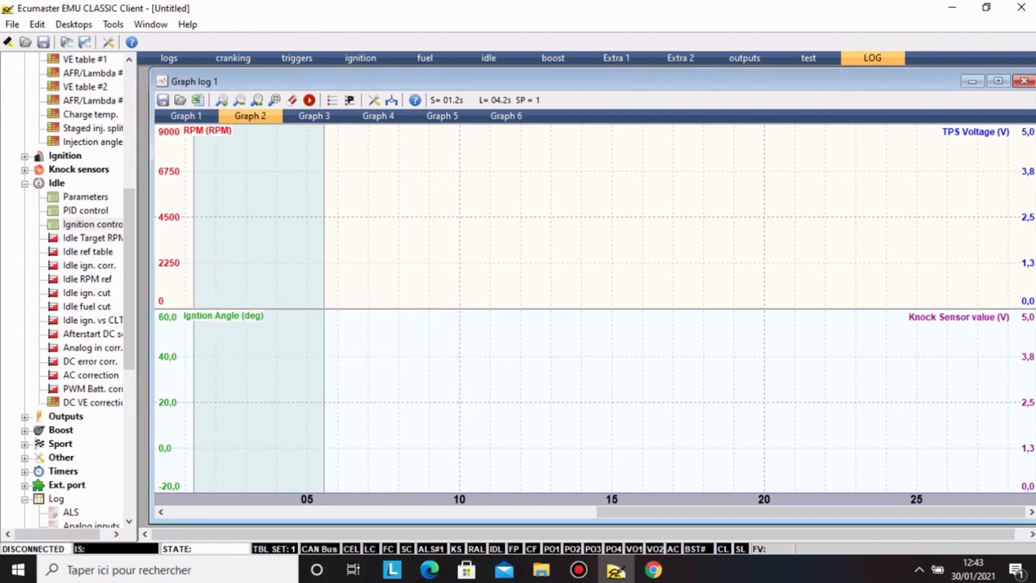
Open the Idle Target RPM table and raise the -40 to 20 °C cells to 1200 RPM.
{"action": "double_click", "coordinate": [92, 237]}
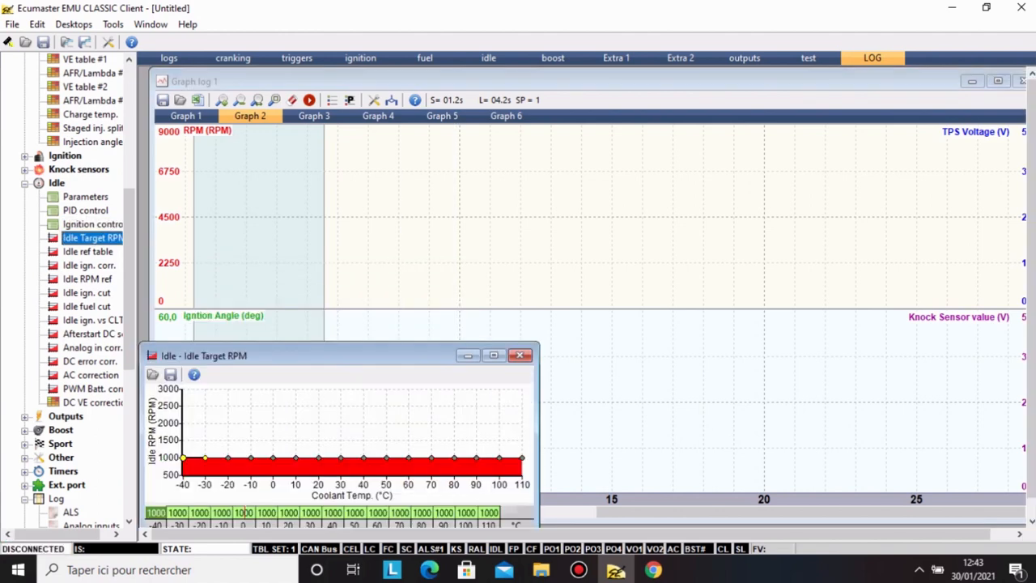
{"action": "left_click_drag", "start_coordinate": [307, 355], "coordinate": [366, 238]}
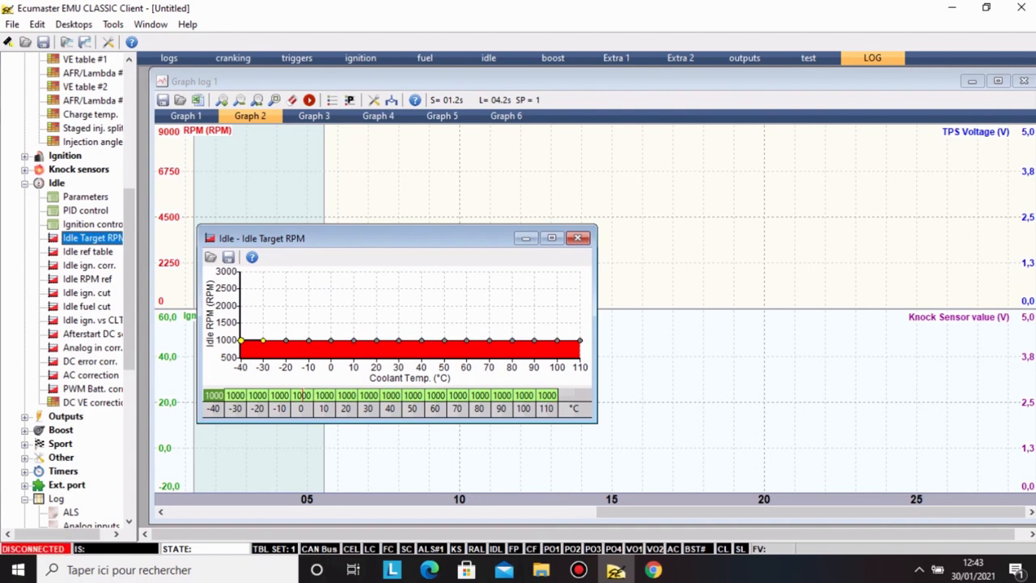
{"action": "left_click", "coordinate": [279, 396]}
{"action": "left_click", "coordinate": [346, 396]}
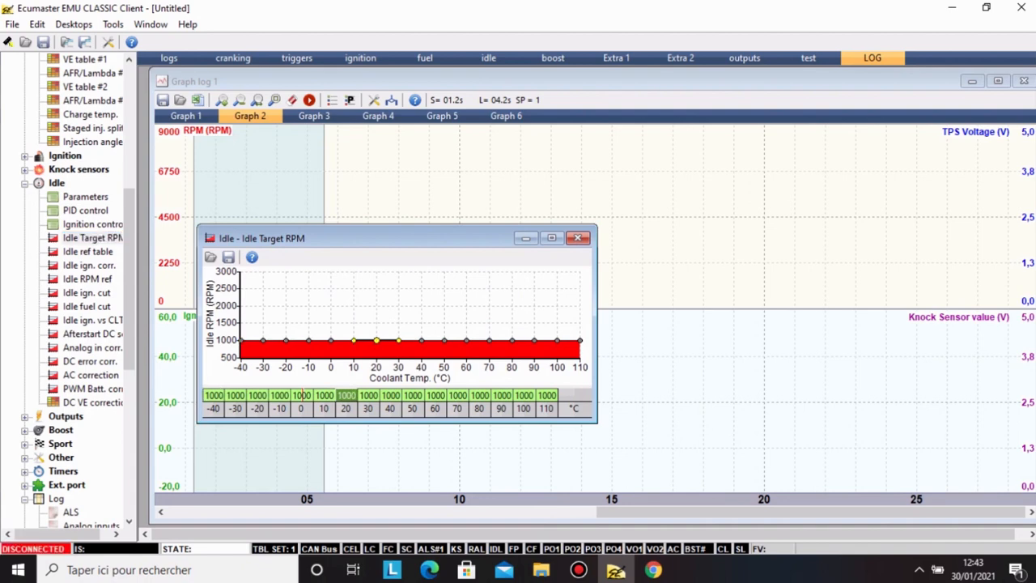
{"action": "key", "text": "shift+Left"}
{"action": "key", "text": "shift+Left"}
{"action": "key", "text": "shift+Left"}
{"action": "key", "text": "shift+Left"}
{"action": "key", "text": "shift+Left"}
{"action": "key", "text": "shift+Left"}
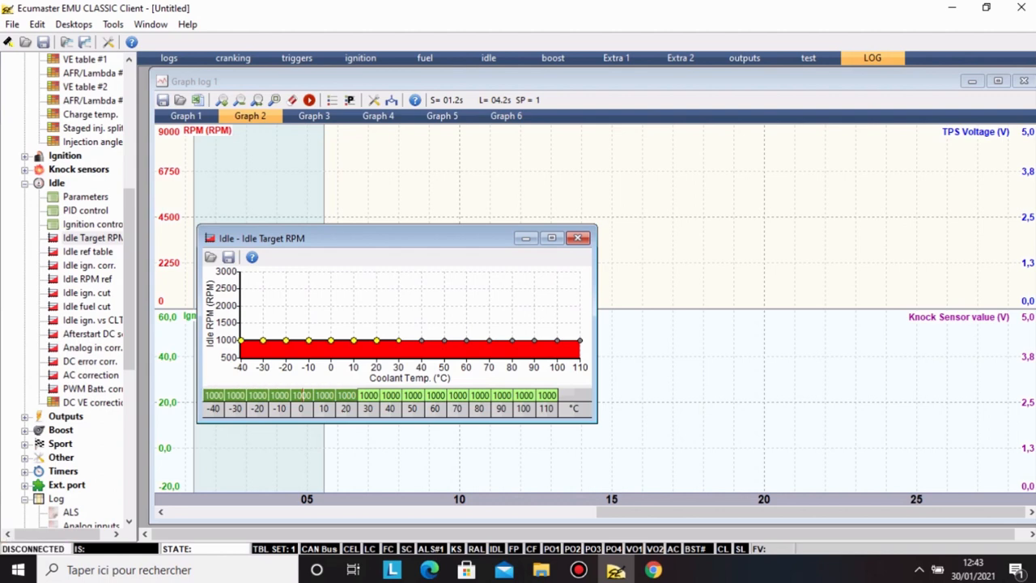
{"action": "key", "text": "plus"}
{"action": "key", "text": "plus"}
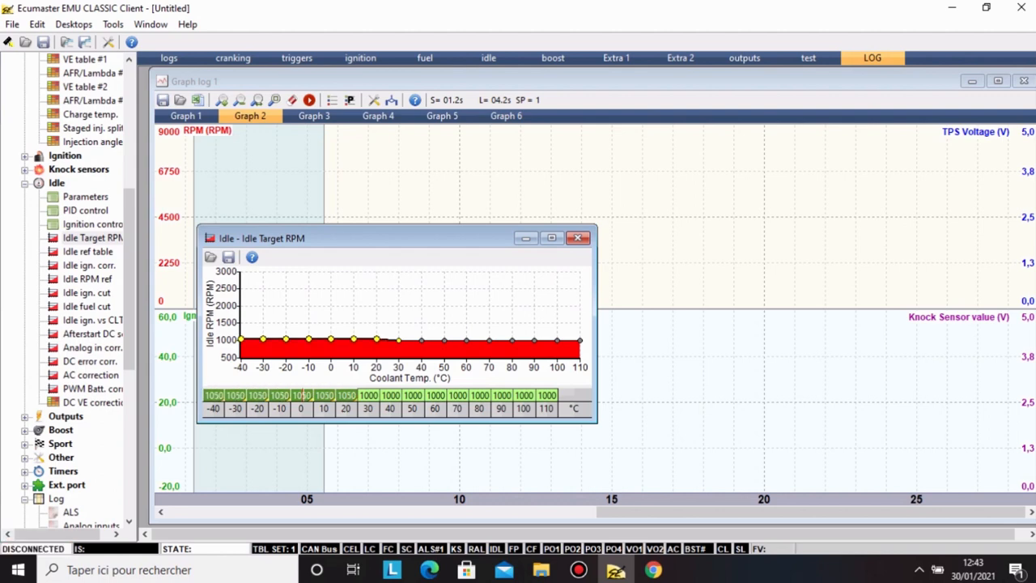
{"action": "key", "text": "plus"}
{"action": "key", "text": "plus"}
{"action": "key", "text": "plus"}
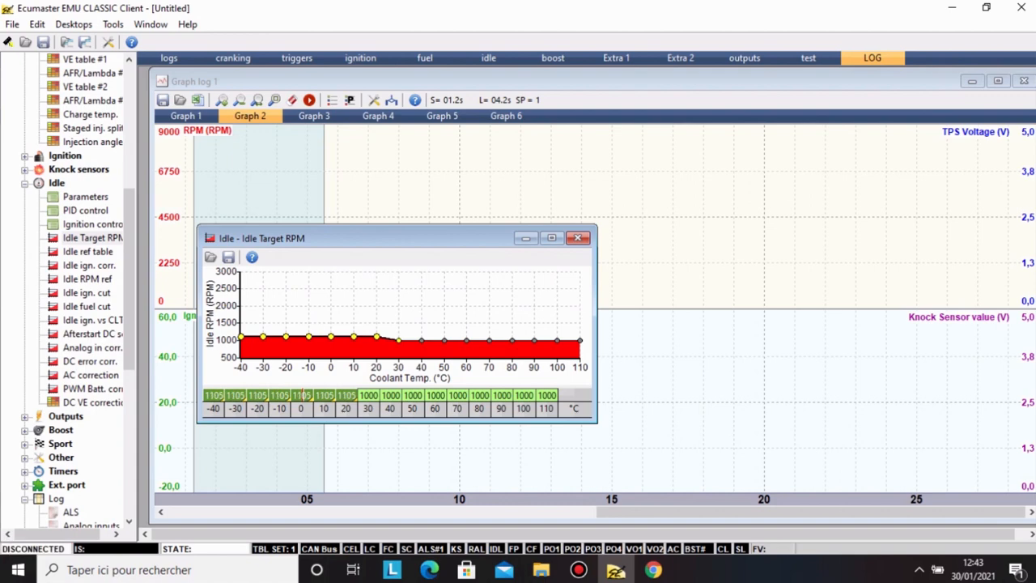
{"action": "key", "text": "plus"}
{"action": "key", "text": "plus"}
{"action": "key", "text": "plus"}
{"action": "key", "text": "plus"}
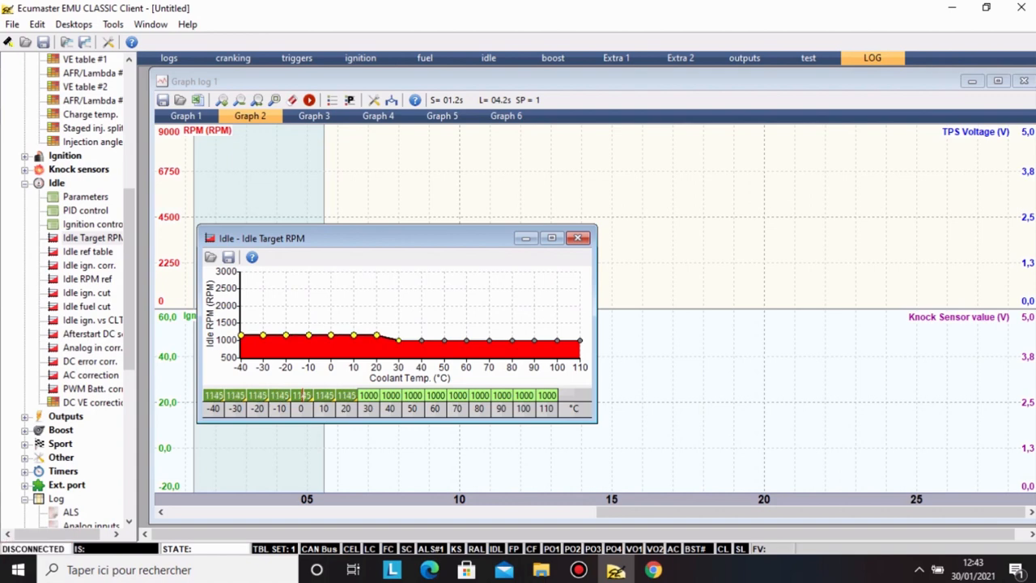
{"action": "key", "text": "plus"}
{"action": "key", "text": "plus"}
{"action": "key", "text": "plus"}
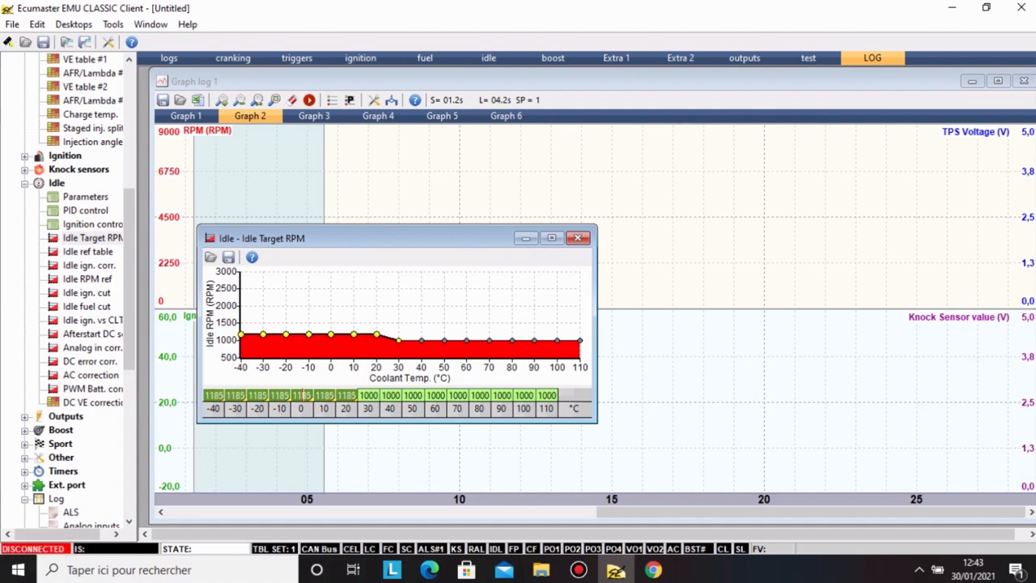
{"action": "key", "text": "plus"}
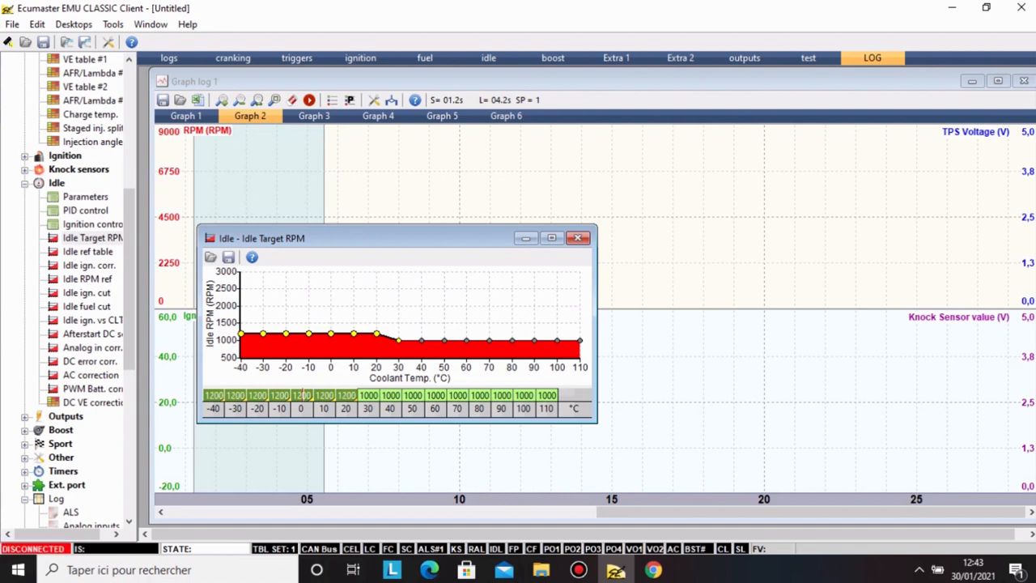
Set the idle target for the 30 to 60 °C coolant temperature cells to 1100 RPM.
{"action": "key", "text": "Right"}
{"action": "key", "text": "shift+Right"}
{"action": "key", "text": "shift+Right"}
{"action": "key", "text": "shift+Right"}
{"action": "key", "text": "shift+Right"}
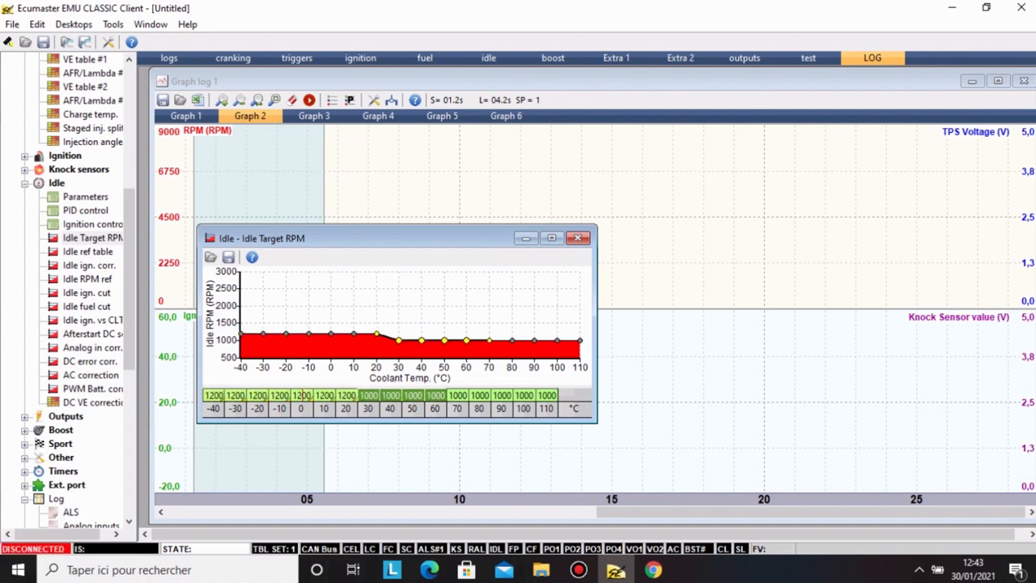
{"action": "type", "text": "1075"}
{"action": "key", "text": "Return"}
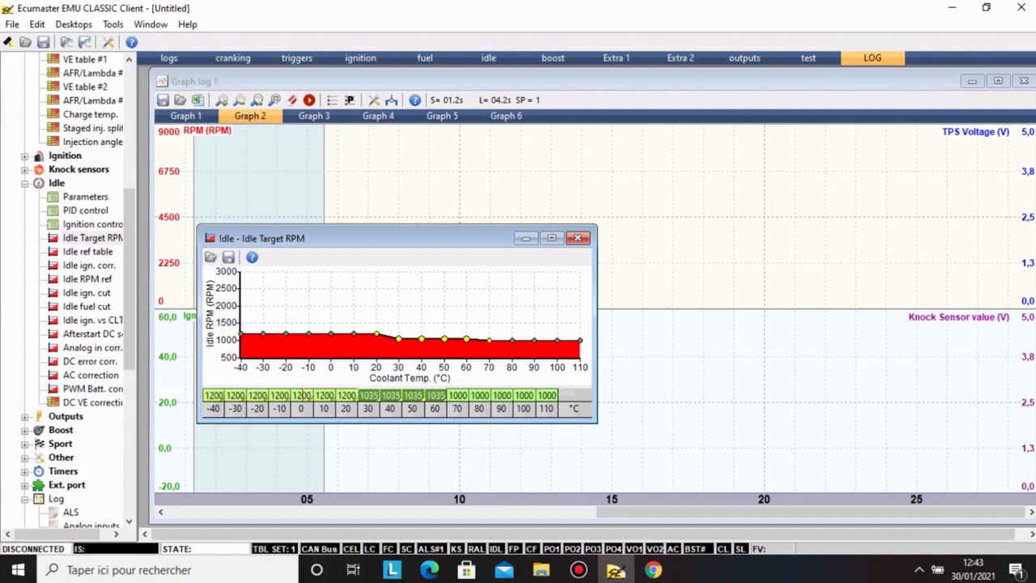
{"action": "type", "text": "1100"}
{"action": "key", "text": "Return"}
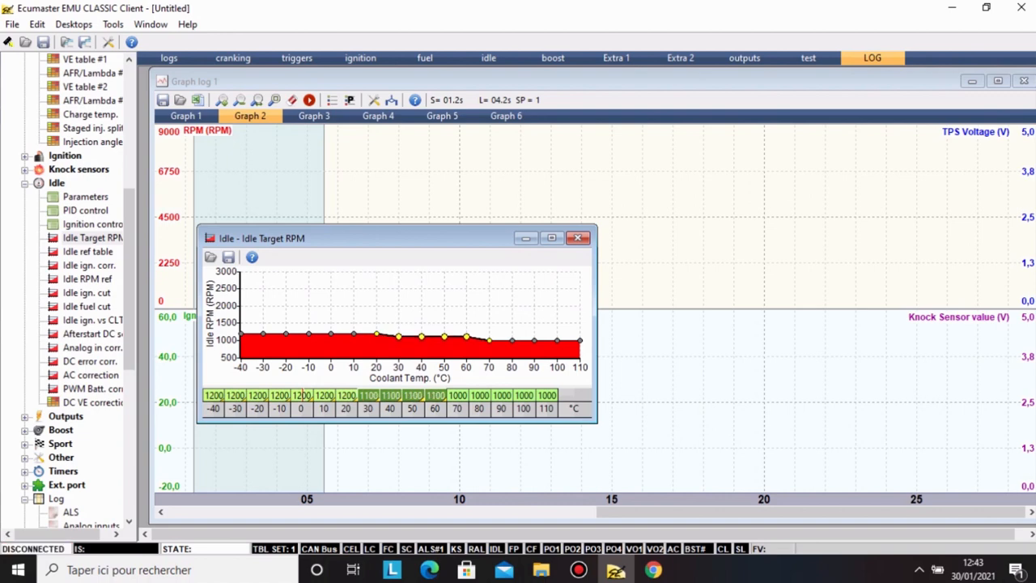
Select the 70 to 110 °C cells to review their idle target, and close the Idle Target RPM table.
{"action": "key", "text": "Right"}
{"action": "key", "text": "shift+Right"}
{"action": "key", "text": "shift+Right"}
{"action": "key", "text": "shift+Right"}
{"action": "key", "text": "shift+Right"}
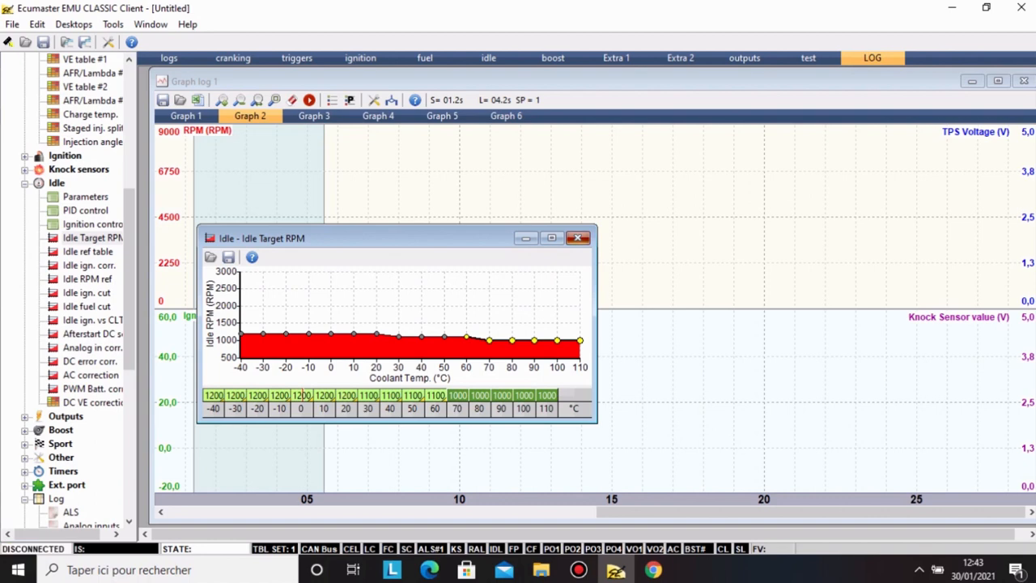
{"action": "left_click", "coordinate": [577, 238]}
Open the Idle ref table and raise the duty cycle of the -40 to 30 °C cells to 71%.
{"action": "double_click", "coordinate": [88, 251]}
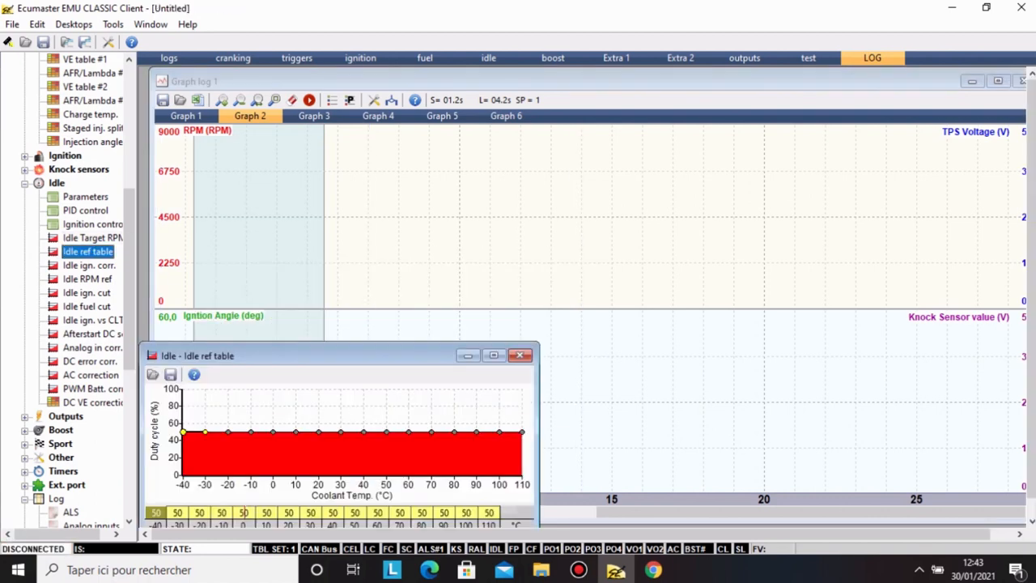
{"action": "left_click_drag", "start_coordinate": [324, 355], "coordinate": [415, 238]}
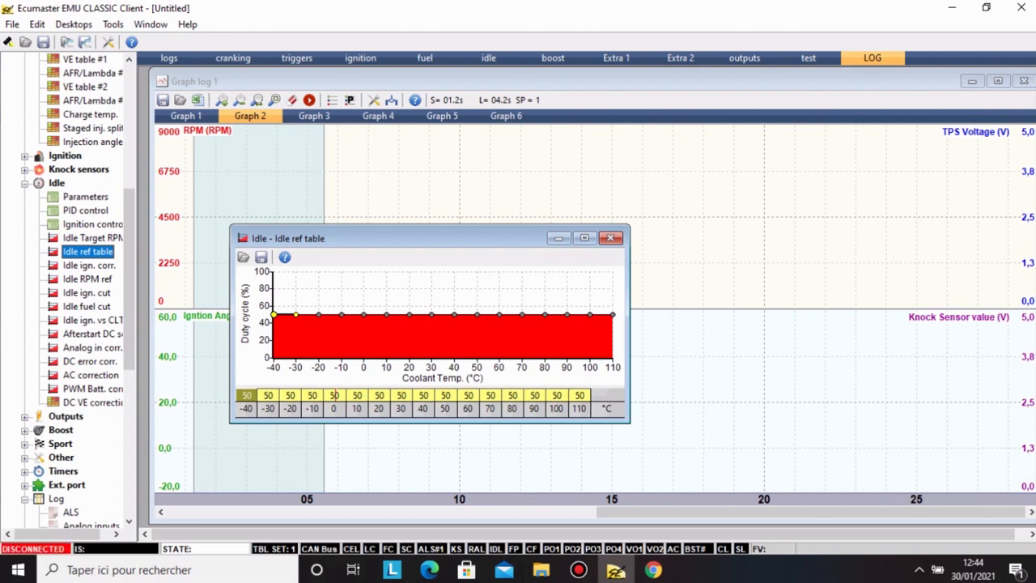
{"action": "left_click_drag", "start_coordinate": [402, 396], "coordinate": [246, 395]}
{"action": "key", "text": "plus"}
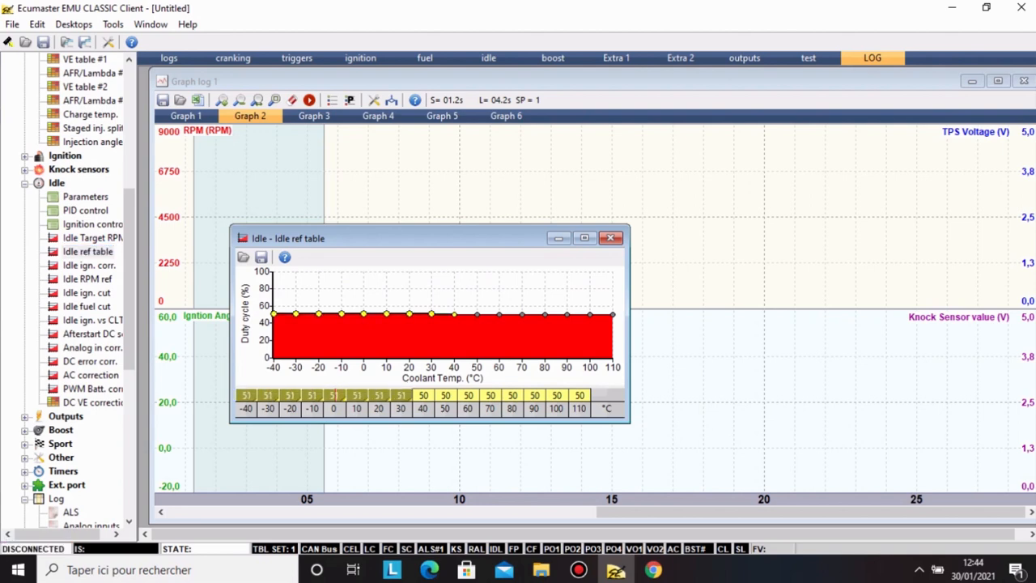
{"action": "key", "text": "plus"}
{"action": "key", "text": "plus"}
{"action": "key", "text": "plus"}
{"action": "key", "text": "plus"}
{"action": "key", "text": "plus"}
{"action": "key", "text": "plus"}
{"action": "key", "text": "plus"}
{"action": "key", "text": "plus"}
{"action": "key", "text": "plus"}
{"action": "key", "text": "plus"}
{"action": "key", "text": "plus"}
{"action": "key", "text": "plus"}
{"action": "key", "text": "plus"}
{"action": "key", "text": "plus"}
{"action": "key", "text": "plus"}
{"action": "key", "text": "plus"}
{"action": "key", "text": "plus"}
{"action": "key", "text": "plus"}
{"action": "key", "text": "plus"}
{"action": "key", "text": "plus"}
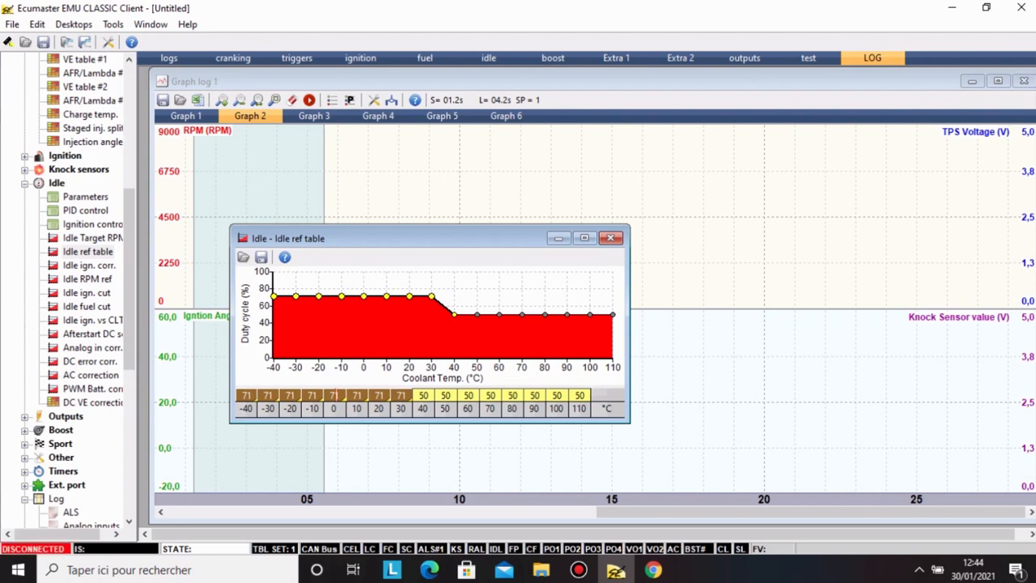
Lower the idle reference duty cycle at 40 °C to 47%.
{"action": "left_click", "coordinate": [423, 396]}
{"action": "key", "text": "minus"}
{"action": "key", "text": "minus"}
{"action": "key", "text": "minus"}
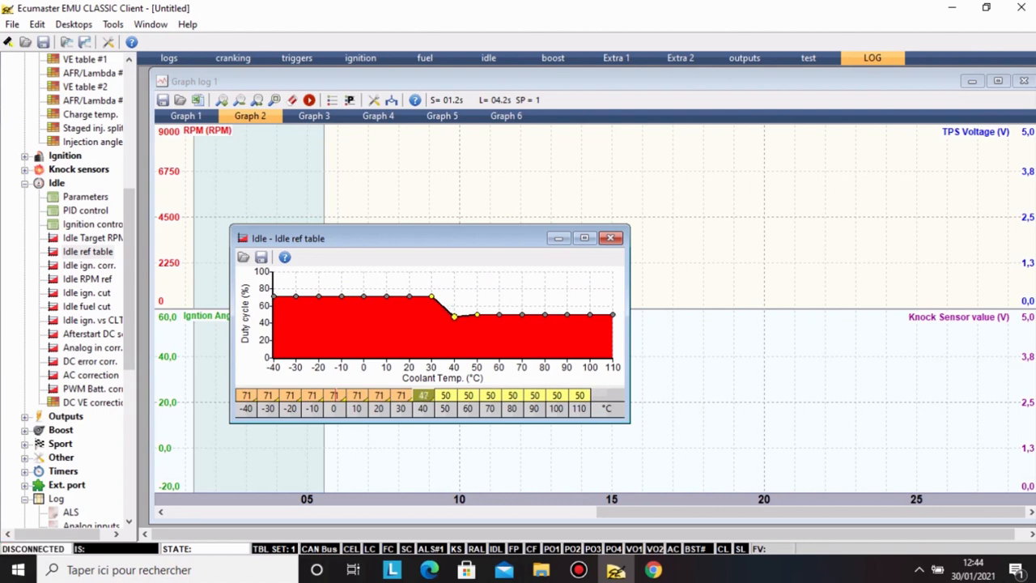
Lower the idle reference duty cycle of the 70 to 110 °C cells to 38% and close the table.
{"action": "left_click_drag", "start_coordinate": [491, 395], "coordinate": [580, 396]}
{"action": "key", "text": "minus"}
{"action": "key", "text": "minus"}
{"action": "key", "text": "minus"}
{"action": "key", "text": "minus"}
{"action": "key", "text": "minus"}
{"action": "key", "text": "minus"}
{"action": "key", "text": "minus"}
{"action": "key", "text": "minus"}
{"action": "key", "text": "minus"}
{"action": "key", "text": "minus"}
{"action": "key", "text": "minus"}
{"action": "key", "text": "minus"}
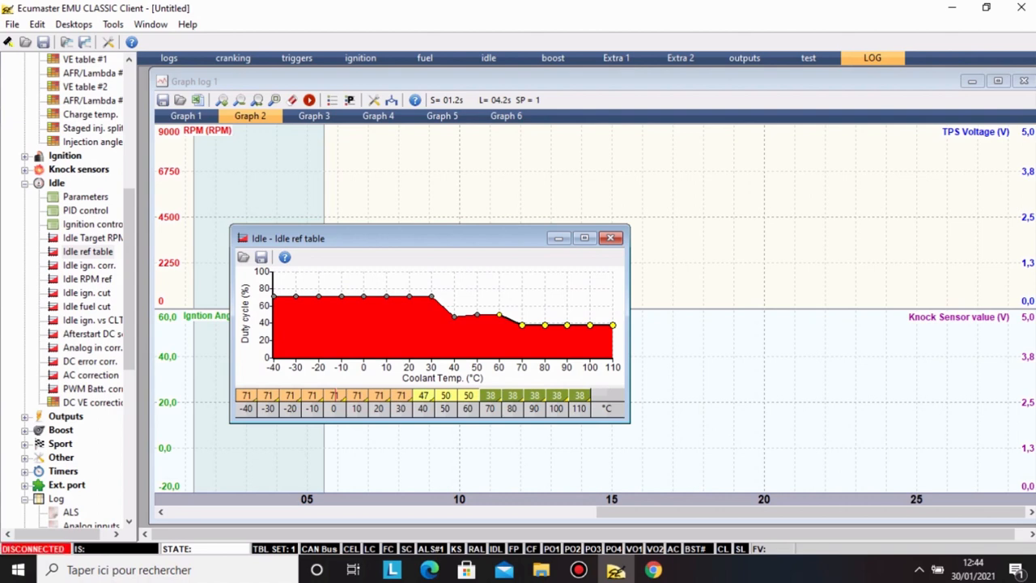
{"action": "left_click", "coordinate": [610, 237]}
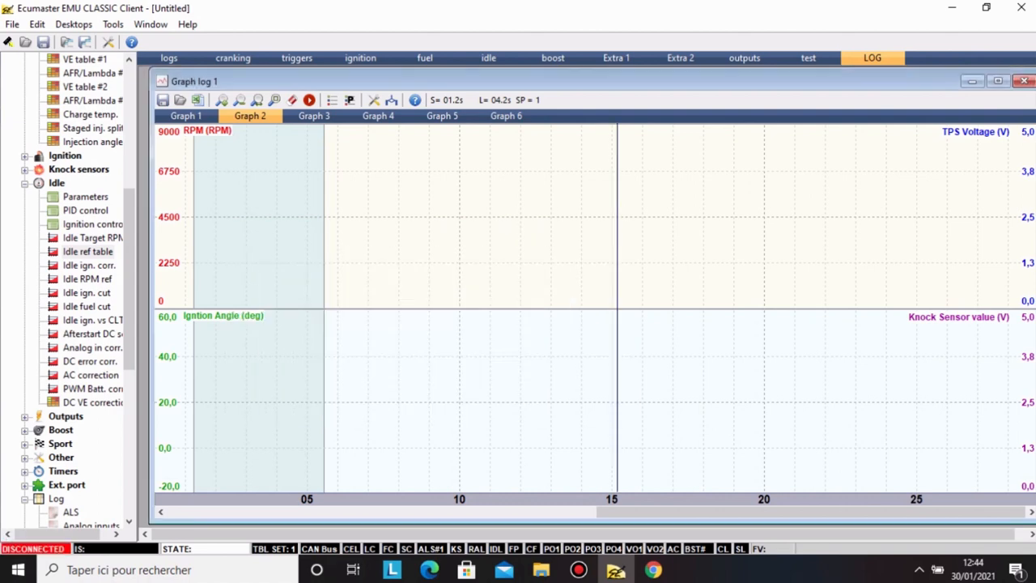
Open the Idle ign. corr. table, set the ignition correction at 250 RPM error to -5.0 degrees, and close it.
{"action": "double_click", "coordinate": [89, 264]}
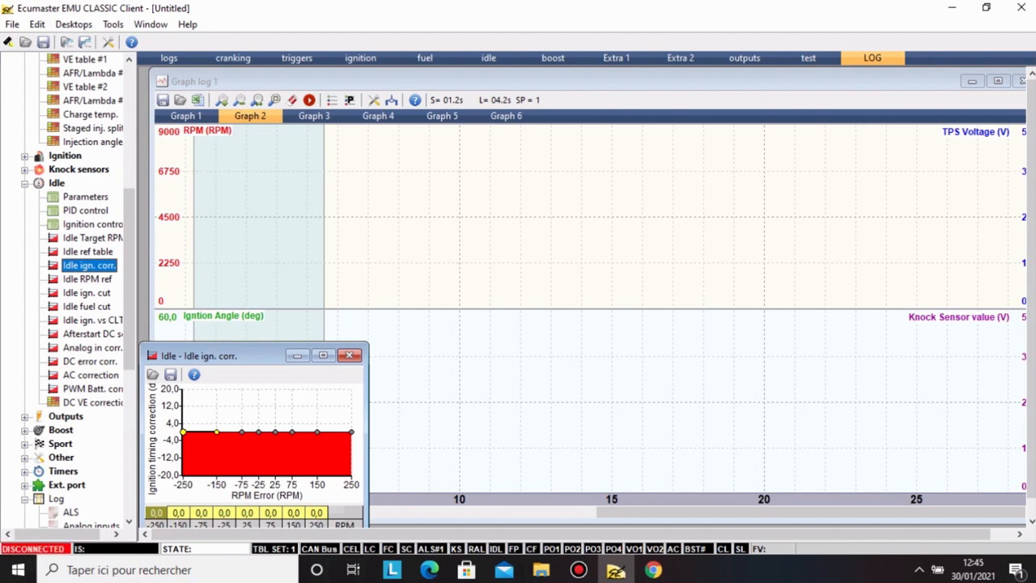
{"action": "left_click_drag", "start_coordinate": [226, 355], "coordinate": [291, 269]}
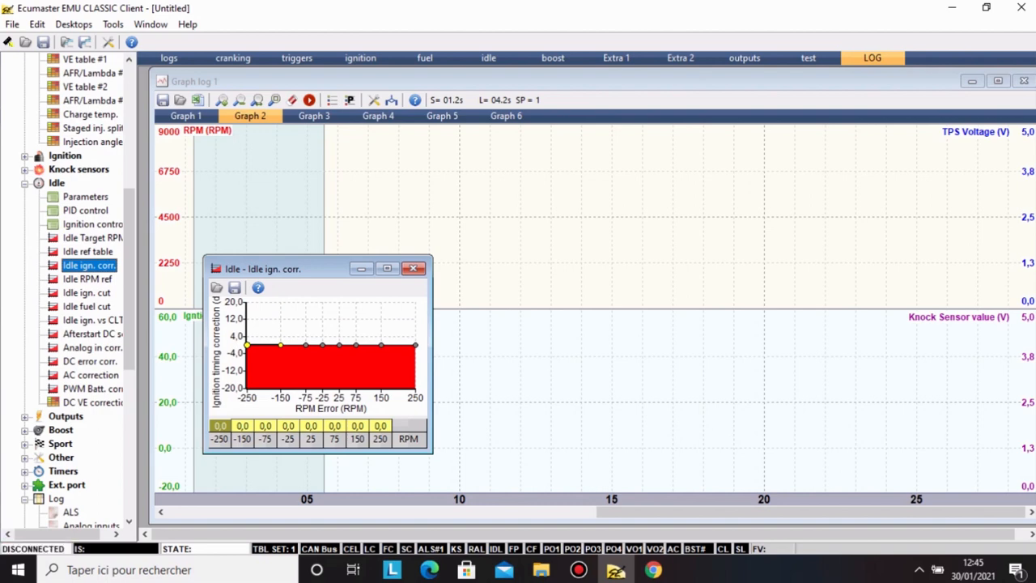
{"action": "left_click", "coordinate": [379, 426]}
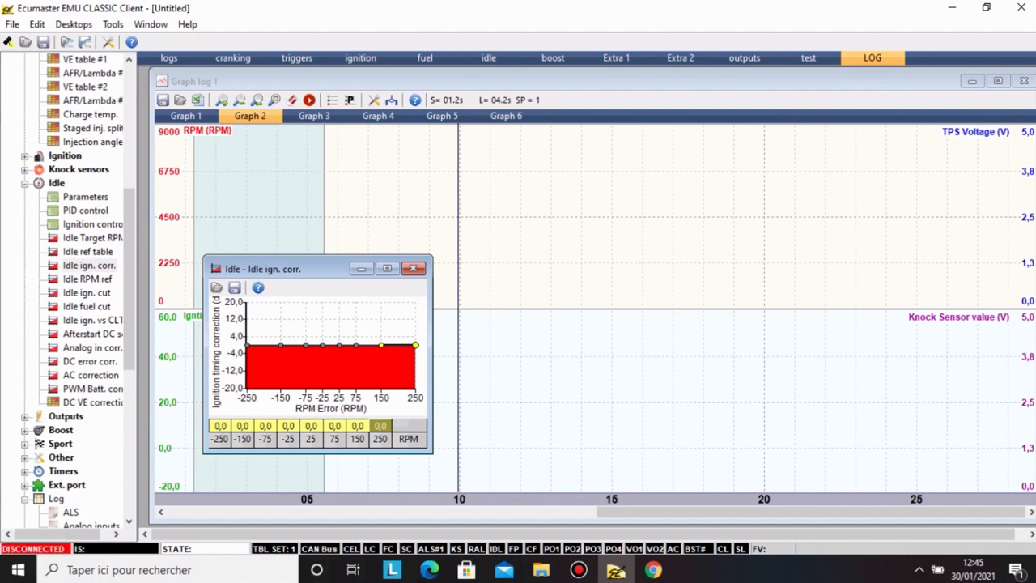
{"action": "type", "text": "-4,5"}
{"action": "key", "text": "Return"}
{"action": "key", "text": "minus"}
{"action": "key", "text": "plus"}
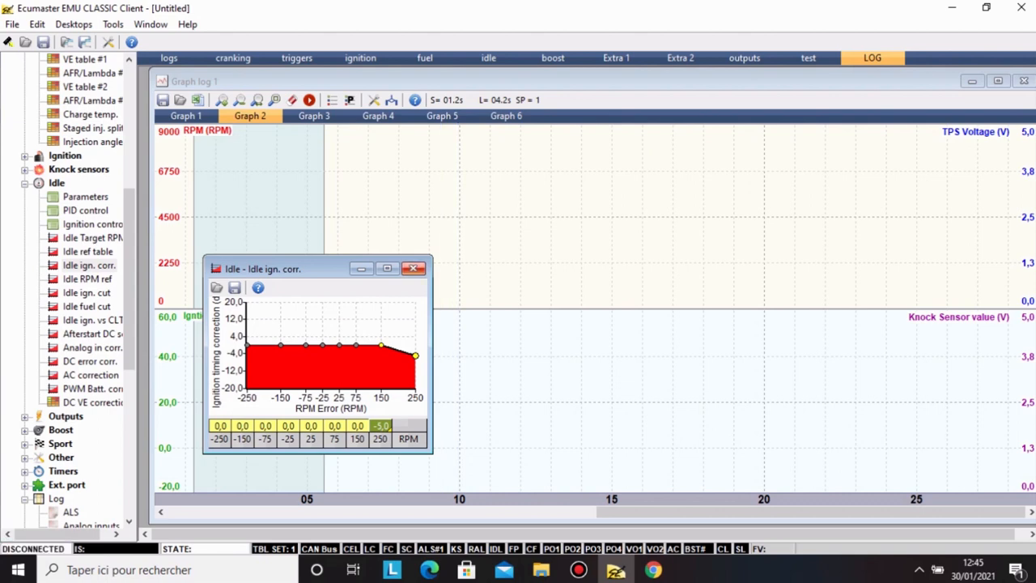
{"action": "left_click", "coordinate": [414, 268]}
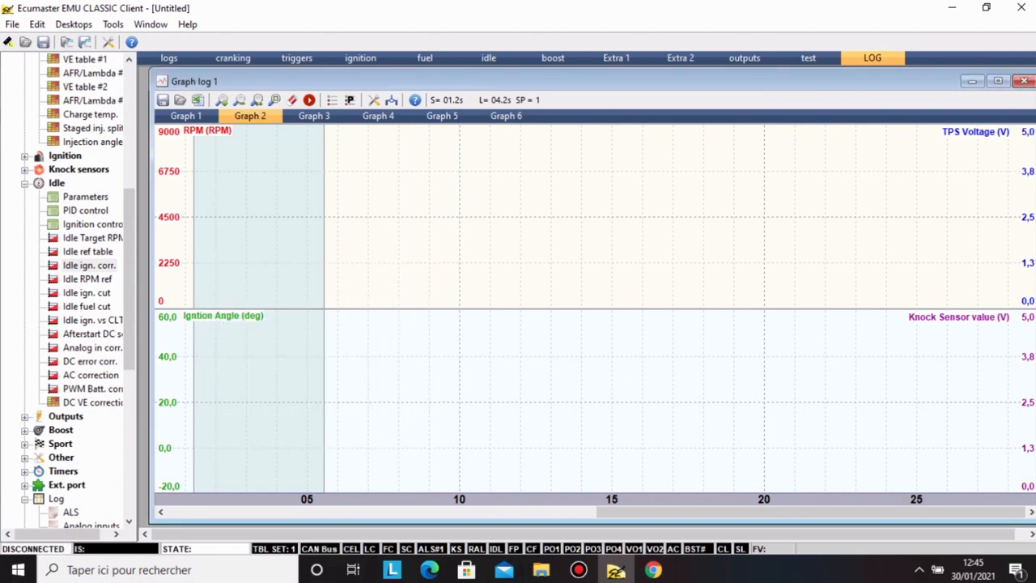
{"action": "scroll", "coordinate": [69, 291], "scroll_direction": "down", "scroll_amount": 1}
{"action": "scroll", "coordinate": [69, 300], "scroll_direction": "down", "scroll_amount": 4}
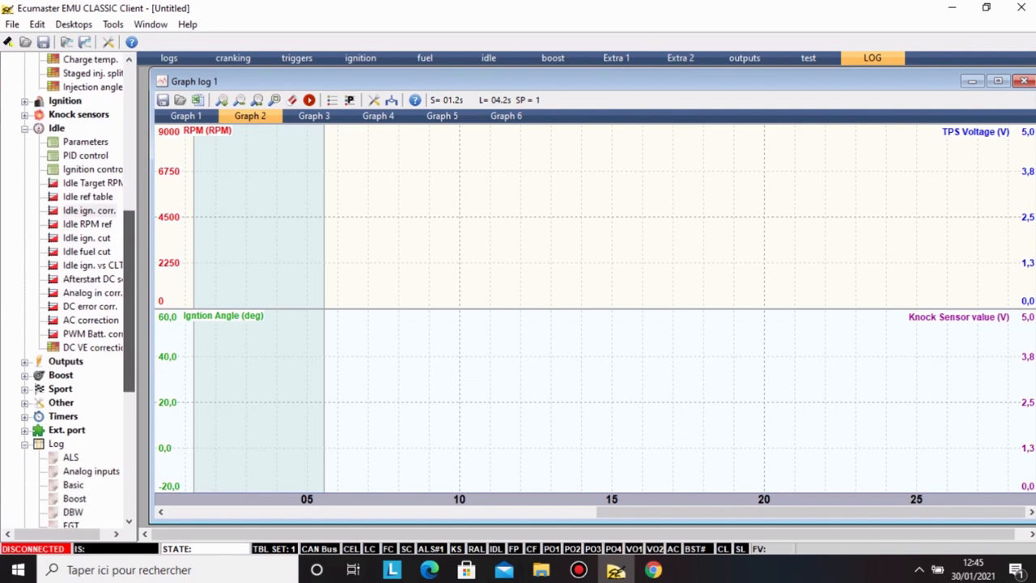
{"action": "scroll", "coordinate": [69, 300], "scroll_direction": "up", "scroll_amount": 12}
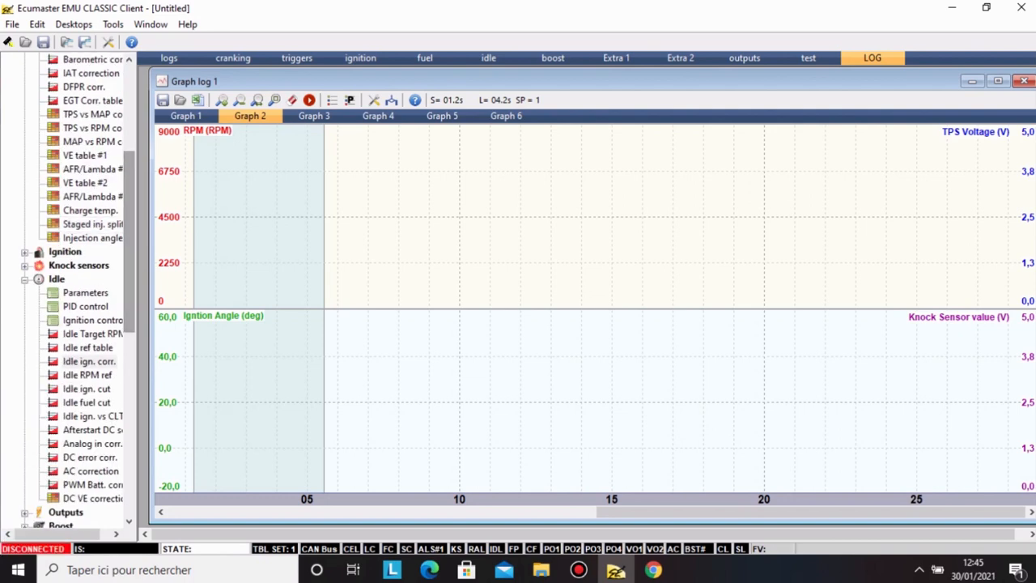
{"action": "scroll", "coordinate": [69, 291], "scroll_direction": "down", "scroll_amount": 4}
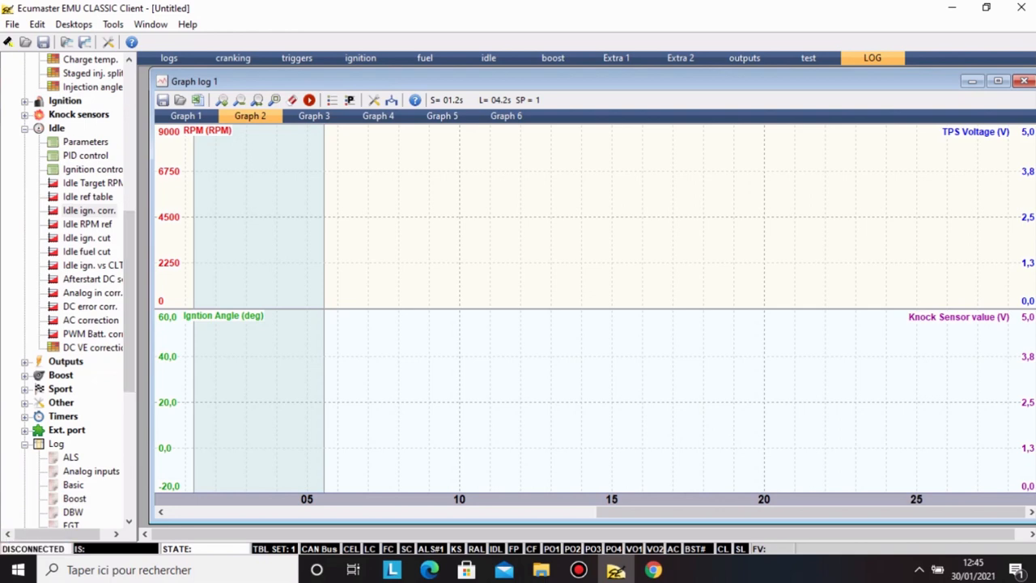
Review the Idle fuel cut table and the idle AC correction table, closing each after viewing.
{"action": "left_click", "coordinate": [87, 251]}
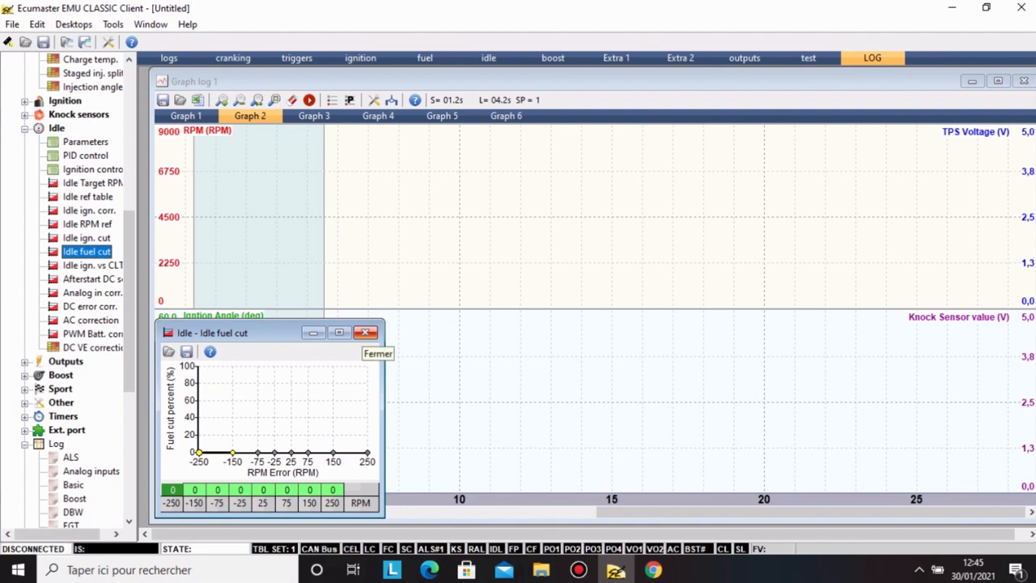
{"action": "left_click", "coordinate": [365, 332]}
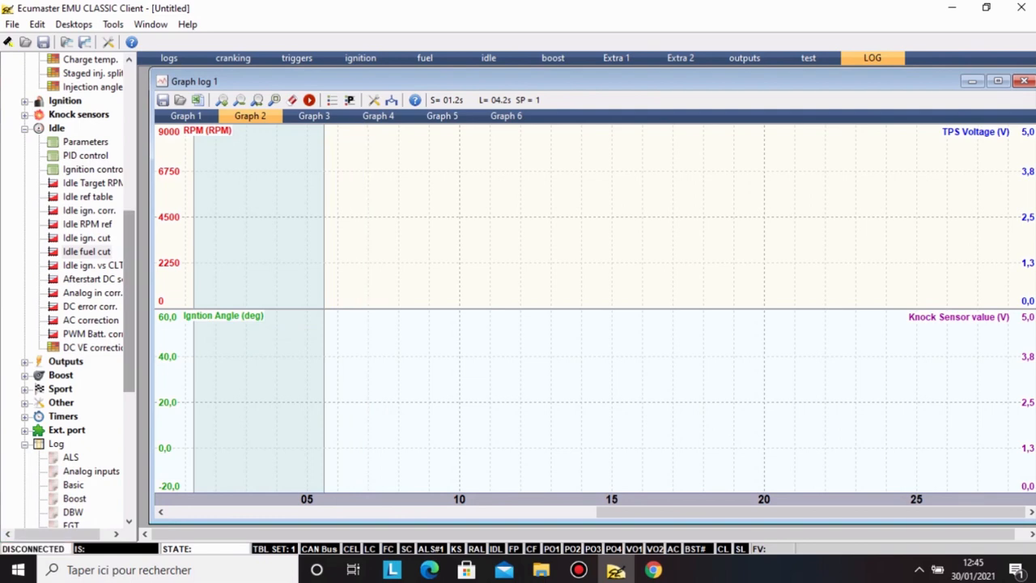
{"action": "scroll", "coordinate": [73, 291], "scroll_direction": "down", "scroll_amount": 1}
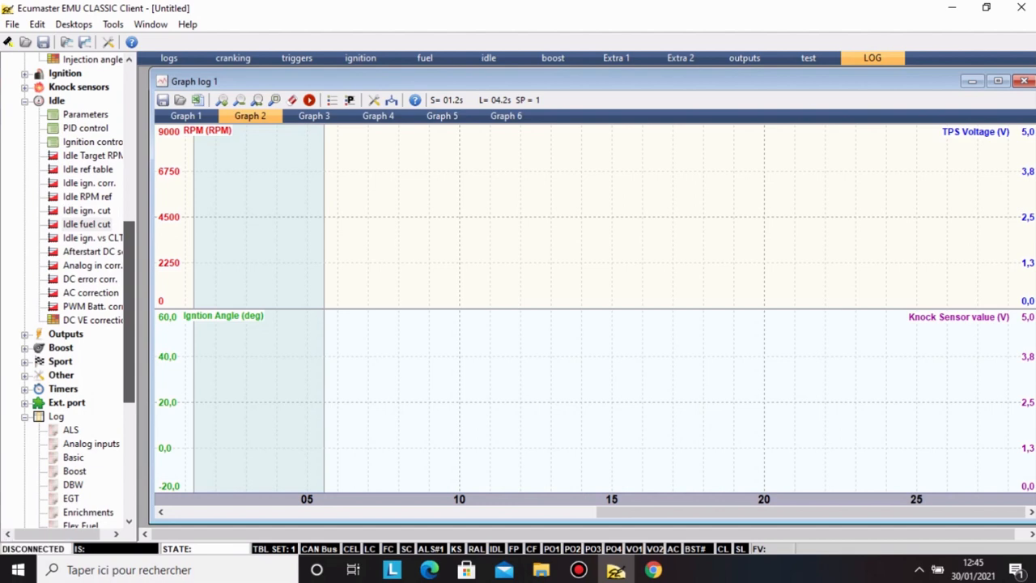
{"action": "scroll", "coordinate": [72, 292], "scroll_direction": "down", "scroll_amount": 1}
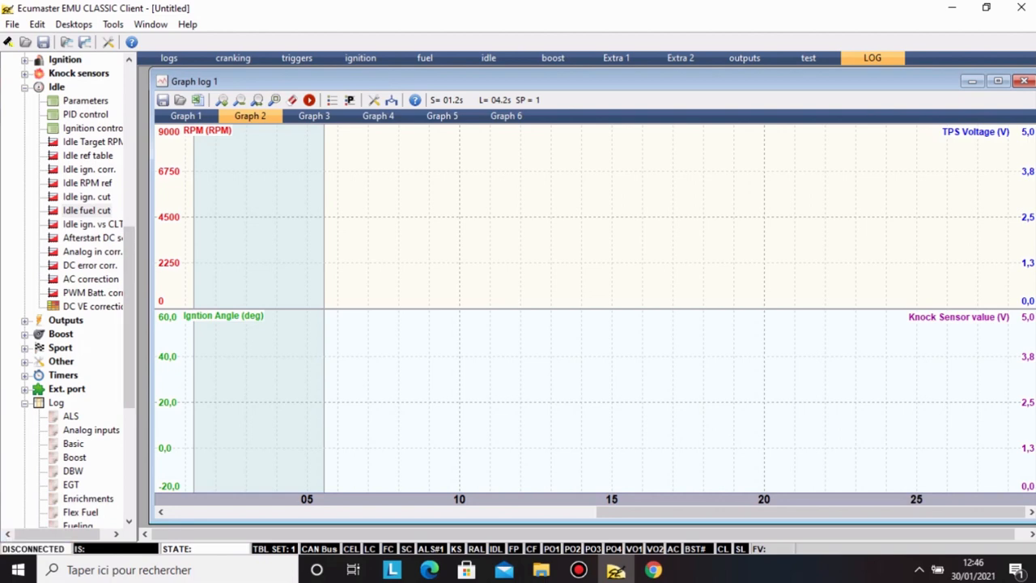
{"action": "double_click", "coordinate": [91, 279]}
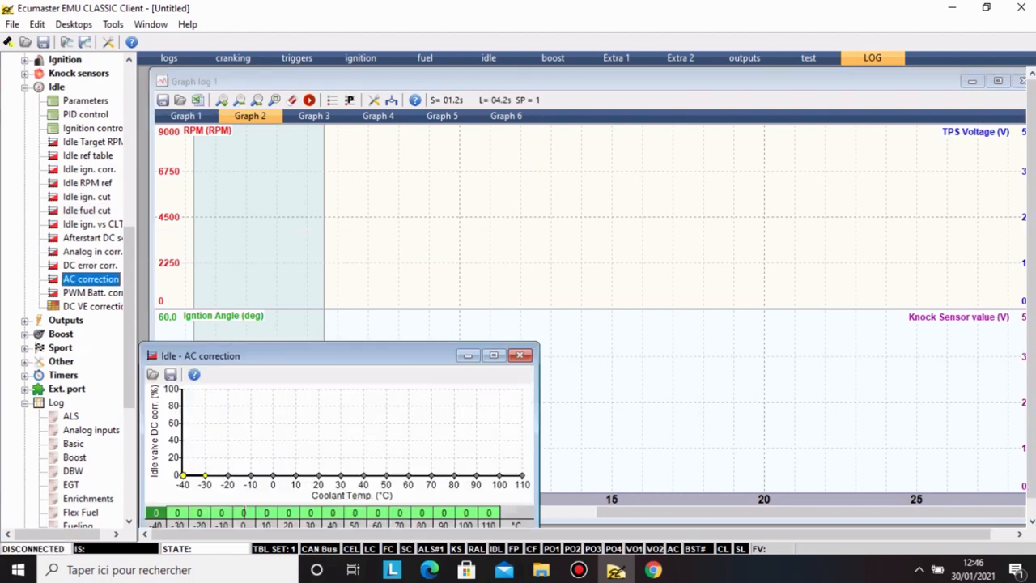
{"action": "left_click", "coordinate": [519, 355]}
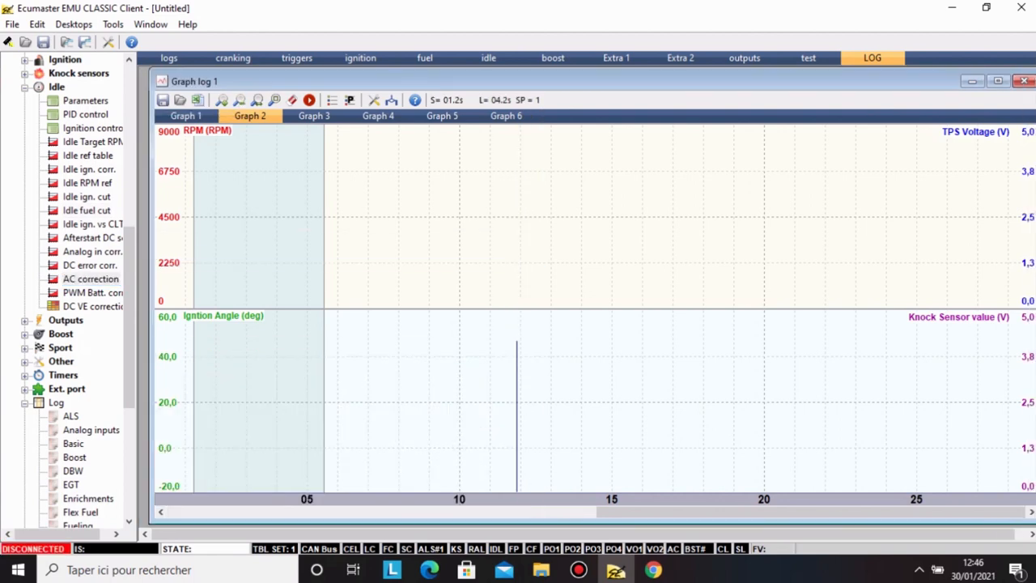
{"action": "left_click", "coordinate": [263, 354]}
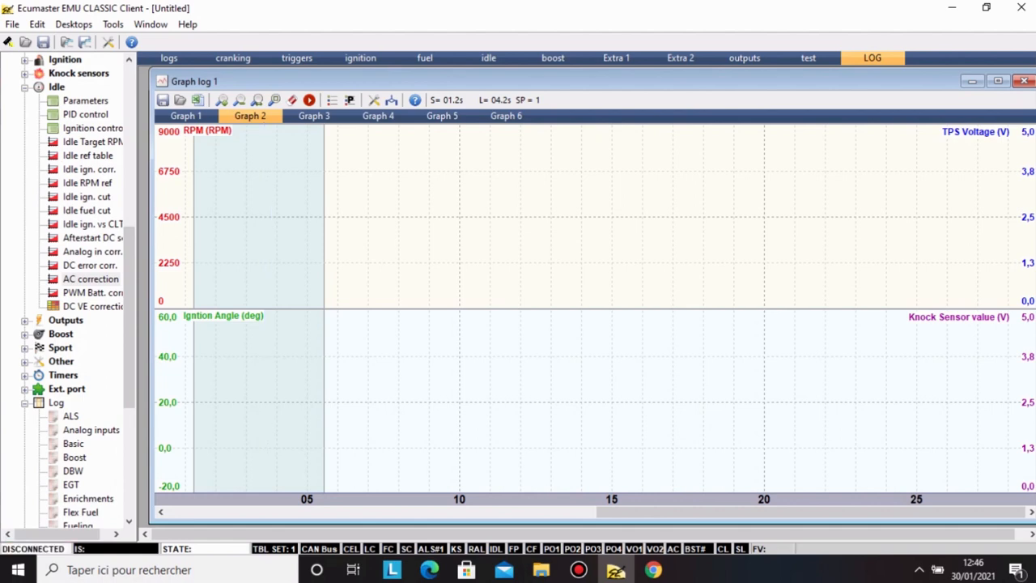
Open the Fuel pump settings under Outputs and review the output channels that can be assigned.
{"action": "scroll", "coordinate": [129, 324], "scroll_direction": "down", "scroll_amount": 1}
{"action": "scroll", "coordinate": [81, 324], "scroll_direction": "down", "scroll_amount": 2}
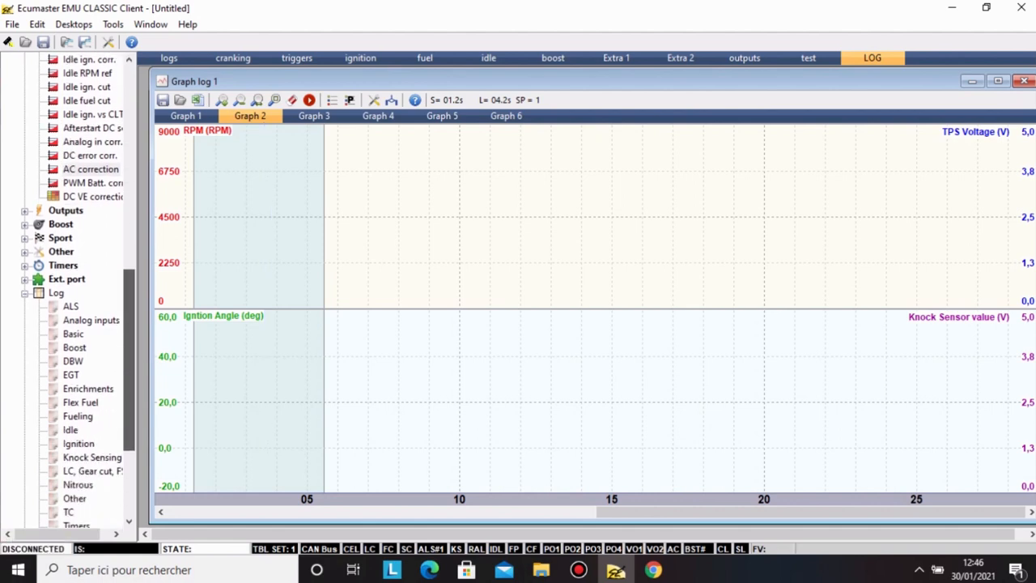
{"action": "left_click", "coordinate": [24, 210]}
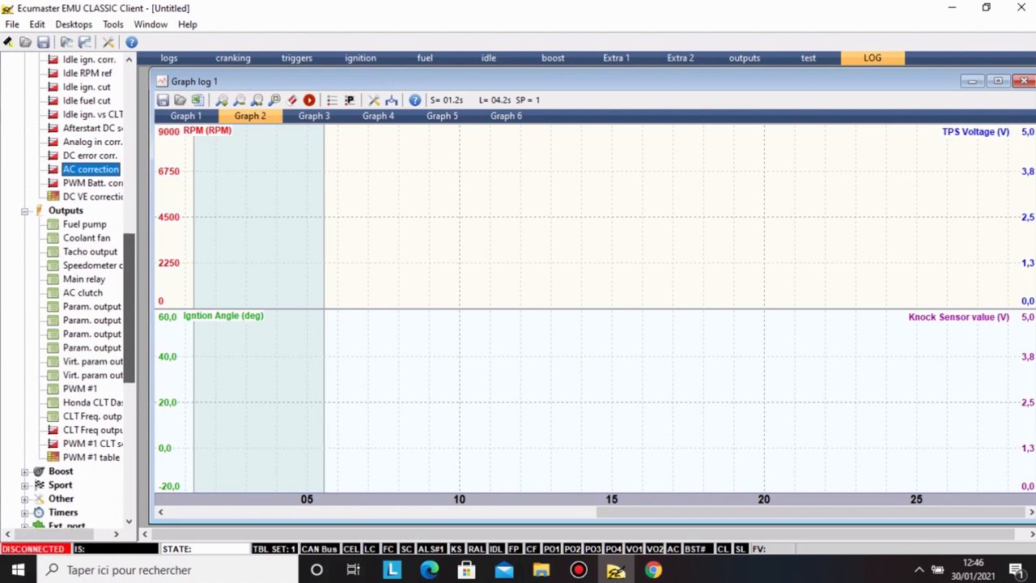
{"action": "scroll", "coordinate": [130, 307], "scroll_direction": "down", "scroll_amount": 1}
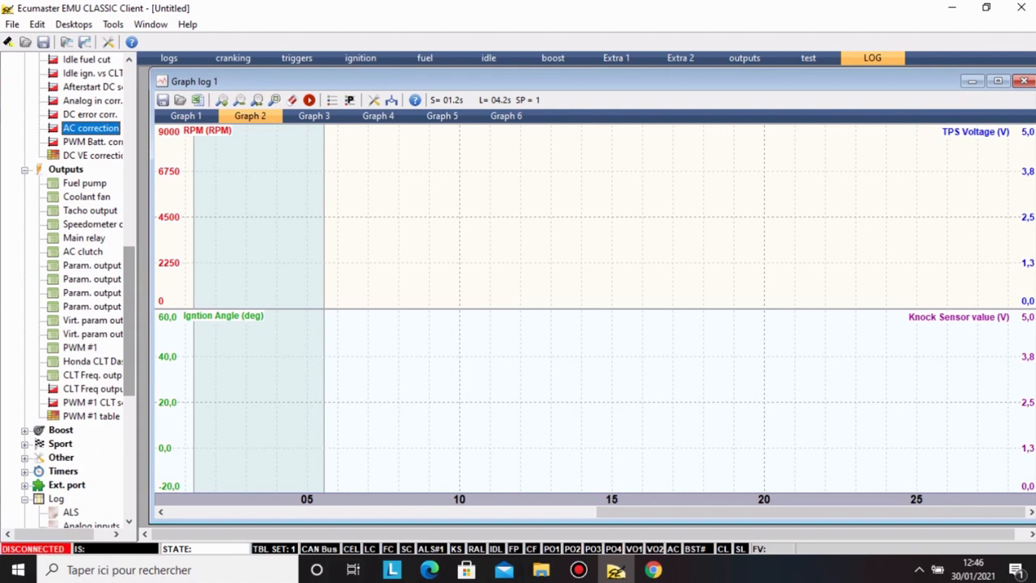
{"action": "double_click", "coordinate": [85, 184]}
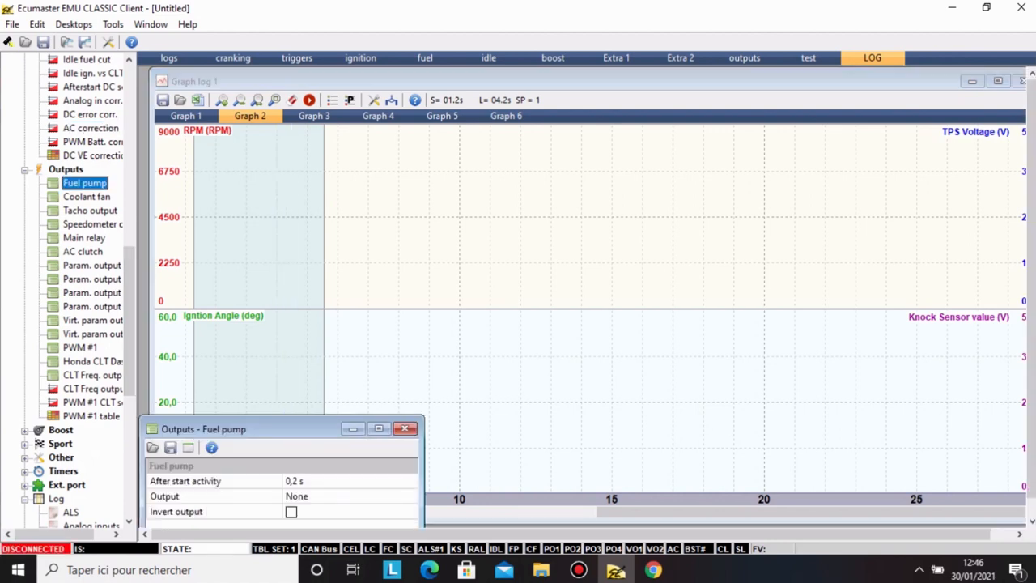
{"action": "left_click_drag", "start_coordinate": [267, 429], "coordinate": [312, 334]}
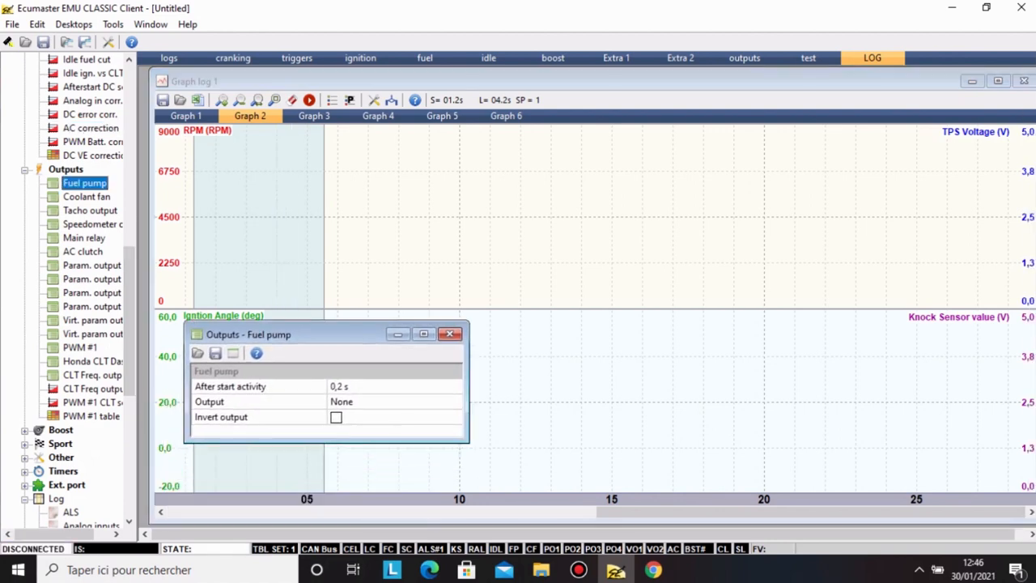
{"action": "left_click", "coordinate": [453, 401]}
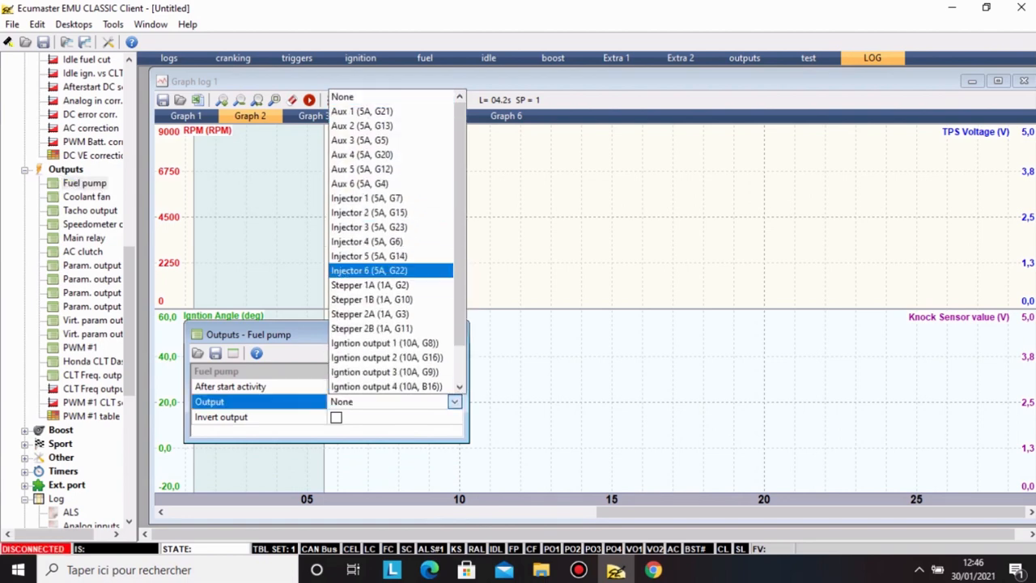
Try the fuel pump's Invert output option, switch it back off and close the settings.
{"action": "left_click", "coordinate": [388, 416]}
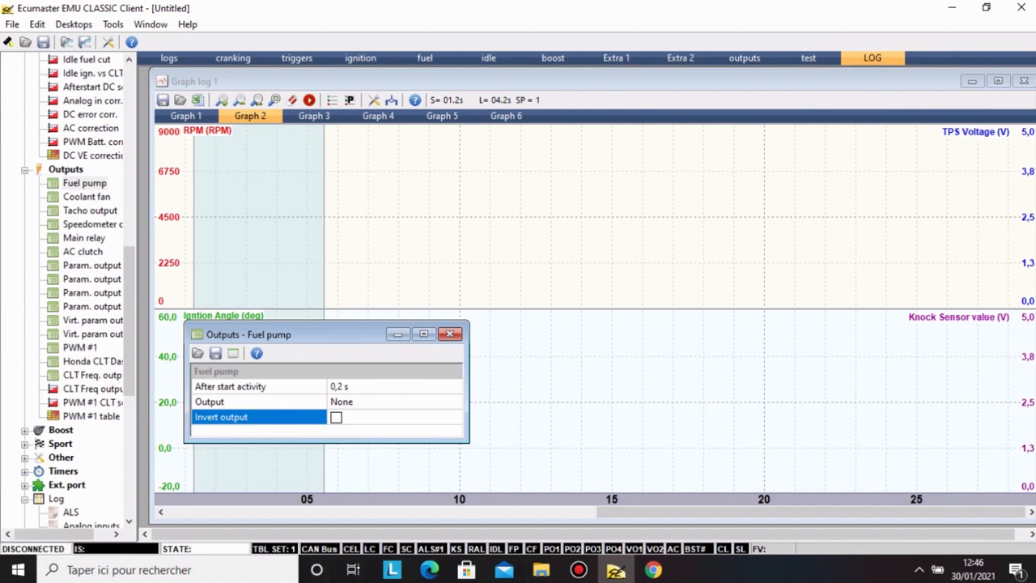
{"action": "key", "text": "space"}
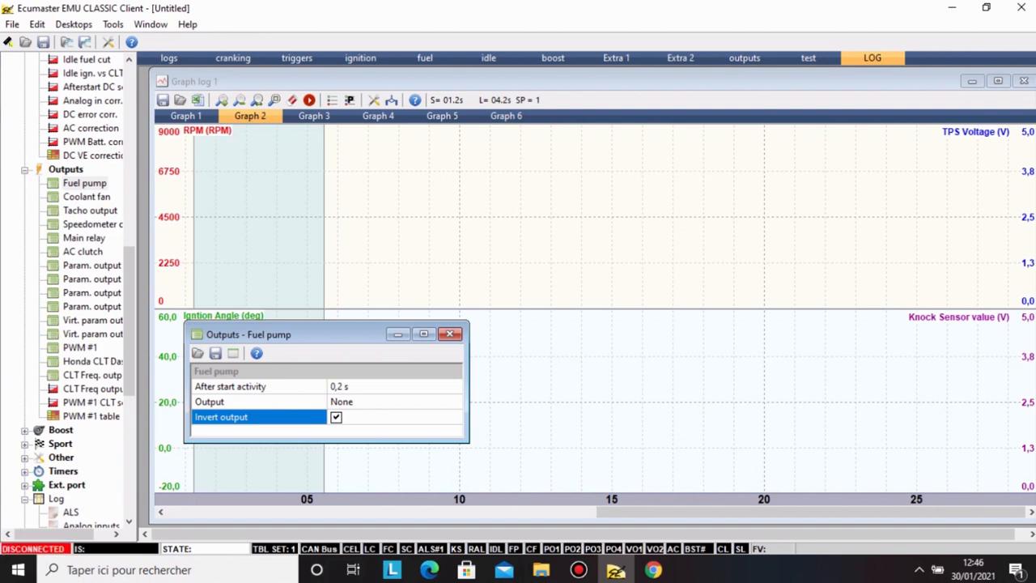
{"action": "key", "text": "space"}
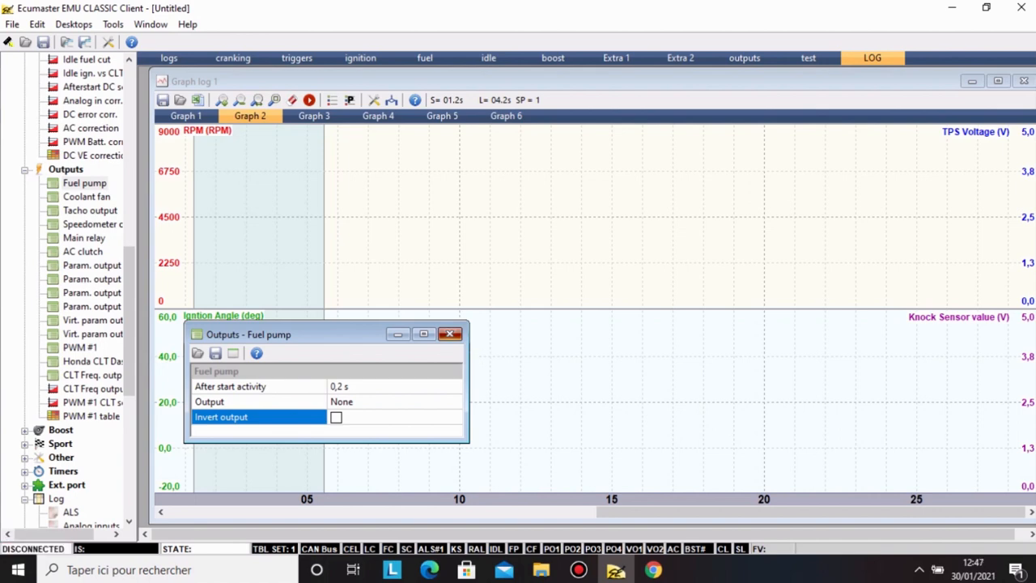
{"action": "left_click", "coordinate": [450, 334]}
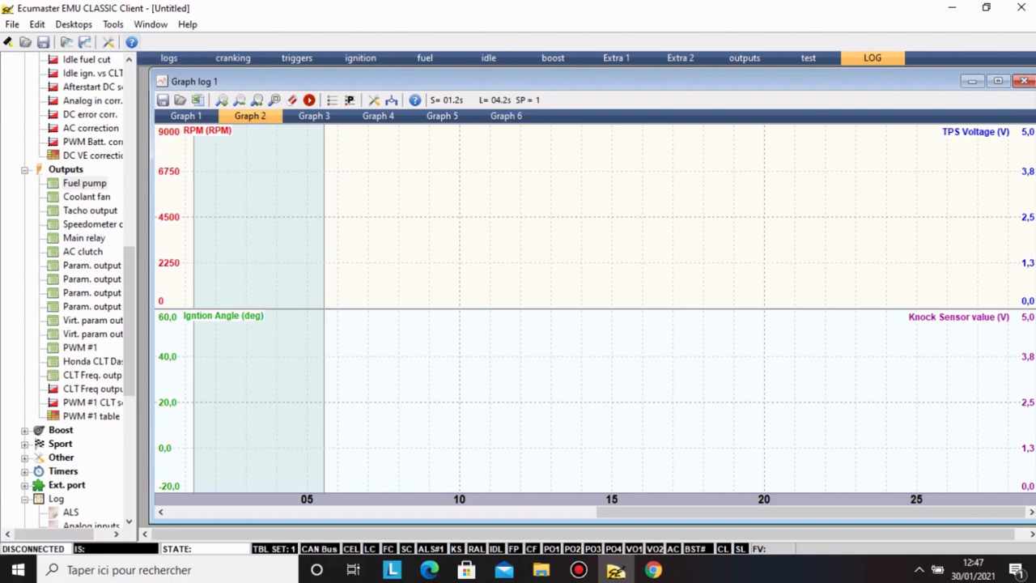
{"action": "left_click", "coordinate": [113, 24]}
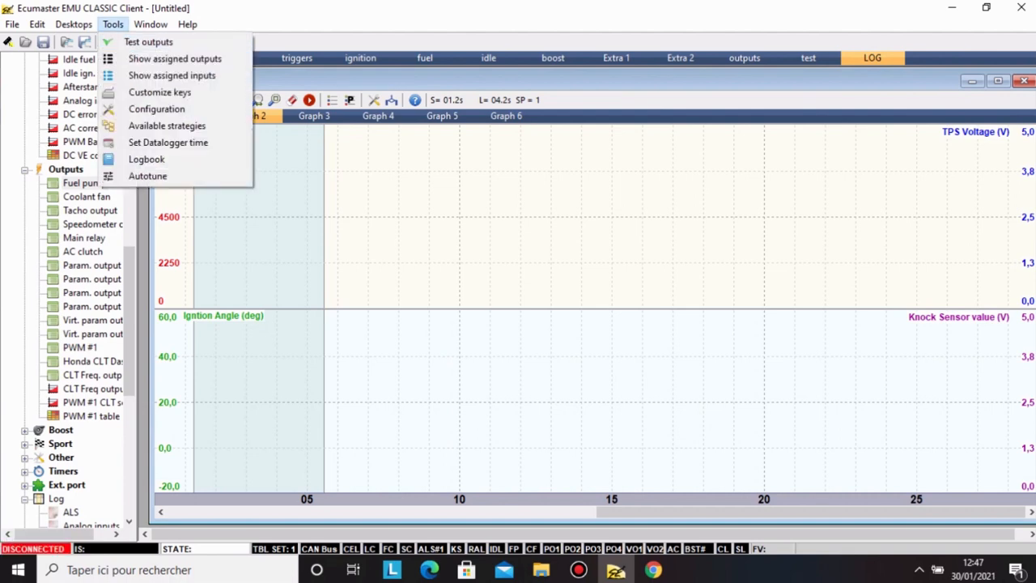
{"action": "left_click", "coordinate": [112, 24]}
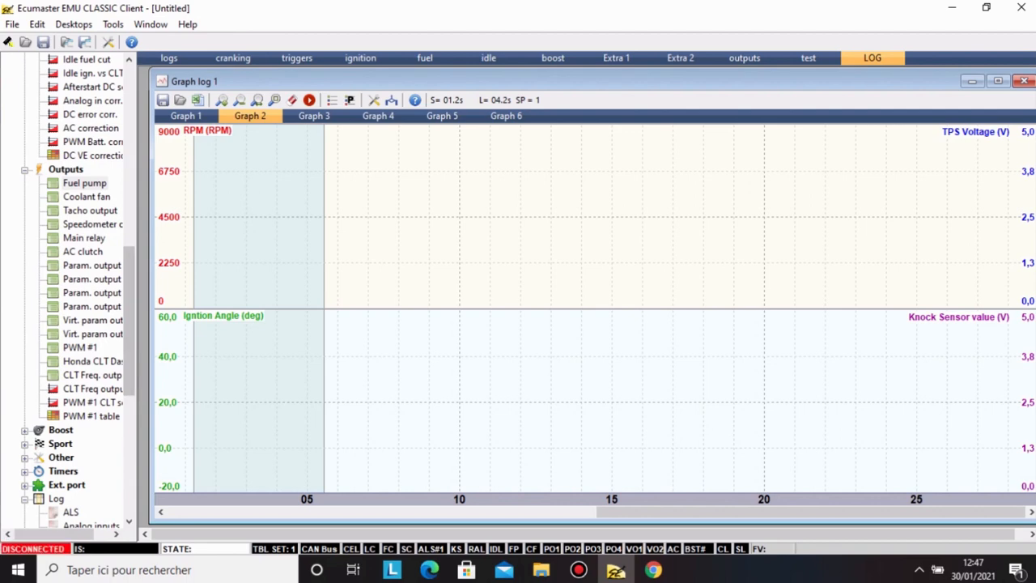
Open the Coolant fan output settings, review the temperature options and assignable outputs, and close them.
{"action": "double_click", "coordinate": [87, 197]}
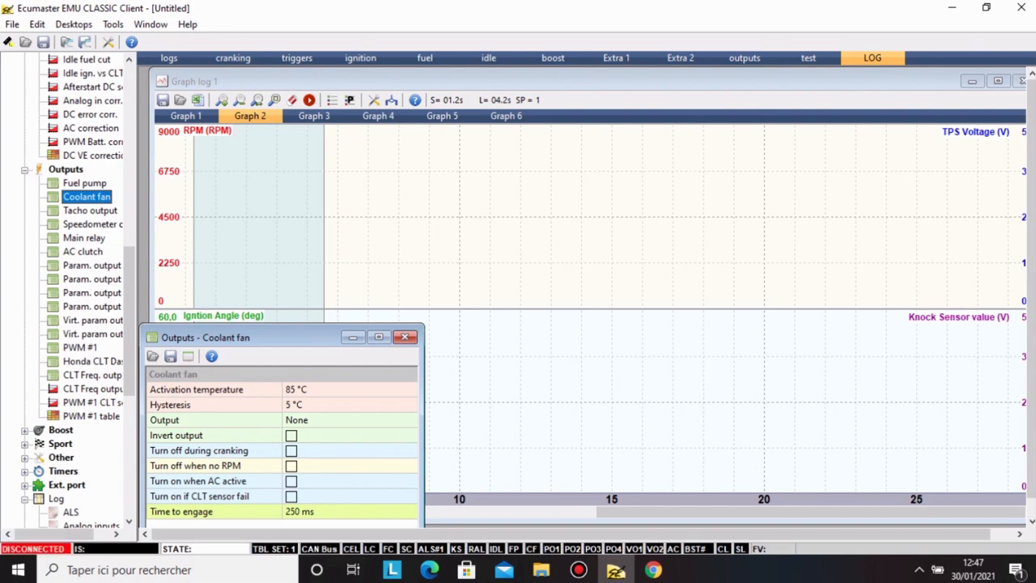
{"action": "left_click", "coordinate": [410, 420]}
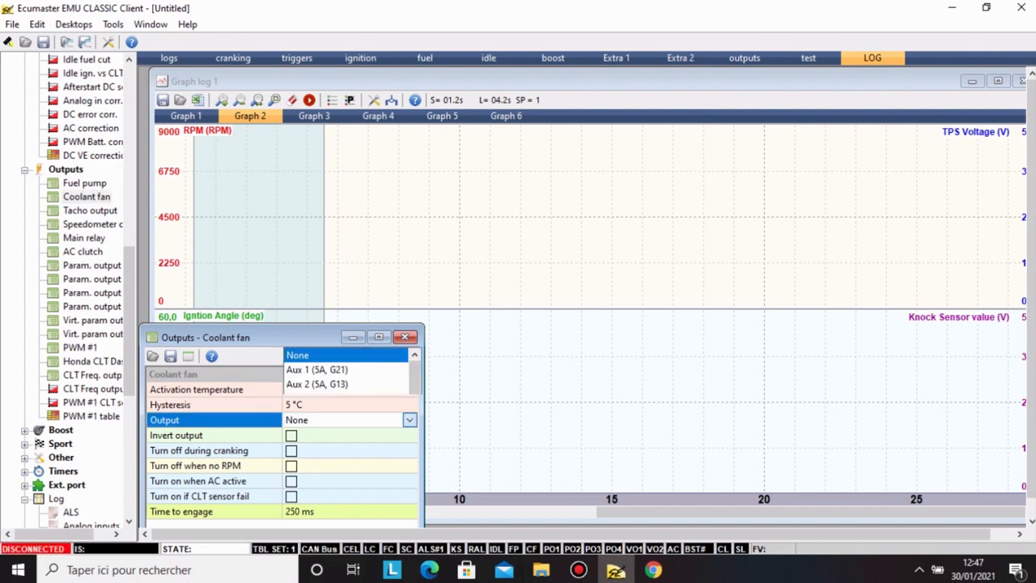
{"action": "left_click", "coordinate": [410, 420]}
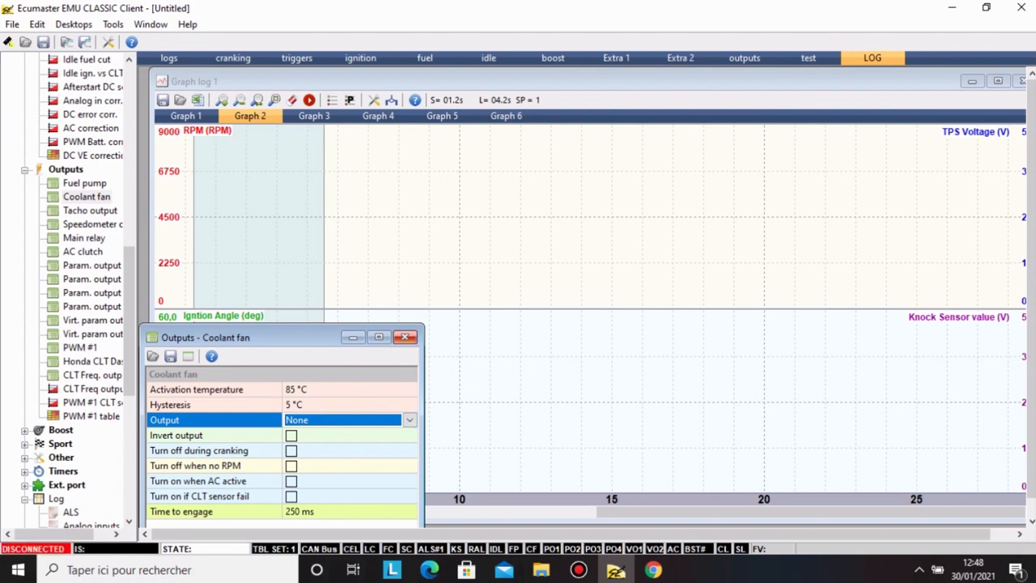
{"action": "left_click", "coordinate": [405, 337]}
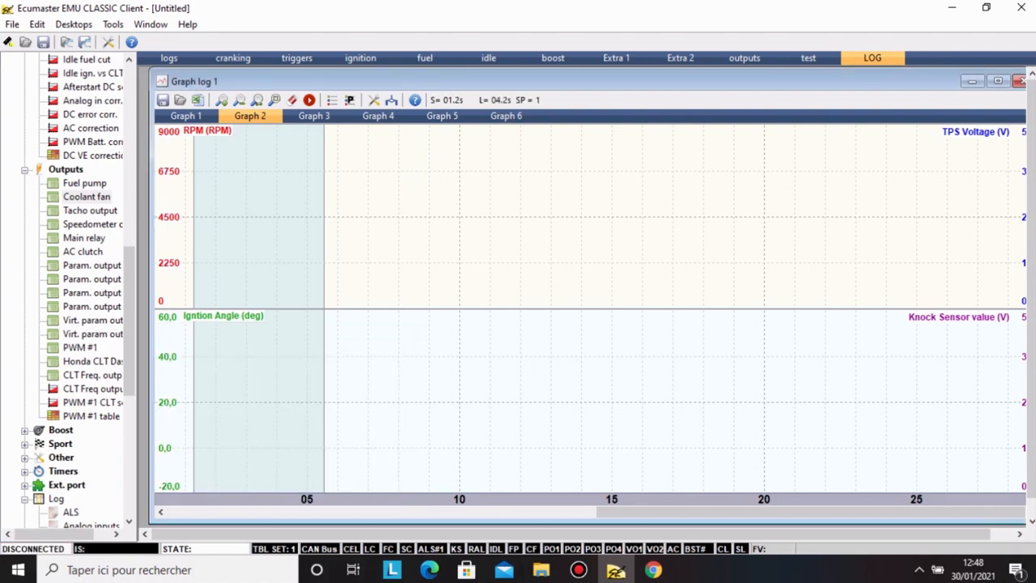
Open the Tacho output settings and review the output channels available for the tachometer signal.
{"action": "double_click", "coordinate": [90, 211]}
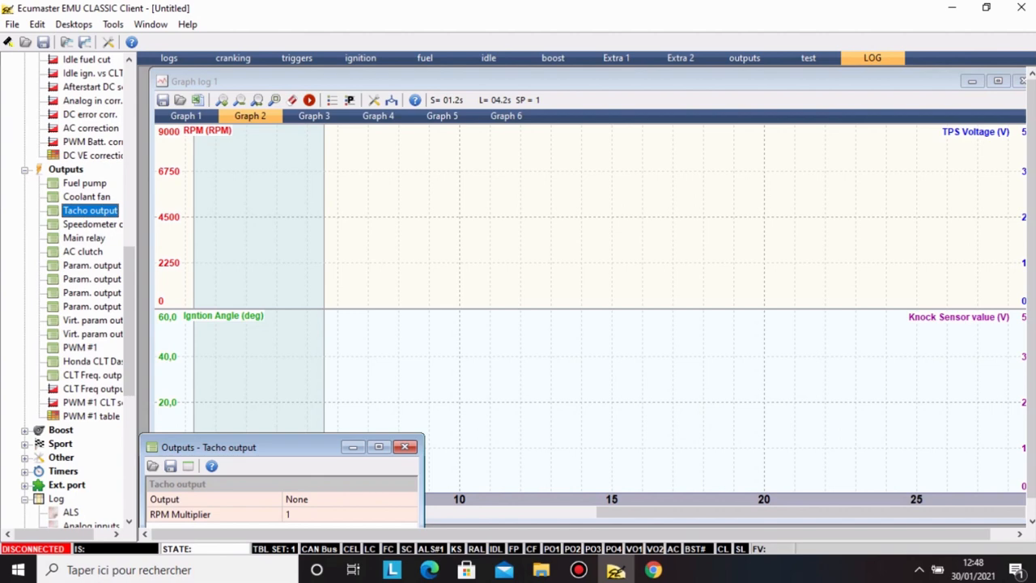
{"action": "left_click_drag", "start_coordinate": [279, 447], "coordinate": [354, 319]}
{"action": "left_click", "coordinate": [425, 370]}
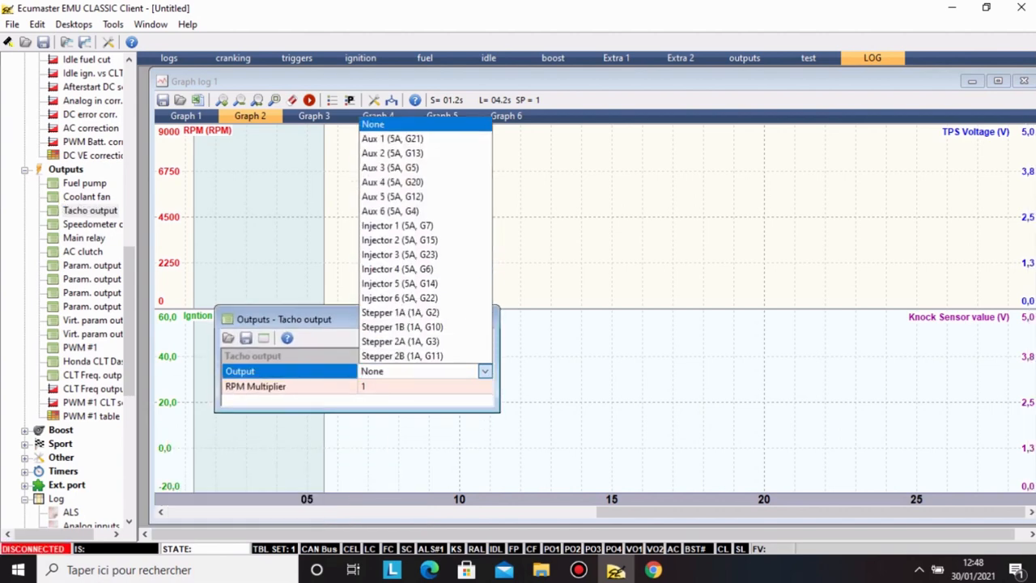
{"action": "key", "text": "Return"}
Set the tacho output's RPM Multiplier to 1,06 and close the settings.
{"action": "left_click", "coordinate": [363, 386]}
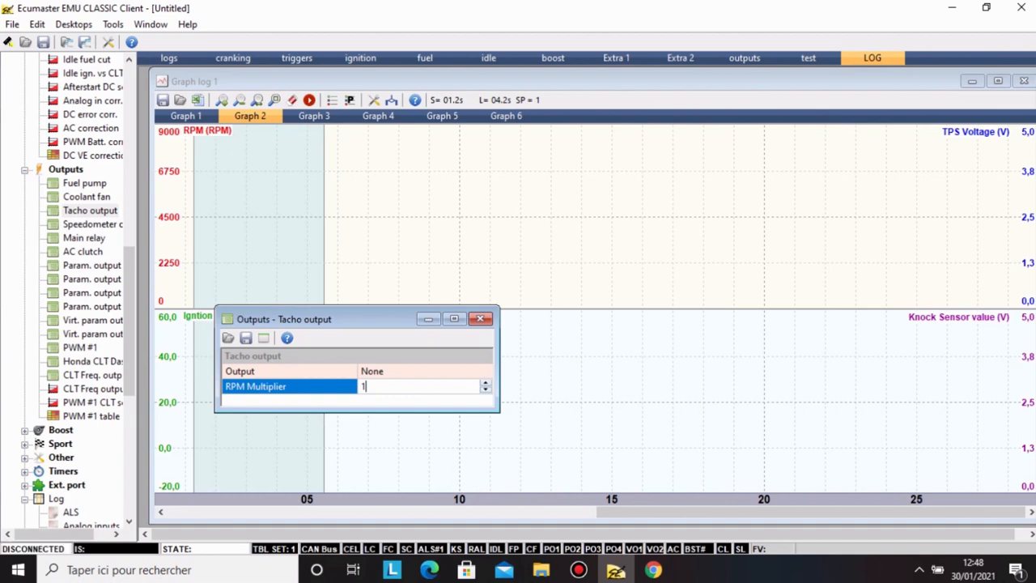
{"action": "type", "text": ",04"}
{"action": "key", "text": "BackSpace"}
{"action": "type", "text": "6"}
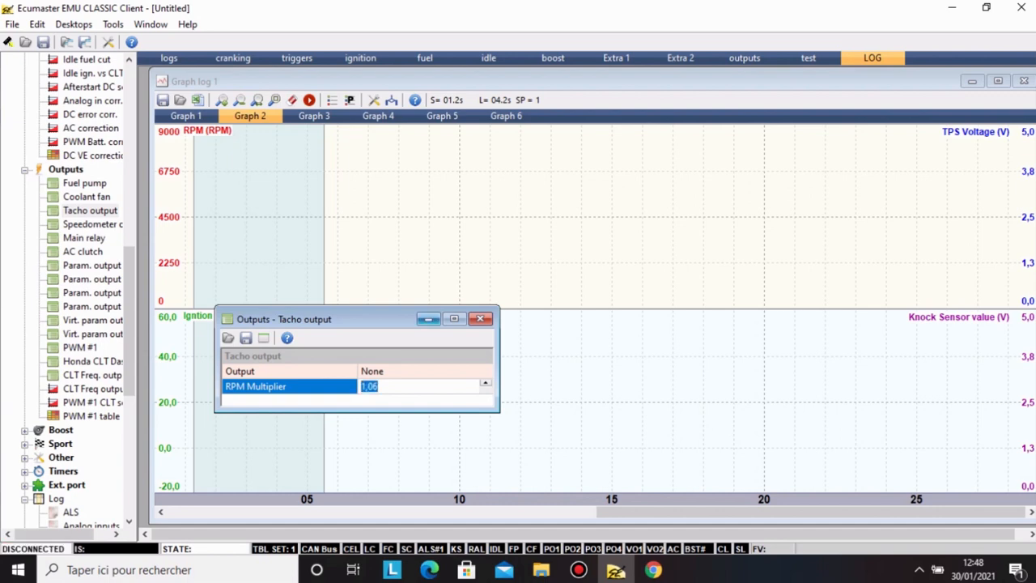
{"action": "key", "text": "Escape"}
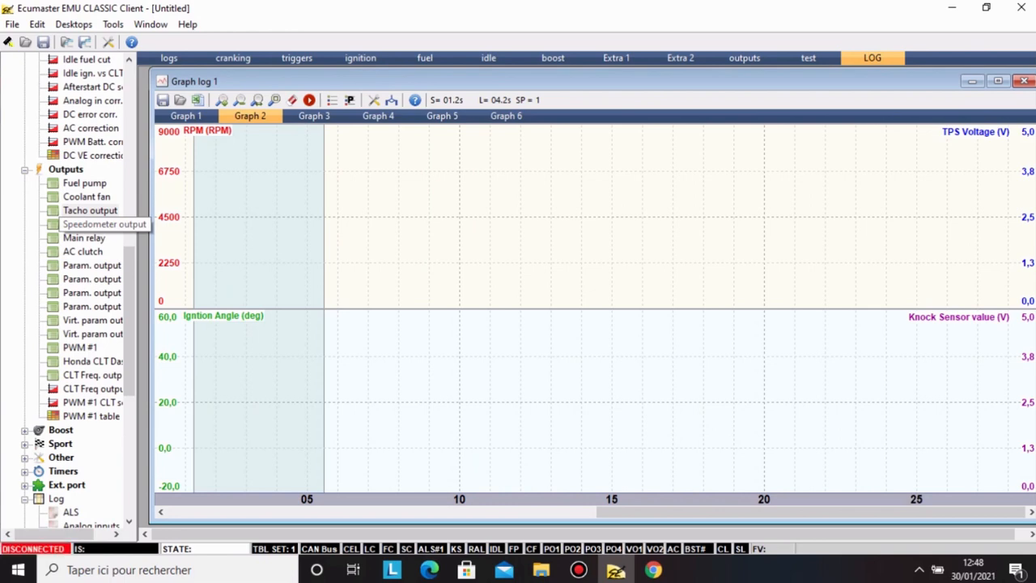
Open the Main relay output settings, review the assignable output channels, and close them without assigning one.
{"action": "double_click", "coordinate": [84, 237]}
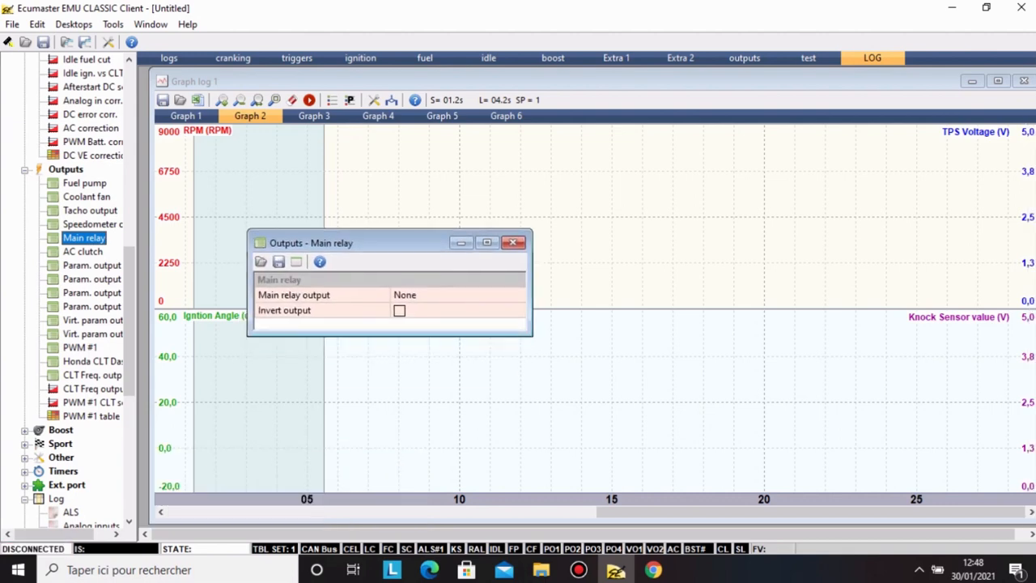
{"action": "left_click", "coordinate": [453, 295]}
{"action": "left_click", "coordinate": [517, 294]}
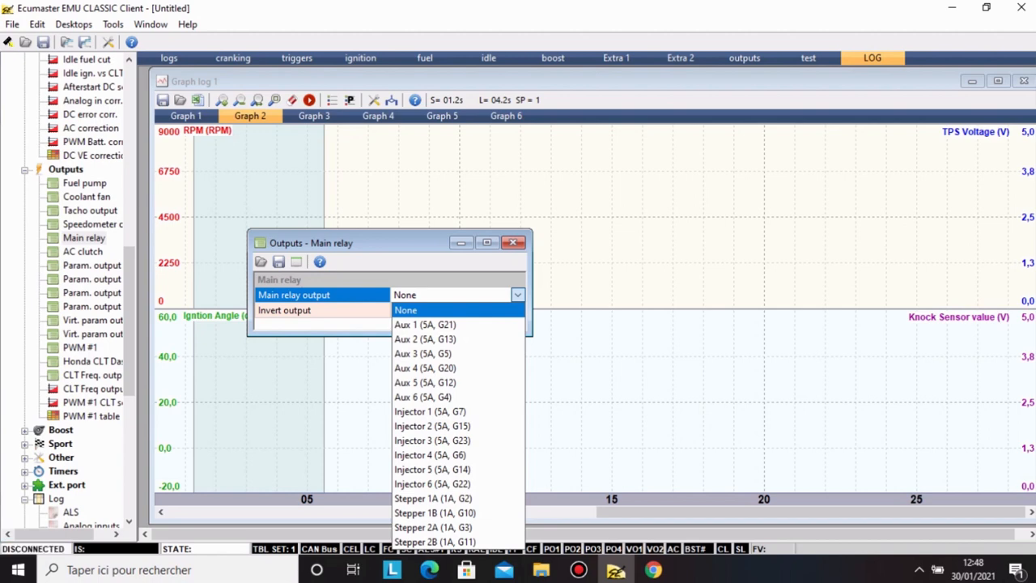
{"action": "key", "text": "Return"}
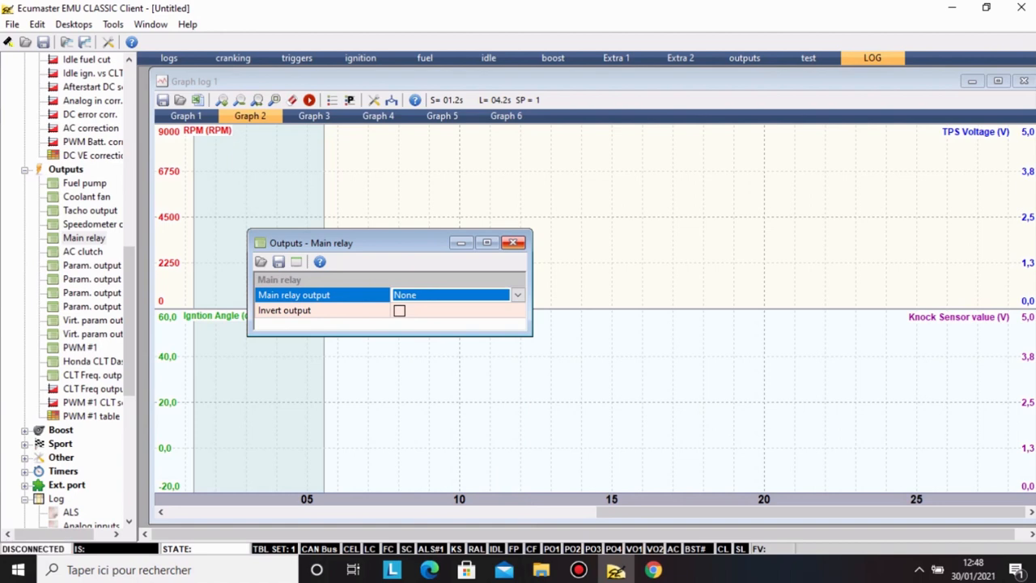
{"action": "key", "text": "Escape"}
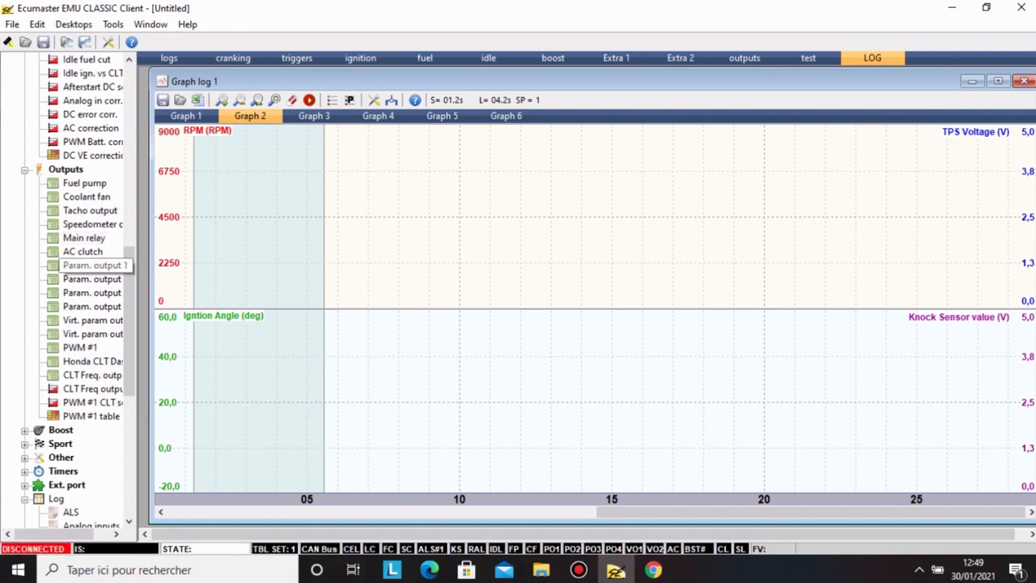
Review the Param. output 1 settings, including its variable conditions and cycling options, and close them.
{"action": "double_click", "coordinate": [92, 265]}
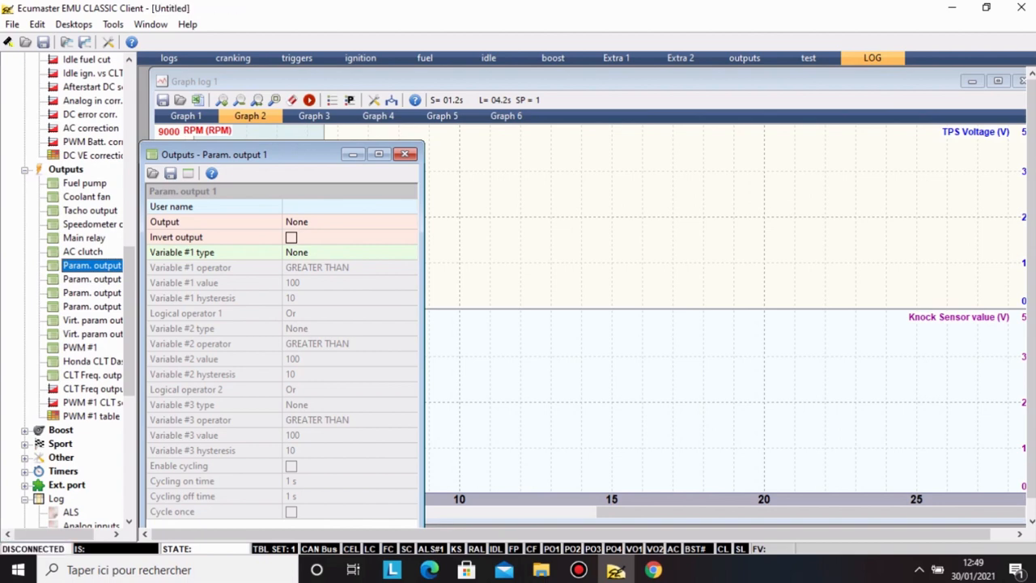
{"action": "left_click", "coordinate": [405, 153]}
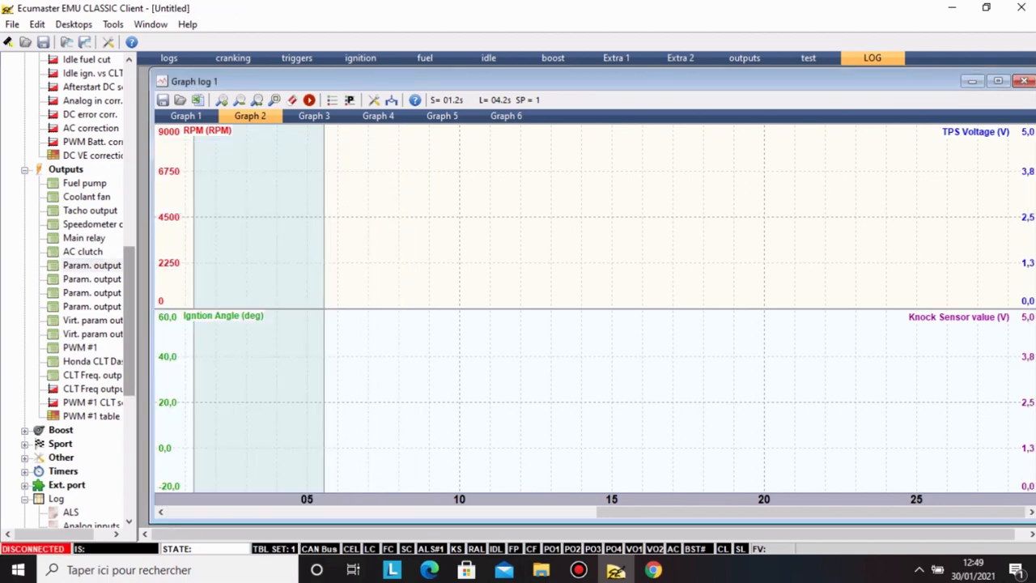
{"action": "scroll", "coordinate": [77, 291], "scroll_direction": "down", "scroll_amount": 3}
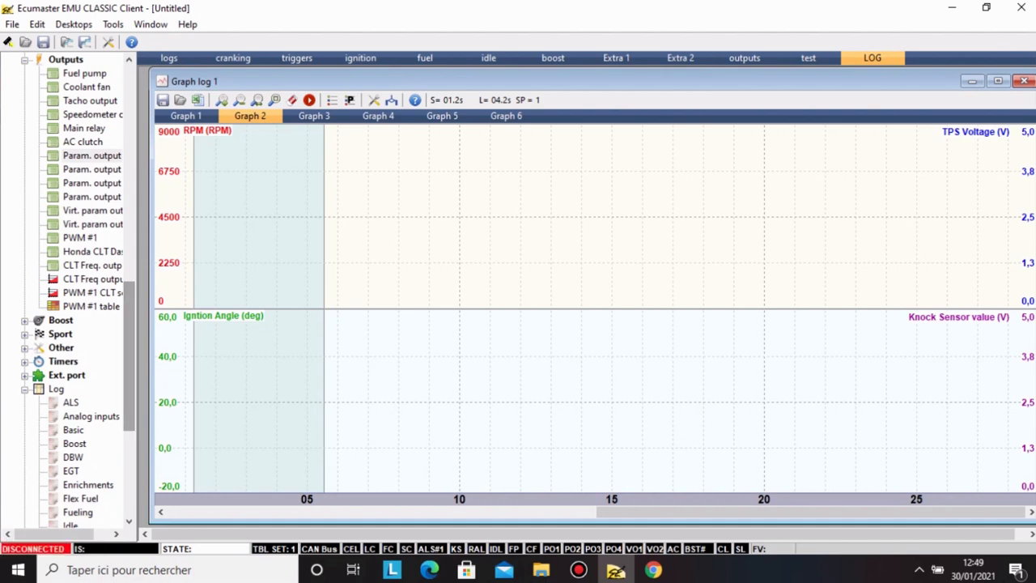
Expand the Boost group in the settings tree and open its Parameters settings.
{"action": "scroll", "coordinate": [77, 292], "scroll_direction": "down", "scroll_amount": 1}
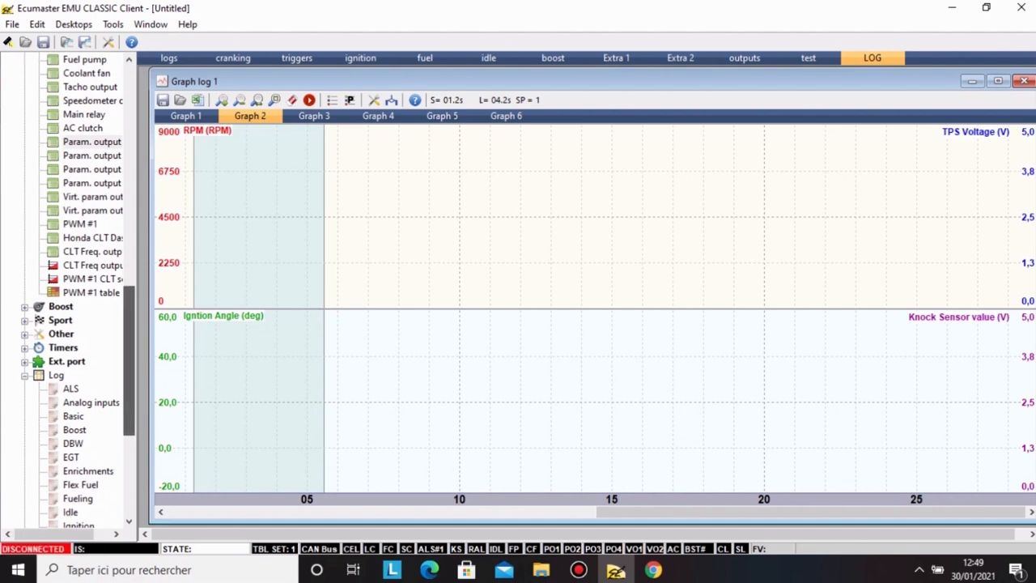
{"action": "scroll", "coordinate": [77, 291], "scroll_direction": "up", "scroll_amount": 4}
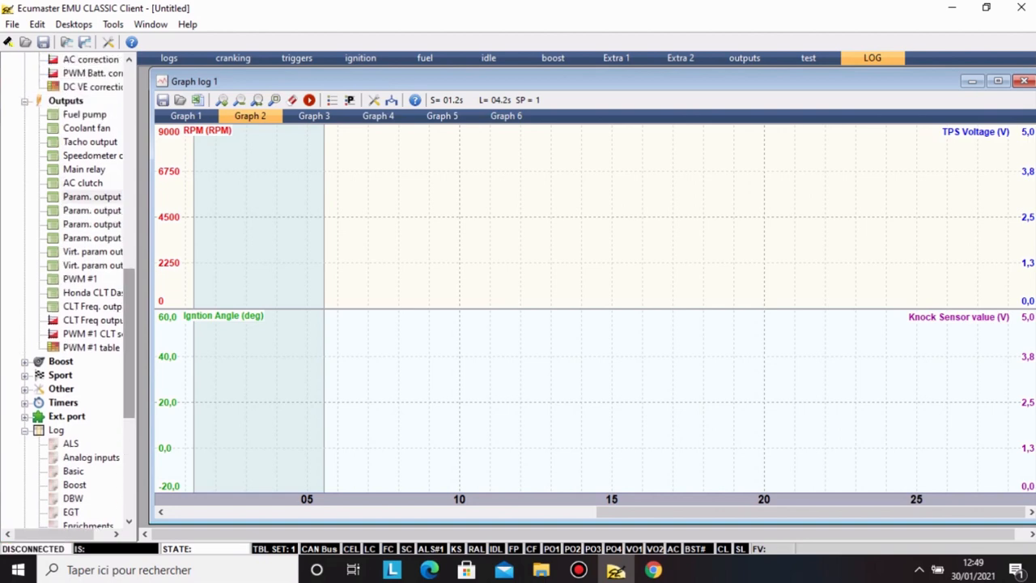
{"action": "scroll", "coordinate": [77, 291], "scroll_direction": "down", "scroll_amount": 4}
{"action": "scroll", "coordinate": [77, 291], "scroll_direction": "up", "scroll_amount": 3}
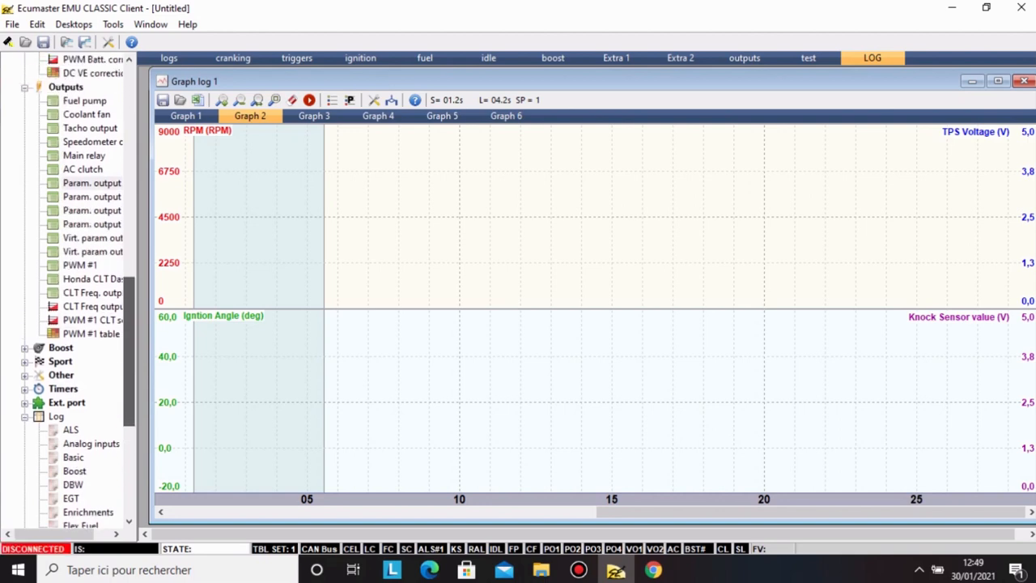
{"action": "left_click", "coordinate": [25, 347]}
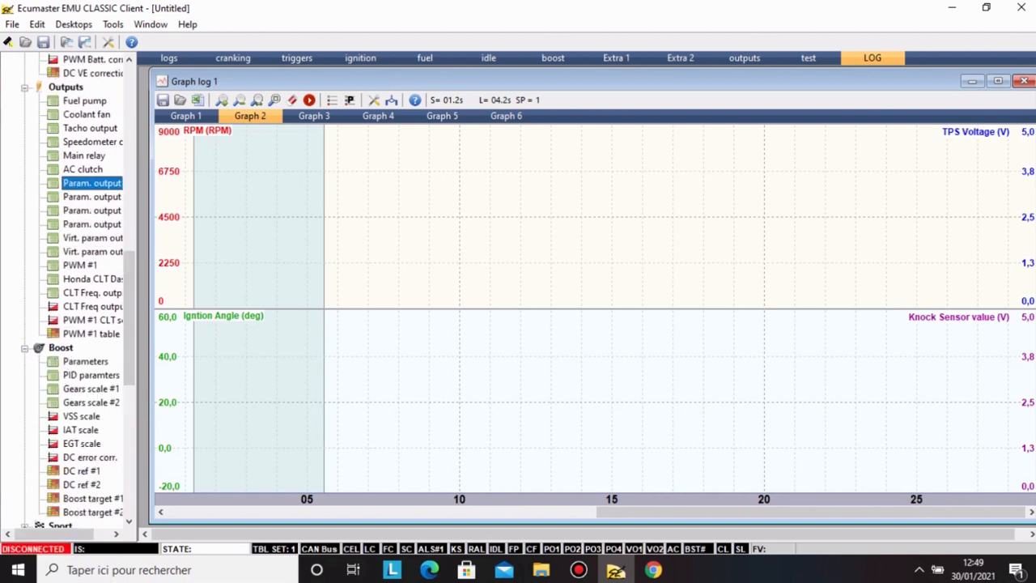
{"action": "scroll", "coordinate": [89, 158], "scroll_direction": "down", "scroll_amount": 9}
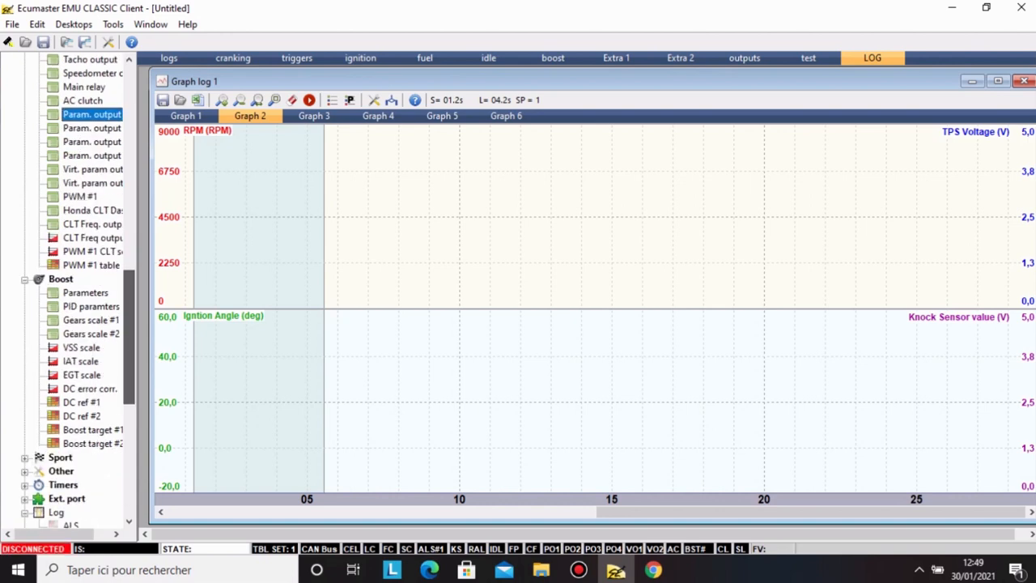
{"action": "double_click", "coordinate": [85, 196]}
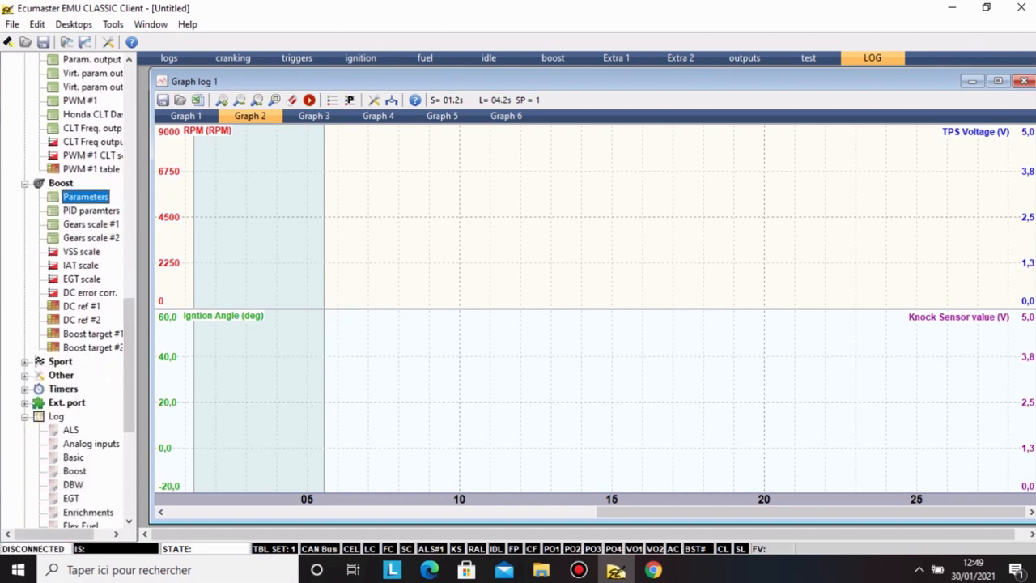
{"action": "left_click_drag", "start_coordinate": [243, 306], "coordinate": [441, 155]}
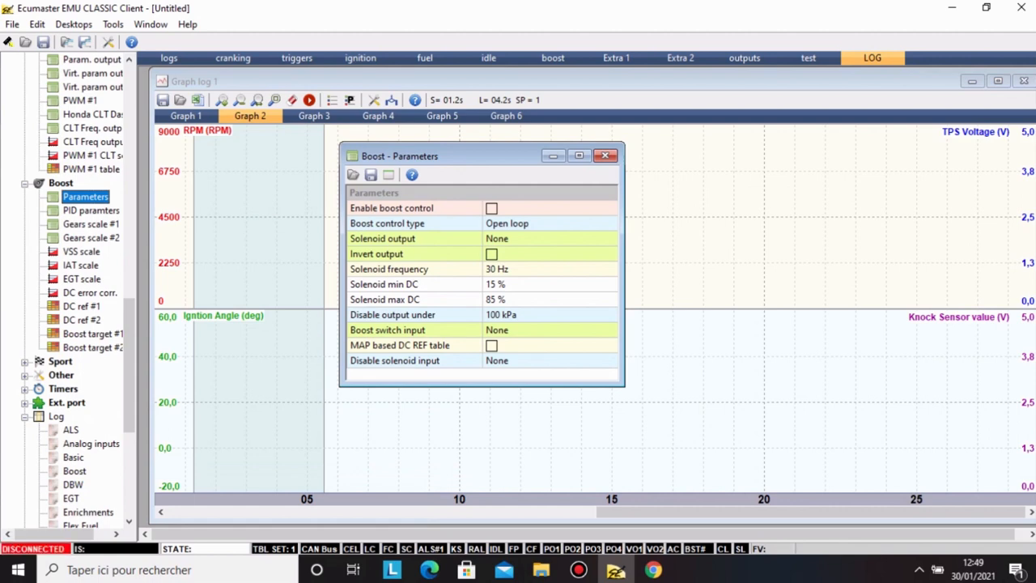
Enable boost control and set the boost control type to Closed loop.
{"action": "left_click", "coordinate": [491, 208]}
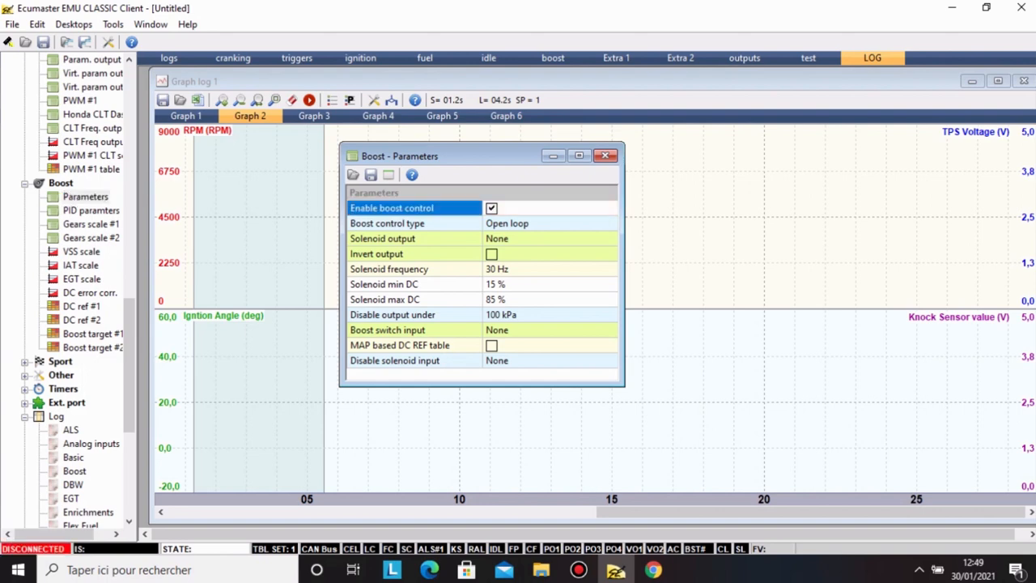
{"action": "left_click", "coordinate": [506, 223]}
{"action": "left_click", "coordinate": [610, 223]}
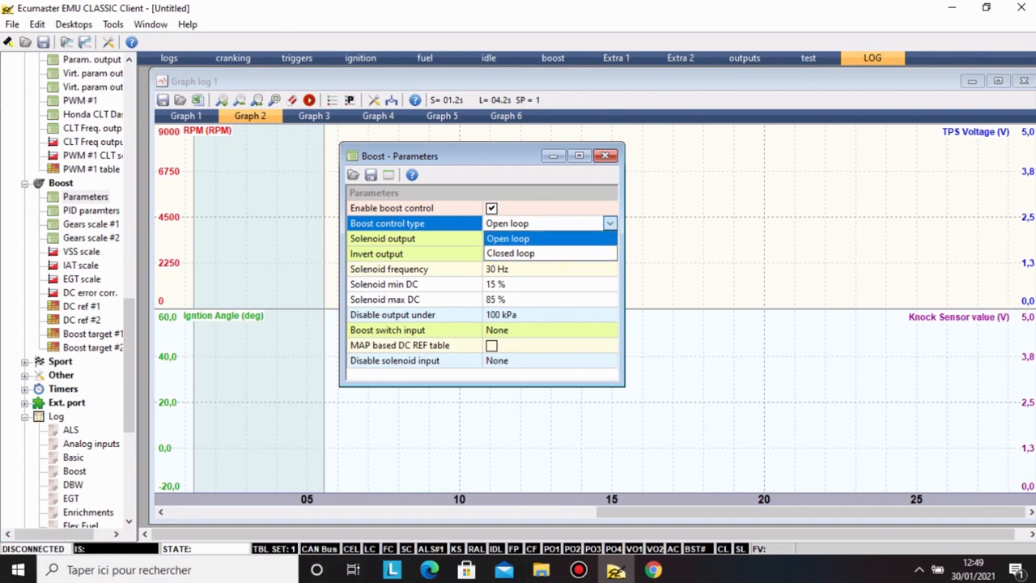
{"action": "key", "text": "Down"}
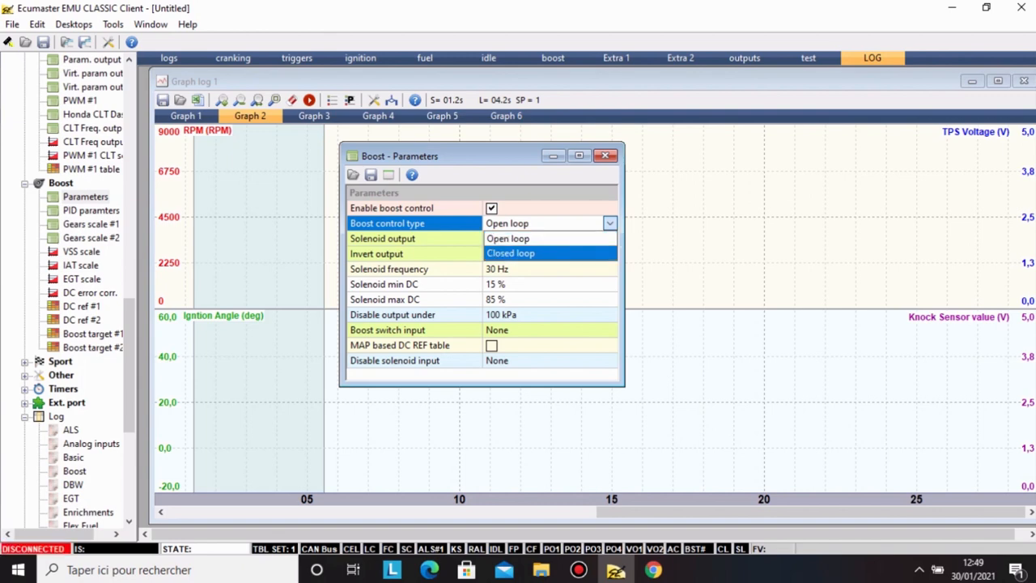
{"action": "key", "text": "Return"}
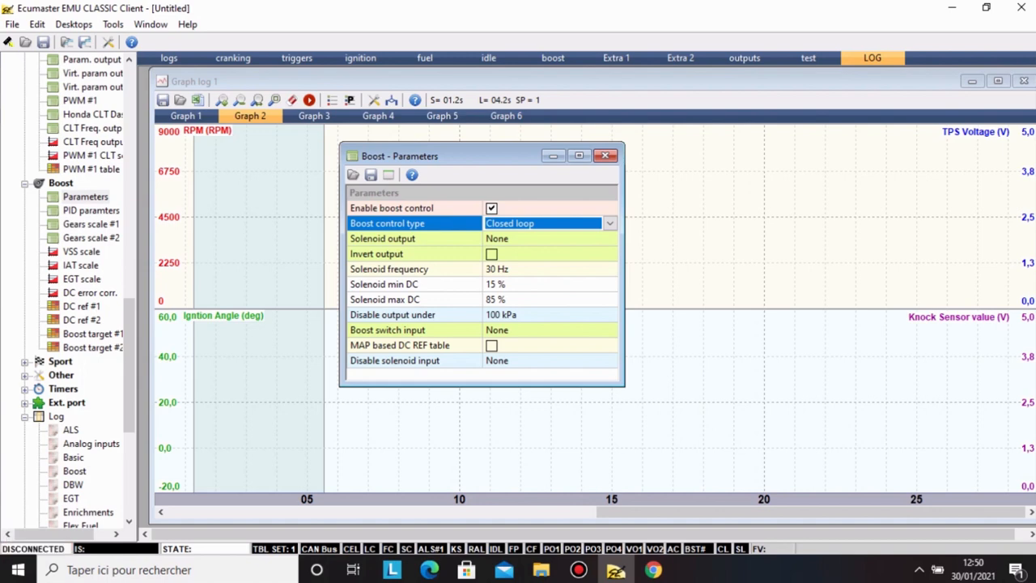
Set the boost solenoid output to Aux 3 (5A, G5).
{"action": "left_click", "coordinate": [551, 238]}
{"action": "left_click", "coordinate": [610, 239]}
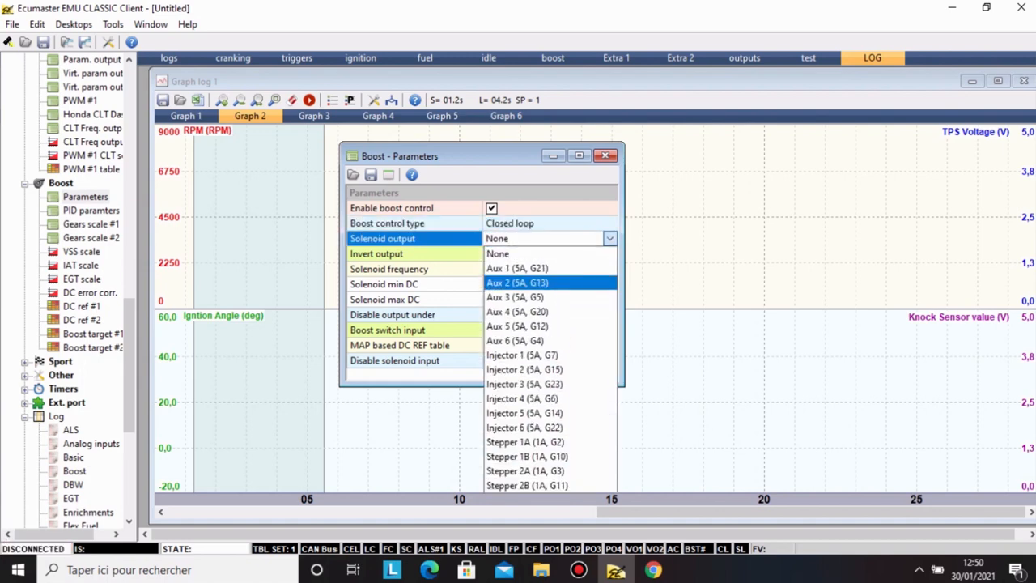
{"action": "key", "text": "Down"}
{"action": "key", "text": "Down"}
{"action": "key", "text": "Up"}
{"action": "key", "text": "Up"}
{"action": "key", "text": "Down"}
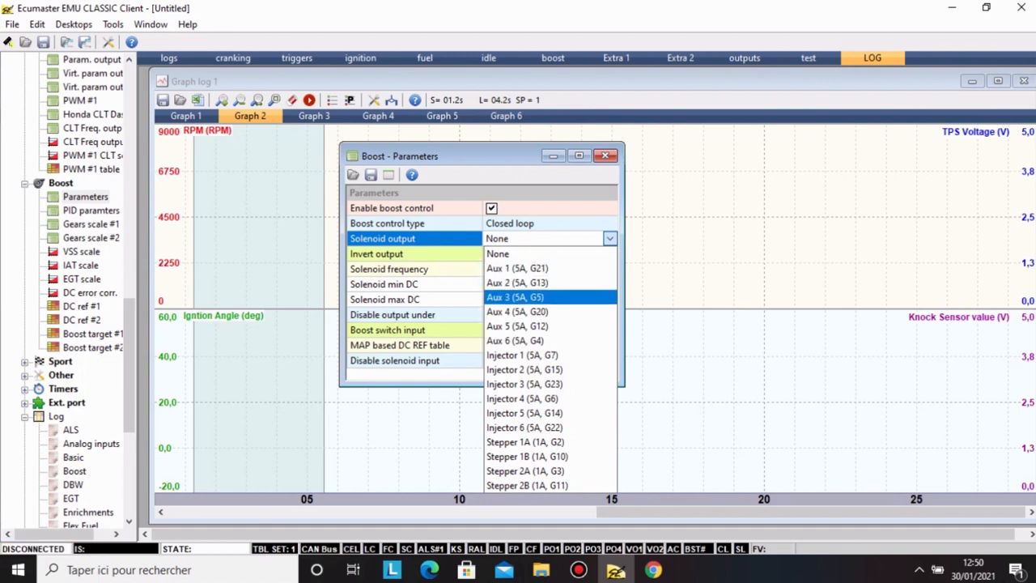
{"action": "key", "text": "Return"}
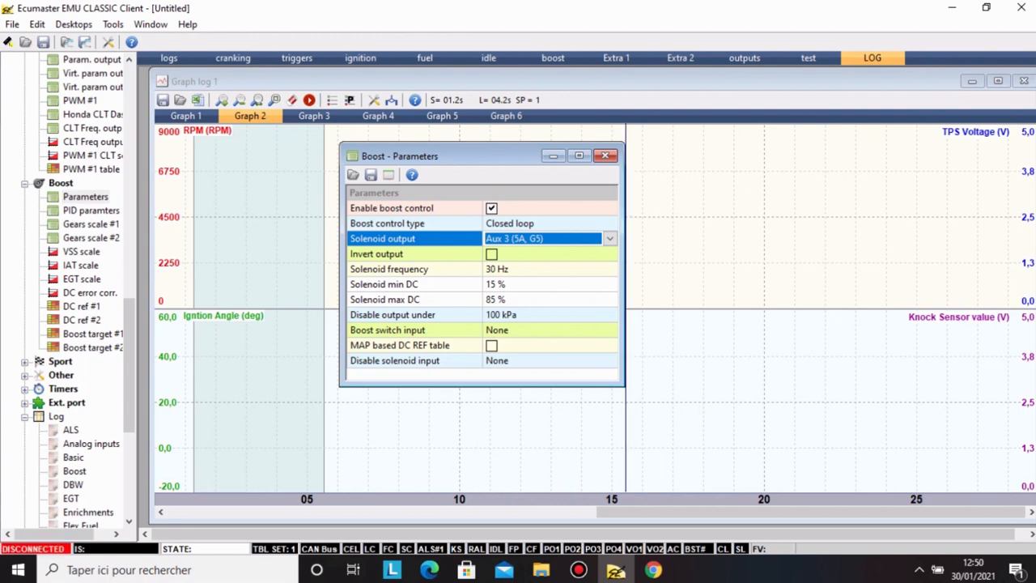
Set the boost solenoid output to Aux 1 (5A, G21) and close the Boost parameters.
{"action": "key", "text": "alt+Down"}
{"action": "key", "text": "Up"}
{"action": "key", "text": "Up"}
{"action": "key", "text": "Up"}
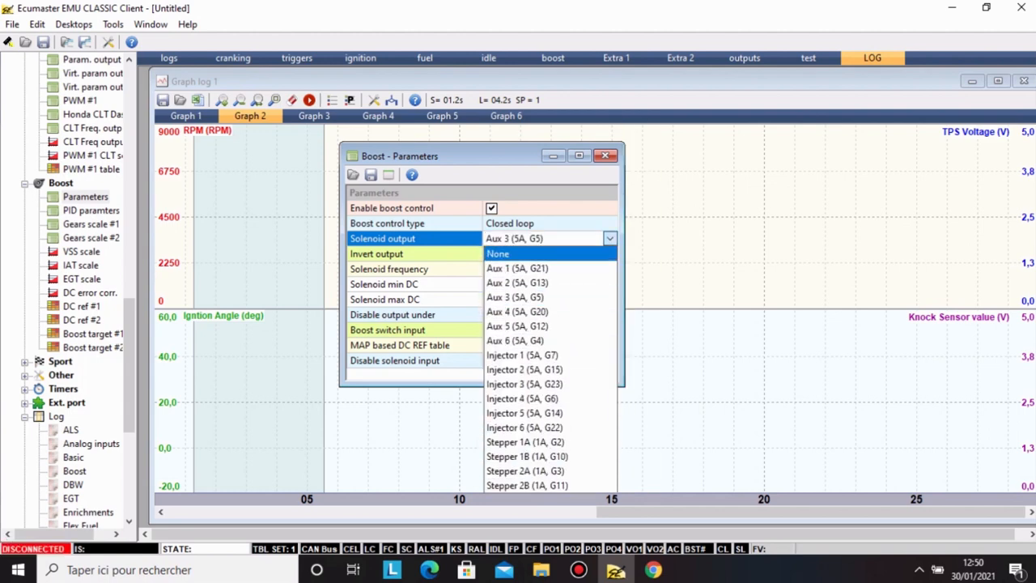
{"action": "key", "text": "Down"}
{"action": "key", "text": "Return"}
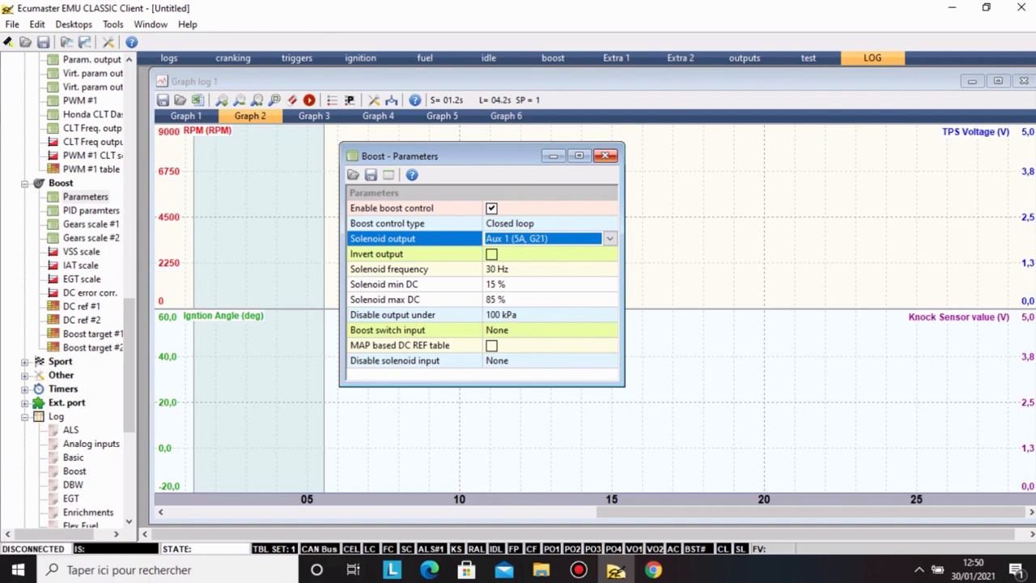
{"action": "left_click", "coordinate": [606, 155]}
Review the boost PID parameters and the Gears scale #1 settings, closing each one.
{"action": "double_click", "coordinate": [90, 211]}
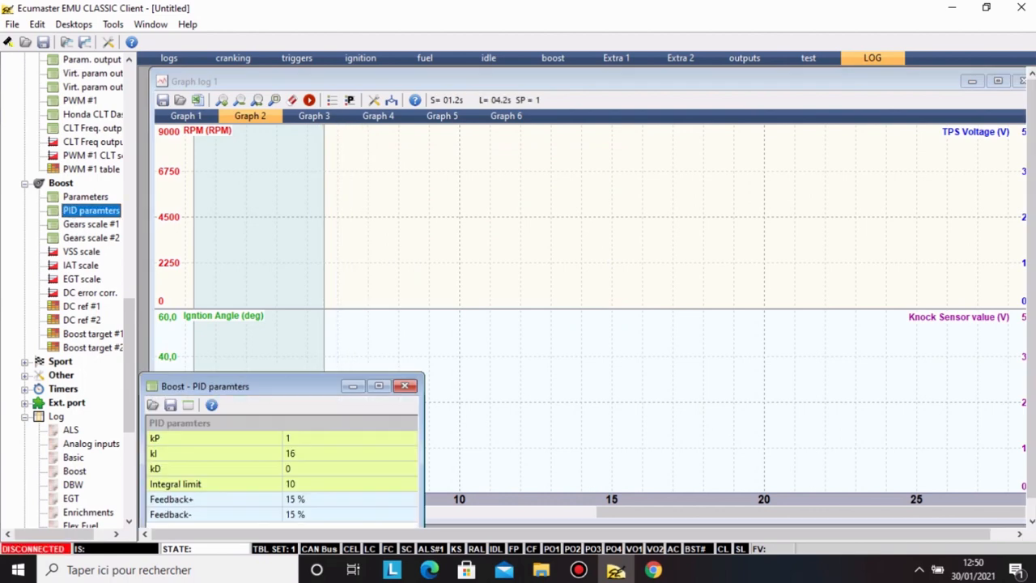
{"action": "left_click_drag", "start_coordinate": [301, 386], "coordinate": [435, 204]}
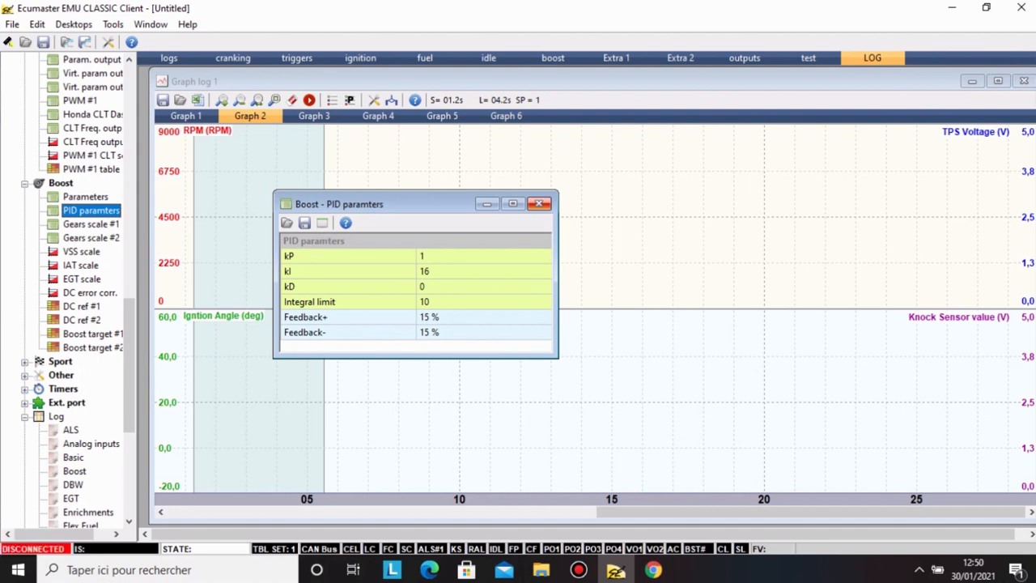
{"action": "left_click", "coordinate": [538, 203]}
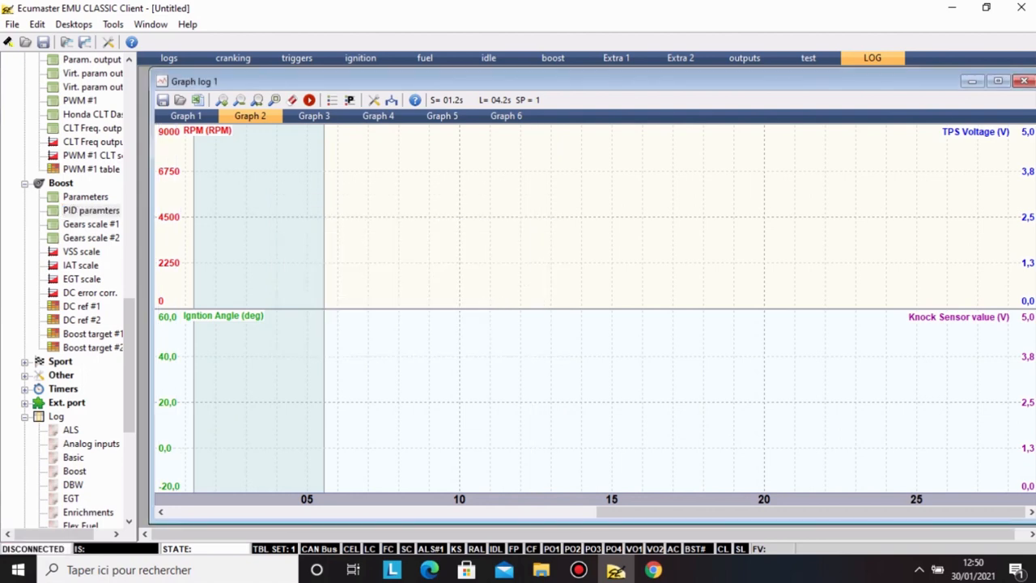
{"action": "left_click", "coordinate": [91, 223]}
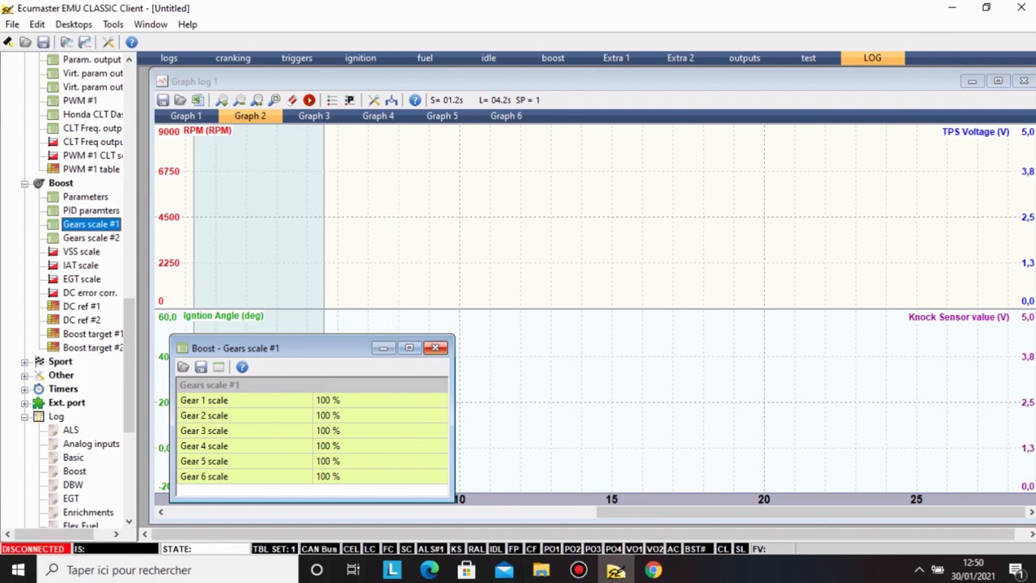
{"action": "left_click", "coordinate": [436, 347]}
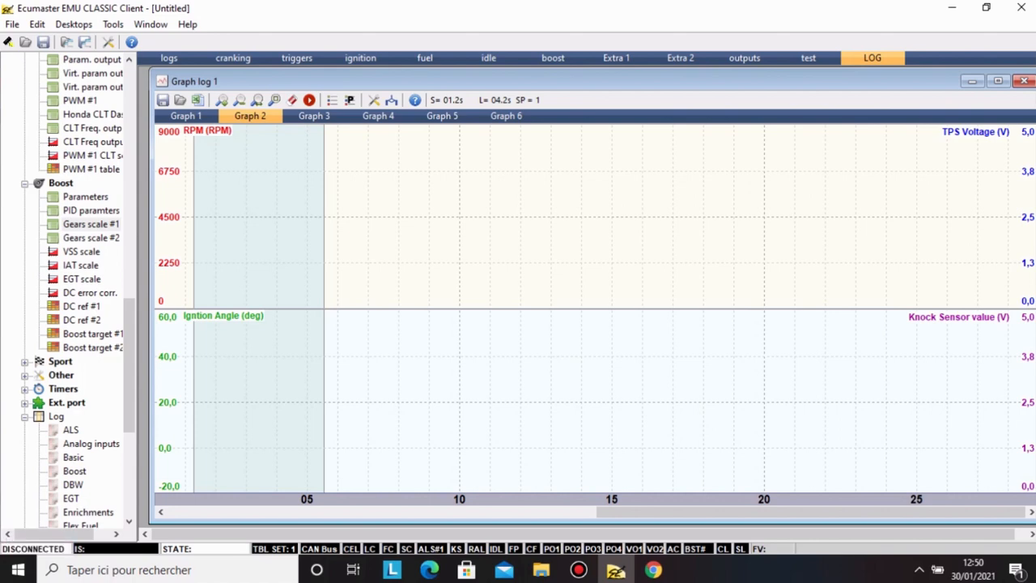
Open the Boost target #1 table and raise all of its cells to 255.
{"action": "double_click", "coordinate": [91, 333]}
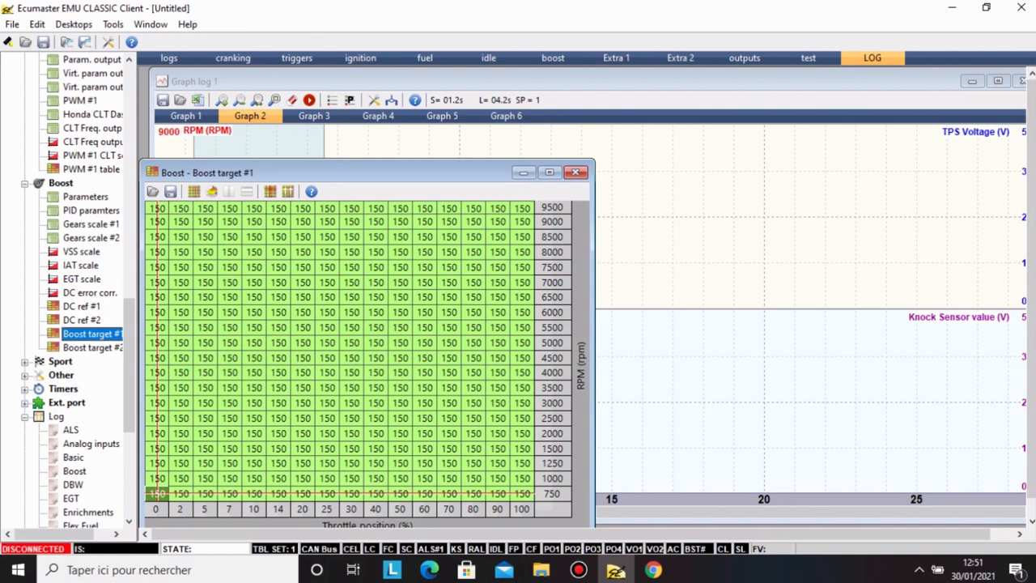
{"action": "left_click_drag", "start_coordinate": [157, 208], "coordinate": [522, 493]}
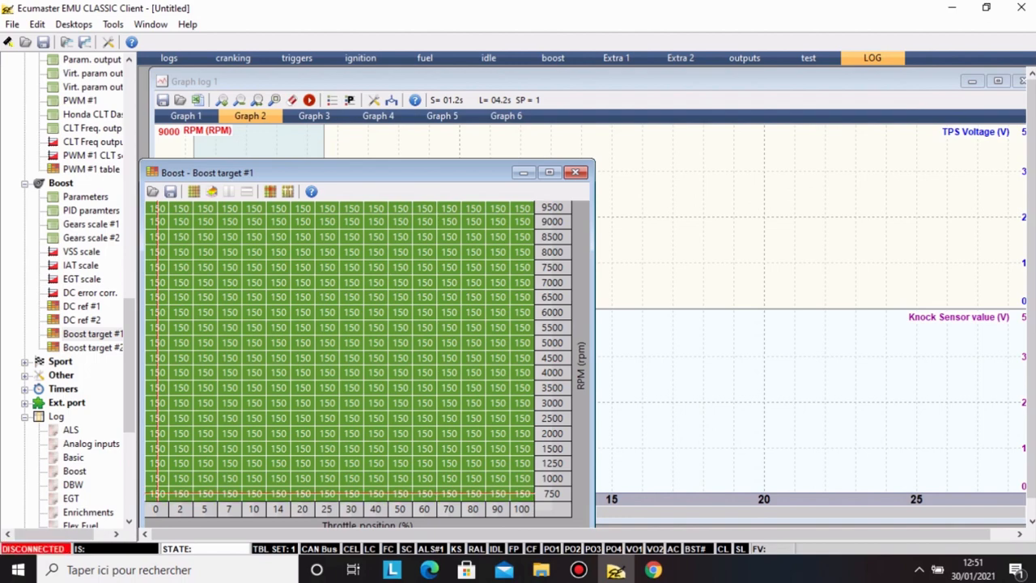
{"action": "key", "text": "shift+plus"}
{"action": "key", "text": "shift+plus"}
{"action": "key", "text": "shift+plus"}
{"action": "key", "text": "shift+plus"}
{"action": "key", "text": "shift+plus"}
{"action": "key", "text": "shift+plus"}
{"action": "key", "text": "shift+plus"}
{"action": "key", "text": "shift+plus"}
{"action": "key", "text": "shift+plus"}
{"action": "key", "text": "shift+plus"}
{"action": "key", "text": "shift+plus"}
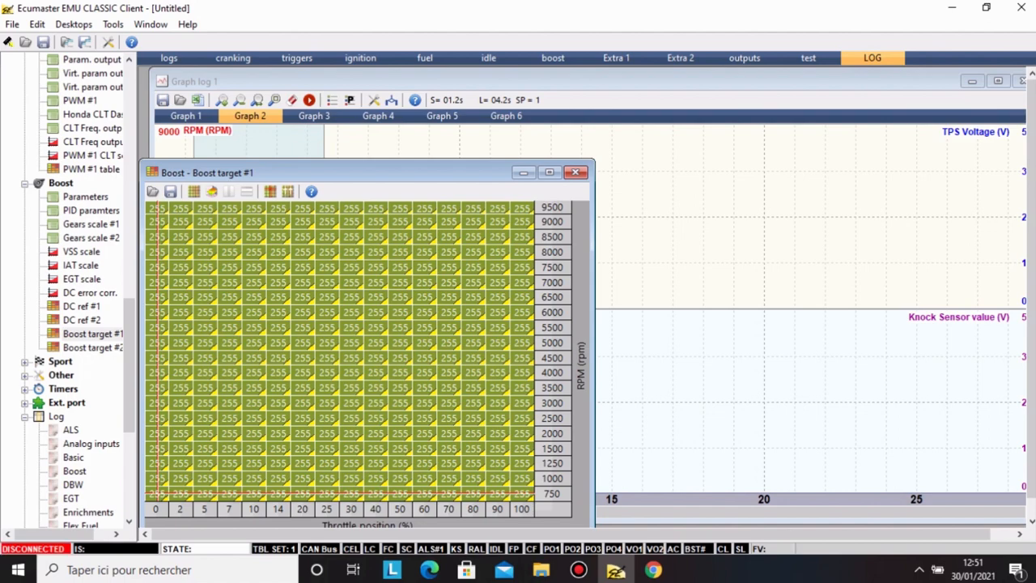
Examine the Boost target #1 table, highlight the cells from 0 to 50 % throttle position, and close it.
{"action": "left_click_drag", "start_coordinate": [364, 173], "coordinate": [436, 80]}
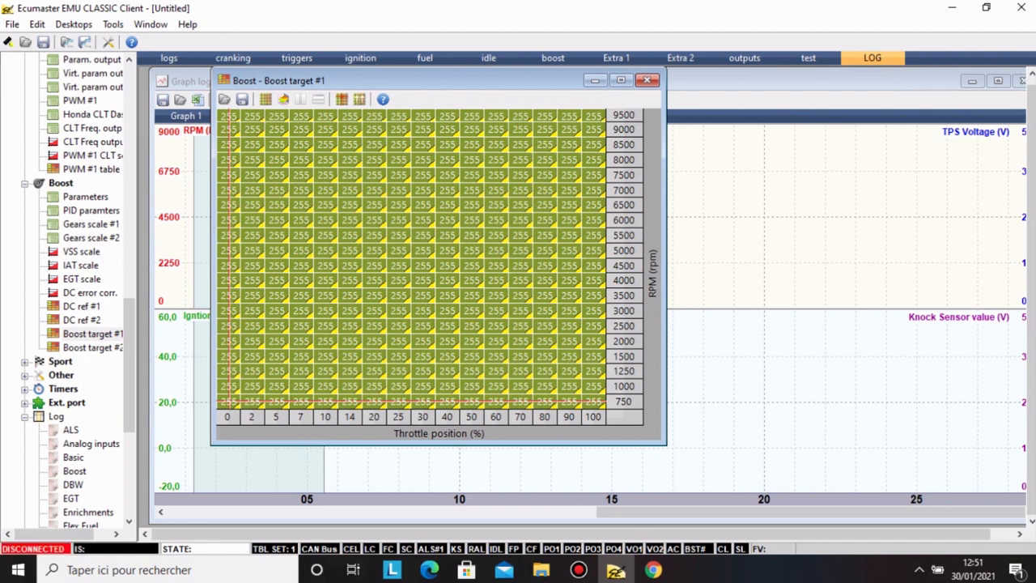
{"action": "left_click", "coordinate": [374, 281]}
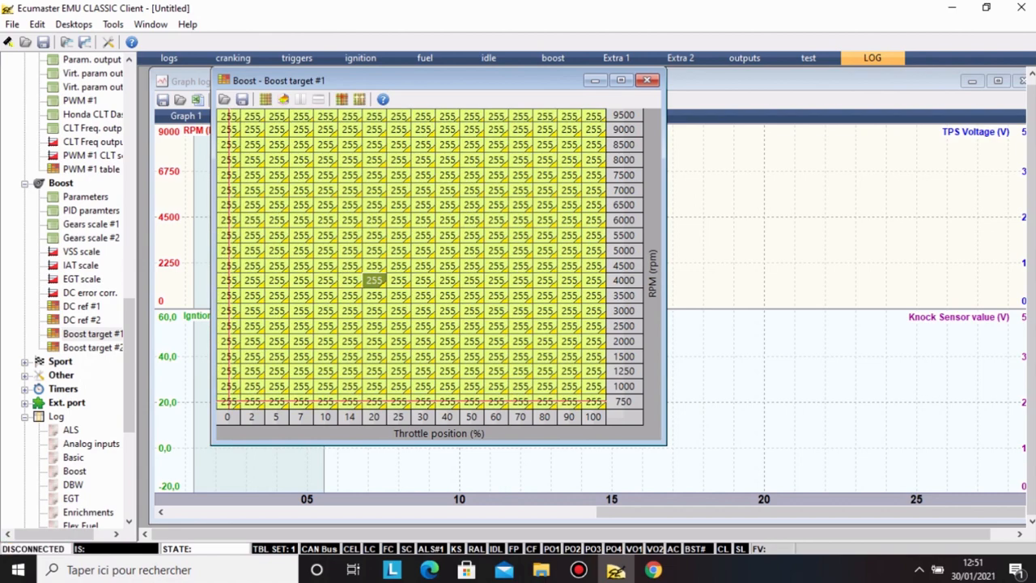
{"action": "left_click", "coordinate": [471, 130]}
{"action": "left_click_drag", "start_coordinate": [471, 130], "coordinate": [349, 310]}
{"action": "left_click_drag", "start_coordinate": [472, 116], "coordinate": [228, 401]}
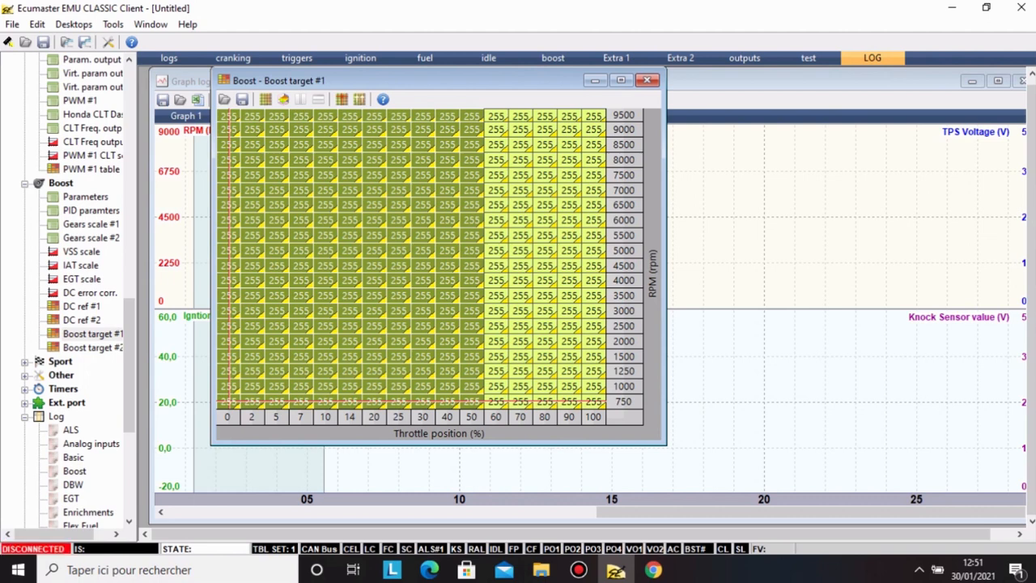
{"action": "left_click", "coordinate": [646, 79]}
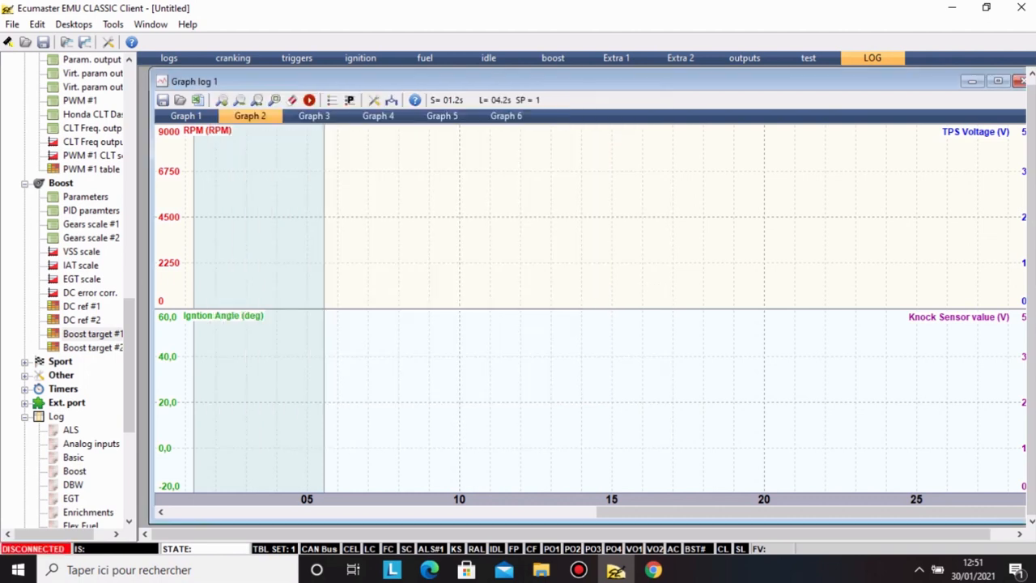
Enable the MAP based DC REF table in the Boost parameters and check the Boost target #1 table.
{"action": "double_click", "coordinate": [85, 196]}
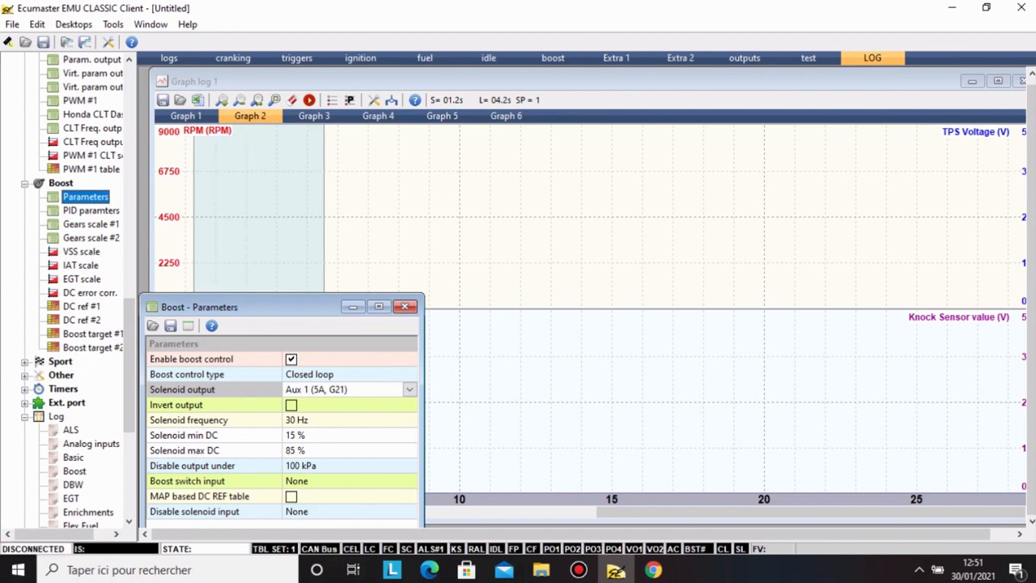
{"action": "left_click_drag", "start_coordinate": [243, 306], "coordinate": [305, 194]}
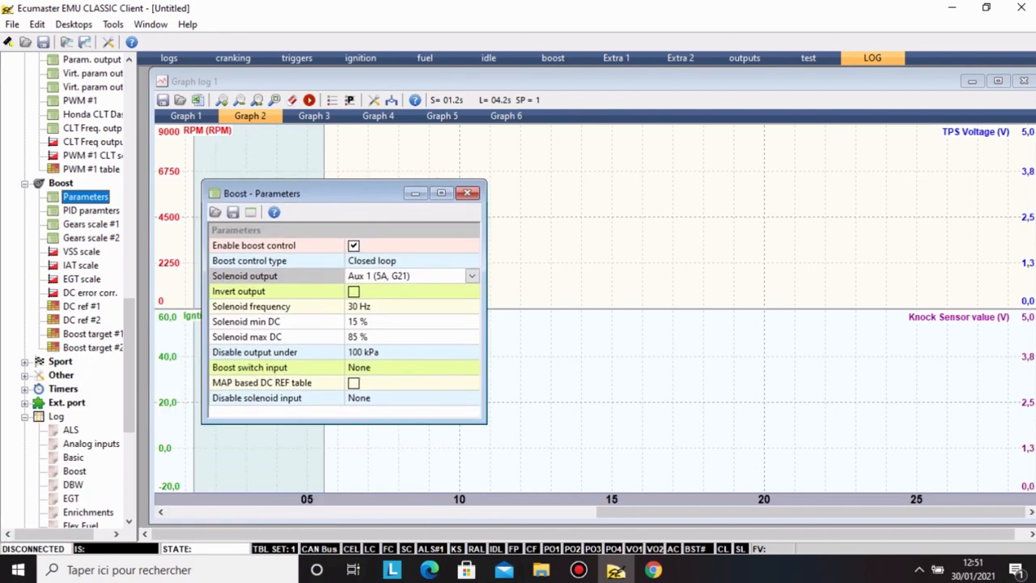
{"action": "left_click", "coordinate": [352, 382]}
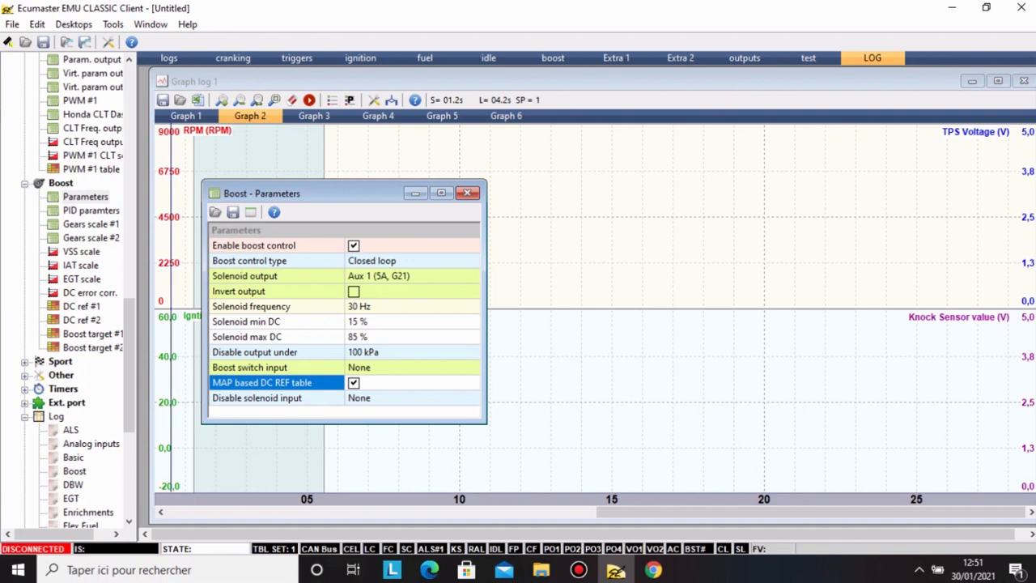
{"action": "double_click", "coordinate": [92, 334]}
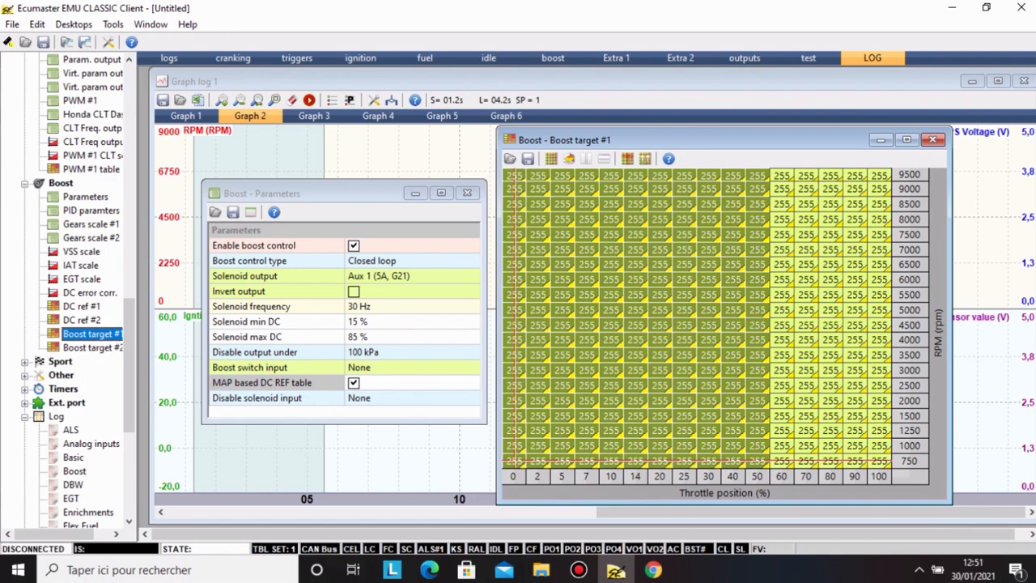
{"action": "left_click", "coordinate": [932, 139]}
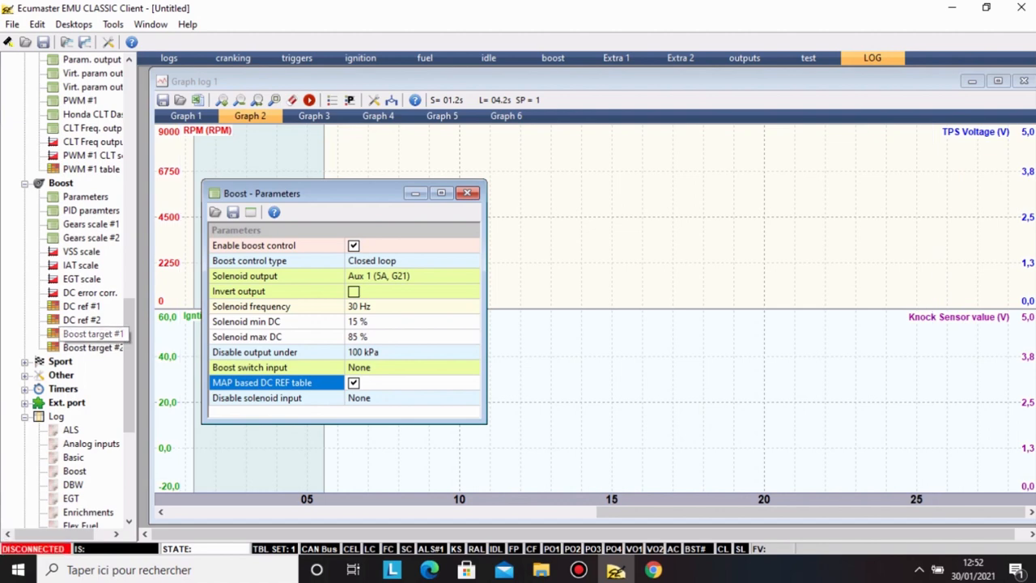
Turn off the MAP based DC REF table option in the Boost parameters and check the DC ref #1 table.
{"action": "left_click", "coordinate": [81, 306]}
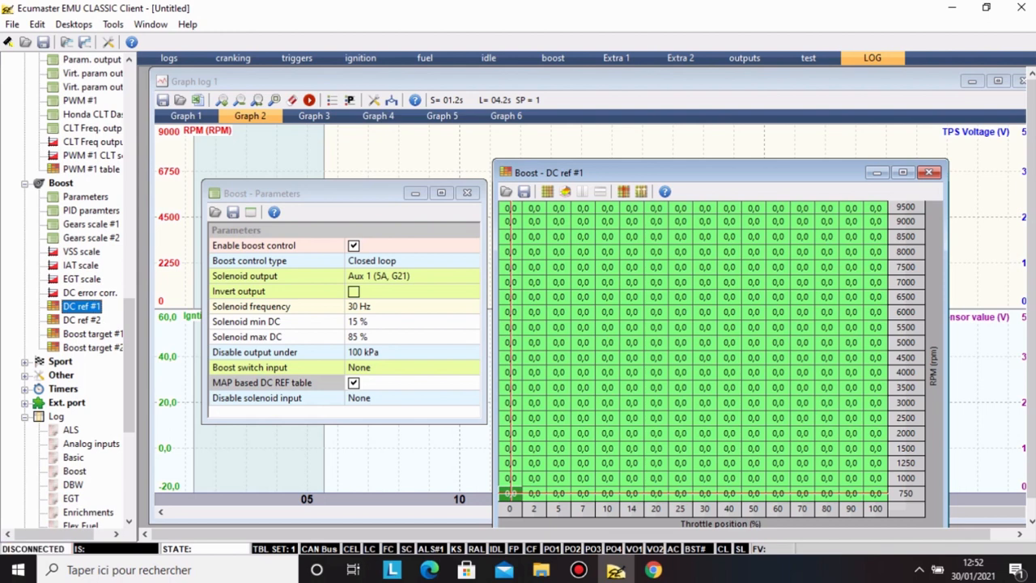
{"action": "left_click", "coordinate": [352, 383]}
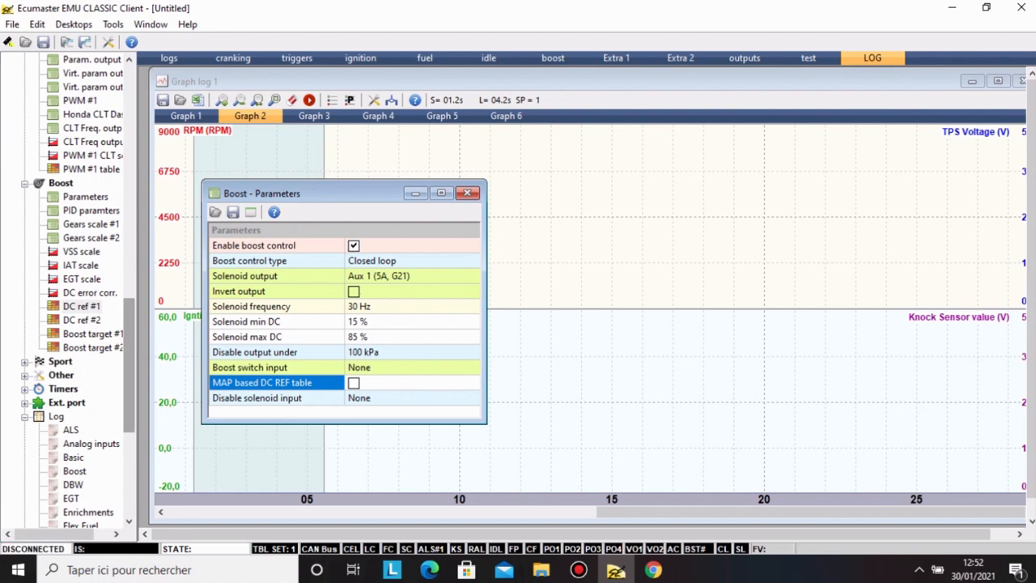
{"action": "double_click", "coordinate": [82, 307]}
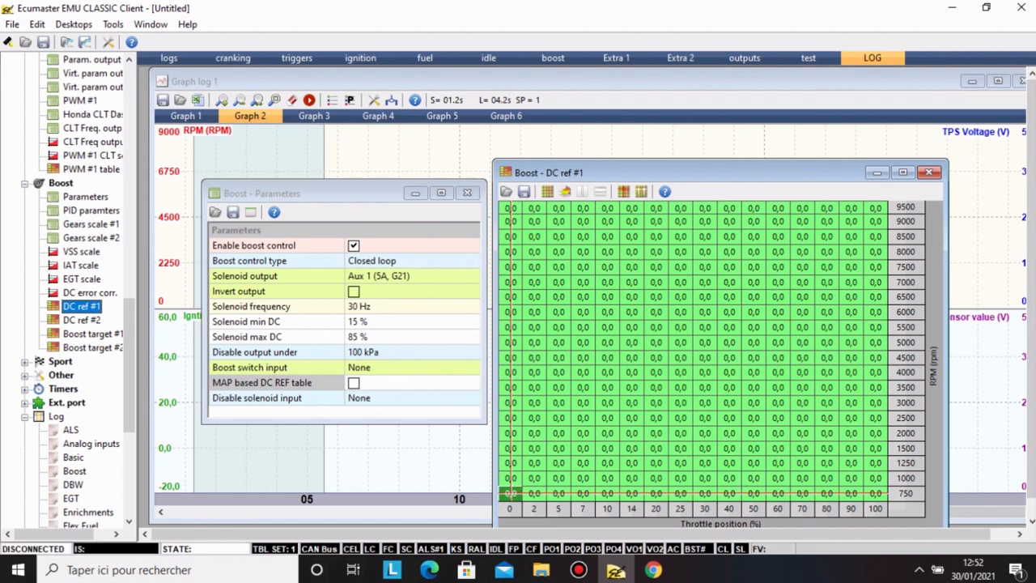
{"action": "left_click_drag", "start_coordinate": [688, 173], "coordinate": [701, 133]}
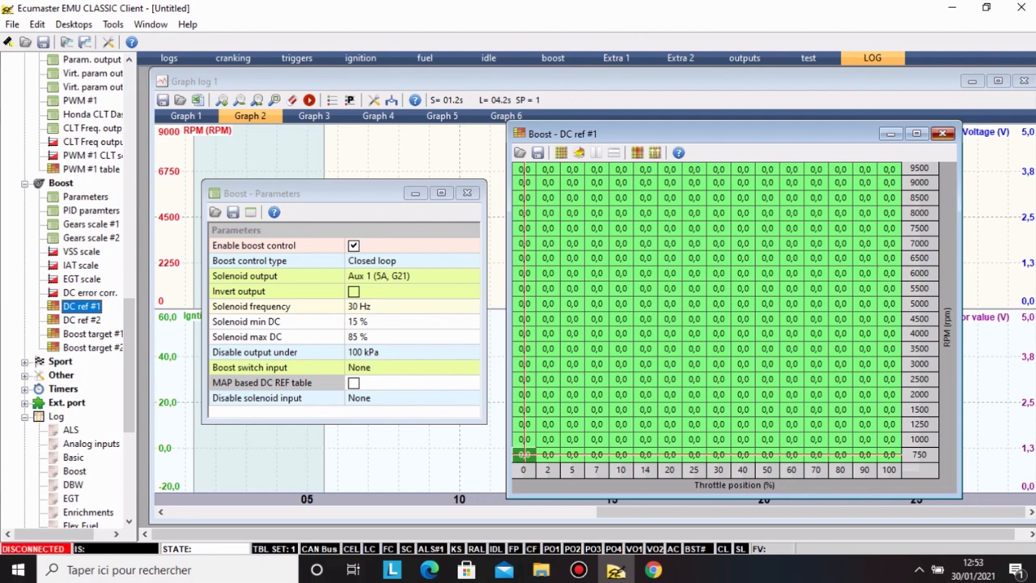
{"action": "left_click", "coordinate": [942, 133]}
{"action": "left_click", "coordinate": [467, 193]}
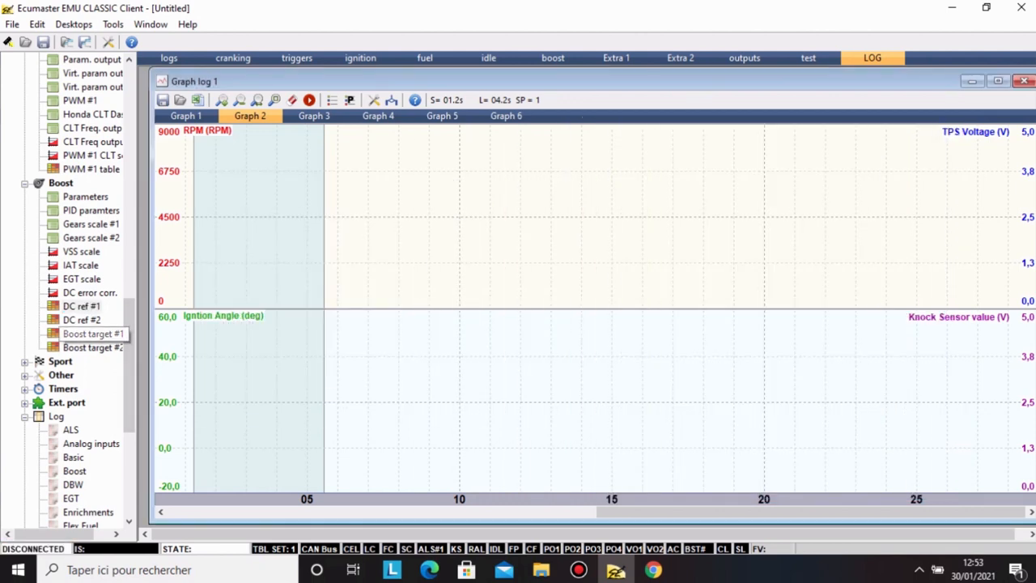
Set every cell of the Boost DC ref #1 table to 12.5.
{"action": "double_click", "coordinate": [81, 306]}
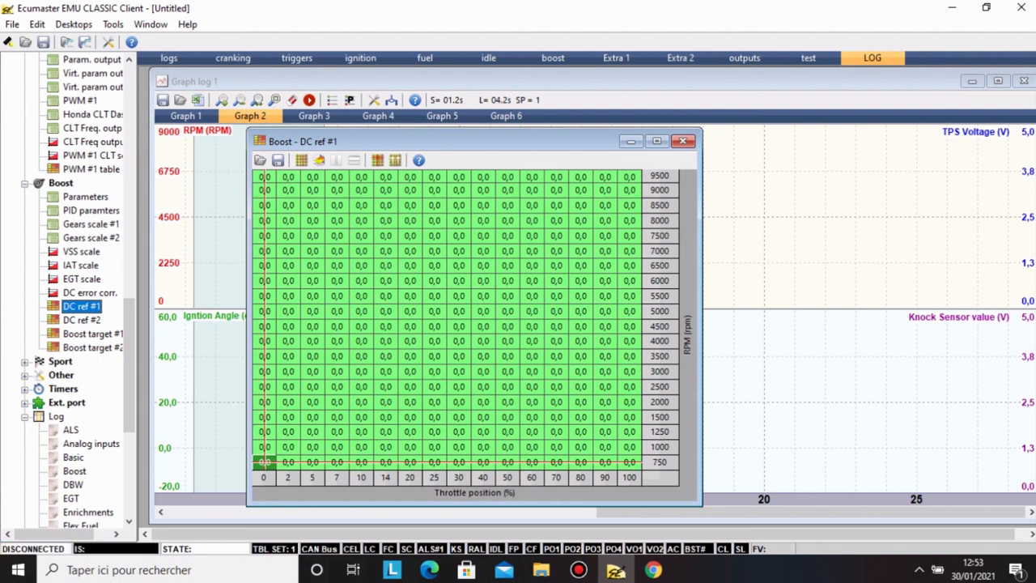
{"action": "left_click", "coordinate": [628, 462]}
{"action": "left_click_drag", "start_coordinate": [628, 462], "coordinate": [264, 176]}
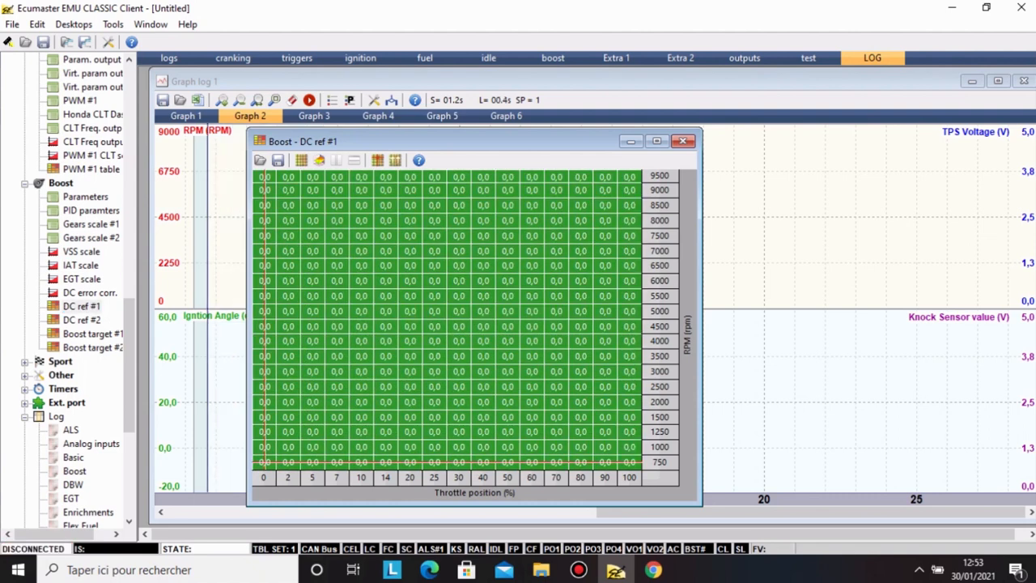
{"action": "key", "text": "plus"}
{"action": "key", "text": "plus"}
{"action": "key", "text": "plus"}
{"action": "key", "text": "plus"}
{"action": "key", "text": "plus"}
{"action": "key", "text": "plus"}
{"action": "key", "text": "plus"}
{"action": "key", "text": "plus"}
{"action": "key", "text": "plus"}
{"action": "key", "text": "plus"}
{"action": "key", "text": "plus"}
{"action": "key", "text": "plus"}
{"action": "key", "text": "plus"}
{"action": "key", "text": "plus"}
{"action": "key", "text": "plus"}
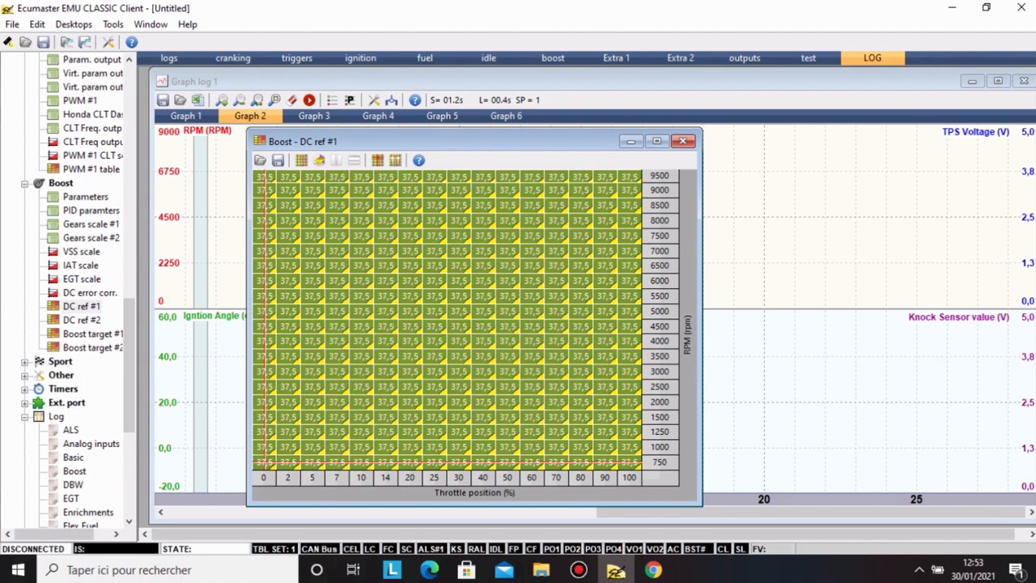
{"action": "key", "text": "minus"}
{"action": "key", "text": "minus"}
{"action": "key", "text": "minus"}
{"action": "key", "text": "minus"}
{"action": "key", "text": "minus"}
{"action": "key", "text": "minus"}
{"action": "key", "text": "minus"}
{"action": "key", "text": "minus"}
{"action": "key", "text": "minus"}
{"action": "key", "text": "minus"}
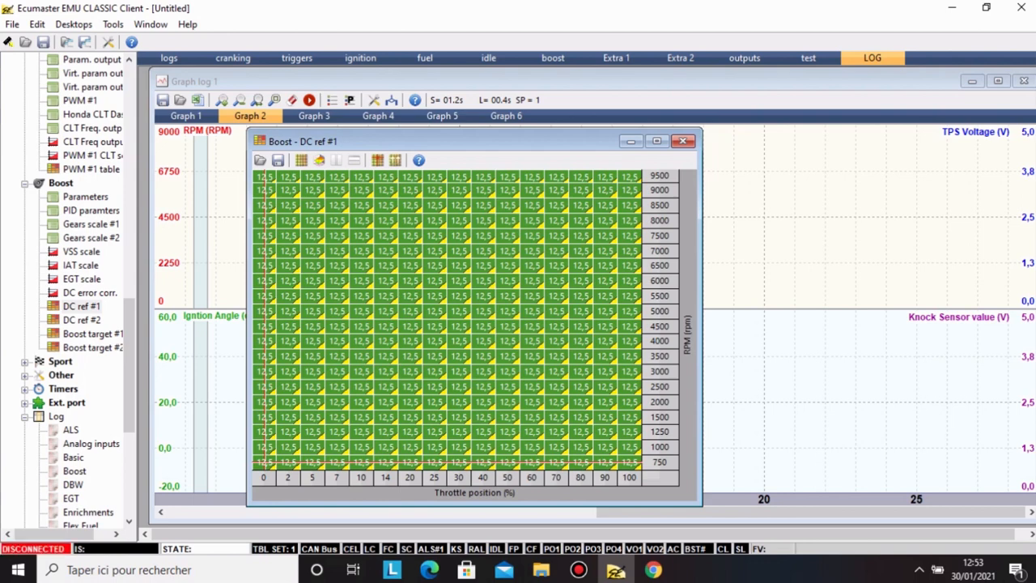
{"action": "left_click", "coordinate": [682, 141]}
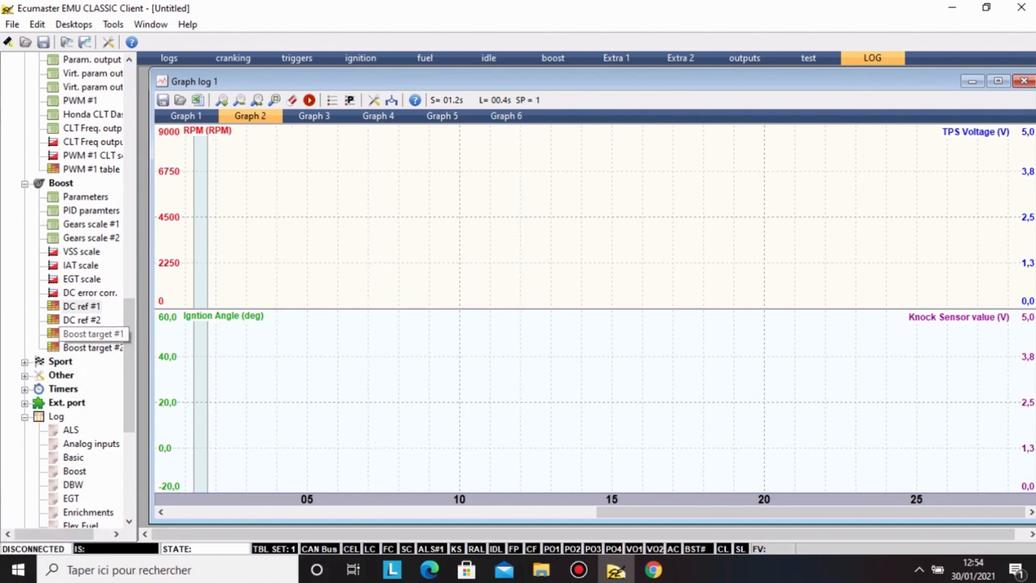
{"action": "double_click", "coordinate": [81, 306]}
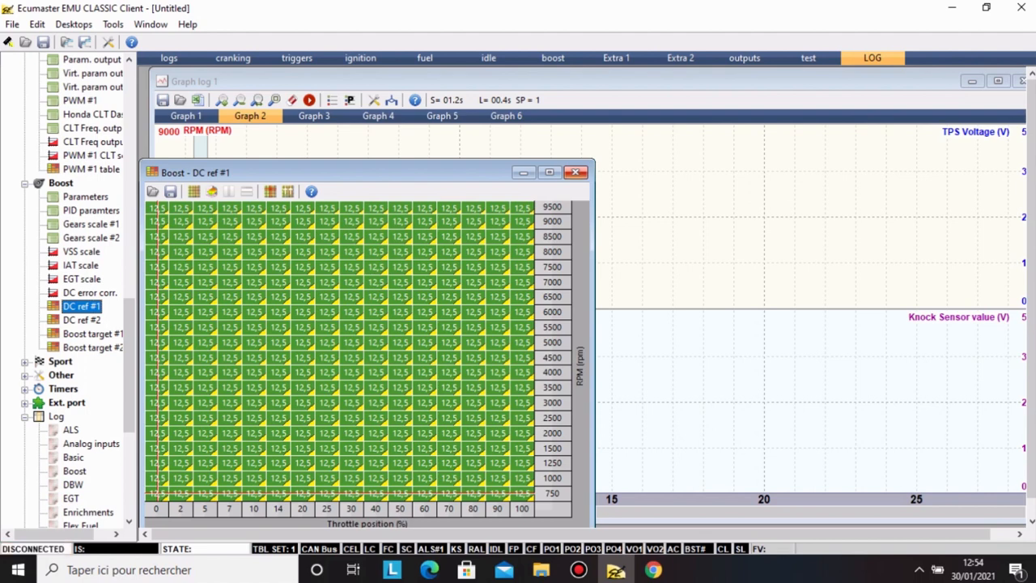
{"action": "left_click", "coordinate": [575, 172]}
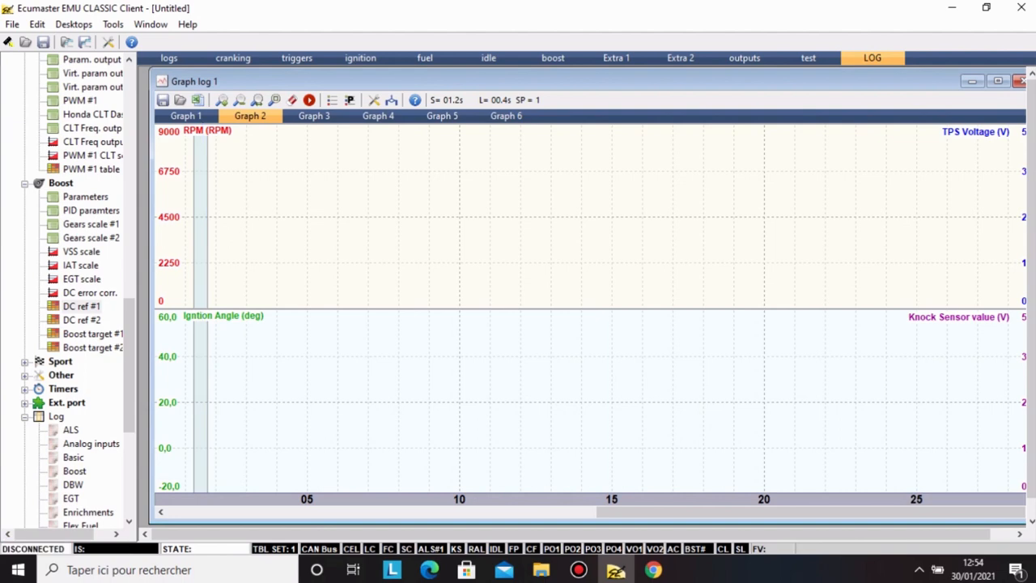
Collapse the Boost group, expand Sport and view the Shift light settings.
{"action": "left_click", "coordinate": [24, 184]}
{"action": "left_click", "coordinate": [24, 196]}
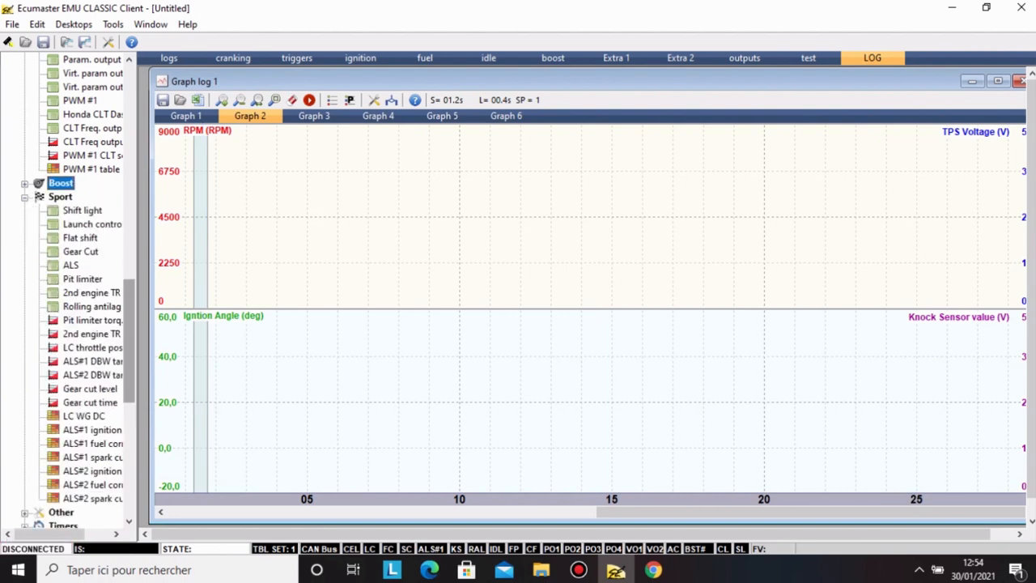
{"action": "left_click_drag", "start_coordinate": [129, 341], "coordinate": [130, 360]}
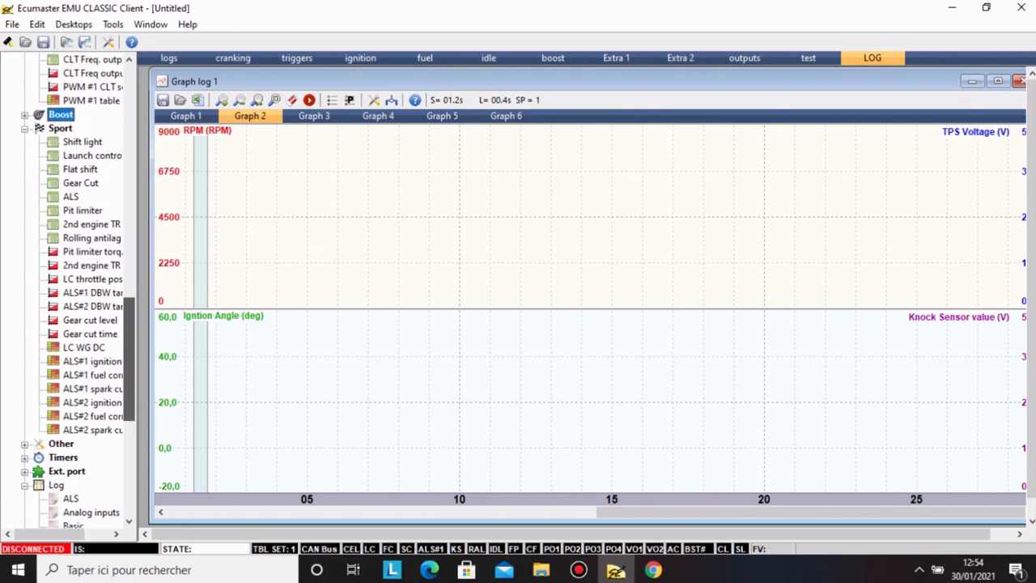
{"action": "double_click", "coordinate": [83, 142]}
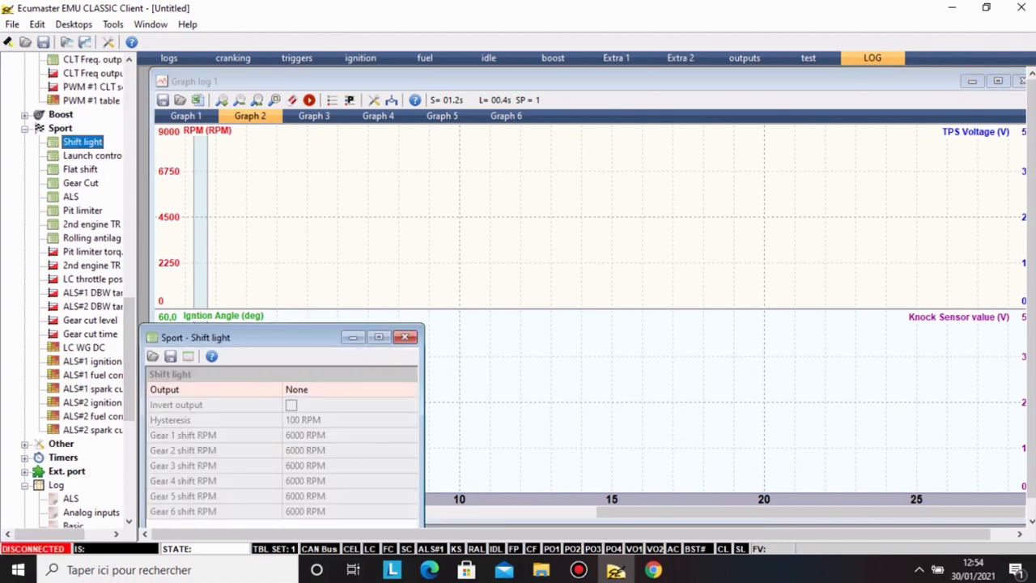
{"action": "left_click", "coordinate": [407, 337]}
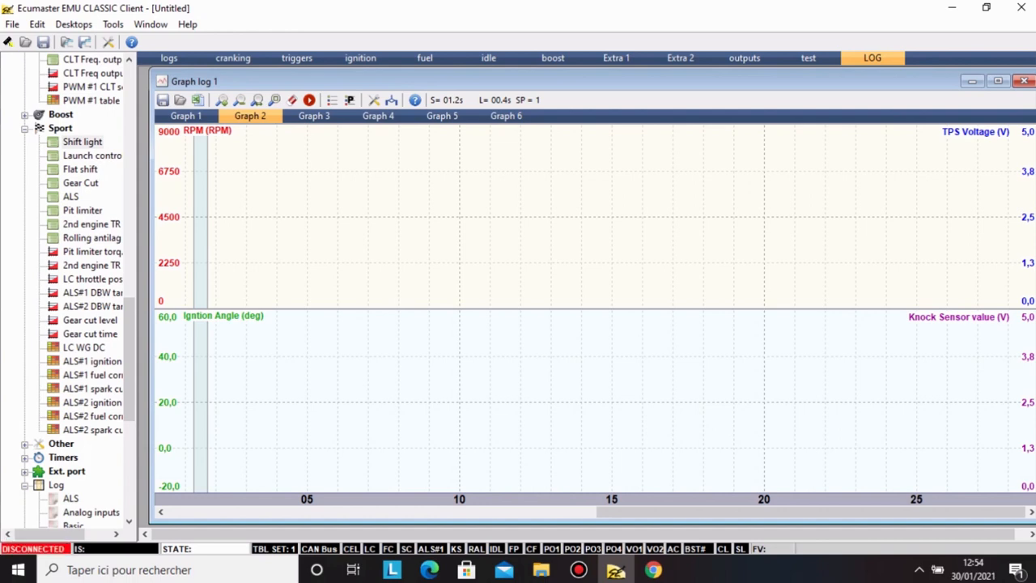
Consult the help page for the Sport 2nd engine TR settings and expand the Other group.
{"action": "double_click", "coordinate": [91, 224]}
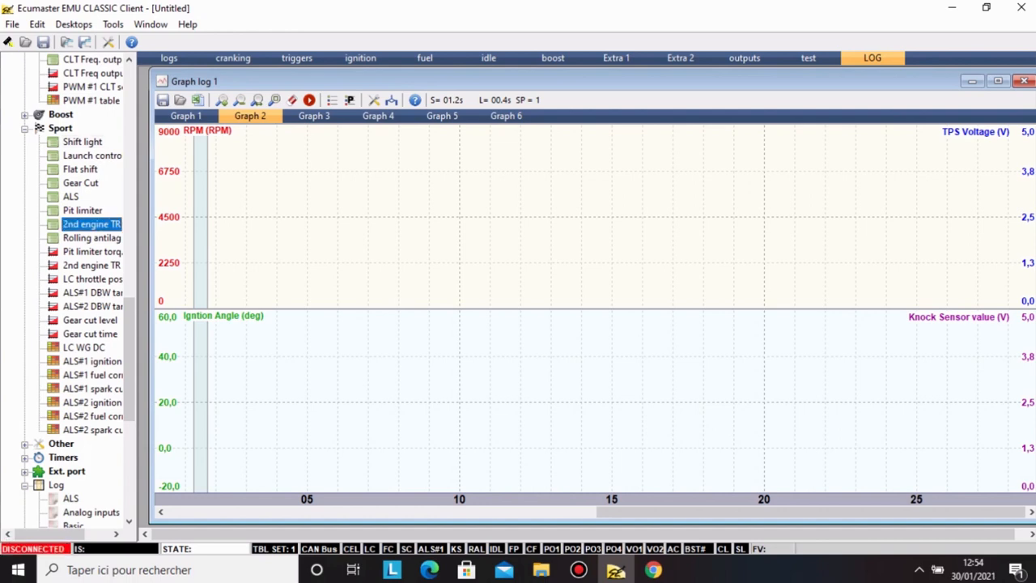
{"action": "left_click_drag", "start_coordinate": [243, 446], "coordinate": [293, 350]}
{"action": "left_click", "coordinate": [262, 368]}
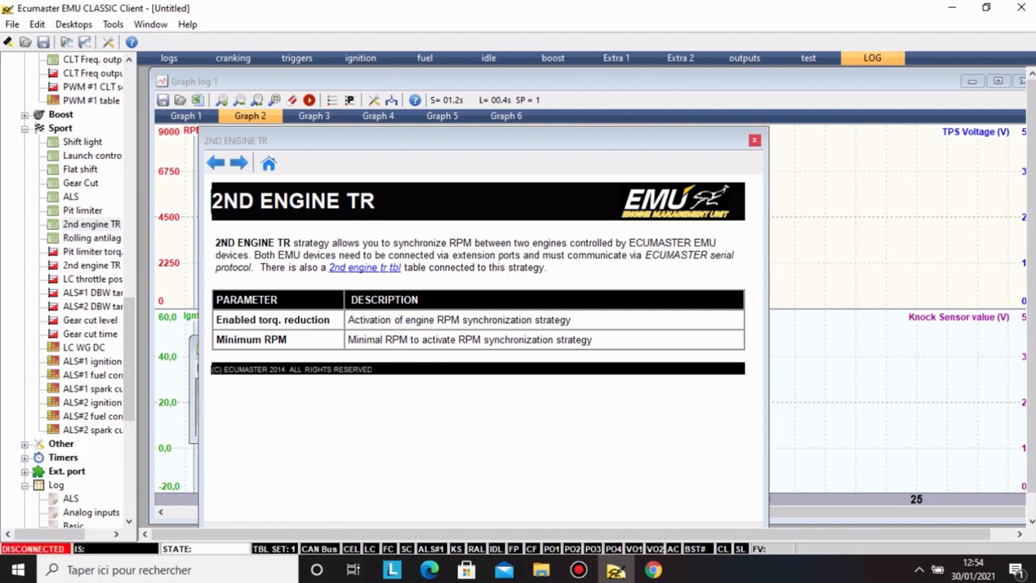
{"action": "key", "text": "Escape"}
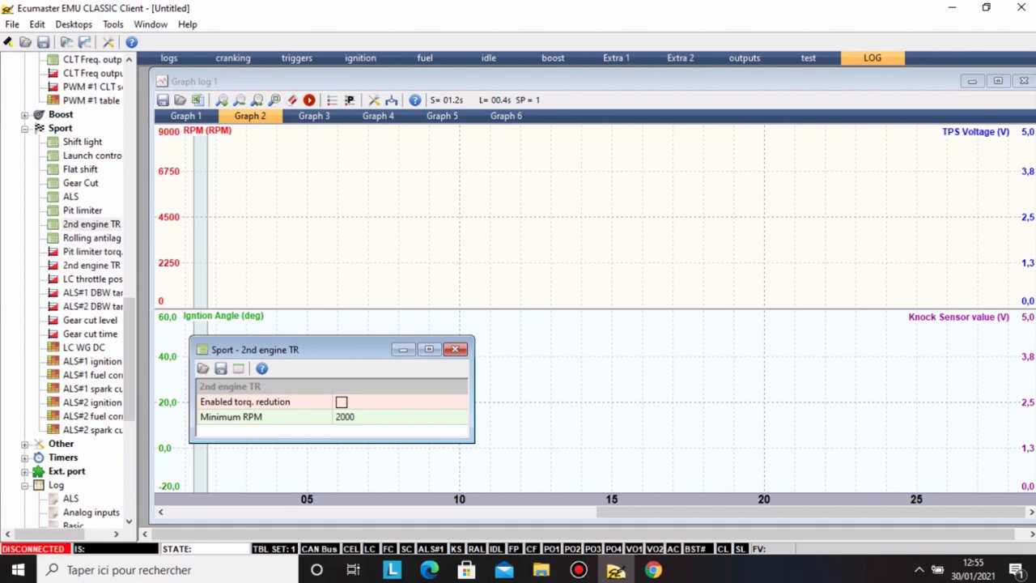
{"action": "scroll", "coordinate": [81, 291], "scroll_direction": "down", "scroll_amount": 3}
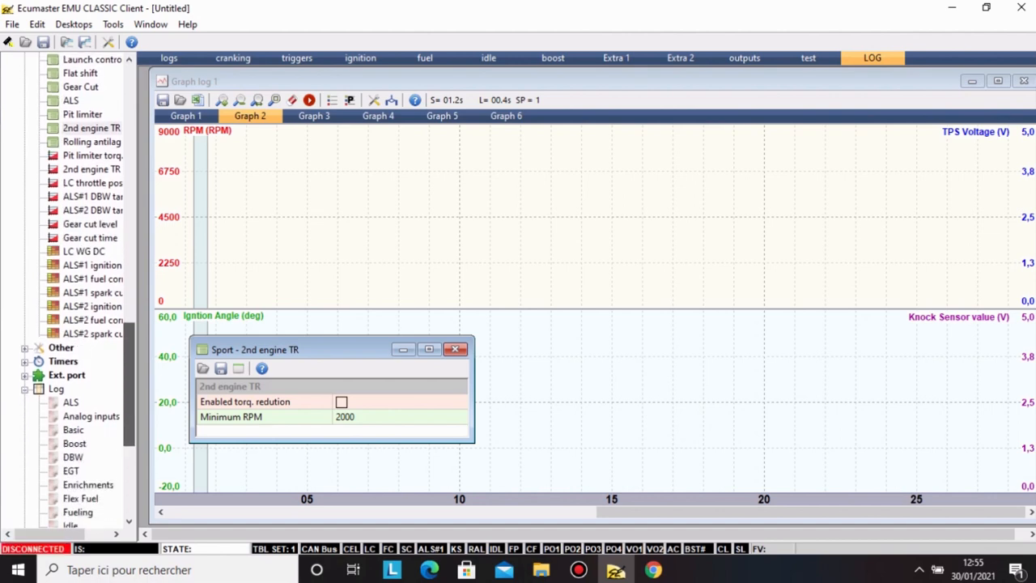
{"action": "scroll", "coordinate": [81, 291], "scroll_direction": "down", "scroll_amount": 3}
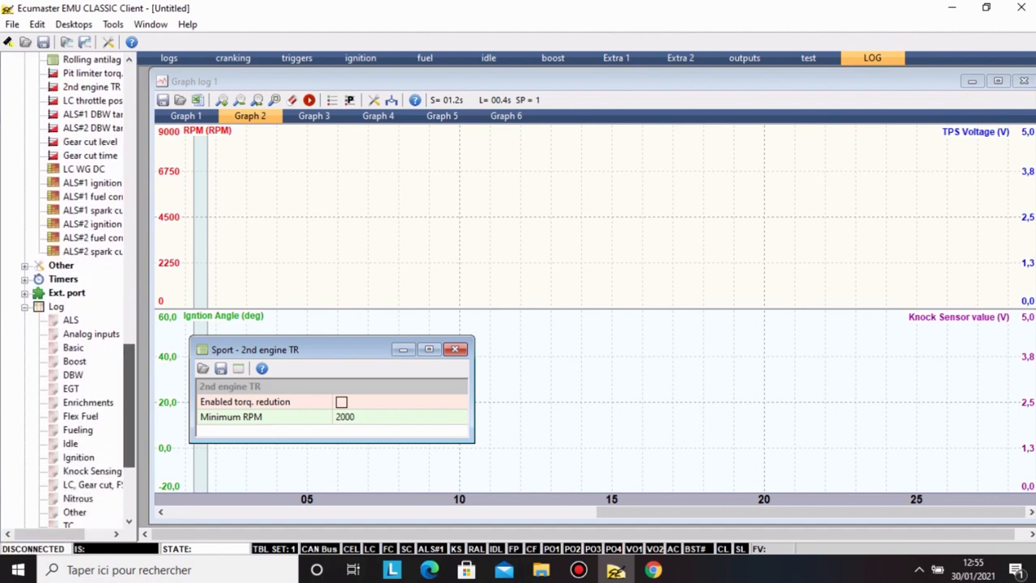
{"action": "double_click", "coordinate": [36, 265]}
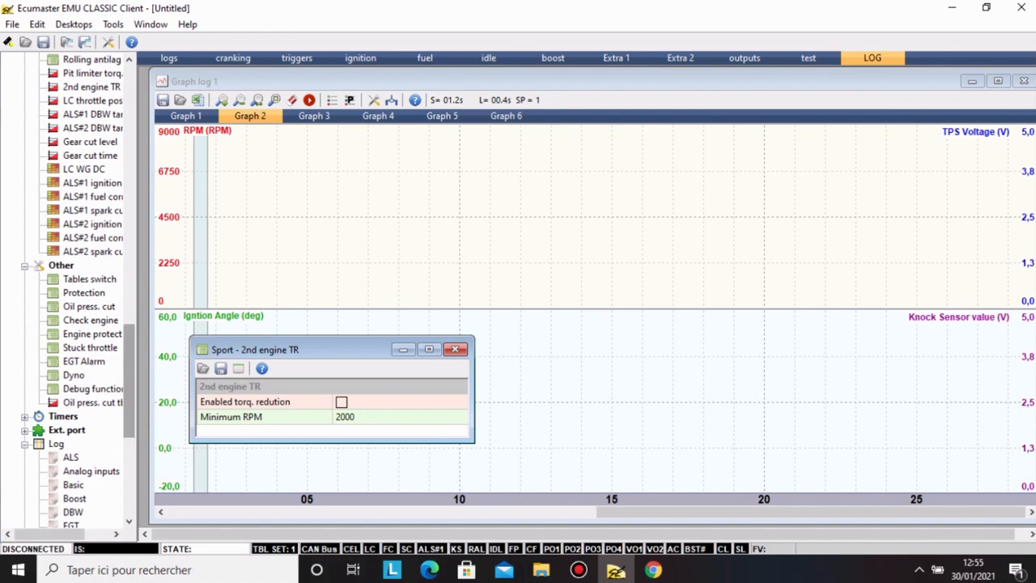
{"action": "scroll", "coordinate": [81, 291], "scroll_direction": "up", "scroll_amount": 1}
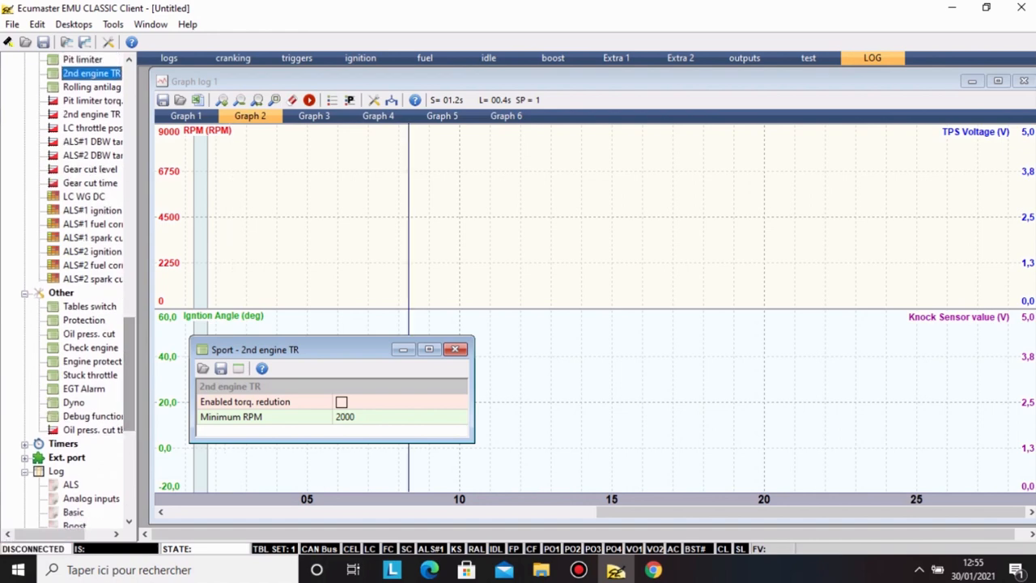
{"action": "left_click", "coordinate": [454, 349]}
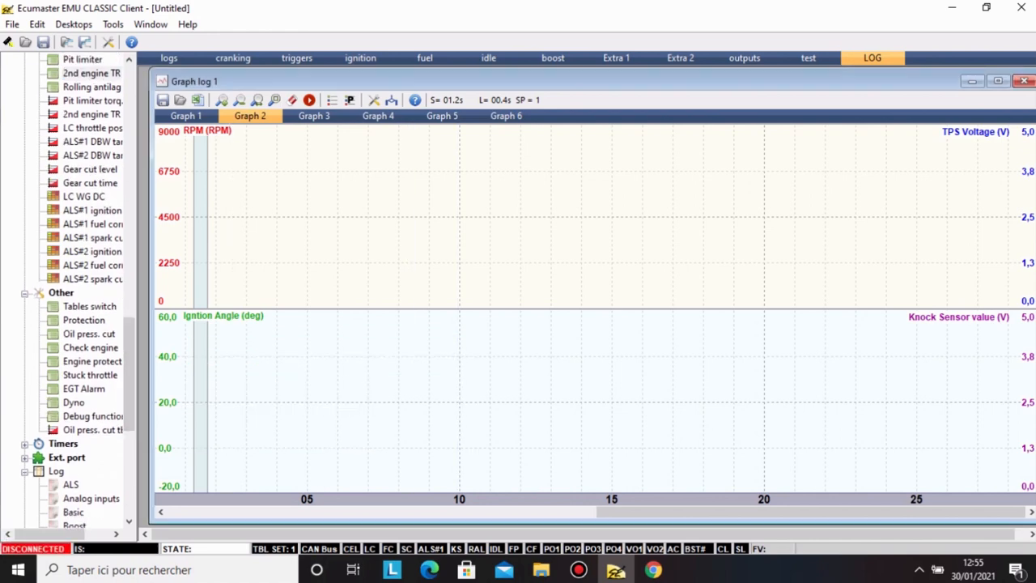
Review the available Tables switch mode options in the Other group, keeping Do not switch tables.
{"action": "left_click", "coordinate": [89, 306]}
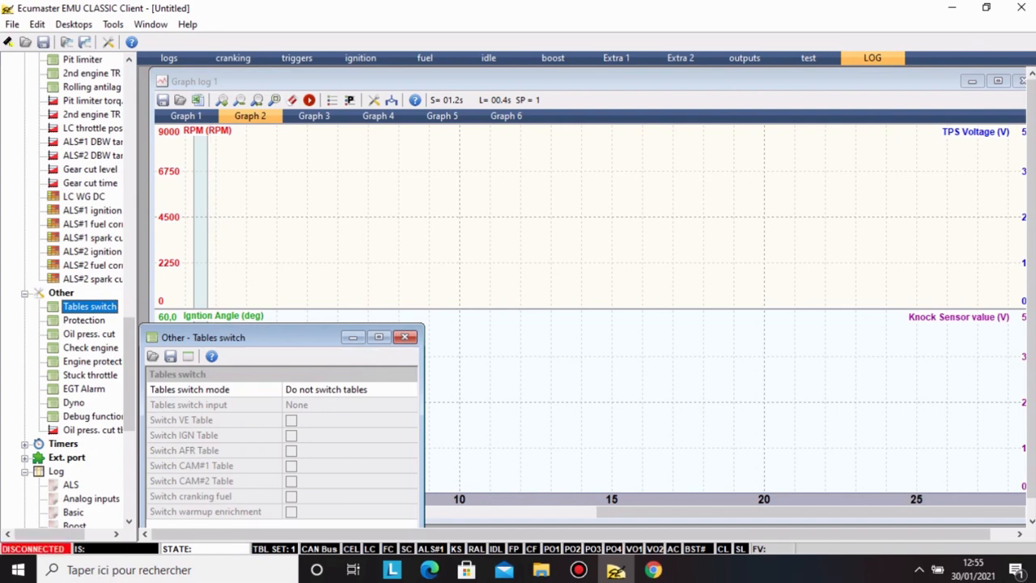
{"action": "left_click_drag", "start_coordinate": [227, 337], "coordinate": [303, 220]}
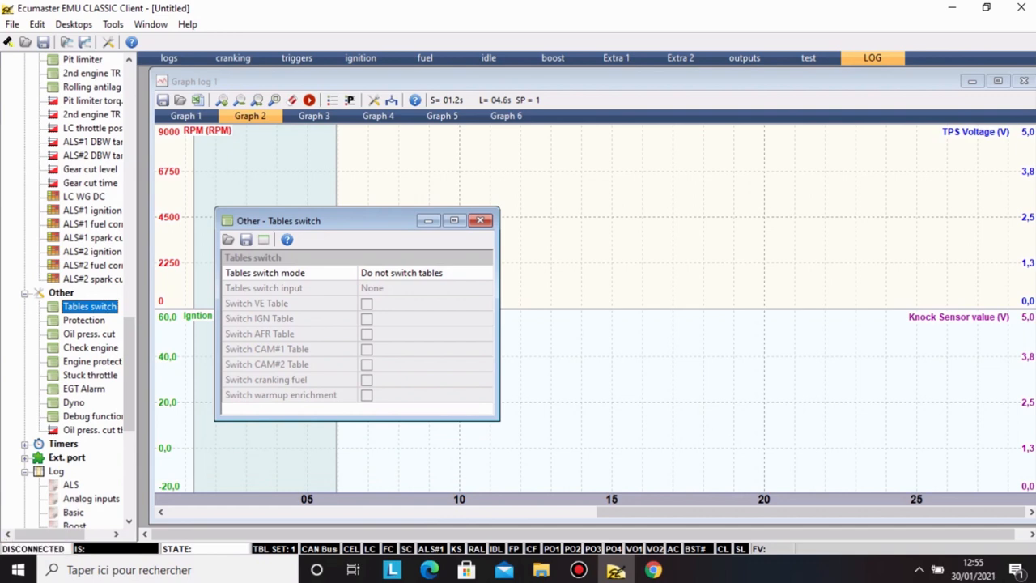
{"action": "left_click", "coordinate": [401, 272]}
{"action": "left_click", "coordinate": [484, 273]}
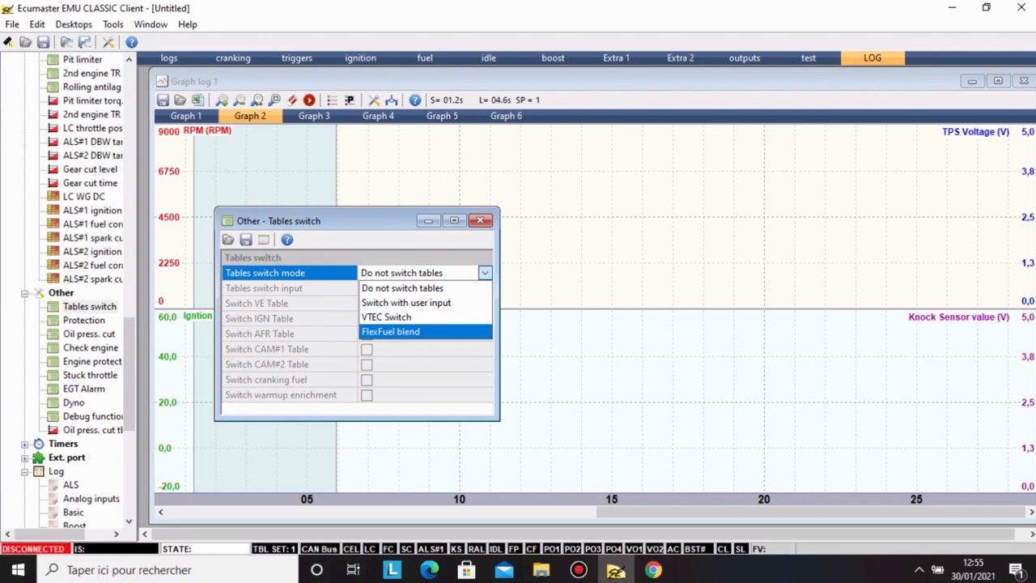
{"action": "key", "text": "Up"}
{"action": "key", "text": "Up"}
{"action": "key", "text": "Up"}
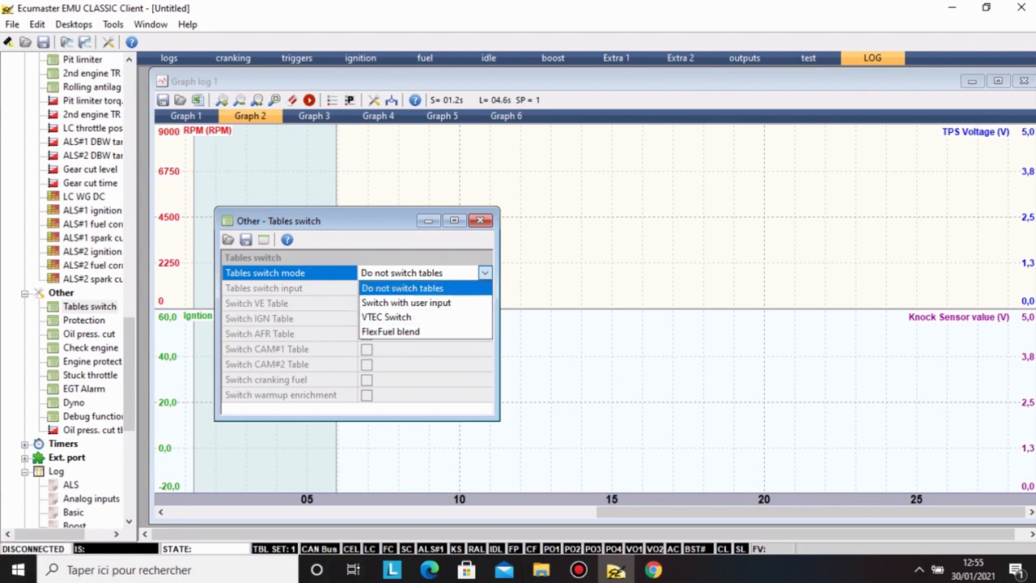
{"action": "key", "text": "Down"}
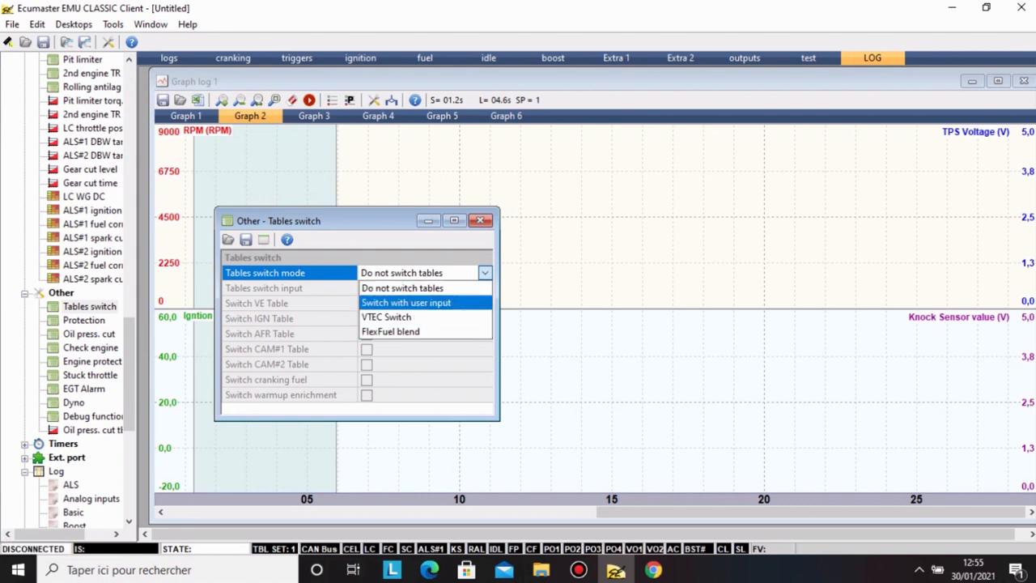
{"action": "key", "text": "Up"}
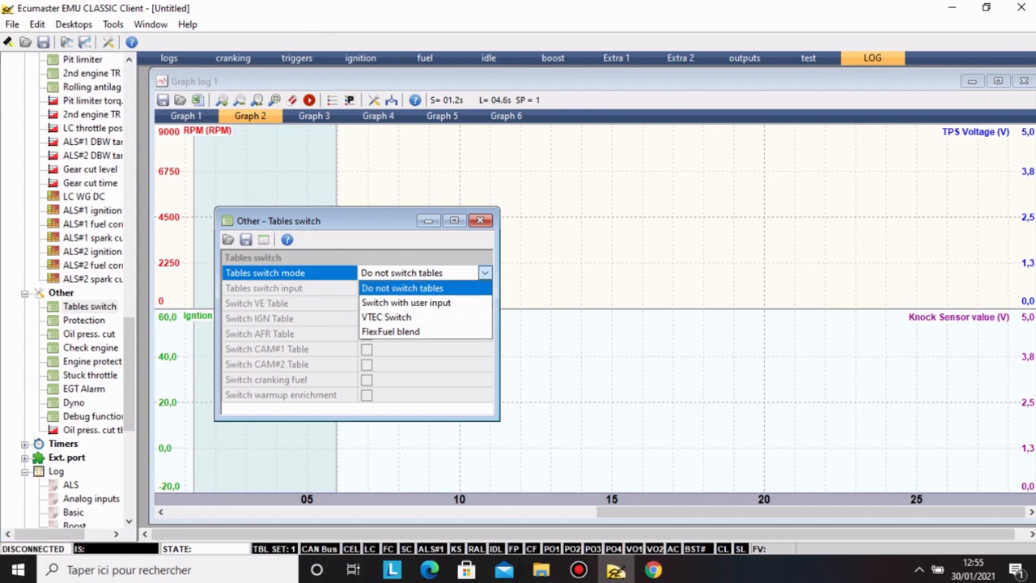
{"action": "key", "text": "Down"}
{"action": "key", "text": "Down"}
{"action": "key", "text": "Up"}
{"action": "key", "text": "Up"}
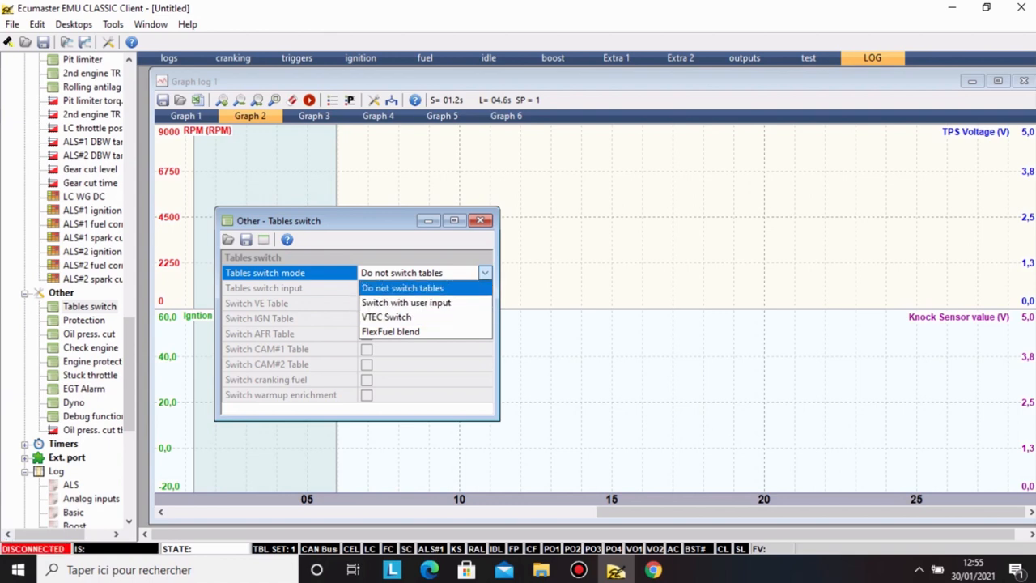
{"action": "key", "text": "Return"}
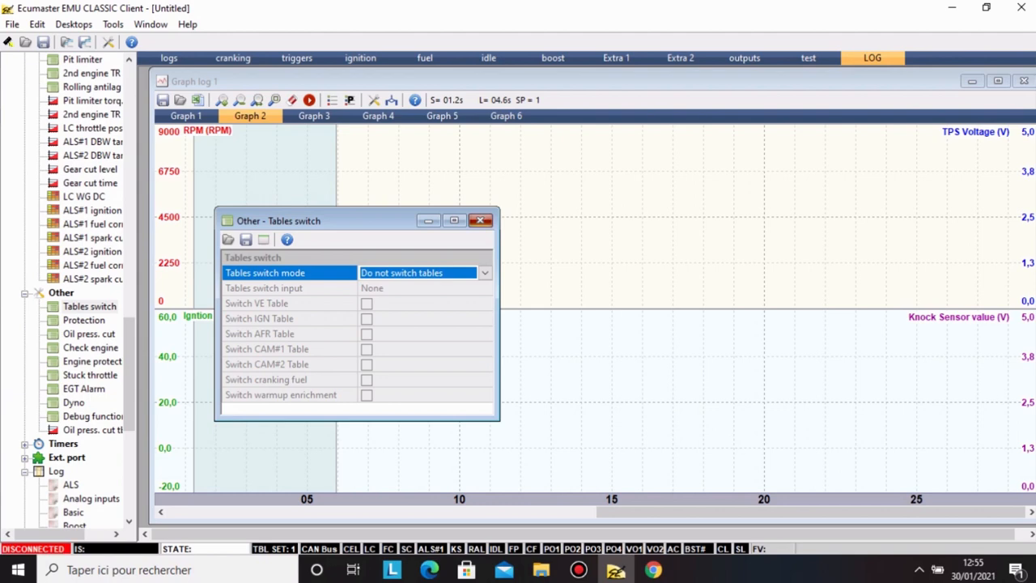
{"action": "key", "text": "Escape"}
View the Protection settings in the Other group and open the Oil press. cut settings.
{"action": "key", "text": "Down"}
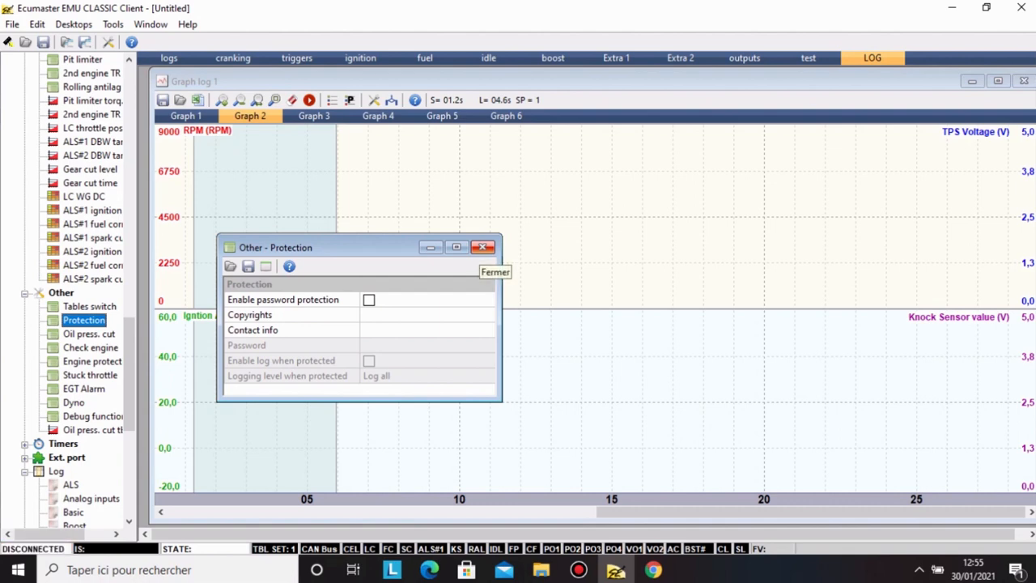
{"action": "left_click", "coordinate": [482, 247]}
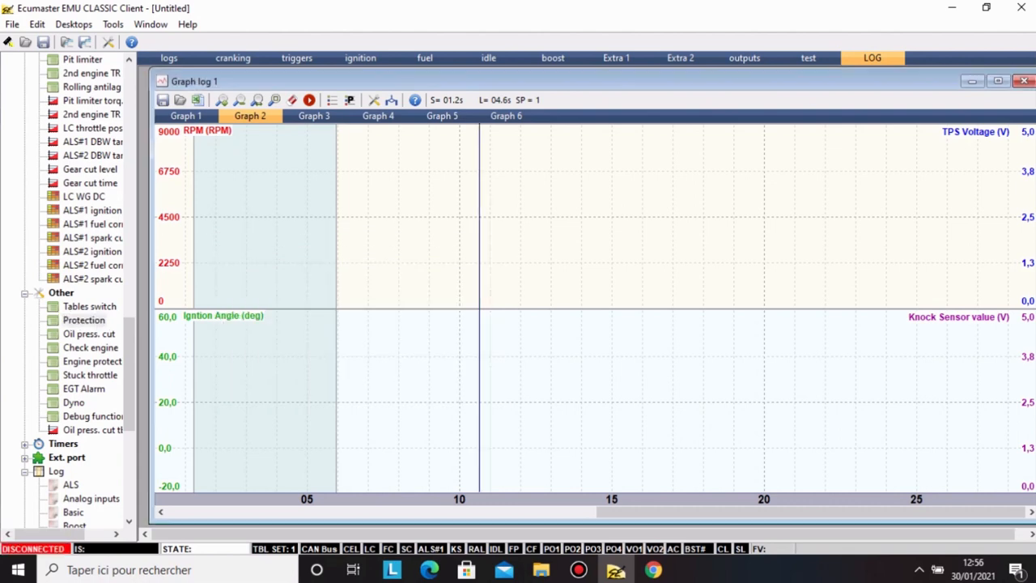
{"action": "left_click", "coordinate": [89, 334]}
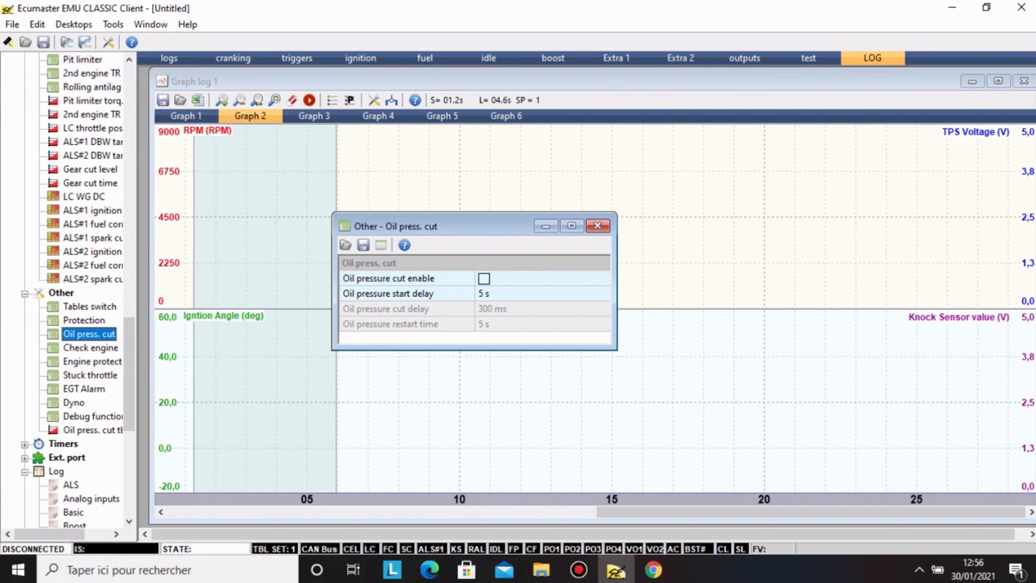
Enable the oil pressure cut and open the Oil press. cut tbl clear of the lower window edge.
{"action": "left_click", "coordinate": [483, 277]}
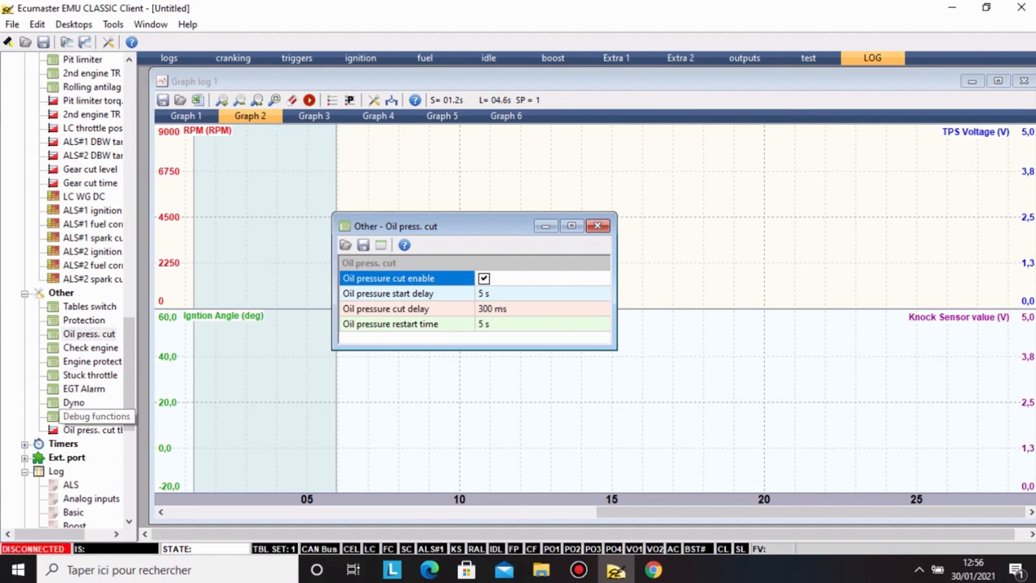
{"action": "double_click", "coordinate": [93, 430]}
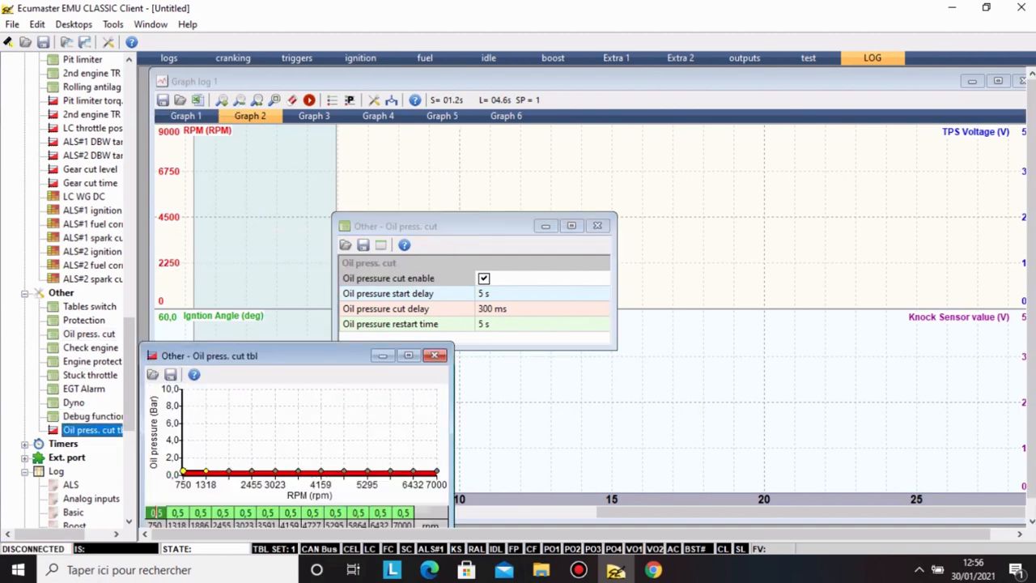
{"action": "left_click_drag", "start_coordinate": [243, 355], "coordinate": [321, 240]}
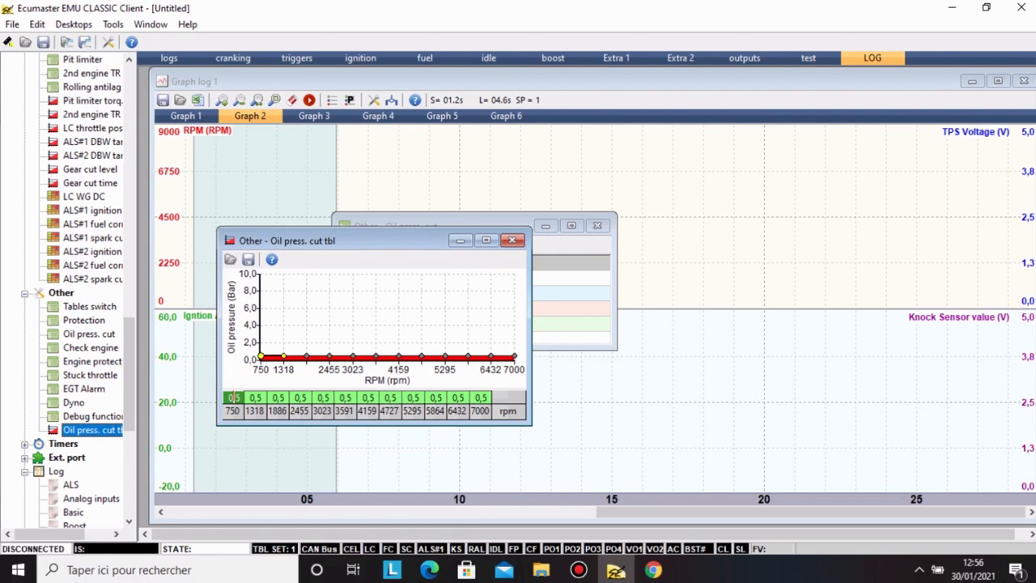
Set the oil pressure cut threshold to 1.0 bar for the 750 and 1318 rpm cells.
{"action": "left_click", "coordinate": [255, 397]}
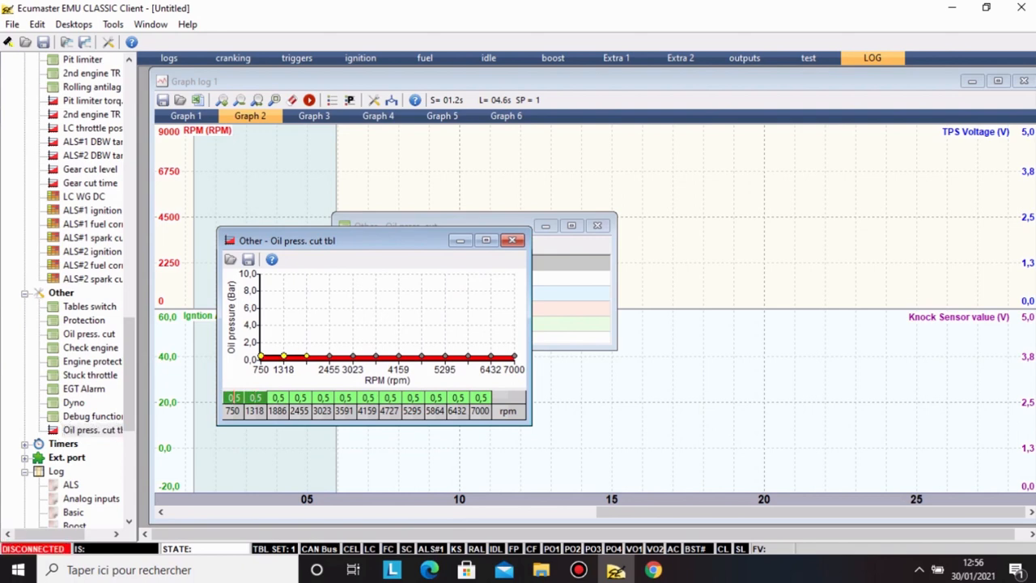
{"action": "key", "text": "plus"}
{"action": "key", "text": "plus"}
{"action": "key", "text": "plus"}
{"action": "key", "text": "plus"}
{"action": "key", "text": "plus"}
{"action": "key", "text": "plus"}
{"action": "key", "text": "minus"}
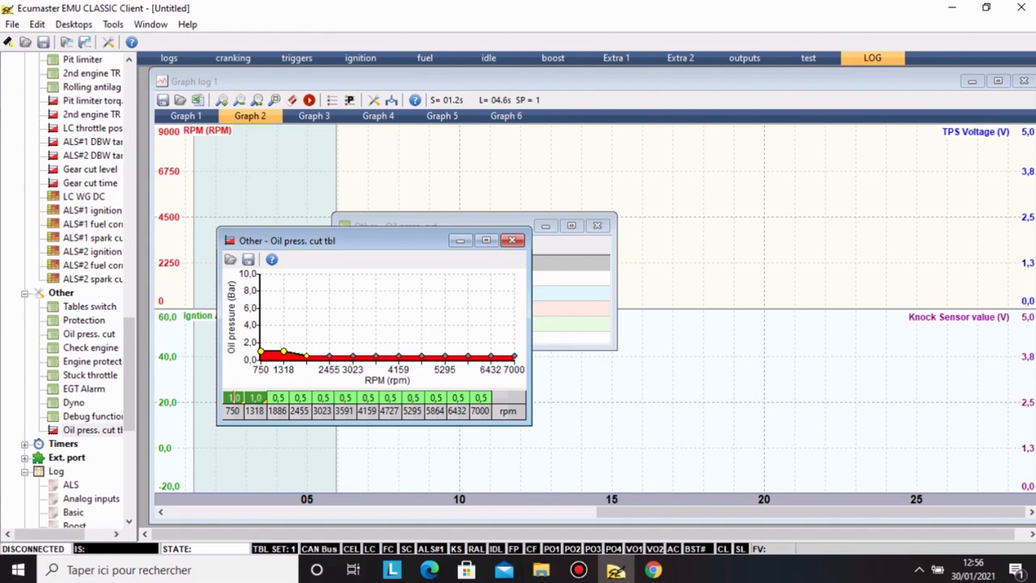
Set the oil pressure cut threshold to 2.0 bar from 1886 to 7000 rpm and close the oil pressure cut windows.
{"action": "left_click_drag", "start_coordinate": [278, 398], "coordinate": [481, 398]}
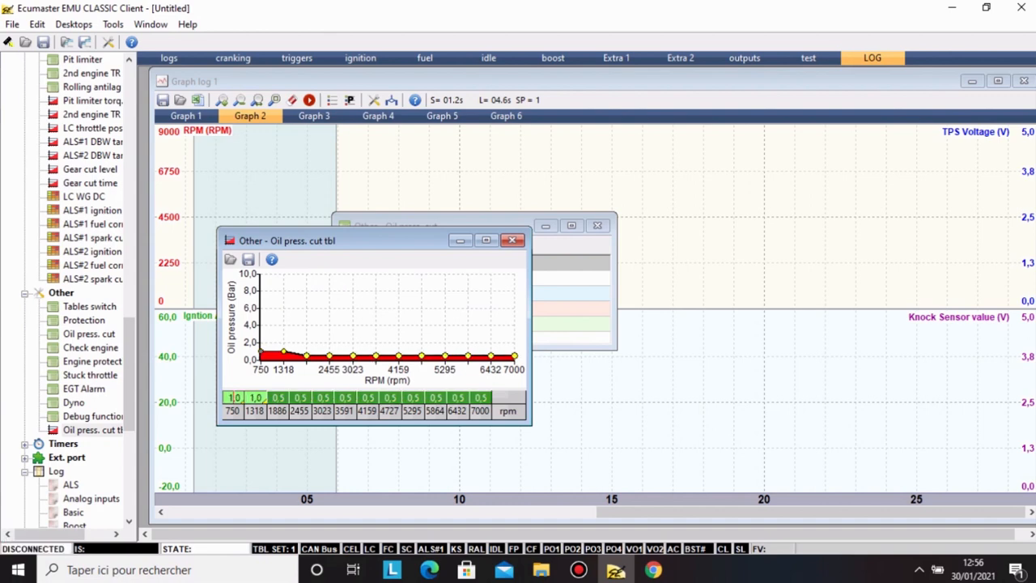
{"action": "key", "text": "plus"}
{"action": "key", "text": "plus"}
{"action": "key", "text": "plus"}
{"action": "key", "text": "plus"}
{"action": "key", "text": "plus"}
{"action": "key", "text": "plus"}
{"action": "key", "text": "plus"}
{"action": "key", "text": "plus"}
{"action": "key", "text": "plus"}
{"action": "key", "text": "plus"}
{"action": "key", "text": "plus"}
{"action": "key", "text": "plus"}
{"action": "key", "text": "plus"}
{"action": "key", "text": "plus"}
{"action": "key", "text": "plus"}
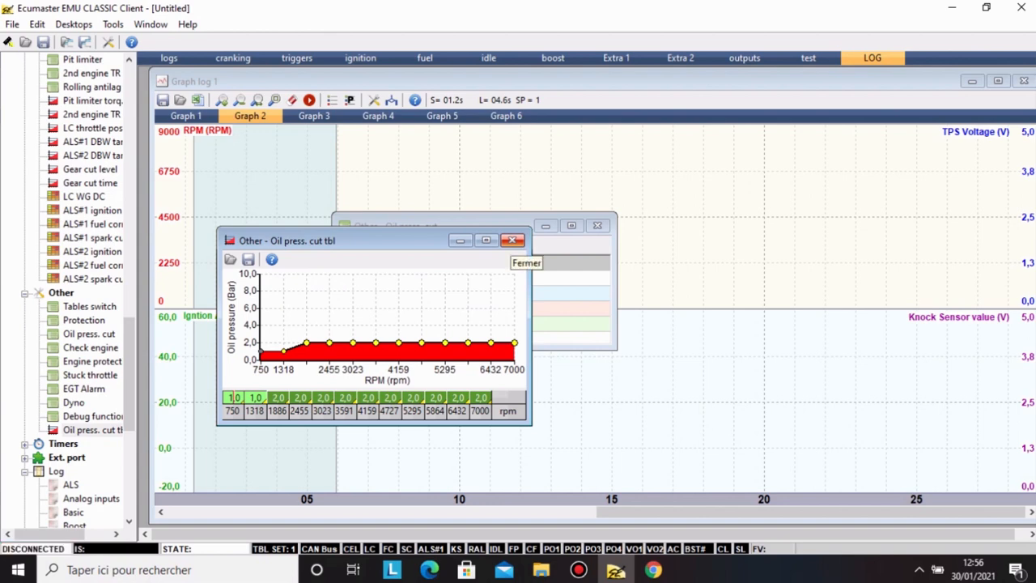
{"action": "left_click", "coordinate": [511, 240]}
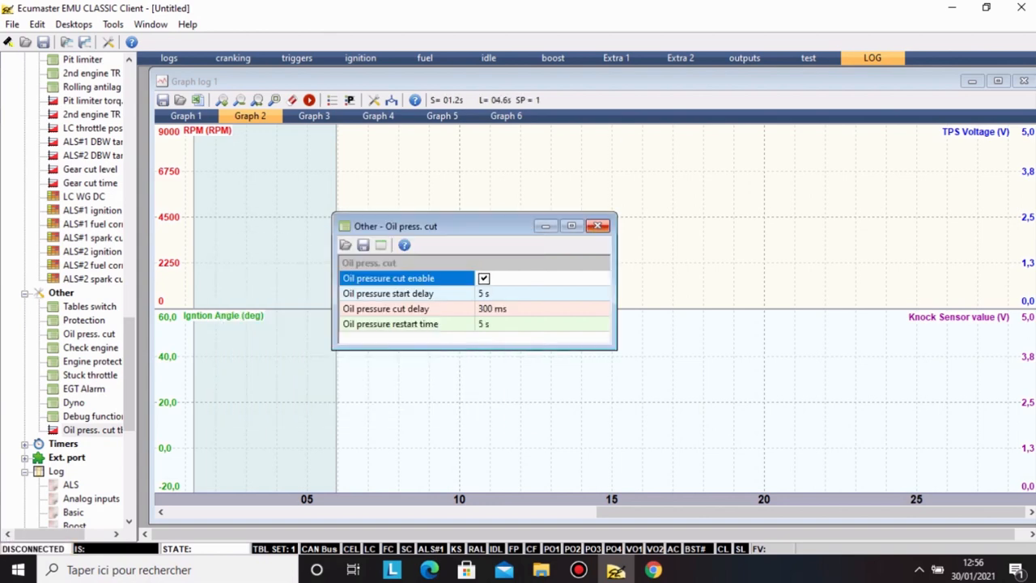
{"action": "left_click", "coordinate": [597, 226]}
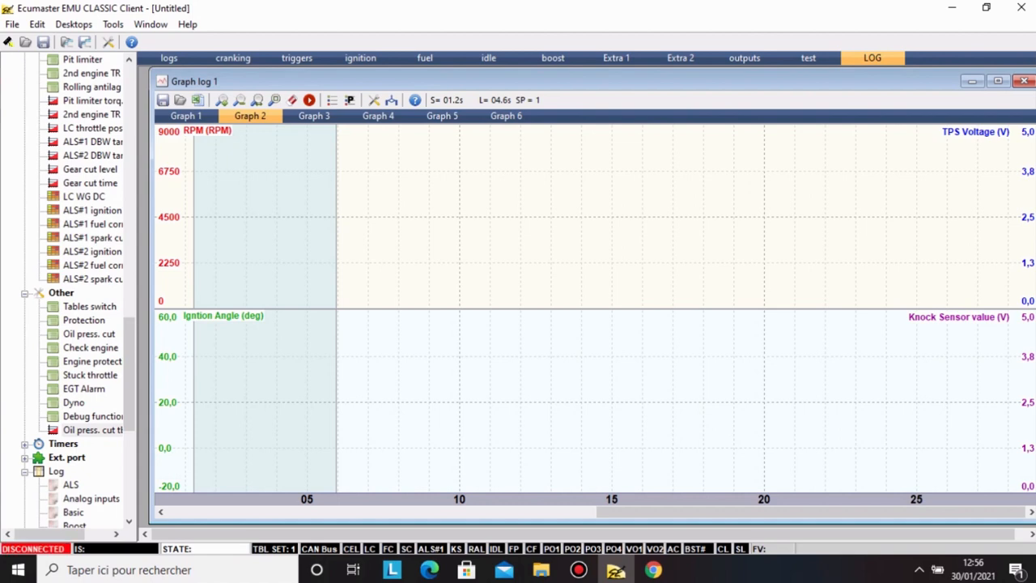
{"action": "left_click", "coordinate": [578, 570]}
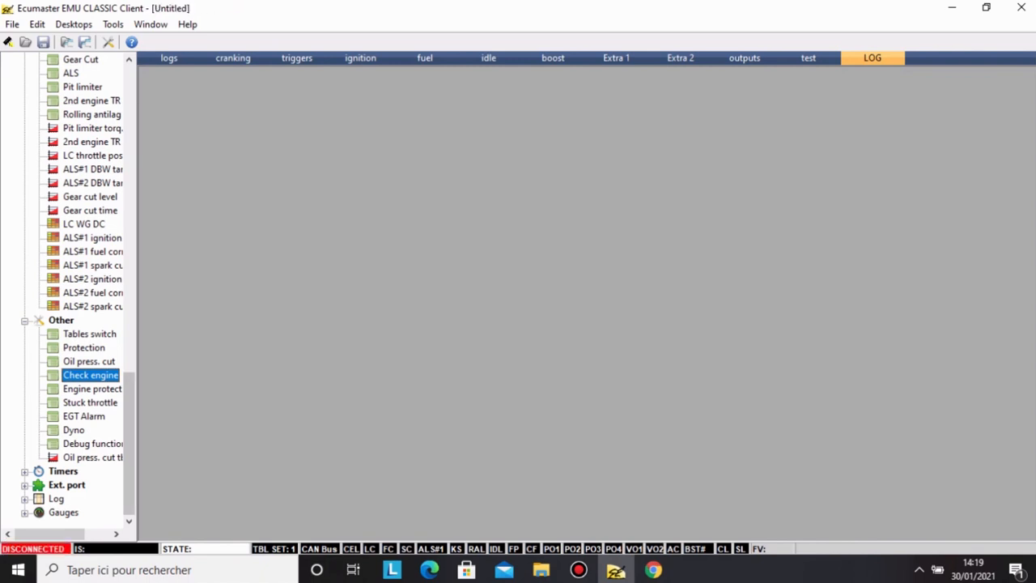
Open the Check engine settings and assign the check engine light output to Aux 3 (5A, G5).
{"action": "double_click", "coordinate": [90, 376]}
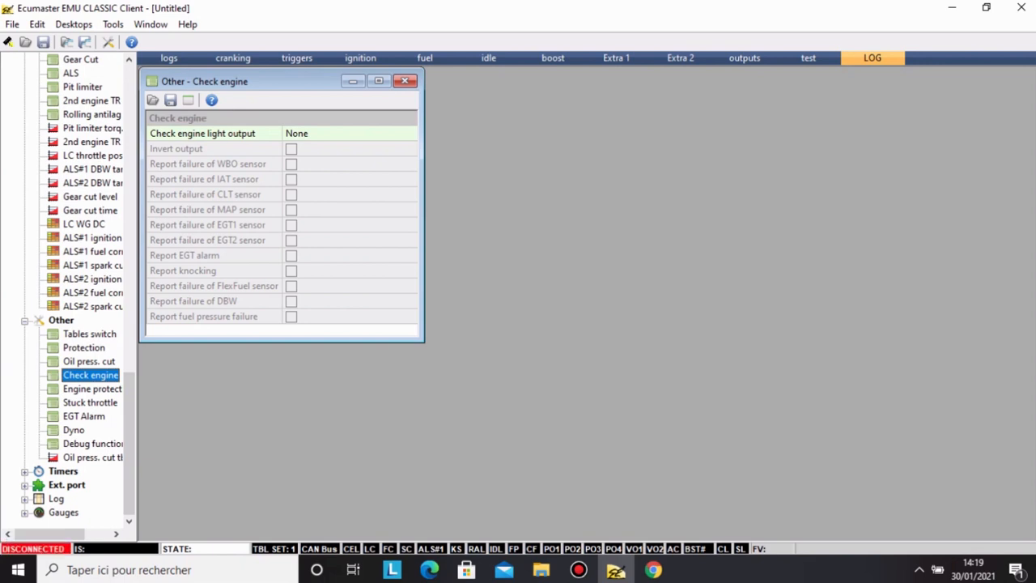
{"action": "left_click", "coordinate": [350, 134]}
{"action": "left_click", "coordinate": [410, 134]}
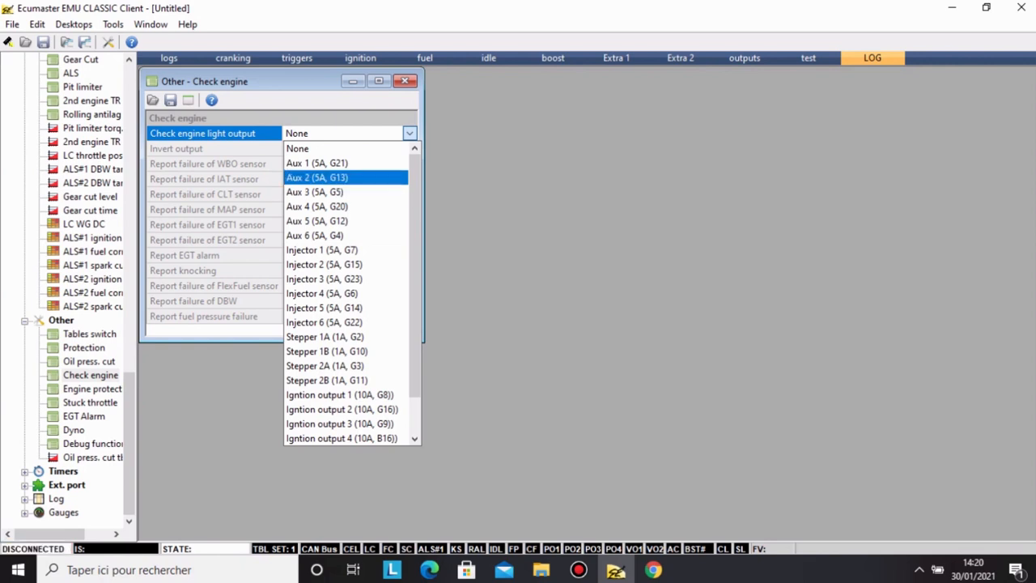
{"action": "left_click", "coordinate": [315, 192]}
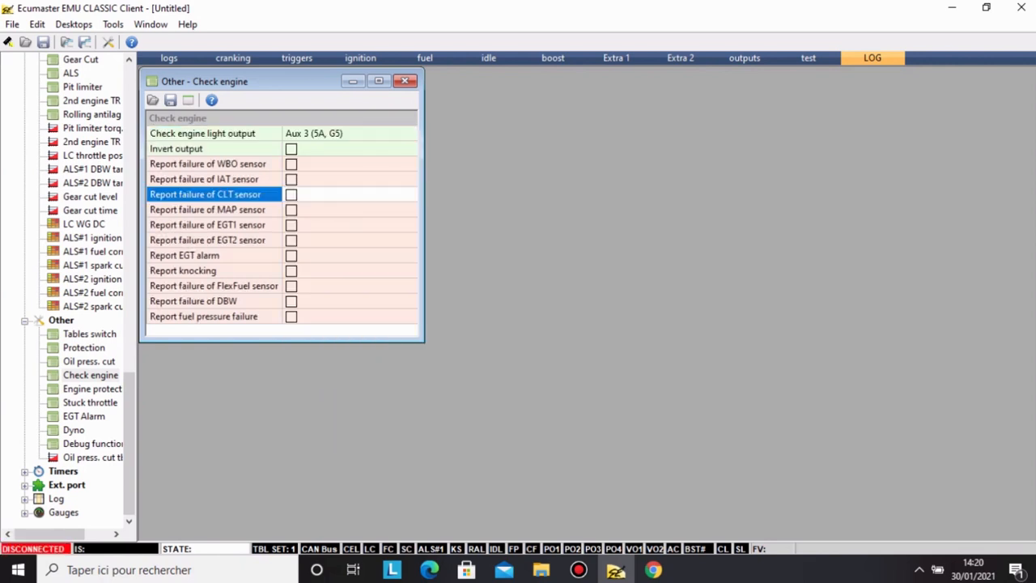
{"action": "left_click", "coordinate": [315, 193]}
Enable check engine reporting for the MAP, EGT1 and EGT2 sensor failures, the EGT alarm and knocking.
{"action": "left_click", "coordinate": [291, 240]}
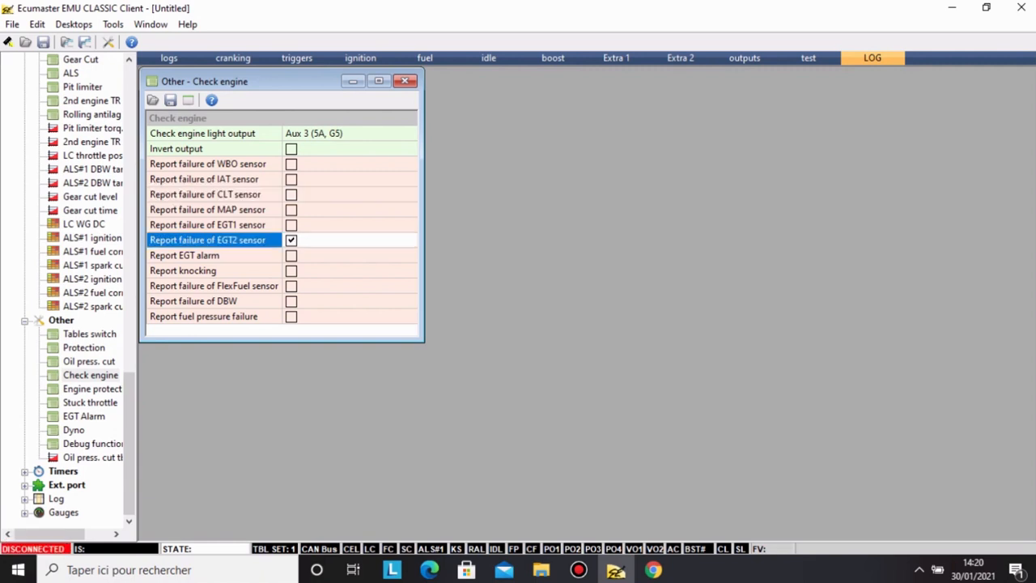
{"action": "left_click", "coordinate": [292, 271]}
{"action": "left_click", "coordinate": [291, 255]}
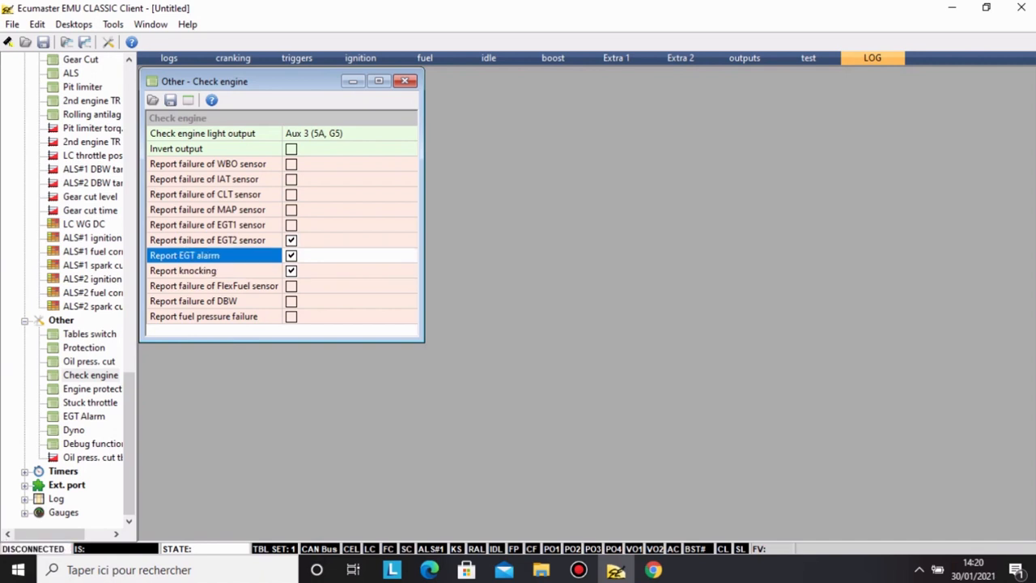
{"action": "left_click", "coordinate": [291, 225]}
{"action": "left_click", "coordinate": [291, 209]}
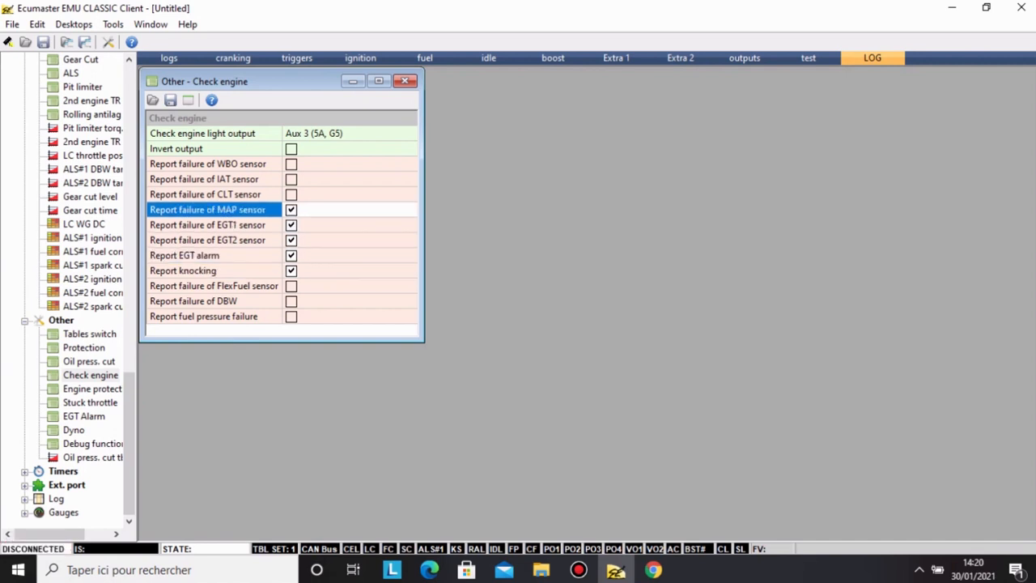
Turn off check engine reporting for the MAP, EGT1 and EGT2 sensors, the EGT alarm and knocking.
{"action": "left_click", "coordinate": [291, 210]}
{"action": "left_click", "coordinate": [291, 225]}
{"action": "left_click", "coordinate": [291, 240]}
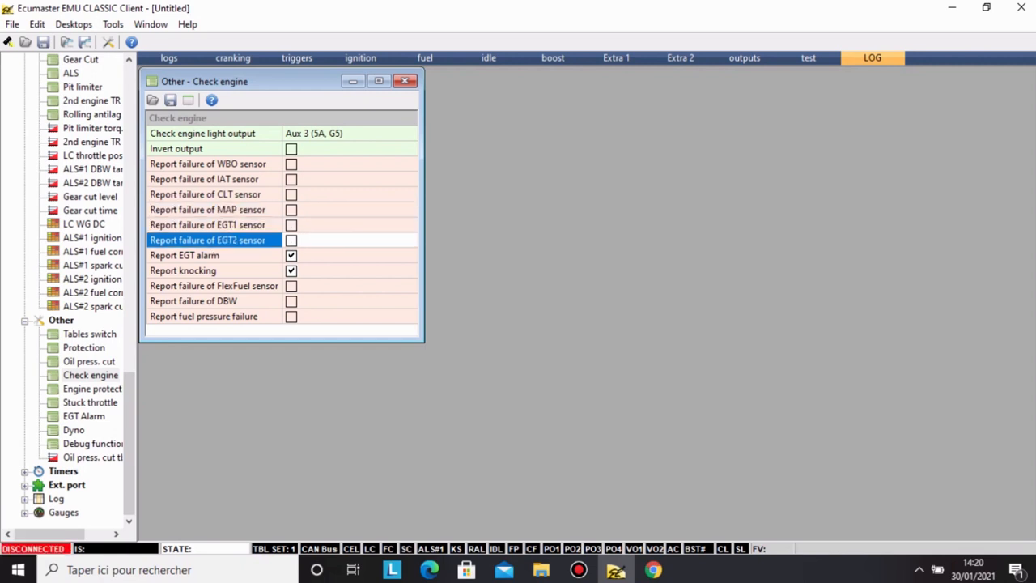
{"action": "left_click", "coordinate": [291, 256]}
{"action": "left_click", "coordinate": [291, 271]}
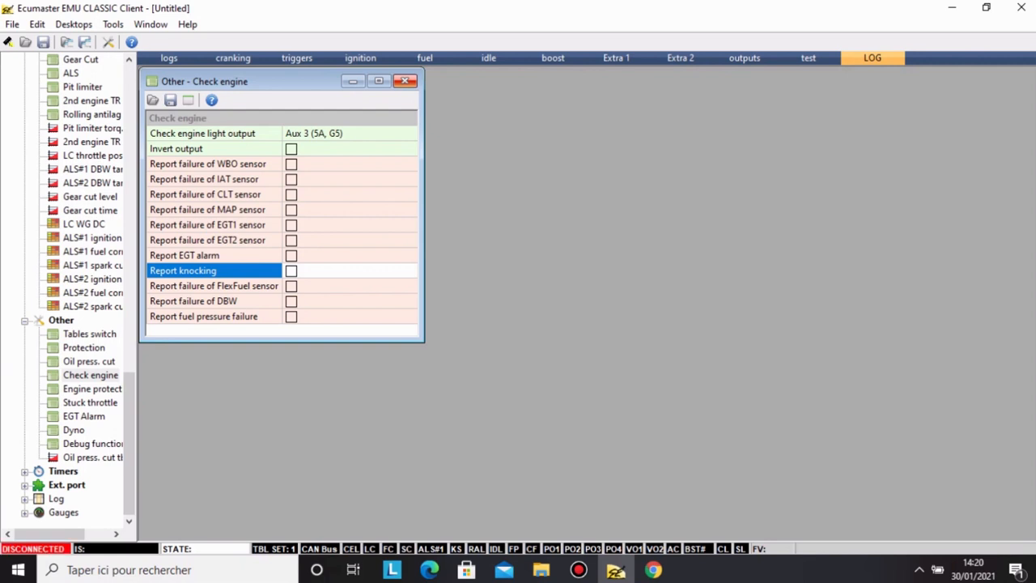
Close the Check engine settings and open the Engine protection settings in the Other group.
{"action": "left_click", "coordinate": [404, 81]}
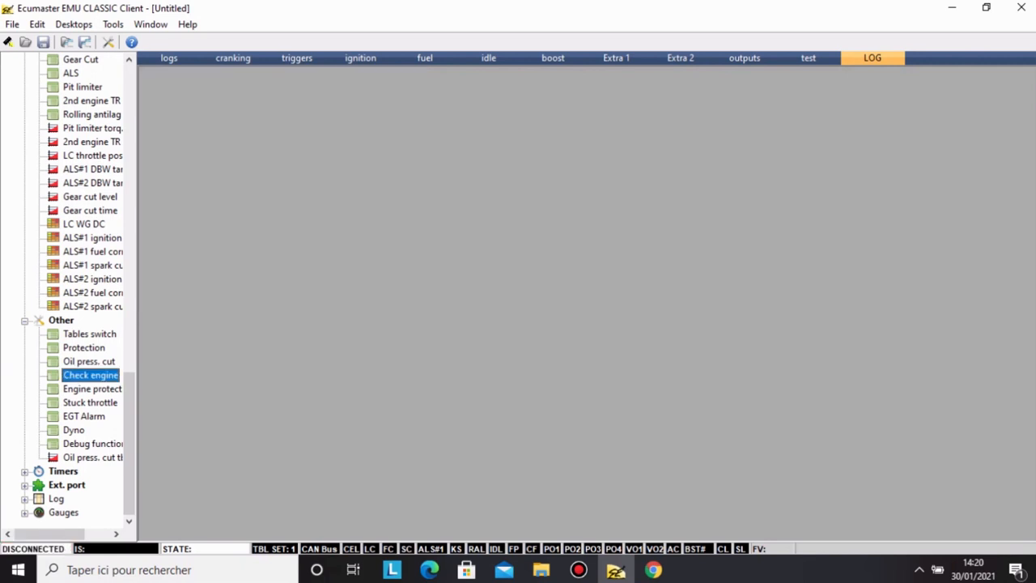
{"action": "double_click", "coordinate": [89, 388]}
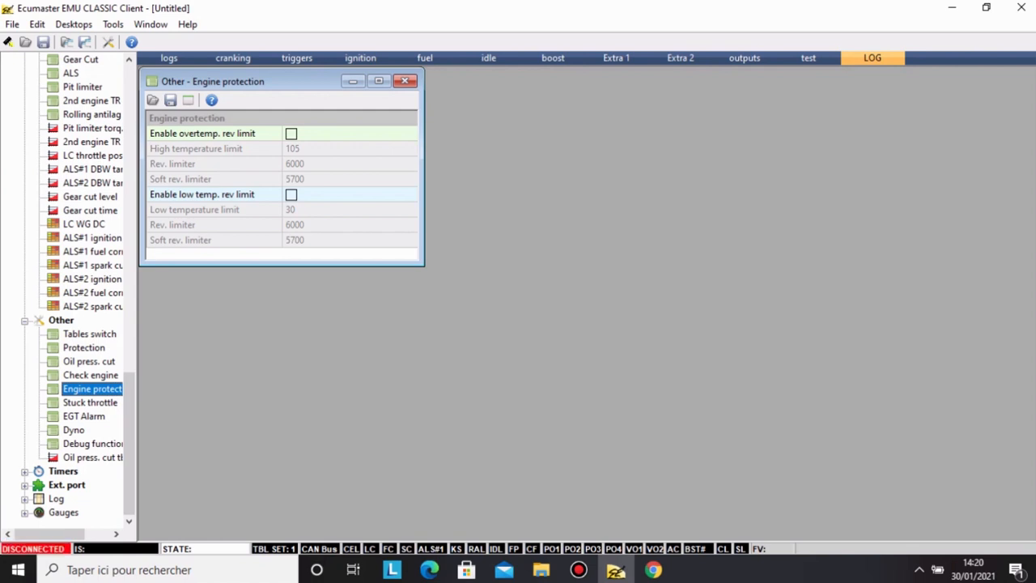
{"action": "scroll", "coordinate": [73, 292], "scroll_direction": "up", "scroll_amount": 12}
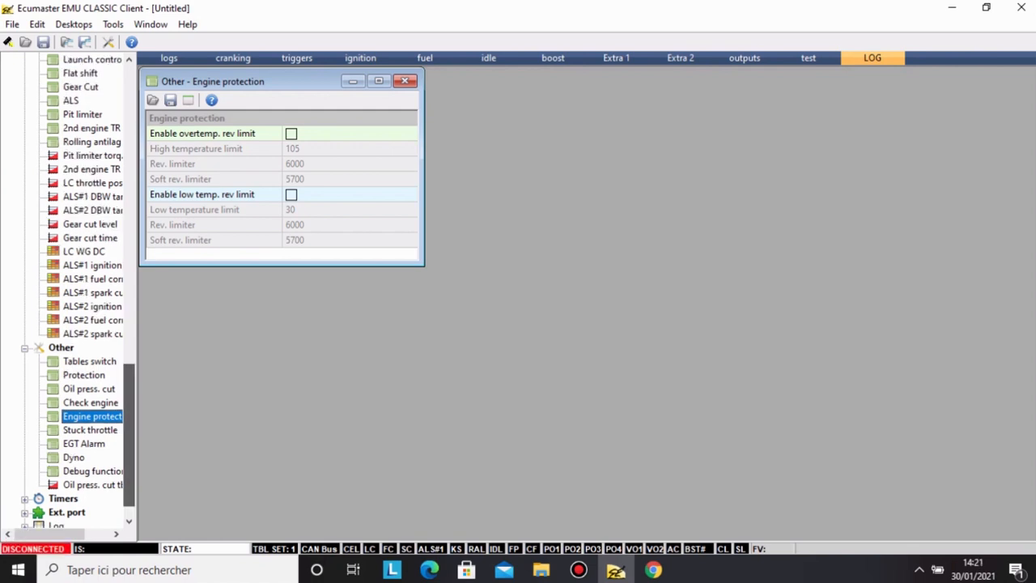
{"action": "scroll", "coordinate": [68, 291], "scroll_direction": "up", "scroll_amount": 6}
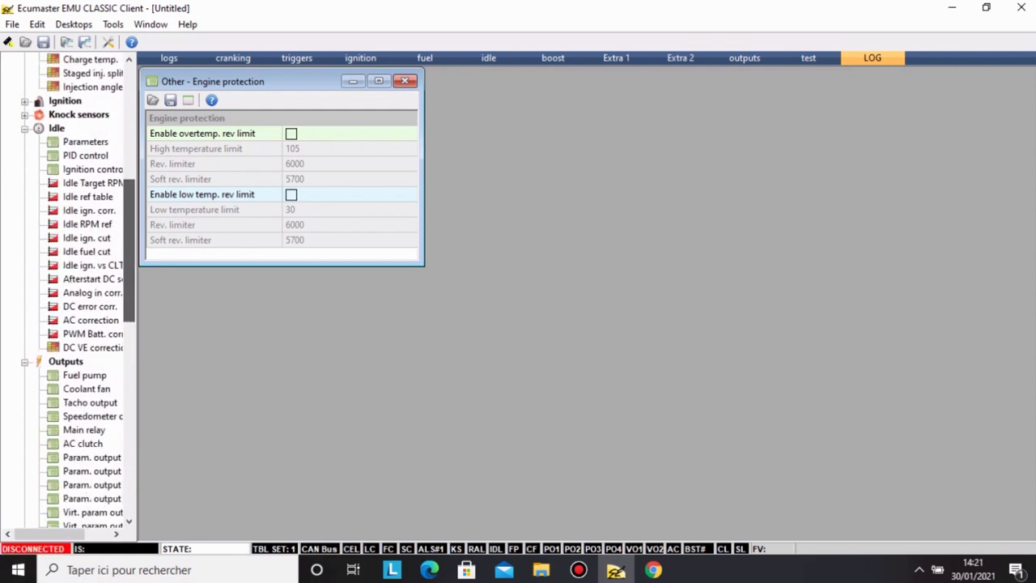
{"action": "scroll", "coordinate": [73, 291], "scroll_direction": "down", "scroll_amount": 16}
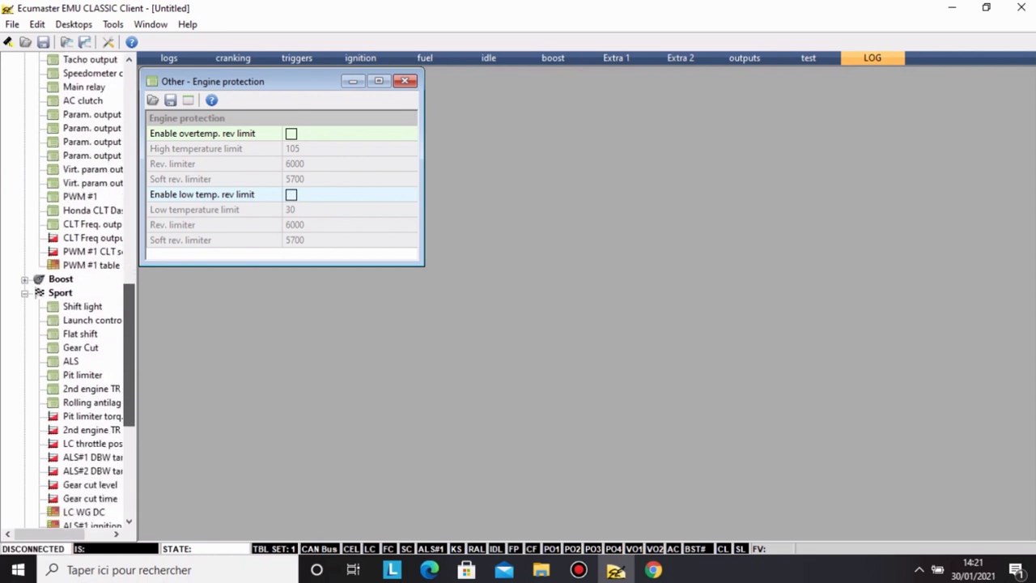
{"action": "scroll", "coordinate": [73, 292], "scroll_direction": "down", "scroll_amount": 2}
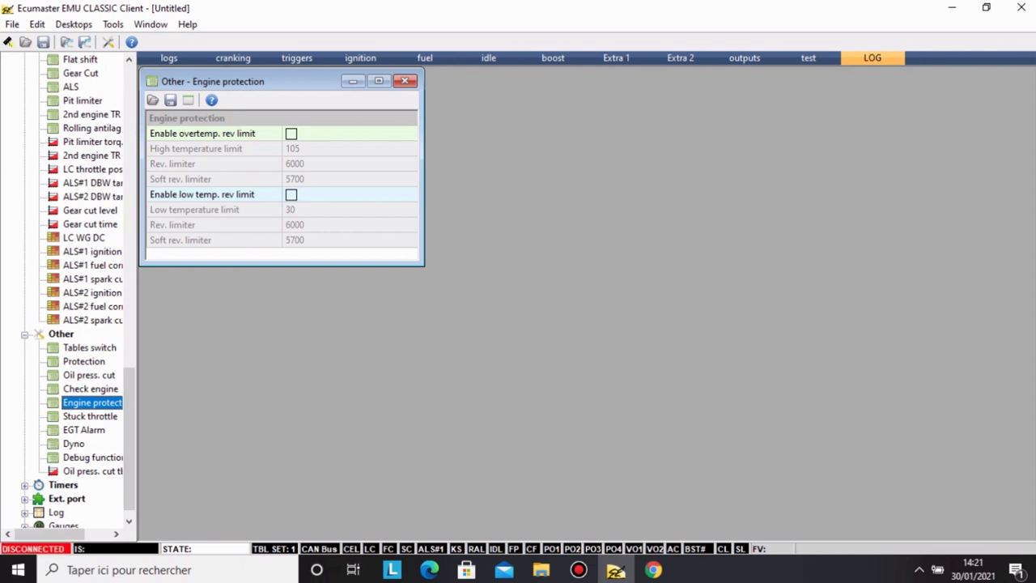
Enable the overtemperature rev limit and set its rev. limiter to 4000.
{"action": "left_click", "coordinate": [290, 134]}
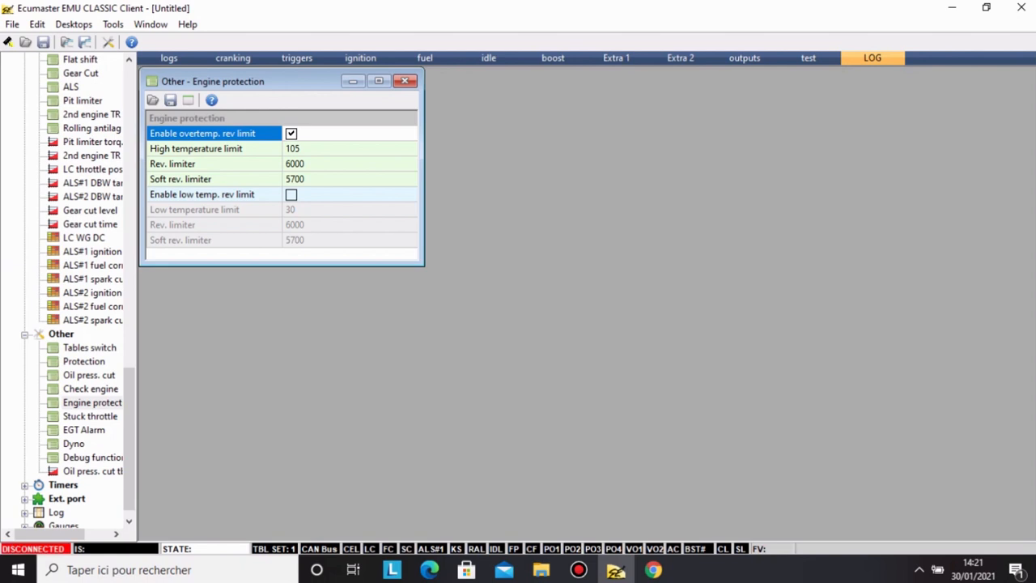
{"action": "left_click", "coordinate": [294, 163]}
{"action": "key", "text": "End"}
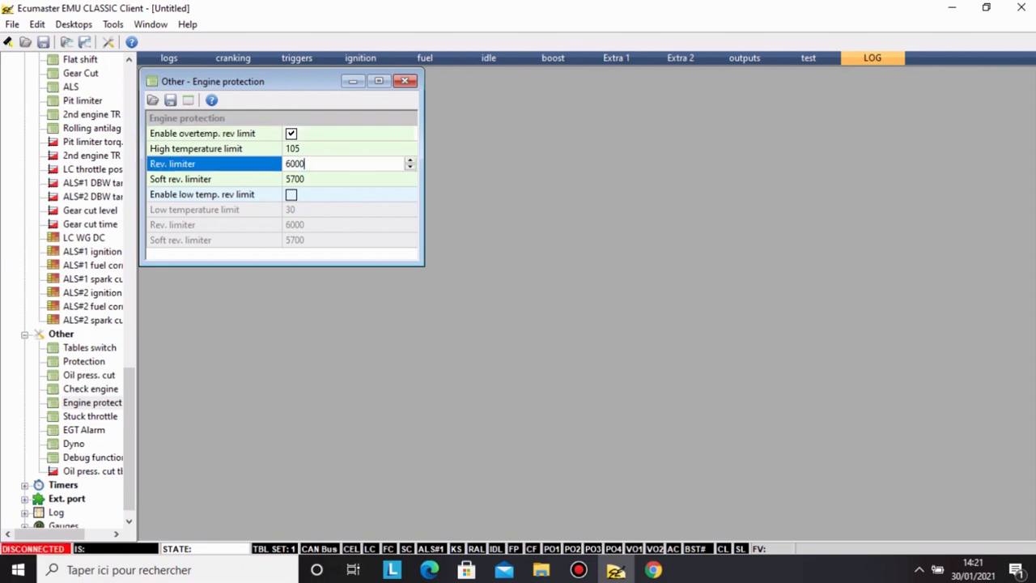
{"action": "key", "text": "BackSpace"}
{"action": "key", "text": "BackSpace"}
{"action": "key", "text": "BackSpace"}
{"action": "key", "text": "BackSpace"}
{"action": "type", "text": "4000"}
{"action": "key", "text": "Down"}
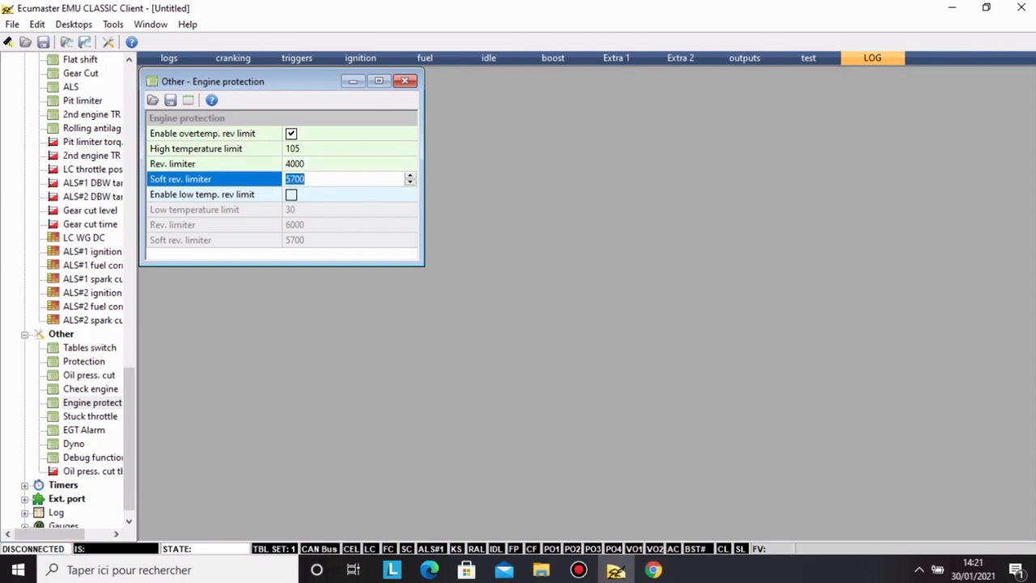
Enable the low temperature rev limit with a low temperature limit of 40 and a rev. limiter of 4000.
{"action": "key", "text": "Down"}
{"action": "key", "text": "space"}
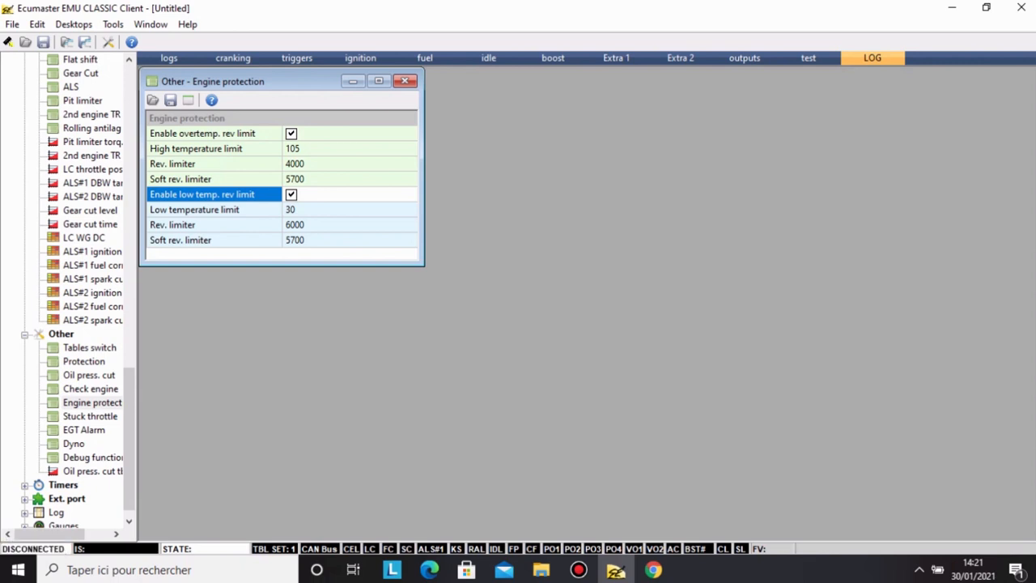
{"action": "key", "text": "Down"}
{"action": "type", "text": "40"}
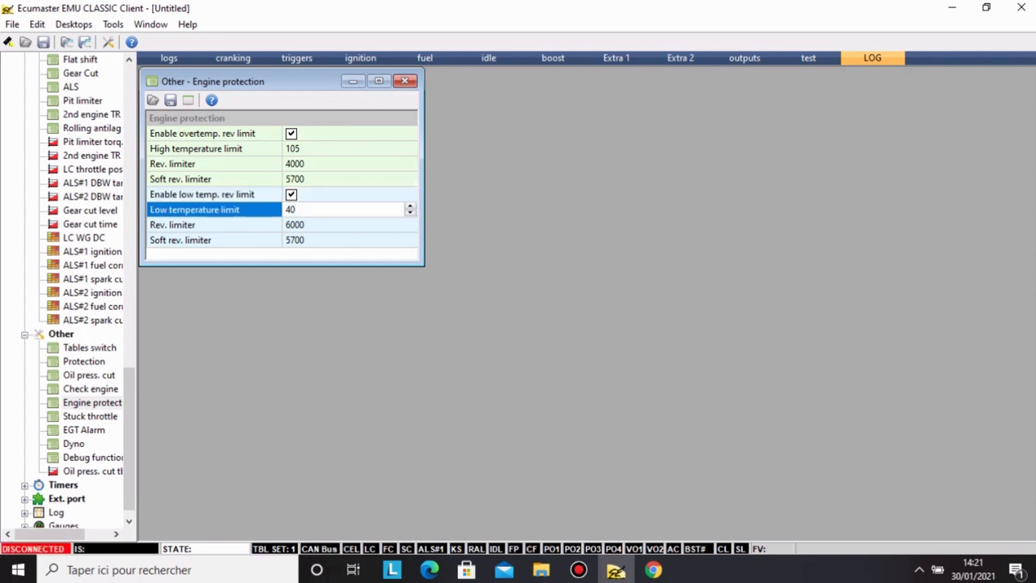
{"action": "key", "text": "Down"}
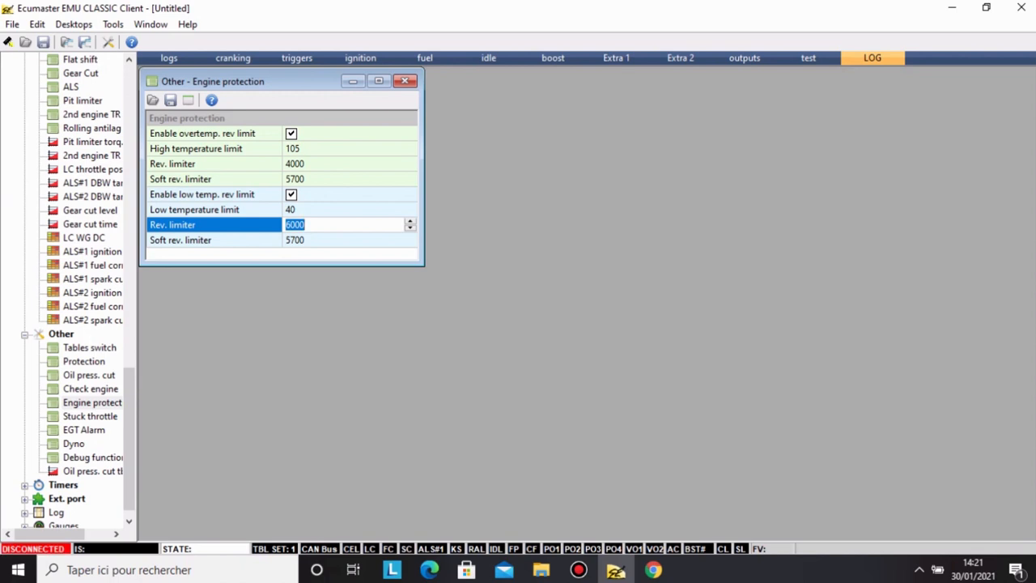
{"action": "type", "text": "500"}
{"action": "key", "text": "BackSpace"}
{"action": "key", "text": "BackSpace"}
{"action": "key", "text": "BackSpace"}
{"action": "type", "text": "4000"}
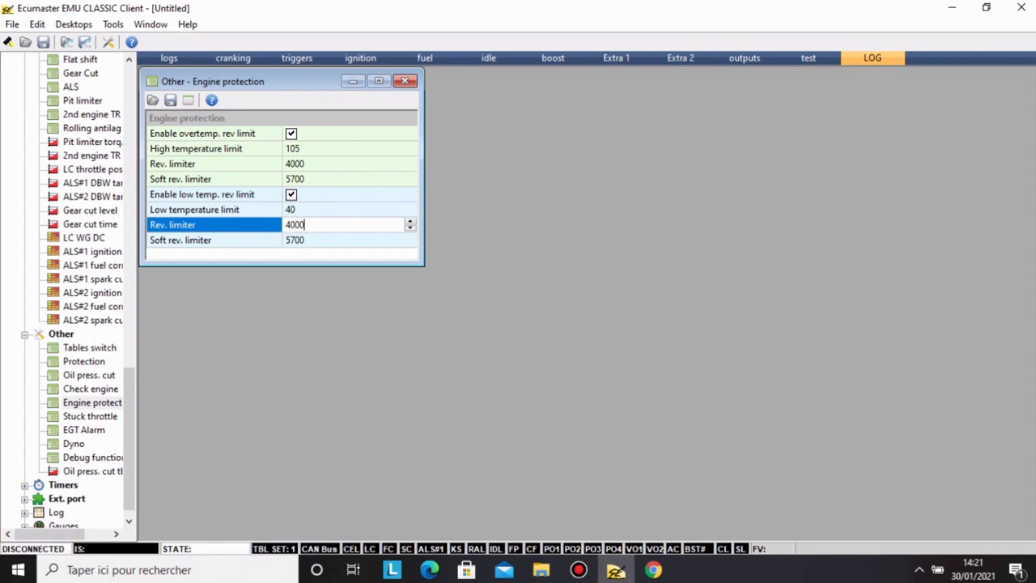
Disable both the overtemperature and low temperature rev limits, and open the Stuck throttle settings instead.
{"action": "left_click", "coordinate": [194, 209]}
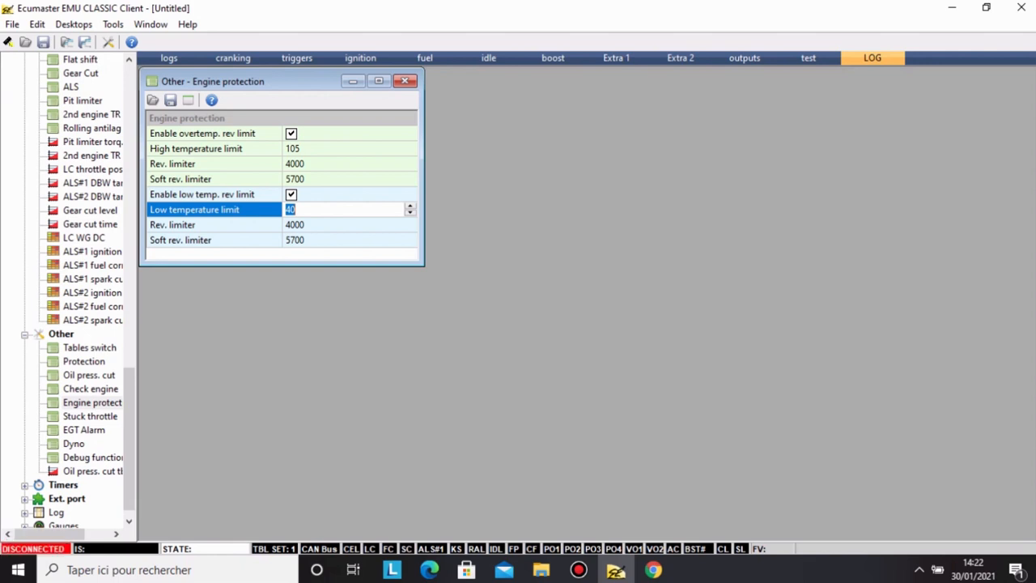
{"action": "left_click", "coordinate": [290, 134]}
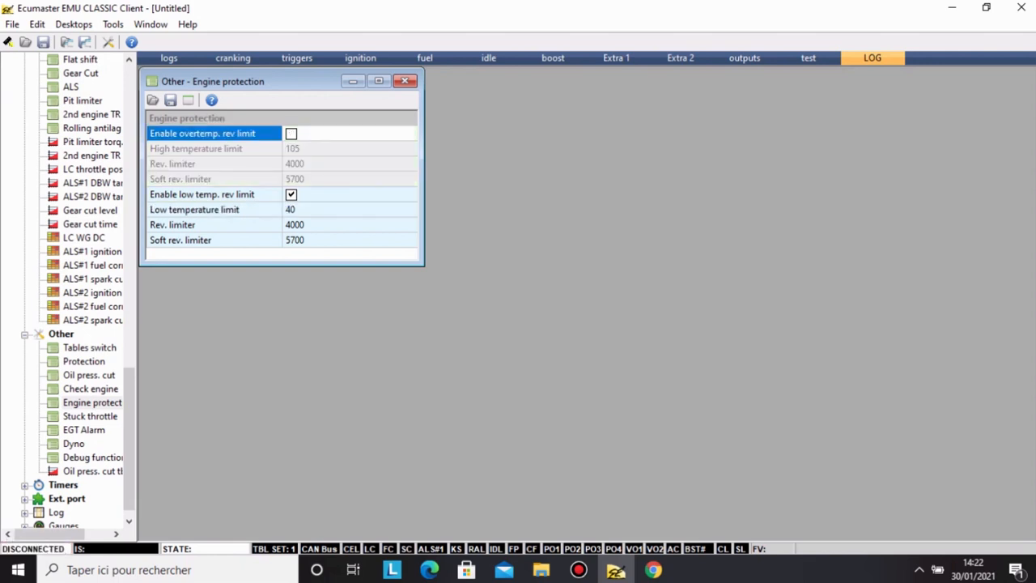
{"action": "left_click", "coordinate": [290, 194]}
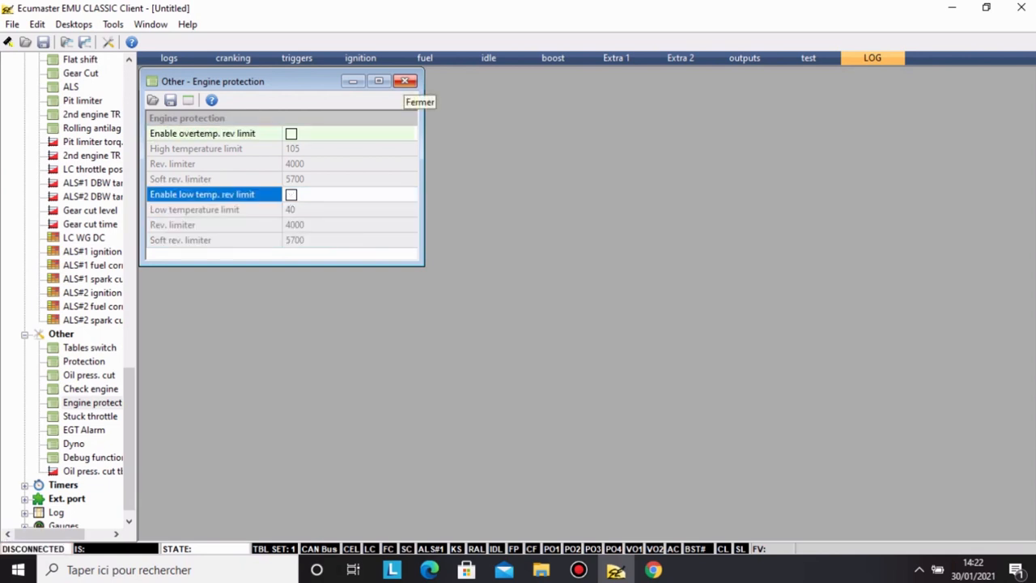
{"action": "left_click", "coordinate": [404, 81]}
{"action": "double_click", "coordinate": [90, 416]}
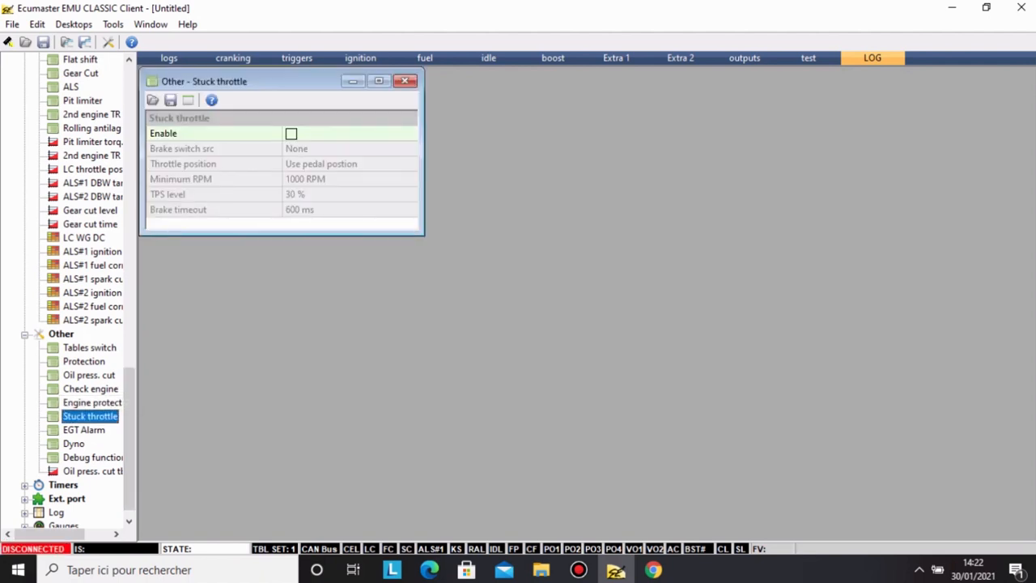
Enable the Stuck throttle function and close its settings.
{"action": "left_click", "coordinate": [291, 133]}
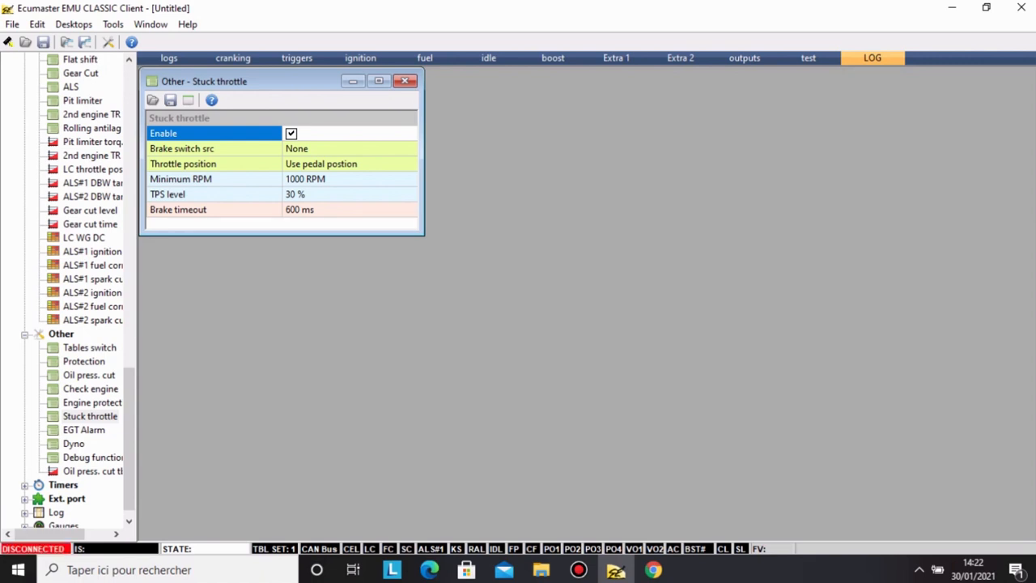
{"action": "left_click", "coordinate": [405, 81]}
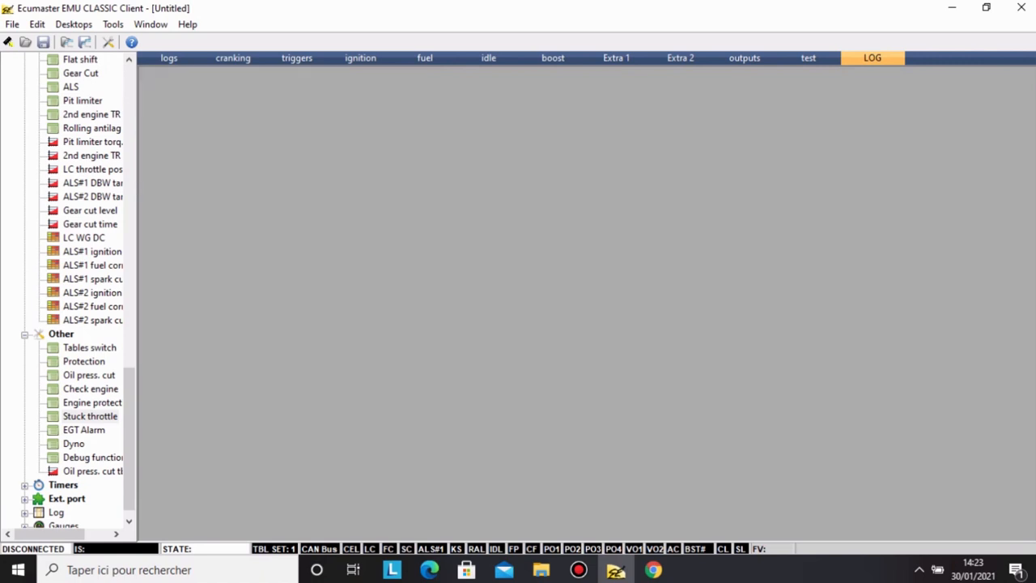
Review the EGT Alarm settings and the Dyno settings in the Other group, closing each one.
{"action": "double_click", "coordinate": [84, 429]}
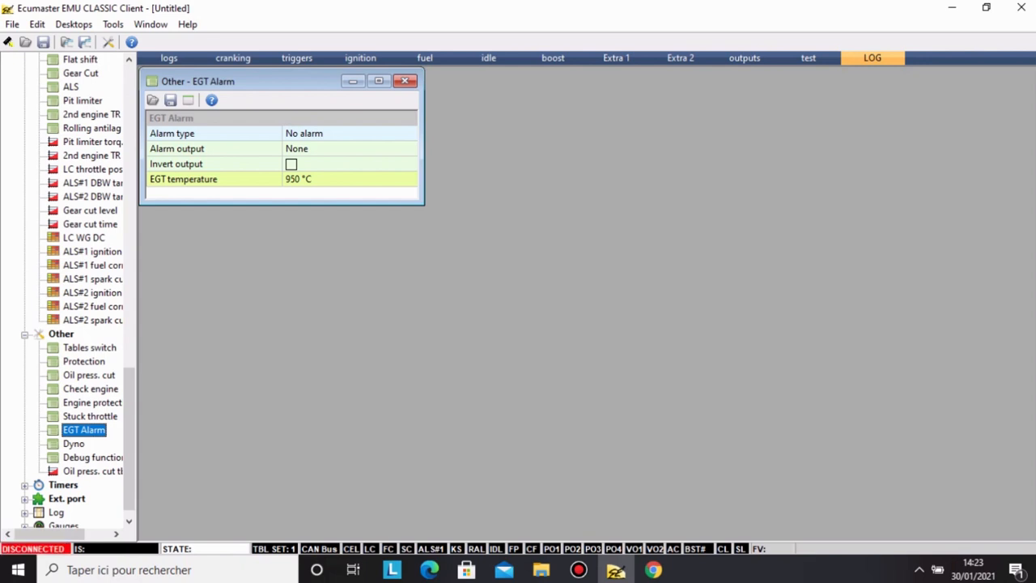
{"action": "left_click", "coordinate": [405, 81]}
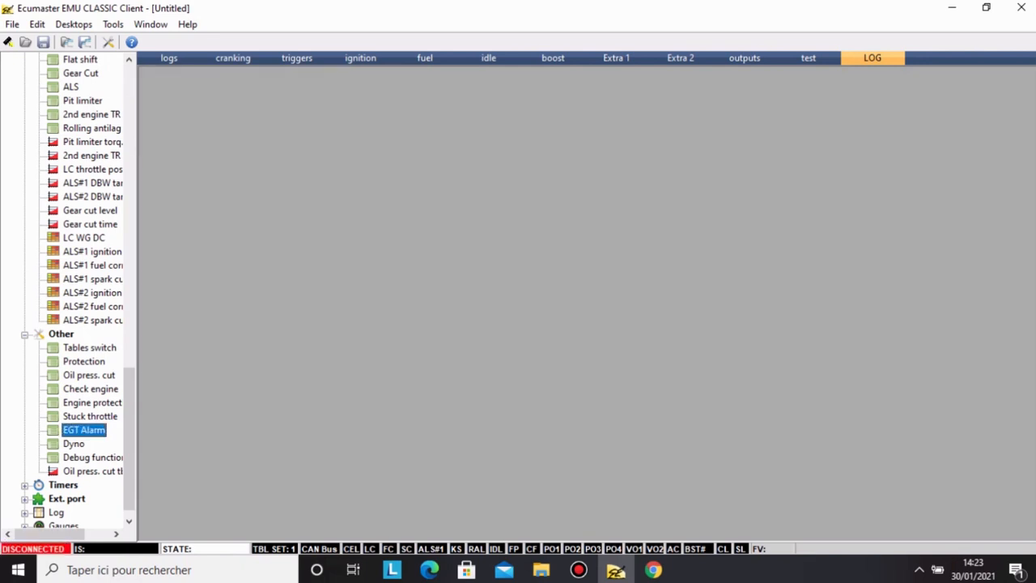
{"action": "double_click", "coordinate": [74, 444]}
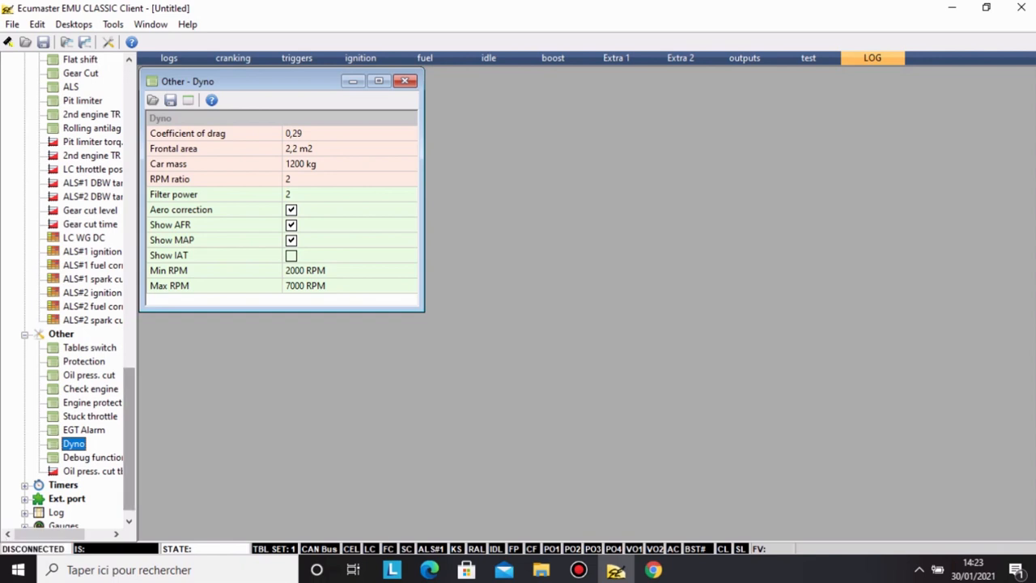
{"action": "left_click_drag", "start_coordinate": [130, 443], "coordinate": [130, 450]}
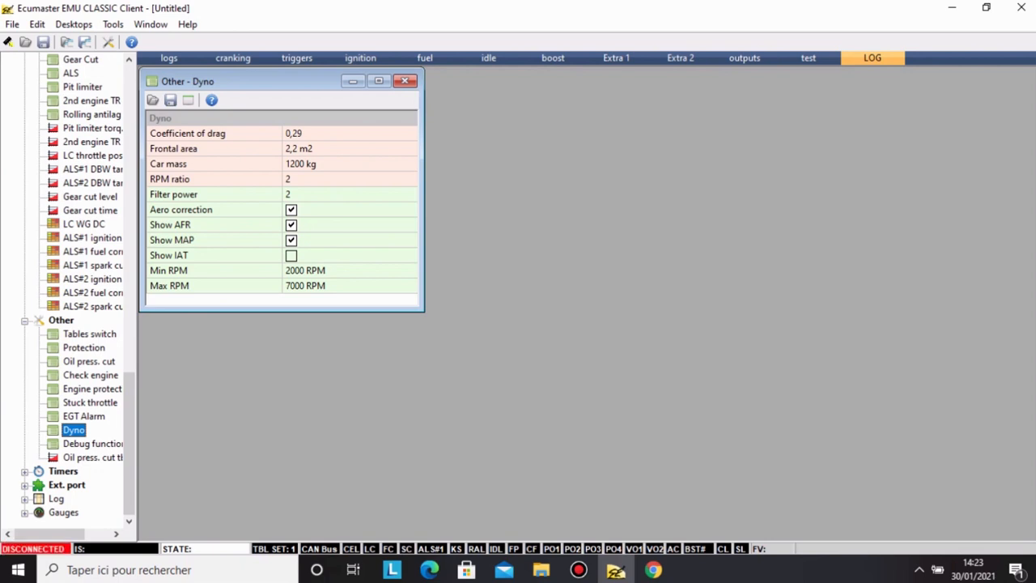
{"action": "left_click", "coordinate": [404, 81]}
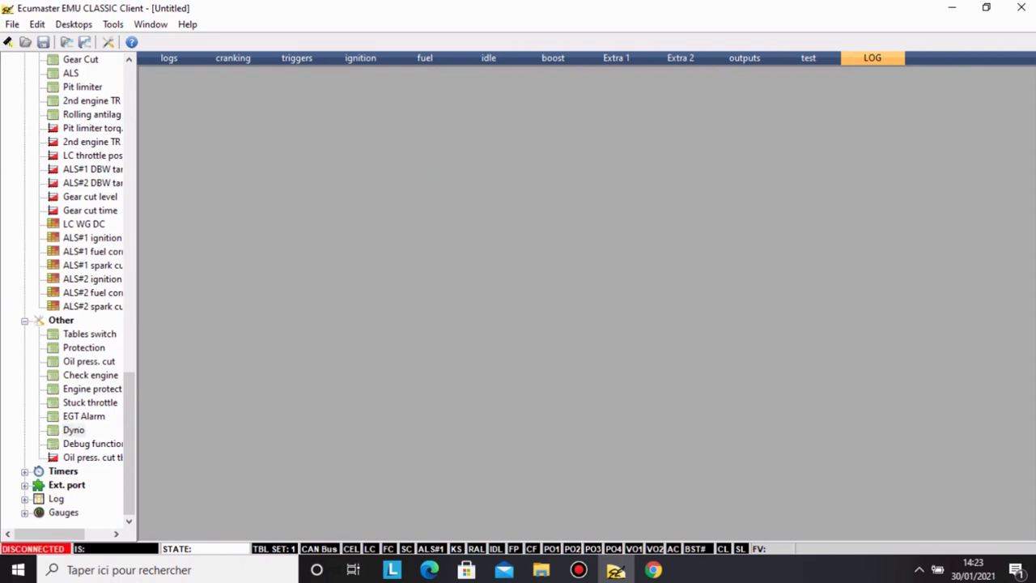
Review the available PID Debug options in the Debug functions settings, keep noDebug, and close the settings.
{"action": "double_click", "coordinate": [90, 443]}
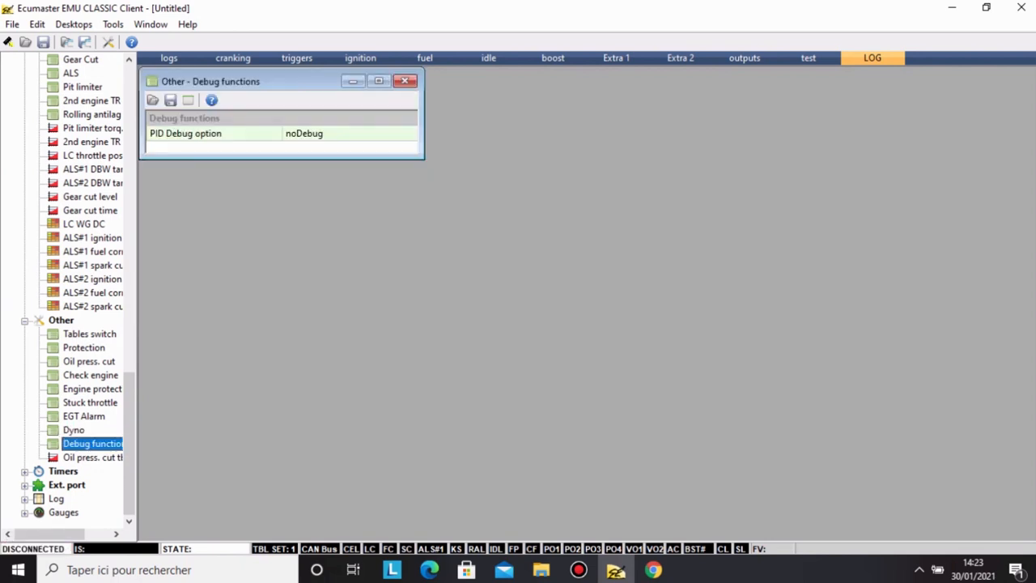
{"action": "left_click", "coordinate": [350, 133]}
{"action": "left_click", "coordinate": [409, 134]}
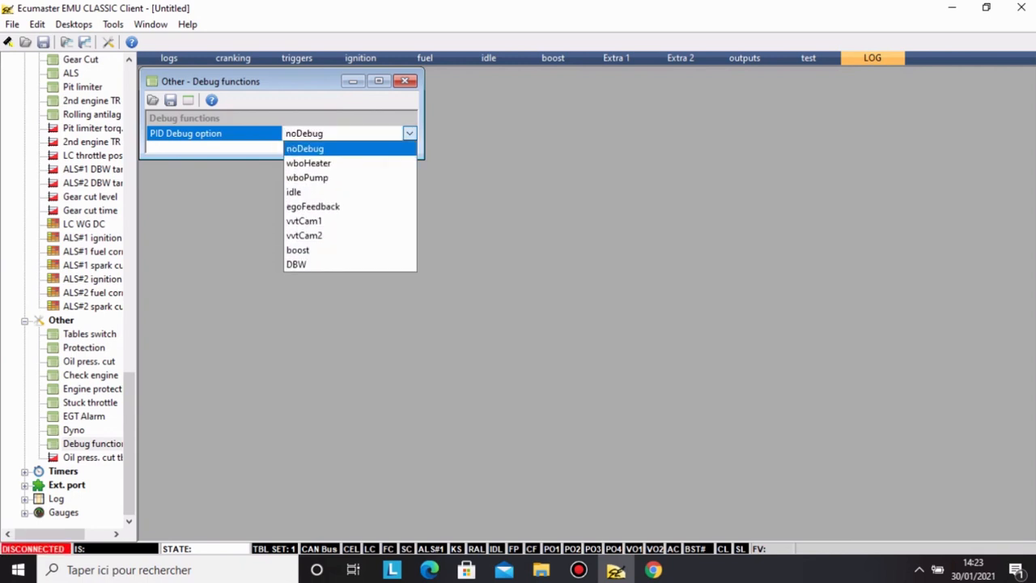
{"action": "left_click", "coordinate": [324, 149]}
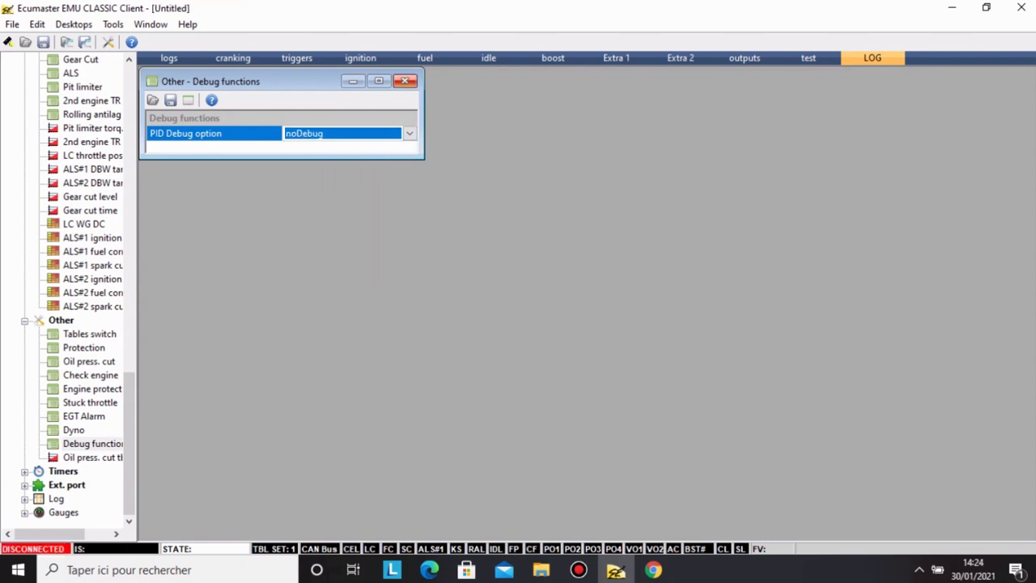
{"action": "left_click", "coordinate": [405, 81]}
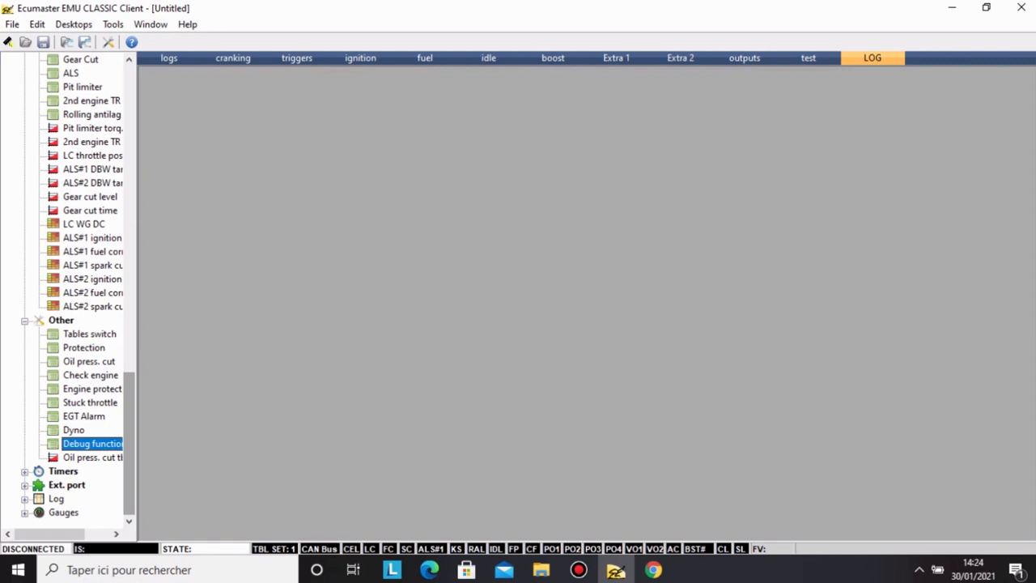
Review the Fuel corr. table in the Timers group, close it and collapse the group.
{"action": "left_click", "coordinate": [25, 472]}
{"action": "scroll", "coordinate": [89, 443], "scroll_direction": "down", "scroll_amount": 1}
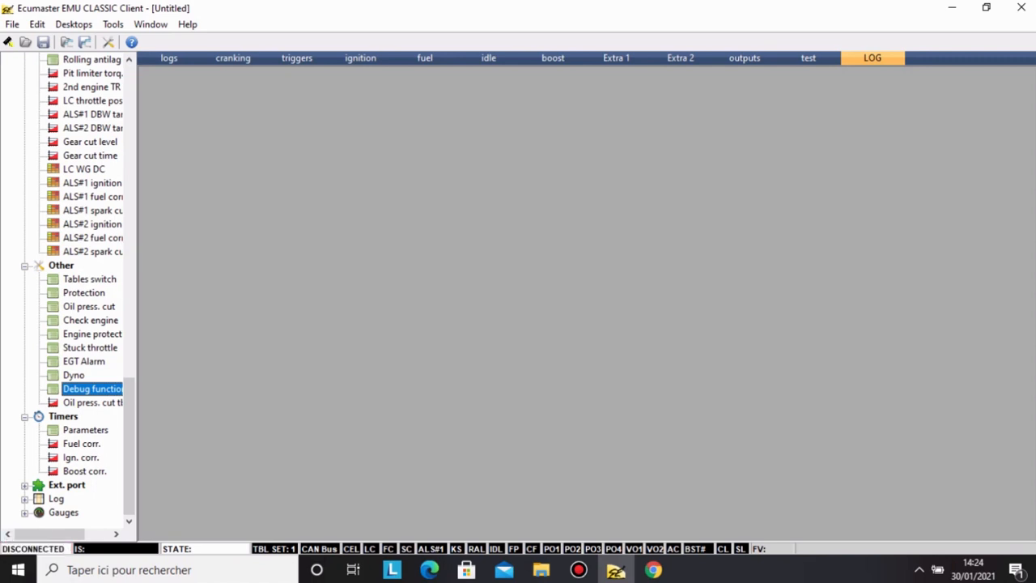
{"action": "double_click", "coordinate": [81, 443]}
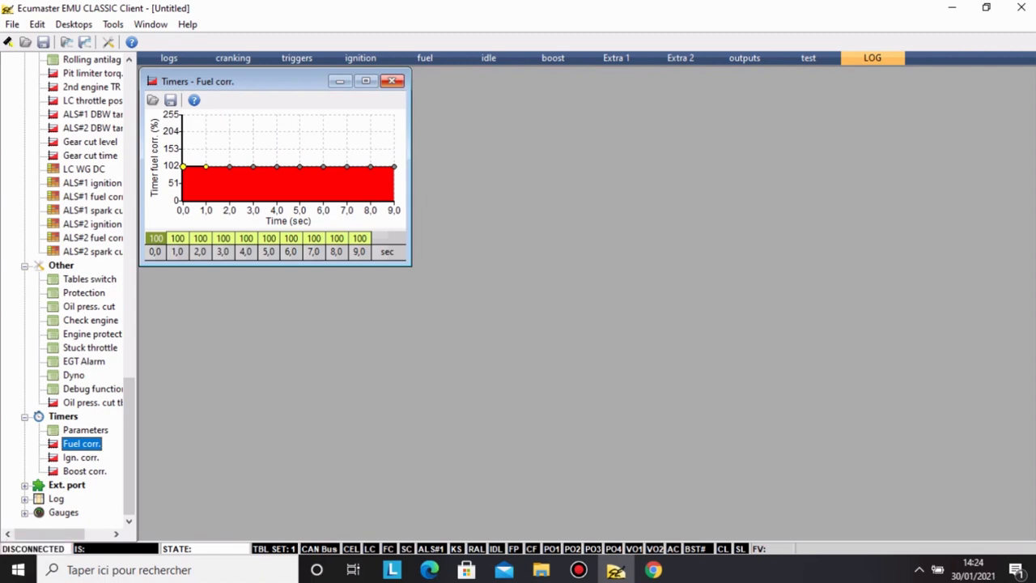
{"action": "left_click", "coordinate": [392, 81]}
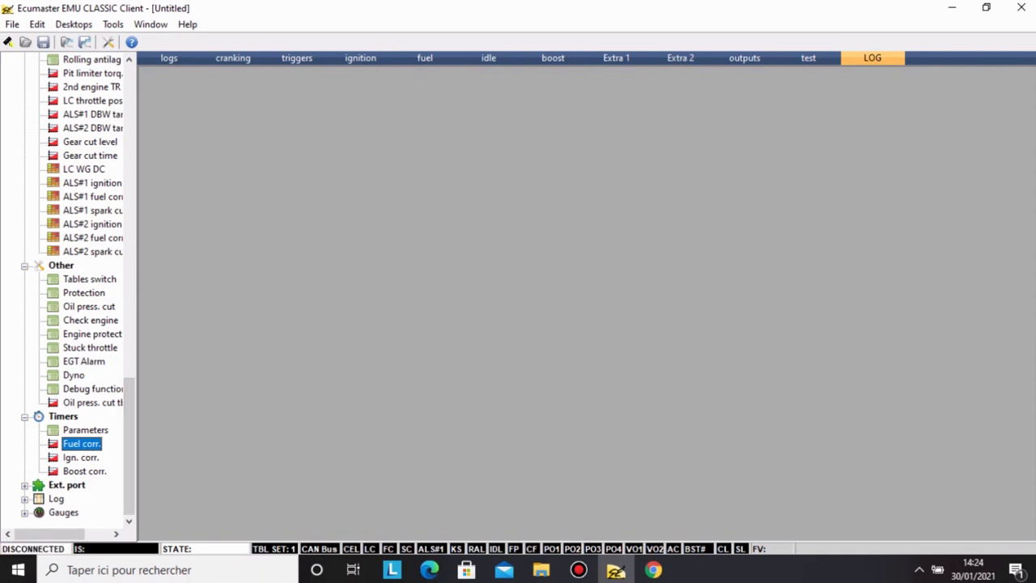
{"action": "key", "text": "Left"}
{"action": "key", "text": "Left"}
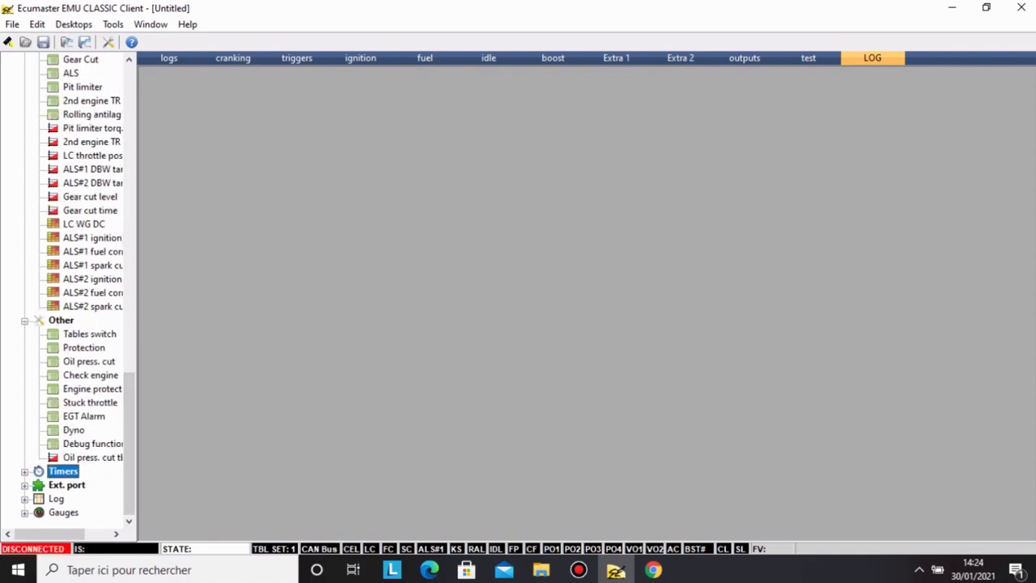
Expand the Ext. port group and open its General settings.
{"action": "left_click", "coordinate": [24, 485]}
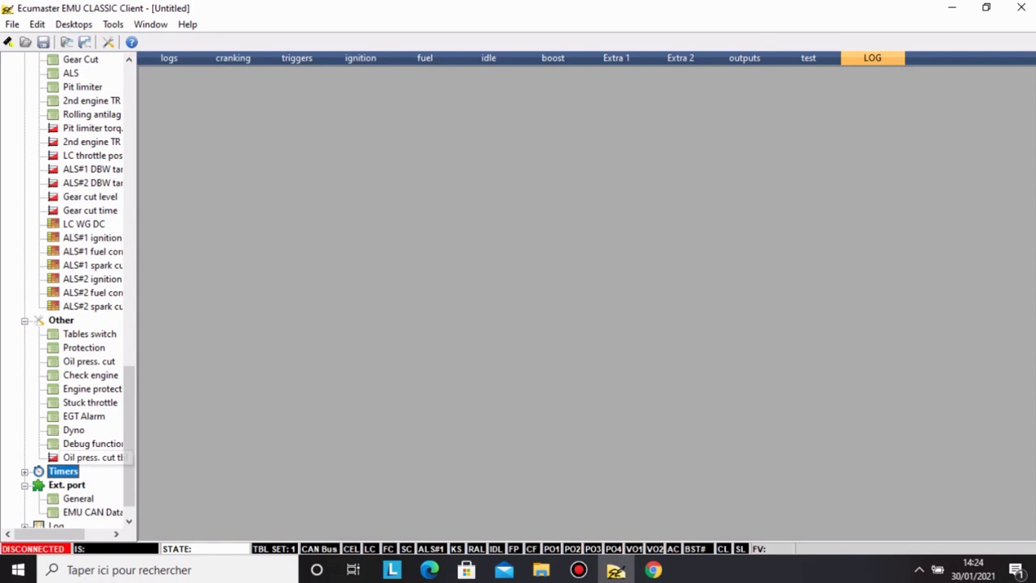
{"action": "scroll", "coordinate": [79, 292], "scroll_direction": "down", "scroll_amount": 1}
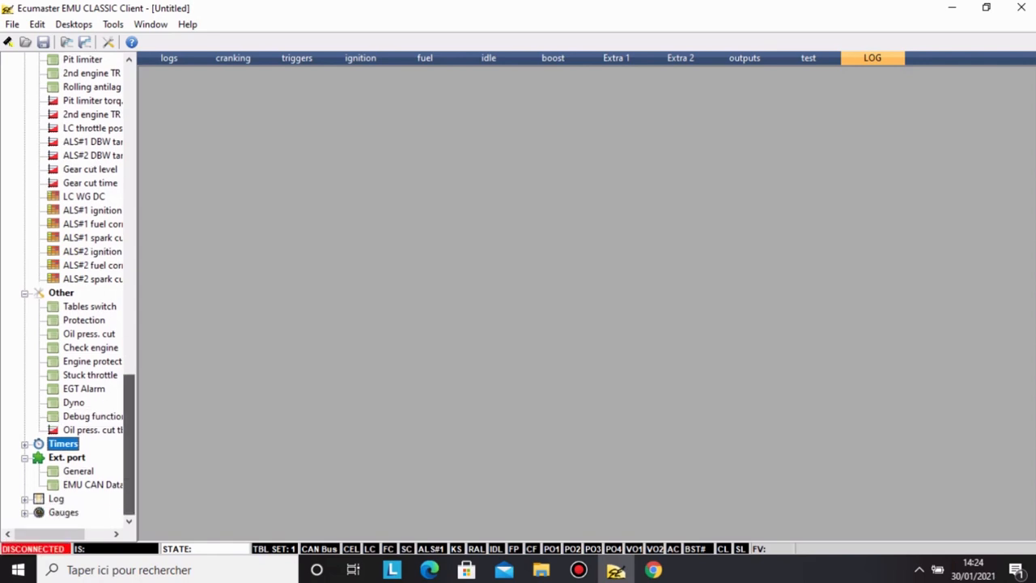
{"action": "double_click", "coordinate": [78, 471]}
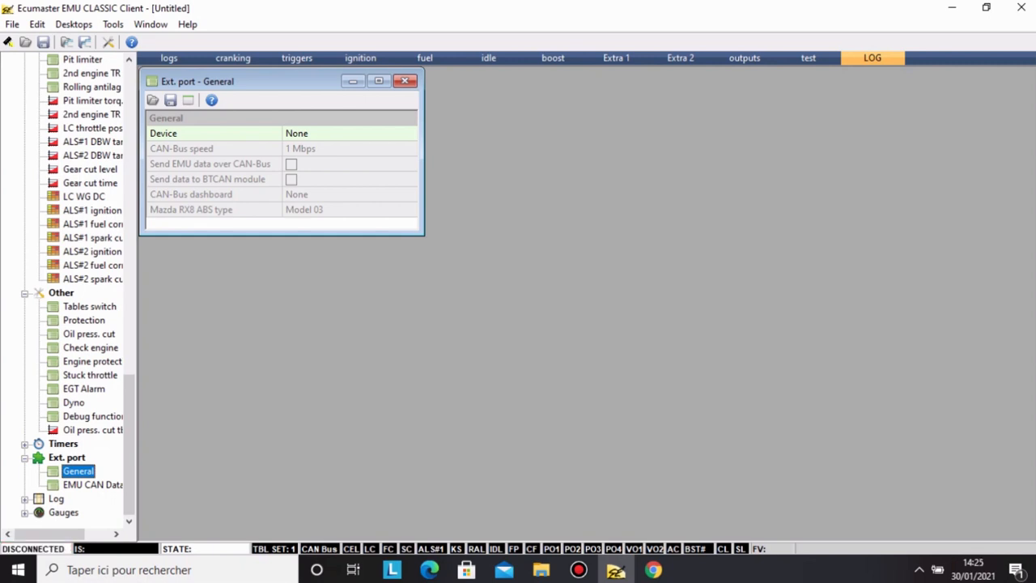
Look through the external port device options and set the Device to ECUMASTER serial protocol.
{"action": "left_click", "coordinate": [348, 133]}
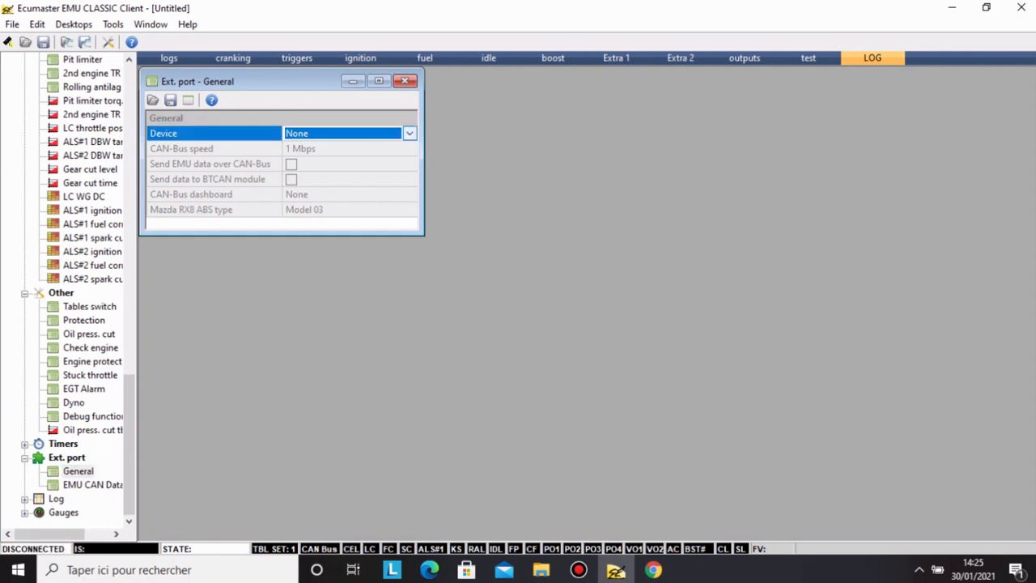
{"action": "left_click", "coordinate": [409, 134]}
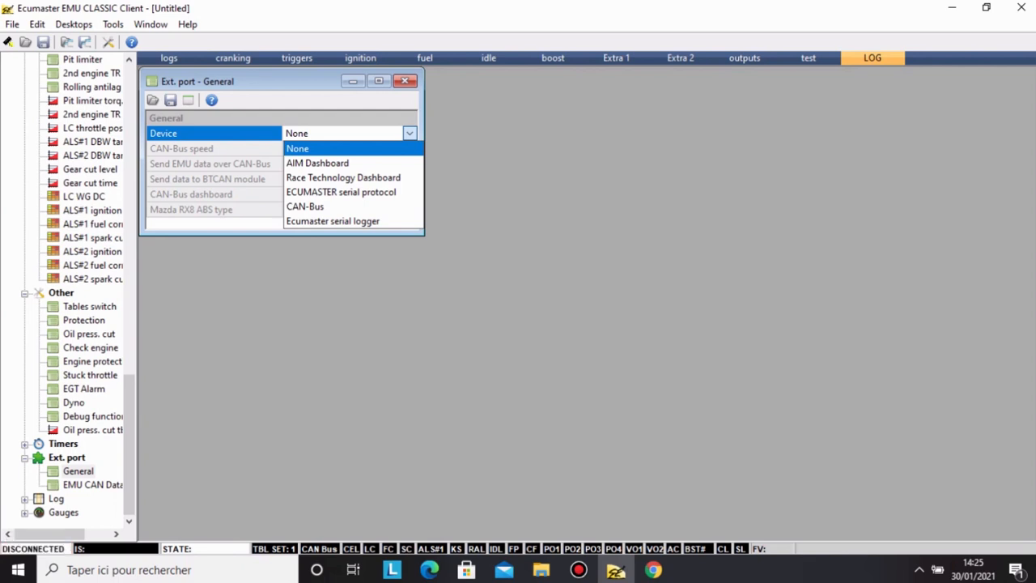
{"action": "key", "text": "Down"}
{"action": "key", "text": "Down"}
{"action": "key", "text": "Down"}
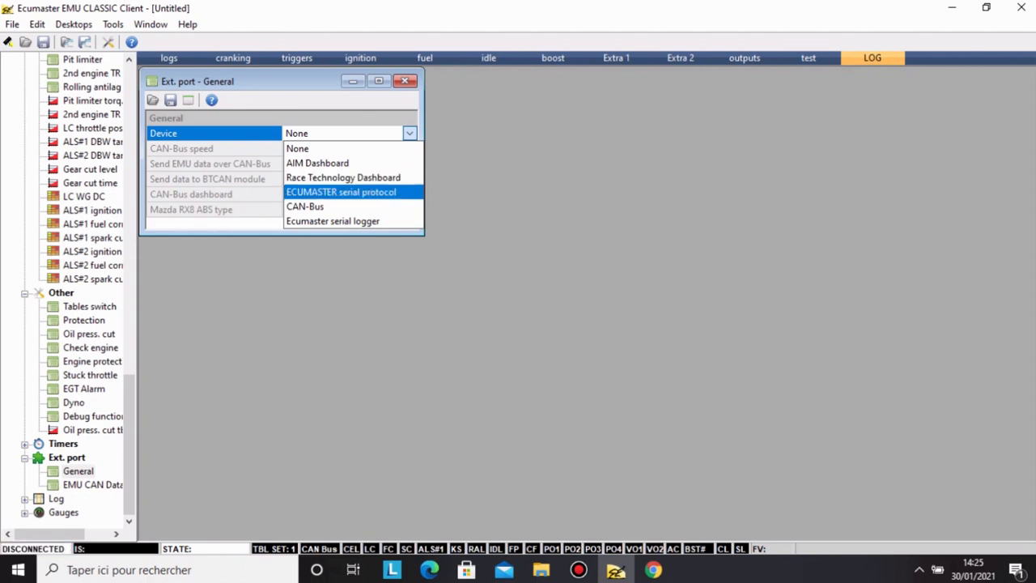
{"action": "key", "text": "Up"}
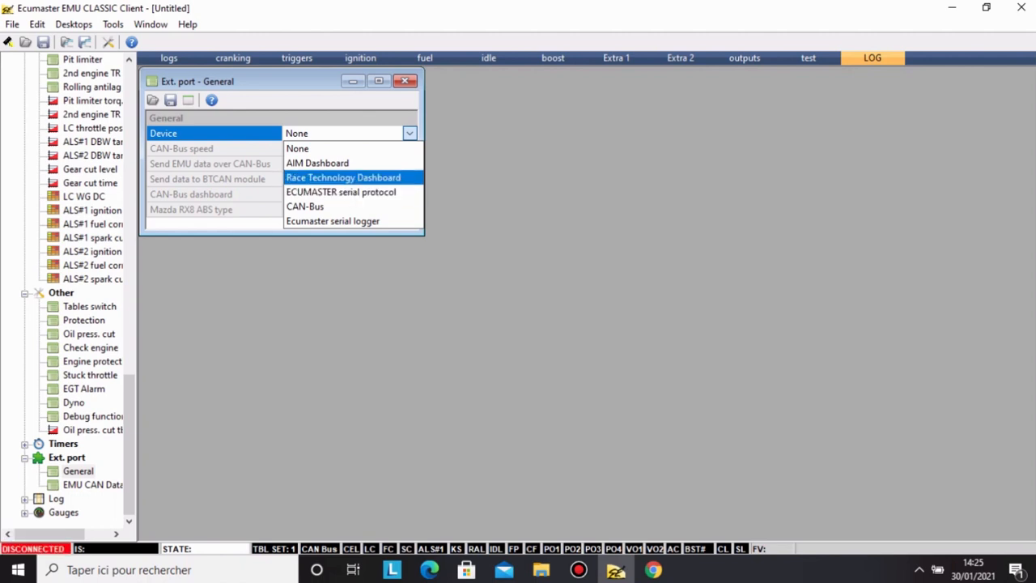
{"action": "key", "text": "Up"}
{"action": "key", "text": "Up"}
{"action": "key", "text": "Down"}
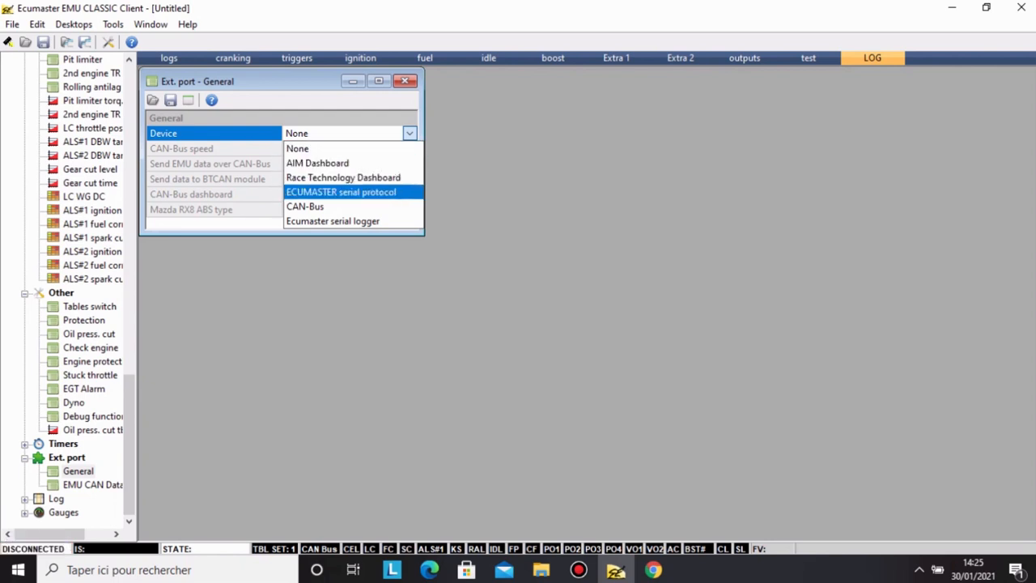
{"action": "left_click", "coordinate": [340, 193]}
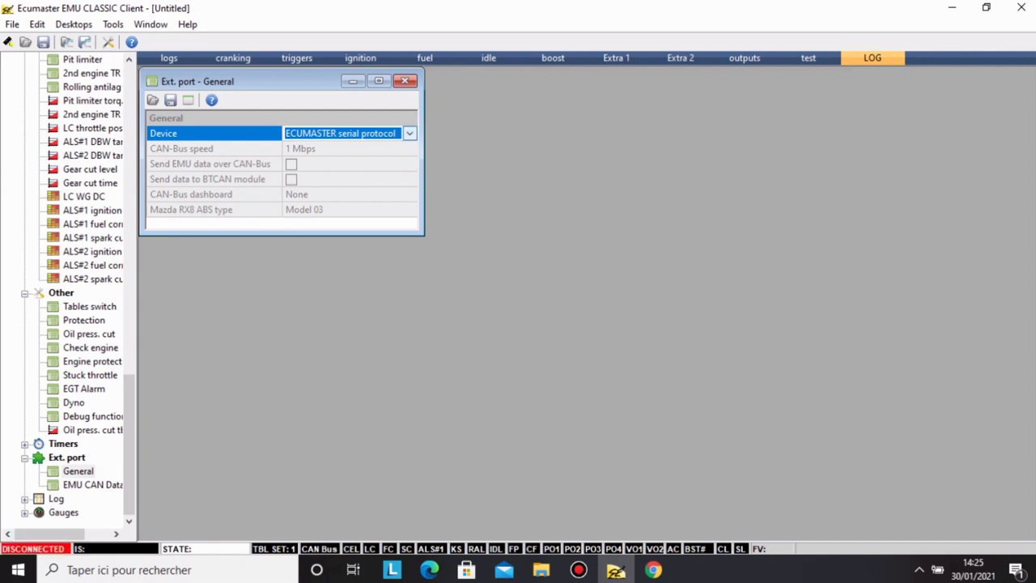
Set the external port Device to CAN-Bus and close the General settings.
{"action": "left_click", "coordinate": [410, 132]}
{"action": "key", "text": "Down"}
{"action": "key", "text": "Up"}
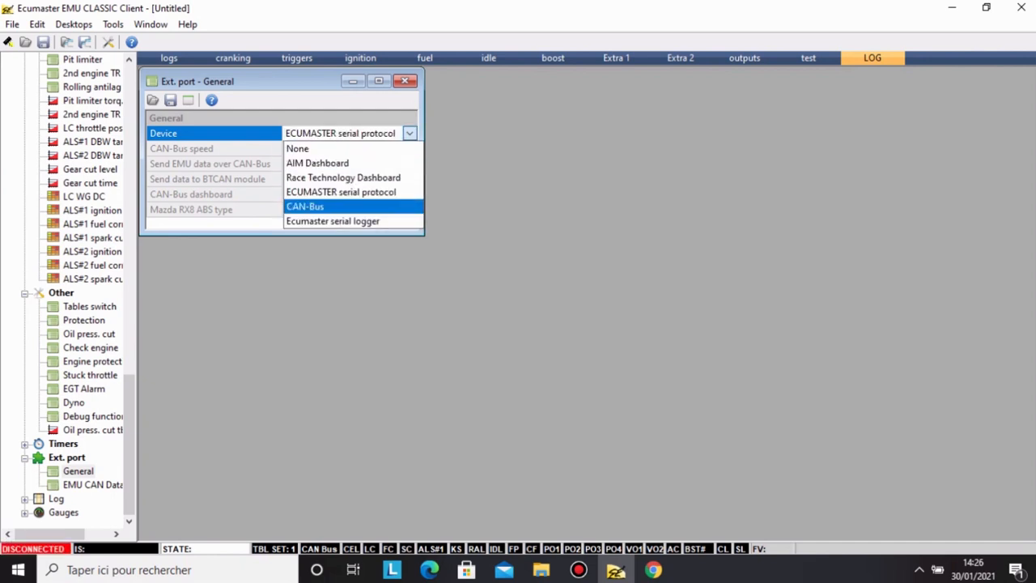
{"action": "key", "text": "Return"}
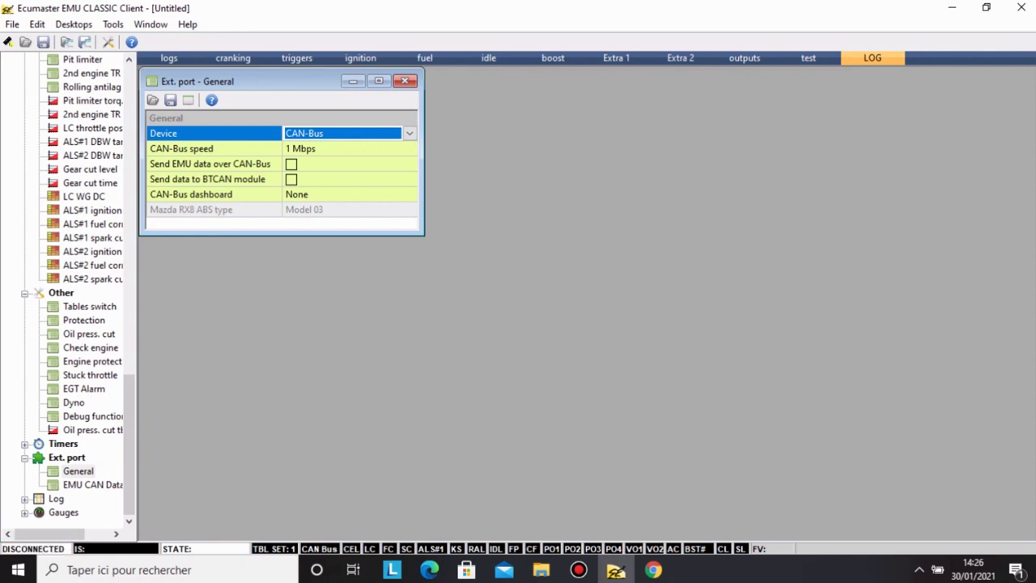
{"action": "left_click", "coordinate": [404, 81]}
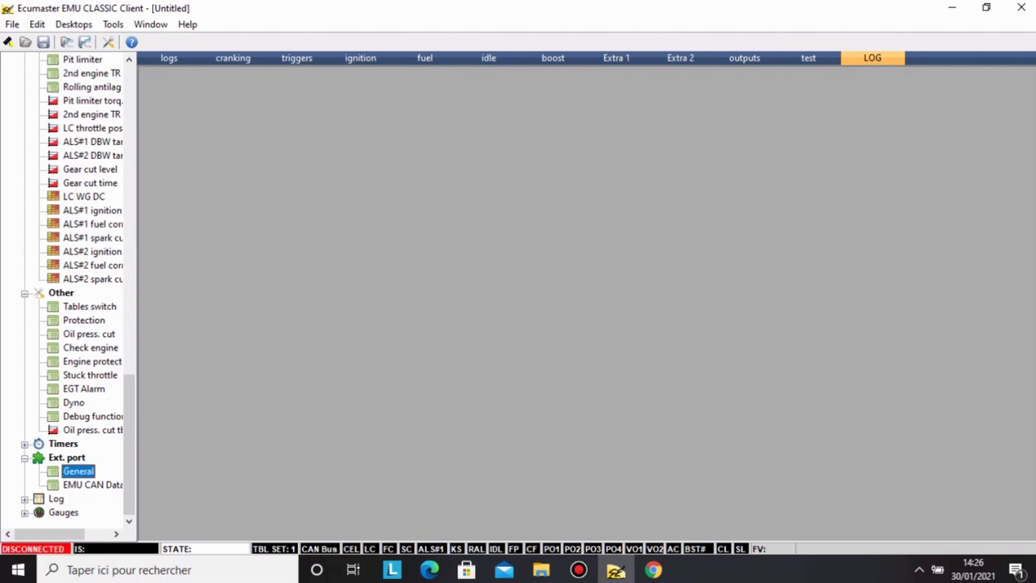
View the EMU CAN Data settings of the Ext. port group, close them and expand the Log group.
{"action": "double_click", "coordinate": [93, 485]}
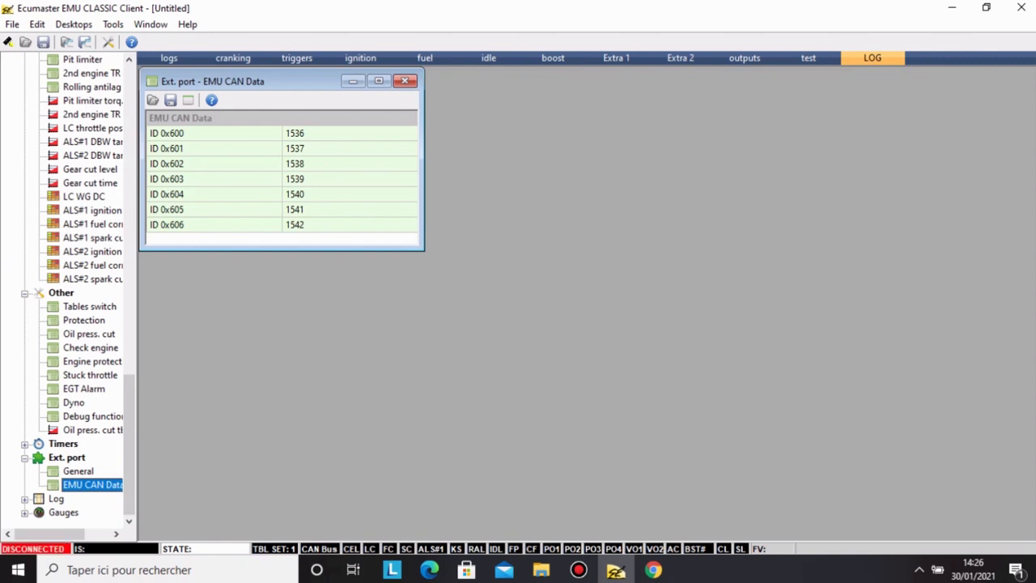
{"action": "left_click", "coordinate": [404, 81]}
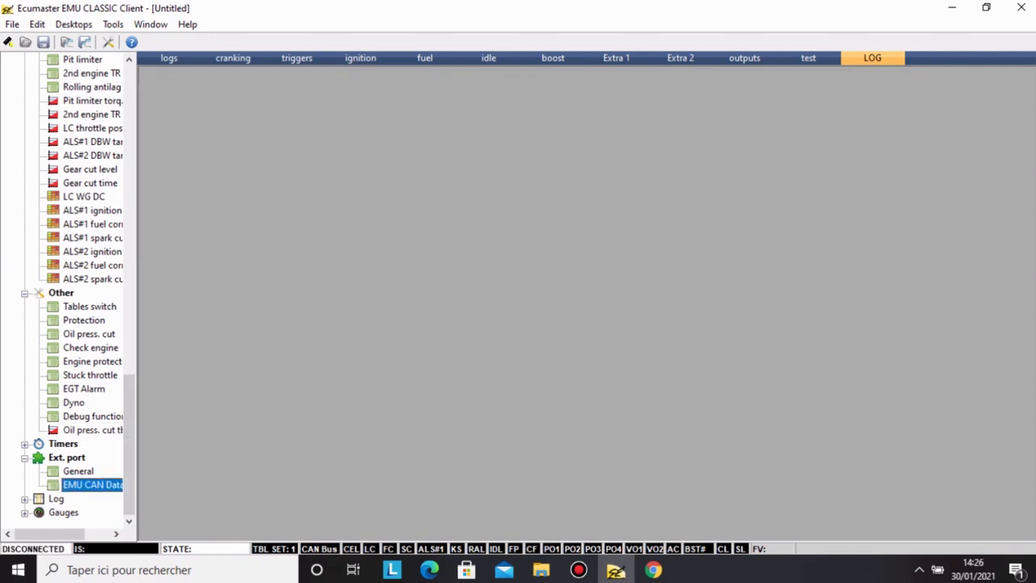
{"action": "left_click", "coordinate": [25, 499]}
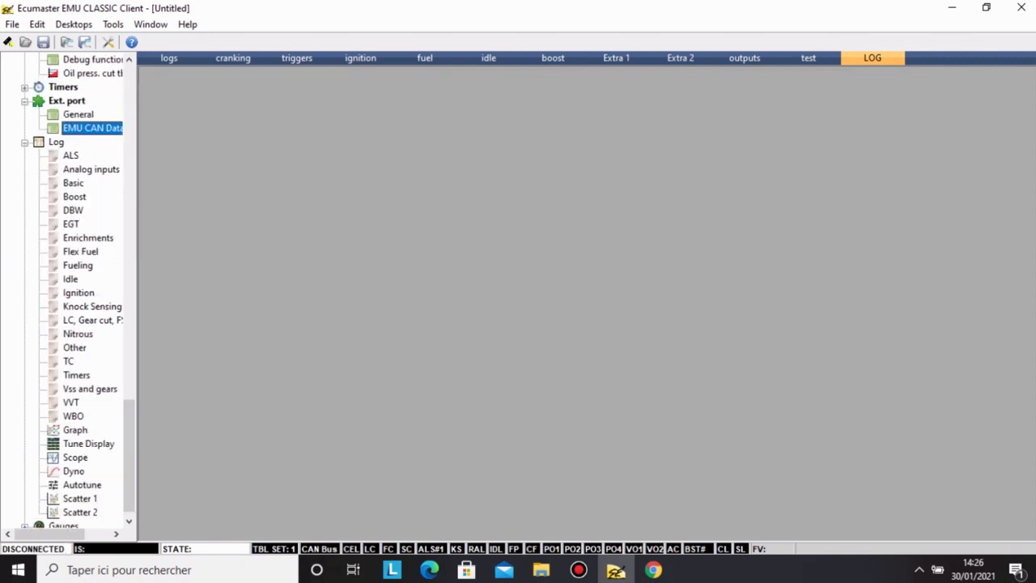
{"action": "left_click_drag", "start_coordinate": [129, 456], "coordinate": [129, 465]}
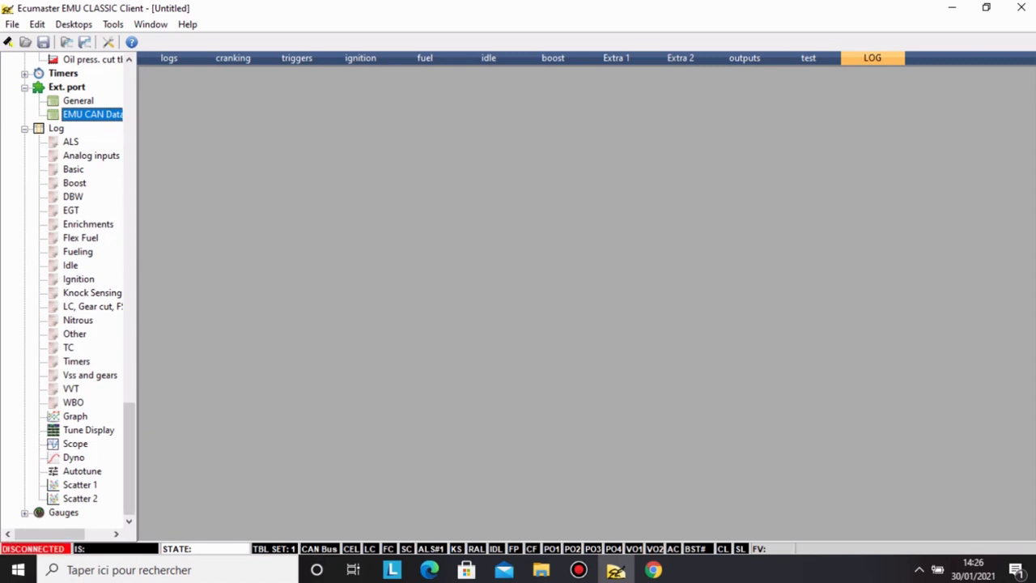
Switch to the logs desktop and close the Sensors setup - TPS window covering the log lists.
{"action": "left_click", "coordinate": [168, 59]}
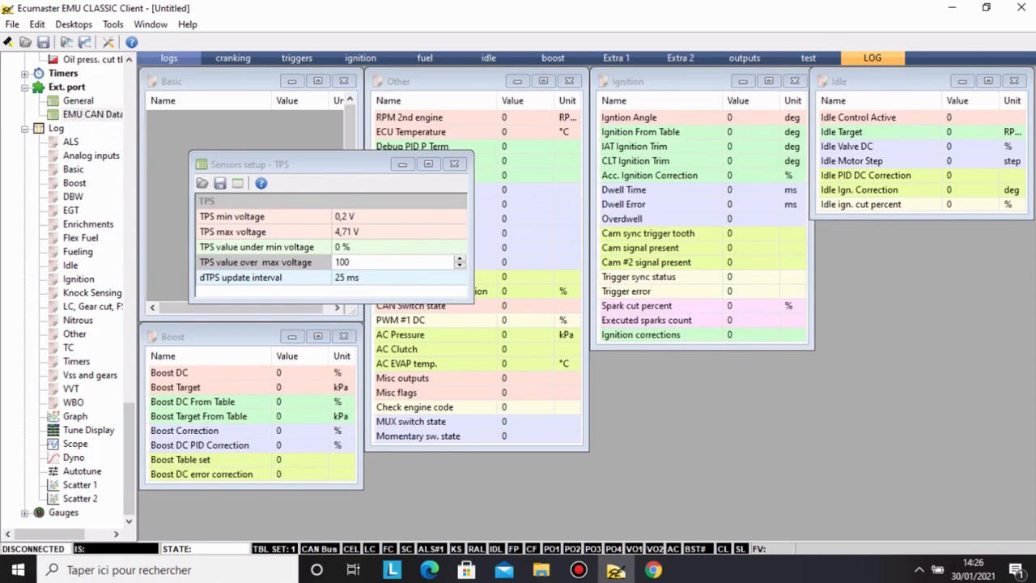
{"action": "left_click", "coordinate": [455, 164]}
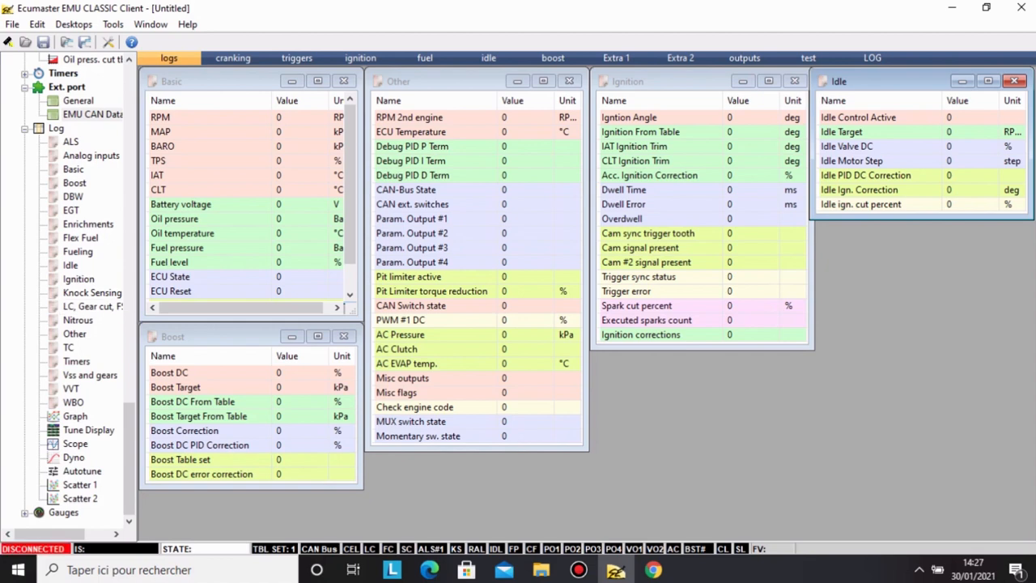
Open the Graph log and extend its window downward to show all four plots in full.
{"action": "double_click", "coordinate": [76, 416]}
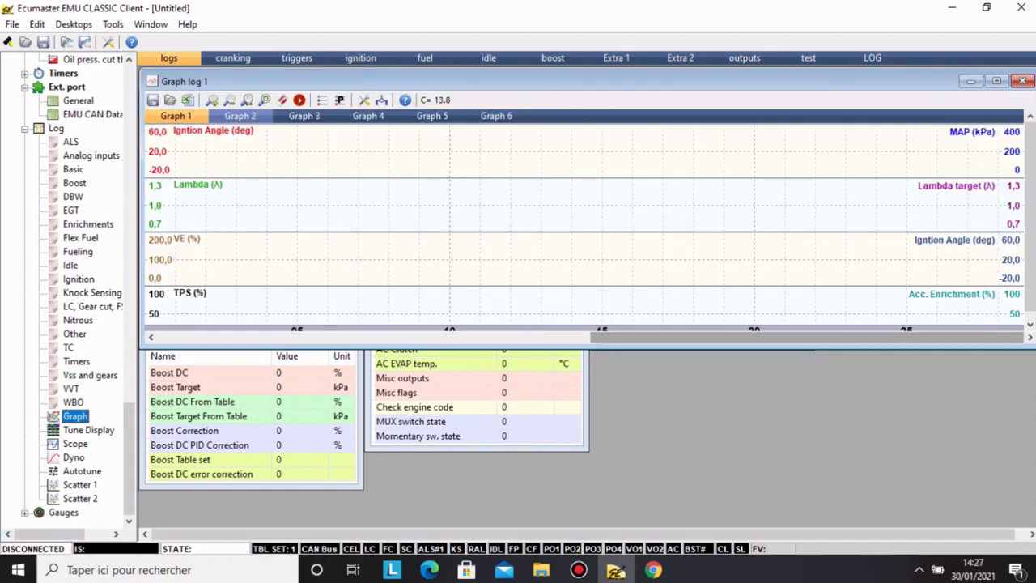
{"action": "left_click_drag", "start_coordinate": [647, 349], "coordinate": [647, 503]}
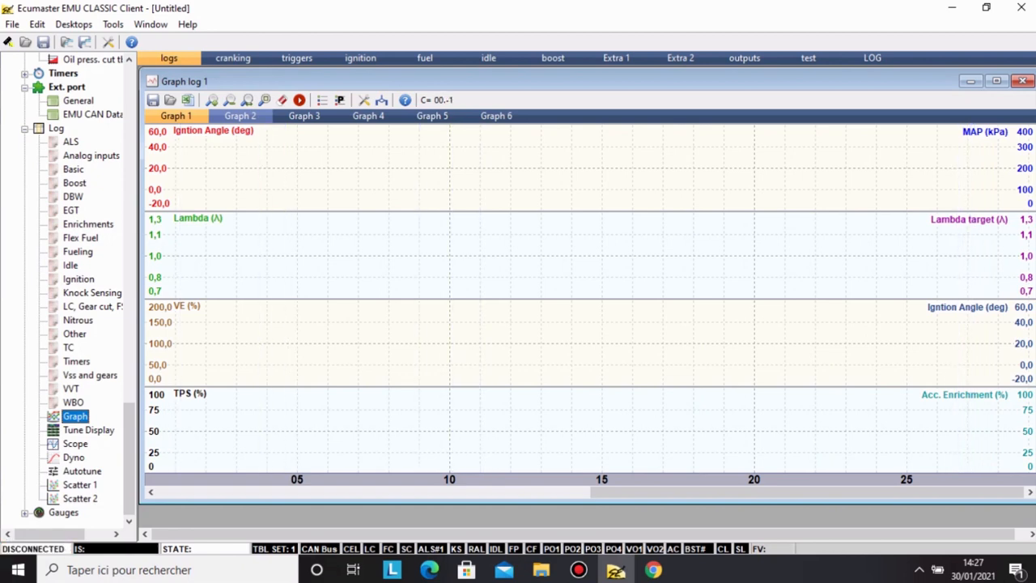
{"action": "scroll", "coordinate": [69, 291], "scroll_direction": "up", "scroll_amount": 15}
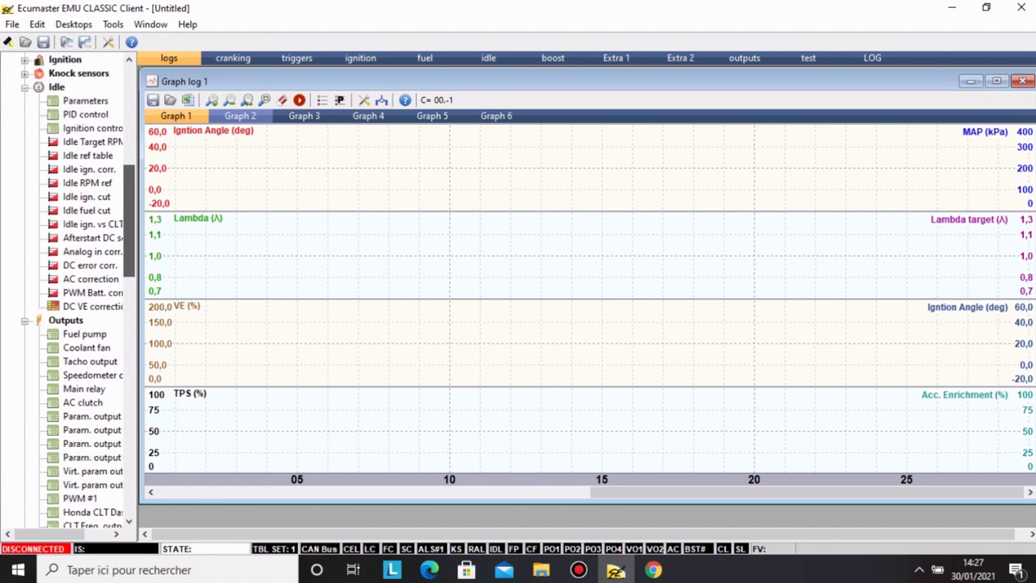
{"action": "scroll", "coordinate": [69, 291], "scroll_direction": "up", "scroll_amount": 10}
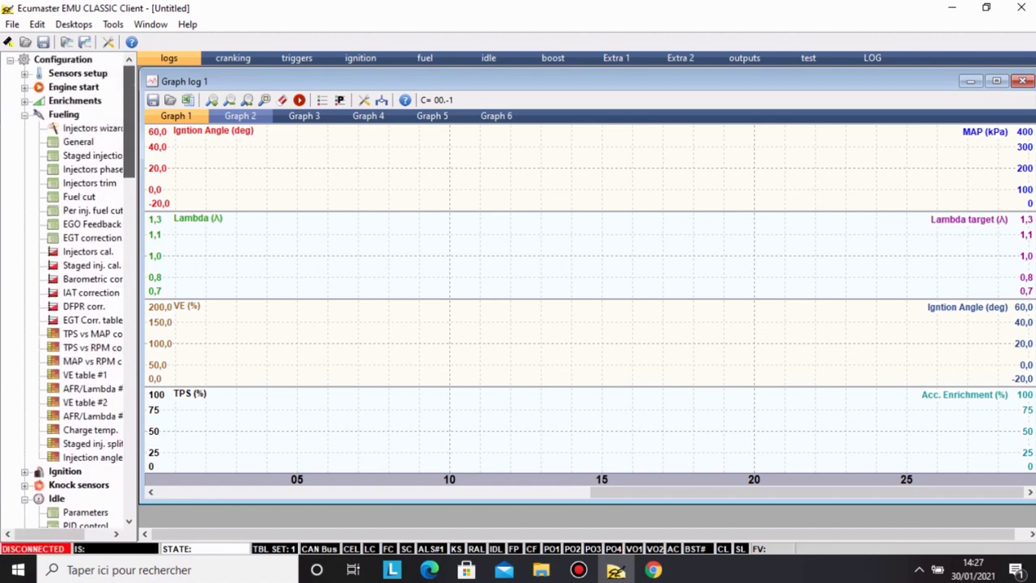
{"action": "scroll", "coordinate": [81, 347], "scroll_direction": "down", "scroll_amount": 3}
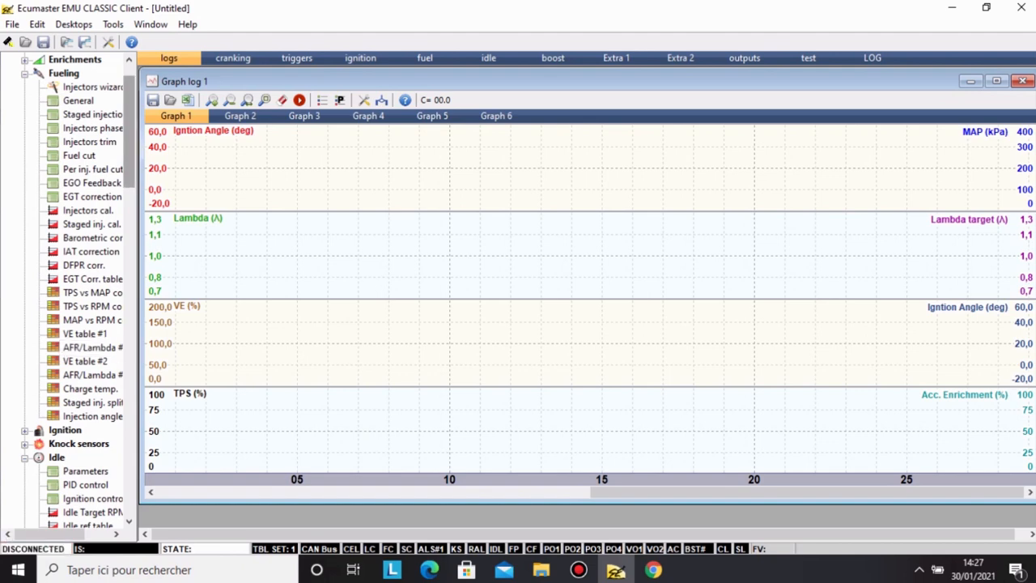
{"action": "scroll", "coordinate": [81, 347], "scroll_direction": "down", "scroll_amount": 2}
{"action": "scroll", "coordinate": [81, 347], "scroll_direction": "down", "scroll_amount": 20}
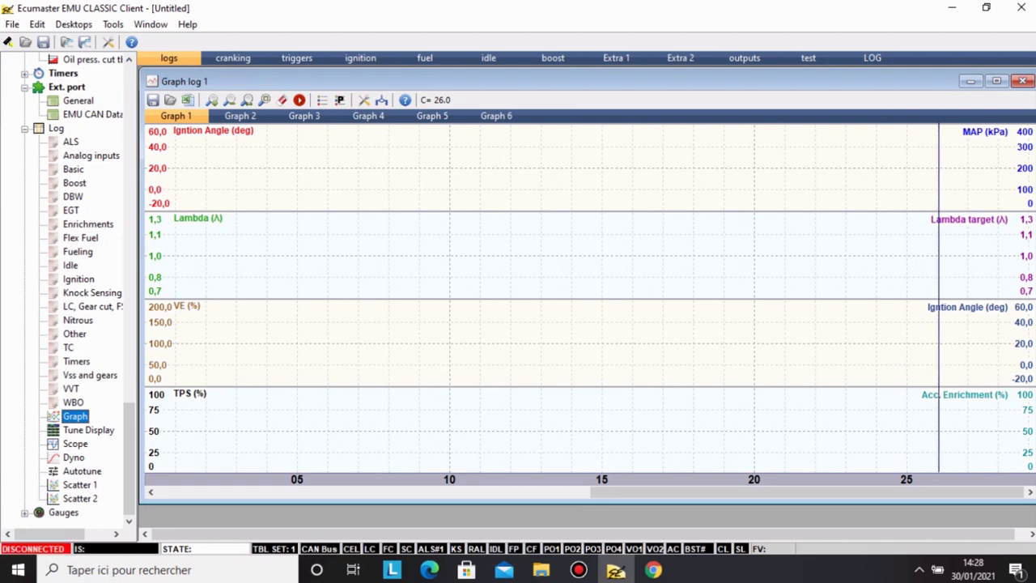
Browse the list of log channels available for the Igntion Angle trace in Graph 1's third plot, and close it without choosing one.
{"action": "right_click", "coordinate": [819, 314]}
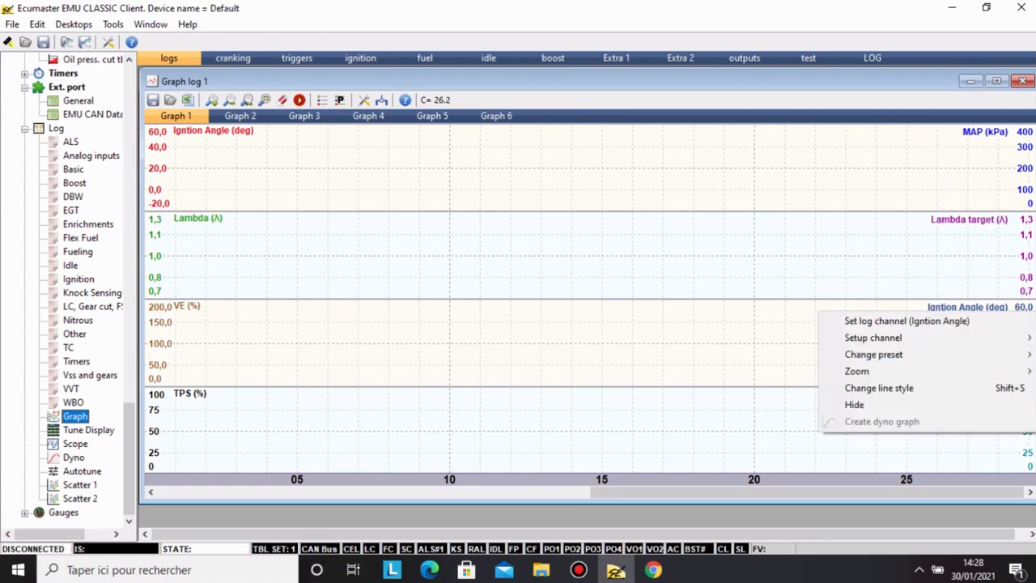
{"action": "left_click", "coordinate": [898, 320]}
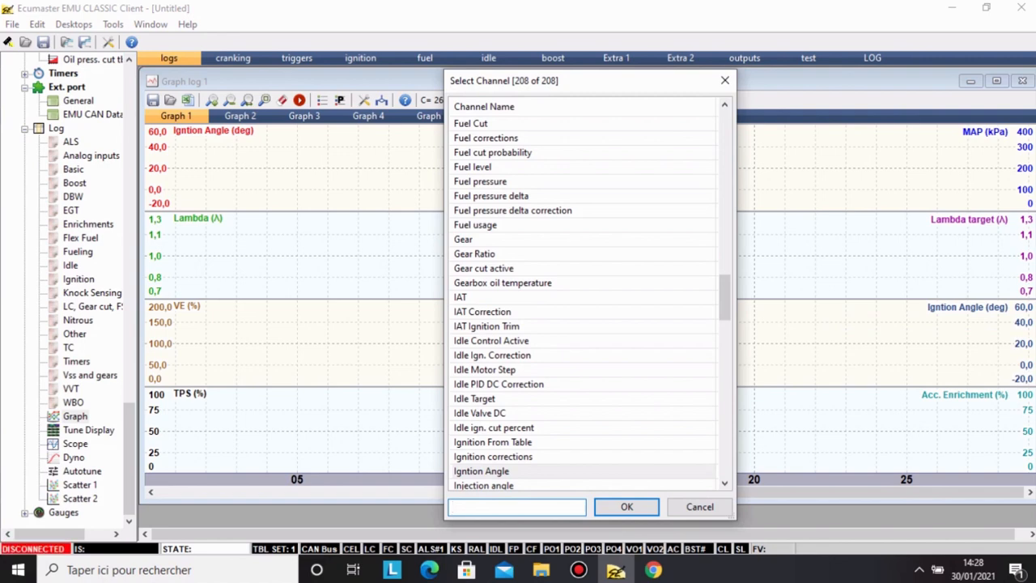
{"action": "scroll", "coordinate": [583, 300], "scroll_direction": "down", "scroll_amount": 14}
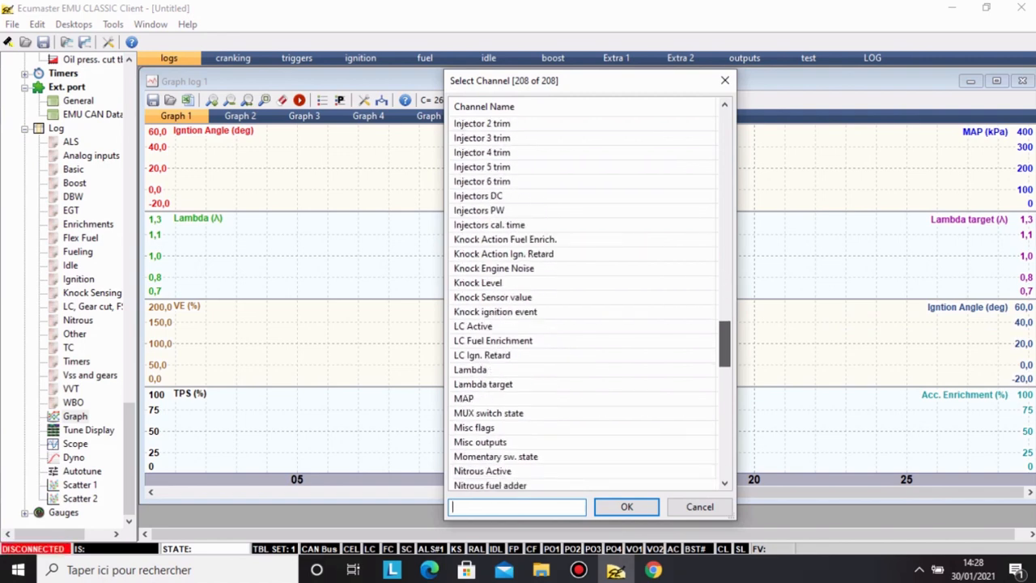
{"action": "scroll", "coordinate": [583, 299], "scroll_direction": "down", "scroll_amount": 5}
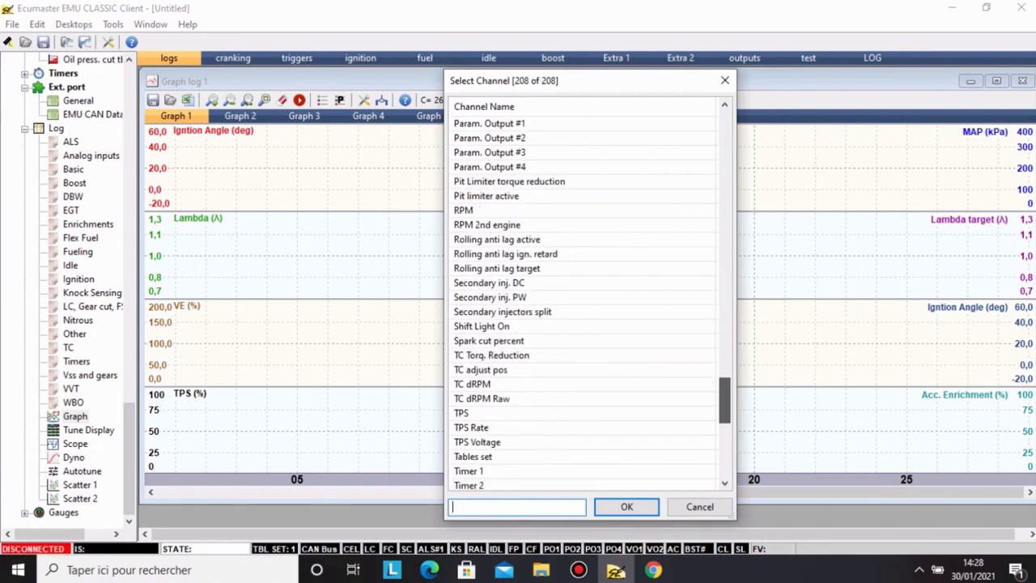
{"action": "scroll", "coordinate": [582, 299], "scroll_direction": "down", "scroll_amount": 7}
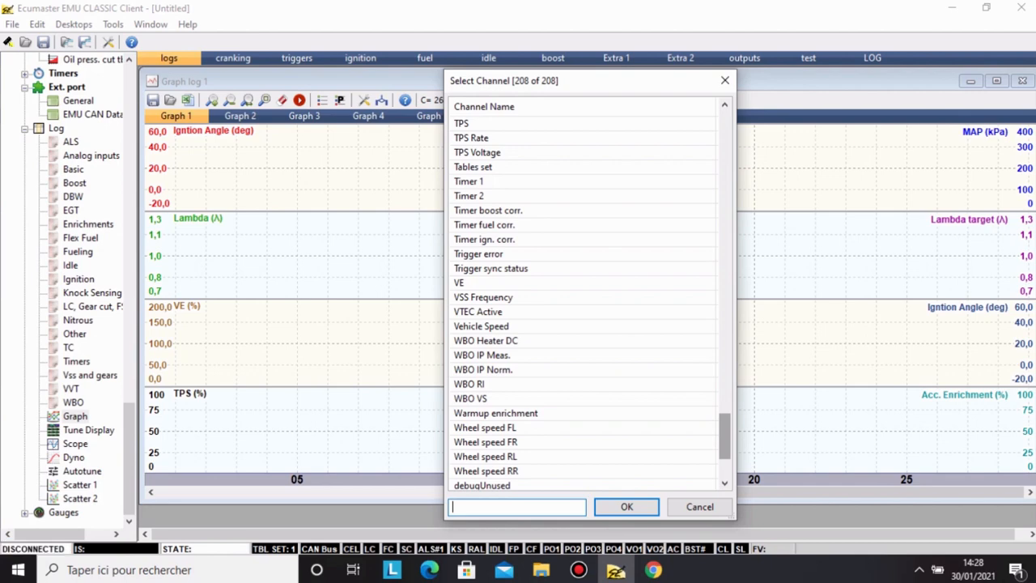
{"action": "scroll", "coordinate": [583, 300], "scroll_direction": "up", "scroll_amount": 3}
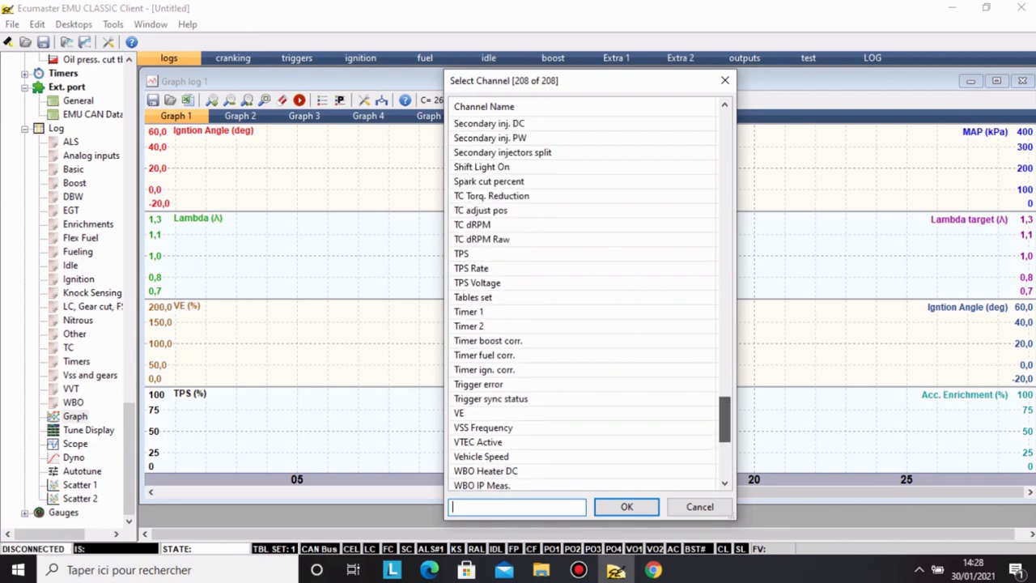
{"action": "scroll", "coordinate": [583, 300], "scroll_direction": "up", "scroll_amount": 1}
{"action": "scroll", "coordinate": [583, 299], "scroll_direction": "up", "scroll_amount": 2}
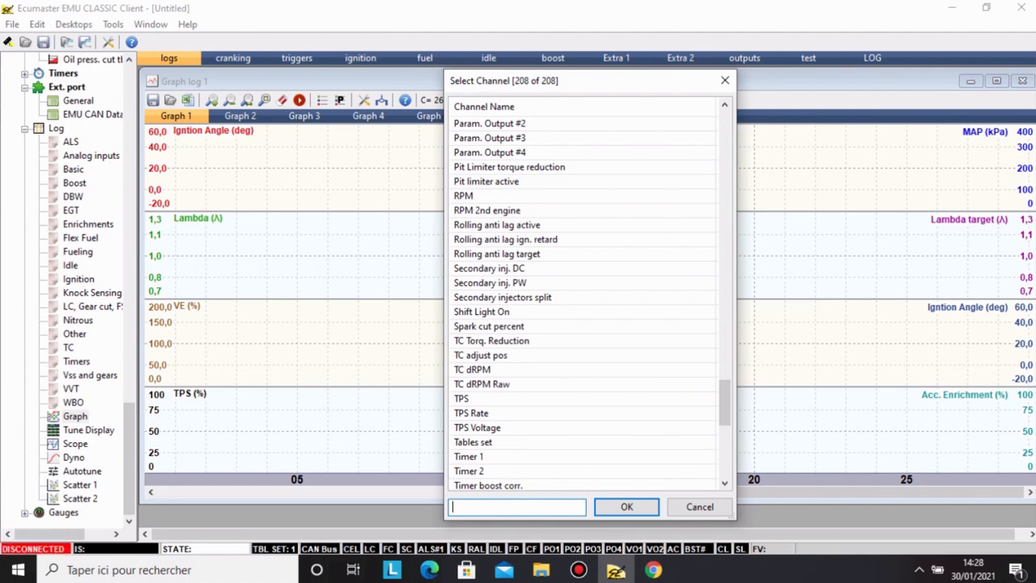
{"action": "scroll", "coordinate": [583, 299], "scroll_direction": "up", "scroll_amount": 20}
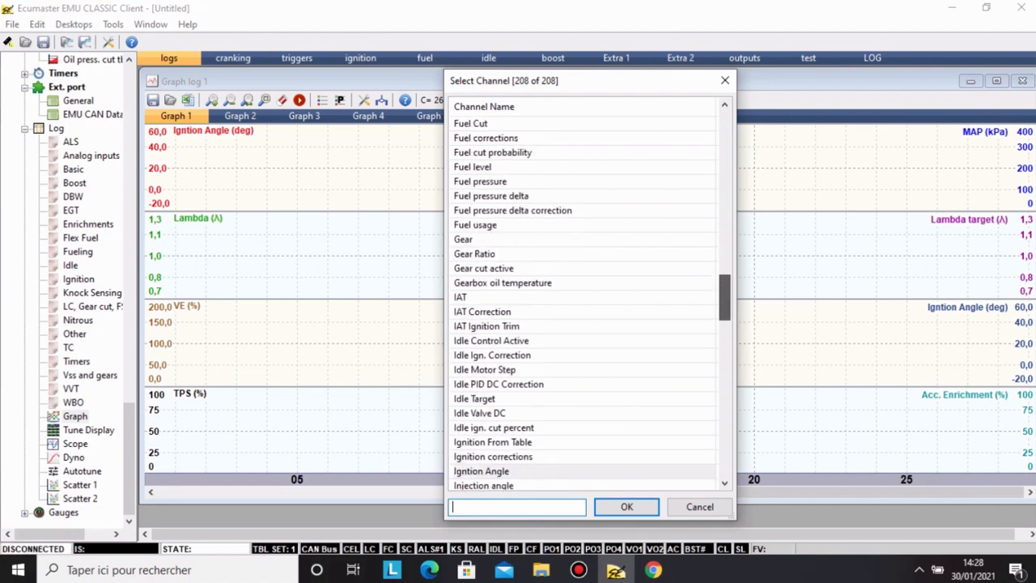
{"action": "scroll", "coordinate": [582, 299], "scroll_direction": "up", "scroll_amount": 1}
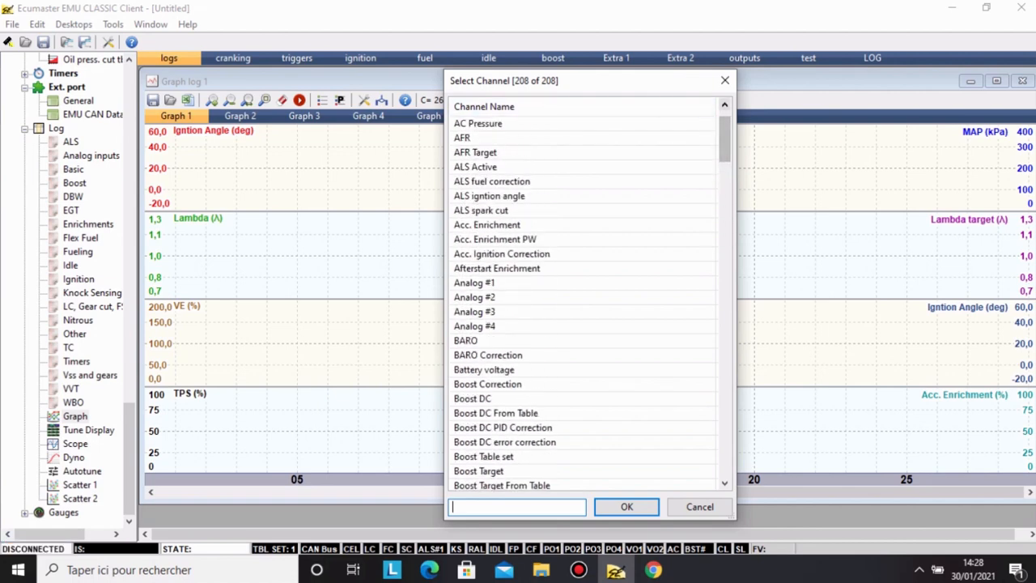
{"action": "left_click", "coordinate": [724, 81]}
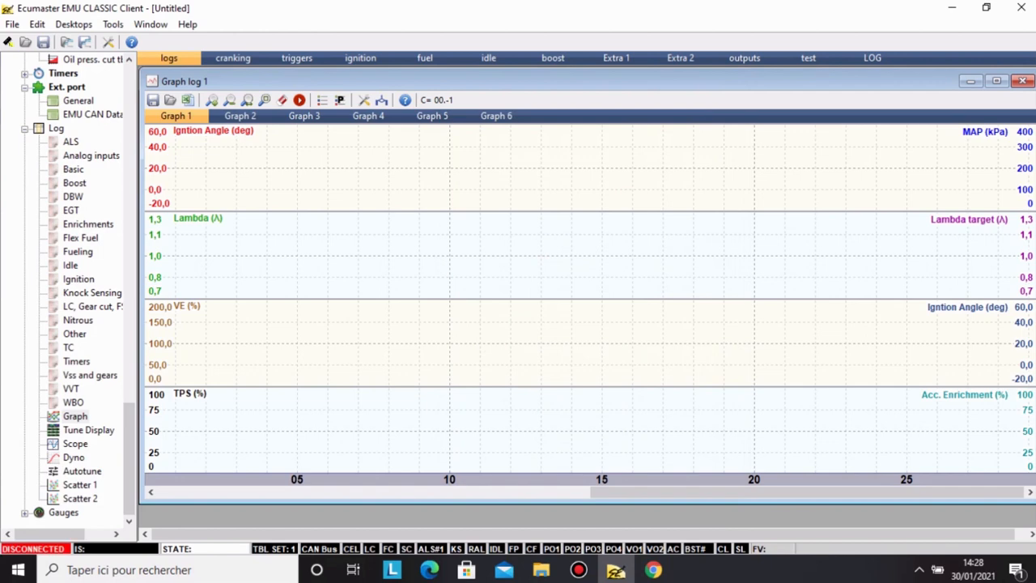
Look through the plots of Graph 1 to Graph 6 in the graph log and return to Graph 2.
{"action": "left_click", "coordinate": [240, 116]}
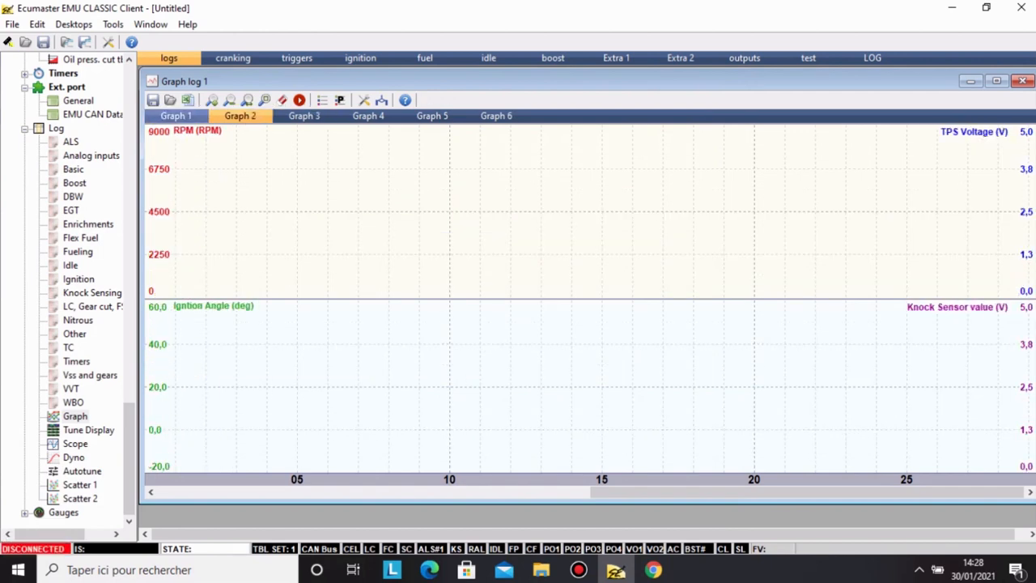
{"action": "left_click", "coordinate": [175, 116]}
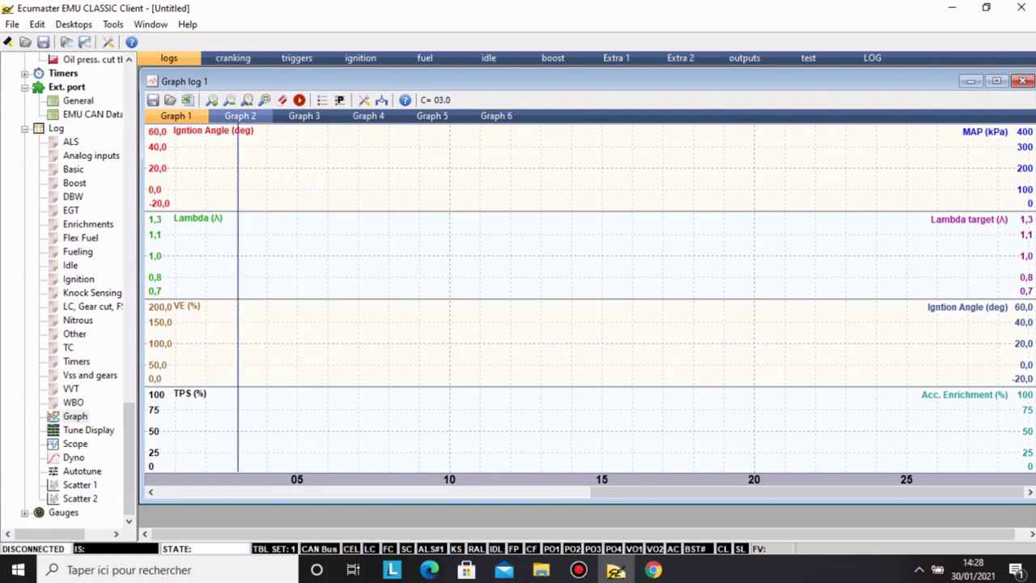
{"action": "left_click", "coordinate": [239, 115]}
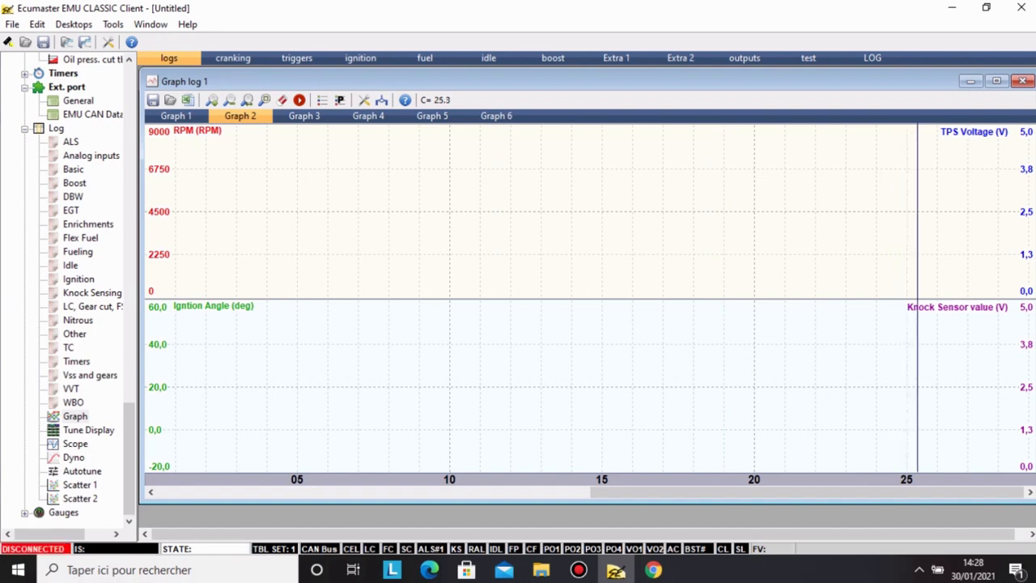
{"action": "left_click", "coordinate": [303, 116]}
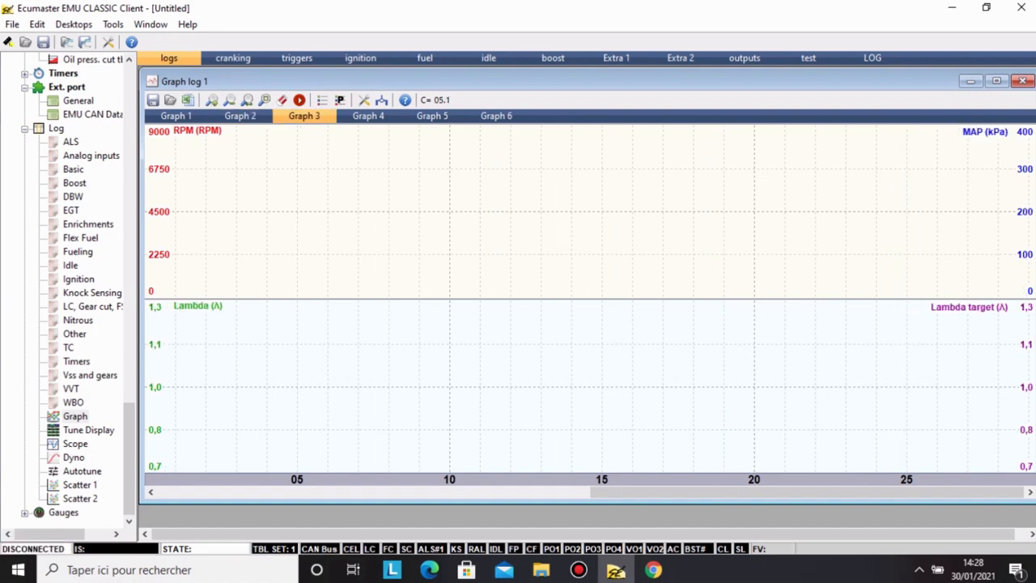
{"action": "left_click", "coordinate": [368, 115]}
{"action": "left_click", "coordinate": [431, 116]}
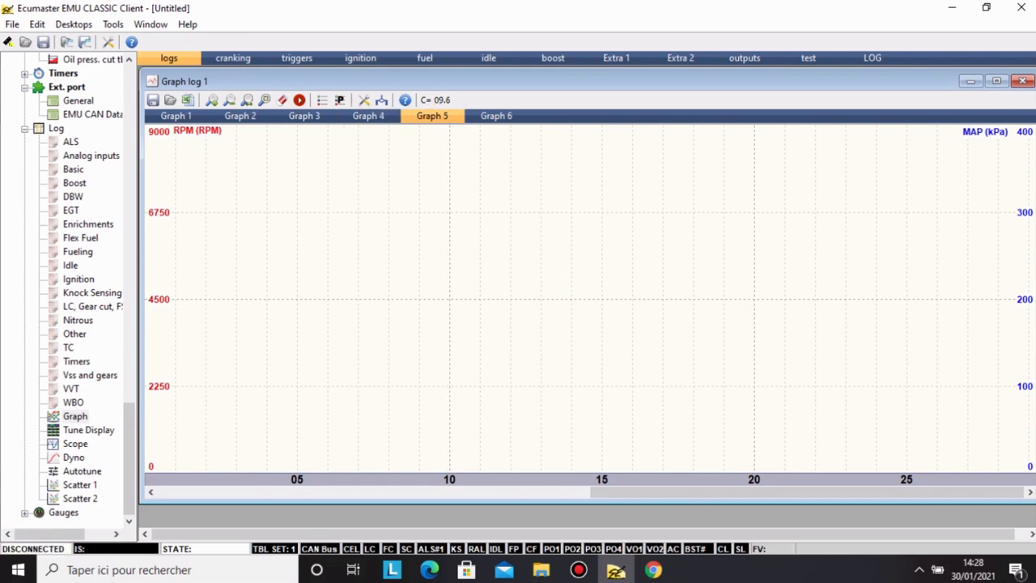
{"action": "left_click", "coordinate": [496, 115]}
{"action": "left_click", "coordinate": [240, 115]}
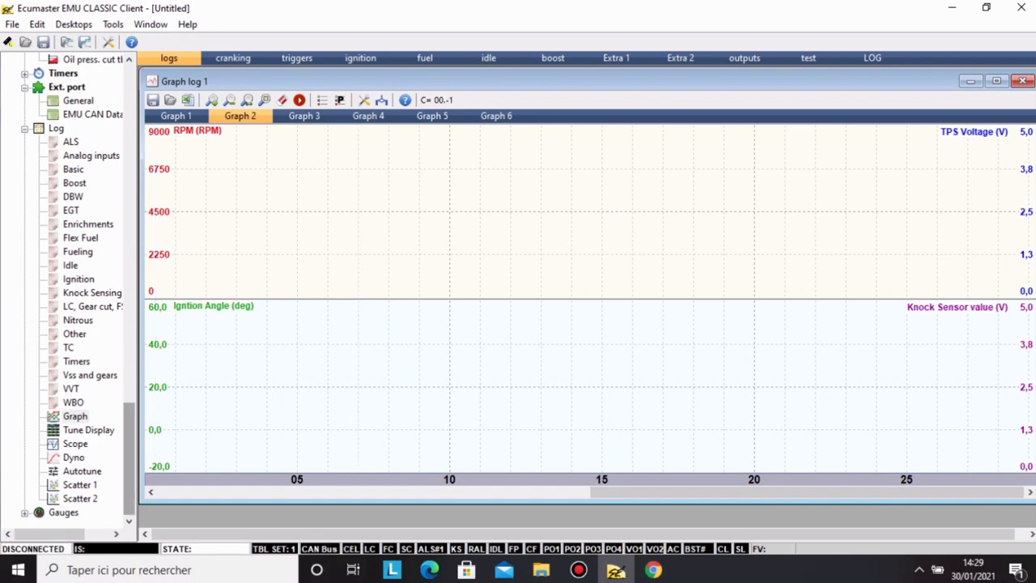
Open the Tune Display over the middle of the graph log and set its first RPM tile to the MAP channel.
{"action": "double_click", "coordinate": [88, 430]}
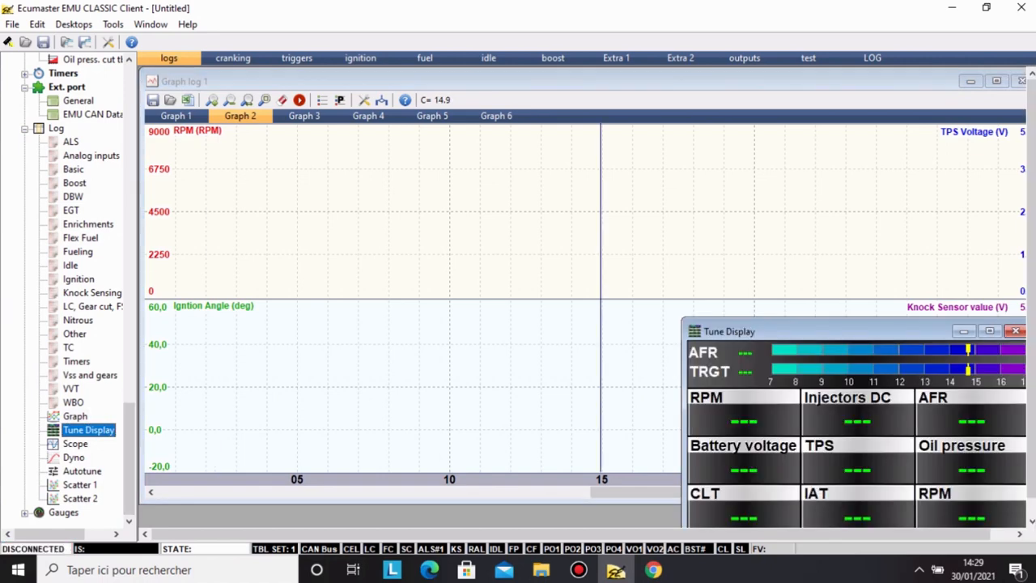
{"action": "left_click_drag", "start_coordinate": [825, 331], "coordinate": [653, 220]}
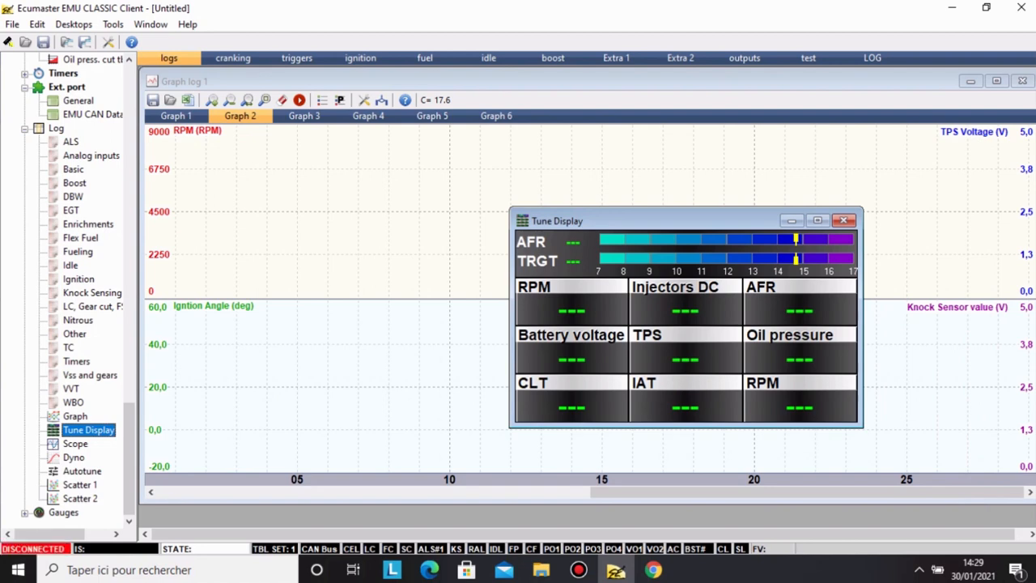
{"action": "right_click", "coordinate": [531, 297]}
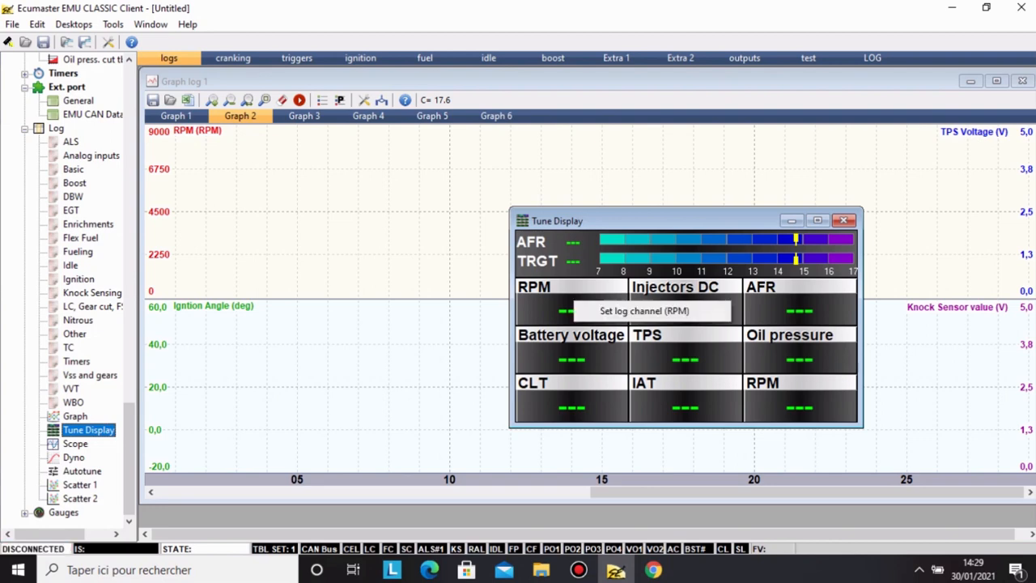
{"action": "left_click", "coordinate": [612, 308]}
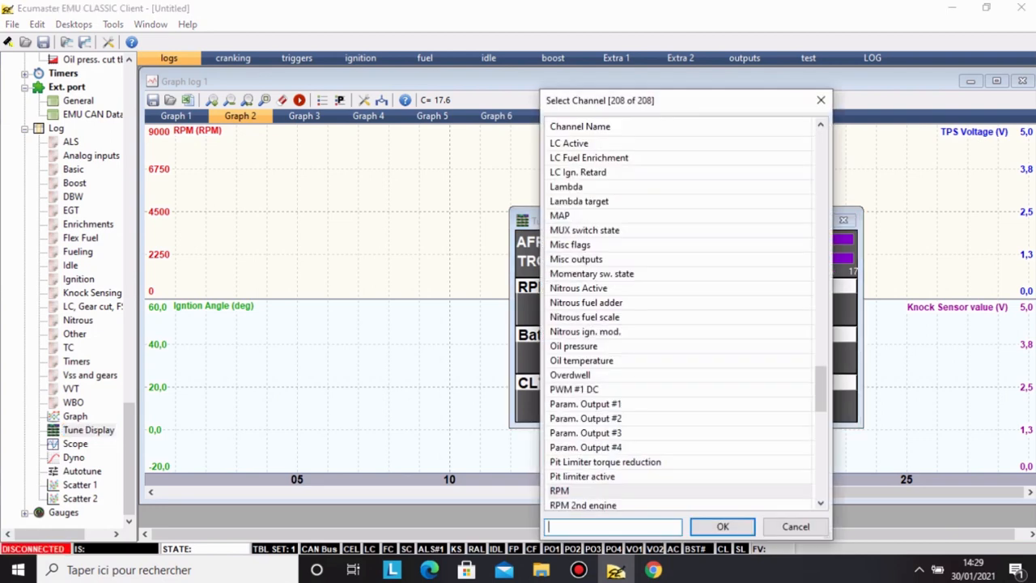
{"action": "left_click", "coordinate": [576, 217]}
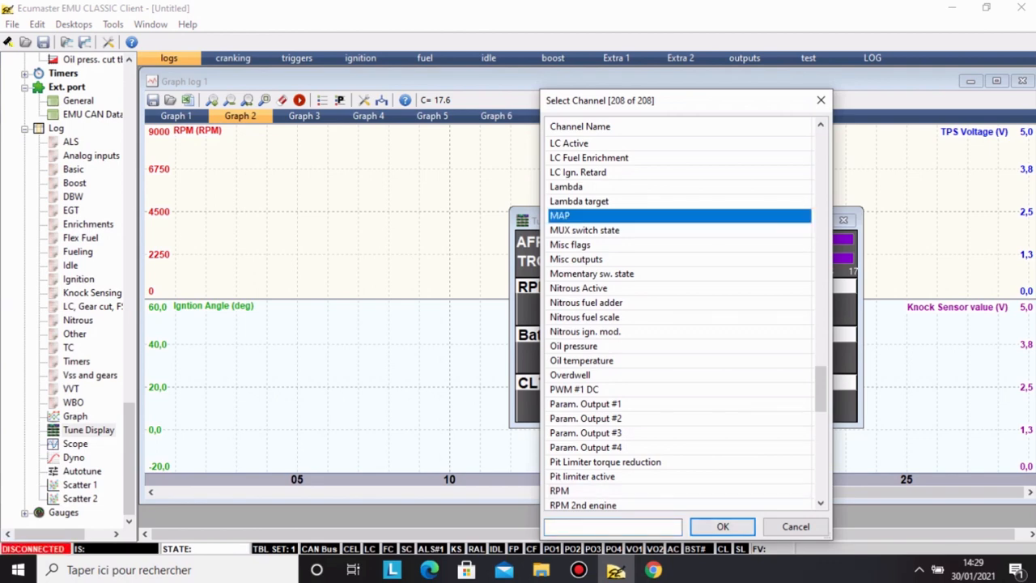
{"action": "left_click", "coordinate": [723, 527]}
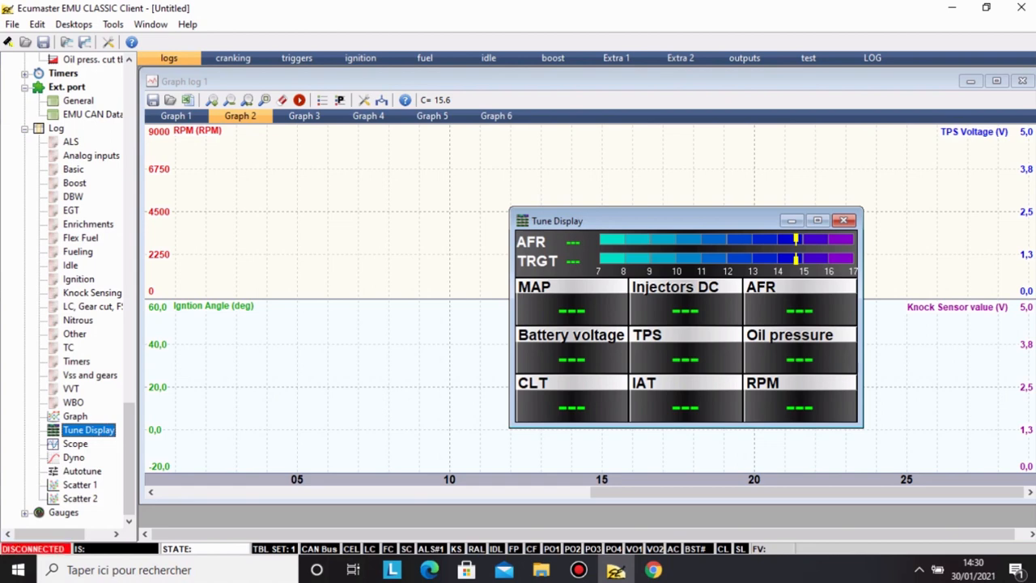
{"action": "right_click", "coordinate": [695, 308]}
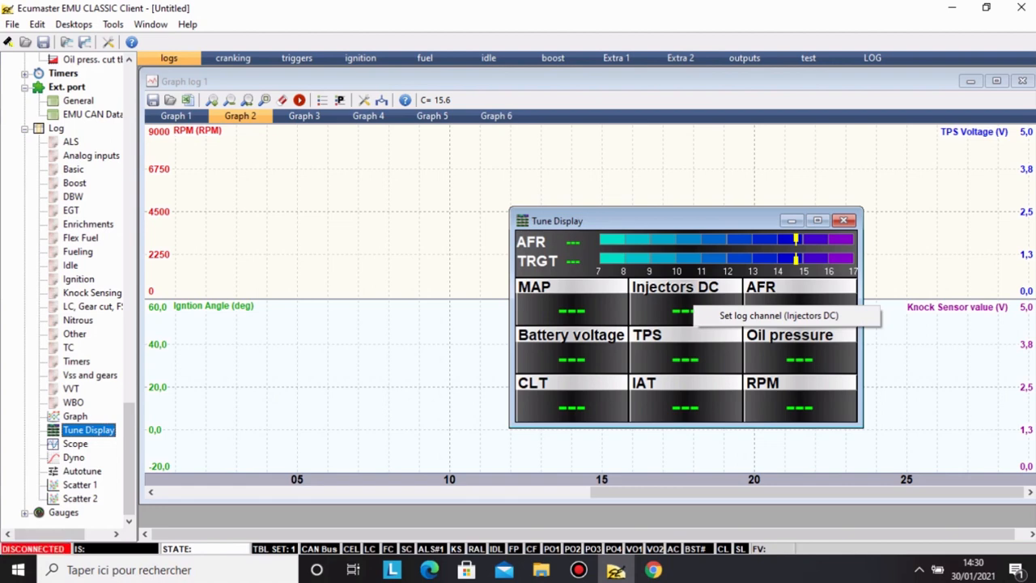
{"action": "key", "text": "Escape"}
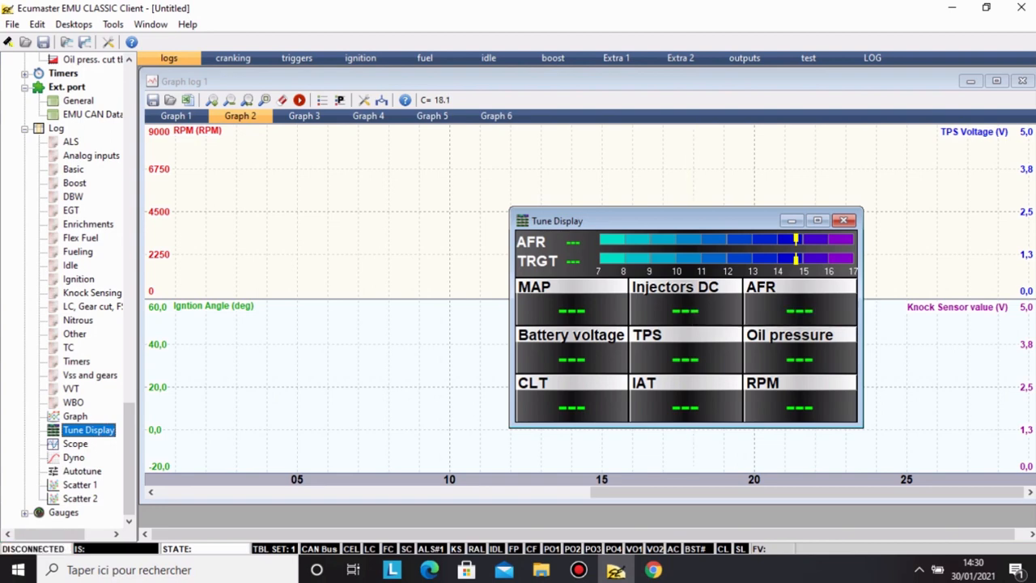
Look at the ignition desktop, and on the fuel desktop move the Tune Display slightly lower.
{"action": "left_click", "coordinate": [360, 57]}
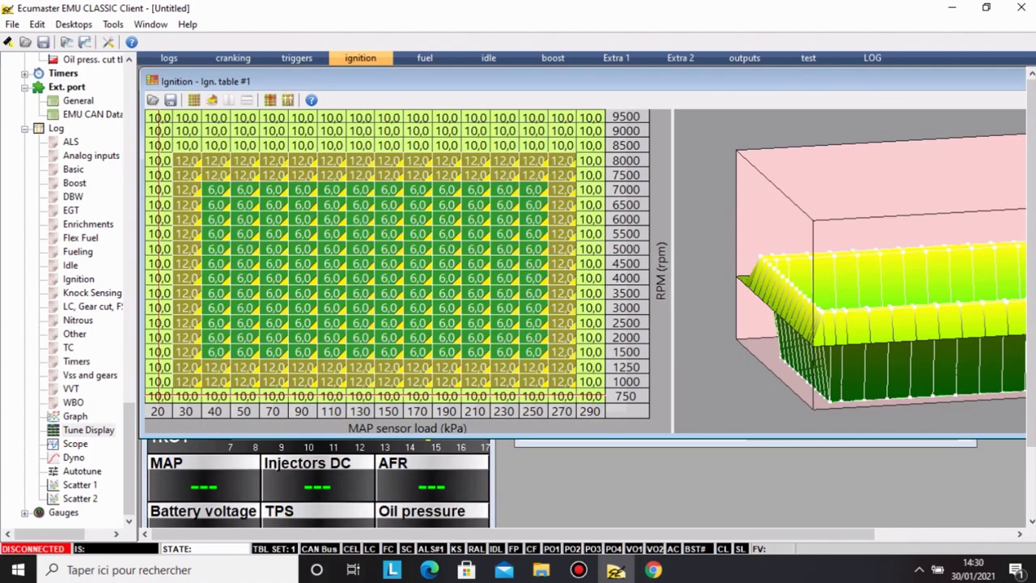
{"action": "left_click", "coordinate": [425, 58]}
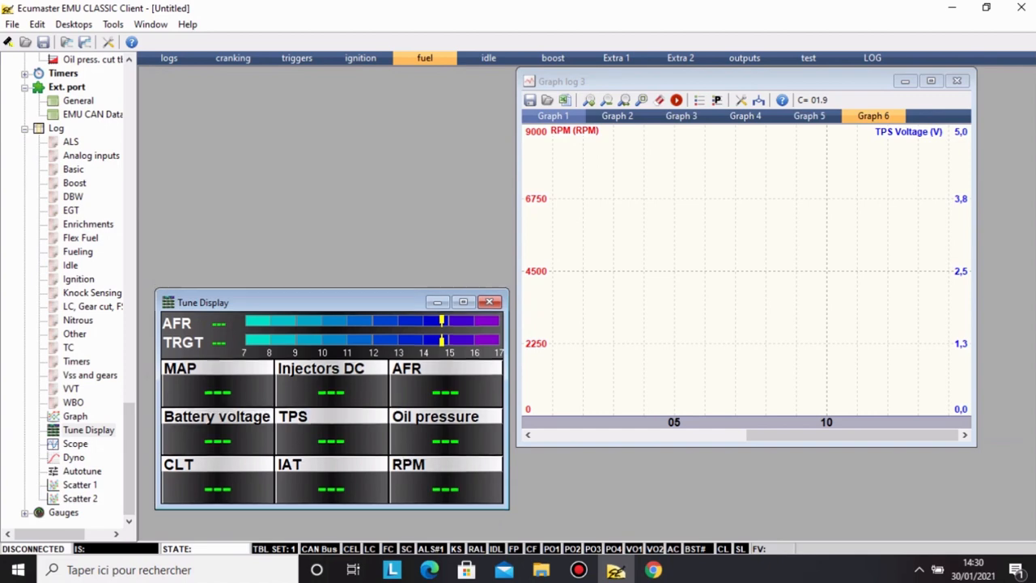
{"action": "left_click_drag", "start_coordinate": [323, 302], "coordinate": [323, 333]}
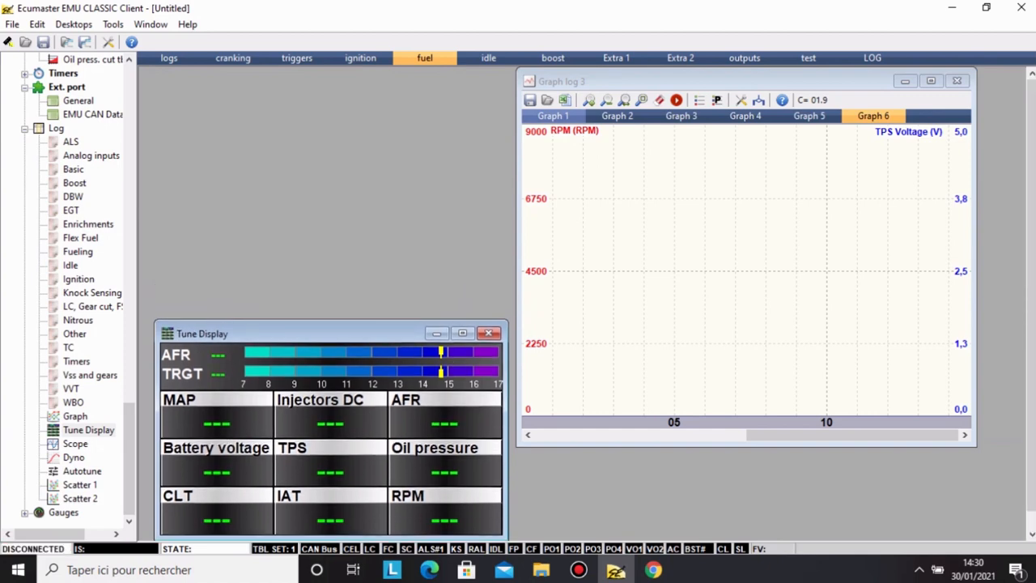
Open VE table #1 of the Fueling group on the fuel desktop and hide its 3D surface view.
{"action": "scroll", "coordinate": [68, 292], "scroll_direction": "up", "scroll_amount": 15}
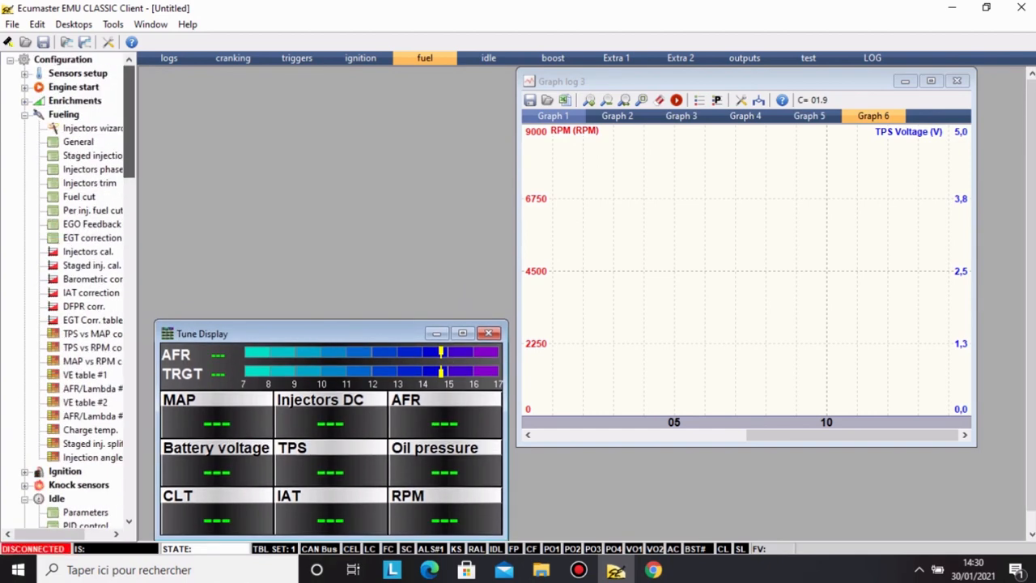
{"action": "scroll", "coordinate": [69, 291], "scroll_direction": "down", "scroll_amount": 3}
{"action": "scroll", "coordinate": [68, 292], "scroll_direction": "down", "scroll_amount": 1}
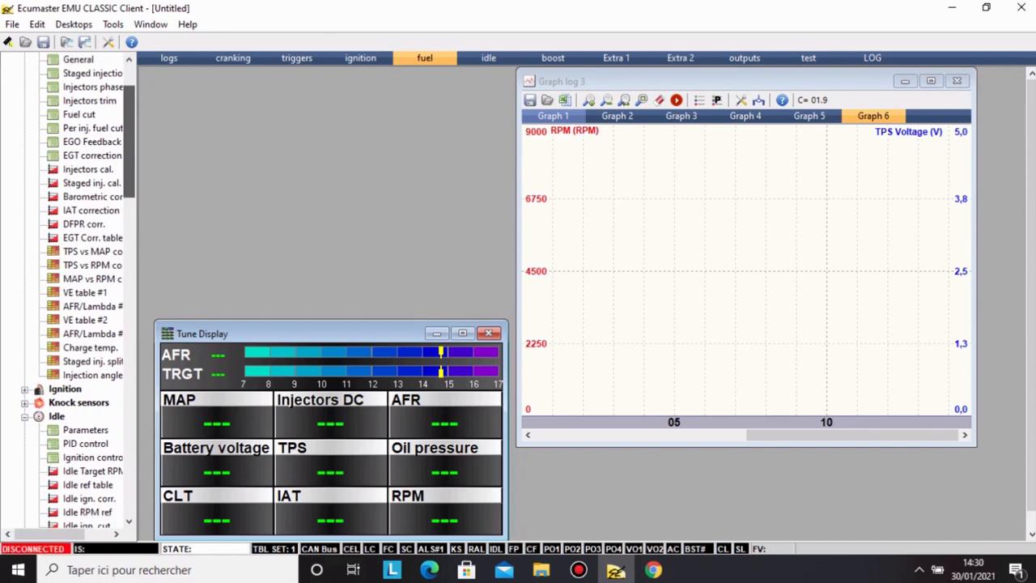
{"action": "double_click", "coordinate": [85, 292]}
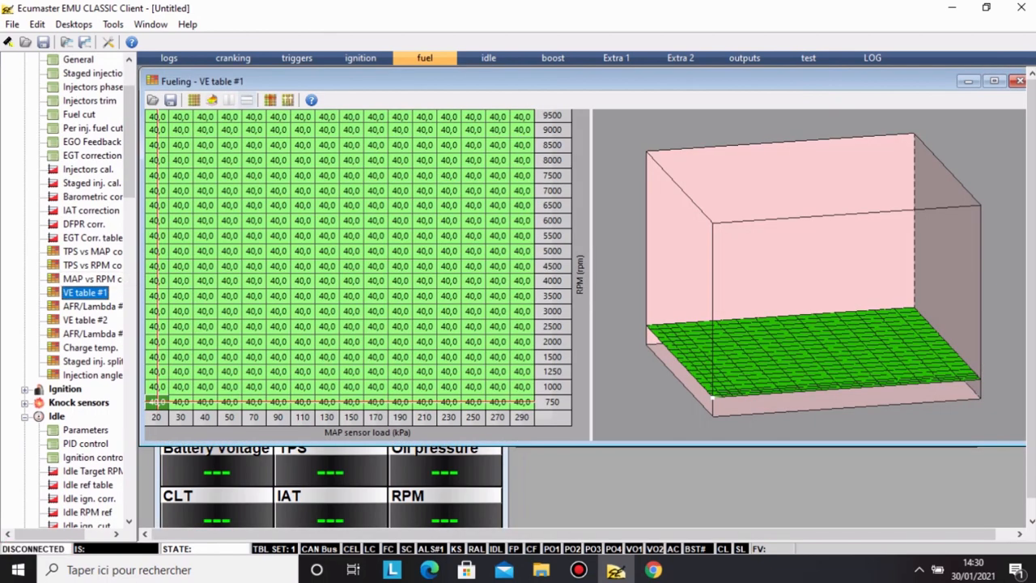
{"action": "left_click", "coordinate": [194, 101]}
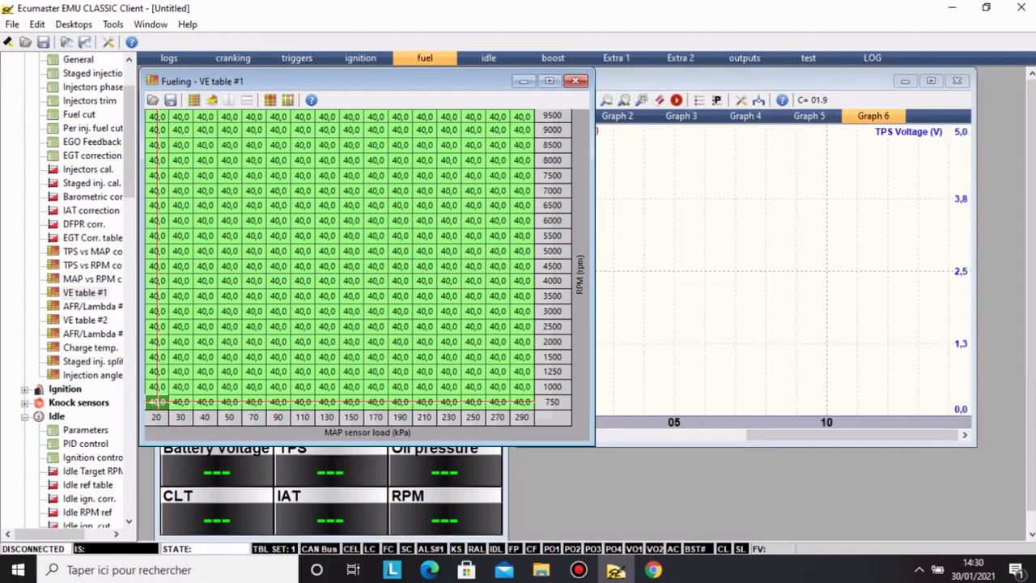
Move the graph log and the Tune Display beside VE table #1 so that the table is uncovered, and make the table active.
{"action": "key", "text": "ctrl+Tab"}
{"action": "left_click_drag", "start_coordinate": [242, 333], "coordinate": [746, 334]}
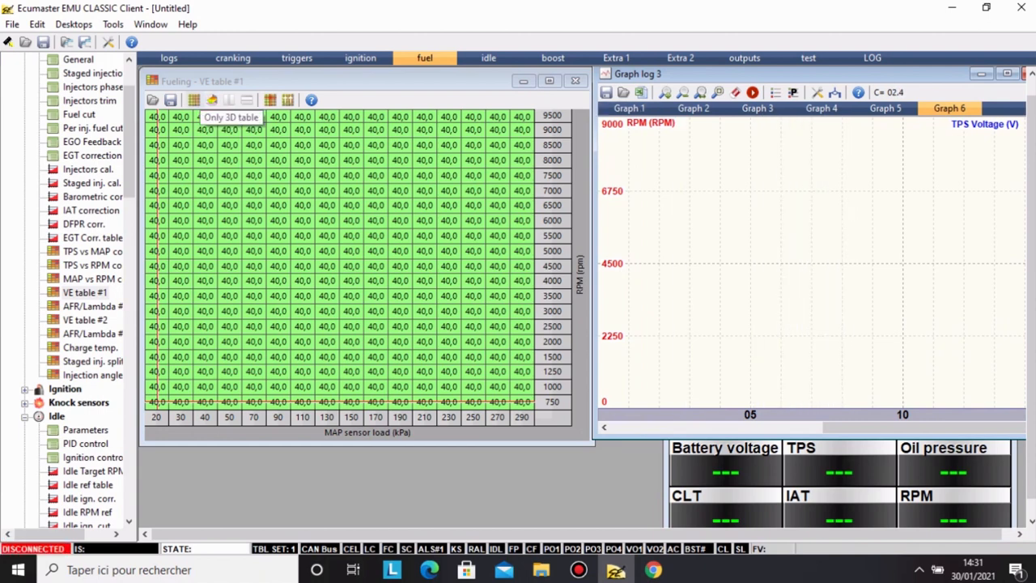
{"action": "left_click", "coordinate": [199, 99]}
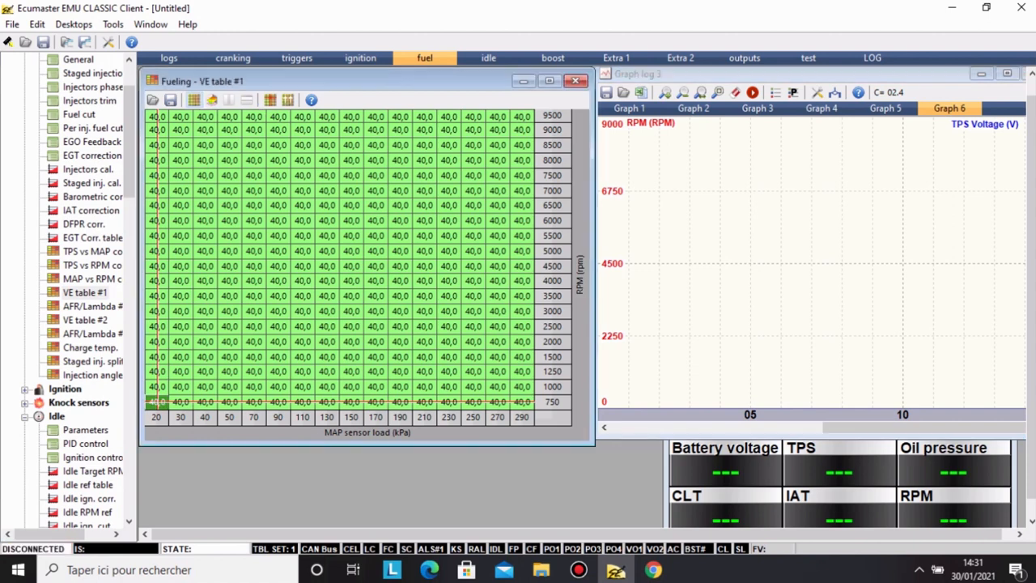
Compare VE table #1's combined view and 3D-only view, and return it to the 2D table only.
{"action": "left_click", "coordinate": [229, 100]}
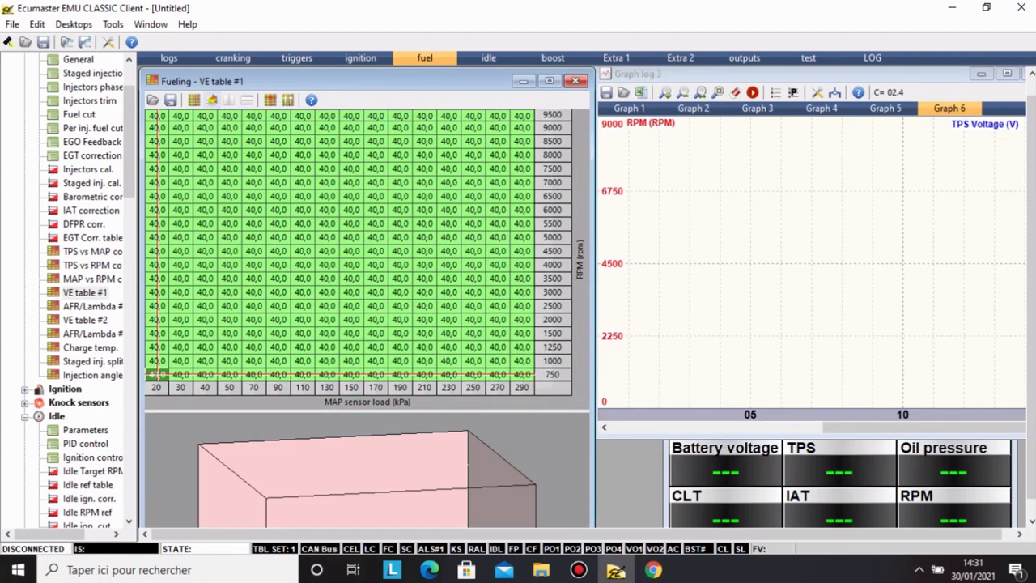
{"action": "left_click", "coordinate": [211, 100]}
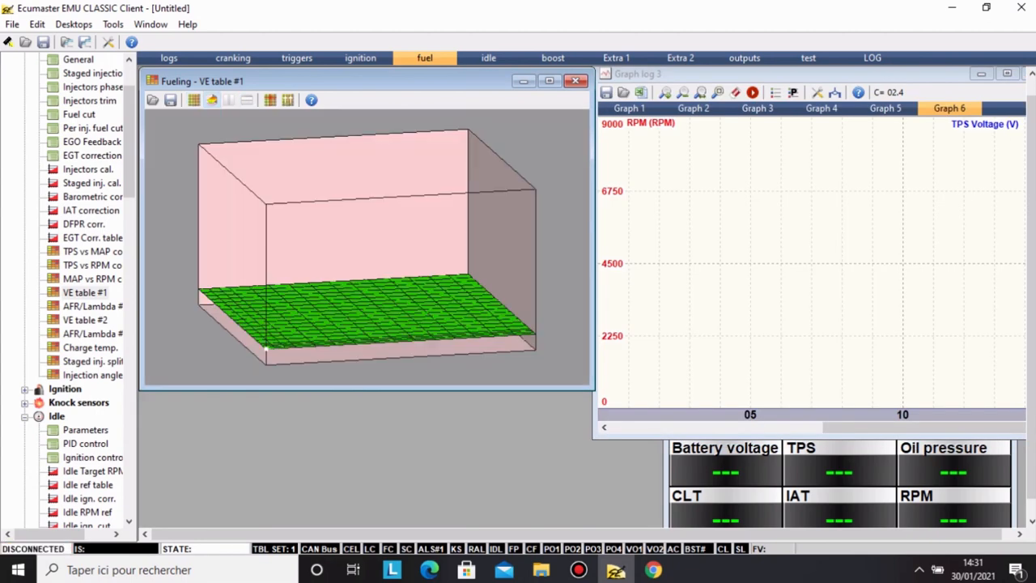
{"action": "left_click", "coordinate": [194, 100]}
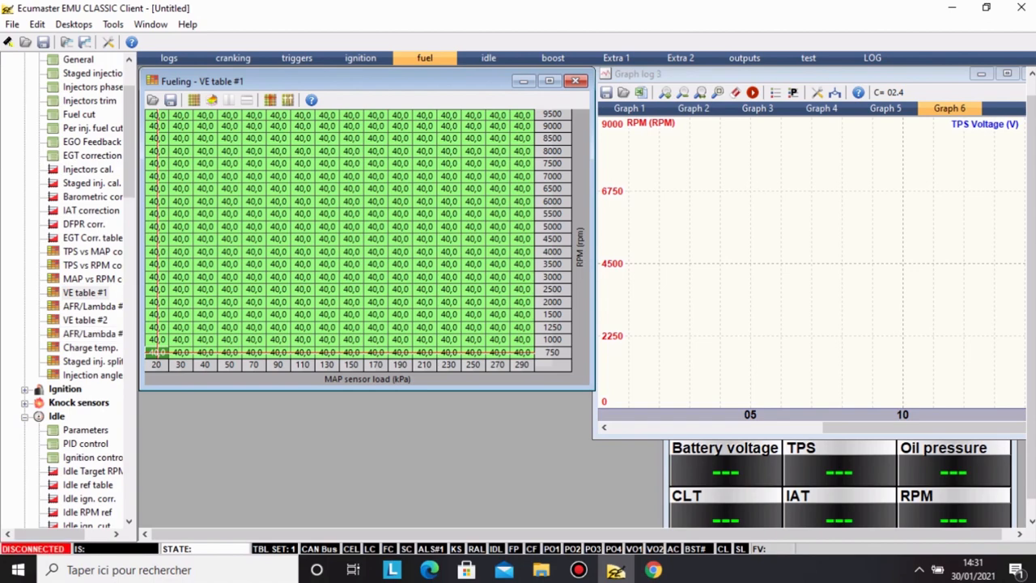
Look at the Scope of the Log group with its primary trigger, secondary trigger and CAM#2 traces, and close it.
{"action": "scroll", "coordinate": [68, 292], "scroll_direction": "down", "scroll_amount": 20}
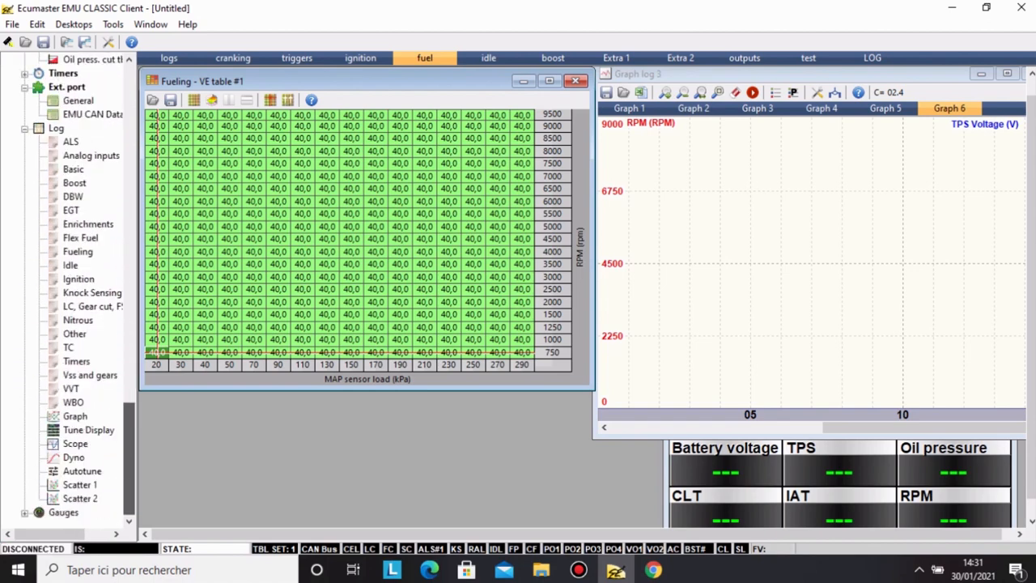
{"action": "double_click", "coordinate": [76, 444]}
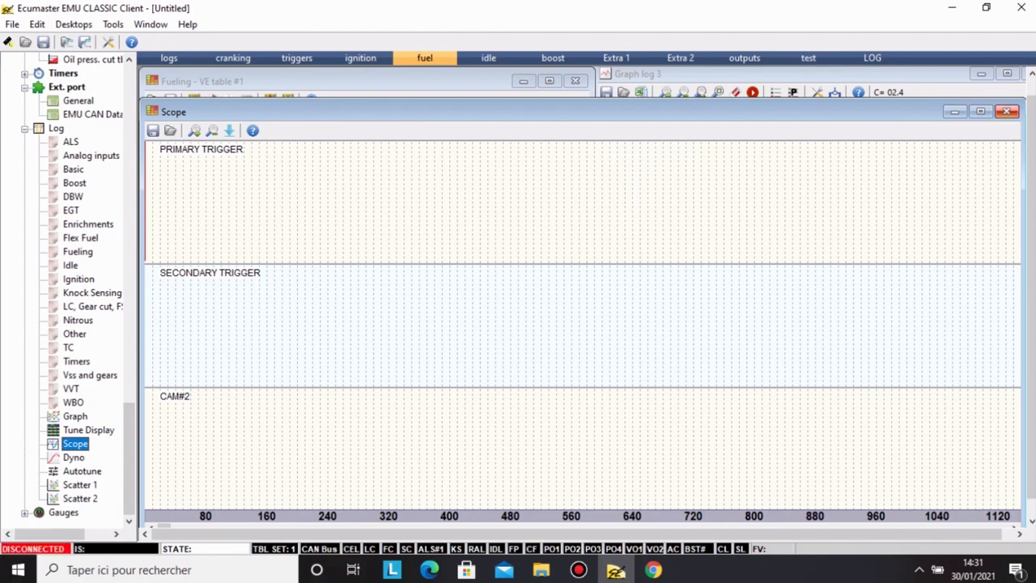
{"action": "left_click", "coordinate": [1007, 111]}
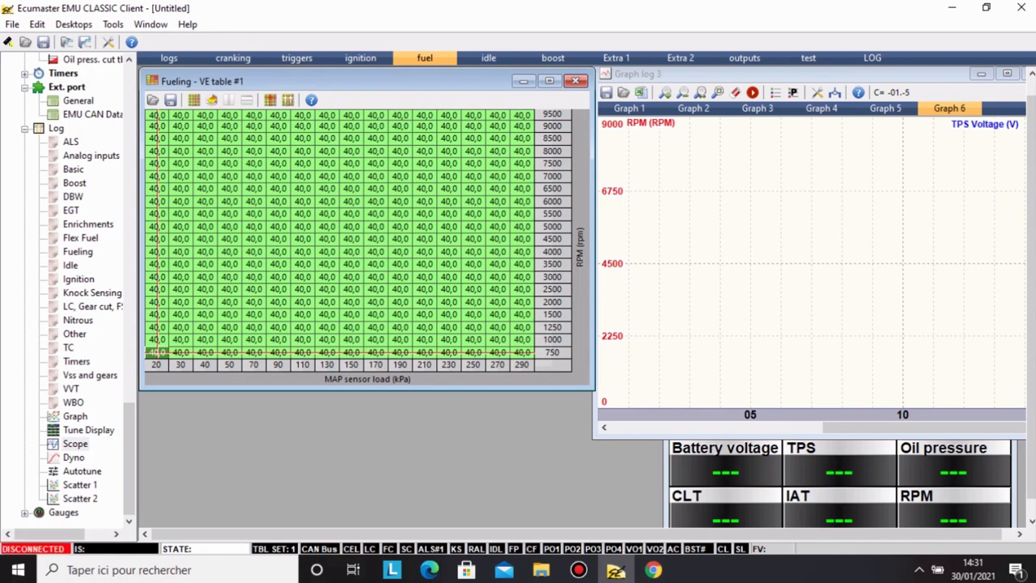
Look at the Dyno plot of the Log group in a widened window, and close it.
{"action": "left_click", "coordinate": [74, 457]}
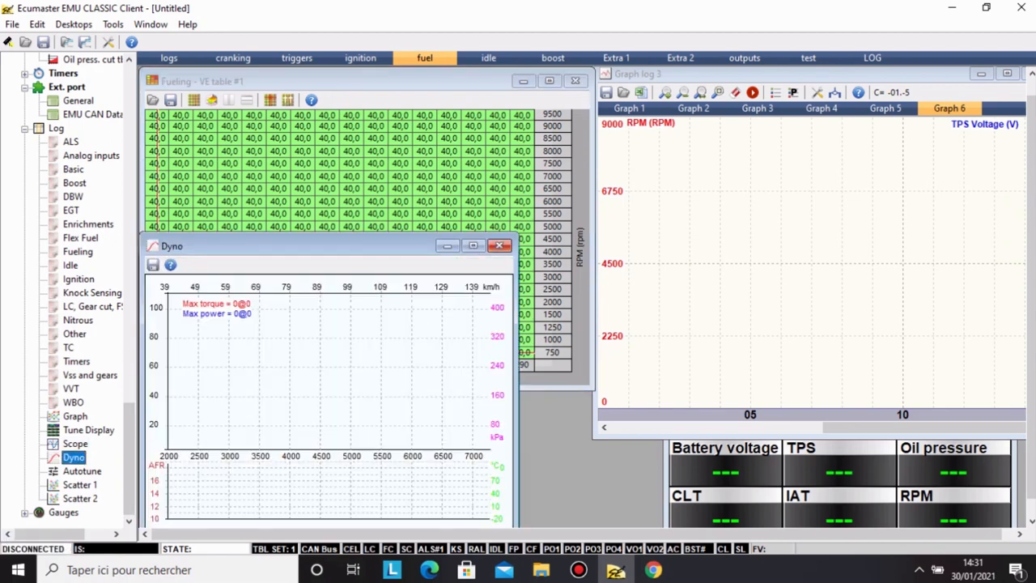
{"action": "left_click_drag", "start_coordinate": [513, 380], "coordinate": [607, 380]}
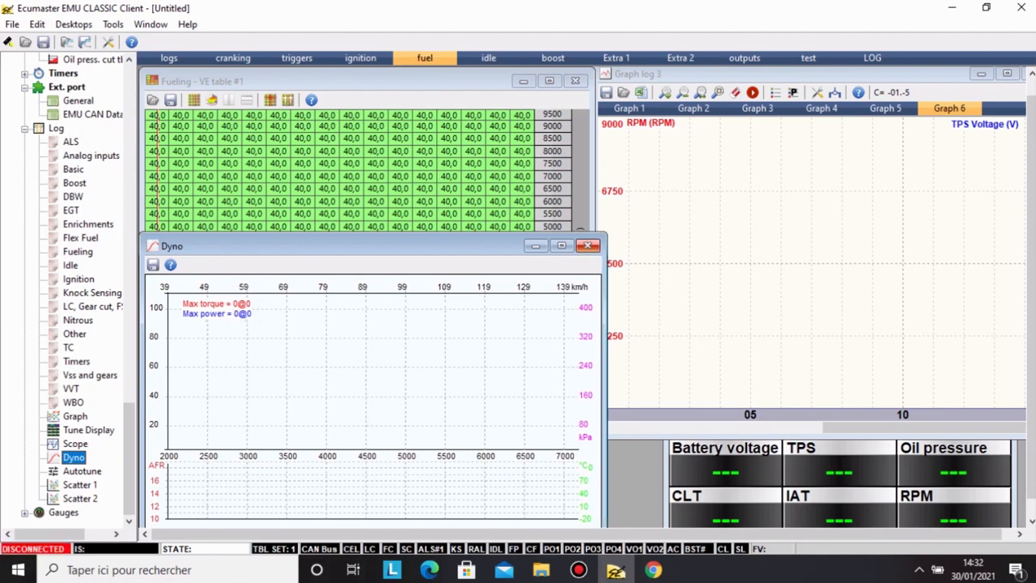
{"action": "key", "text": "ctrl+F4"}
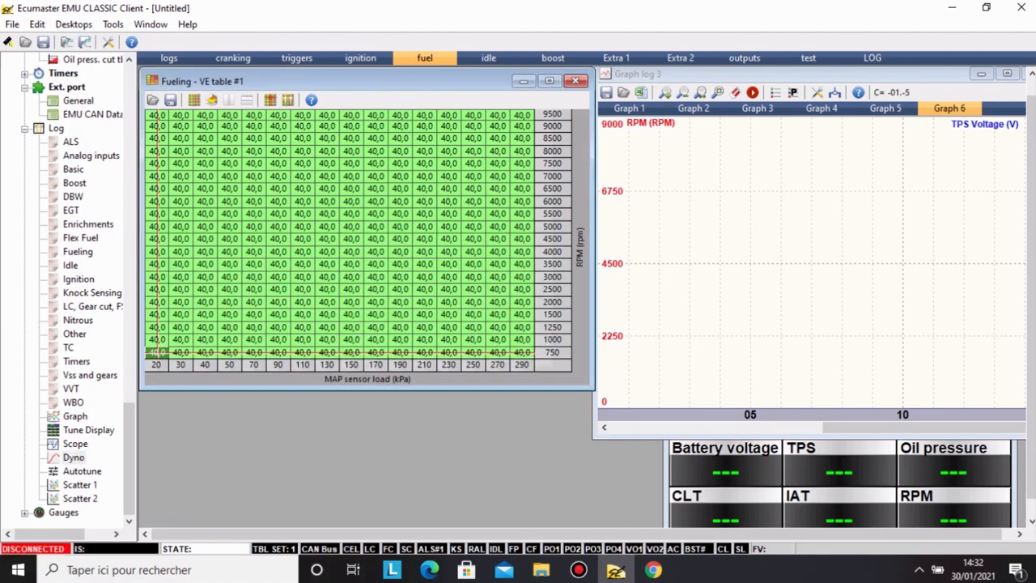
Open the Autotune table of the Log group and collapse the Idle, Outputs, Sport, Other and Ext. port groups in the tree.
{"action": "double_click", "coordinate": [82, 471]}
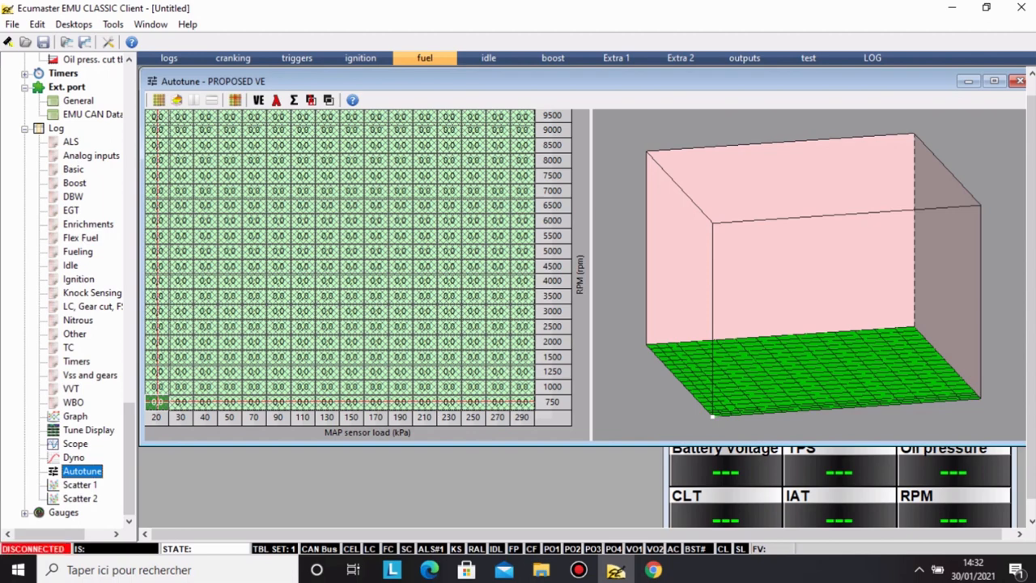
{"action": "scroll", "coordinate": [65, 292], "scroll_direction": "up", "scroll_amount": 2}
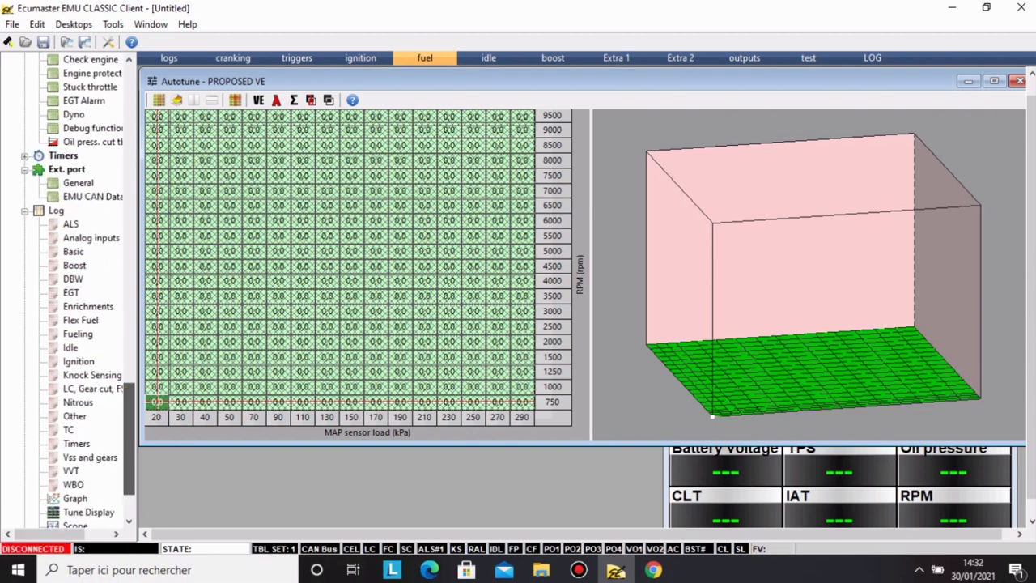
{"action": "scroll", "coordinate": [64, 292], "scroll_direction": "up", "scroll_amount": 10}
{"action": "scroll", "coordinate": [68, 291], "scroll_direction": "up", "scroll_amount": 7}
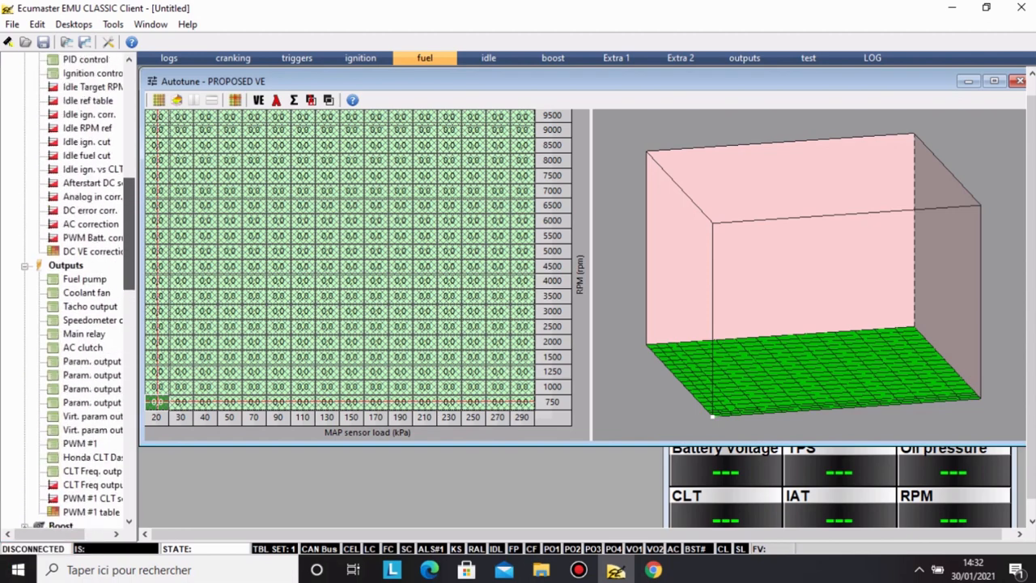
{"action": "scroll", "coordinate": [68, 292], "scroll_direction": "down", "scroll_amount": 1}
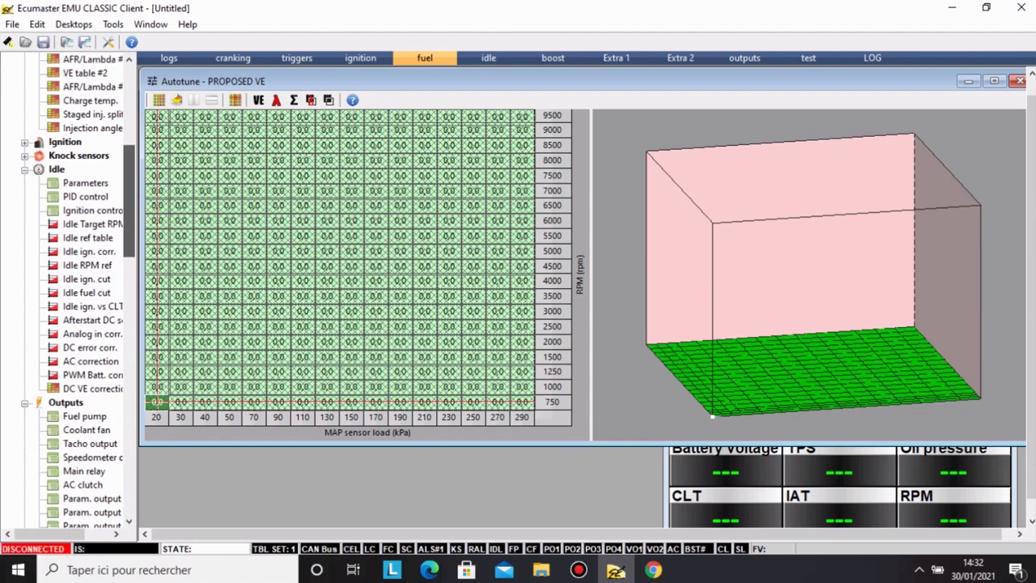
{"action": "scroll", "coordinate": [68, 291], "scroll_direction": "down", "scroll_amount": 5}
{"action": "left_click", "coordinate": [26, 184]}
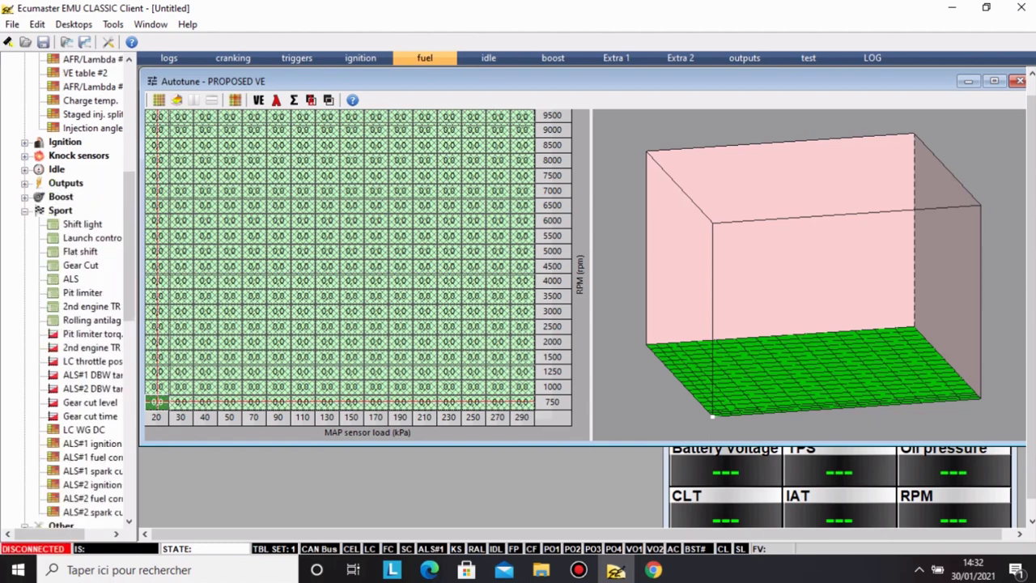
{"action": "left_click", "coordinate": [25, 210]}
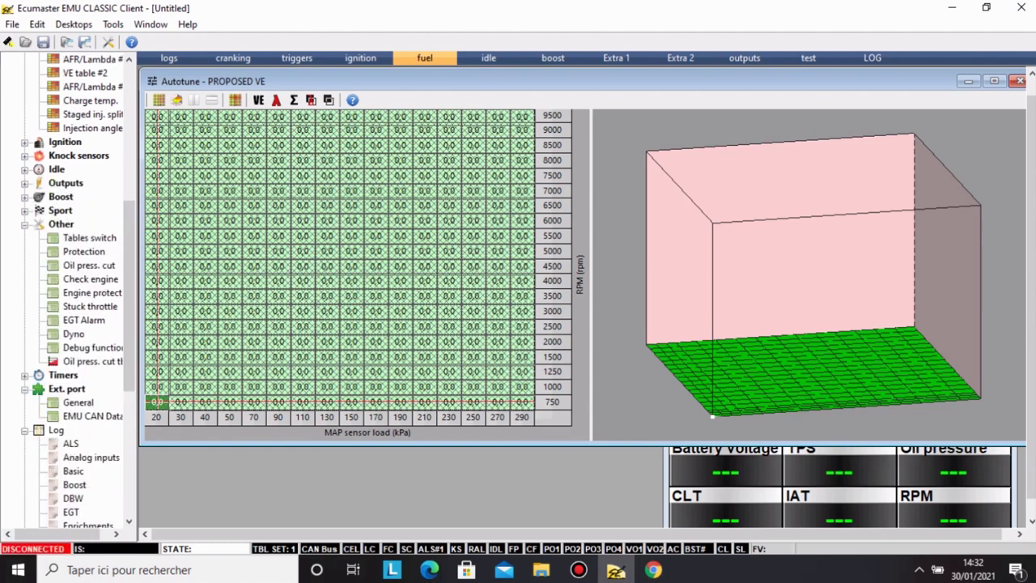
{"action": "left_click", "coordinate": [25, 224]}
{"action": "left_click", "coordinate": [25, 252]}
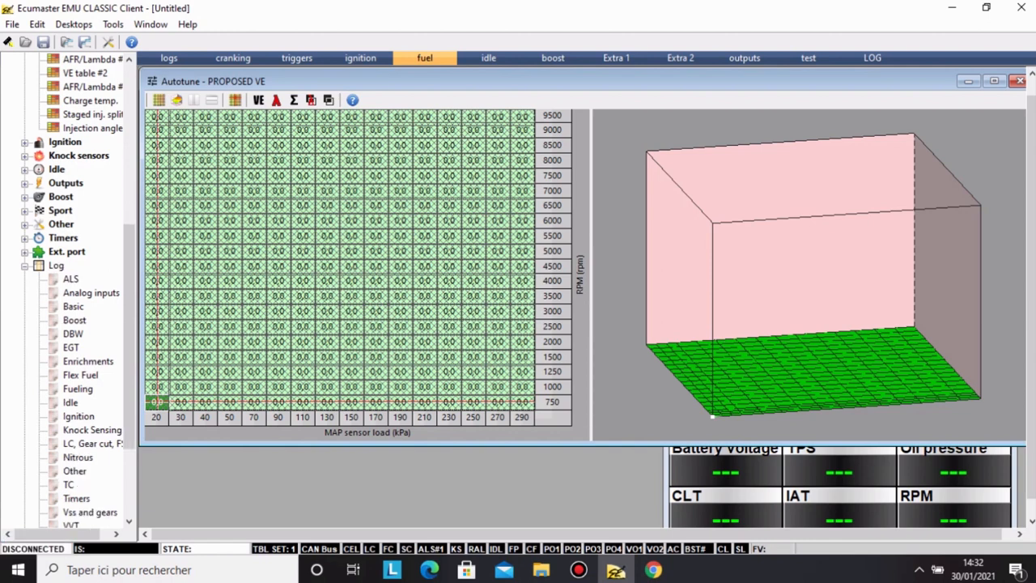
Look at VE table #1 and the AFR/Lambda #1 target table of the Fueling group, and close both to return to Autotune.
{"action": "scroll", "coordinate": [73, 324], "scroll_direction": "up", "scroll_amount": 1}
{"action": "scroll", "coordinate": [73, 324], "scroll_direction": "up", "scroll_amount": 5}
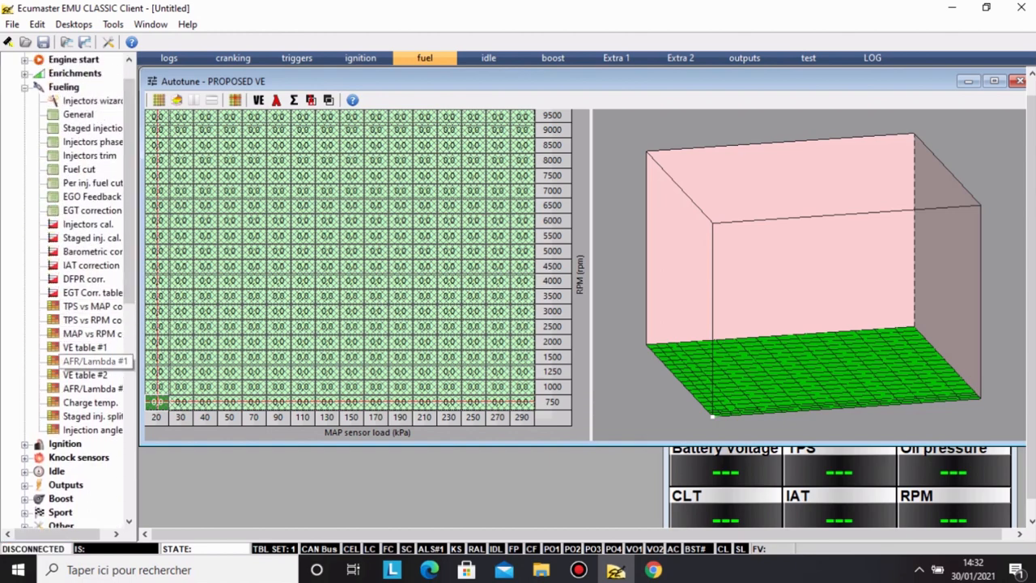
{"action": "double_click", "coordinate": [85, 347]}
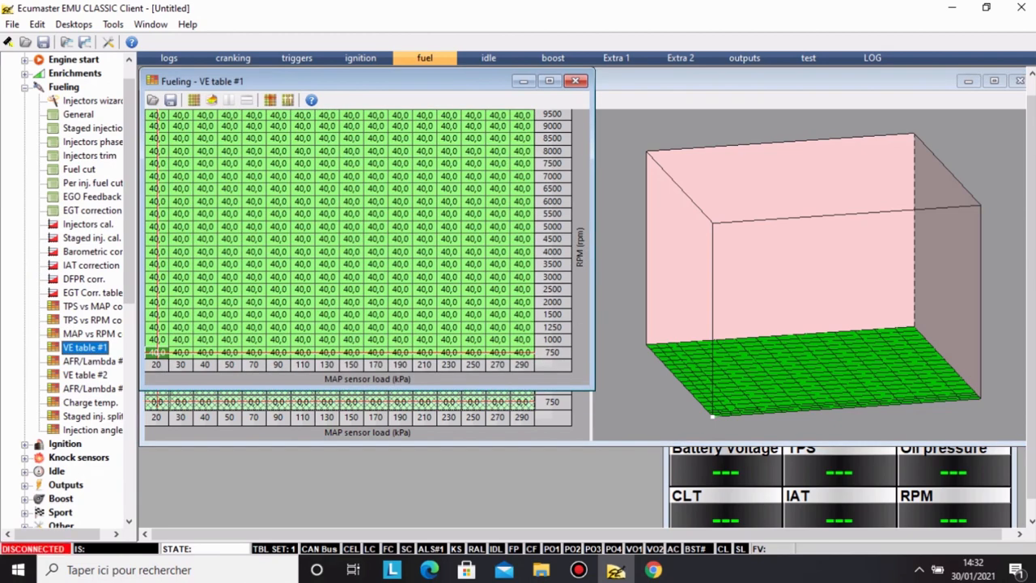
{"action": "double_click", "coordinate": [91, 361]}
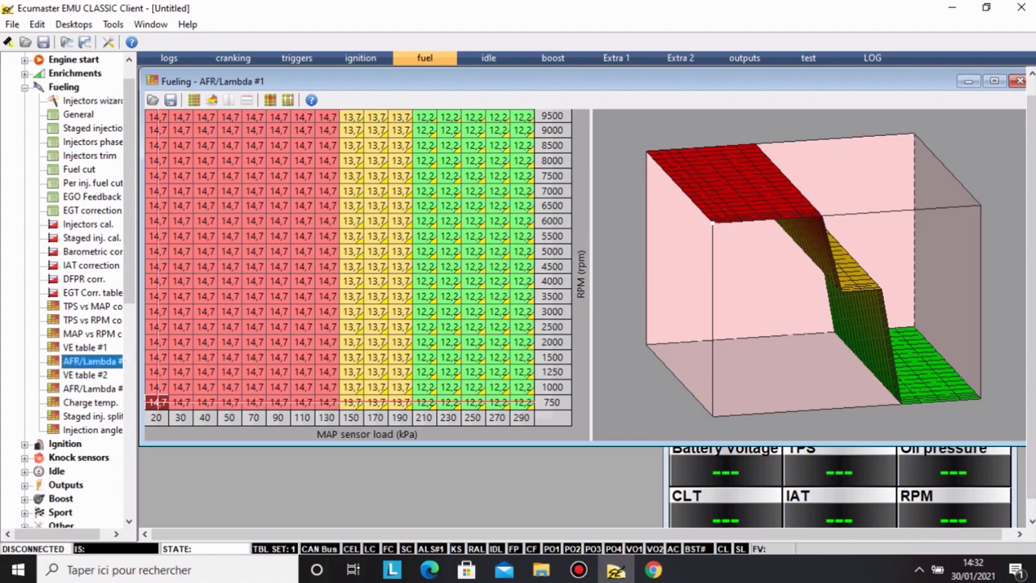
{"action": "left_click", "coordinate": [1020, 81]}
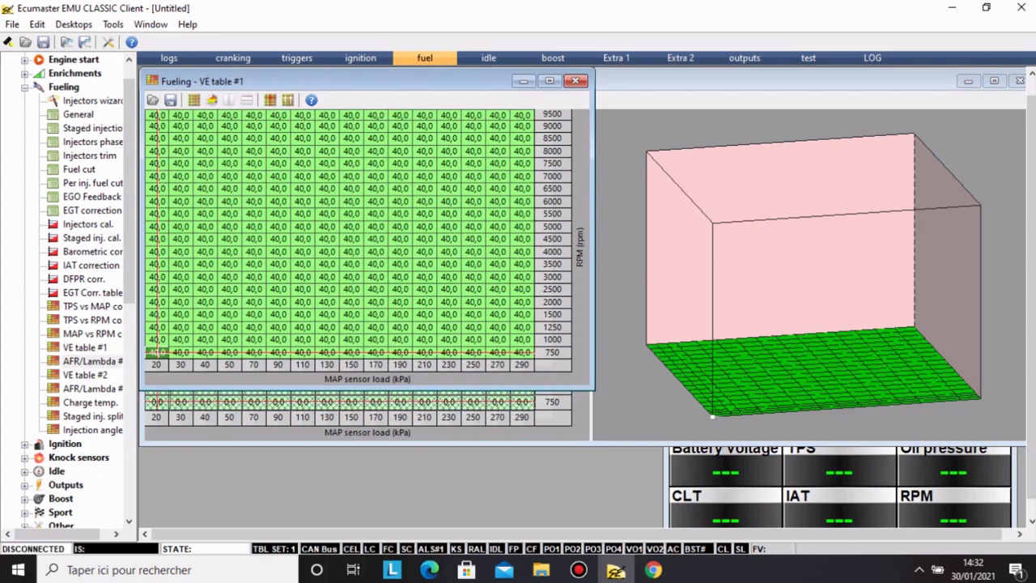
{"action": "left_click", "coordinate": [575, 81]}
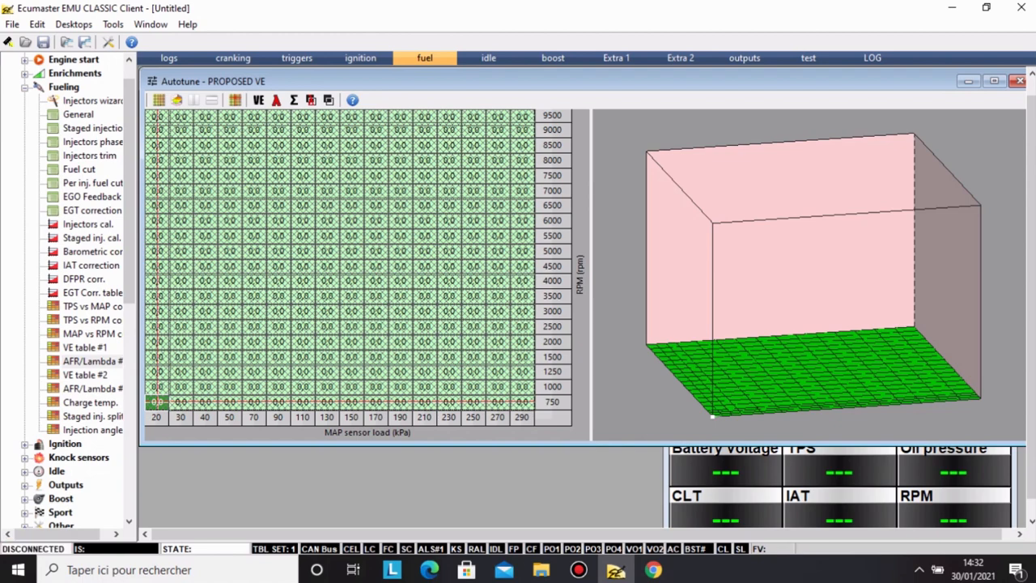
Examine individual cells of Autotune's proposed VE table, from 110 kPa at 3500 rpm to 150 kPa at 5000 rpm.
{"action": "left_click", "coordinate": [302, 295]}
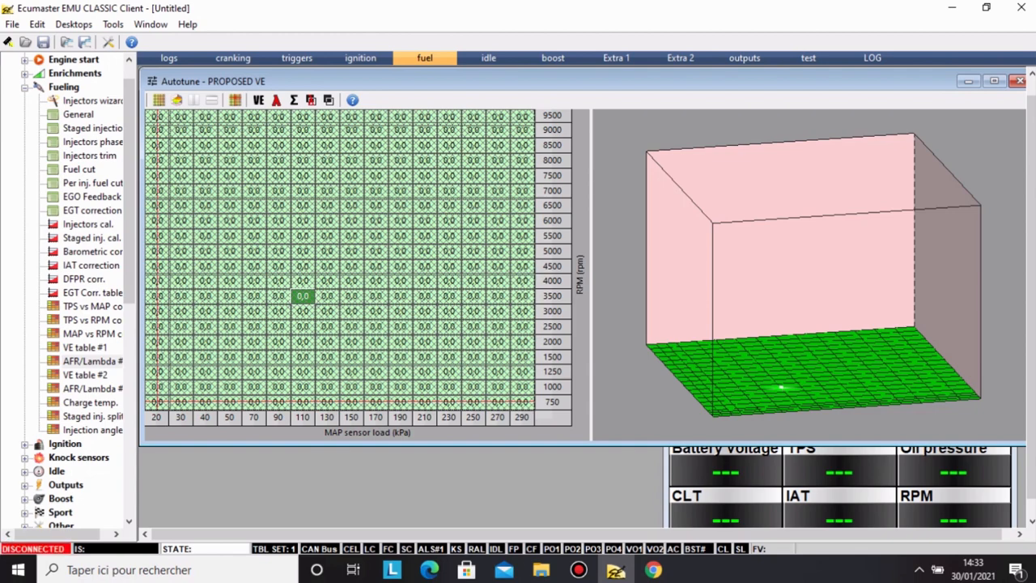
{"action": "left_click", "coordinate": [375, 236]}
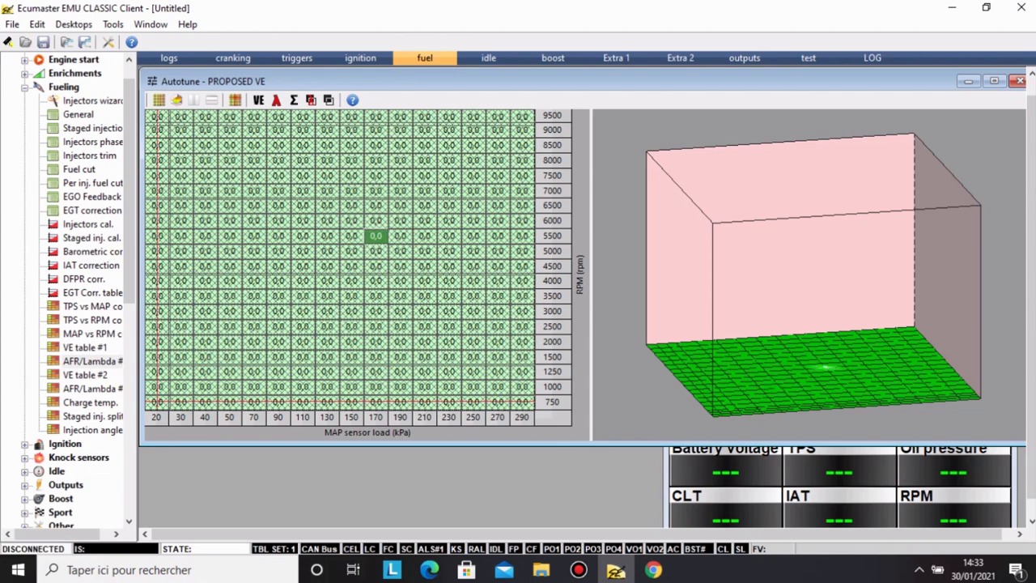
{"action": "left_click", "coordinate": [375, 266]}
{"action": "left_click", "coordinate": [351, 266]}
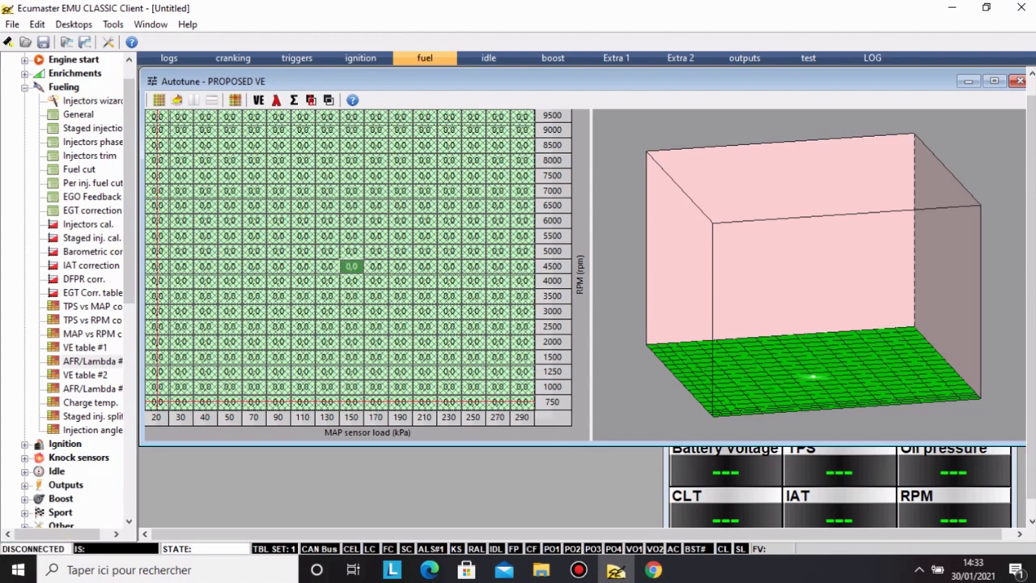
{"action": "left_click", "coordinate": [351, 252]}
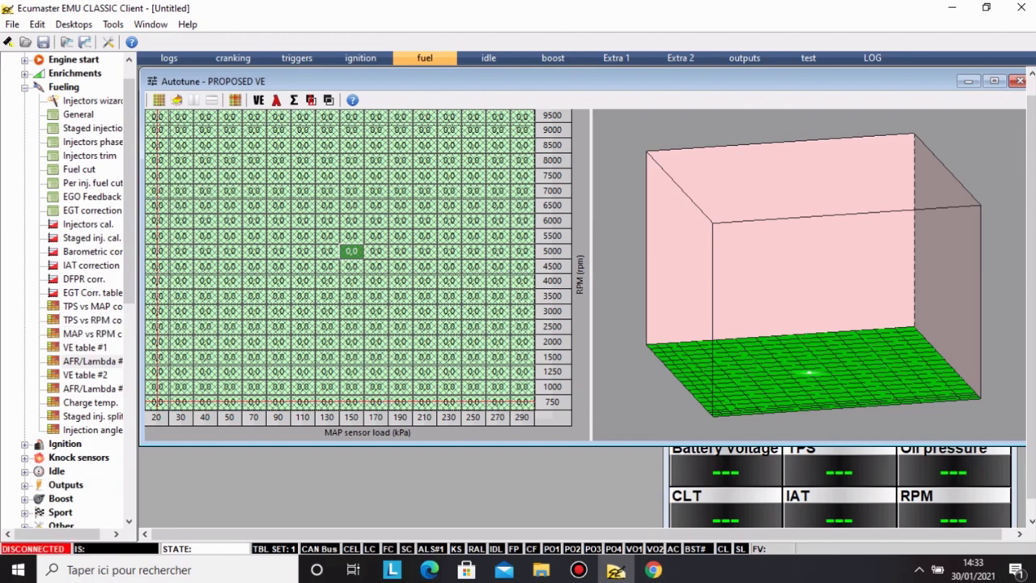
Review VE table #1 with its 3D surface once more, and close both it and the Autotune table.
{"action": "double_click", "coordinate": [85, 347]}
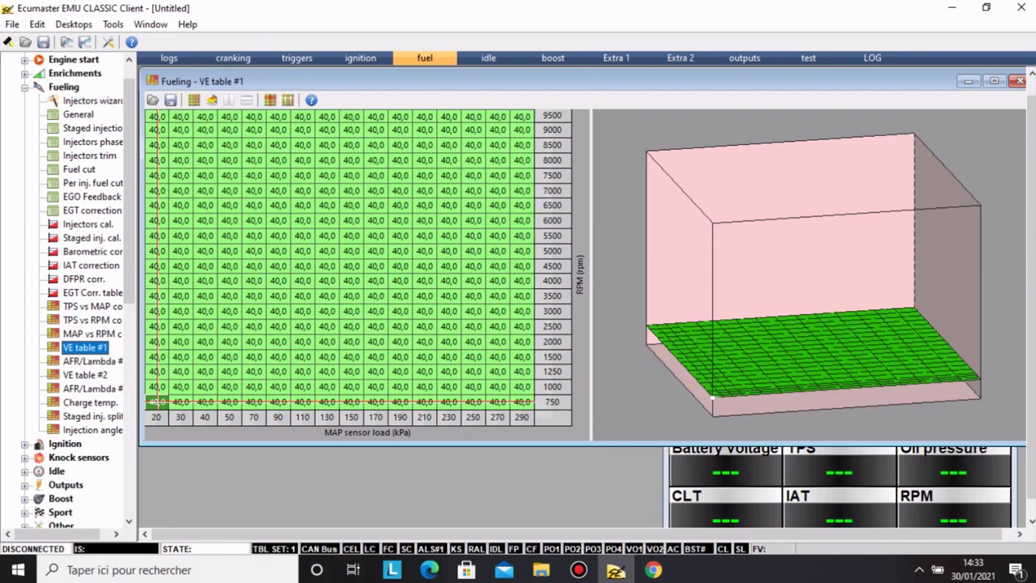
{"action": "left_click", "coordinate": [1019, 81]}
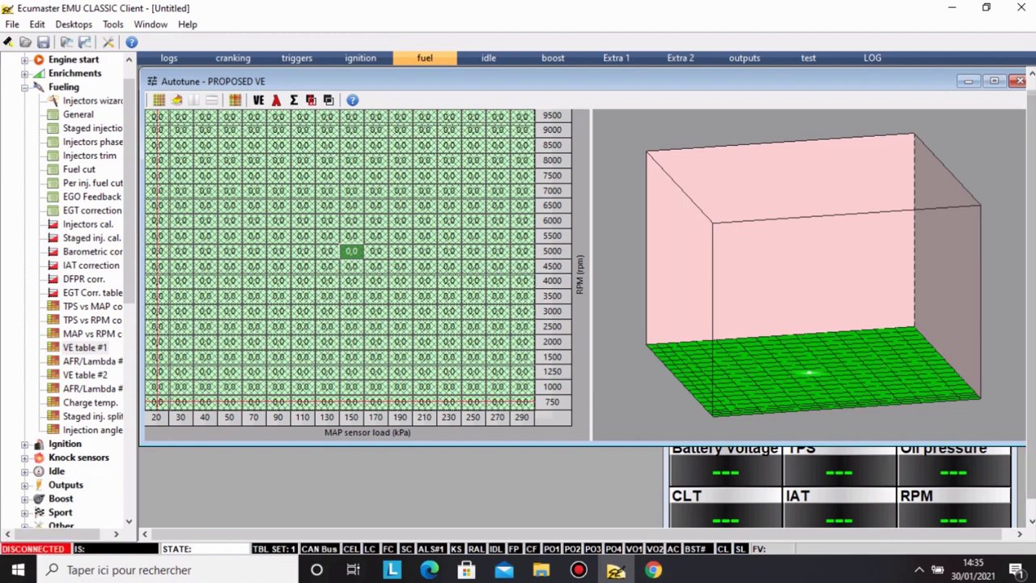
{"action": "left_click", "coordinate": [1019, 81]}
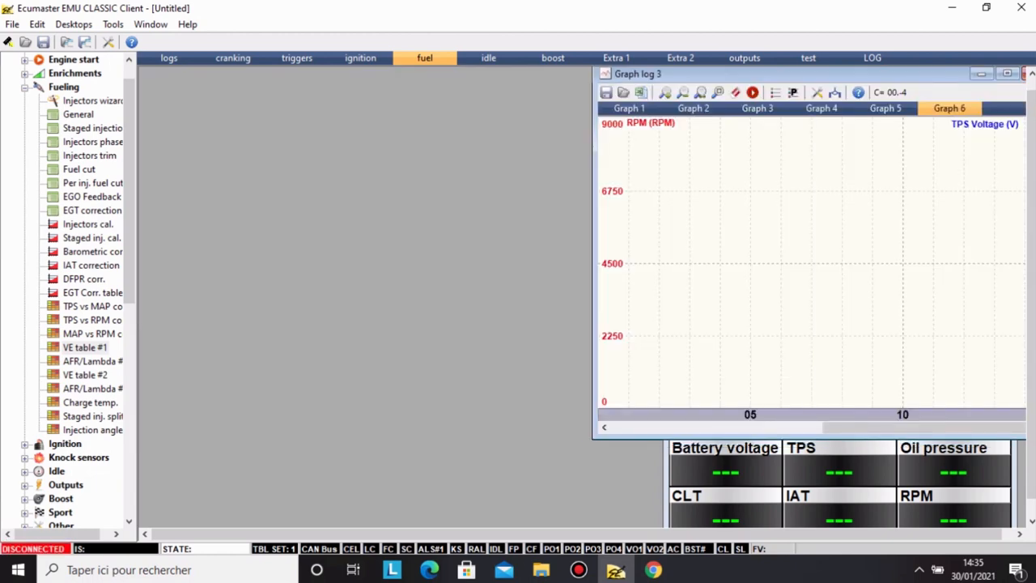
Look at the Scatter 1 plot of the Log group and close it.
{"action": "scroll", "coordinate": [68, 291], "scroll_direction": "down", "scroll_amount": 11}
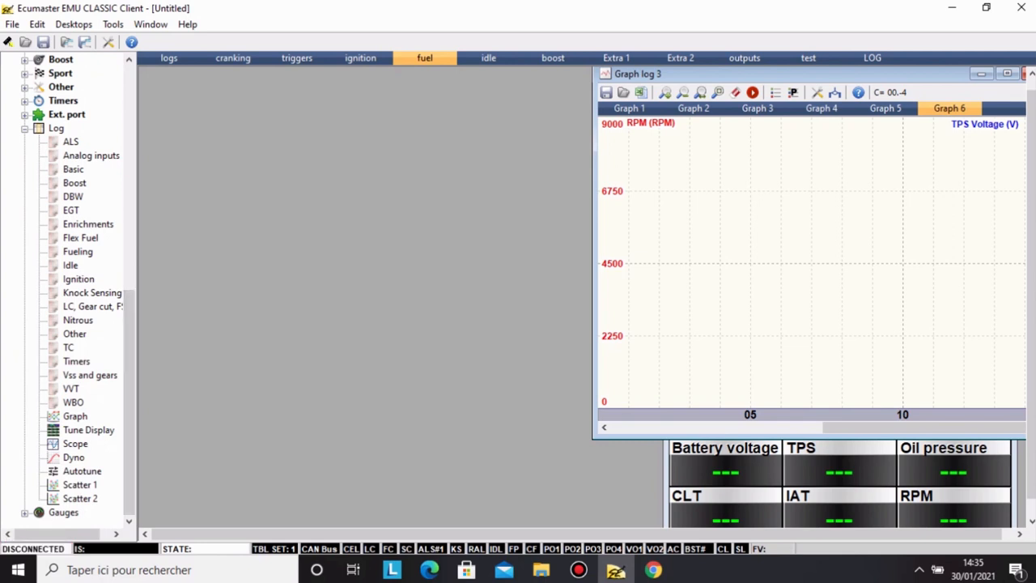
{"action": "double_click", "coordinate": [79, 484]}
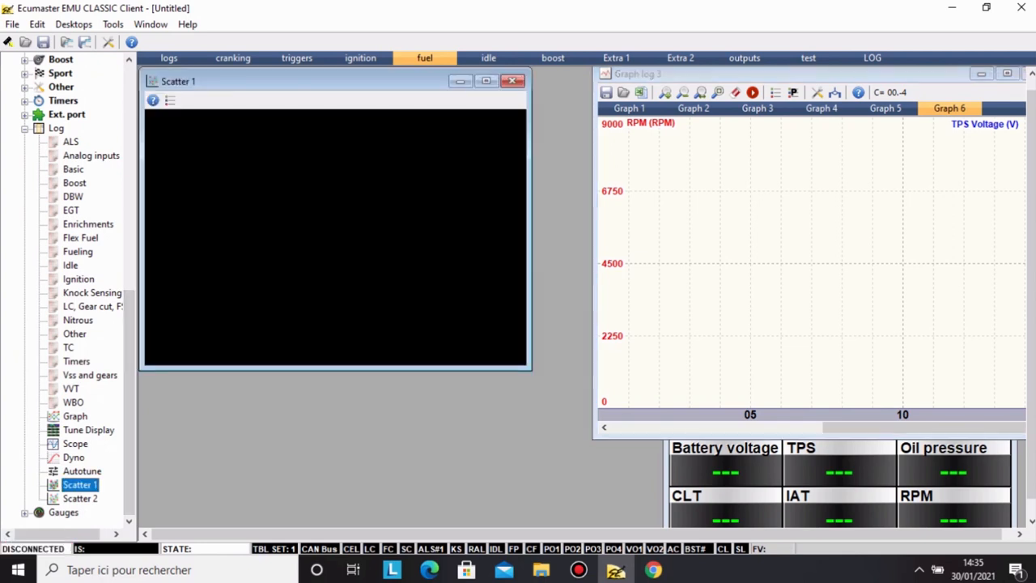
{"action": "left_click", "coordinate": [513, 81]}
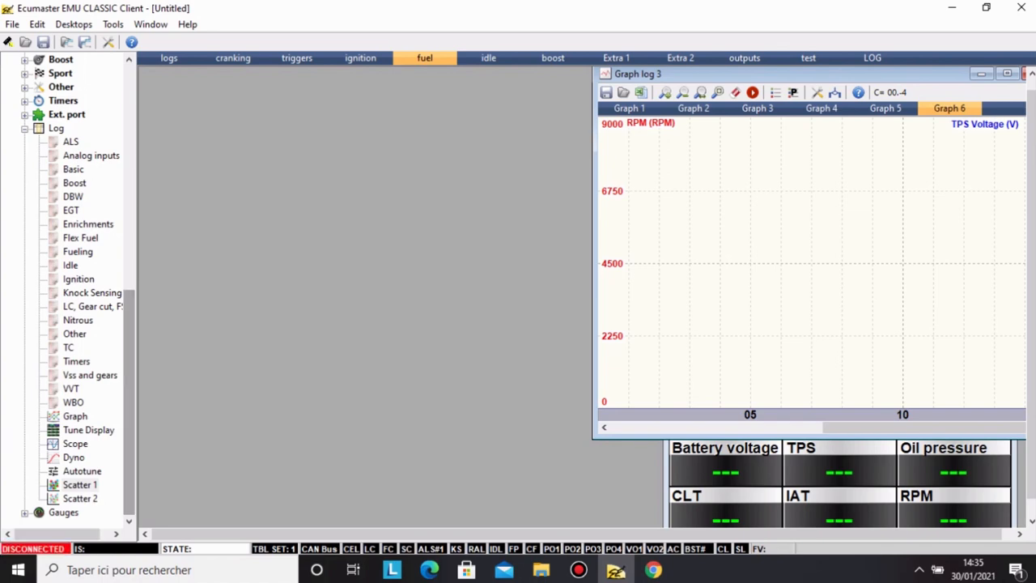
Look through the available gauges in the Gauges group, view the AFR Target gauge at a smaller size, and close it.
{"action": "left_click", "coordinate": [24, 511]}
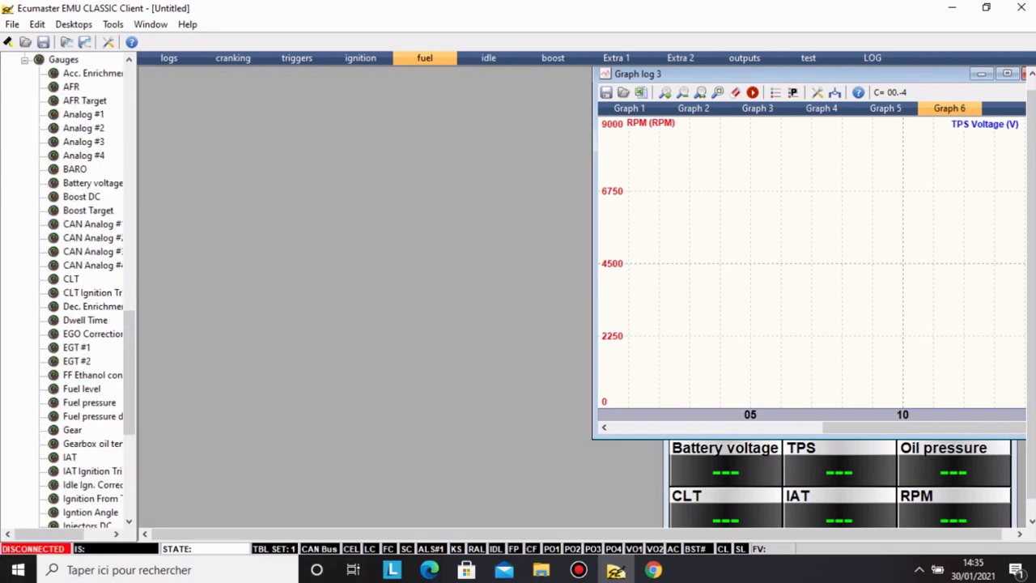
{"action": "scroll", "coordinate": [73, 291], "scroll_direction": "up", "scroll_amount": 3}
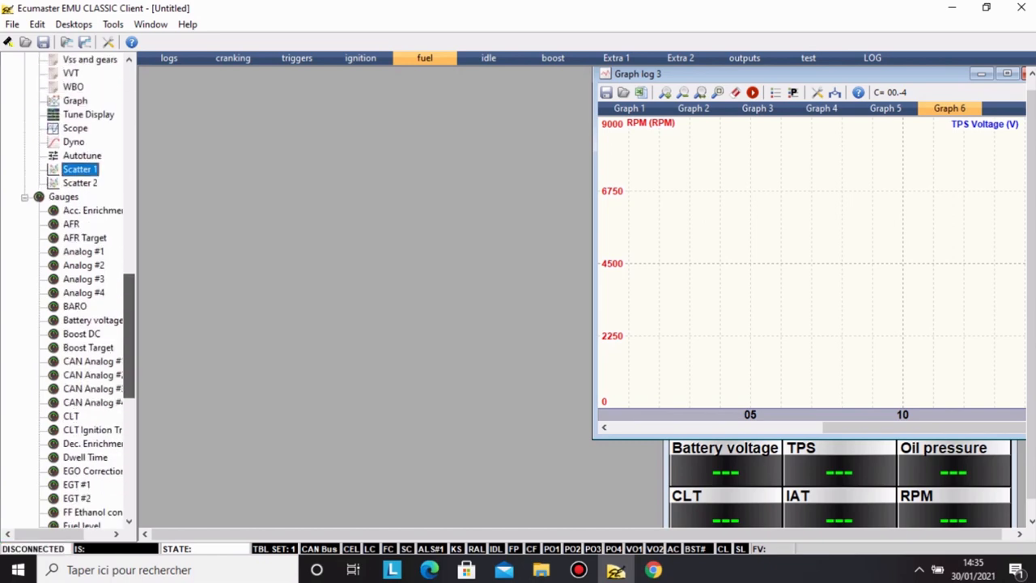
{"action": "scroll", "coordinate": [73, 292], "scroll_direction": "down", "scroll_amount": 10}
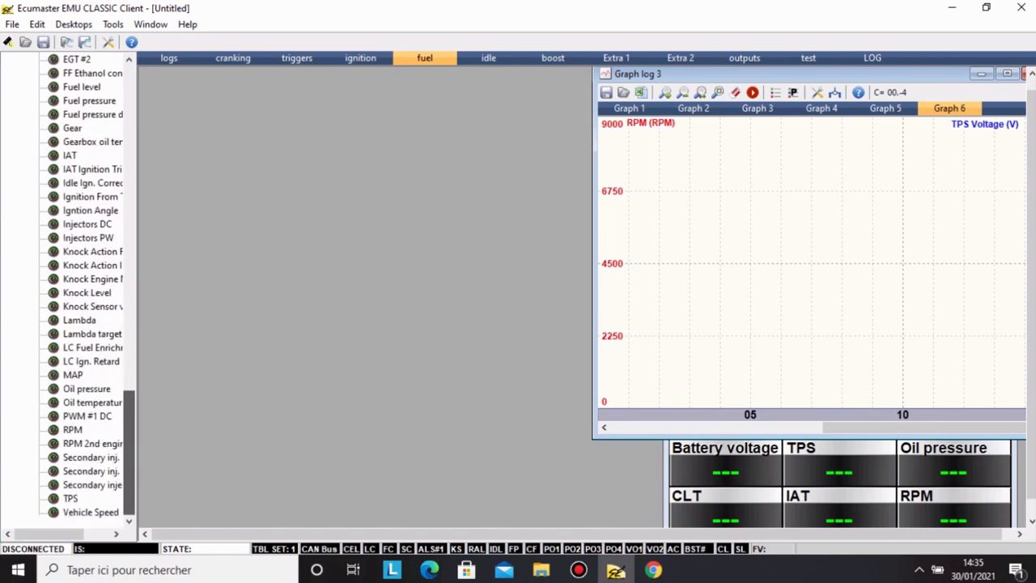
{"action": "scroll", "coordinate": [73, 292], "scroll_direction": "up", "scroll_amount": 4}
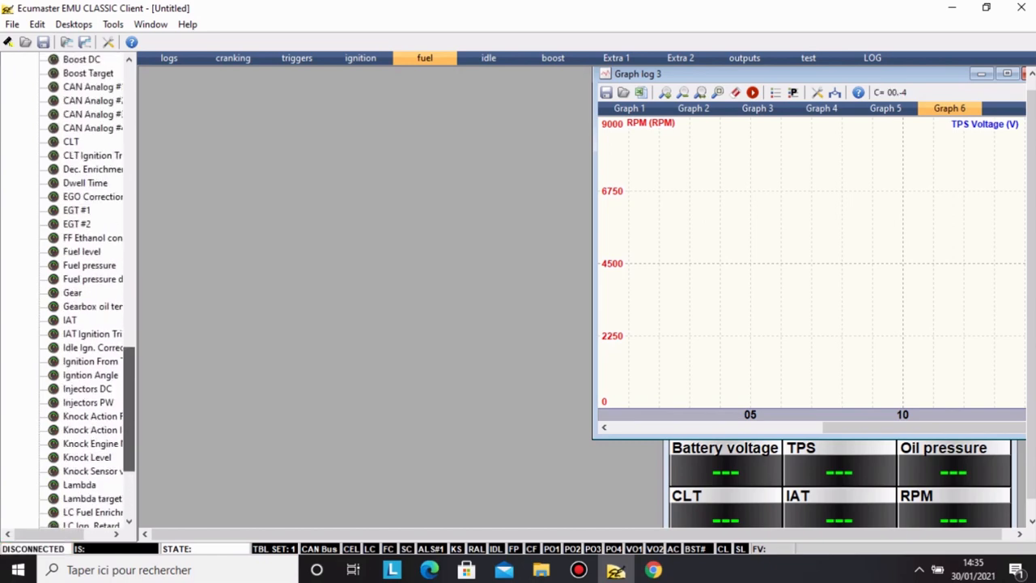
{"action": "scroll", "coordinate": [72, 291], "scroll_direction": "up", "scroll_amount": 6}
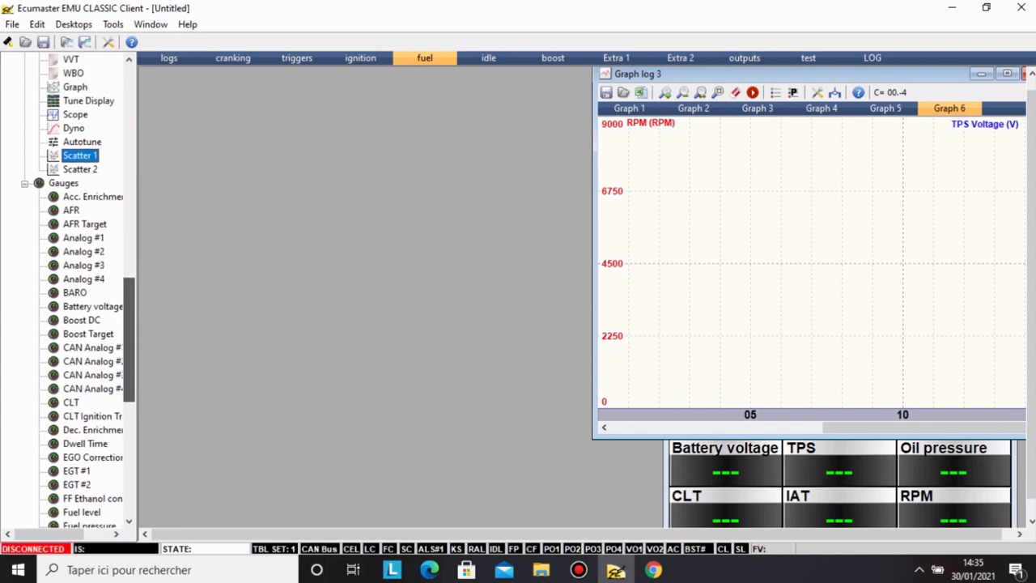
{"action": "double_click", "coordinate": [84, 224]}
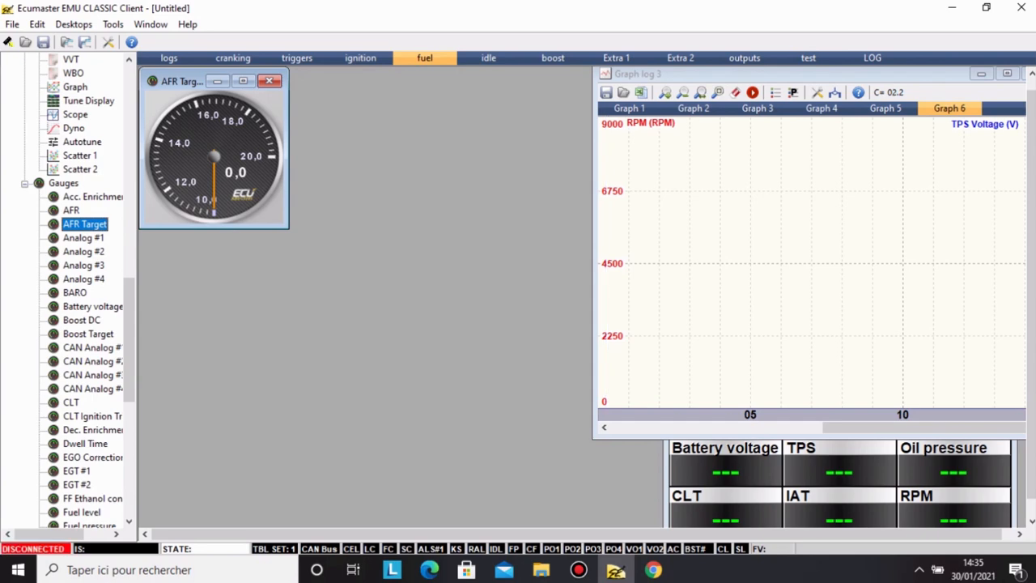
{"action": "key", "text": "ctrl+Tab"}
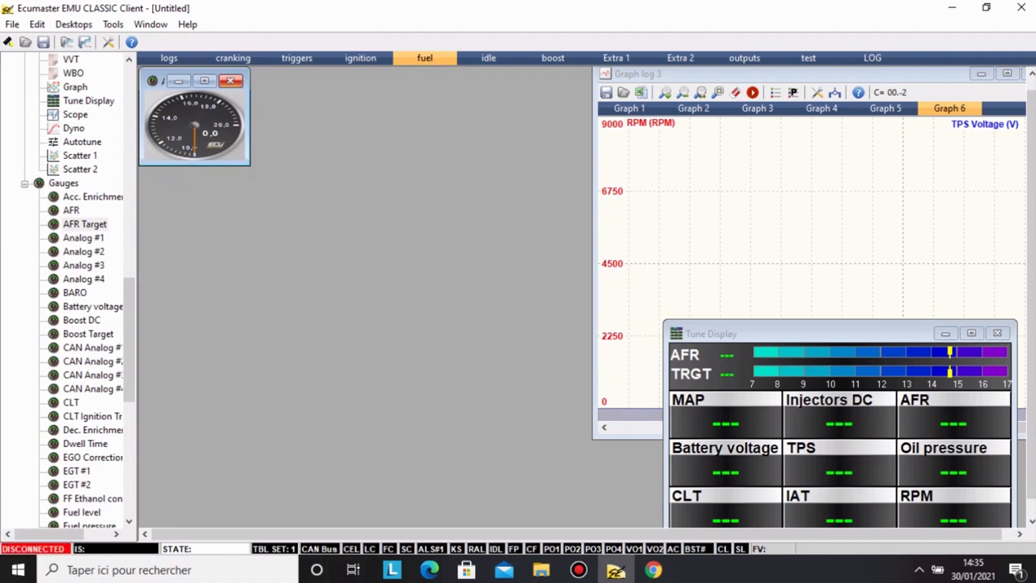
{"action": "key", "text": "ctrl+F4"}
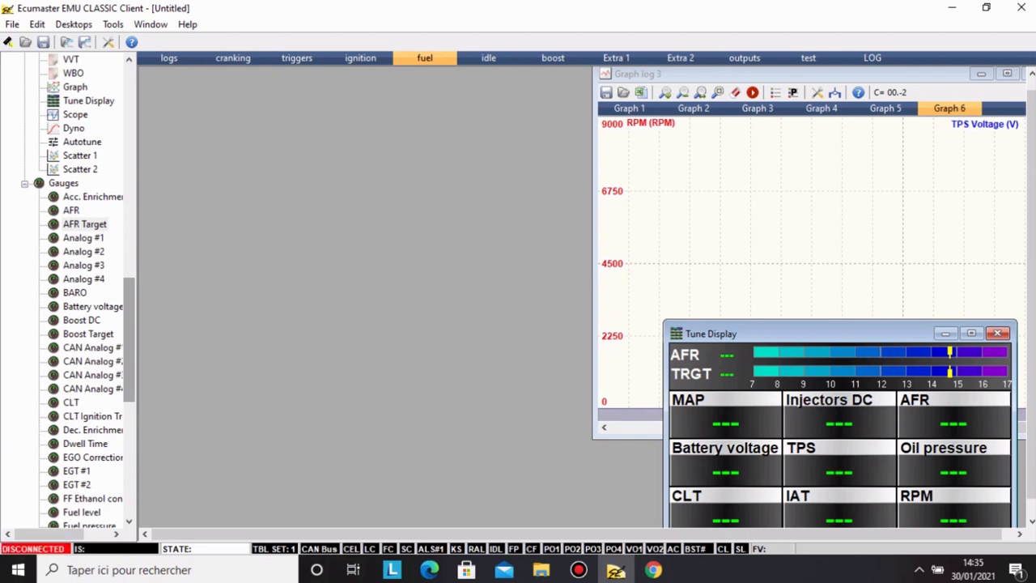
Collapse the Gauges, Log and Fueling groups in the configuration tree.
{"action": "scroll", "coordinate": [69, 292], "scroll_direction": "up", "scroll_amount": 1}
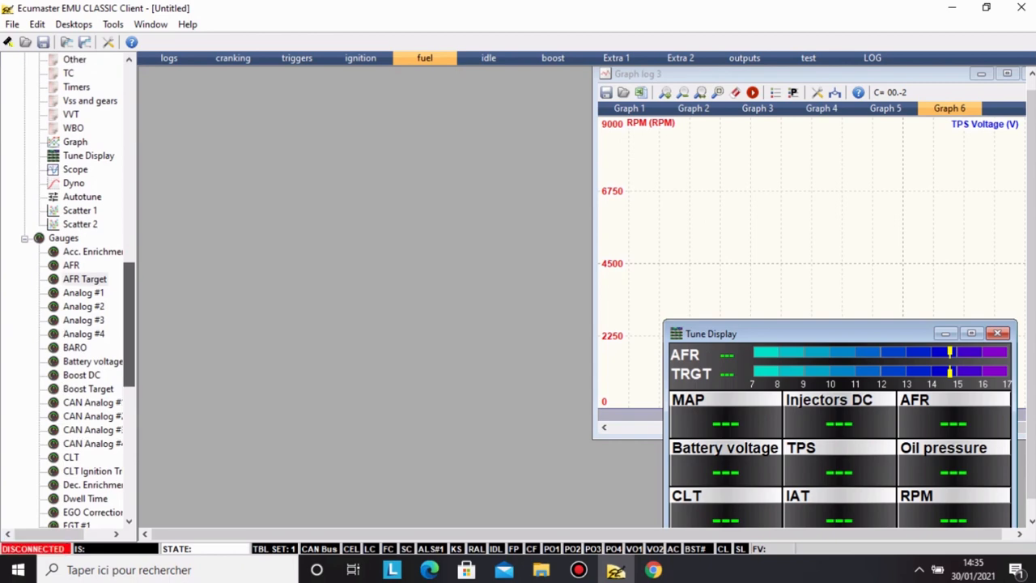
{"action": "left_click", "coordinate": [25, 239]}
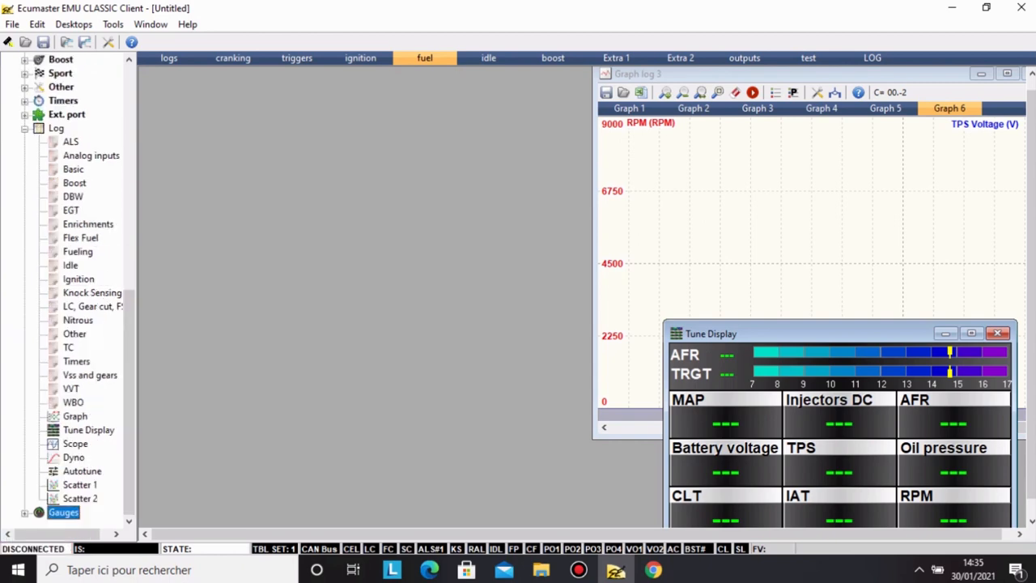
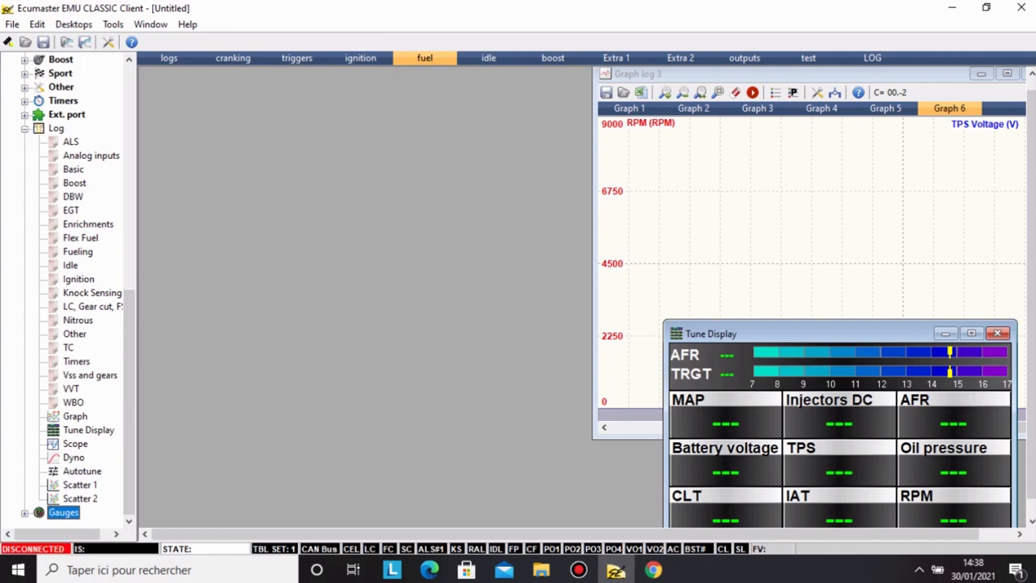
{"action": "left_click", "coordinate": [25, 128]}
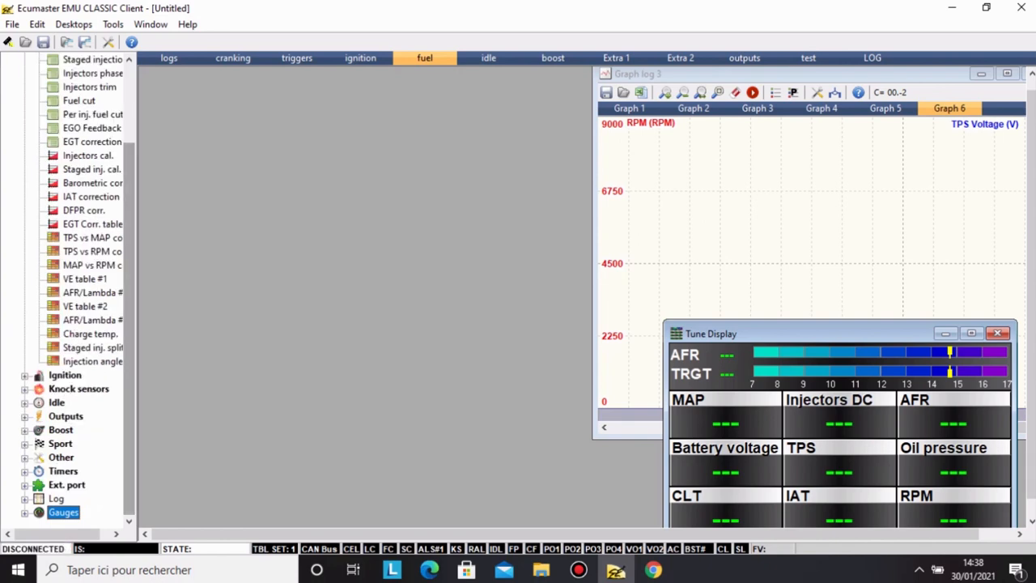
{"action": "scroll", "coordinate": [68, 291], "scroll_direction": "up", "scroll_amount": 3}
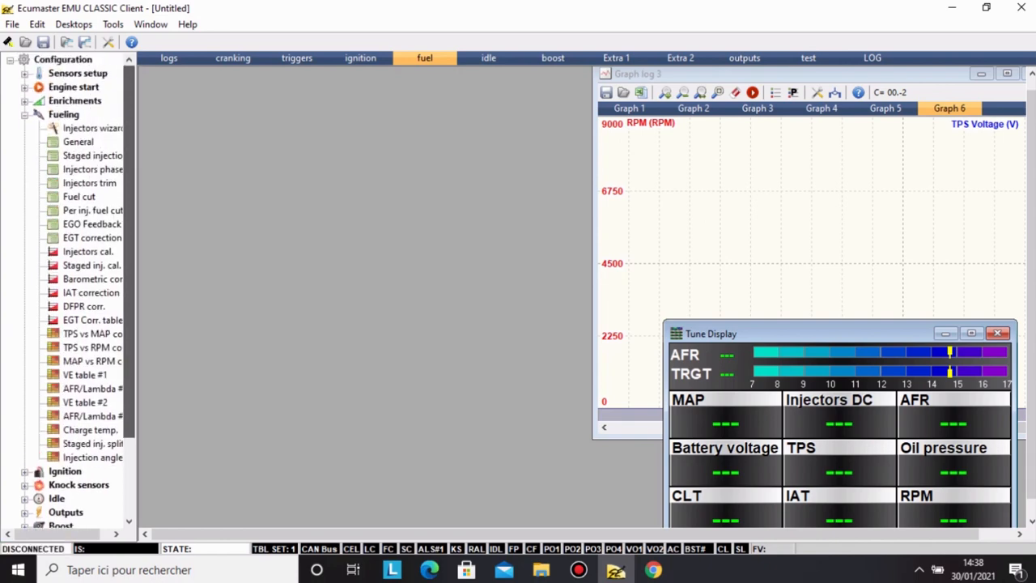
{"action": "left_click", "coordinate": [25, 114]}
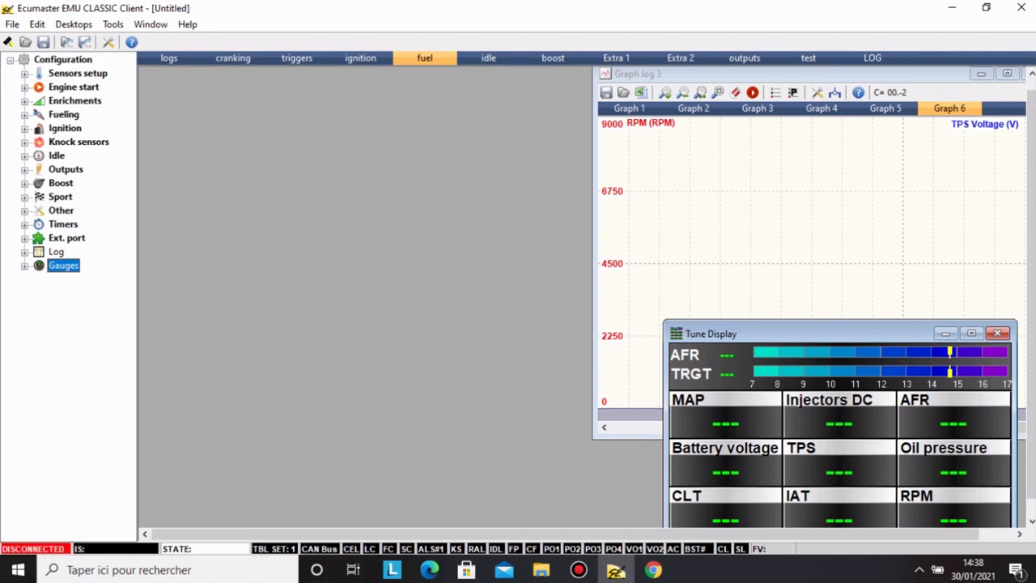
Review the General Options for units, 2D and 3D tables, logging and gauges, and close them unchanged.
{"action": "left_click", "coordinate": [109, 41]}
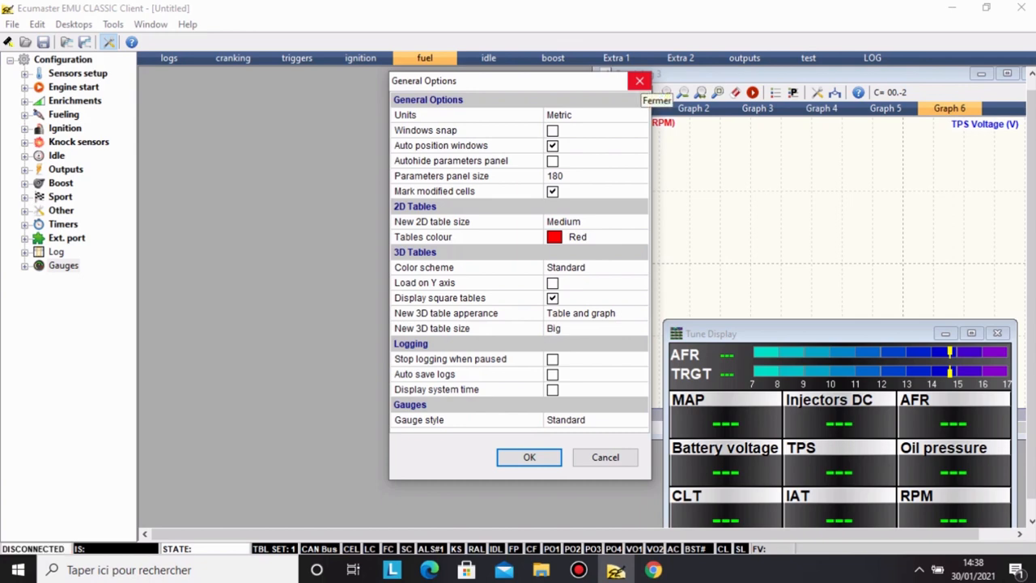
{"action": "left_click", "coordinate": [639, 81]}
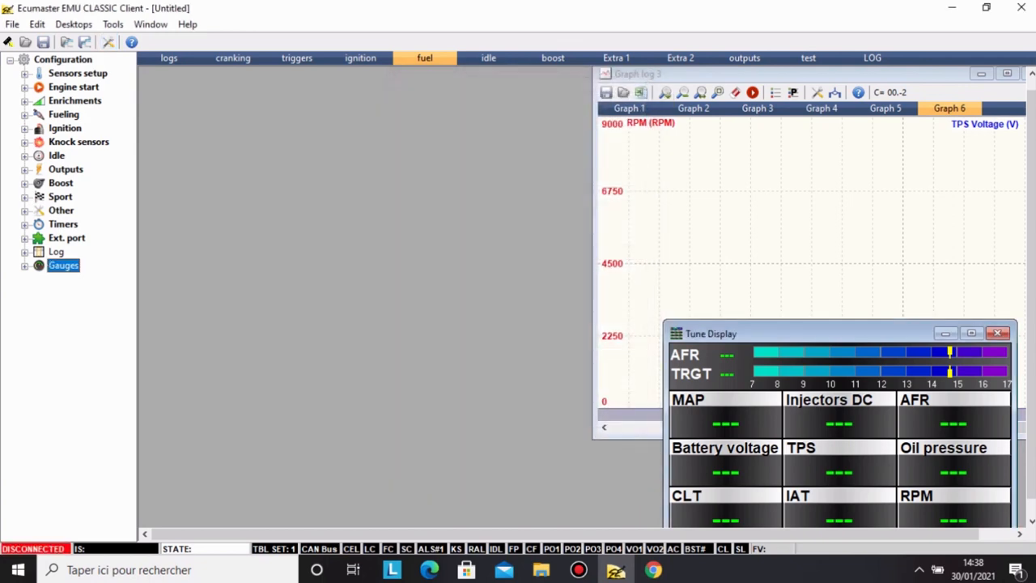
Open the project Carto base E85 from the customer's Clio 16s turbo folder in Documents > EMU.
{"action": "left_click", "coordinate": [12, 24]}
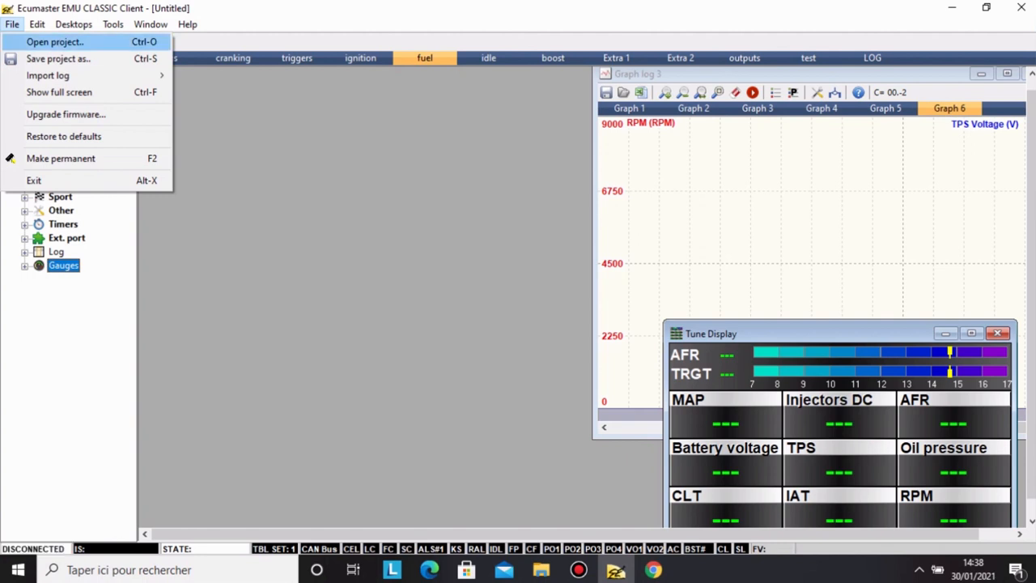
{"action": "key", "text": "Return"}
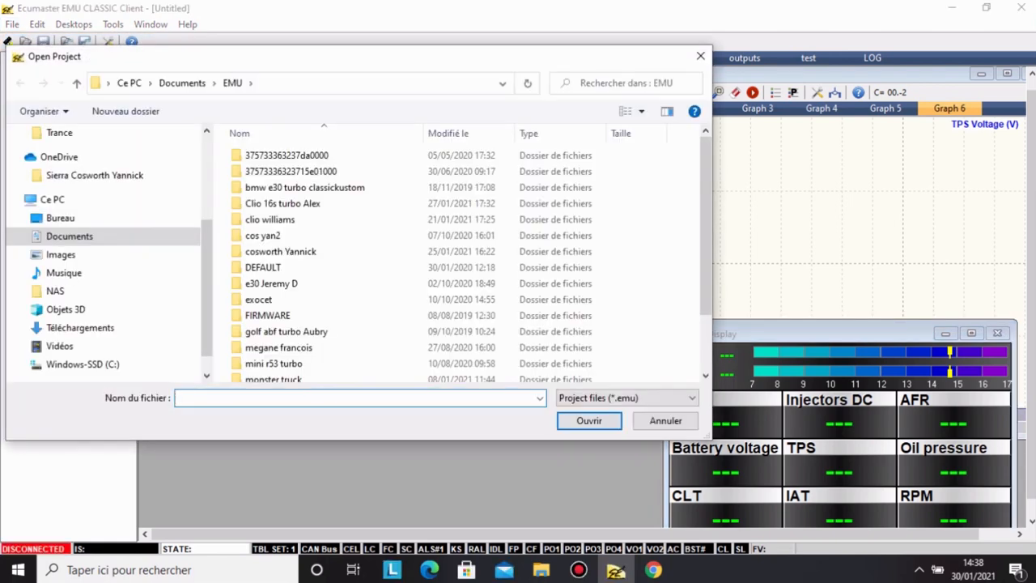
{"action": "double_click", "coordinate": [282, 203]}
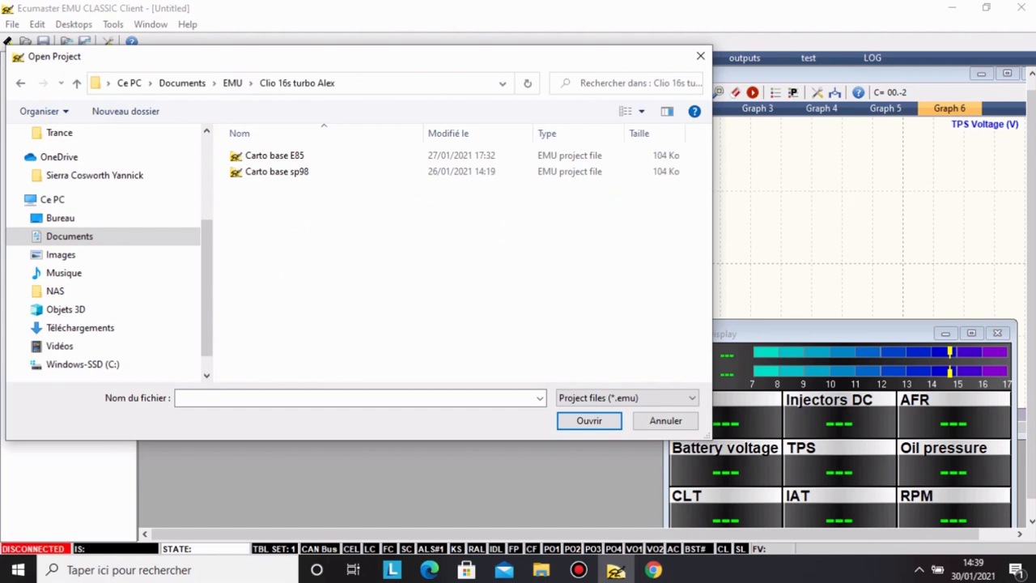
{"action": "left_click", "coordinate": [275, 155]}
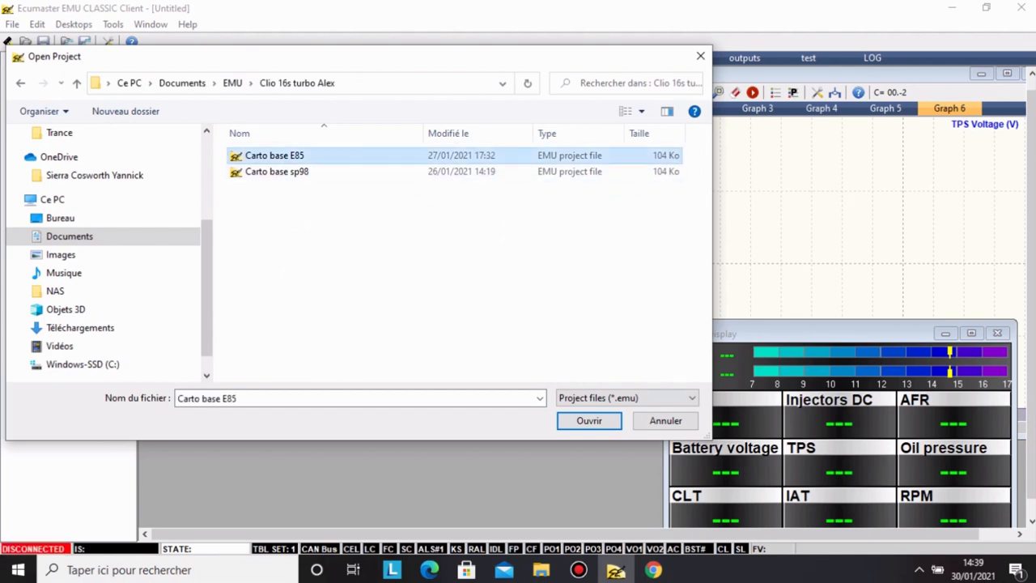
{"action": "left_click", "coordinate": [589, 420]}
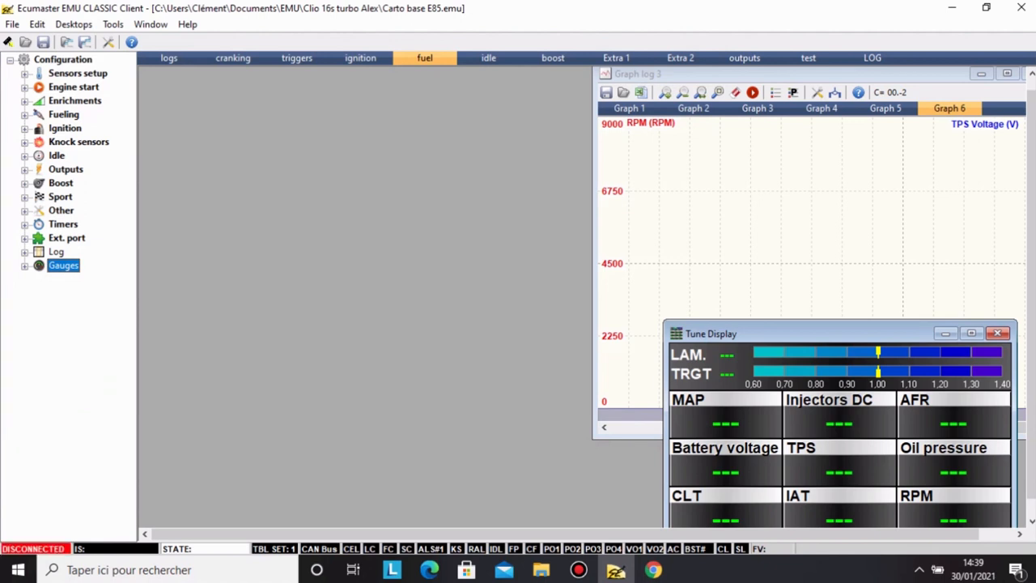
Look at VE table #1 and its 3D surface in the opened project's Fueling group, and close the table.
{"action": "left_click", "coordinate": [24, 115]}
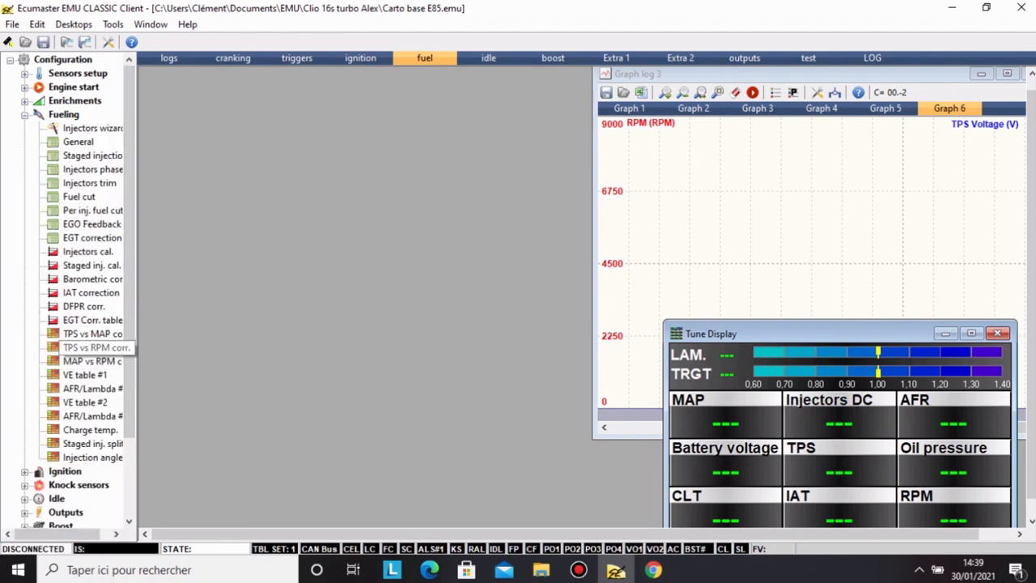
{"action": "left_click", "coordinate": [85, 375]}
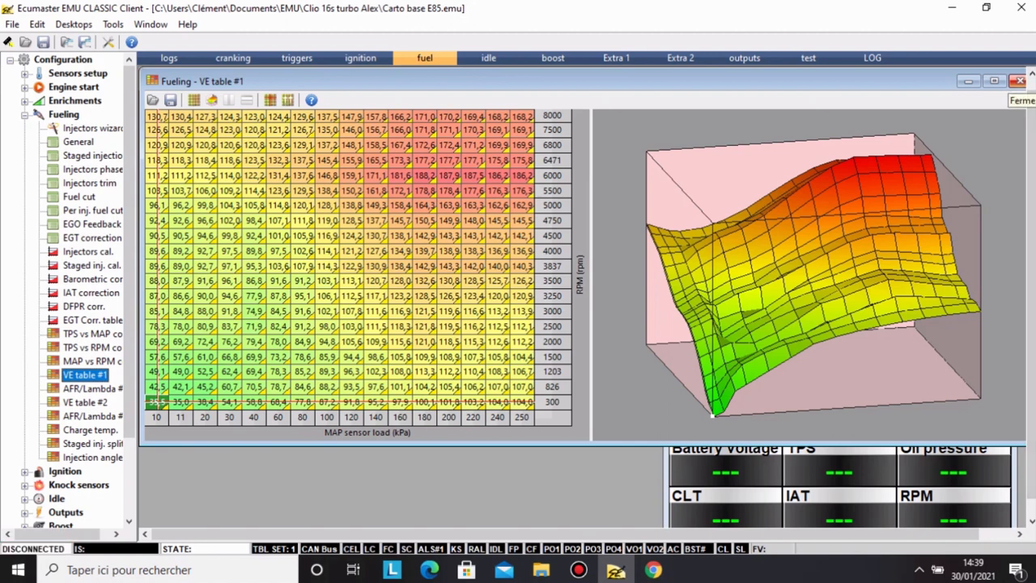
{"action": "left_click", "coordinate": [1019, 81]}
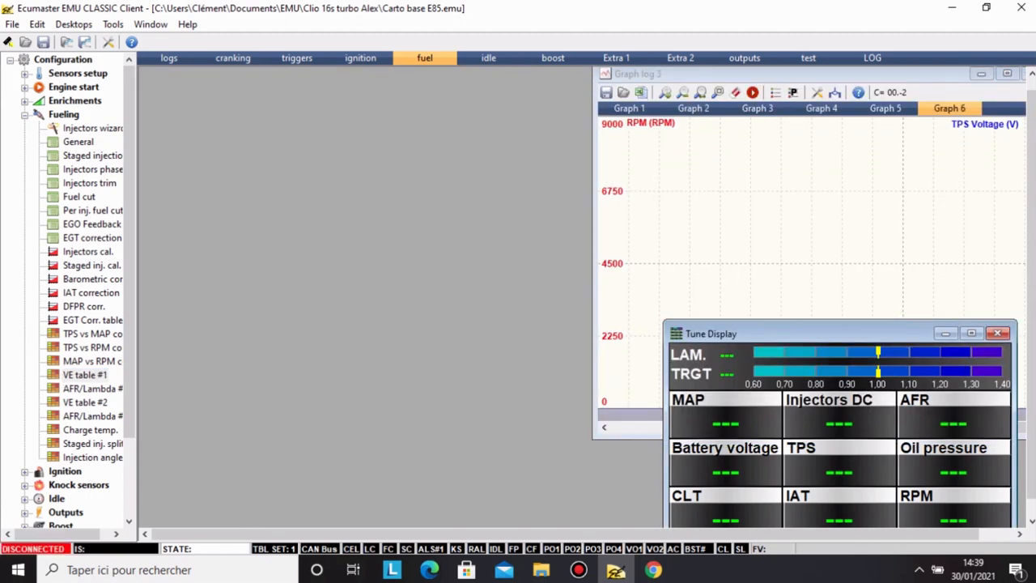
Examine the project-level commands, including Upgrade firmware, Restore to defaults and Make permanent, without running any of them.
{"action": "left_click", "coordinate": [12, 24]}
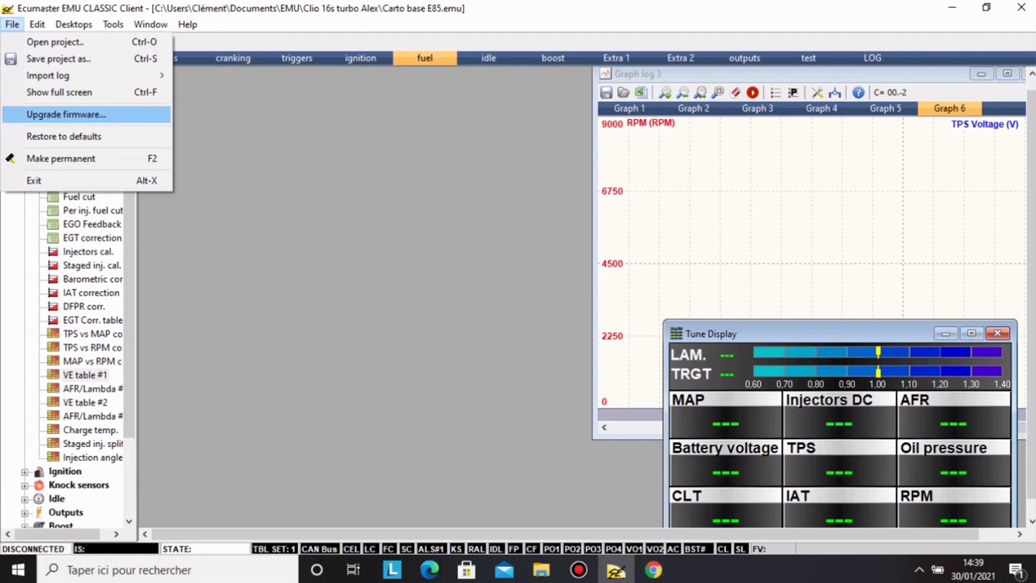
{"action": "key", "text": "Down"}
{"action": "key", "text": "Down"}
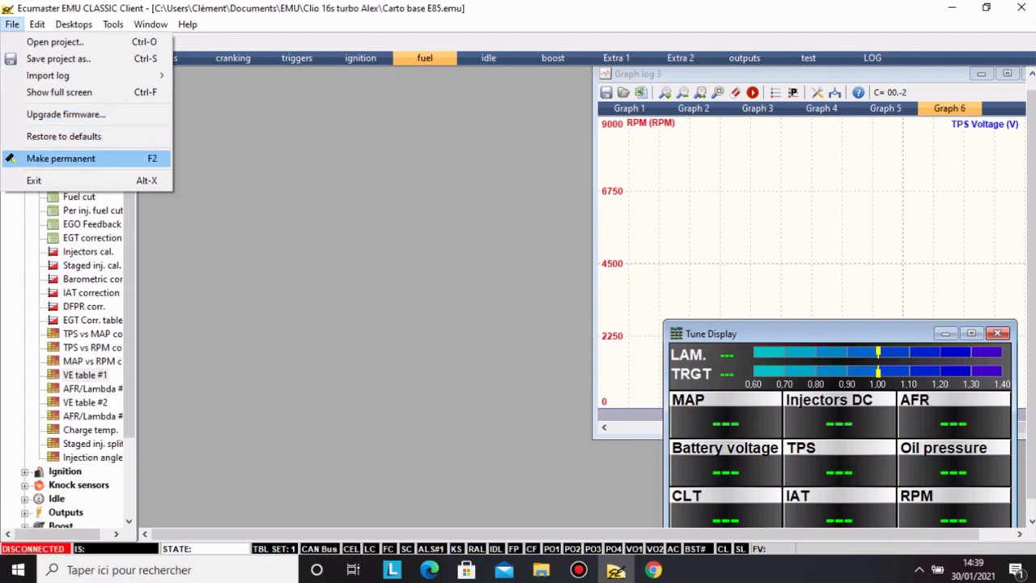
{"action": "key", "text": "Up"}
{"action": "key", "text": "Up"}
{"action": "key", "text": "Escape"}
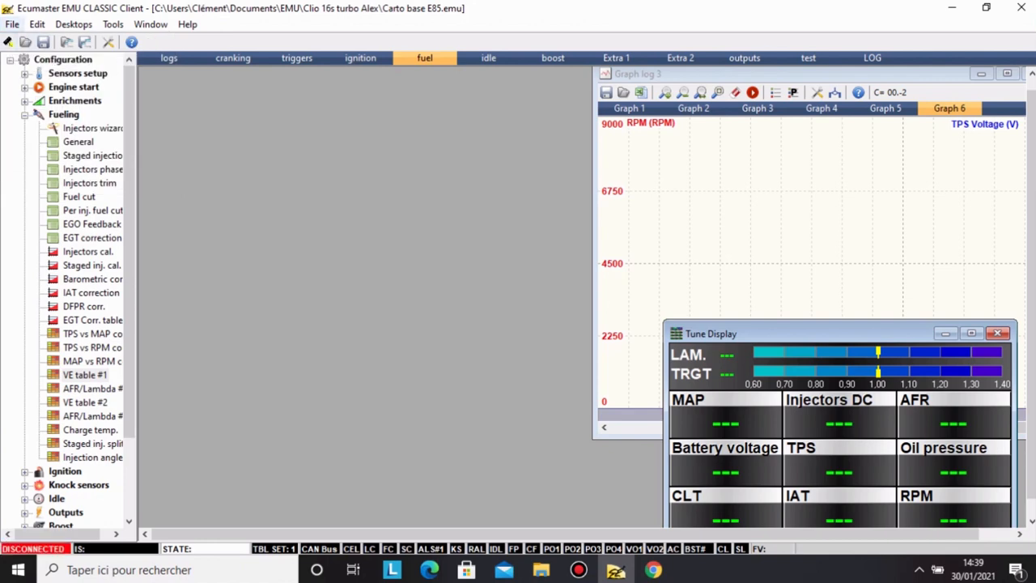
{"action": "key", "text": "alt+f"}
{"action": "key", "text": "Up"}
{"action": "key", "text": "Up"}
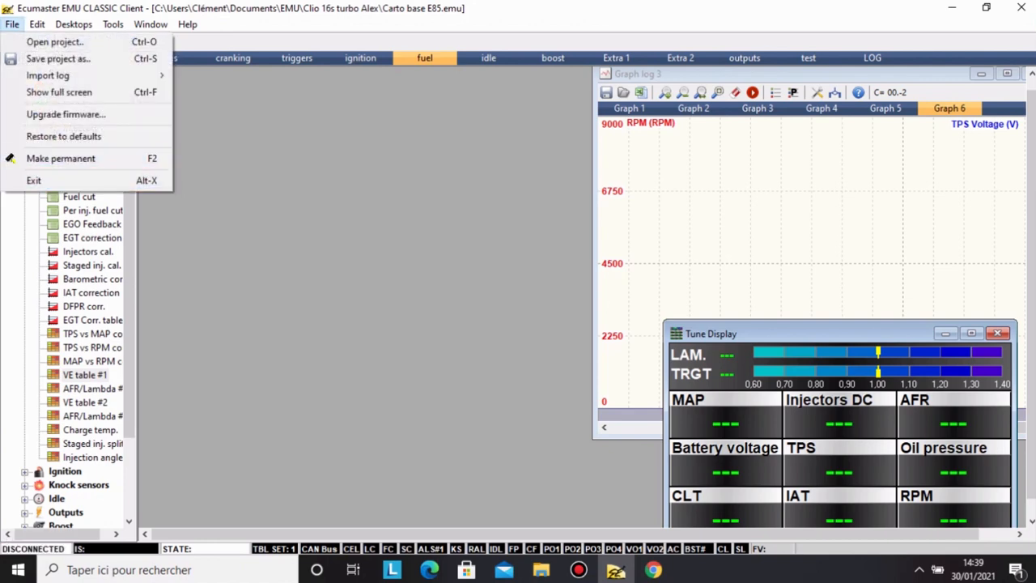
{"action": "key", "text": "Escape"}
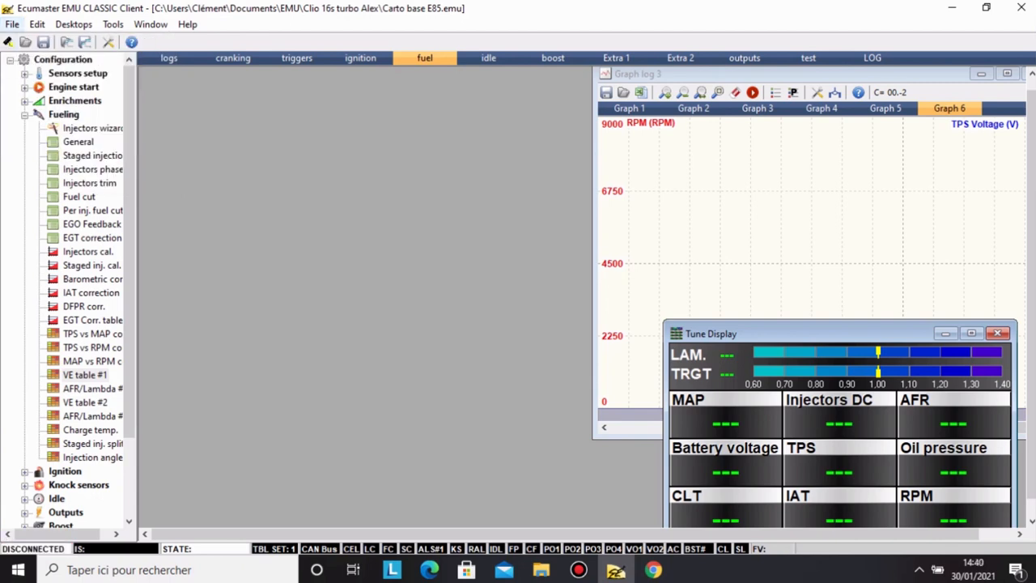
Look over the undo and panel toggle commands and the commands for storing, restoring and switching desktops.
{"action": "key", "text": "alt+f"}
{"action": "key", "text": "Right"}
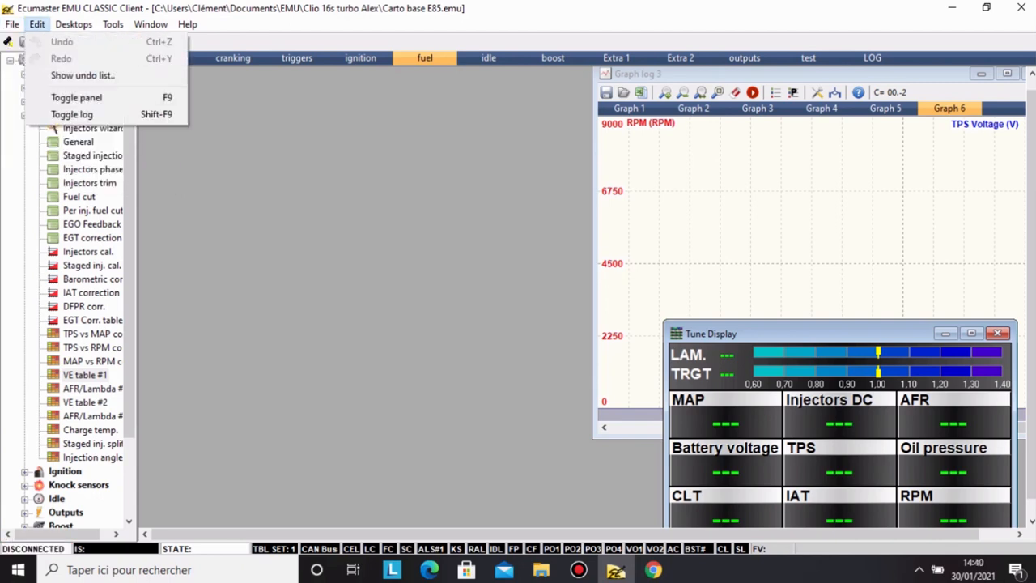
{"action": "key", "text": "Right"}
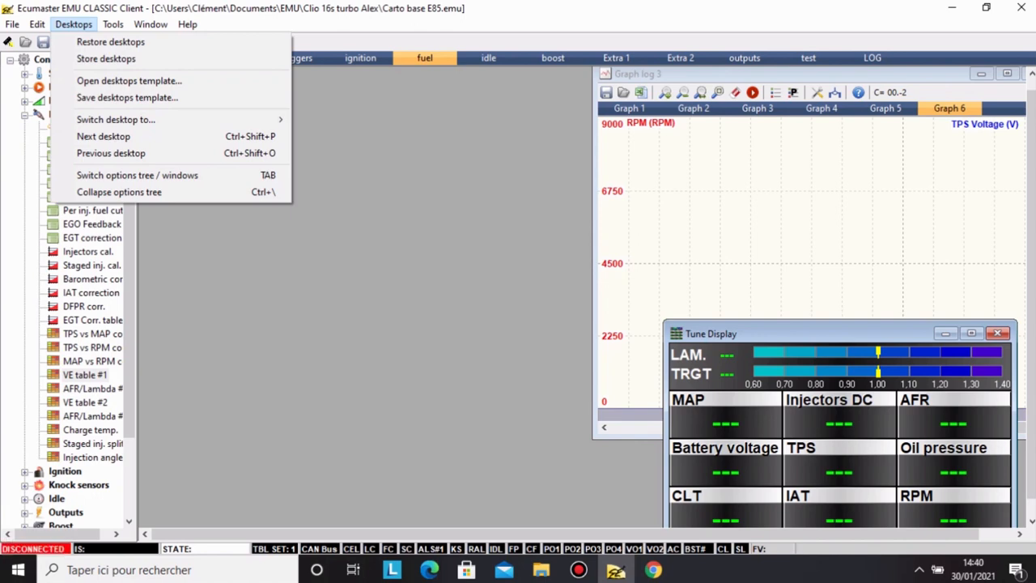
Open the Output test tool, move its dialog clear of the graph log, and choose Aux 1 as the output.
{"action": "key", "text": "Right"}
{"action": "key", "text": "Down"}
{"action": "key", "text": "Return"}
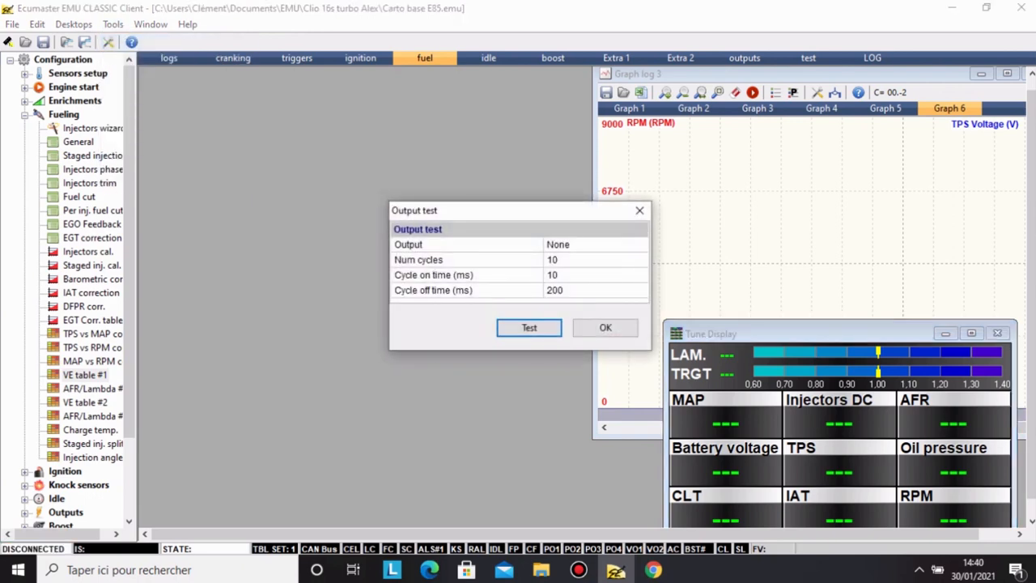
{"action": "left_click_drag", "start_coordinate": [518, 215], "coordinate": [366, 150]}
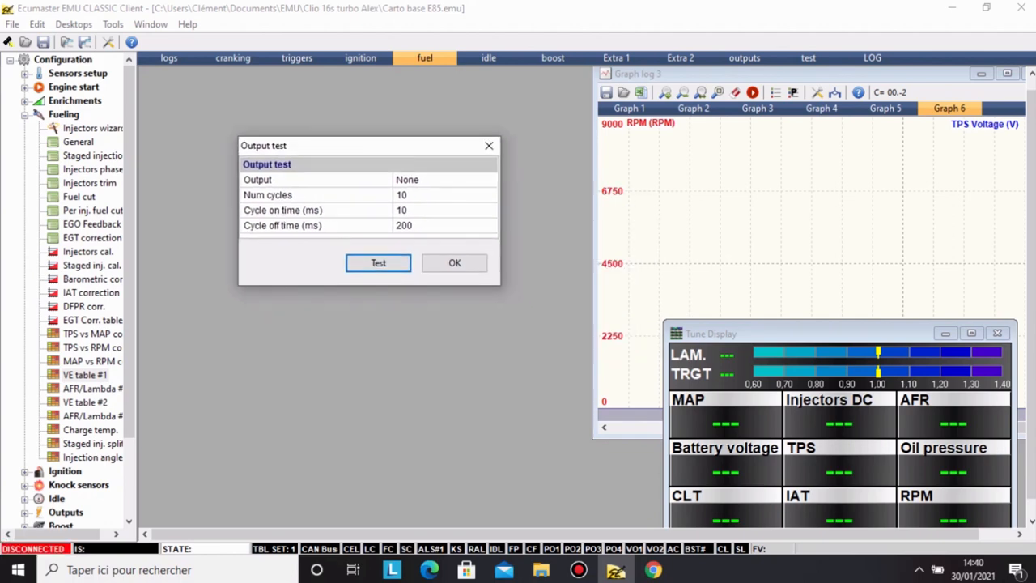
{"action": "left_click", "coordinate": [437, 180]}
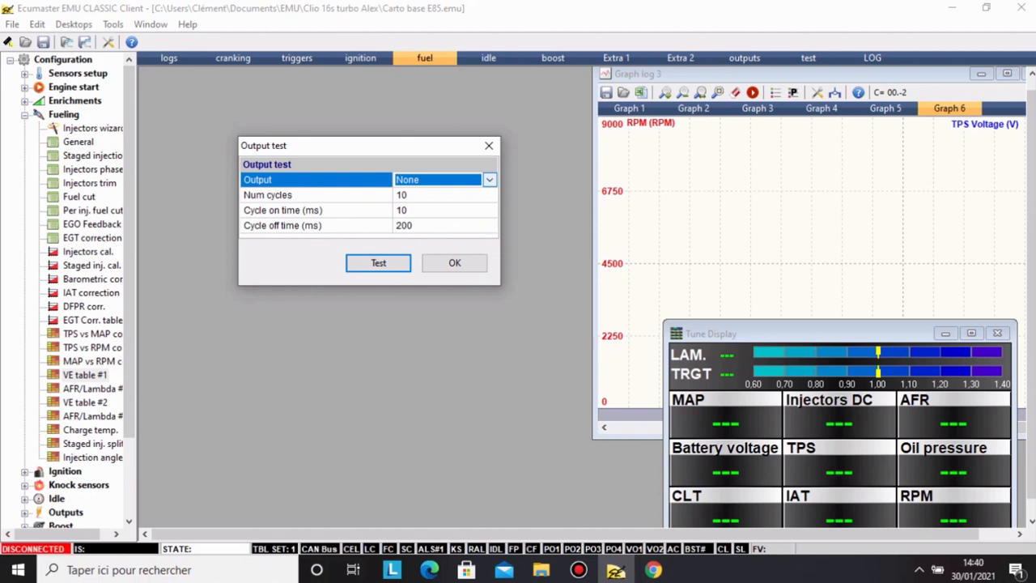
{"action": "left_click", "coordinate": [490, 180]}
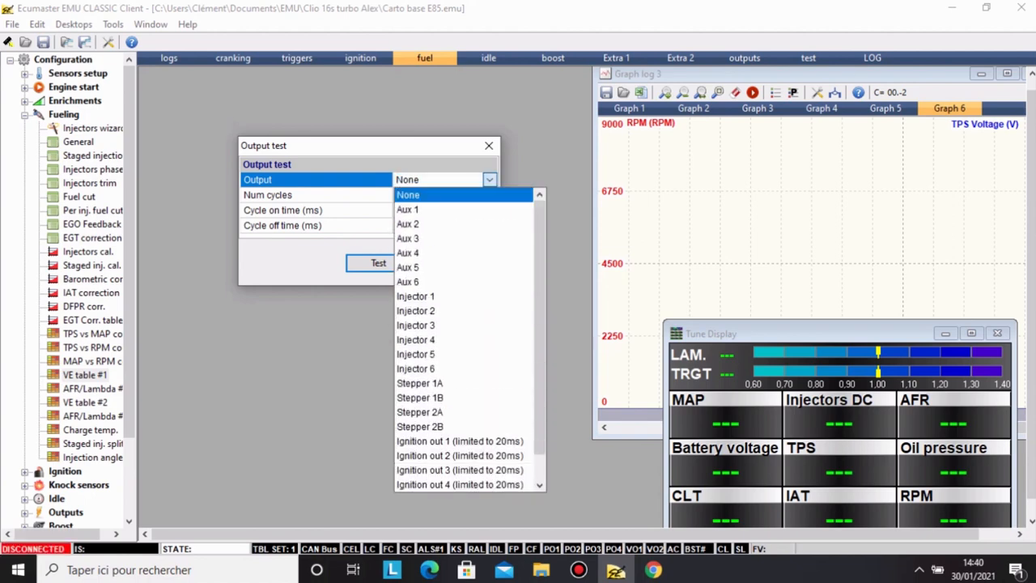
{"action": "key", "text": "Down"}
{"action": "key", "text": "Return"}
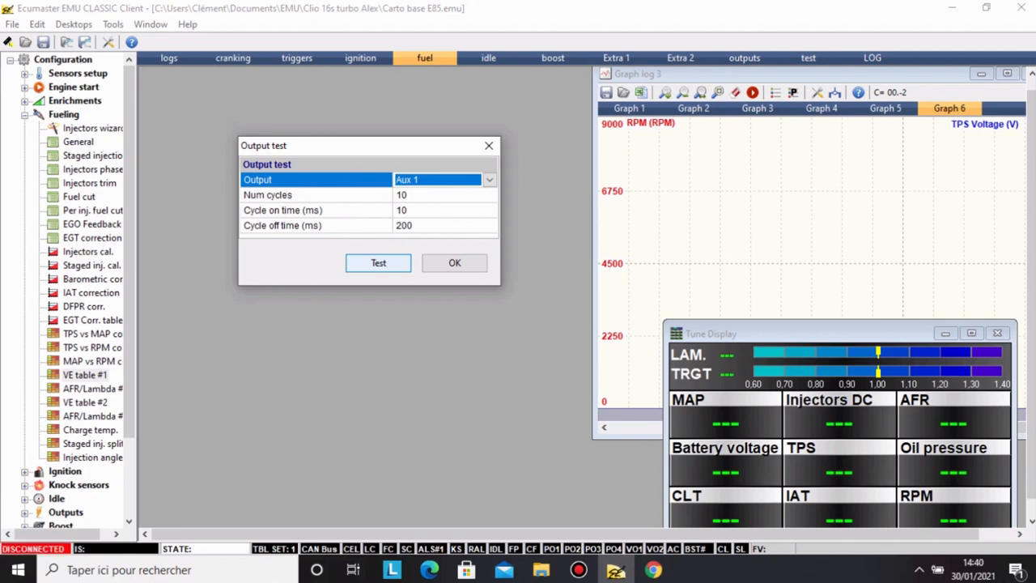
{"action": "key", "text": "Tab"}
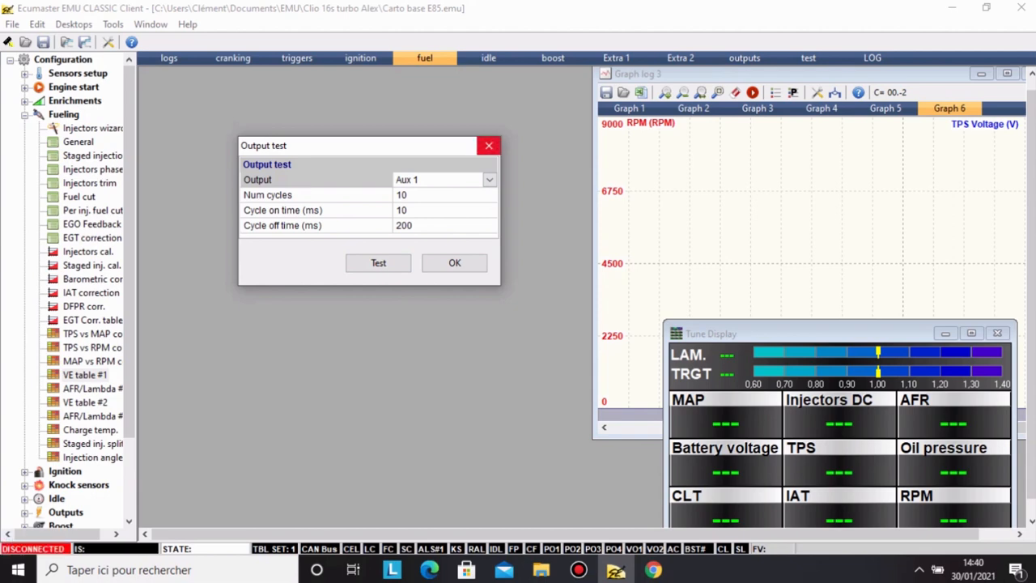
Choose Injector 1 as the output in the Output test dialog.
{"action": "left_click", "coordinate": [489, 180]}
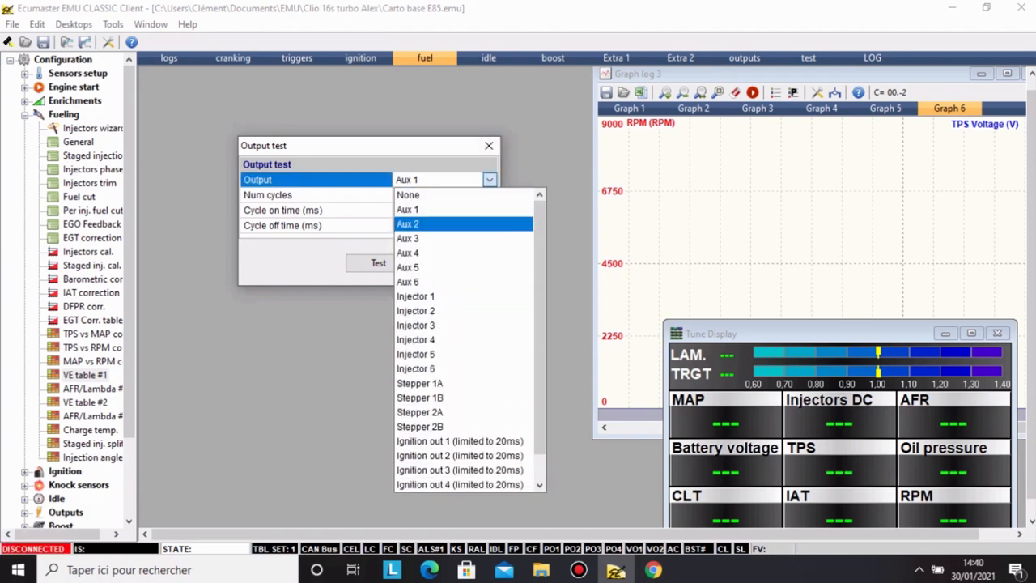
{"action": "key", "text": "Down"}
{"action": "key", "text": "Down"}
{"action": "key", "text": "Down"}
{"action": "key", "text": "Down"}
{"action": "key", "text": "Down"}
{"action": "key", "text": "Return"}
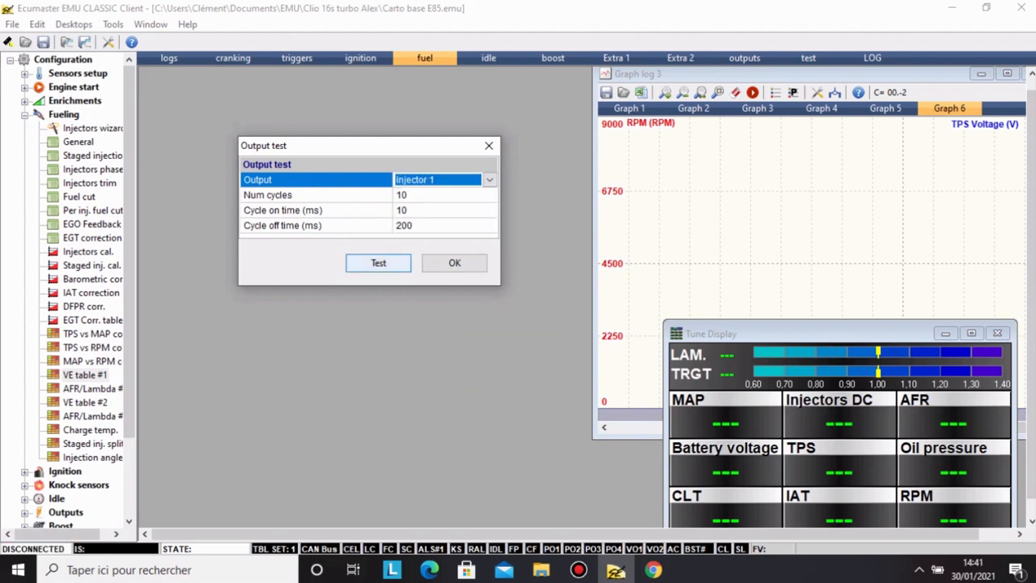
{"action": "key", "text": "Tab"}
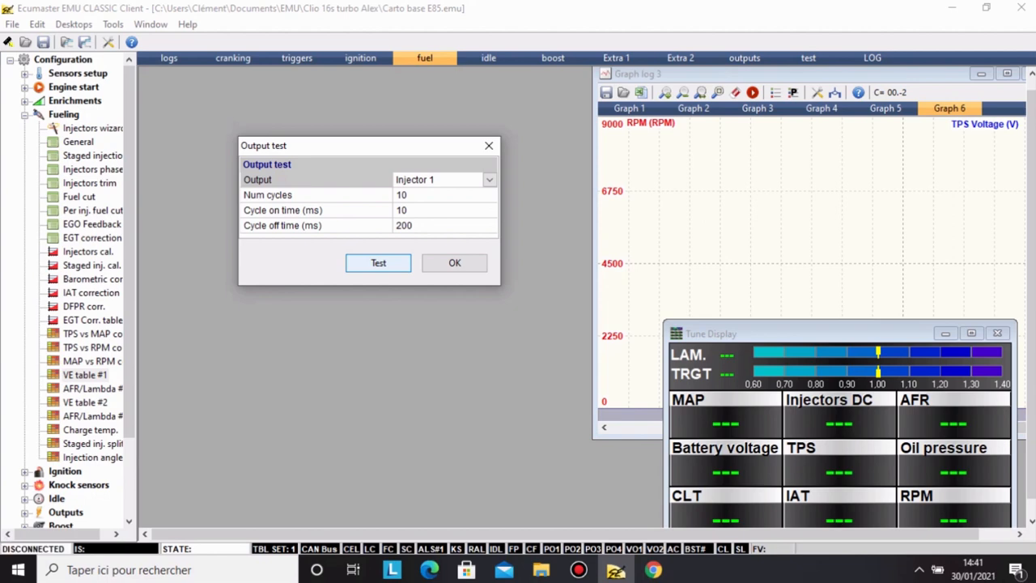
{"action": "left_click", "coordinate": [488, 180]}
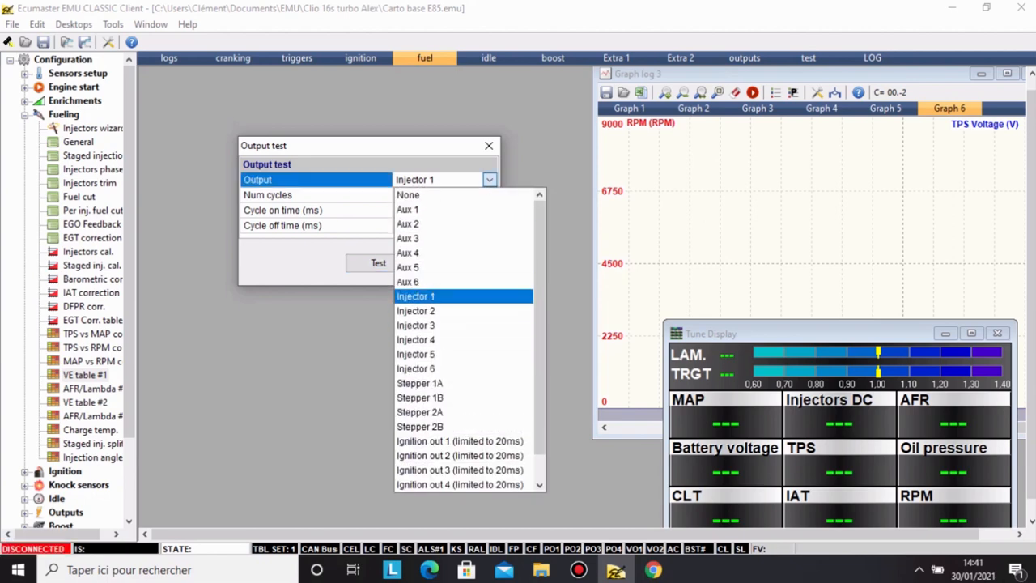
{"action": "left_click", "coordinate": [415, 296]}
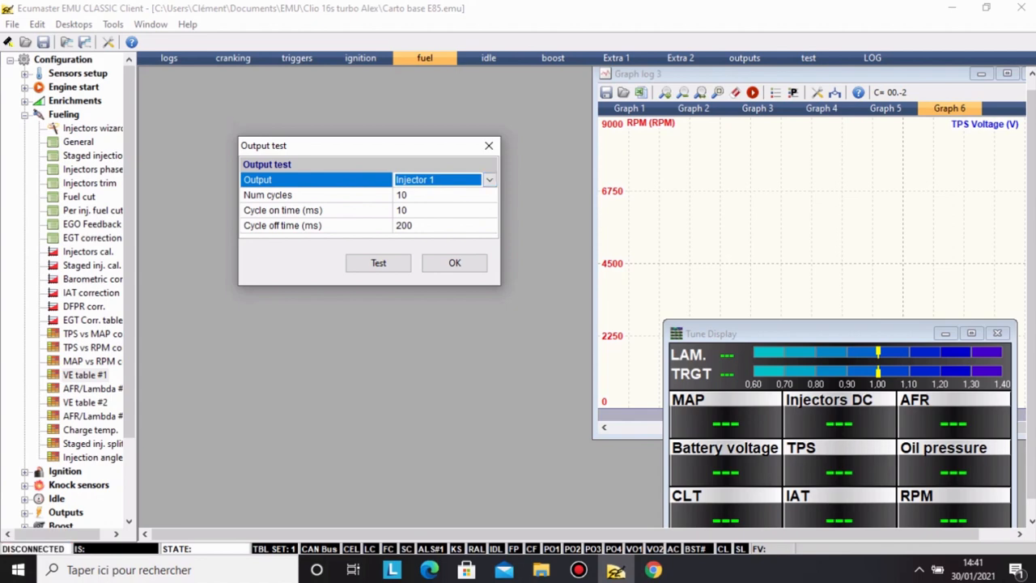
{"action": "key", "text": "Tab"}
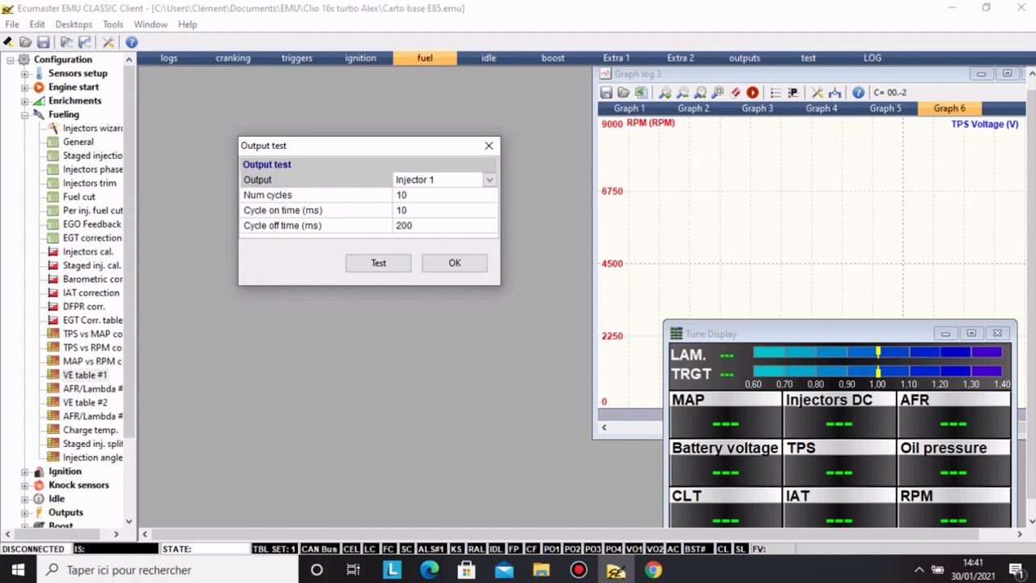
Choose Ignition out 1 (limited to 20ms) as the test output and close the Output test dialog without running the test.
{"action": "left_click", "coordinate": [488, 180]}
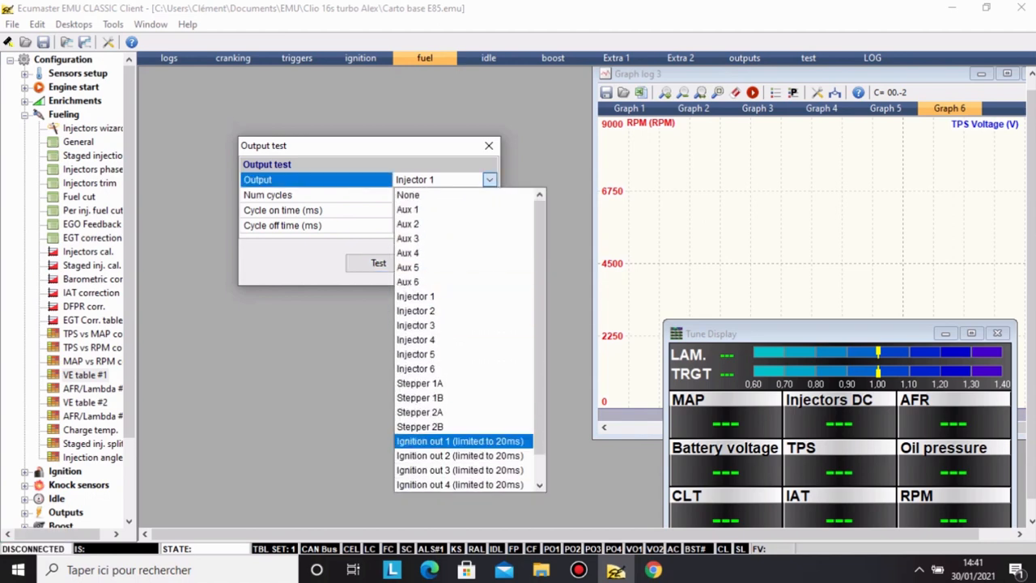
{"action": "left_click", "coordinate": [453, 441]}
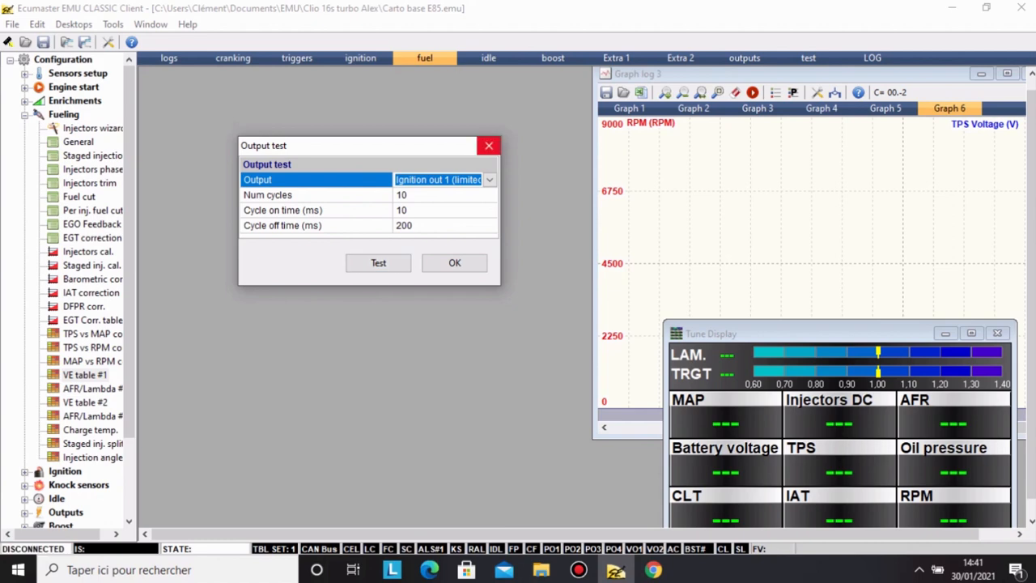
{"action": "left_click", "coordinate": [488, 145]}
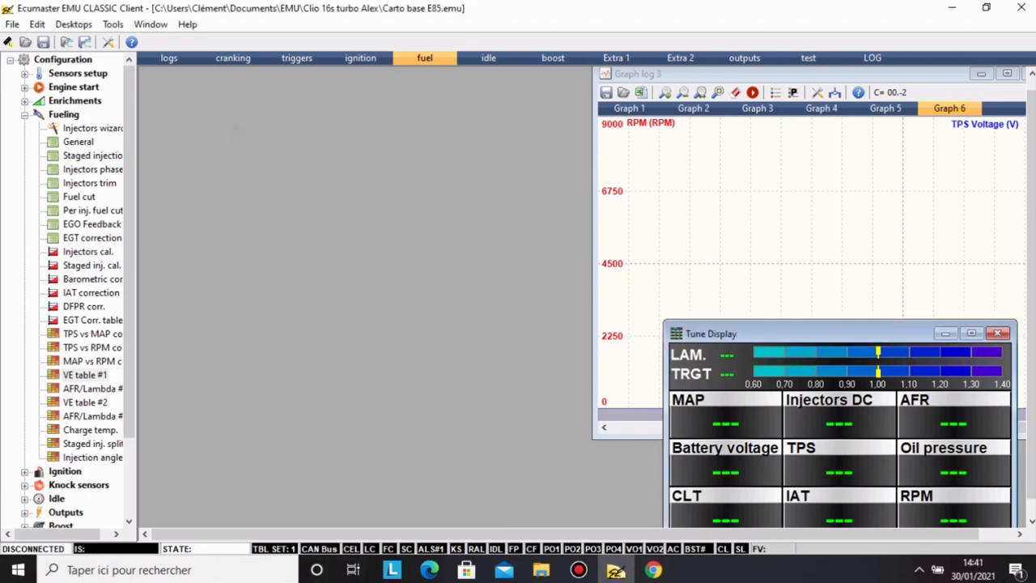
Examine the list of assigned outputs, from the Aux channels to CAN-Bus, and close it.
{"action": "left_click", "coordinate": [113, 24]}
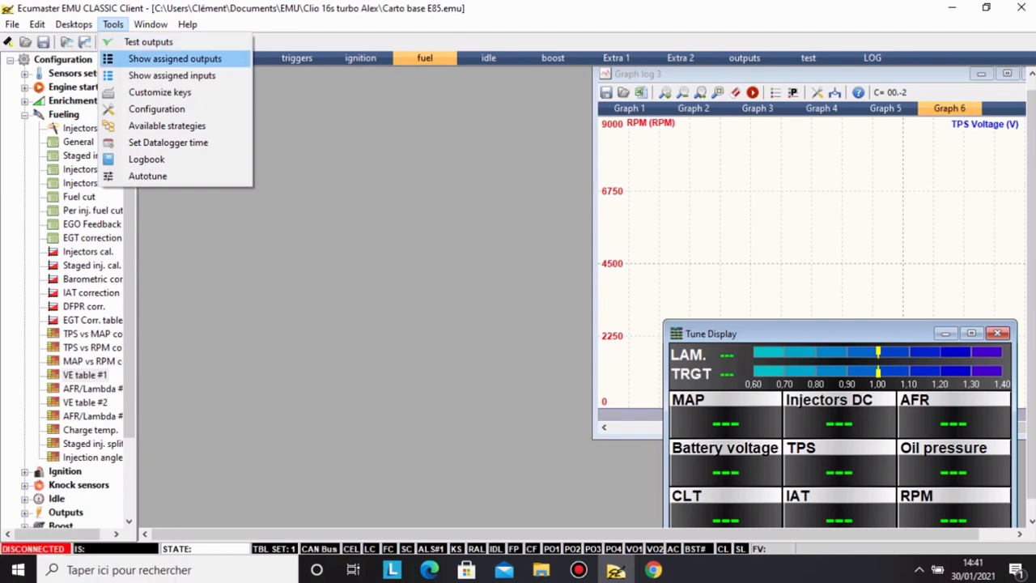
{"action": "key", "text": "Return"}
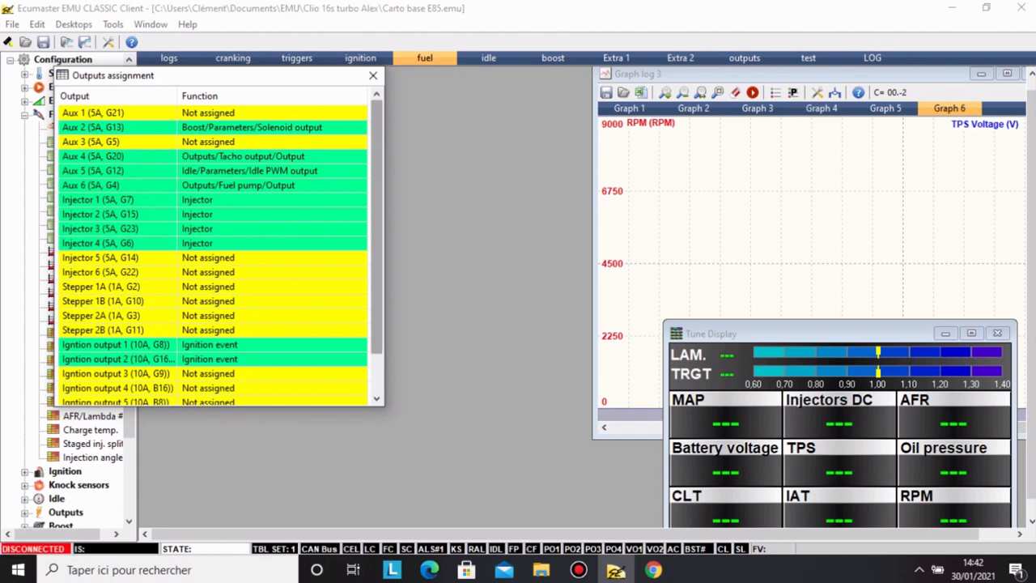
{"action": "scroll", "coordinate": [213, 251], "scroll_direction": "down", "scroll_amount": 1}
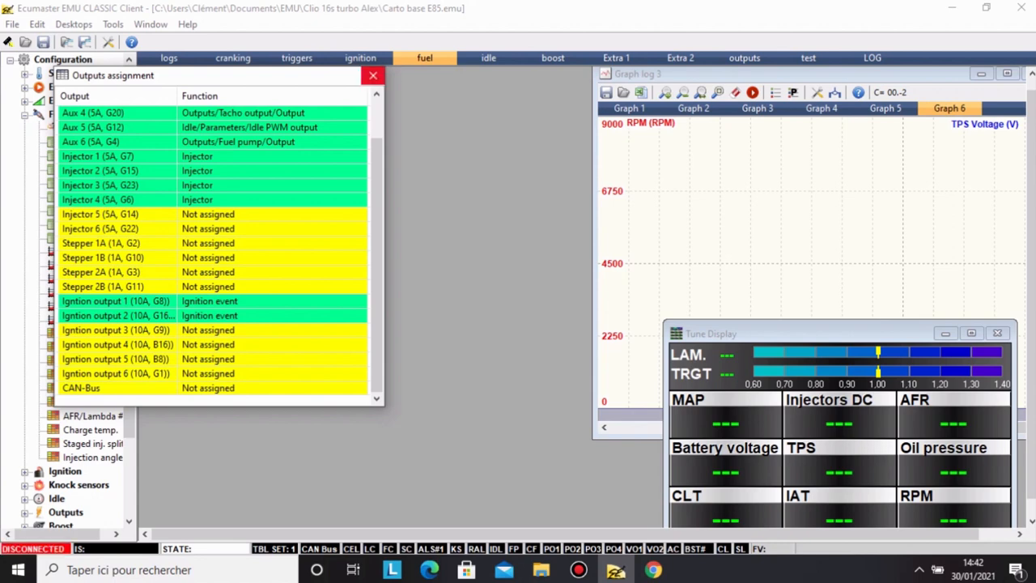
{"action": "left_click", "coordinate": [372, 76]}
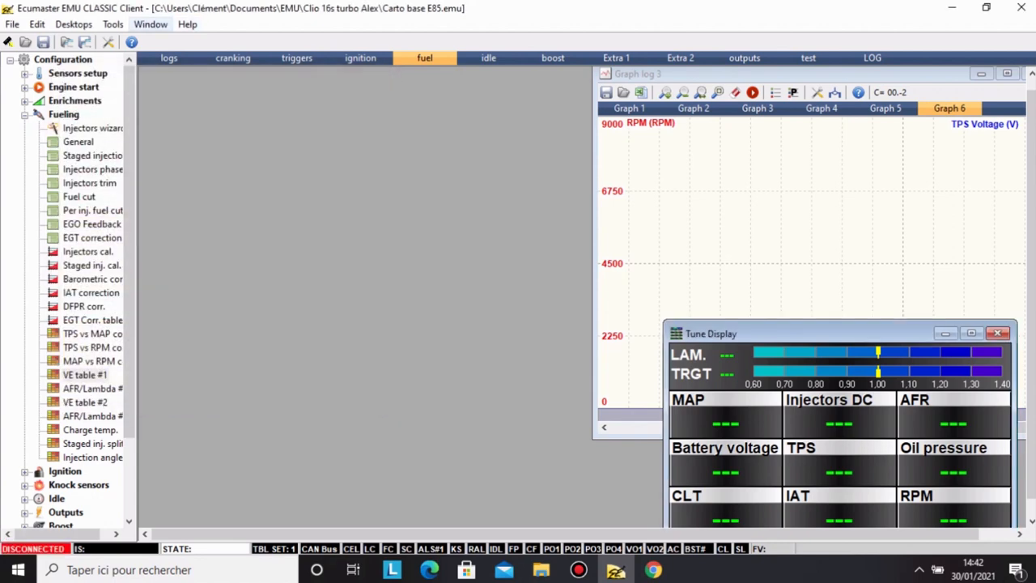
{"action": "left_click", "coordinate": [151, 25]}
{"action": "left_click", "coordinate": [113, 24]}
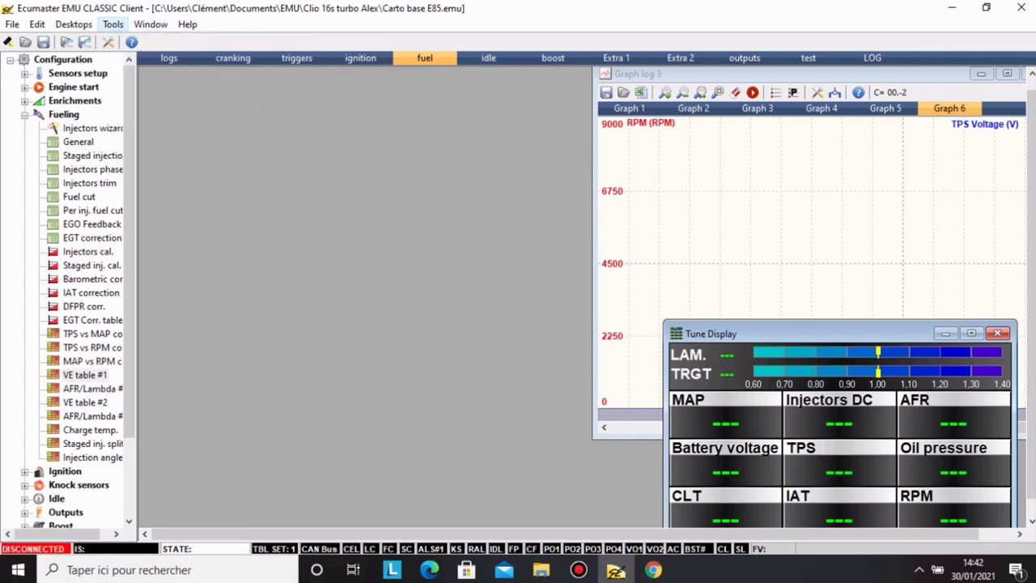
{"action": "left_click", "coordinate": [114, 25]}
{"action": "left_click", "coordinate": [174, 58]}
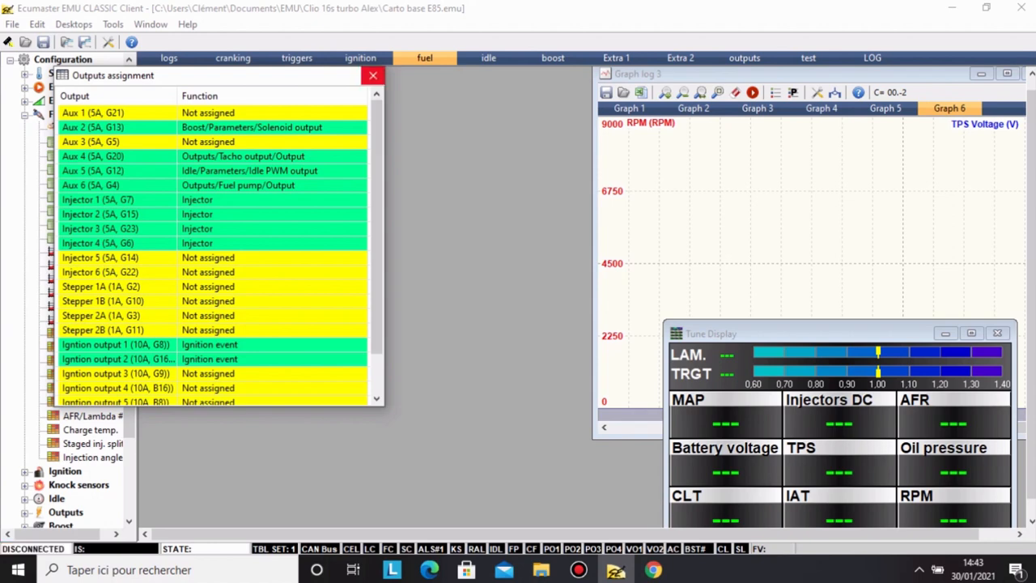
{"action": "left_click", "coordinate": [373, 75]}
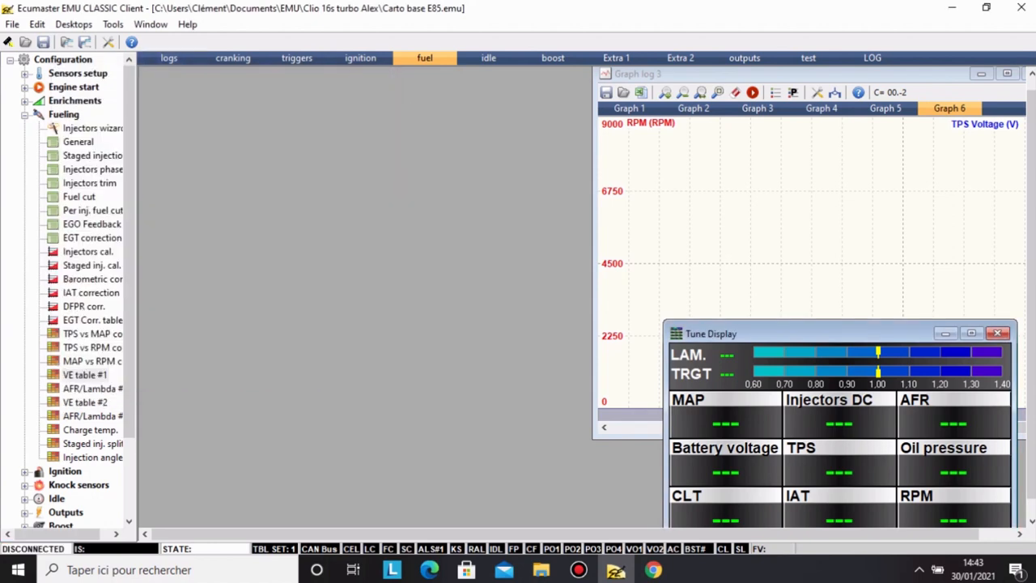
Examine which functions are assigned to the analog, MUX switch, CAM and CAN inputs, and close the list.
{"action": "left_click", "coordinate": [151, 24]}
{"action": "mouse_move", "coordinate": [114, 24]}
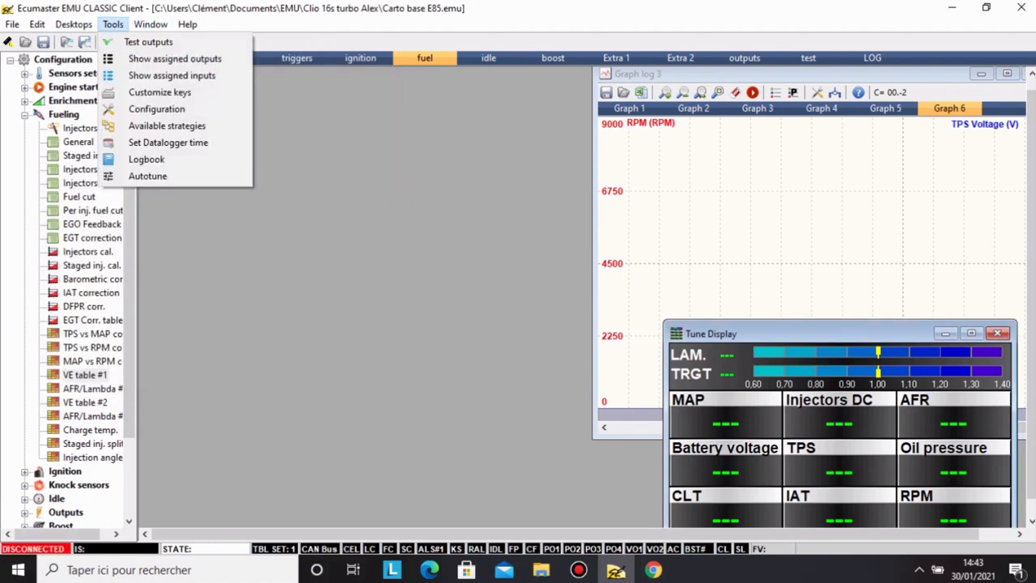
{"action": "left_click", "coordinate": [166, 75]}
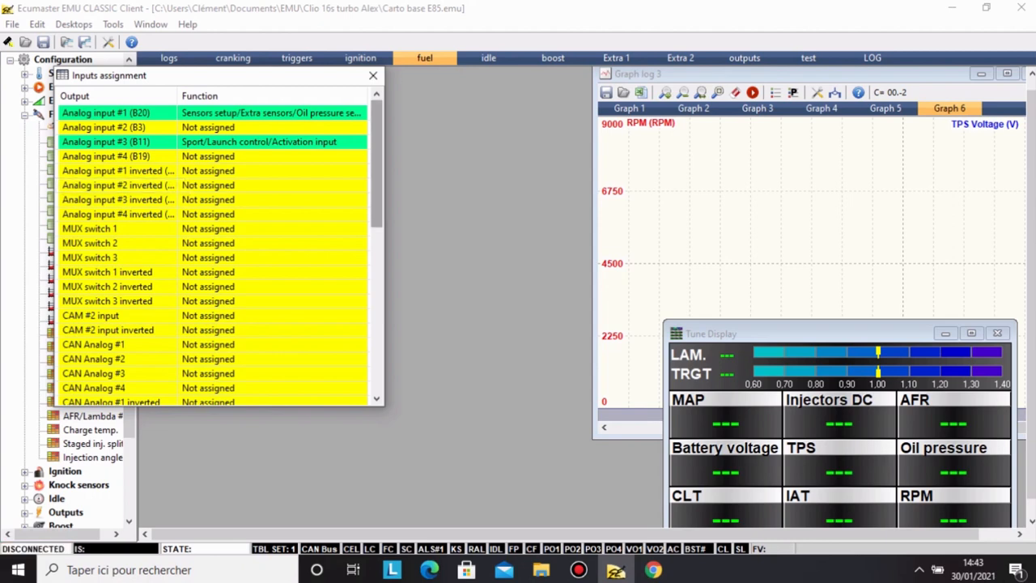
{"action": "mouse_move", "coordinate": [376, 166]}
{"action": "left_mouse_down"}
{"action": "mouse_move", "coordinate": [376, 324]}
{"action": "mouse_move", "coordinate": [377, 162]}
{"action": "left_mouse_up"}
{"action": "left_click", "coordinate": [373, 75]}
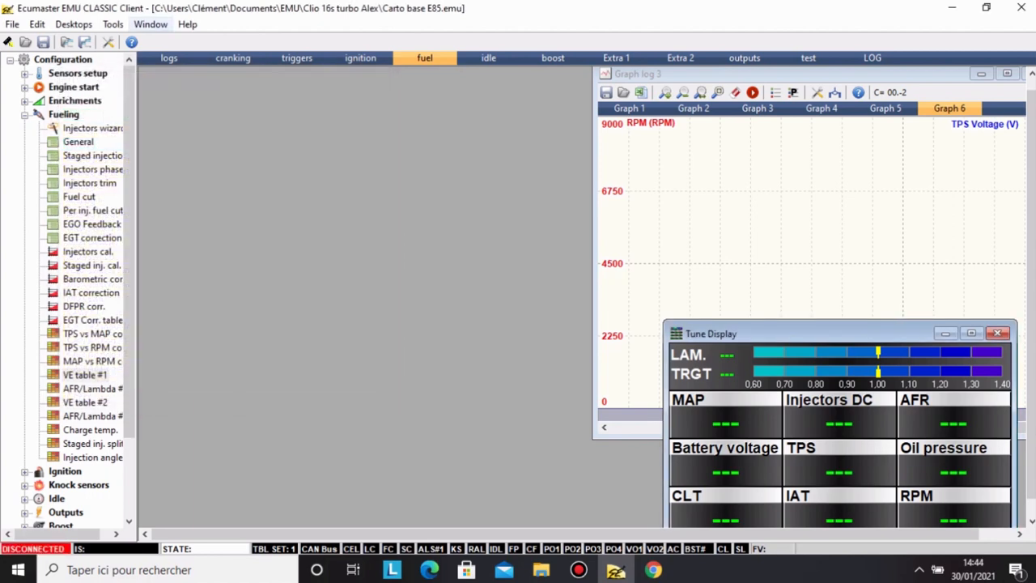
Open the Customize keys dialog and look over the functions that can receive a shortcut, keeping Increase value selected.
{"action": "left_click", "coordinate": [151, 24]}
{"action": "mouse_move", "coordinate": [113, 24]}
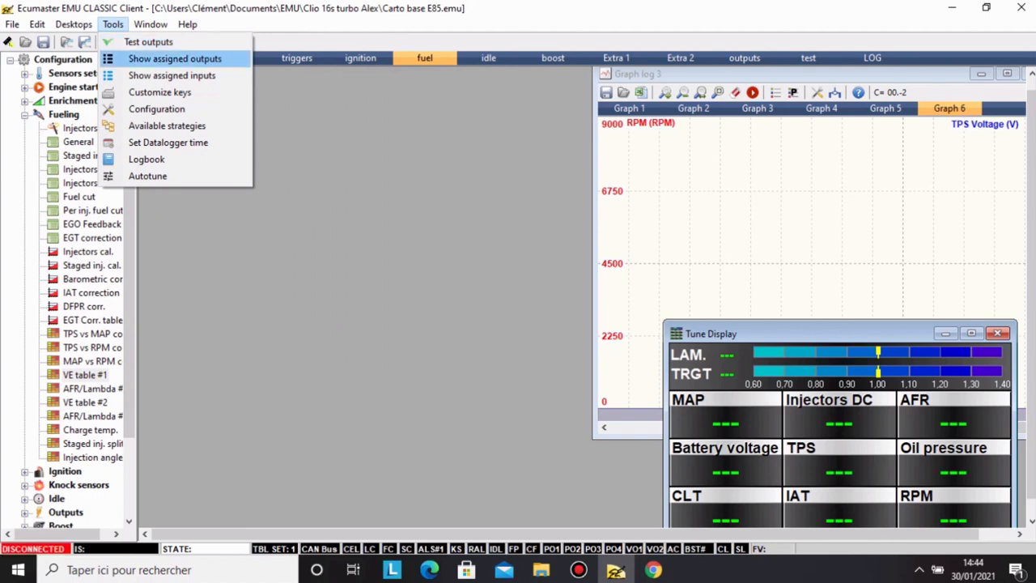
{"action": "left_click", "coordinate": [160, 92]}
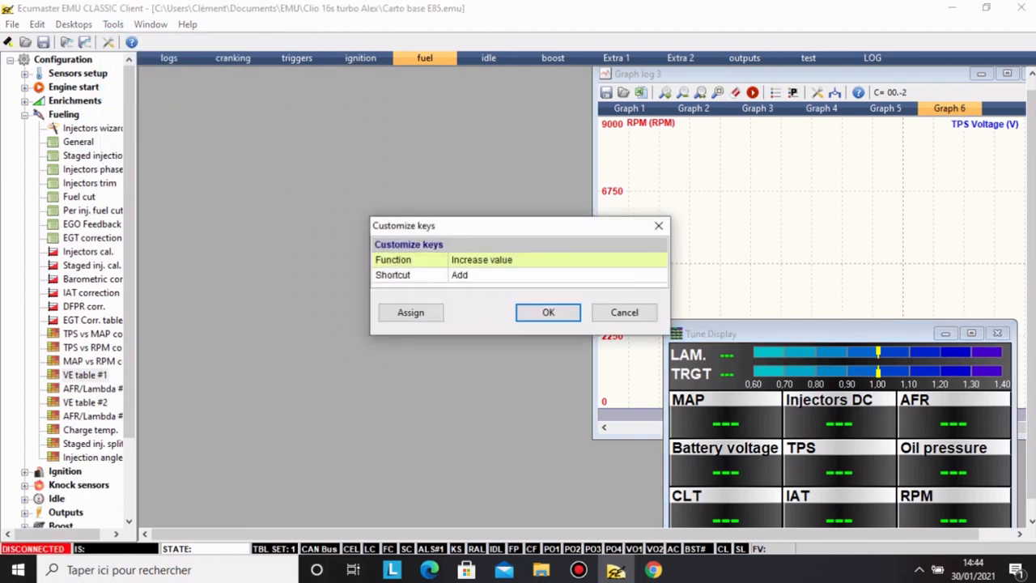
{"action": "left_click_drag", "start_coordinate": [403, 225], "coordinate": [264, 141]}
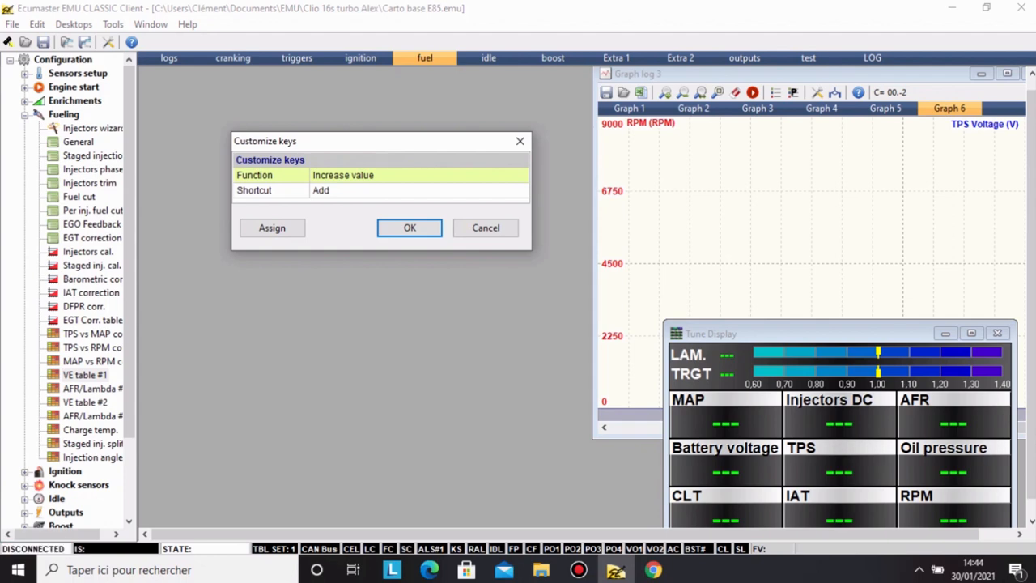
{"action": "left_click", "coordinate": [413, 175]}
{"action": "left_click", "coordinate": [520, 175]}
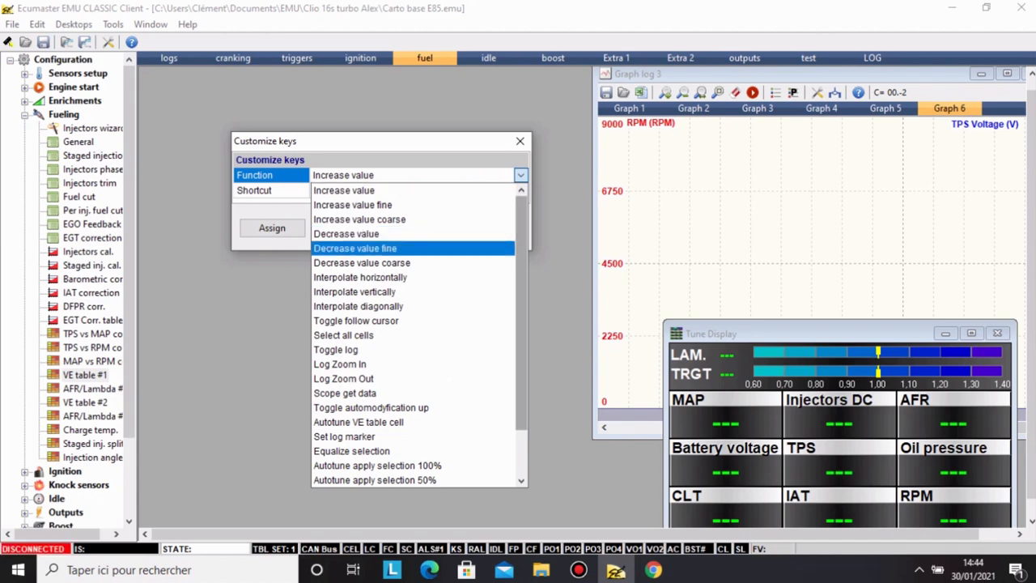
{"action": "scroll", "coordinate": [413, 332], "scroll_direction": "down", "scroll_amount": 2}
{"action": "scroll", "coordinate": [413, 332], "scroll_direction": "up", "scroll_amount": 1}
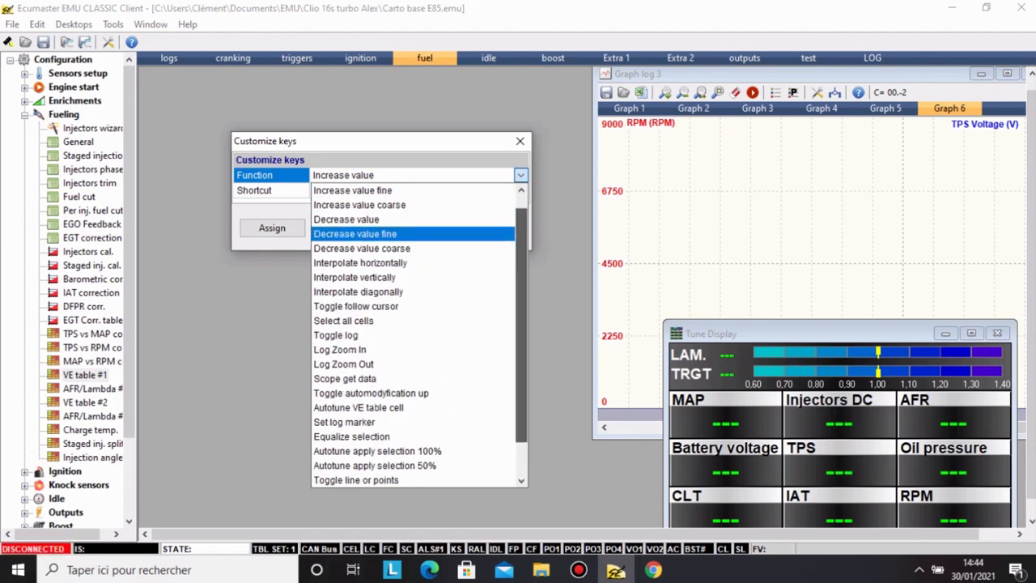
{"action": "scroll", "coordinate": [413, 332], "scroll_direction": "up", "scroll_amount": 1}
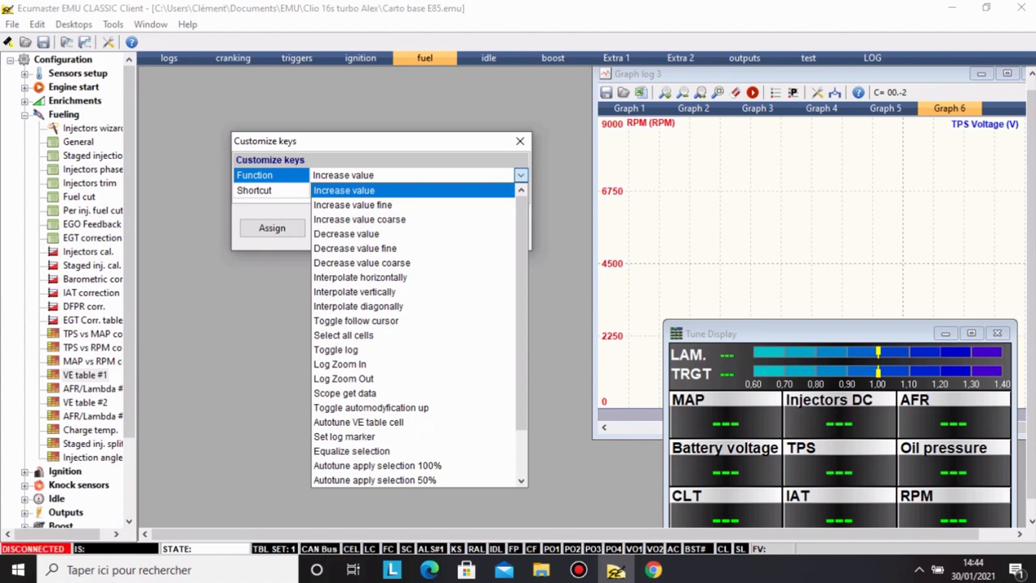
{"action": "key", "text": "Return"}
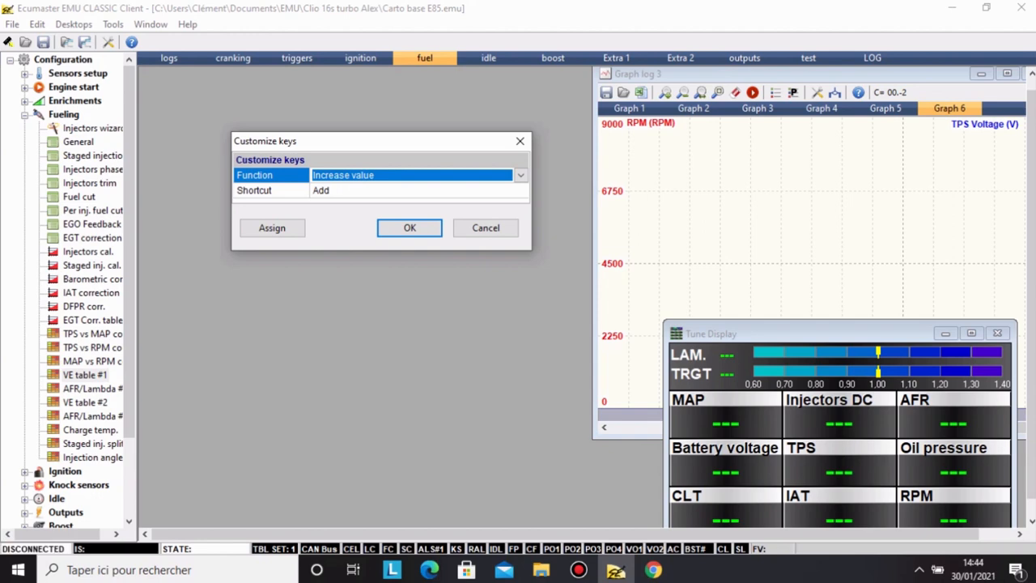
Review the function list again through Next desktop and leave it without changing the selected function.
{"action": "key", "text": "alt+Down"}
{"action": "left_click_drag", "start_coordinate": [521, 313], "coordinate": [521, 358]}
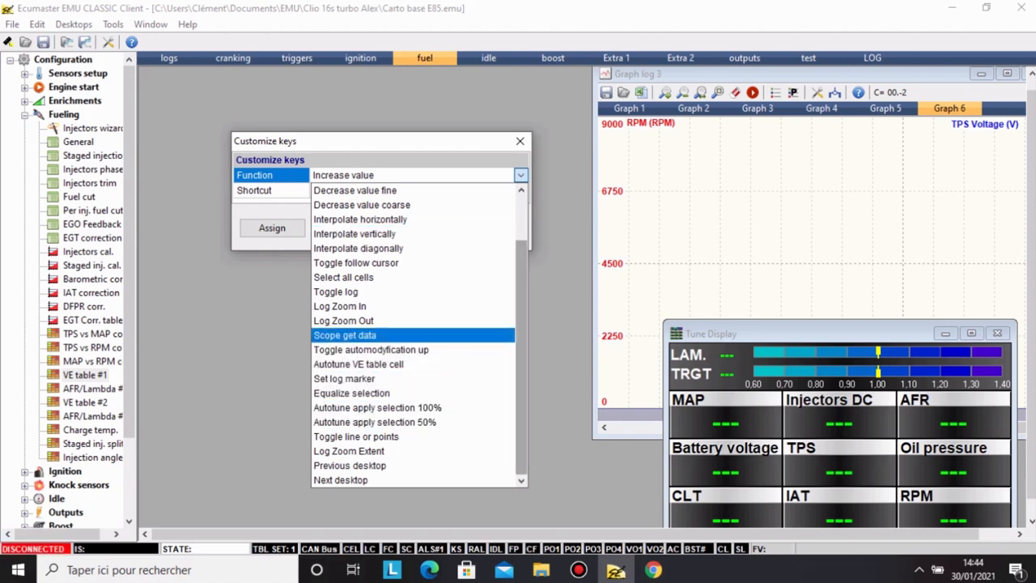
{"action": "scroll", "coordinate": [413, 335], "scroll_direction": "up", "scroll_amount": 2}
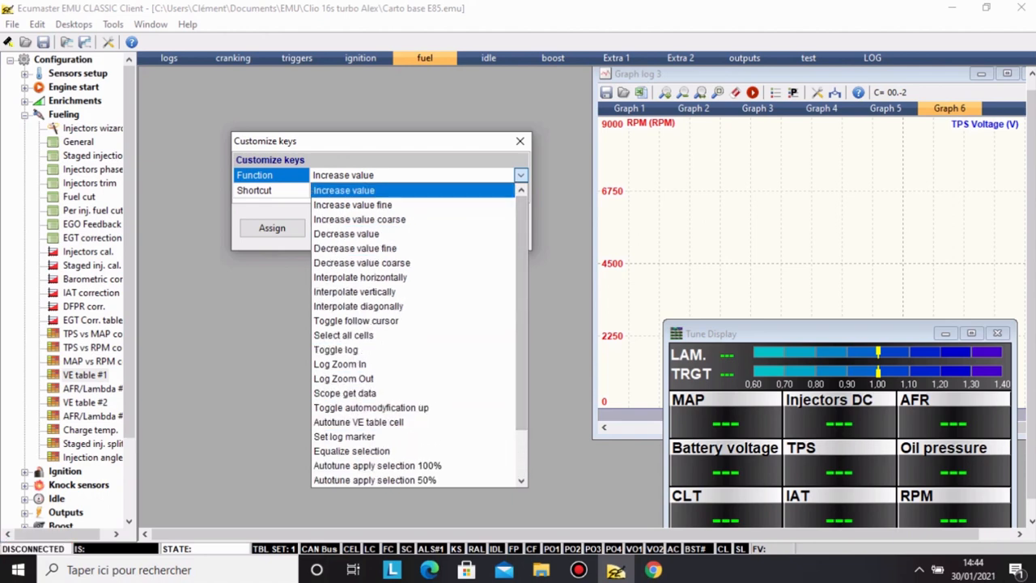
{"action": "key", "text": "Escape"}
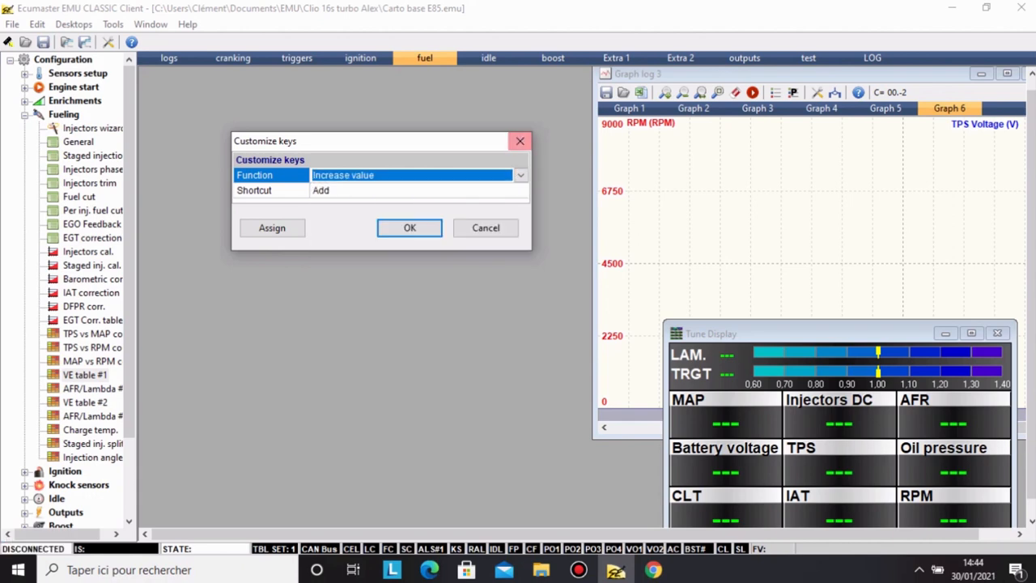
Close the Customize keys dialog, then view the General Options configuration and leave its settings unchanged.
{"action": "key", "text": "Escape"}
{"action": "left_click", "coordinate": [113, 24]}
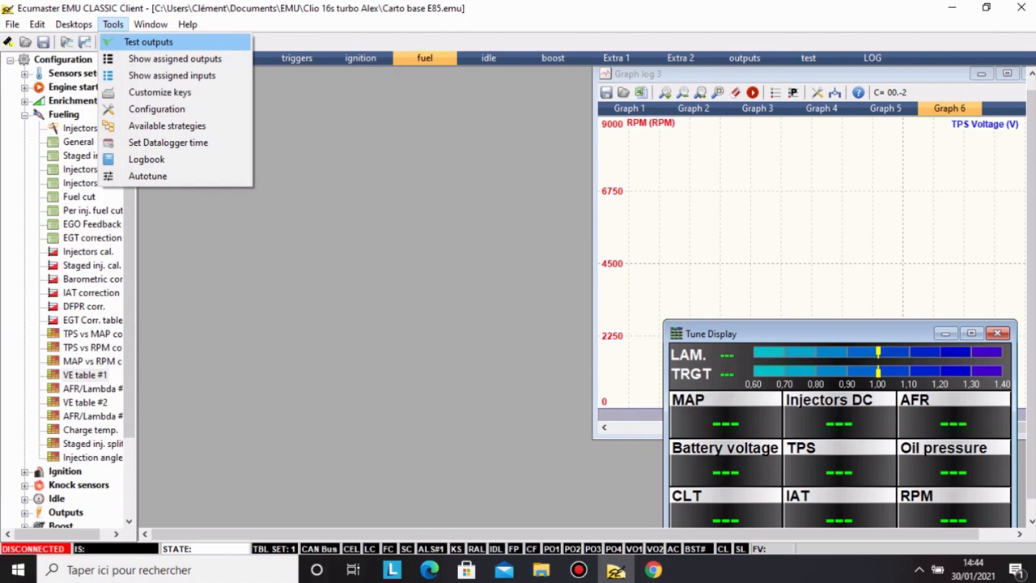
{"action": "key", "text": "Down"}
{"action": "key", "text": "Down"}
{"action": "key", "text": "Down"}
{"action": "key", "text": "Down"}
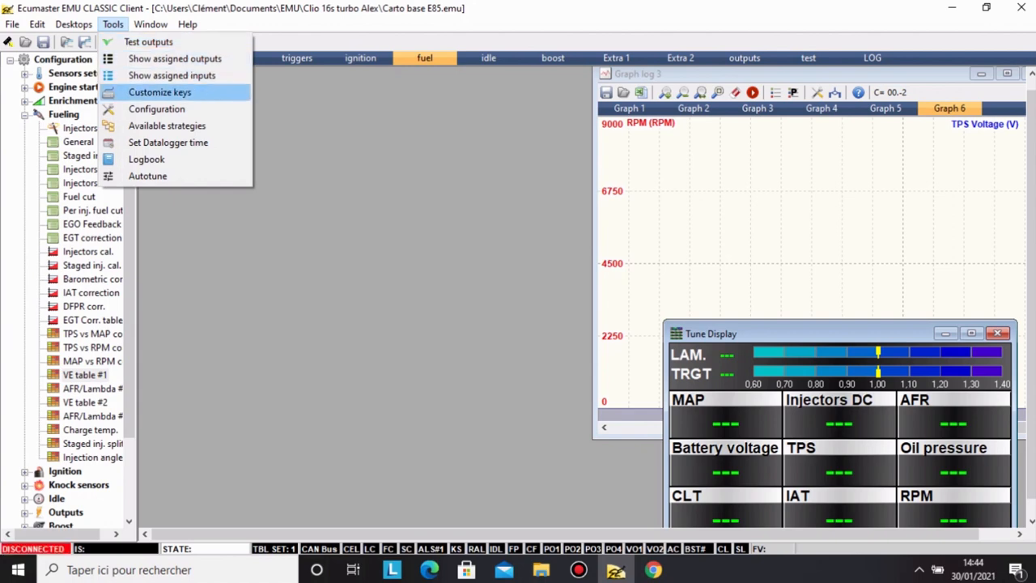
{"action": "key", "text": "Return"}
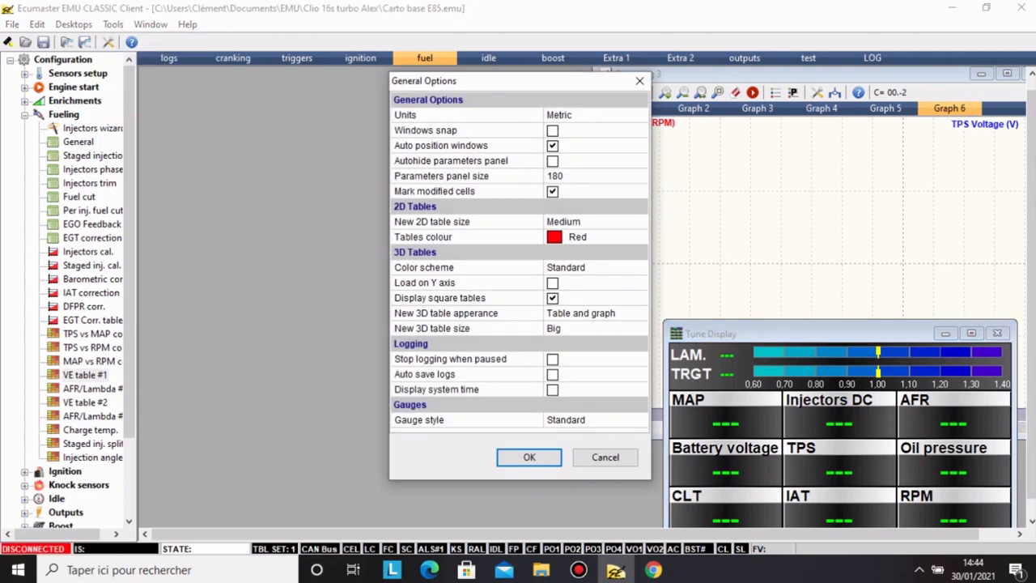
{"action": "key", "text": "Escape"}
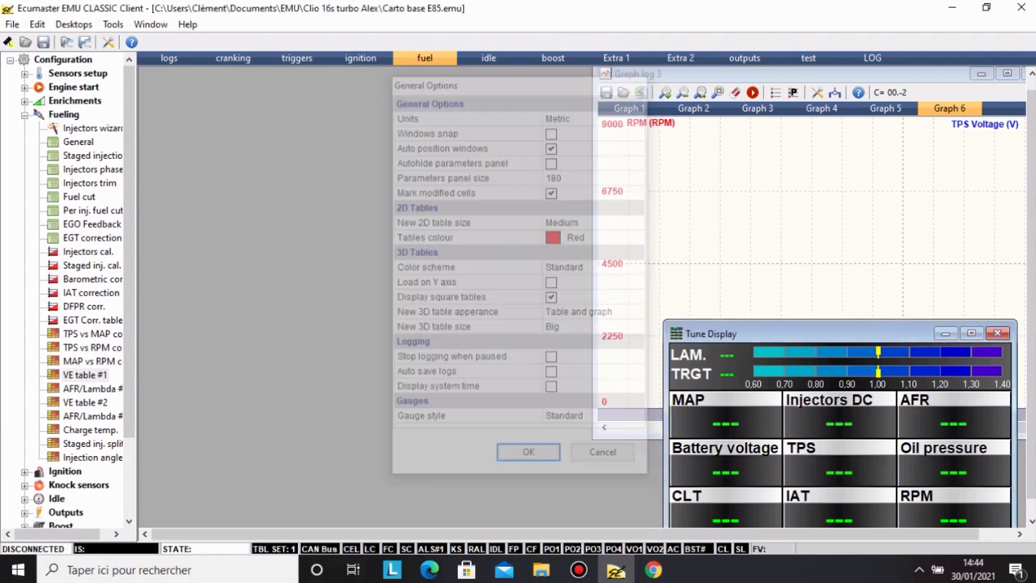
Try to open the EMU device's logbook.
{"action": "key", "text": "alt+t"}
{"action": "key", "text": "Down"}
{"action": "key", "text": "Down"}
{"action": "key", "text": "Down"}
{"action": "key", "text": "Down"}
{"action": "key", "text": "Down"}
{"action": "key", "text": "Down"}
{"action": "key", "text": "Down"}
{"action": "key", "text": "Down"}
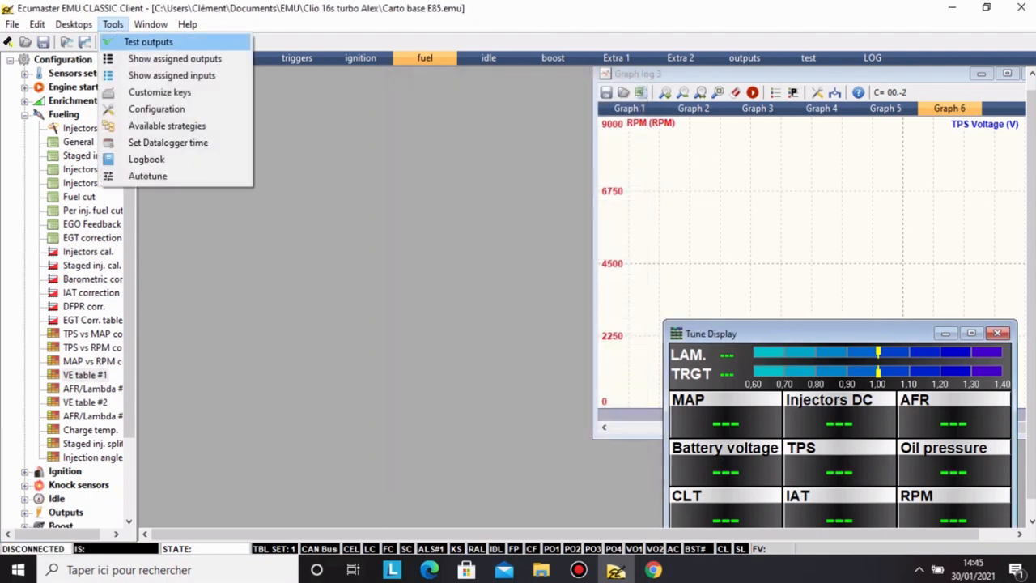
{"action": "key", "text": "Down"}
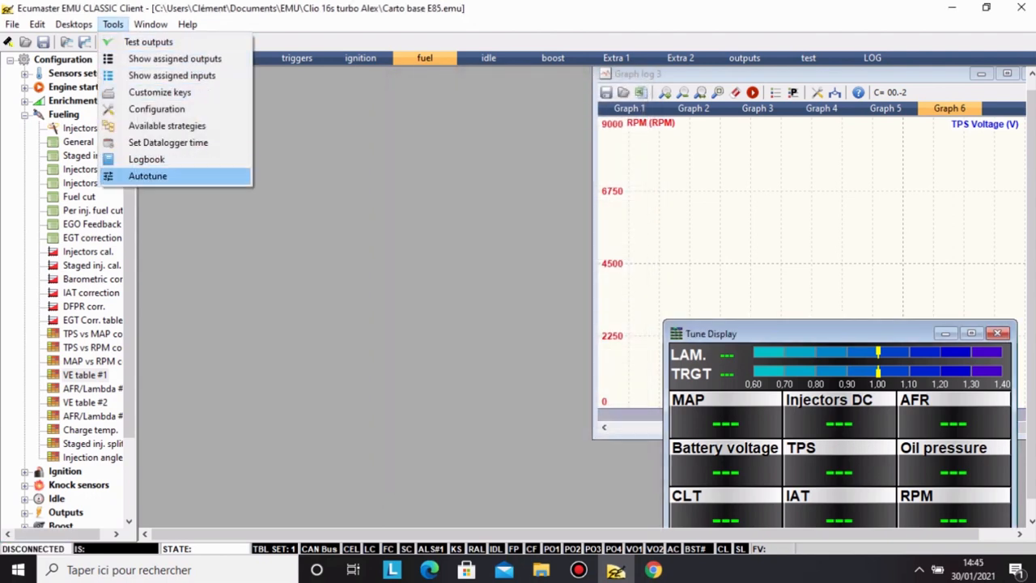
{"action": "key", "text": "Up"}
{"action": "key", "text": "Return"}
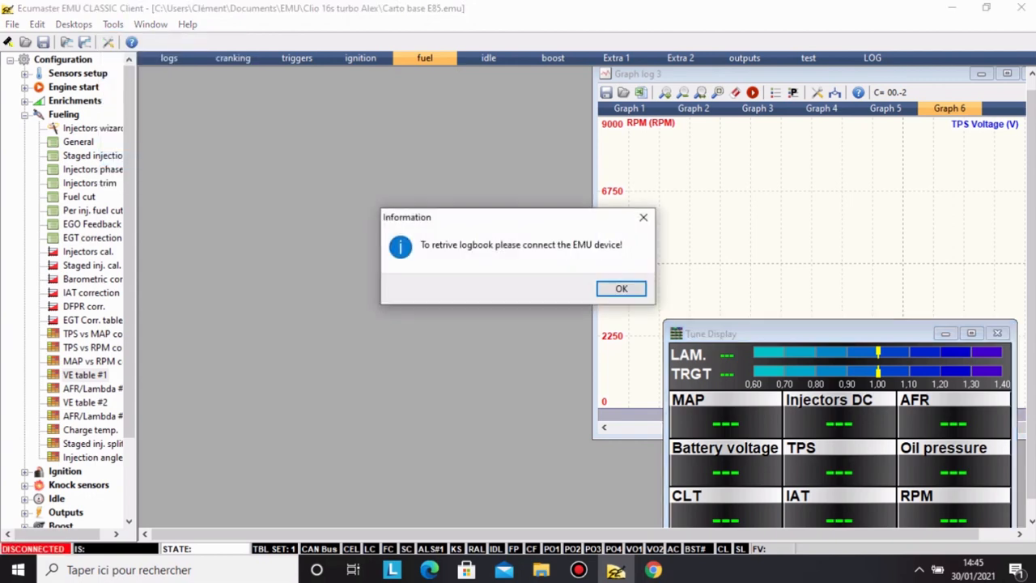
{"action": "key", "text": "Return"}
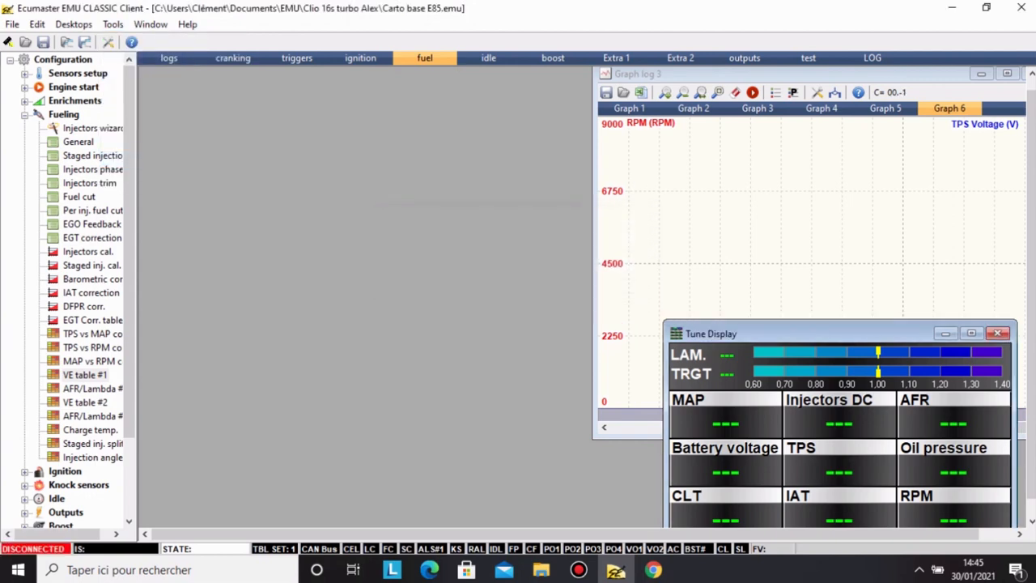
Try to set the datalogger time.
{"action": "key", "text": "alt+t"}
{"action": "key", "text": "Down"}
{"action": "key", "text": "Down"}
{"action": "key", "text": "Down"}
{"action": "key", "text": "Down"}
{"action": "key", "text": "Down"}
{"action": "key", "text": "Down"}
{"action": "key", "text": "Down"}
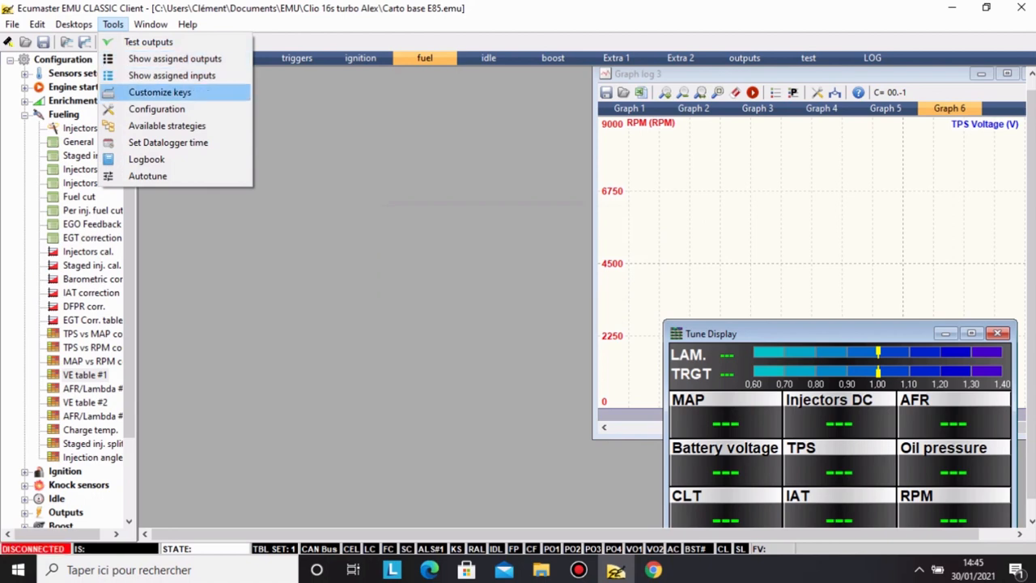
{"action": "key", "text": "Return"}
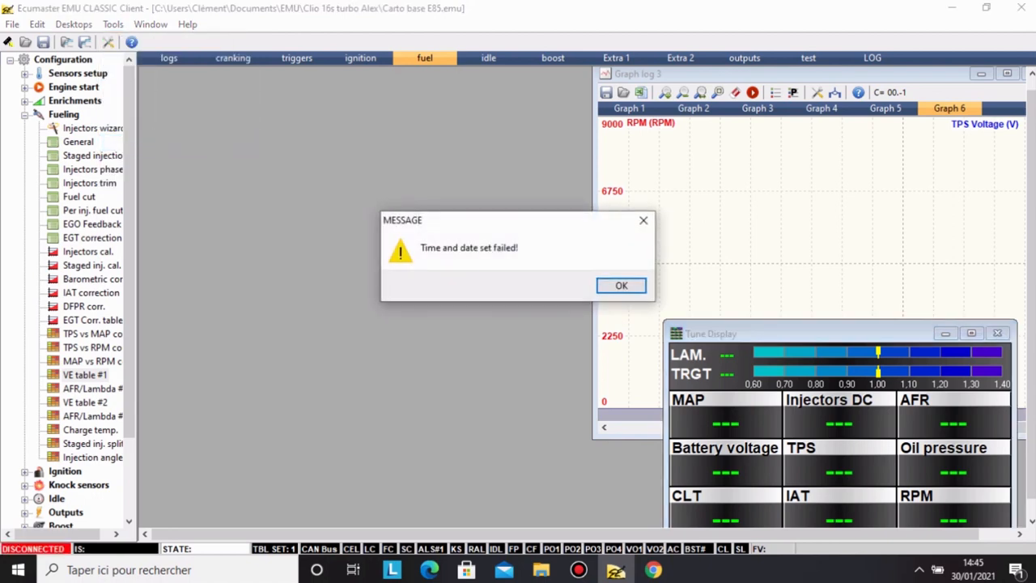
{"action": "key", "text": "Return"}
Examine which control strategies can be shown, from knock sensor control to ext. port options, and close the Available strategies dialog.
{"action": "key", "text": "alt+t"}
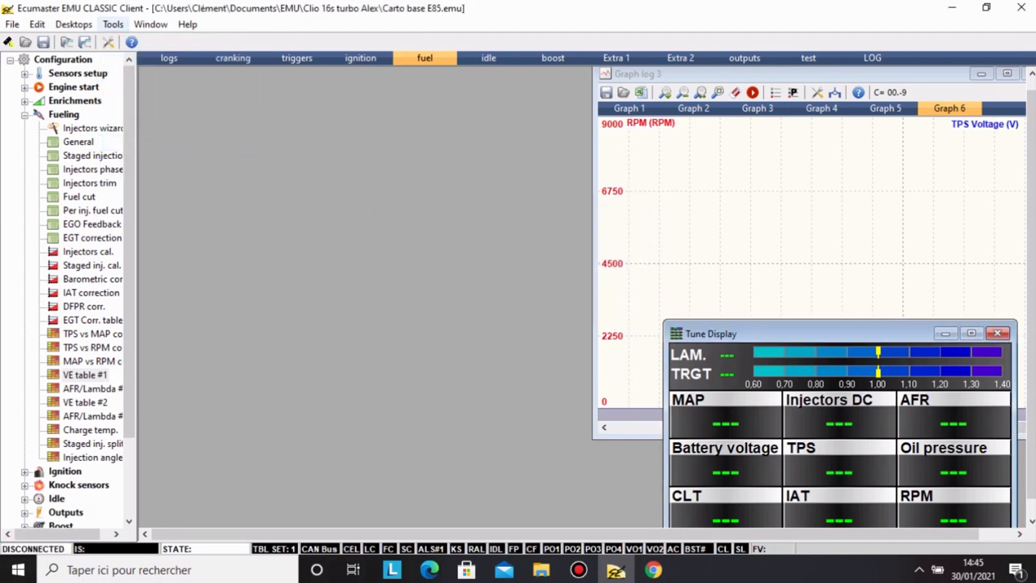
{"action": "key", "text": "Down"}
{"action": "key", "text": "Down"}
{"action": "key", "text": "Down"}
{"action": "key", "text": "Down"}
{"action": "key", "text": "Down"}
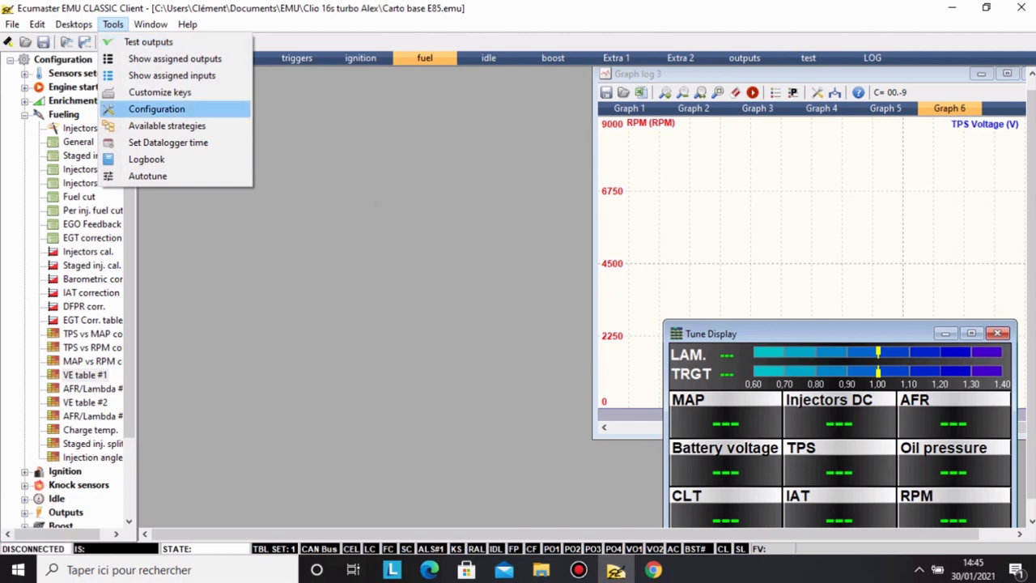
{"action": "key", "text": "Up"}
{"action": "key", "text": "Up"}
{"action": "key", "text": "Down"}
{"action": "key", "text": "Down"}
{"action": "key", "text": "Down"}
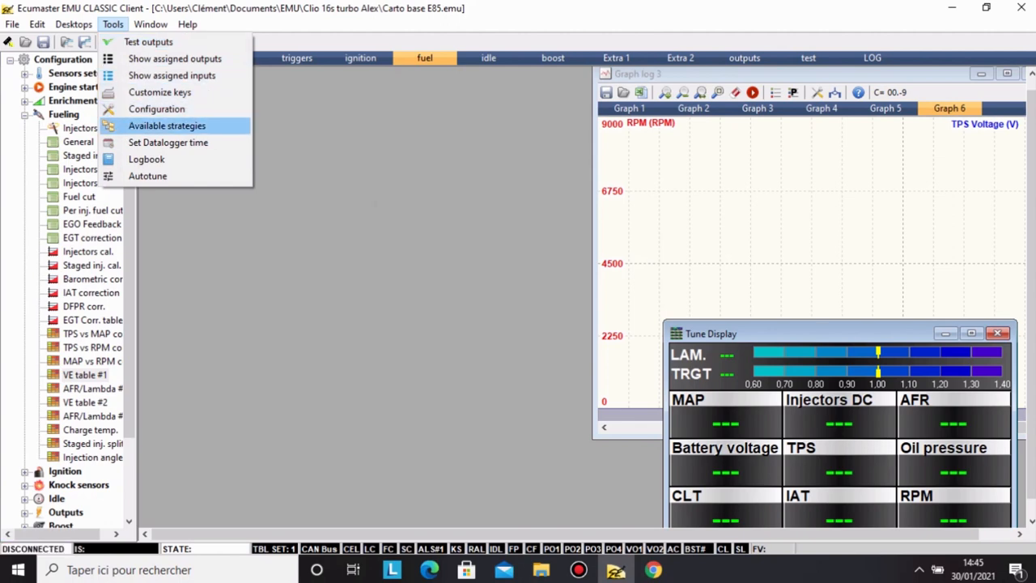
{"action": "key", "text": "Return"}
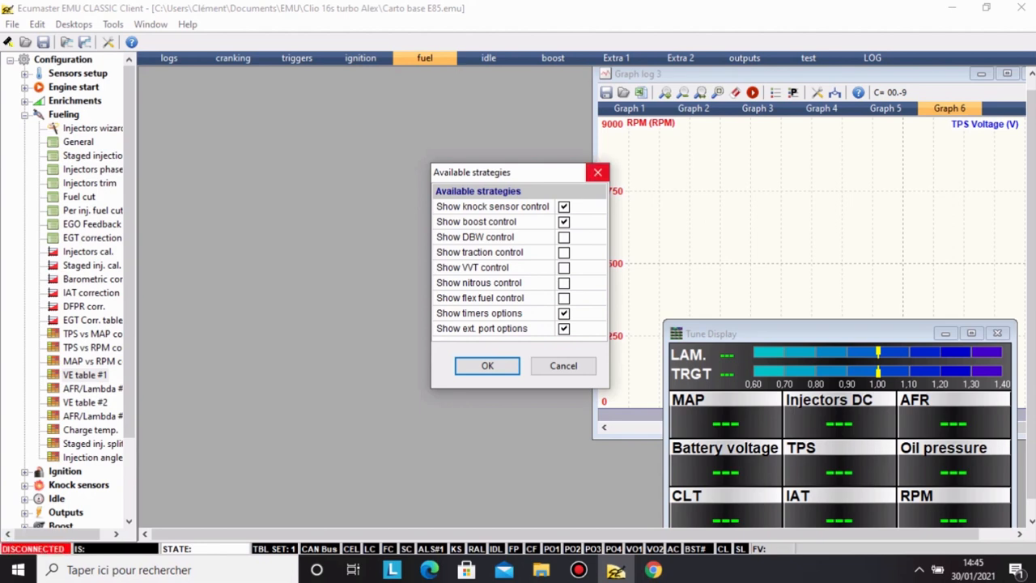
{"action": "left_click", "coordinate": [597, 172]}
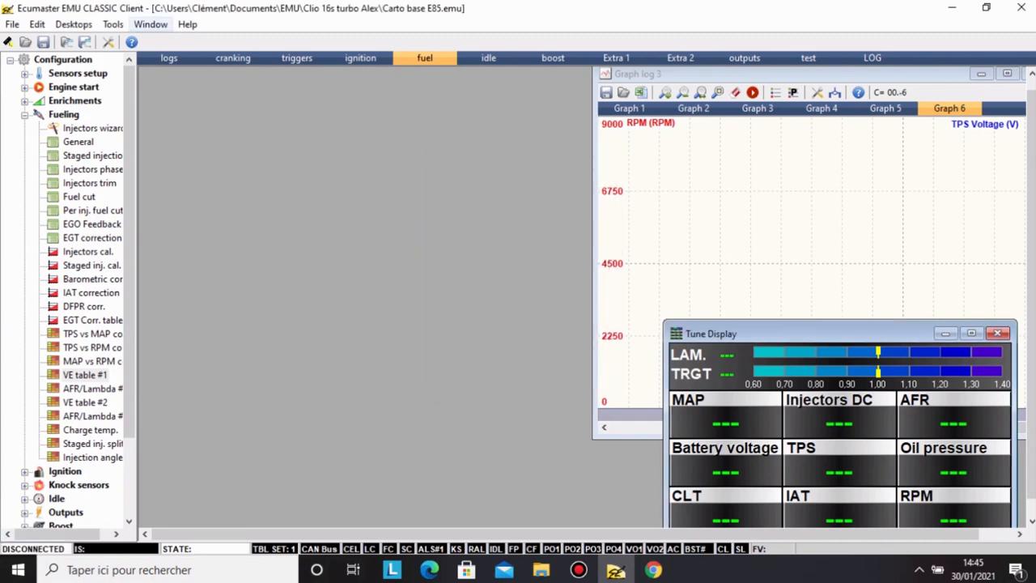
Look over the window management and help commands, then bring the Graph log 3 window to the front.
{"action": "left_click", "coordinate": [151, 25]}
{"action": "mouse_move", "coordinate": [113, 24]}
{"action": "mouse_move", "coordinate": [150, 25]}
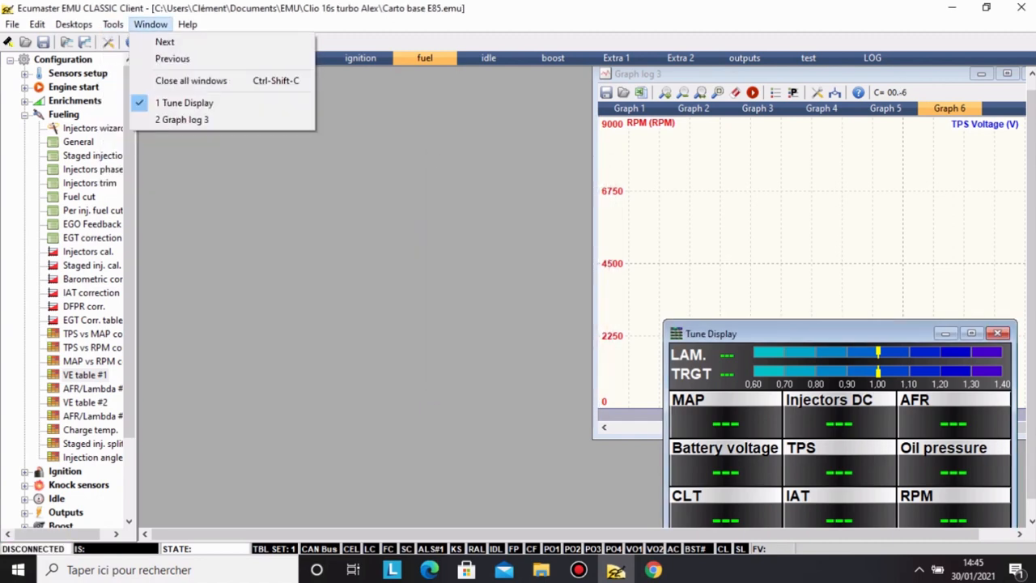
{"action": "mouse_move", "coordinate": [187, 24]}
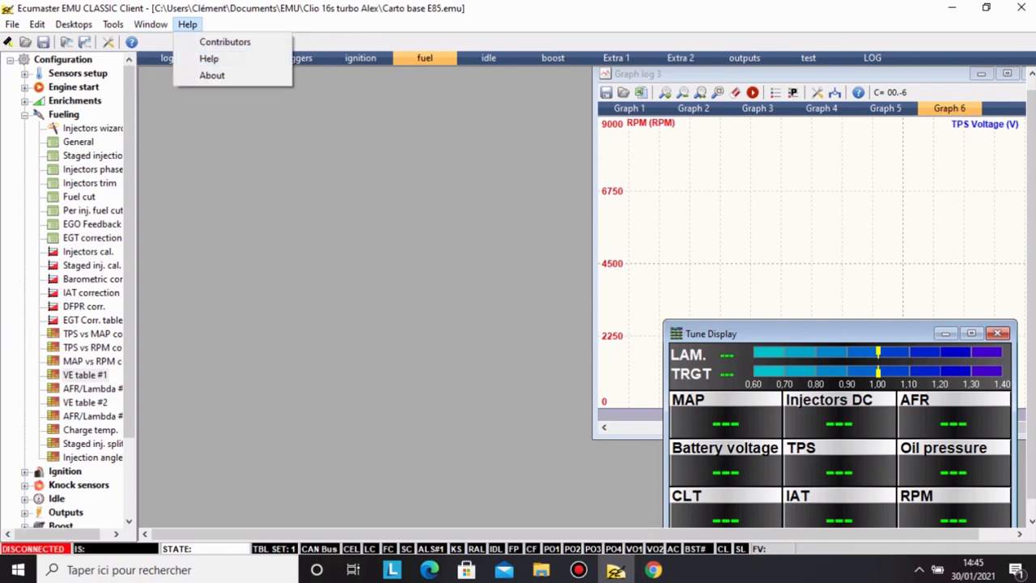
{"action": "left_click", "coordinate": [670, 242]}
{"action": "left_click", "coordinate": [760, 243]}
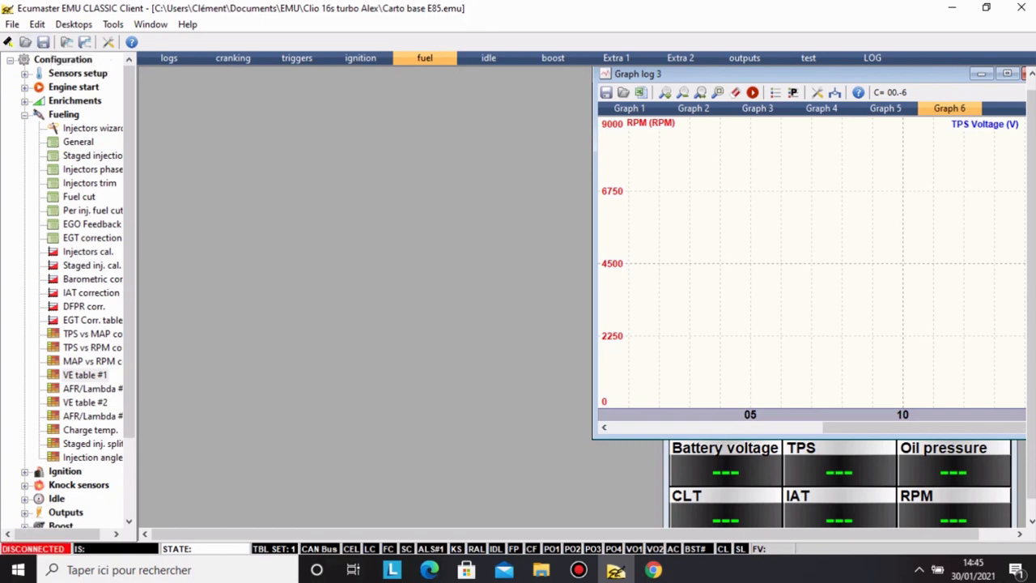
Collapse the Fueling group in the configuration tree and move the Graph log 3 window fully into view beside the tree.
{"action": "left_click", "coordinate": [12, 24]}
{"action": "left_click", "coordinate": [12, 25]}
{"action": "double_click", "coordinate": [63, 114]}
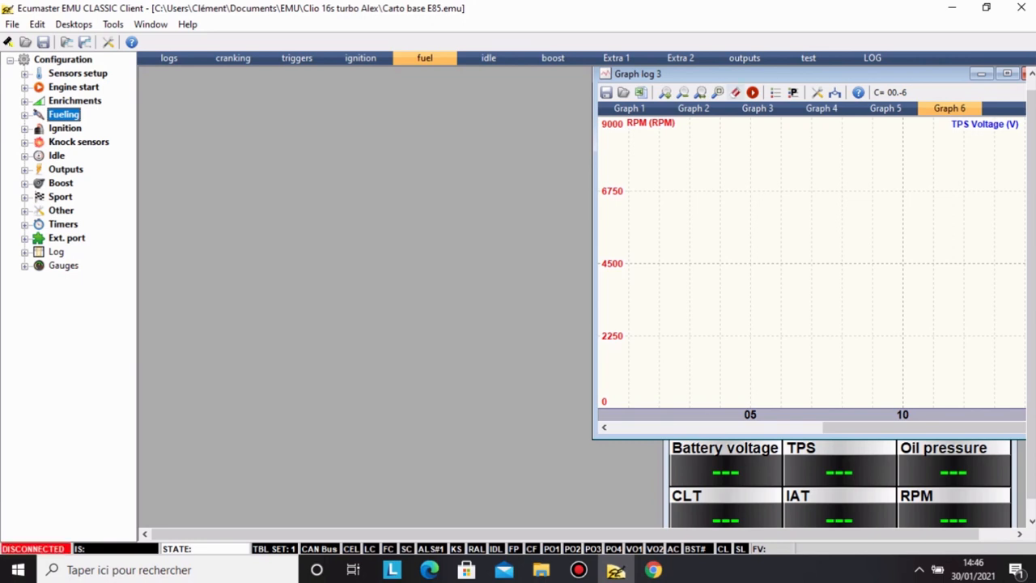
{"action": "left_click_drag", "start_coordinate": [688, 74], "coordinate": [237, 81]}
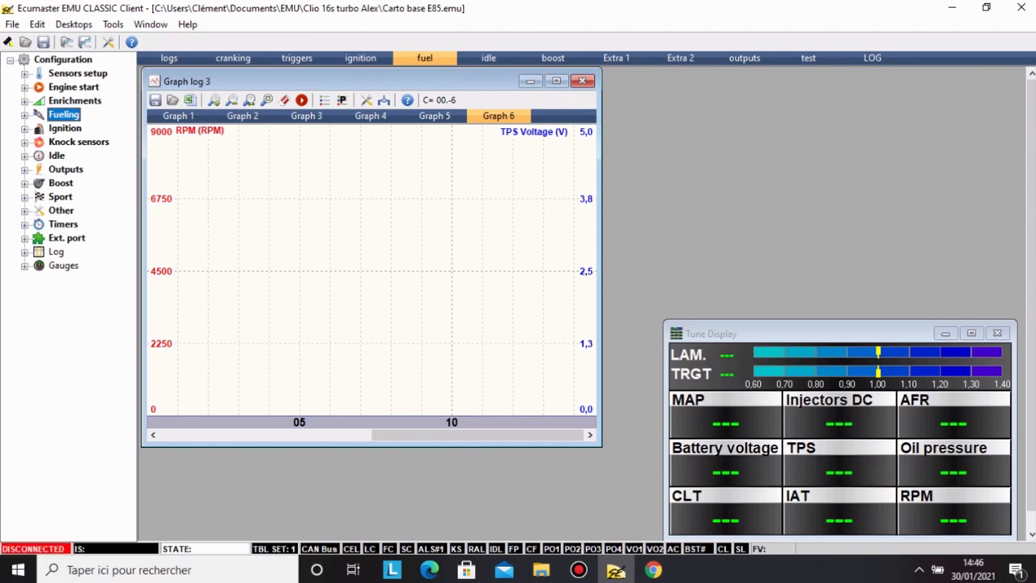
{"action": "left_click_drag", "start_coordinate": [364, 80], "coordinate": [362, 81]}
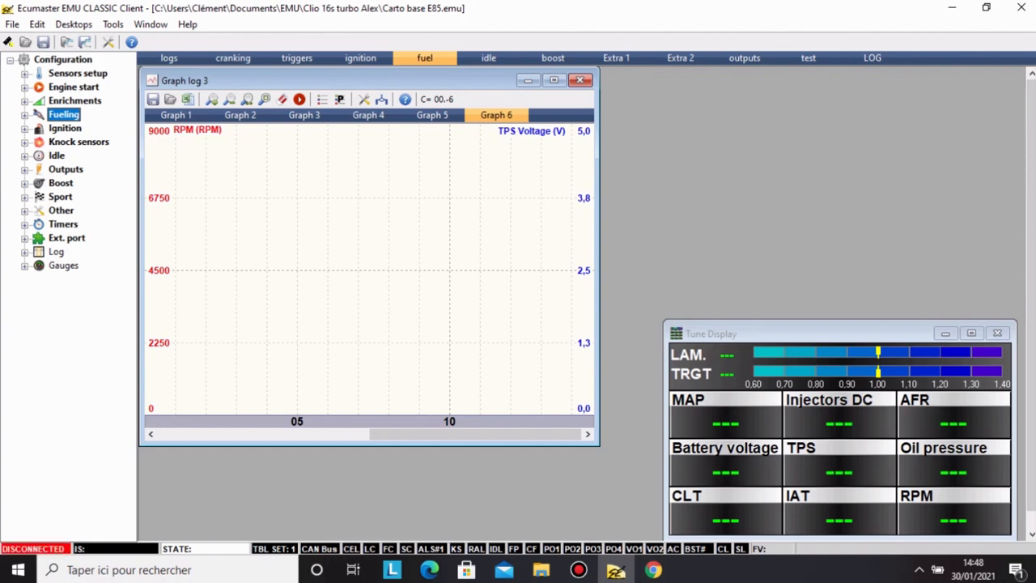
Switch to Google Chrome and open the swapland.fr website.
{"action": "mouse_move", "coordinate": [652, 570]}
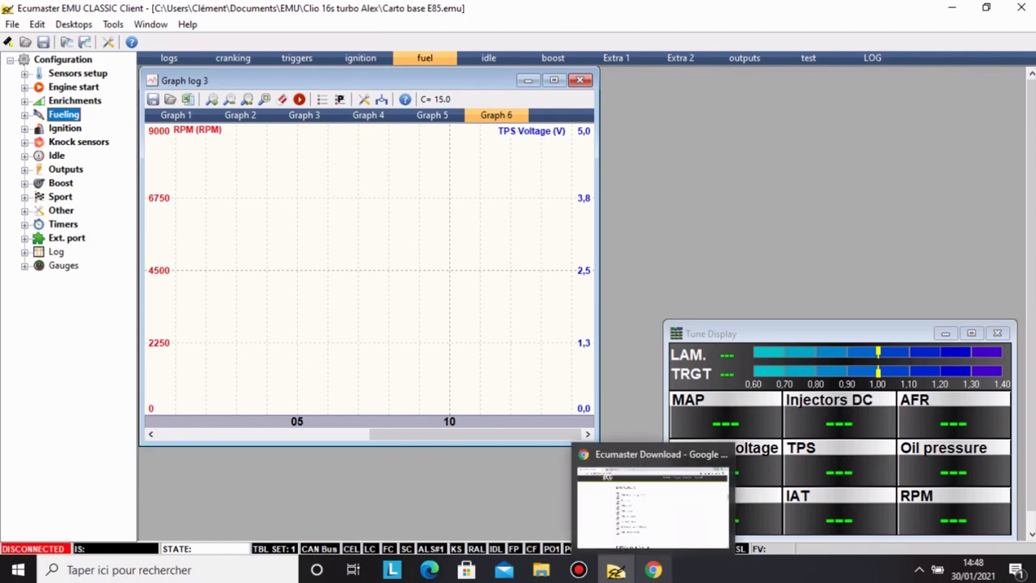
{"action": "left_click", "coordinate": [652, 497]}
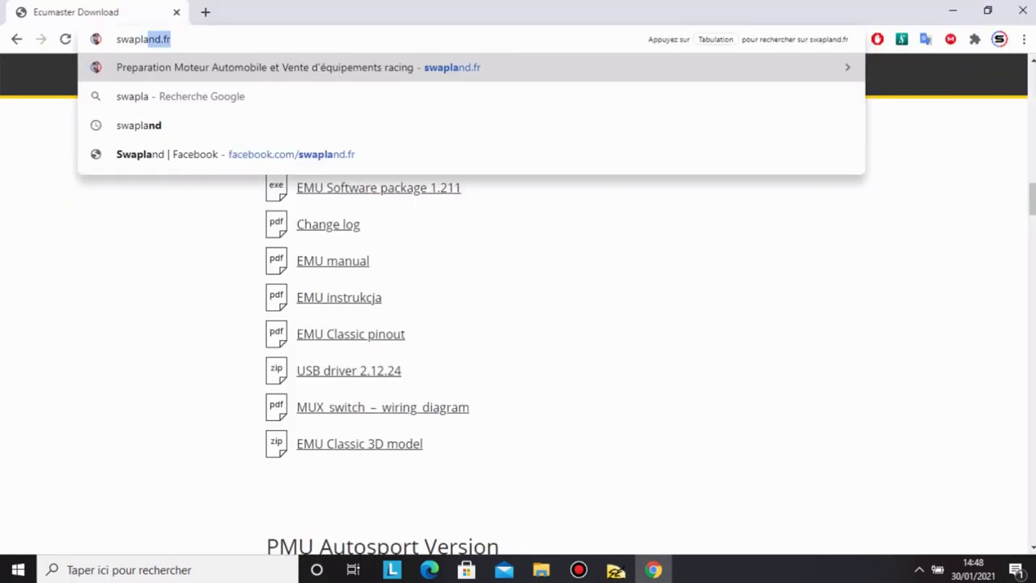
{"action": "key", "text": "Return"}
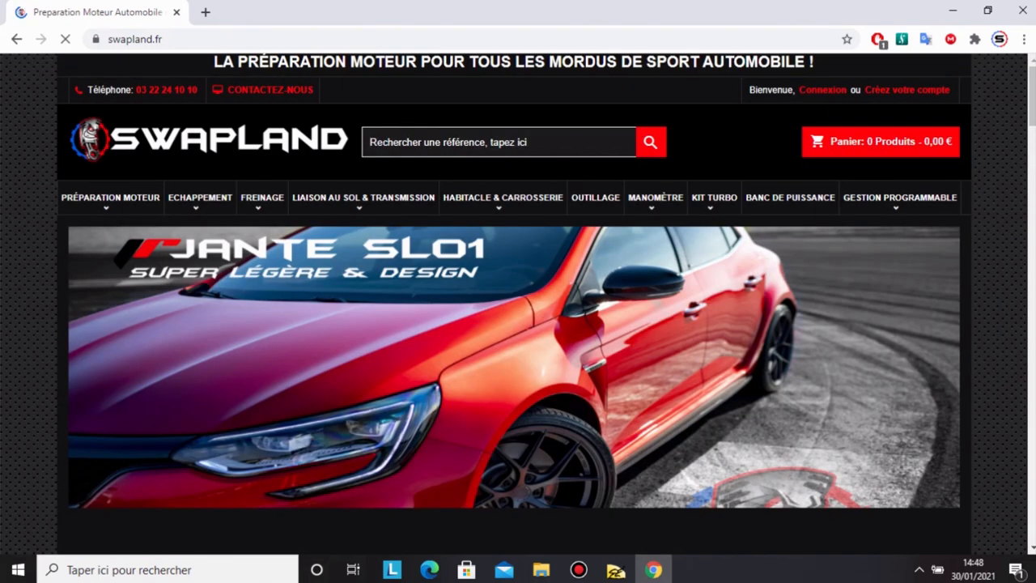
Open the Gestion programmable category and go to its Gestion moteur Ecumaster subcategory.
{"action": "left_click", "coordinate": [899, 197]}
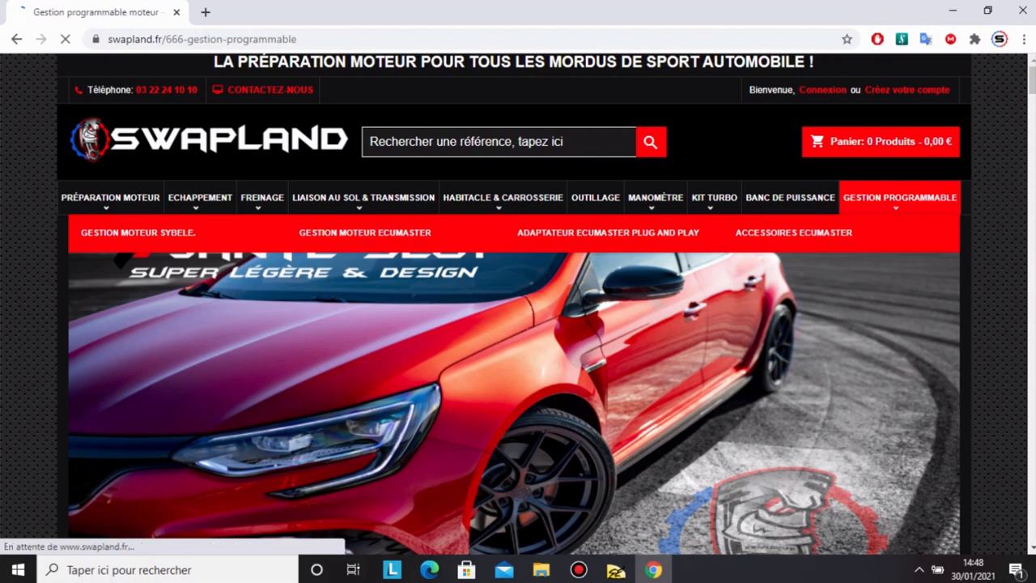
{"action": "scroll", "coordinate": [518, 303], "scroll_direction": "down", "scroll_amount": 8}
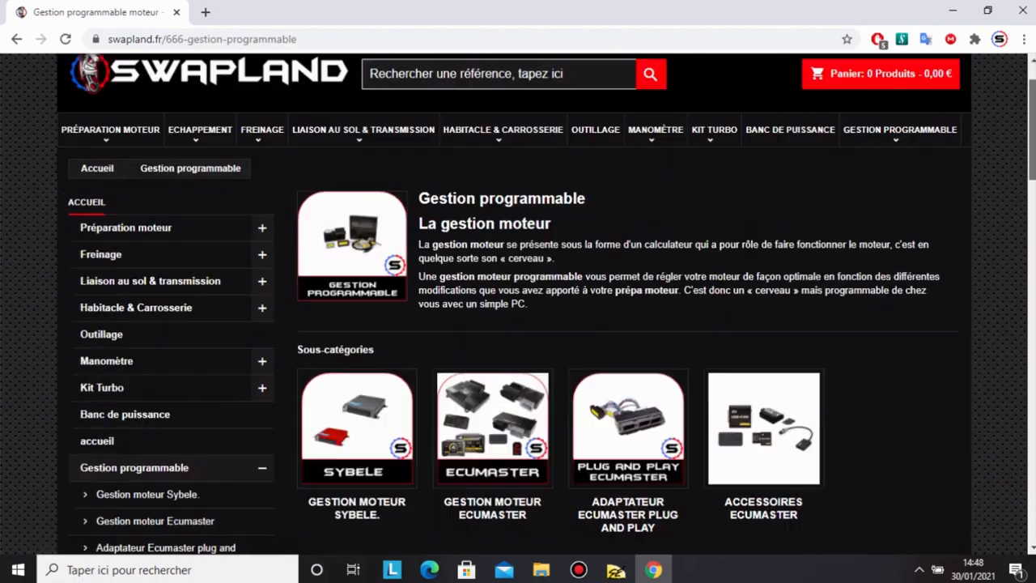
{"action": "scroll", "coordinate": [566, 242], "scroll_direction": "up", "scroll_amount": 3}
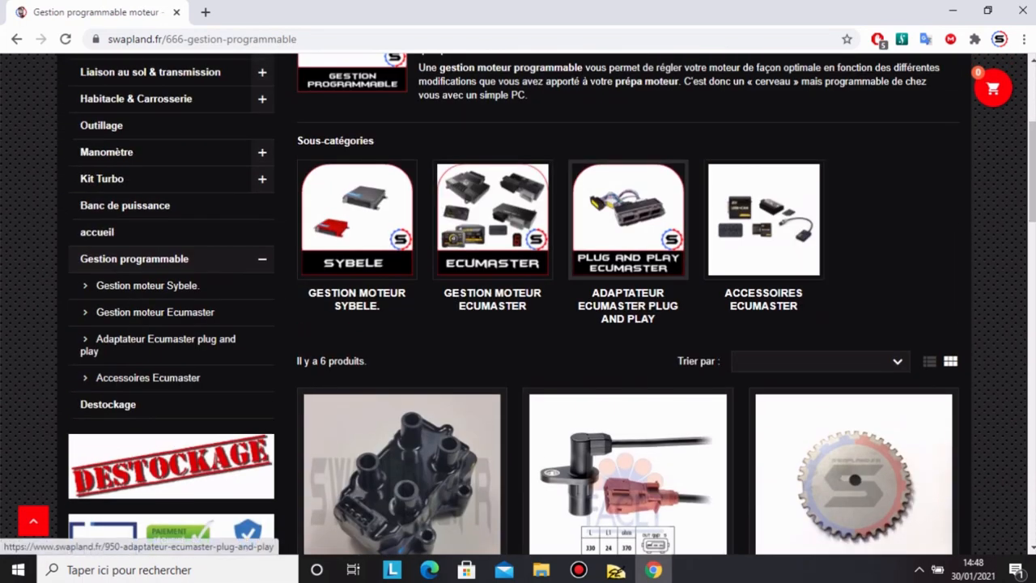
{"action": "left_click", "coordinate": [492, 218]}
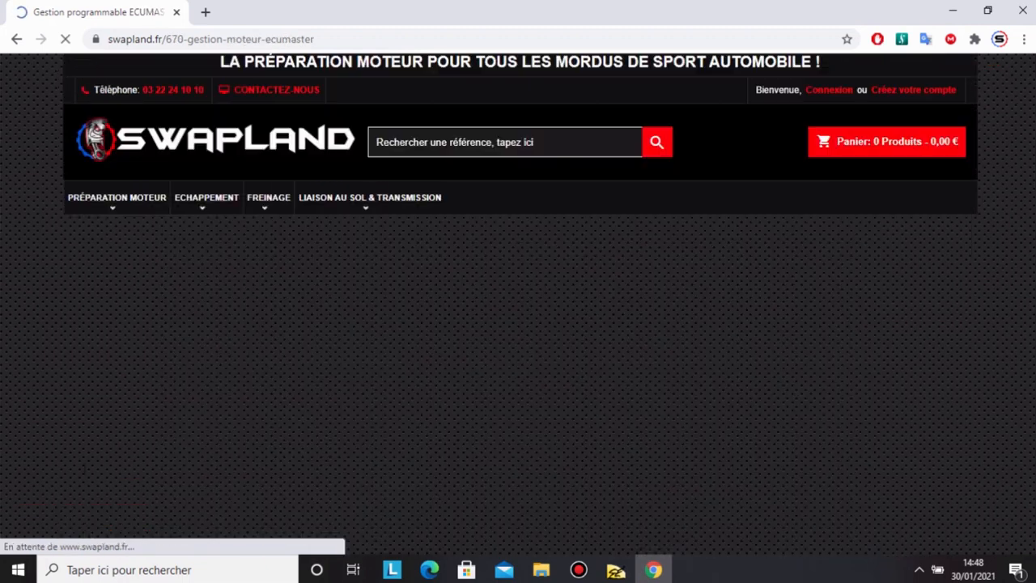
Look through the Ecumaster products and view the Ecumaster EMU Classic product page.
{"action": "scroll", "coordinate": [518, 324], "scroll_direction": "down", "scroll_amount": 3}
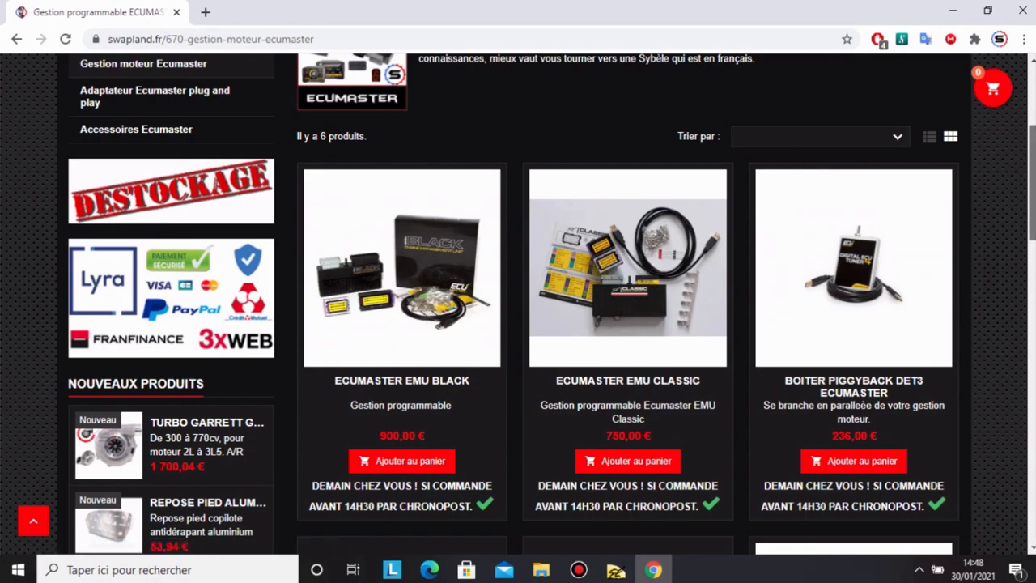
{"action": "scroll", "coordinate": [518, 323], "scroll_direction": "up", "scroll_amount": 3}
{"action": "scroll", "coordinate": [518, 324], "scroll_direction": "down", "scroll_amount": 3}
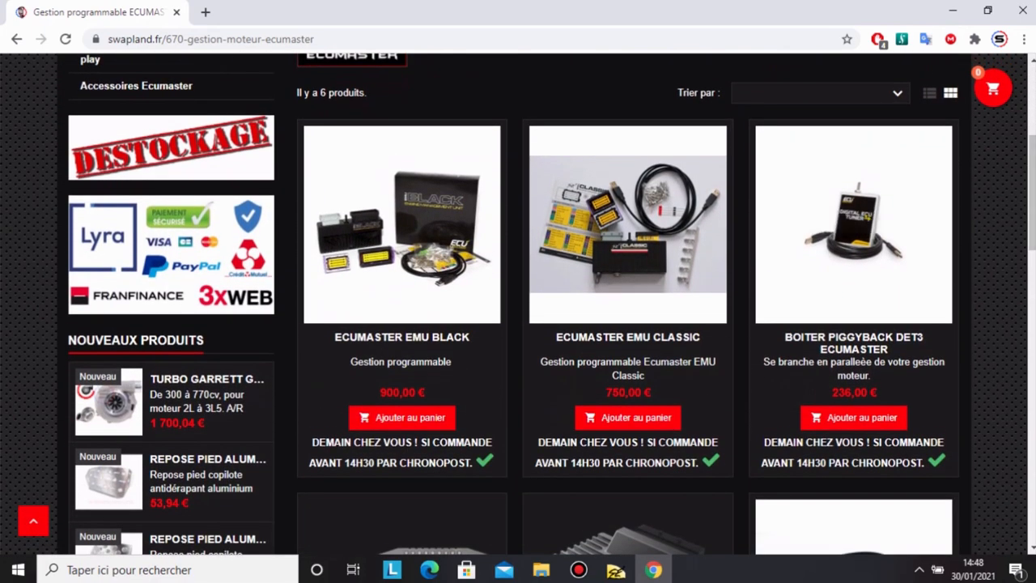
{"action": "left_click", "coordinate": [627, 186]}
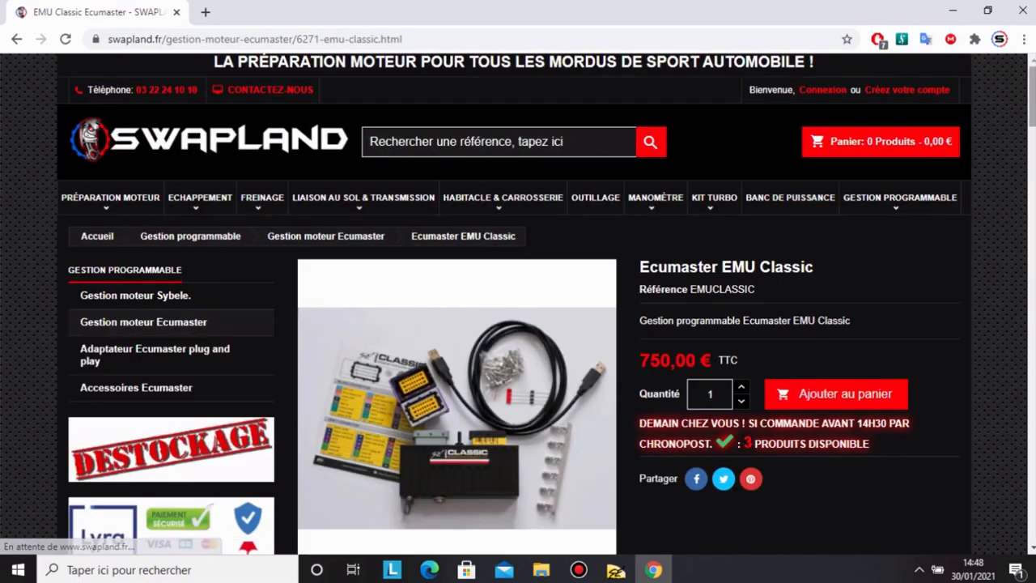
{"action": "scroll", "coordinate": [518, 323], "scroll_direction": "down", "scroll_amount": 2}
{"action": "scroll", "coordinate": [518, 324], "scroll_direction": "down", "scroll_amount": 1}
{"action": "scroll", "coordinate": [517, 324], "scroll_direction": "up", "scroll_amount": 1}
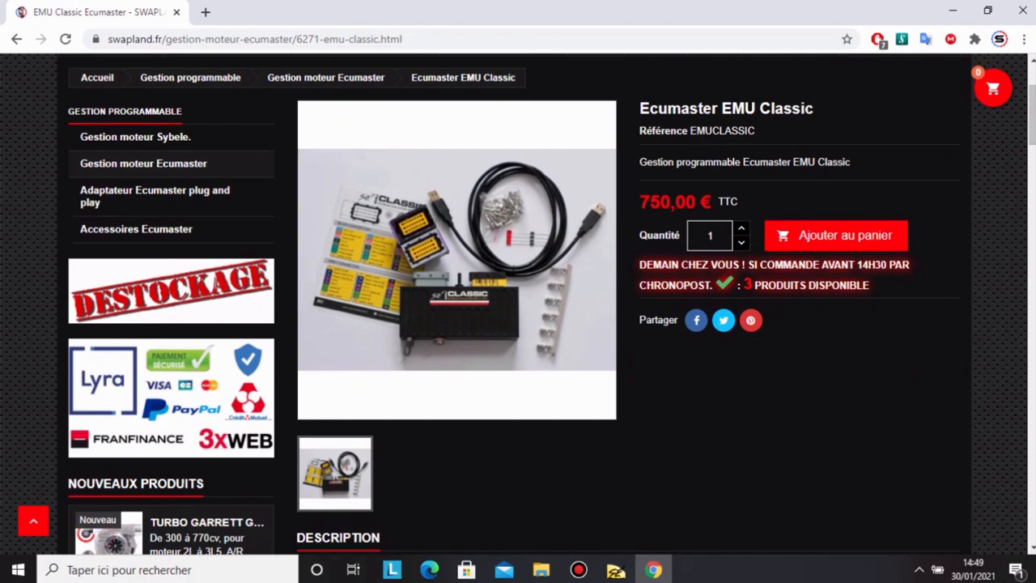
Switch back to the Ecumaster EMU Classic client.
{"action": "mouse_move", "coordinate": [616, 570]}
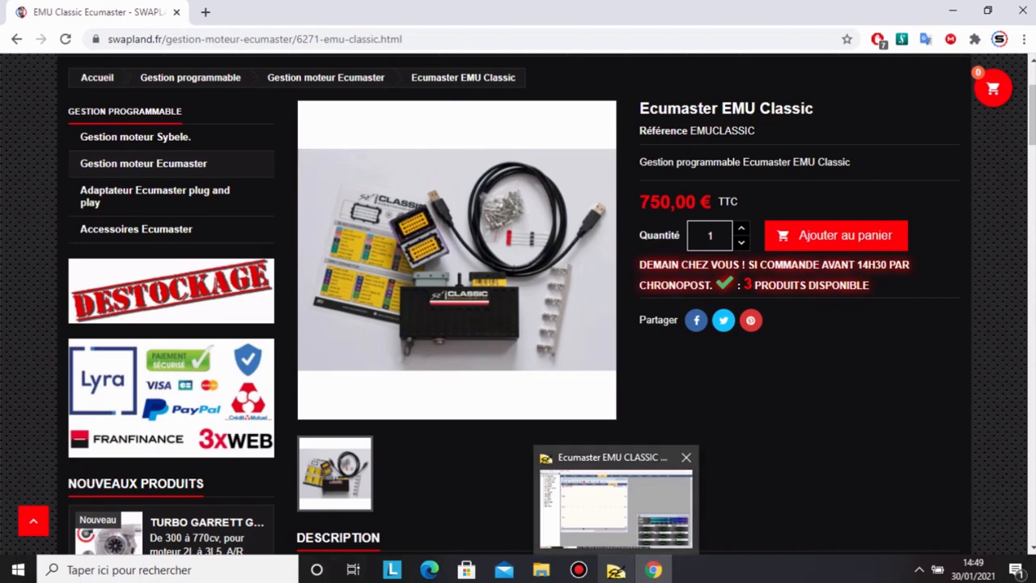
{"action": "left_click", "coordinate": [615, 508]}
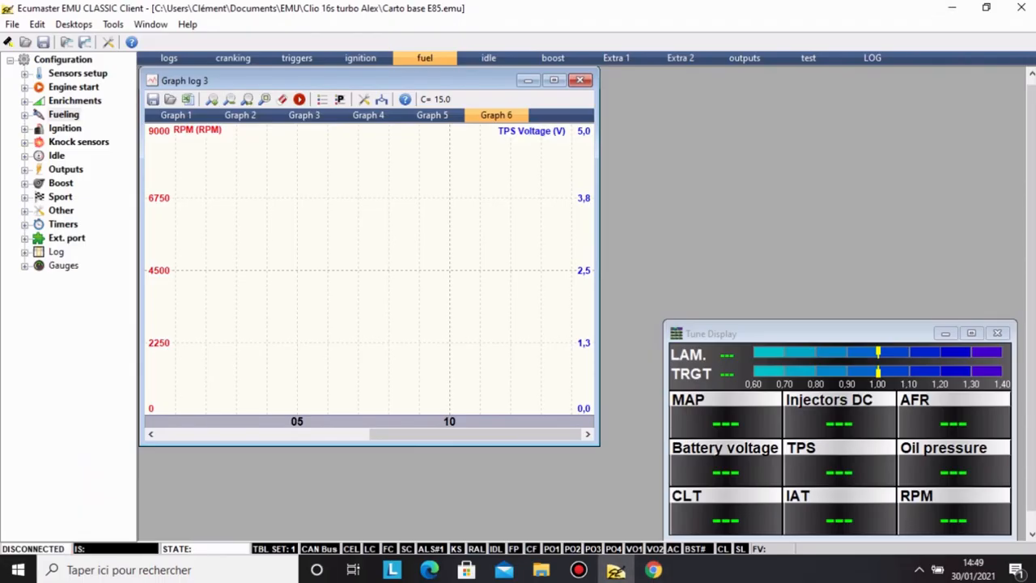
{"action": "left_click", "coordinate": [578, 569]}
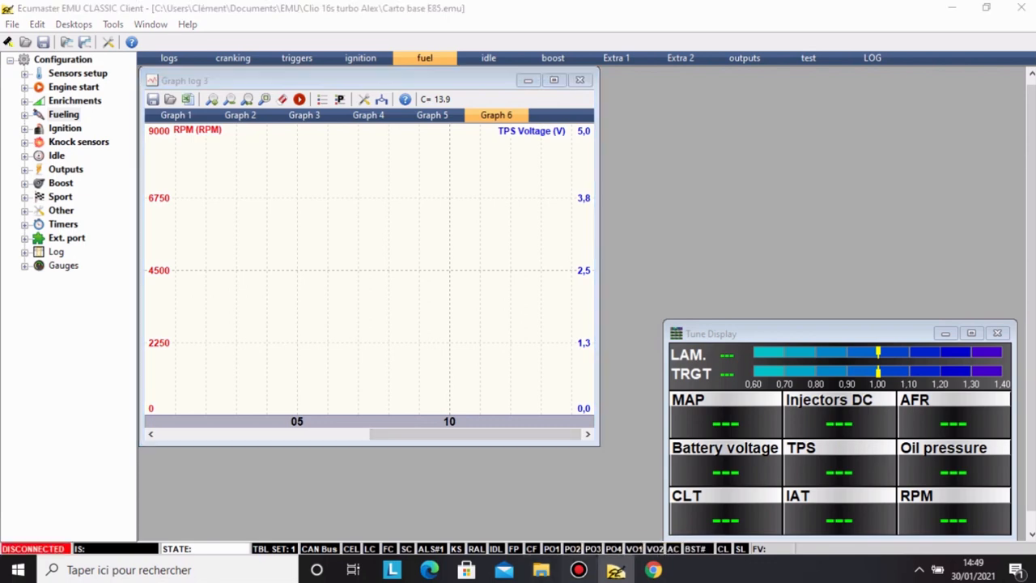